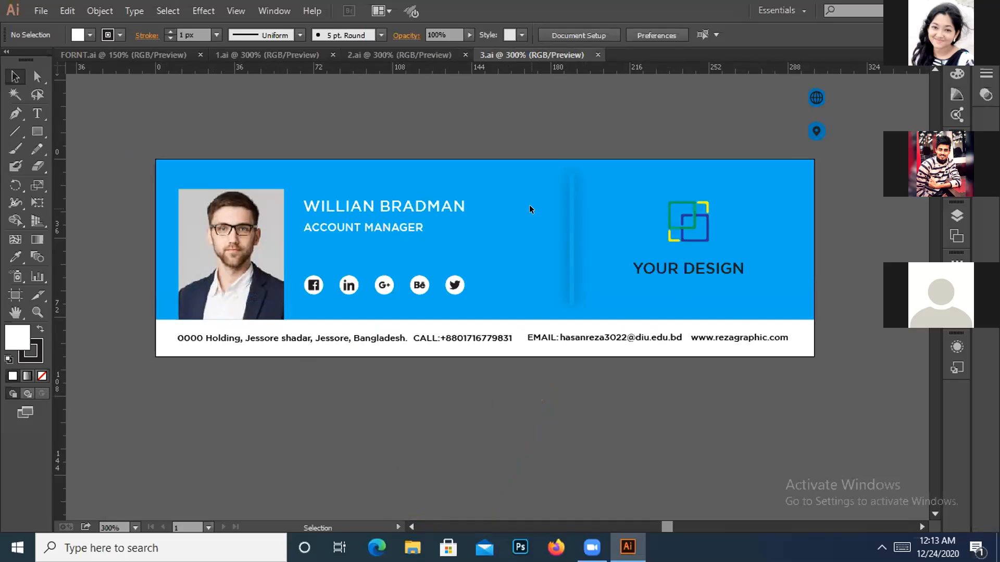
# Examine the address, phone, email and website text objects in the email signature's white footer strip.
pyautogui.click(312, 339)
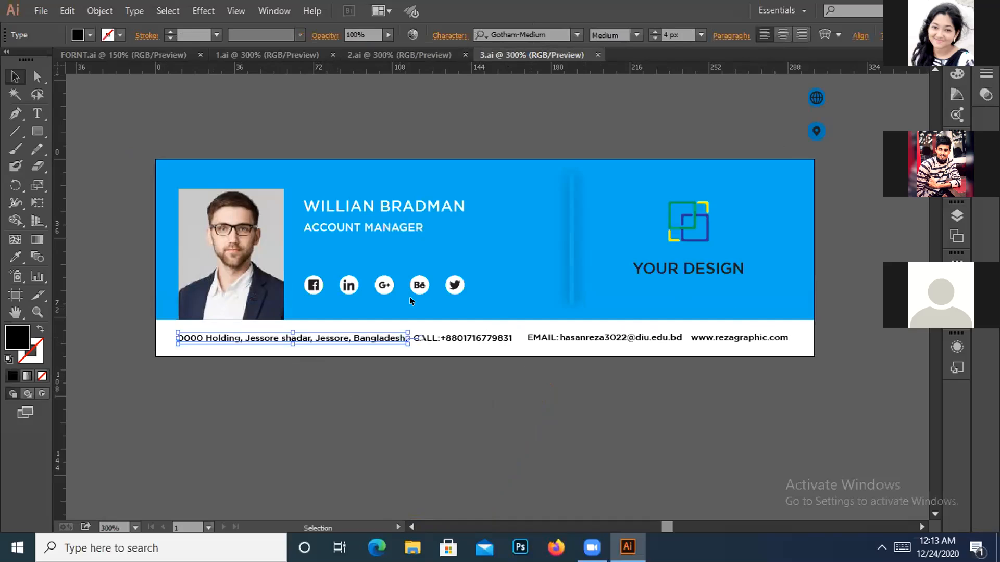
pyautogui.click(465, 338)
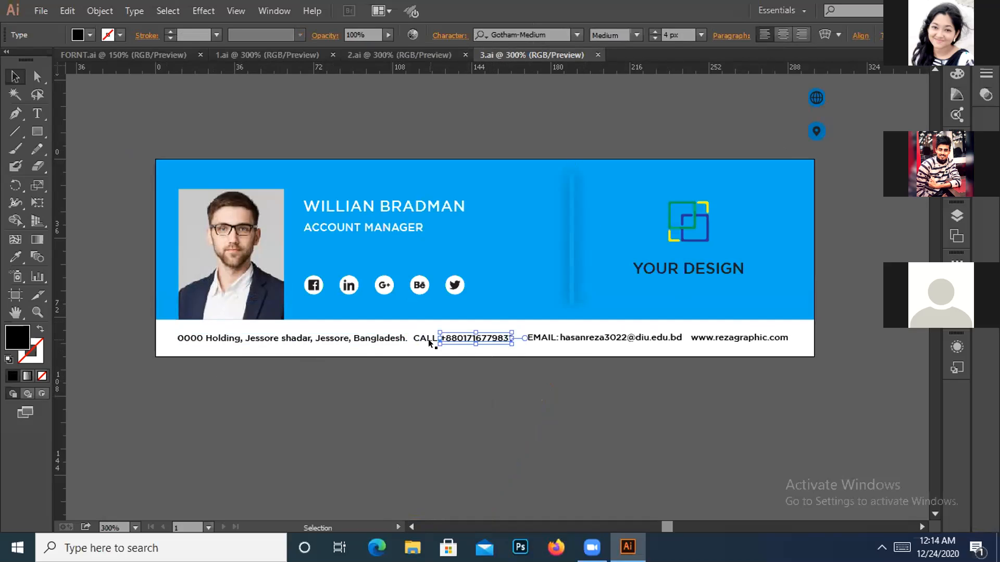
pyautogui.click(578, 340)
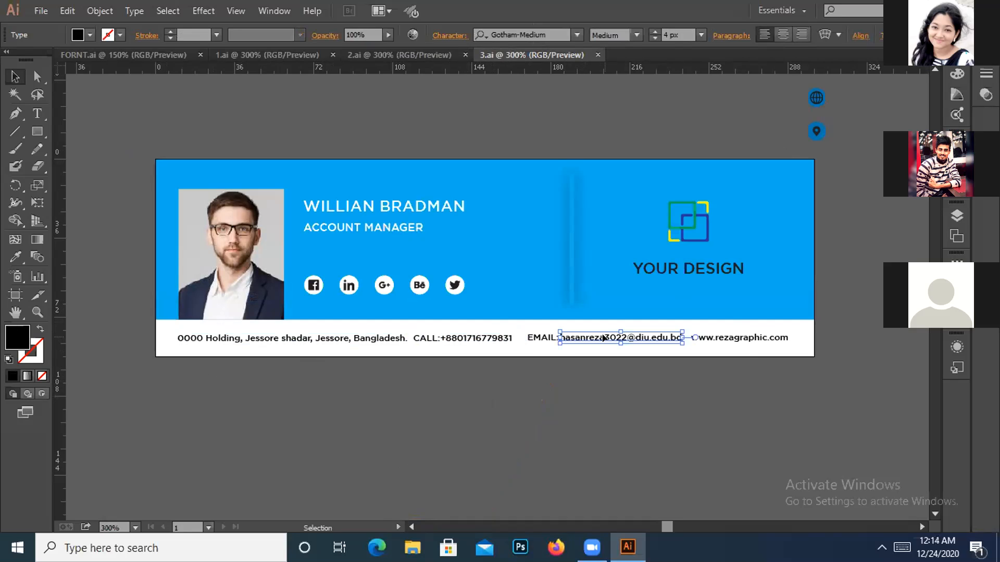
pyautogui.click(755, 338)
pyautogui.click(734, 397)
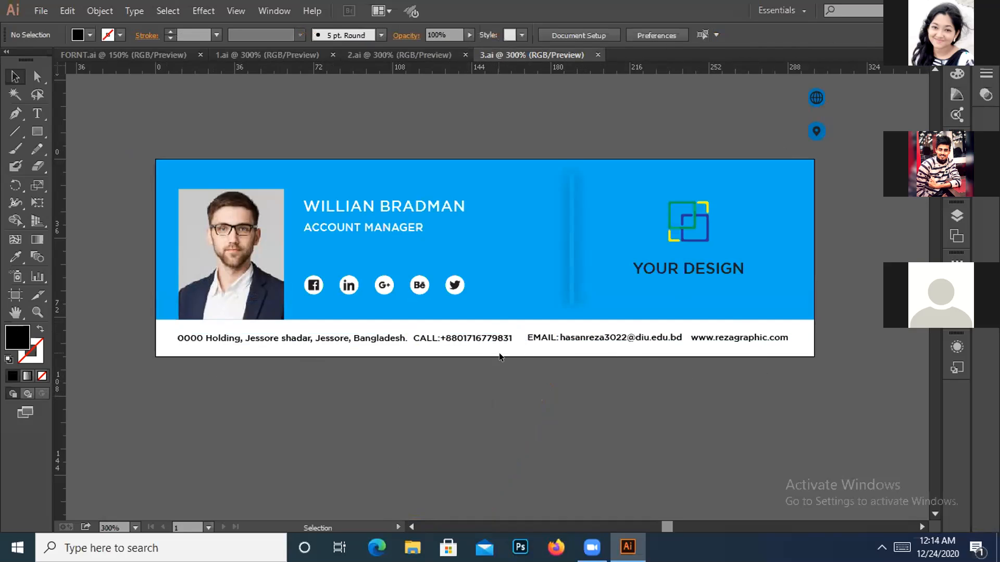
pyautogui.click(417, 339)
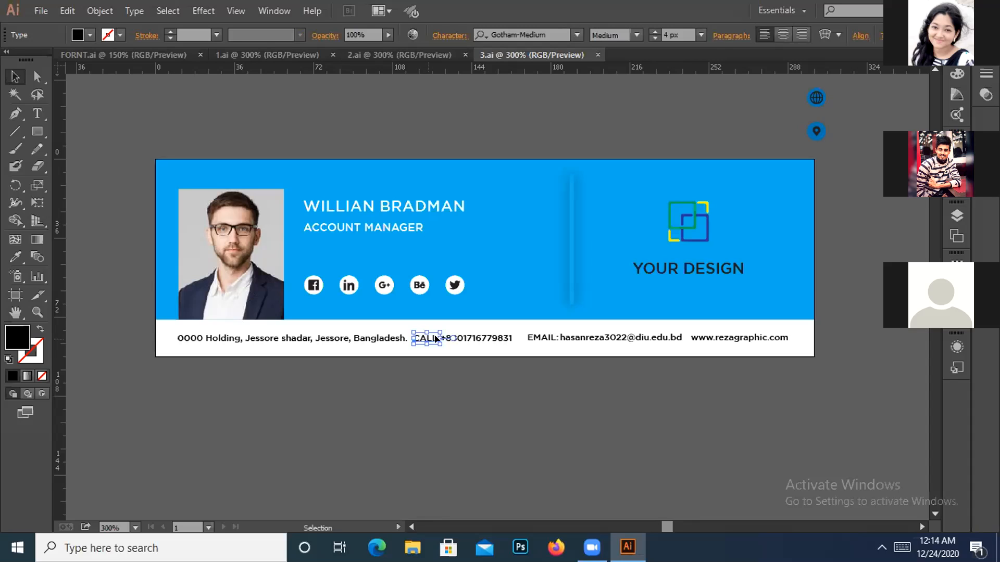
pyautogui.keyDown('shift'); pyautogui.click(474, 338); pyautogui.keyUp('shift')
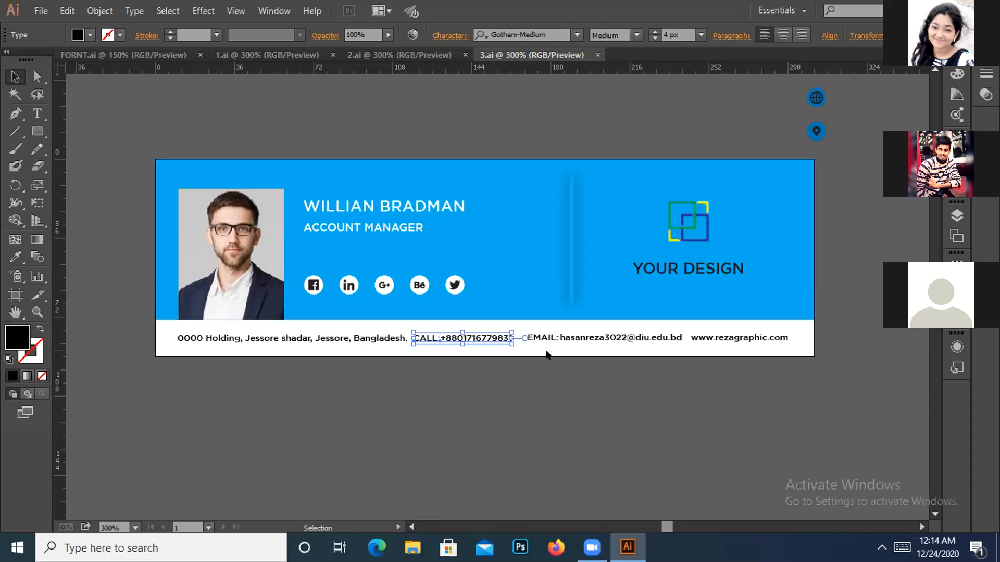
pyautogui.click(545, 377)
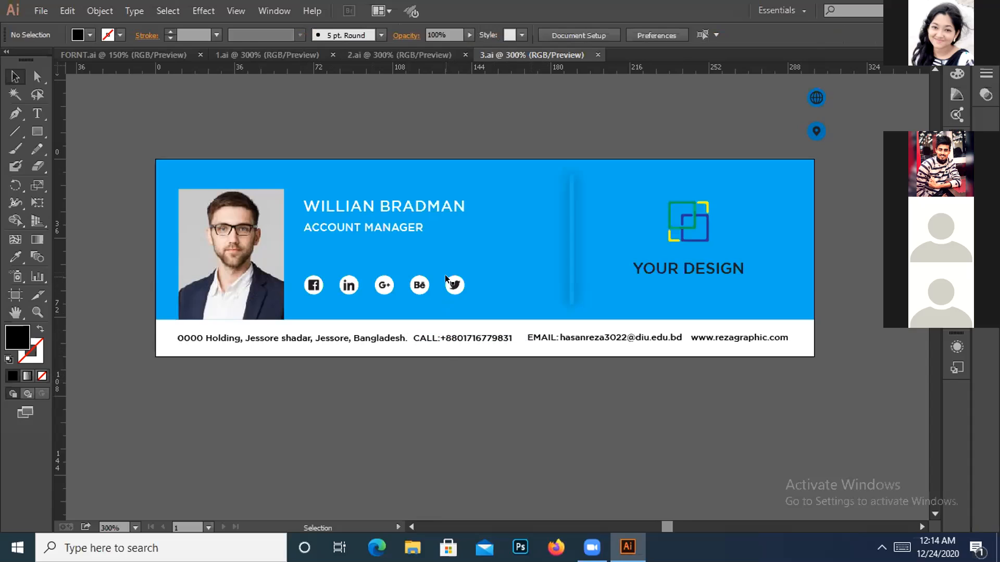
# Try placing the Twitter icon over the CALL label in the white footer strip, and undo the move.
pyautogui.click(454, 286)
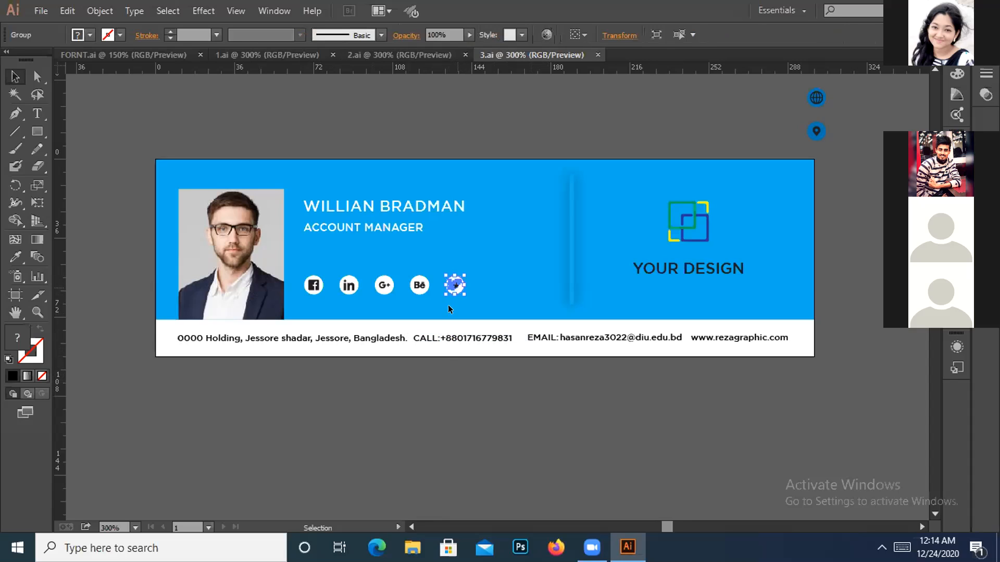
pyautogui.moveTo(423, 349); pyautogui.dragTo(427, 339)
pyautogui.click(449, 374)
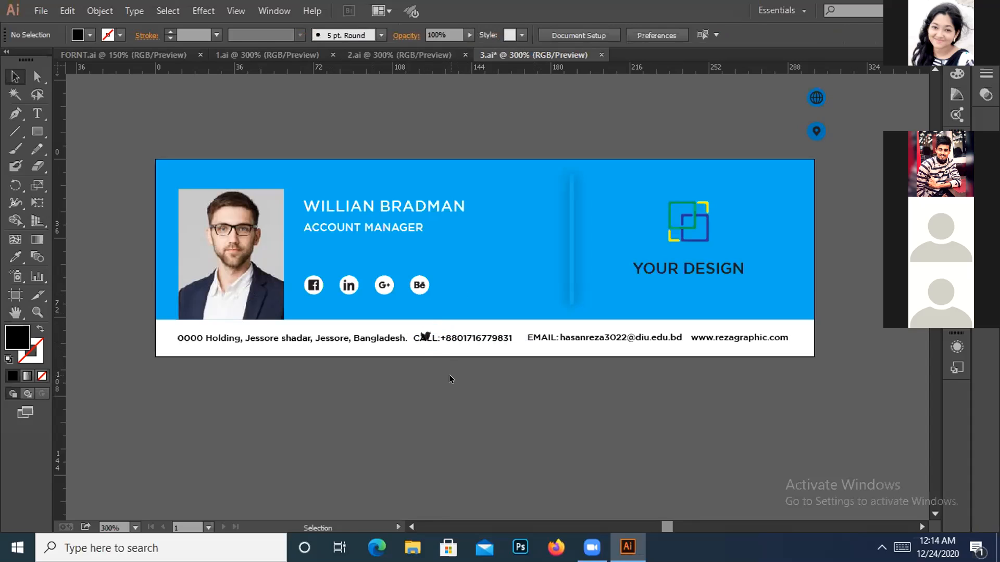
pyautogui.hotkey('ctrl', 'z')
pyautogui.click(452, 376)
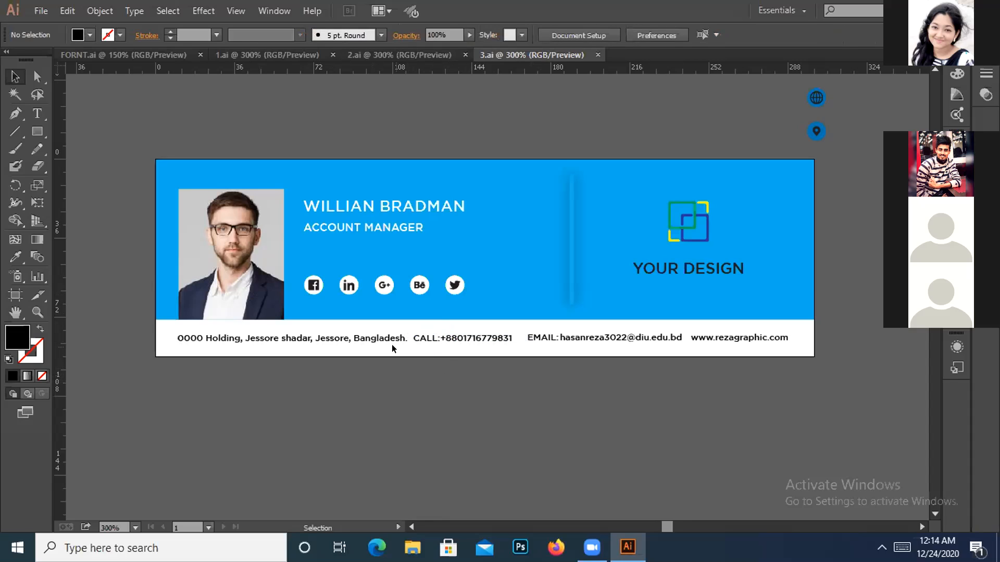
pyautogui.click(425, 341)
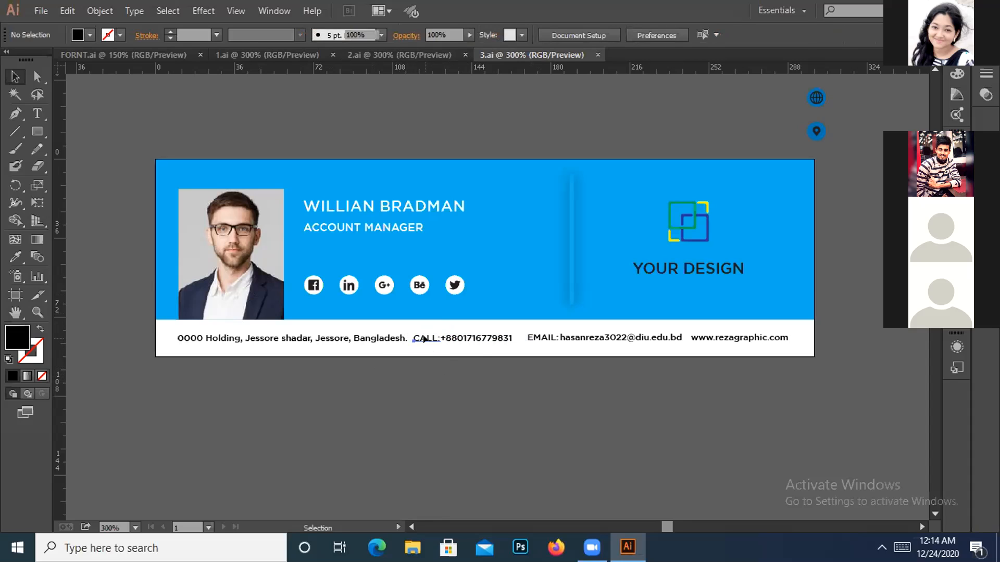
pyautogui.keyDown('shift'); pyautogui.click(476, 339); pyautogui.keyUp('shift')
pyautogui.keyDown('shift'); pyautogui.click(552, 337); pyautogui.keyUp('shift')
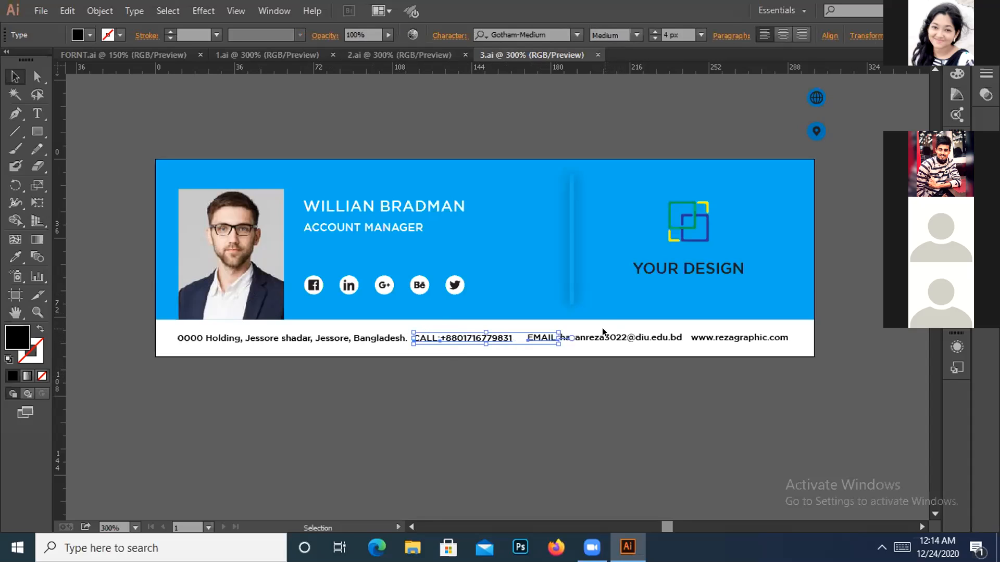
pyautogui.click(565, 404)
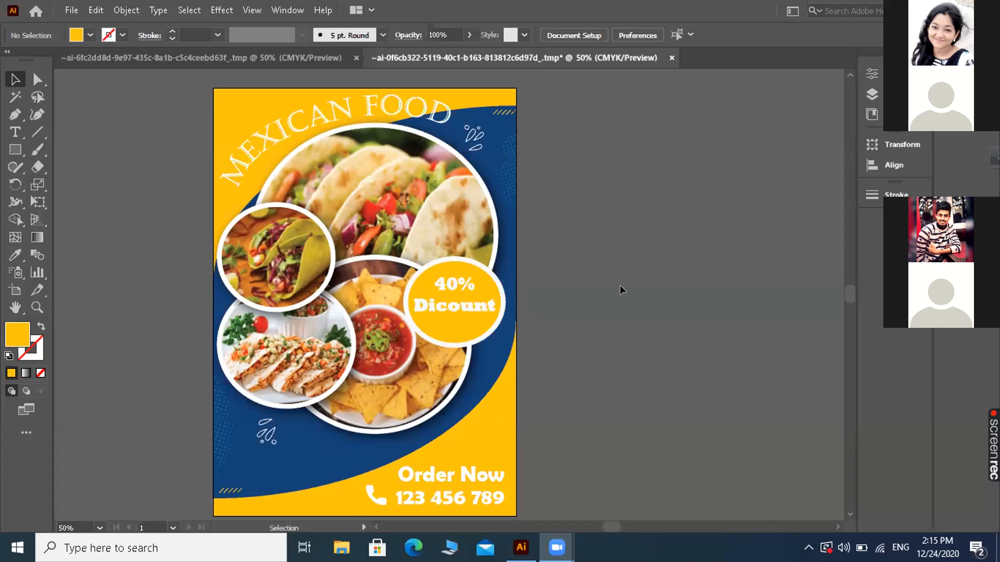
# Examine the phone order line on the Mexican food flyer, and the matching call-for-order block on the burger flyer.
pyautogui.click(482, 383)
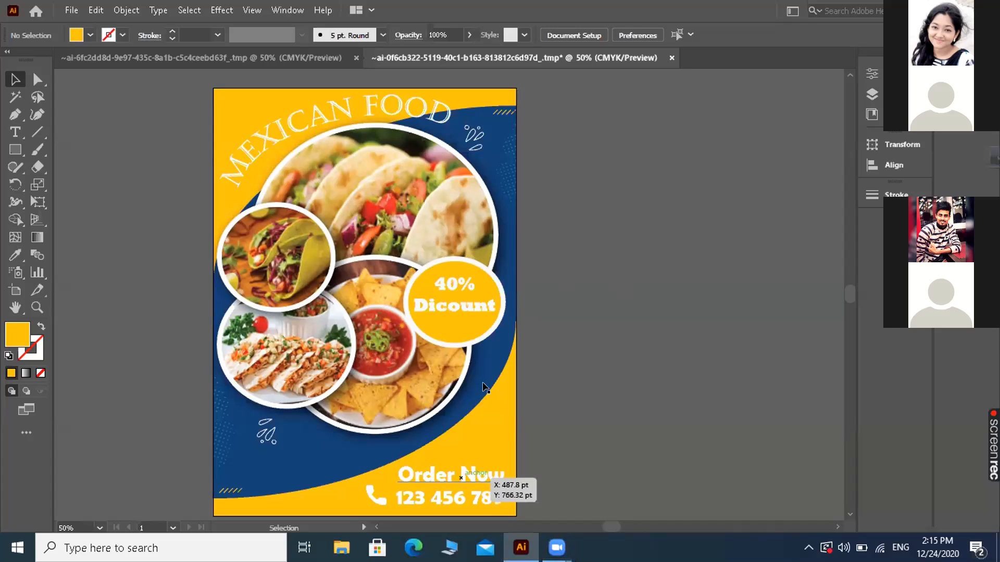
pyautogui.click(402, 497)
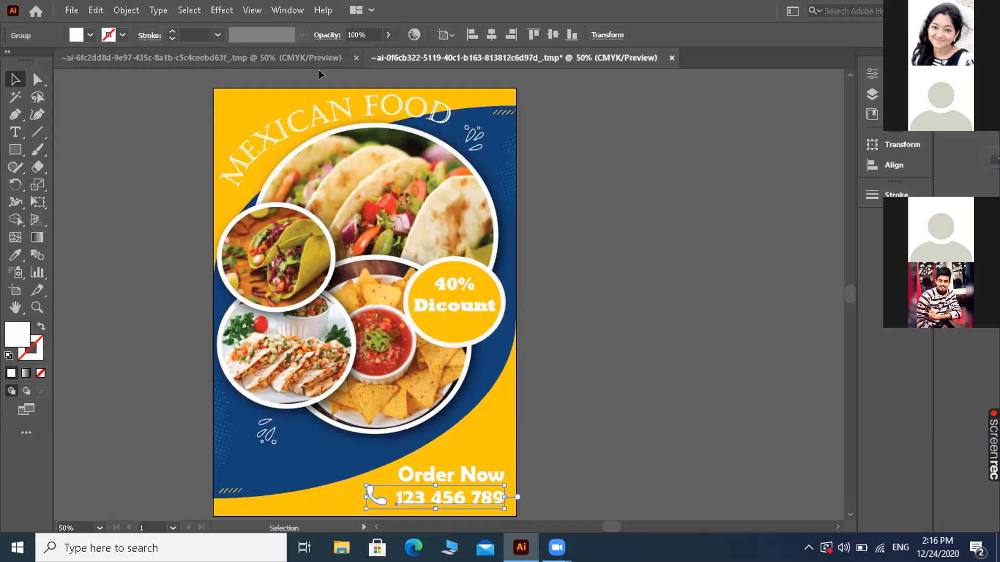
pyautogui.hotkey('ctrl', 'Tab')
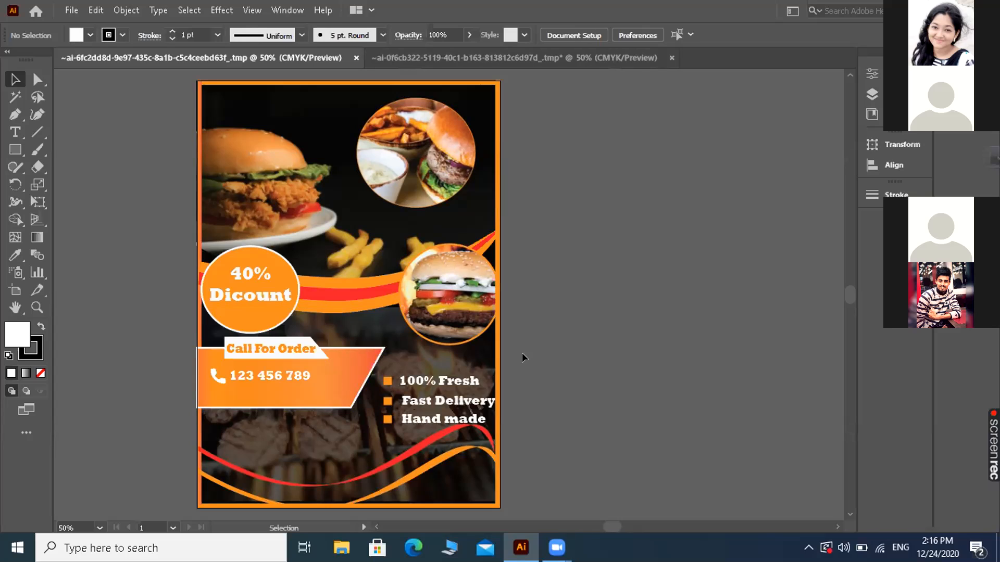
pyautogui.click(219, 379)
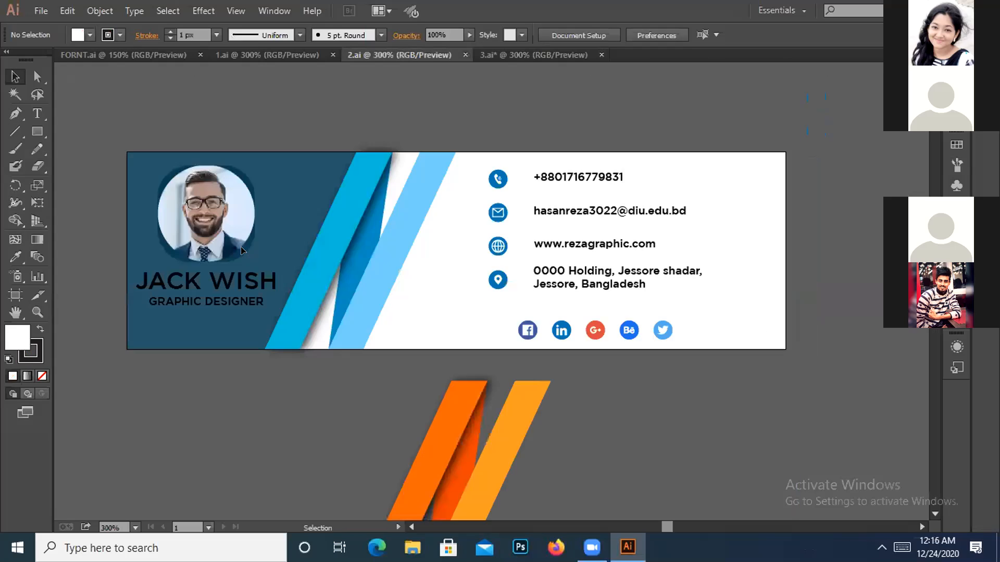
# Try deleting the round portrait group from the 2.ai signature, and undo the deletion.
pyautogui.click(240, 246)
pyautogui.click(259, 169)
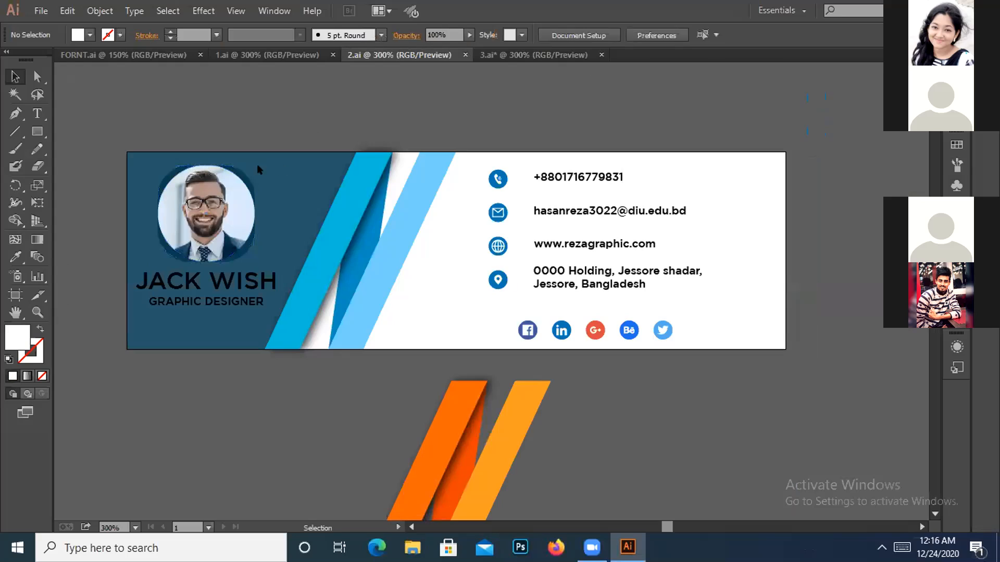
pyautogui.click(237, 171)
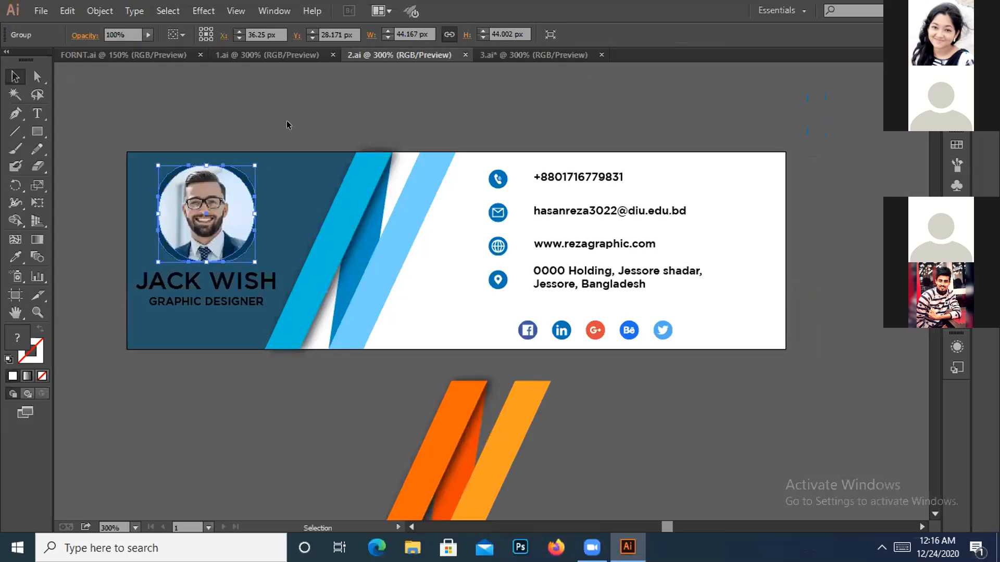
pyautogui.press('Delete')
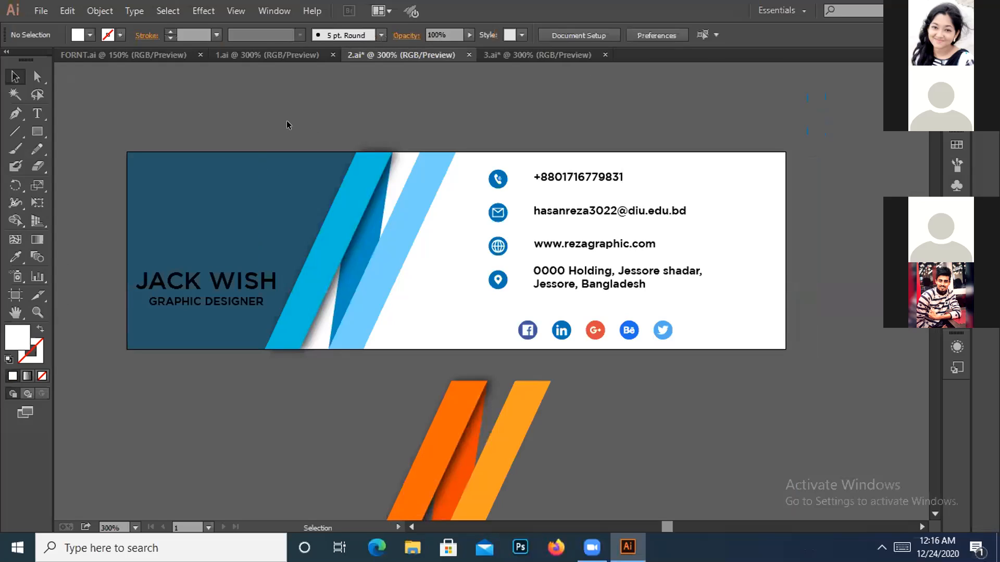
pyautogui.hotkey('ctrl', 'z')
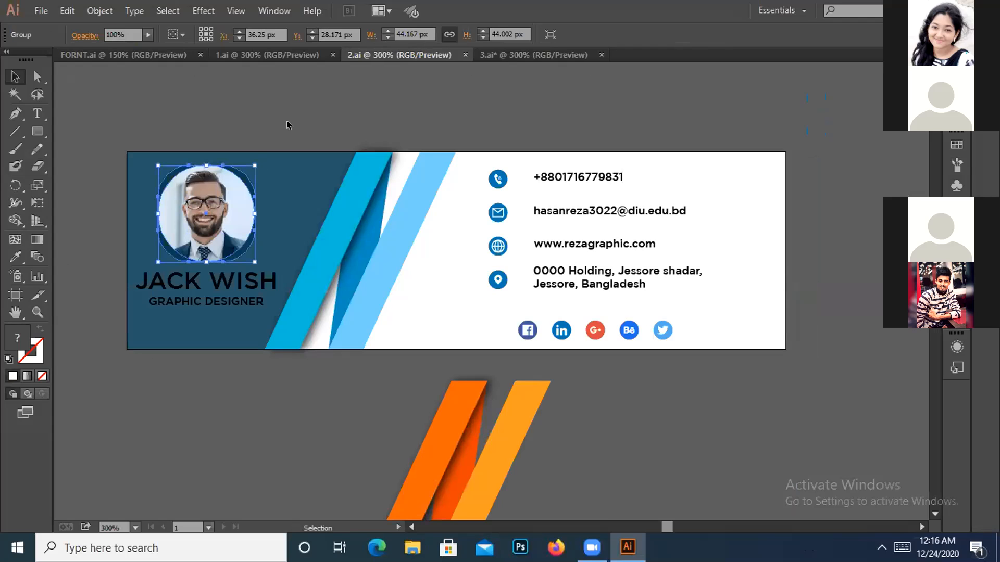
# Ungroup the round portrait in the 2.ai signature so its dark blue rounded backing shape can be selected separately.
pyautogui.rightClick(234, 185)
pyautogui.click(275, 269)
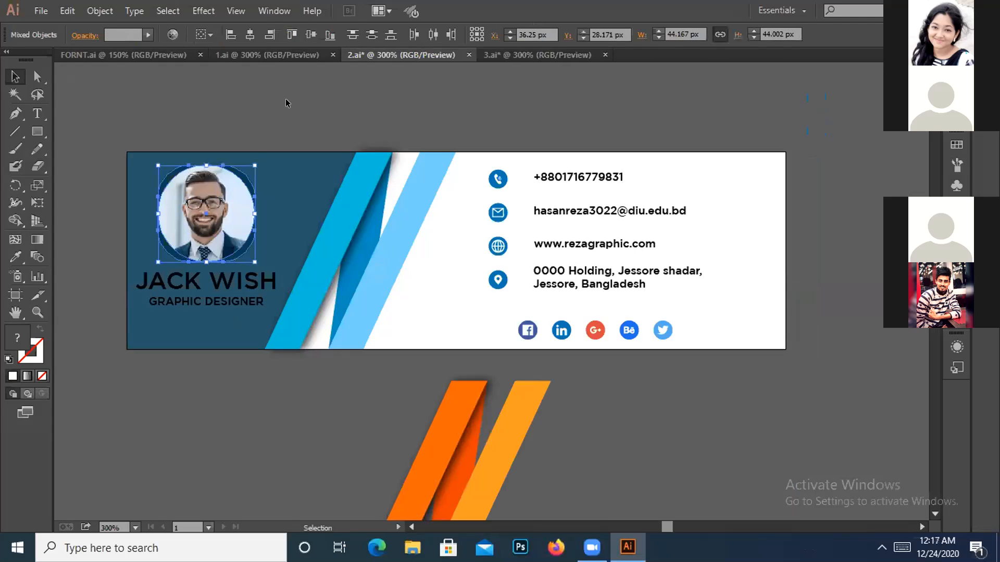
pyautogui.click(285, 98)
pyautogui.click(241, 177)
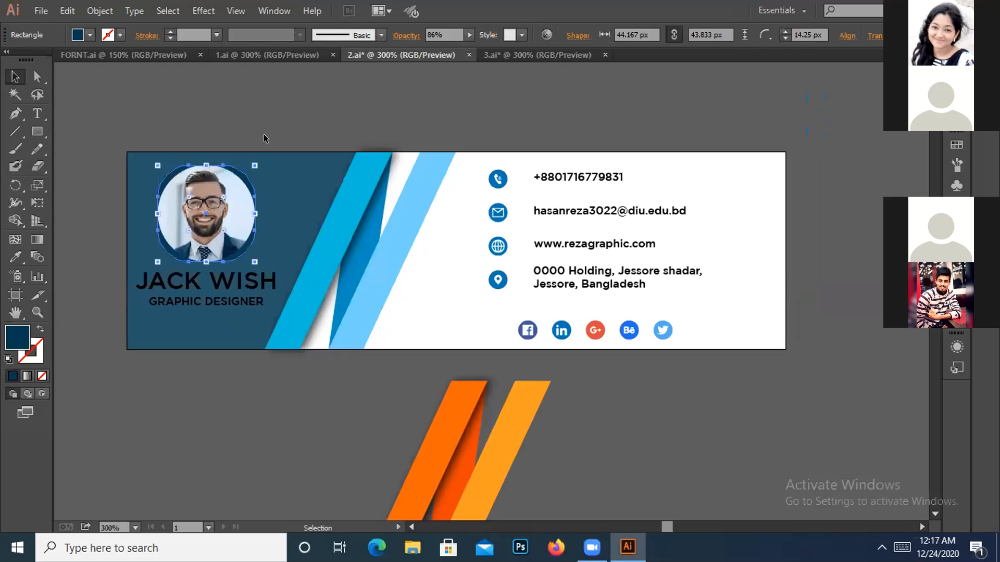
pyautogui.click(264, 135)
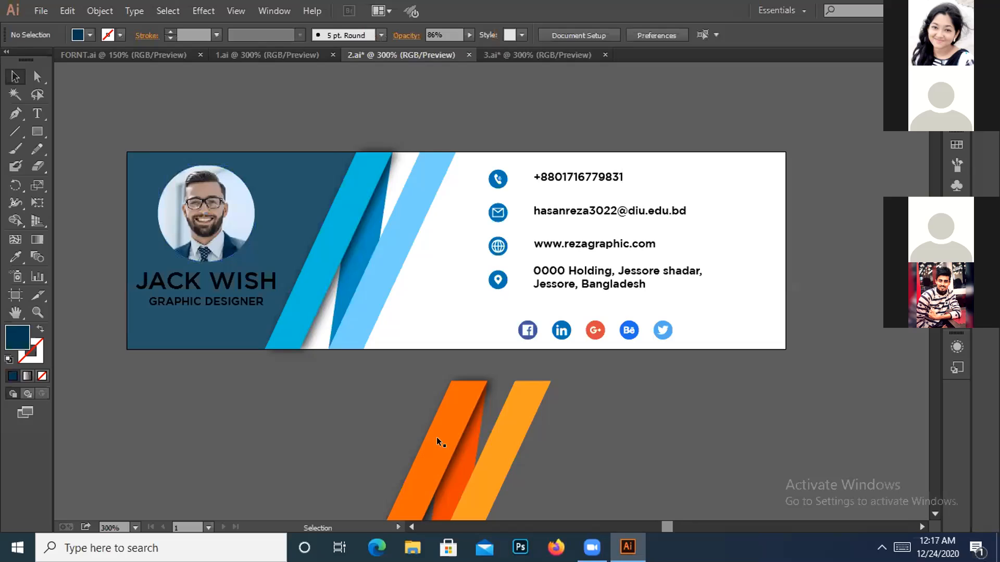
# Move the orange stripe group over the signature's right edge and back to the empty canvas below the artboard.
pyautogui.moveTo(469, 449); pyautogui.dragTo(815, 186)
pyautogui.click(859, 379)
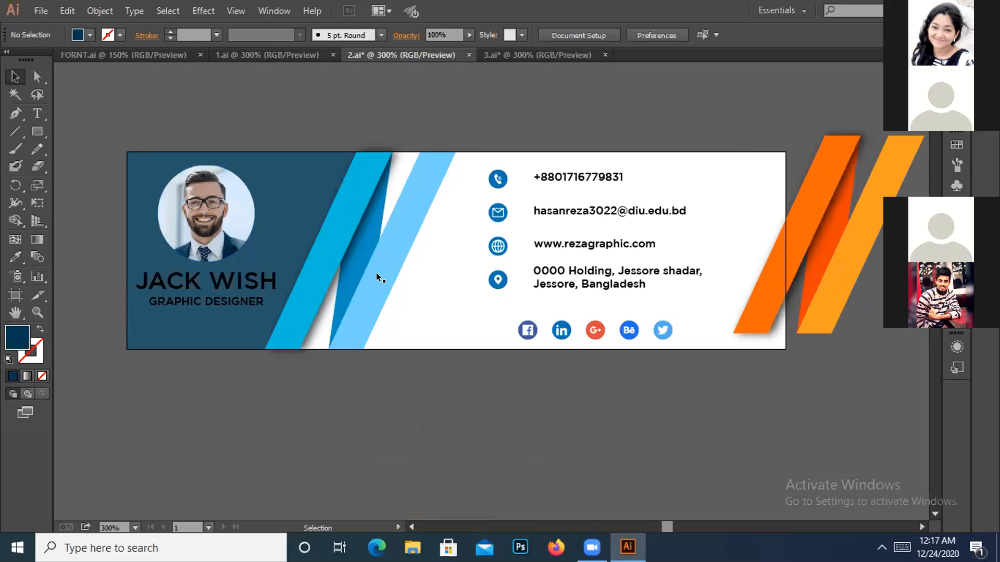
pyautogui.moveTo(827, 179); pyautogui.dragTo(418, 489)
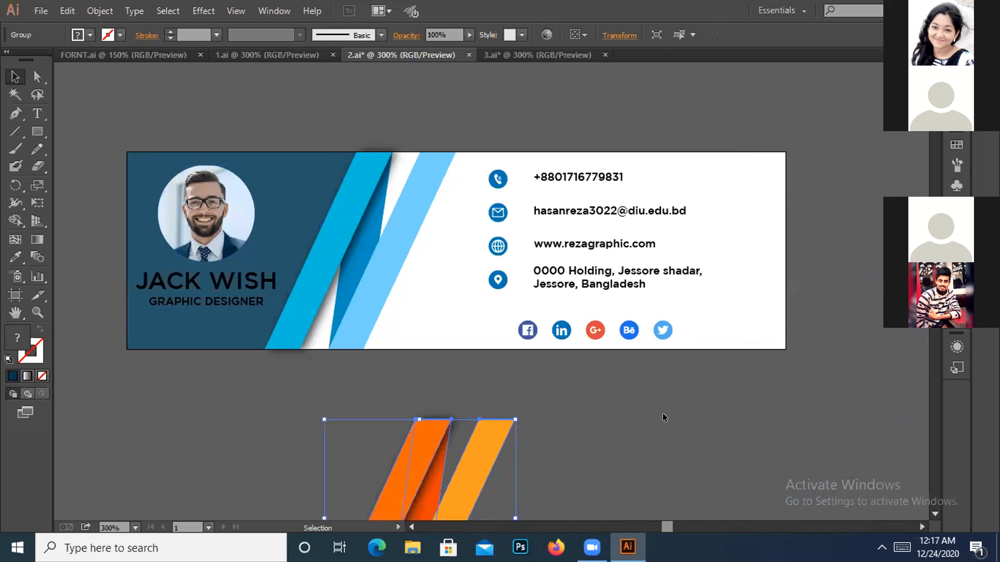
pyautogui.click(695, 426)
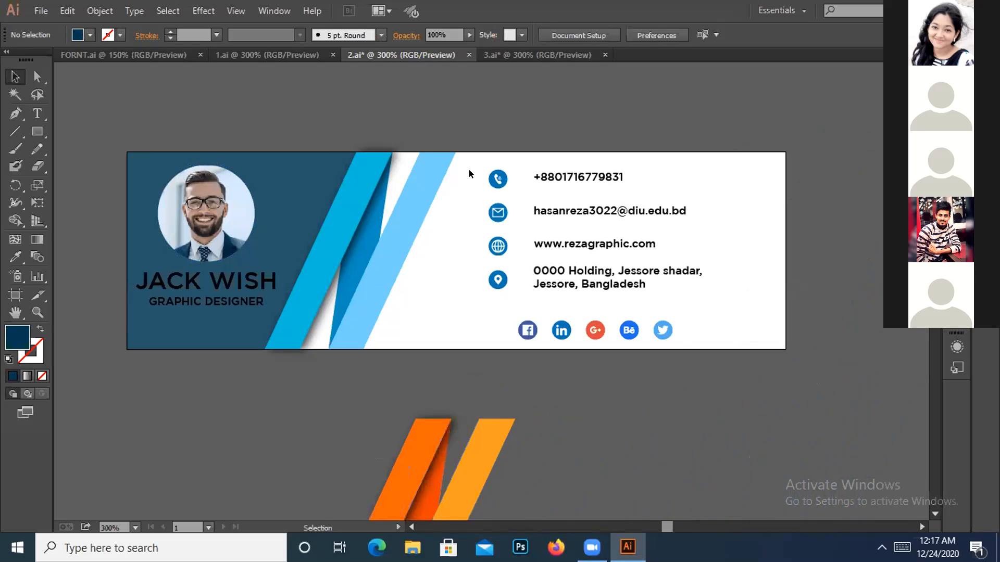
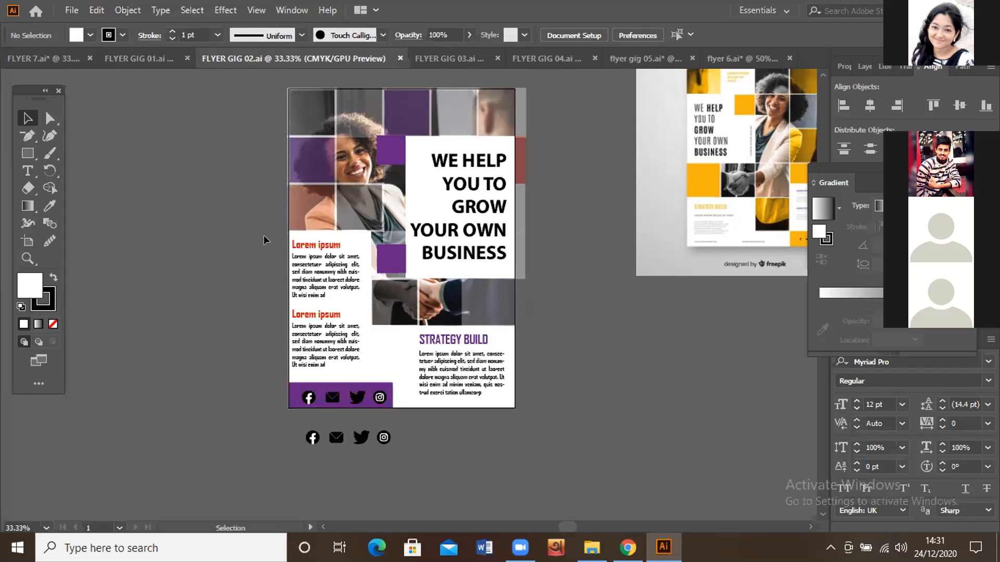
# Review the flyer designs in FLYER GIG 03, FLYER GIG 04, flyer gig 05 and flyer 6 one after another.
pyautogui.click(448, 62)
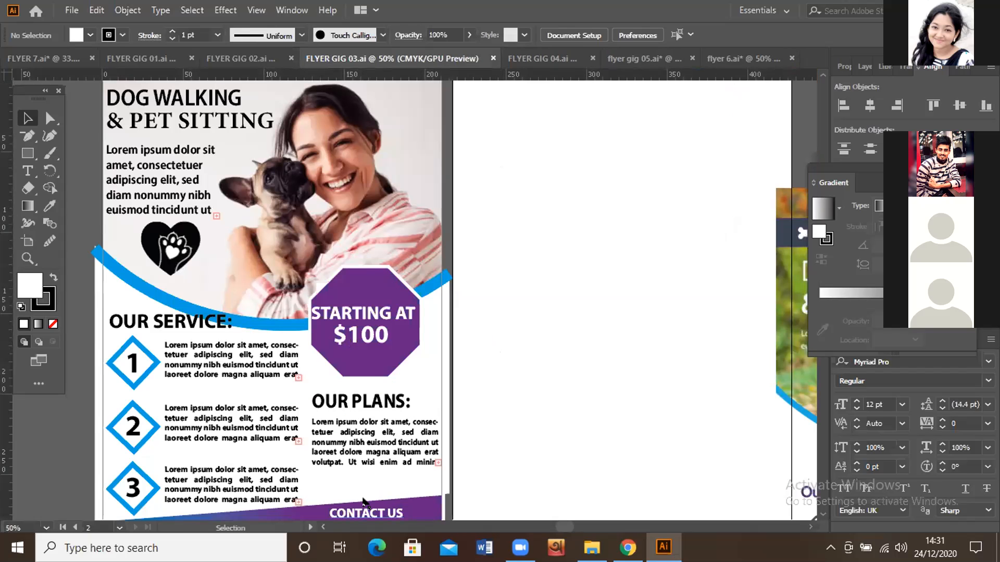
pyautogui.hscroll(-3, 363, 502)
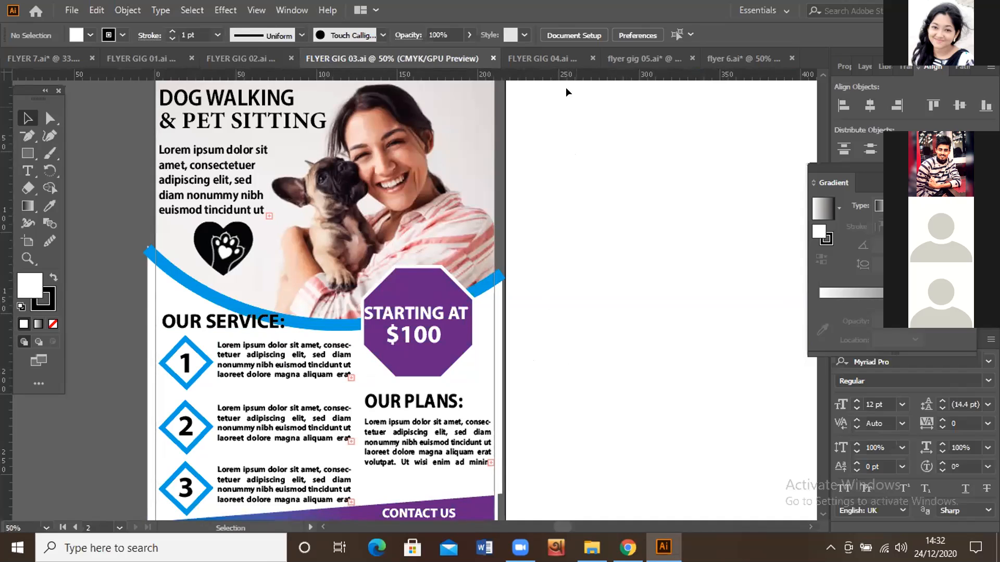
pyautogui.click(562, 56)
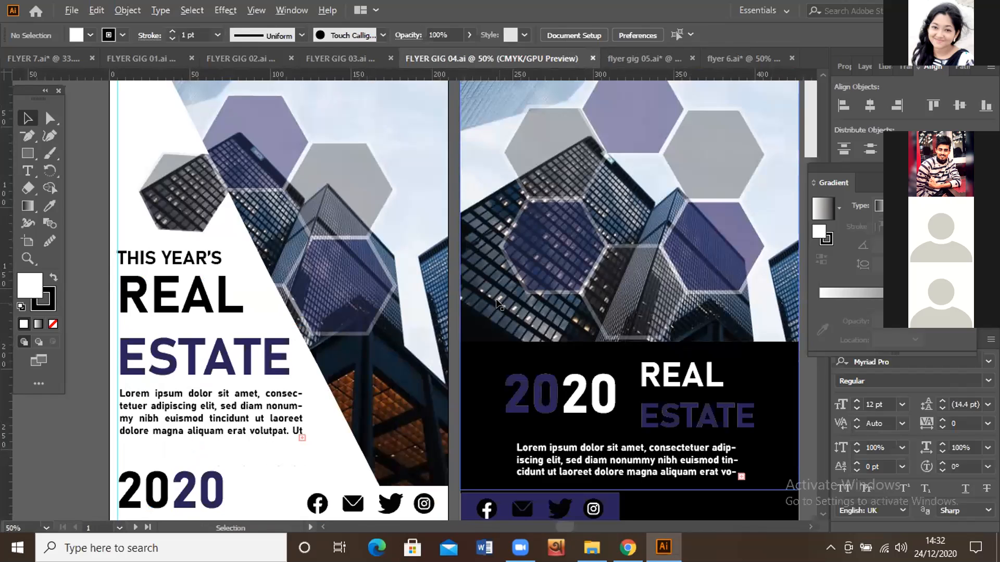
pyautogui.scroll(-1, 497, 308)
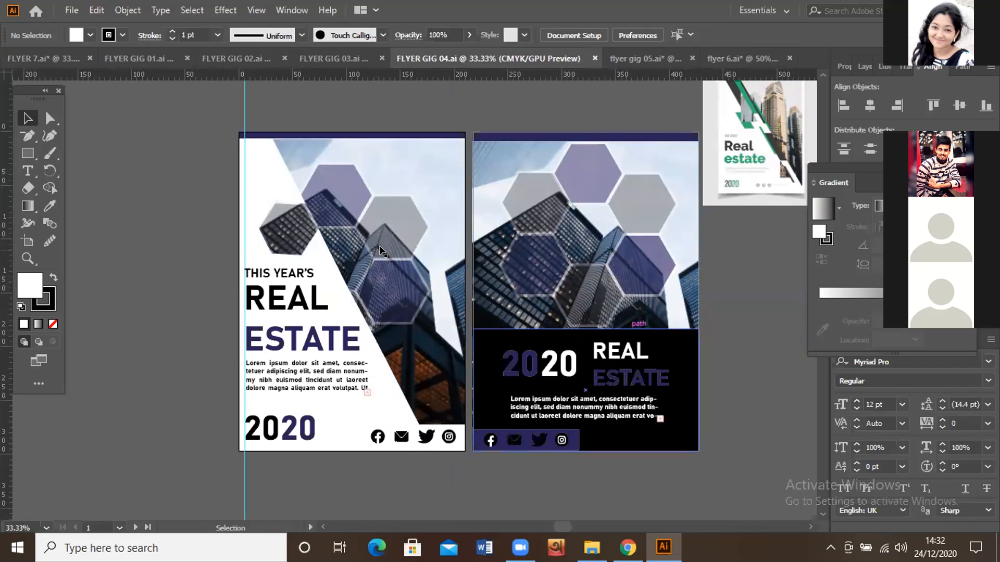
pyautogui.click(644, 59)
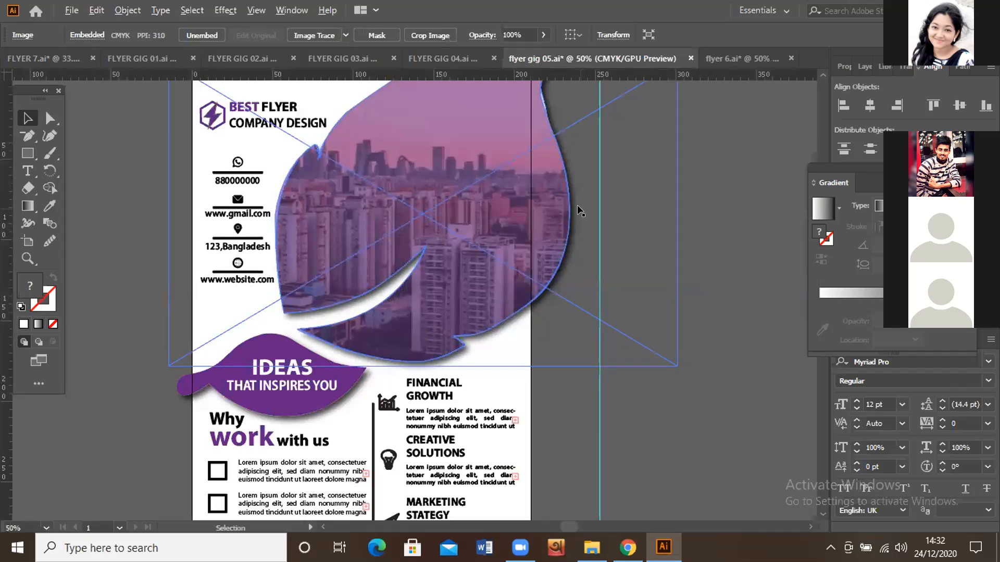
pyautogui.keyDown('alt'); pyautogui.scroll(-1, 610, 217); pyautogui.keyUp('alt')
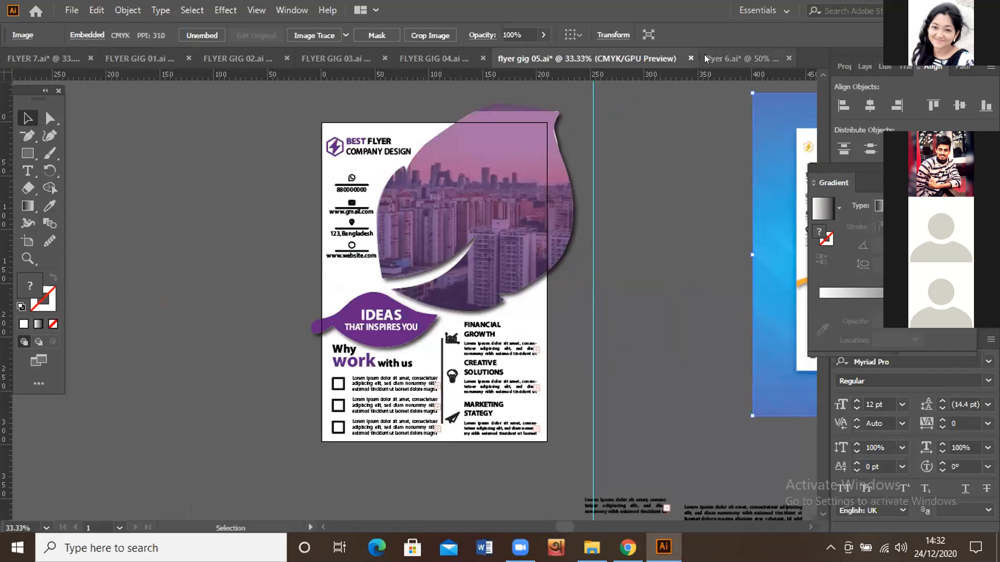
pyautogui.click(719, 58)
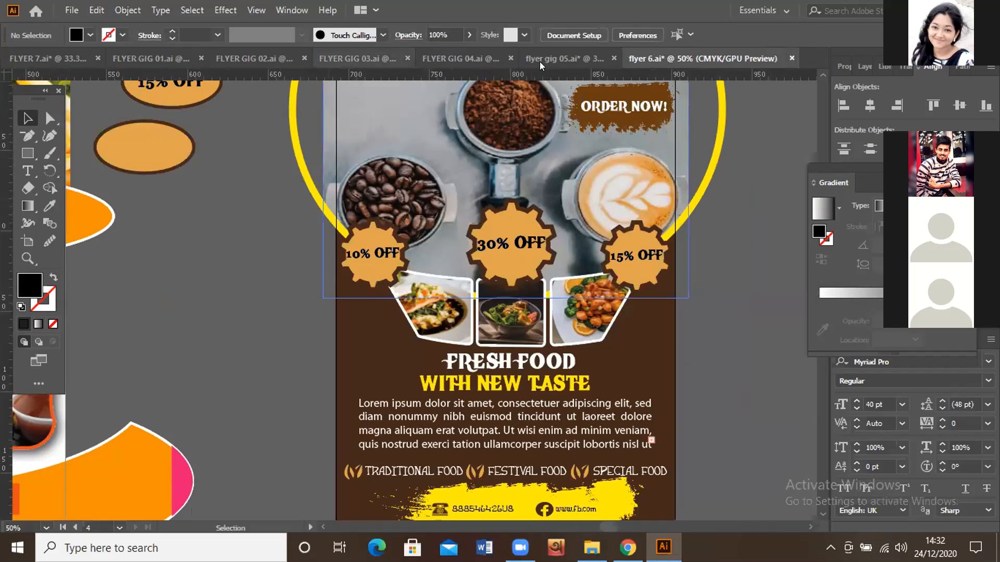
# Compare the purple city flyer in flyer gig 05 with the brown coffee flyer in flyer 6.
pyautogui.click(567, 59)
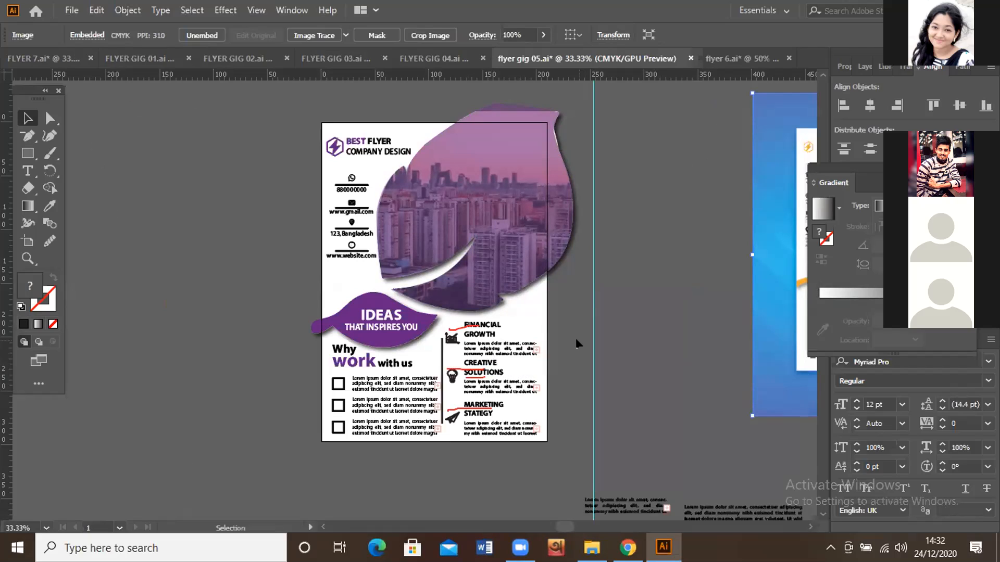
pyautogui.click(742, 59)
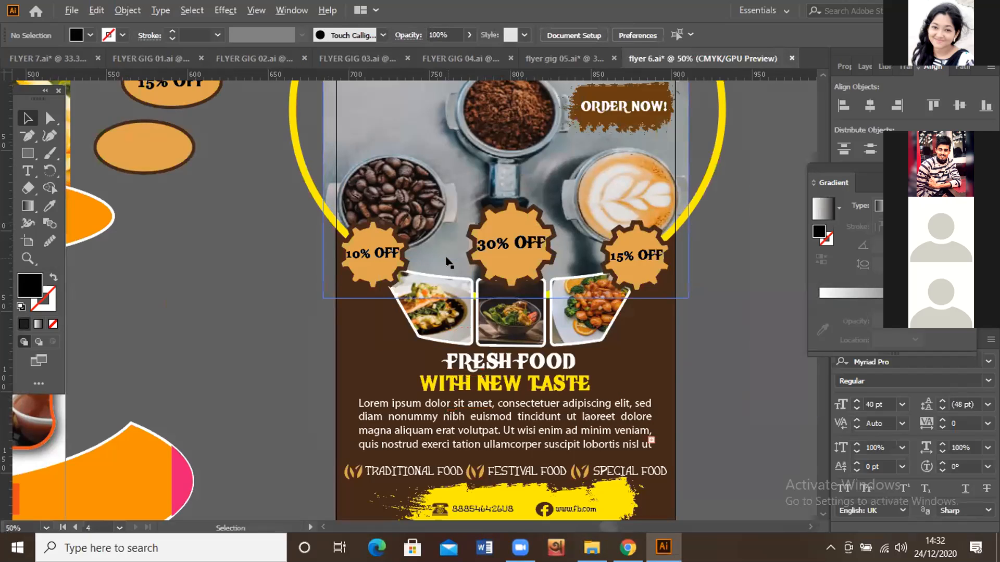
pyautogui.scroll(-1, 447, 262)
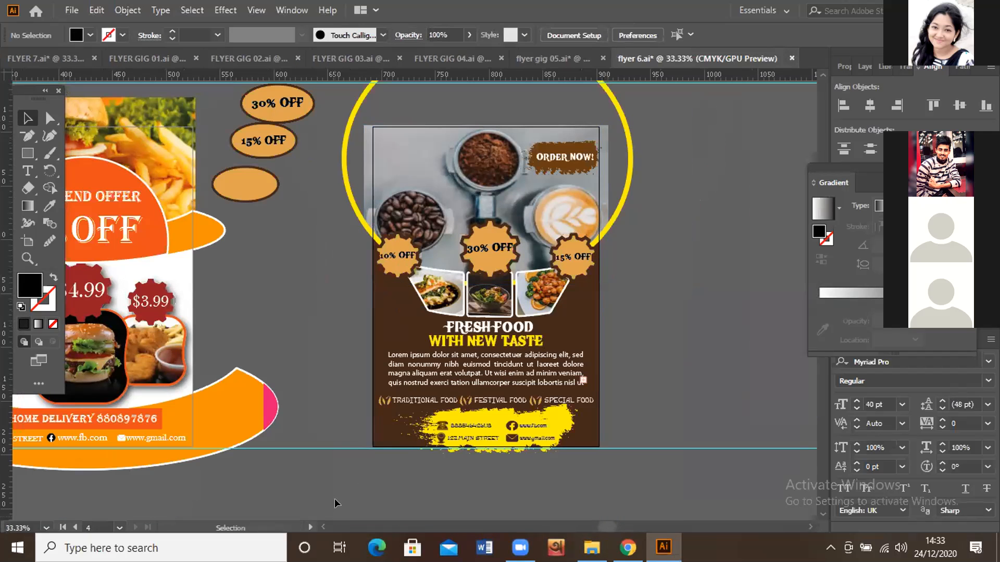
pyautogui.hscroll(-5, 335, 503)
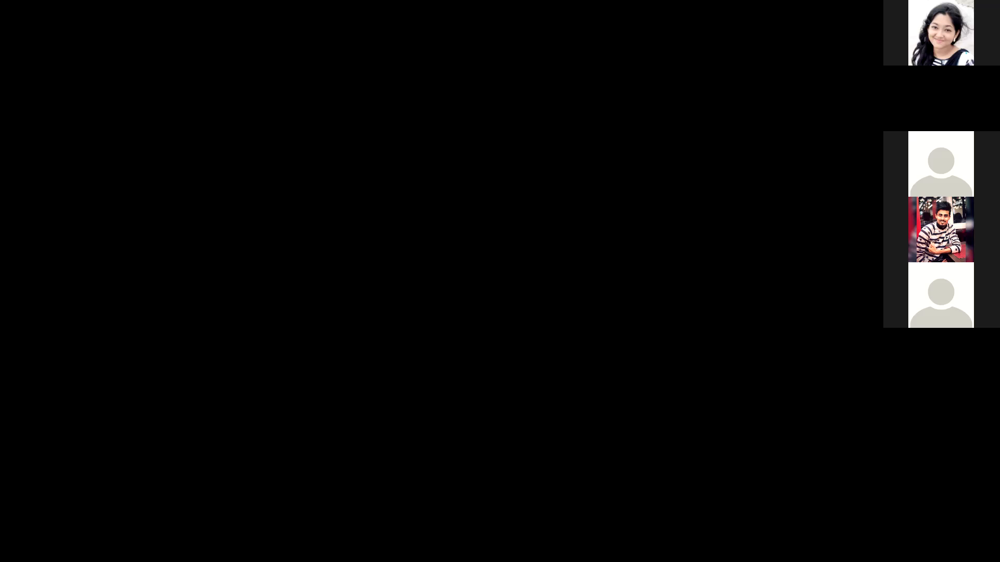
# Look through the Google image results for book cover designs.
pyautogui.scroll(-4, 500, 359)
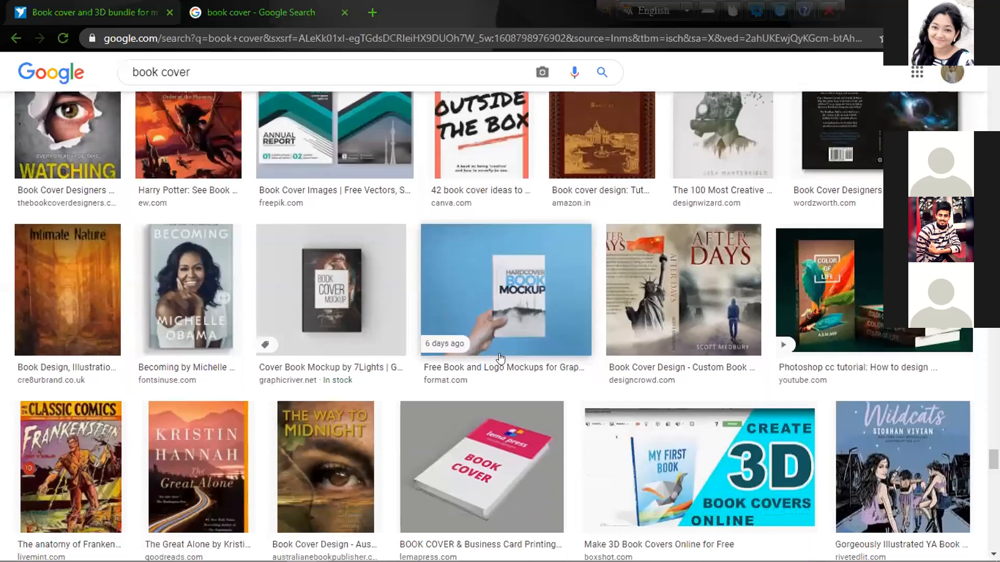
pyautogui.scroll(-4, 500, 358)
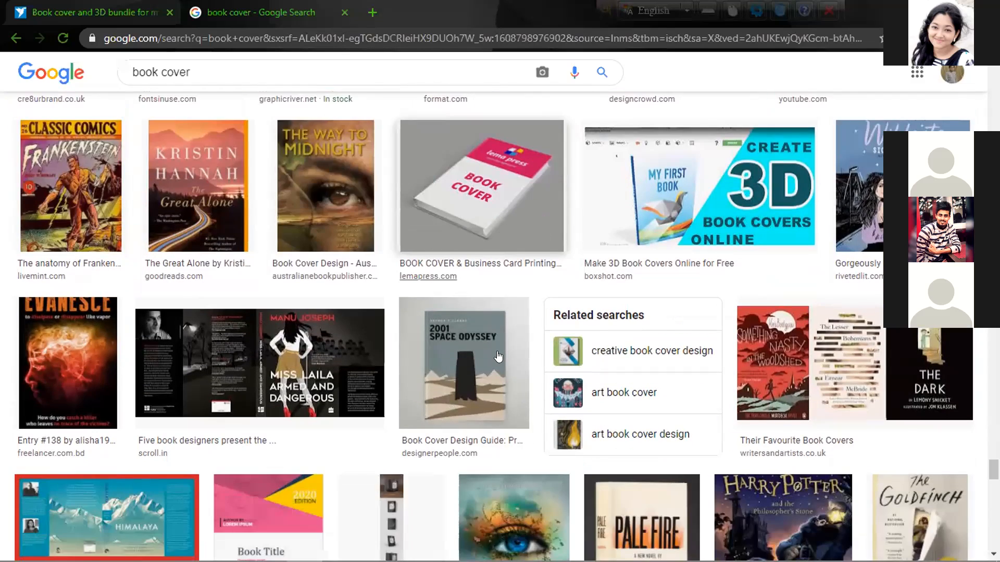
pyautogui.scroll(-1, 499, 357)
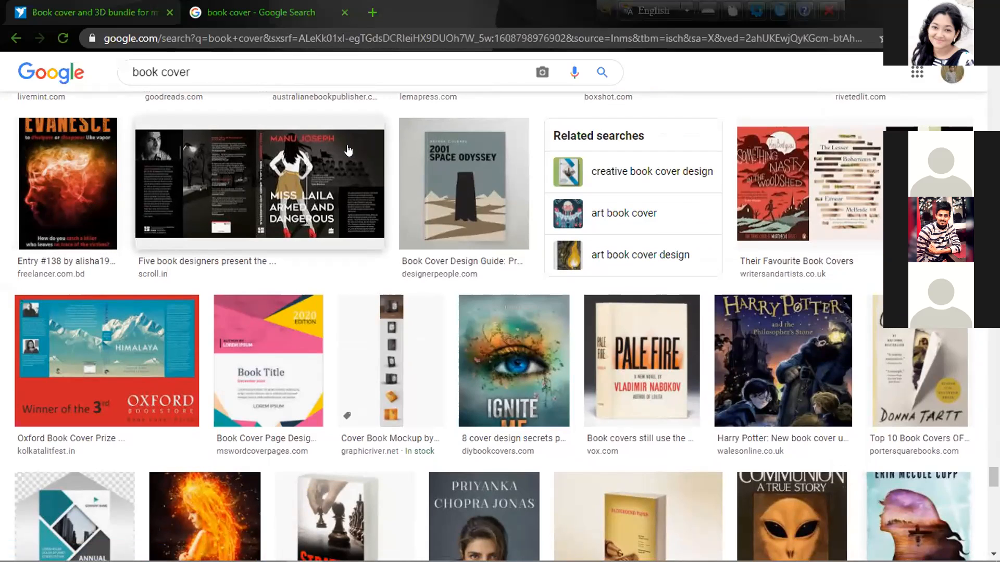
pyautogui.scroll(3, 334, 194)
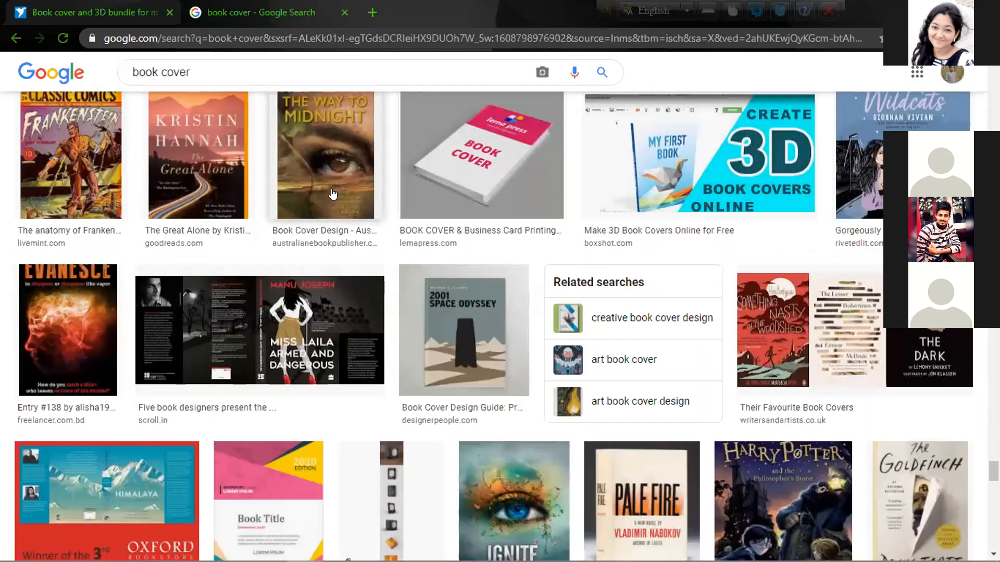
# Read the Freelancer contest "Book cover and 3D bundle for my credit repair ebook" and its attached files, including 3D bundle transparent.png.
pyautogui.hotkey('ctrl', 'Tab')
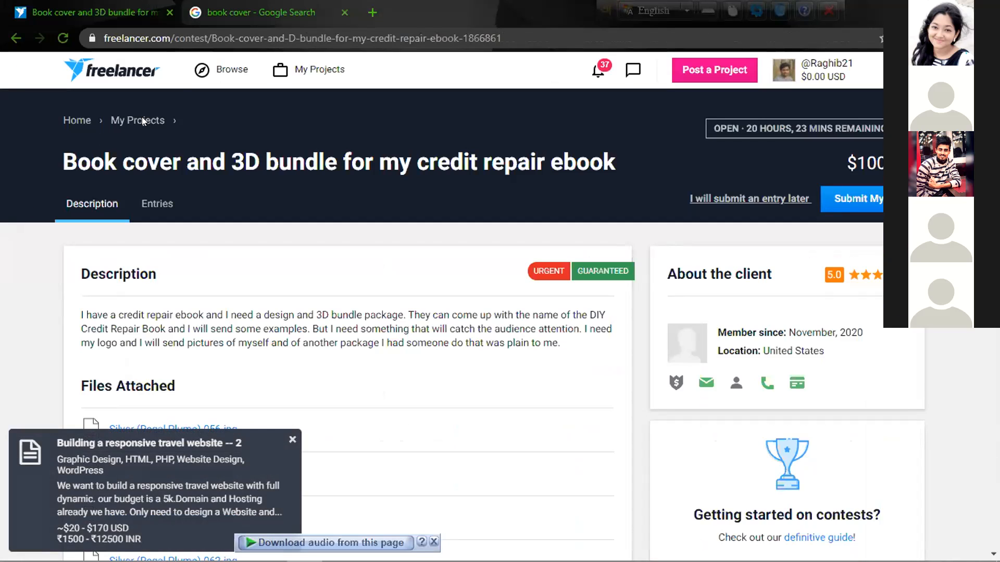
pyautogui.scroll(-3, 249, 143)
pyautogui.scroll(3, 249, 144)
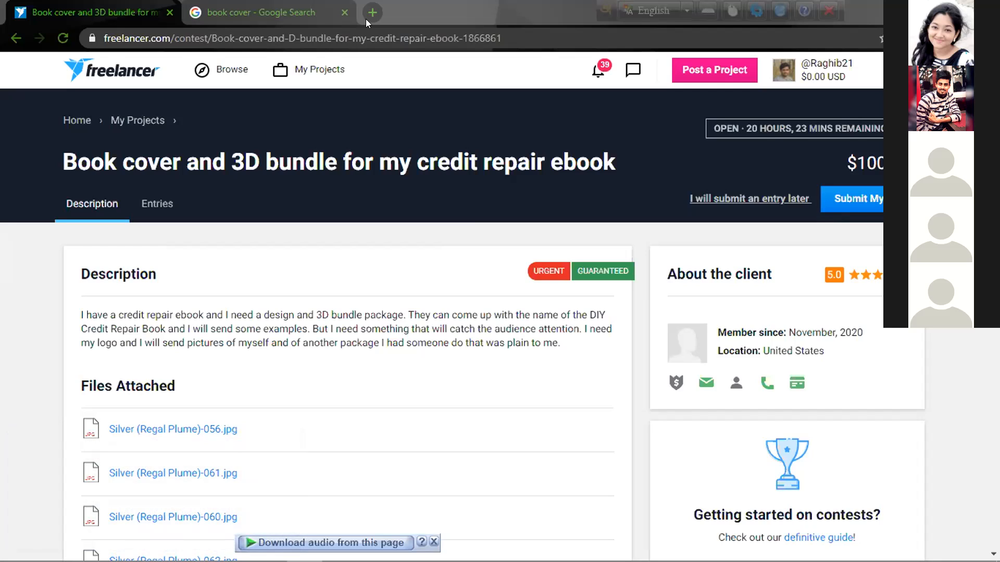
pyautogui.scroll(-8, 491, 273)
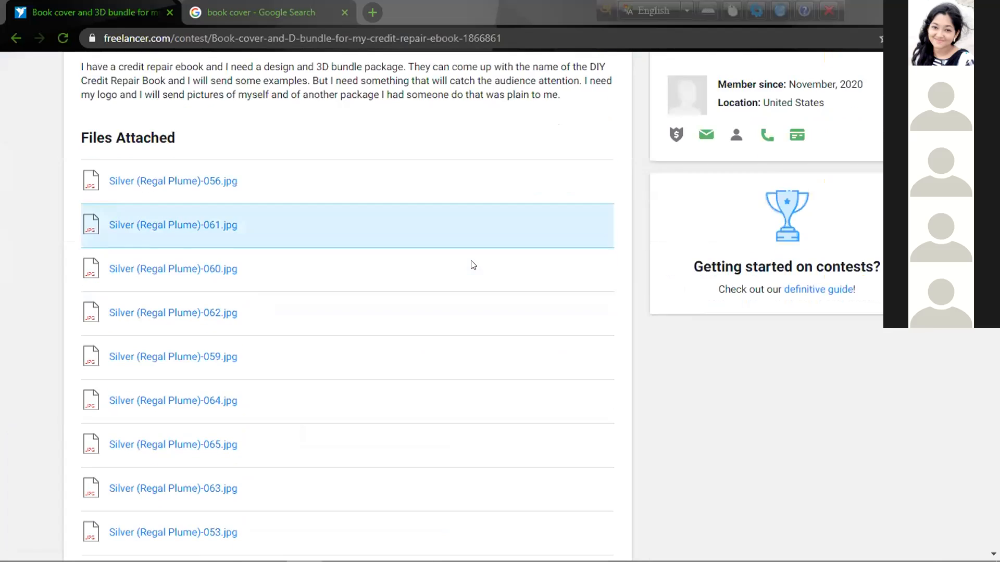
pyautogui.scroll(-4, 236, 276)
pyautogui.scroll(-7, 225, 280)
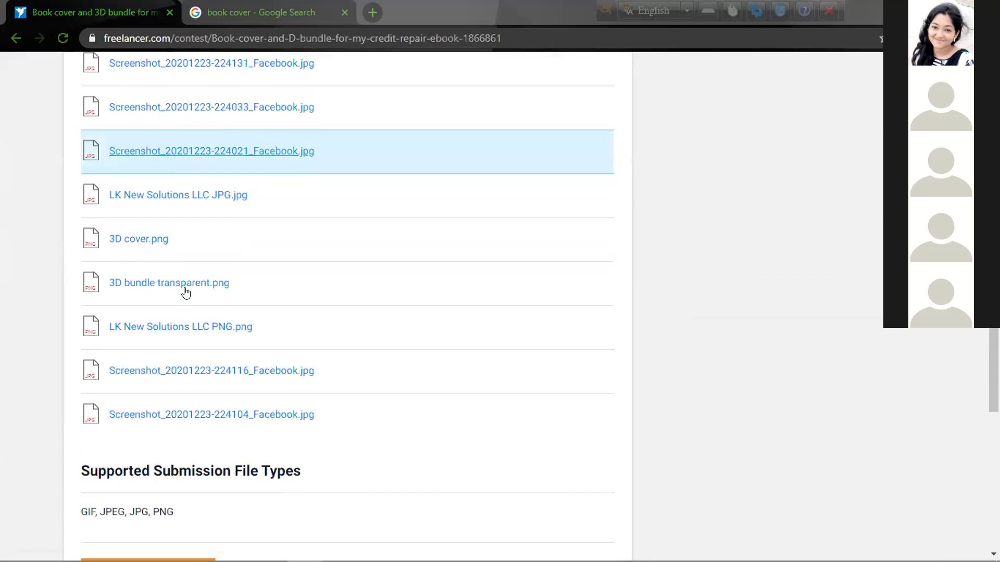
pyautogui.click(181, 284)
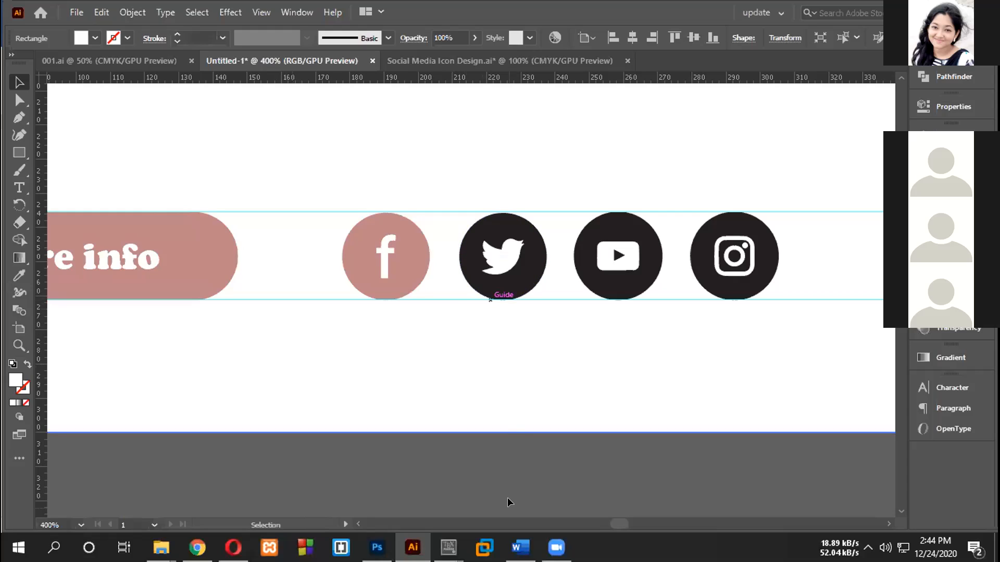
# Ungroup the Twitter, YouTube and Instagram icons in Untitled-1 so their dark circles can be selected separately.
pyautogui.click(509, 286)
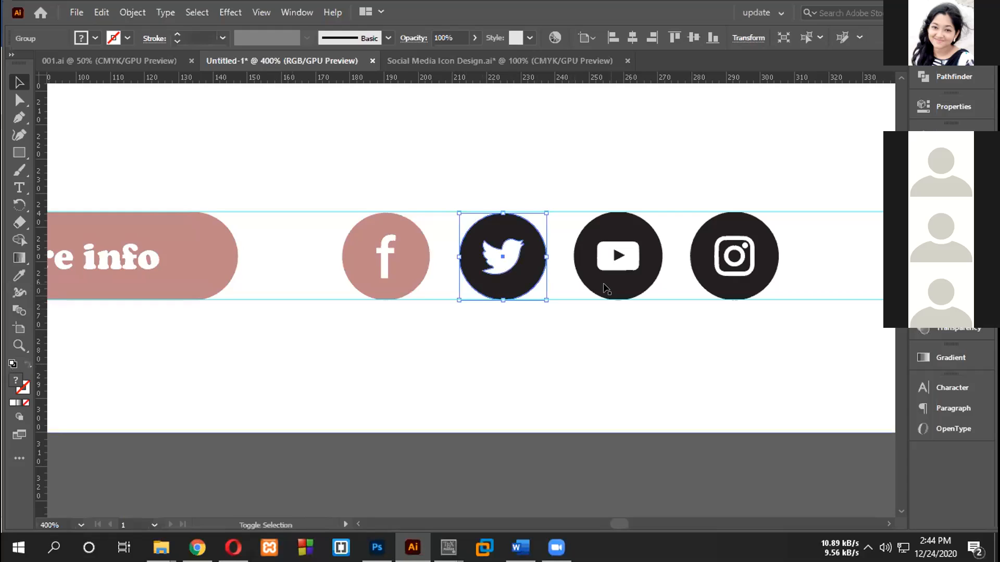
pyautogui.keyDown('shift'); pyautogui.click(615, 271); pyautogui.keyUp('shift')
pyautogui.keyDown('shift'); pyautogui.click(742, 285); pyautogui.keyUp('shift')
pyautogui.rightClick(626, 283)
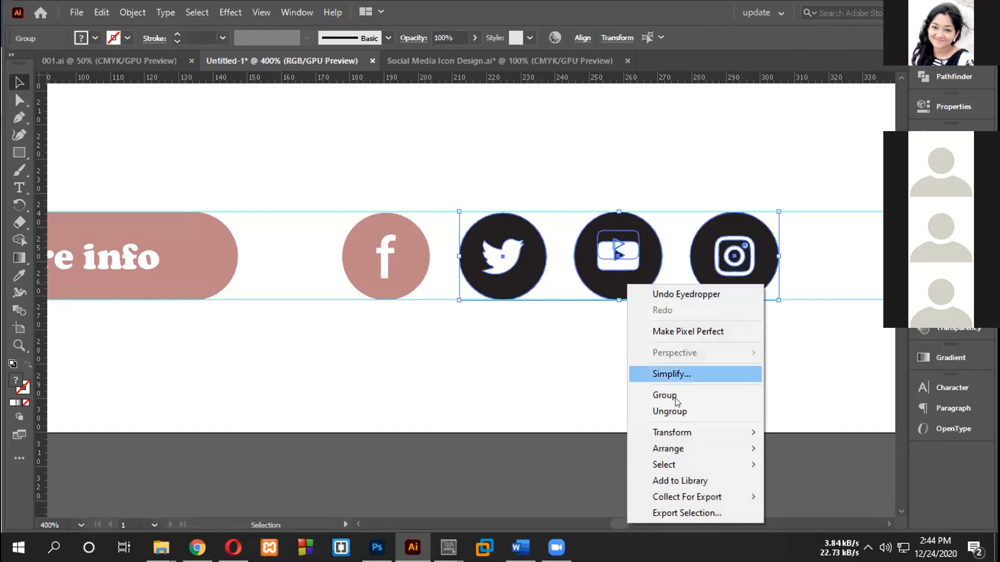
pyautogui.click(672, 409)
pyautogui.click(626, 393)
# Recolour the Twitter icon's circle with the dusty pink sampled from the info button using the Eyedropper.
pyautogui.click(509, 278)
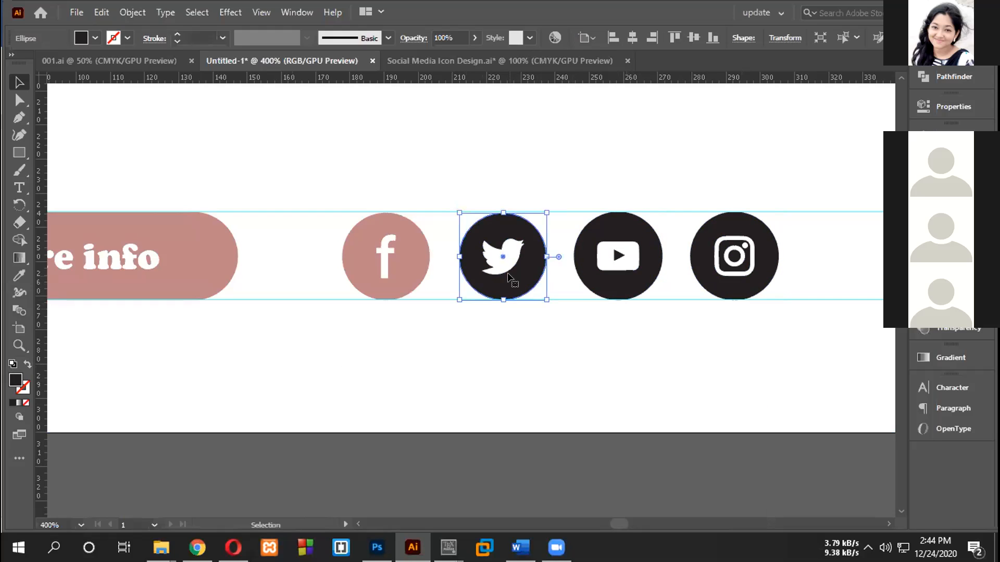
pyautogui.click(19, 275)
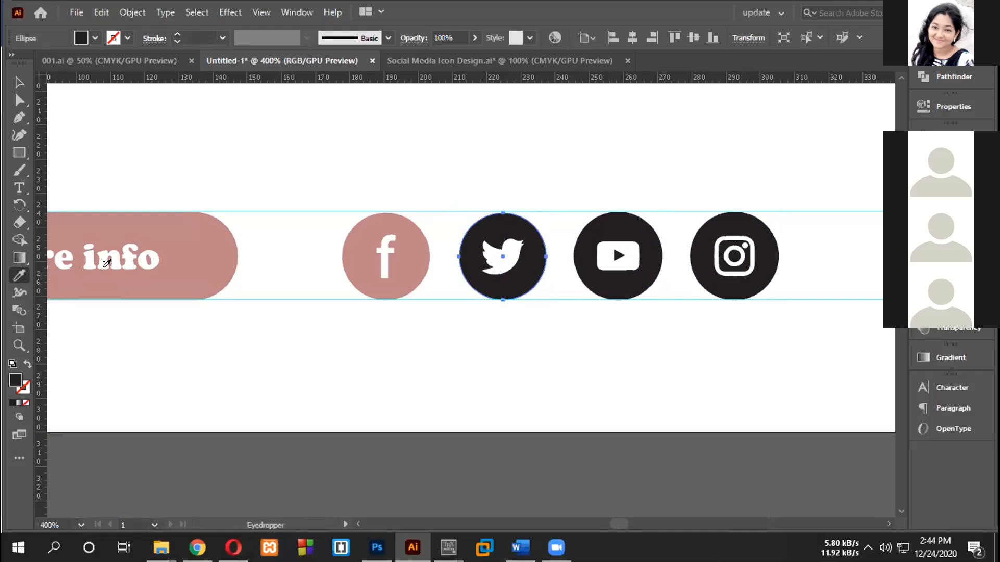
pyautogui.click(174, 268)
pyautogui.press('v')
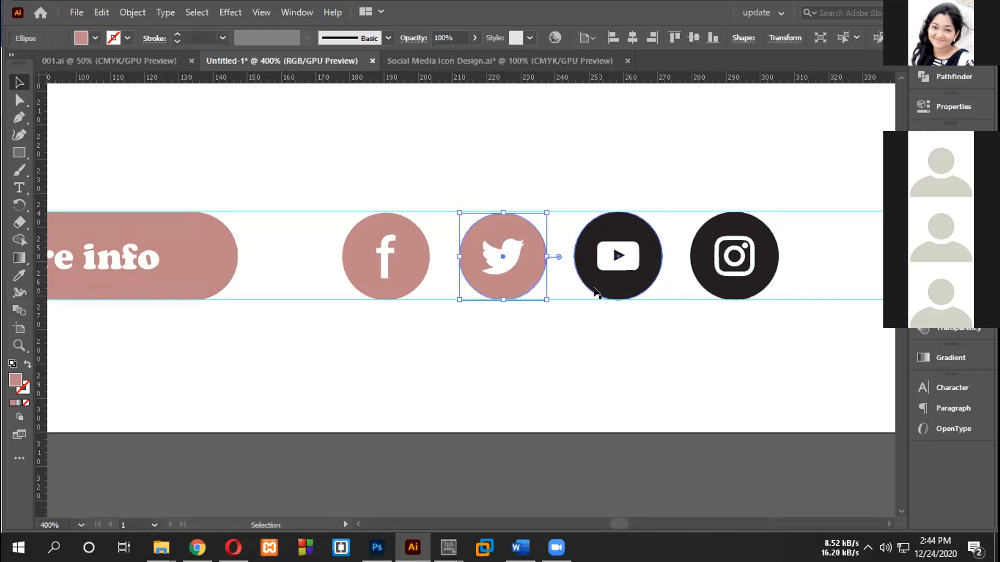
# Try recolouring the YouTube and Instagram icons together with the button's pink, and undo the change.
pyautogui.click(599, 284)
pyautogui.keyDown('shift'); pyautogui.click(736, 285); pyautogui.keyUp('shift')
pyautogui.click(20, 276)
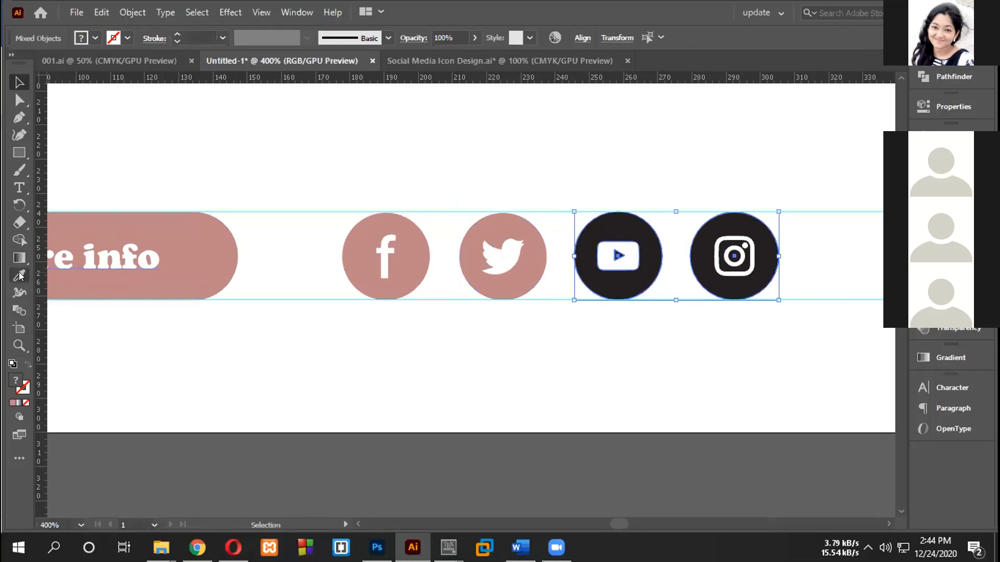
pyautogui.click(206, 264)
pyautogui.hotkey('ctrl', 'z')
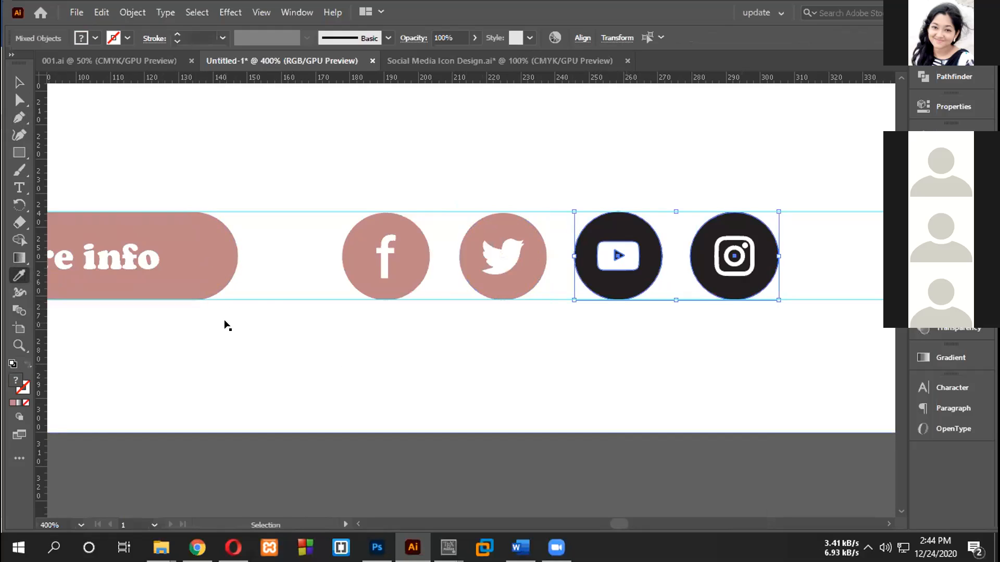
pyautogui.click(294, 375)
pyautogui.hotkey('ctrl', 'z')
pyautogui.press('v')
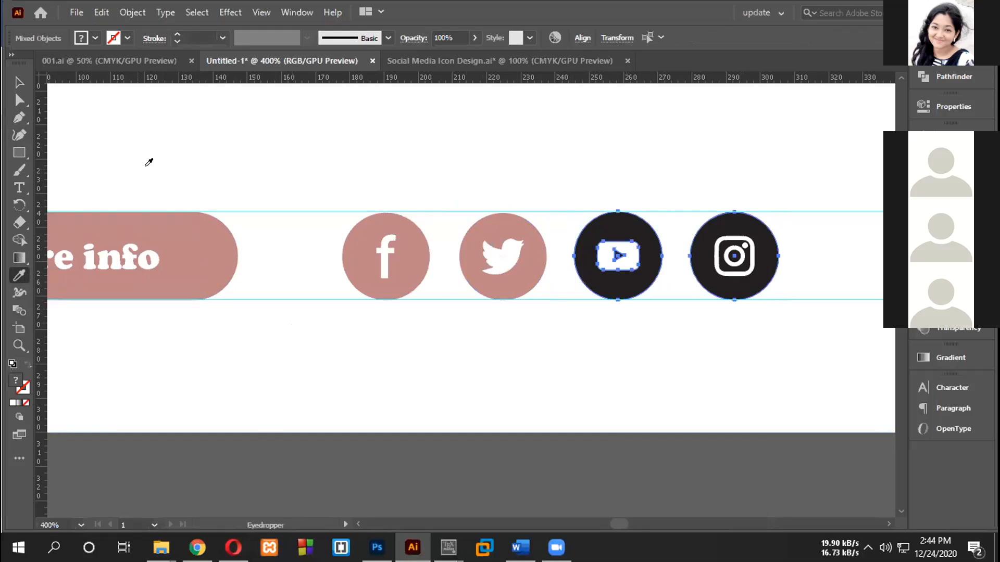
pyautogui.click(511, 384)
# Ungroup the YouTube icon and recolour its circle with the dusty pink sampled from the info button.
pyautogui.click(623, 280)
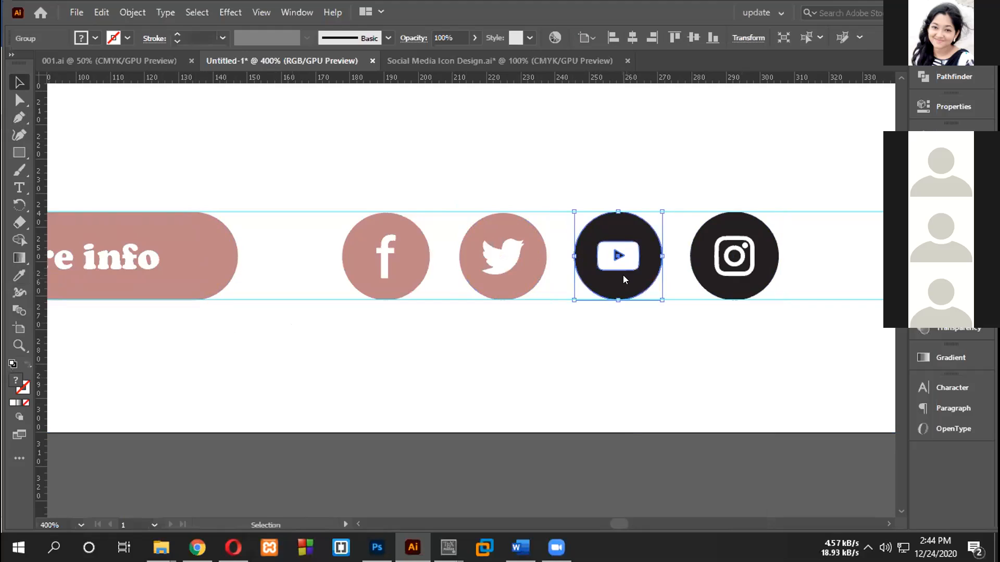
pyautogui.rightClick(625, 280)
pyautogui.click(664, 145)
pyautogui.click(627, 314)
pyautogui.click(623, 292)
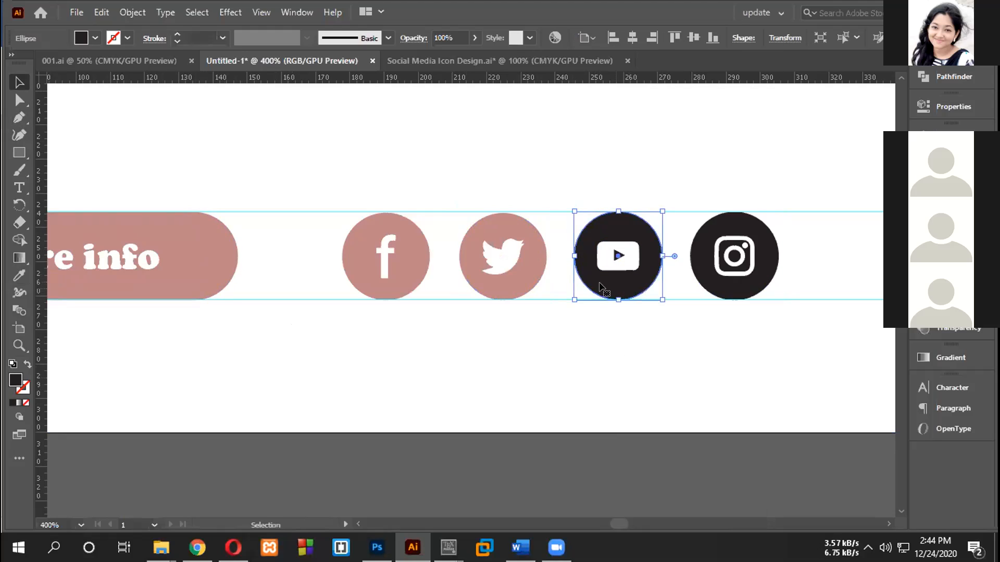
pyautogui.click(19, 275)
pyautogui.click(210, 274)
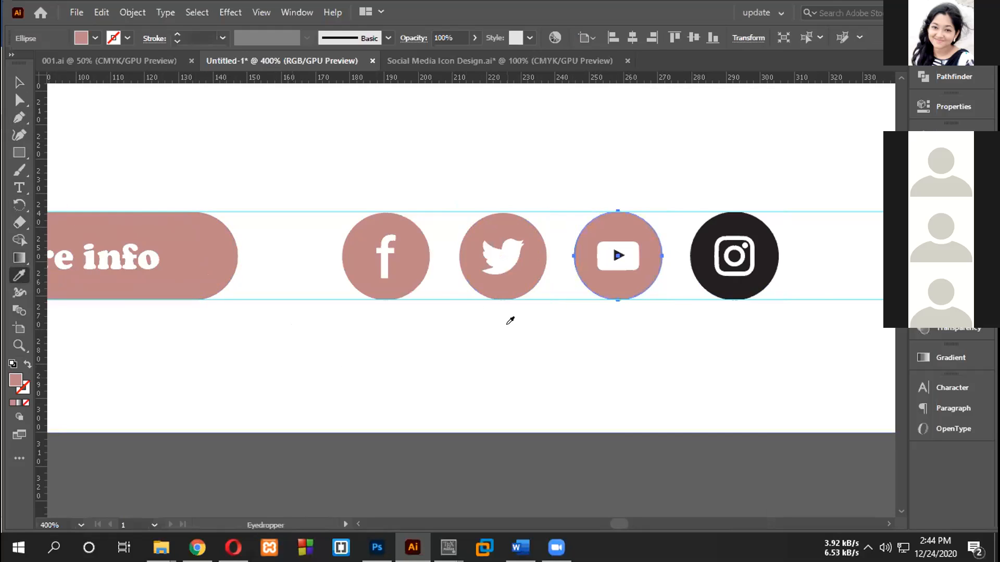
# Ungroup the YouTube play symbol so its dark triangle can be selected apart from the white rounded rectangle.
pyautogui.hotkey('ctrl', '+')
pyautogui.hotkey('ctrl', '+')
pyautogui.hotkey('ctrl', '+')
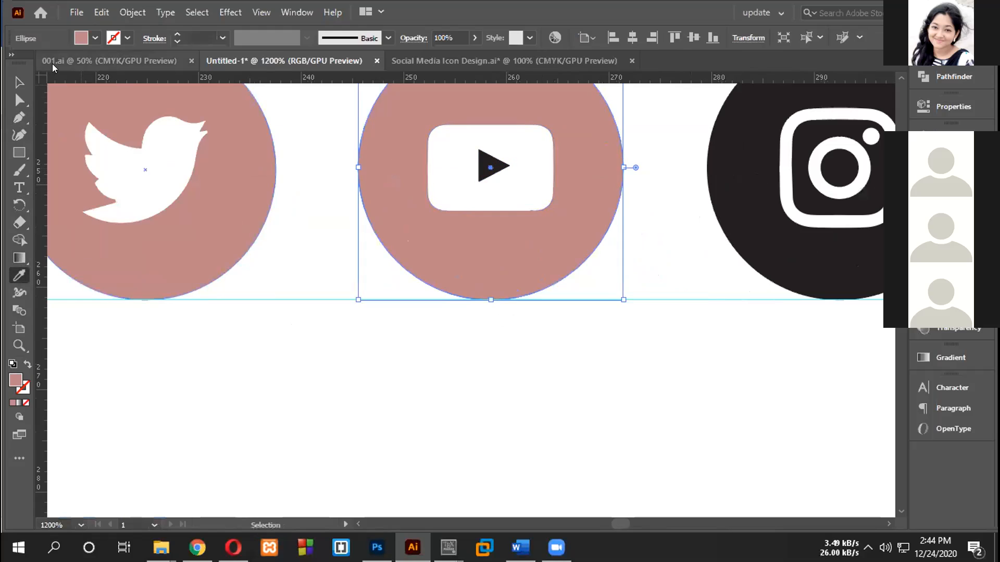
pyautogui.press('v')
pyautogui.click(446, 168)
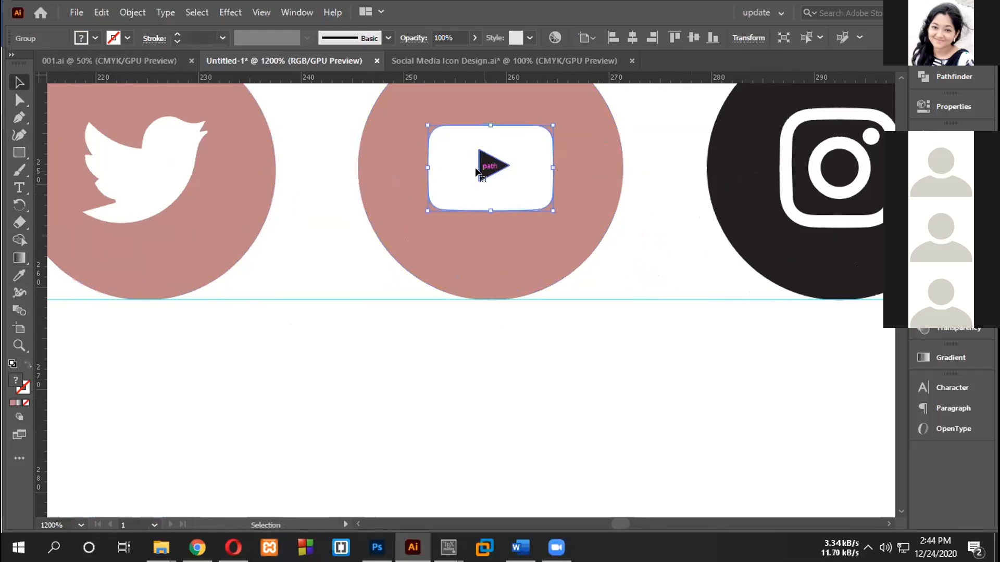
pyautogui.rightClick(495, 167)
pyautogui.click(558, 292)
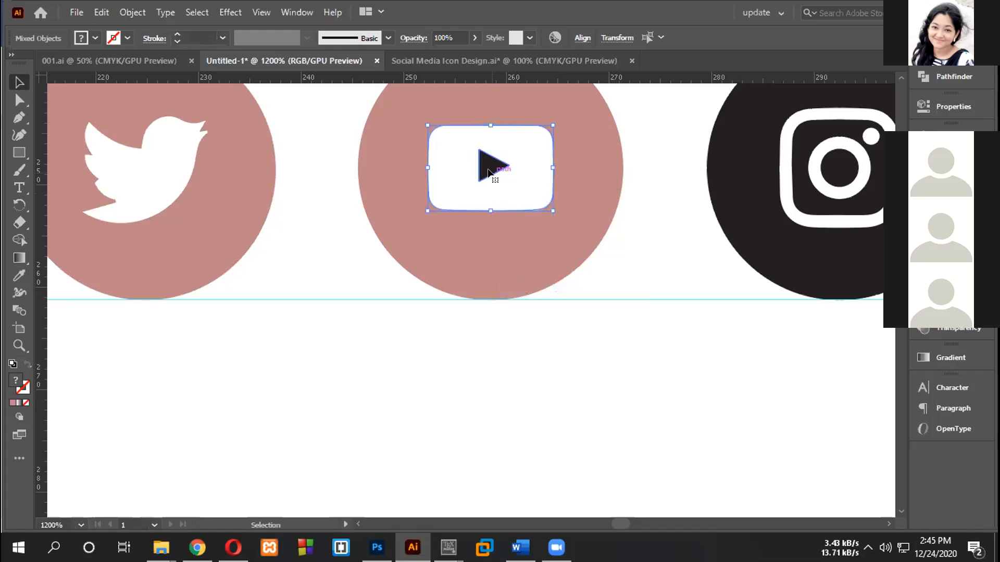
pyautogui.click(500, 269)
# Recolour the YouTube play triangle with the pink sampled from the Twitter icon's circle.
pyautogui.click(486, 162)
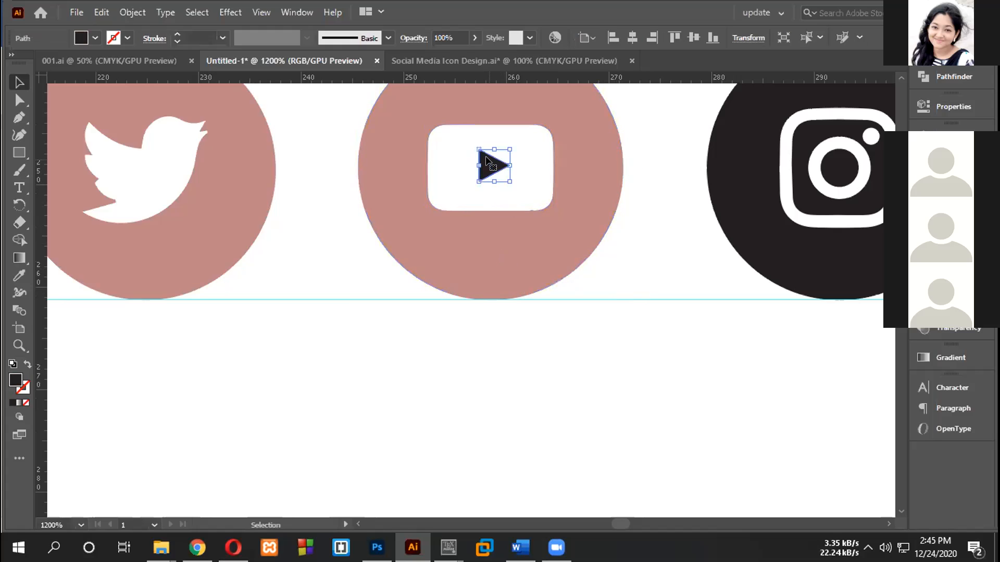
pyautogui.press('i')
pyautogui.click(199, 244)
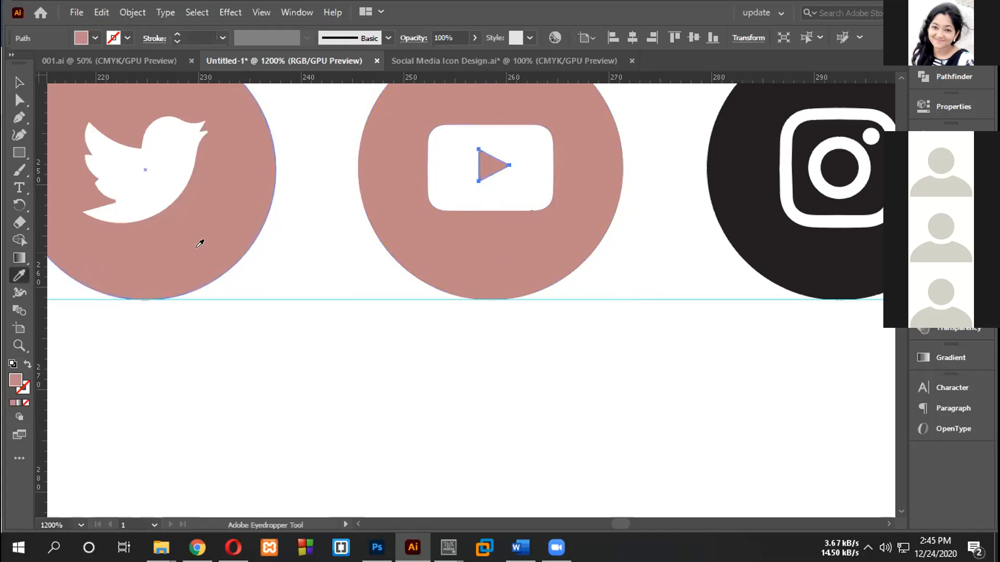
pyautogui.press('v')
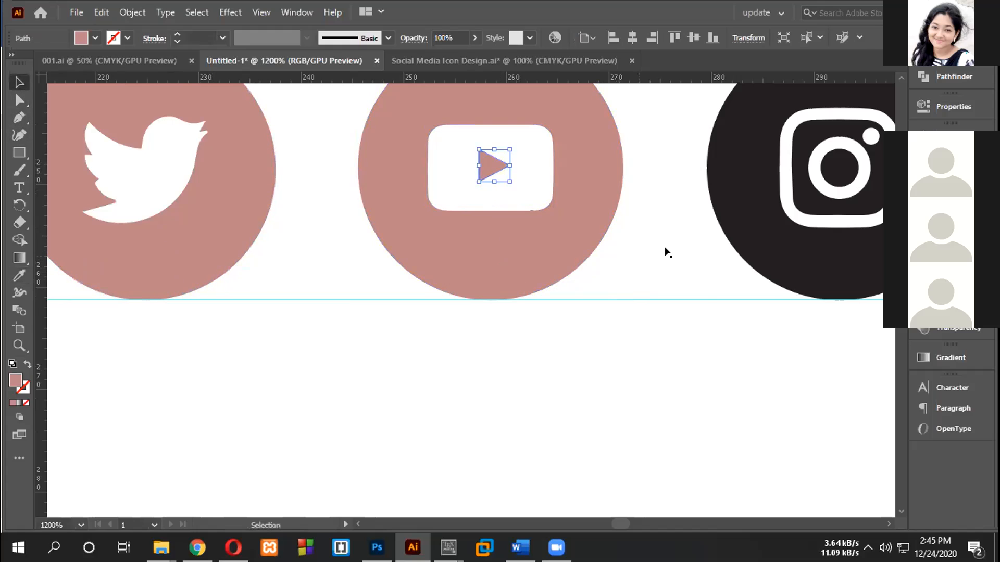
# Recolour the Instagram icon's dark circle with the pink sampled from the YouTube icon's circle, and deselect it.
pyautogui.click(744, 225)
pyautogui.rightClick(810, 202)
pyautogui.click(767, 356)
pyautogui.click(813, 200)
pyautogui.rightClick(813, 200)
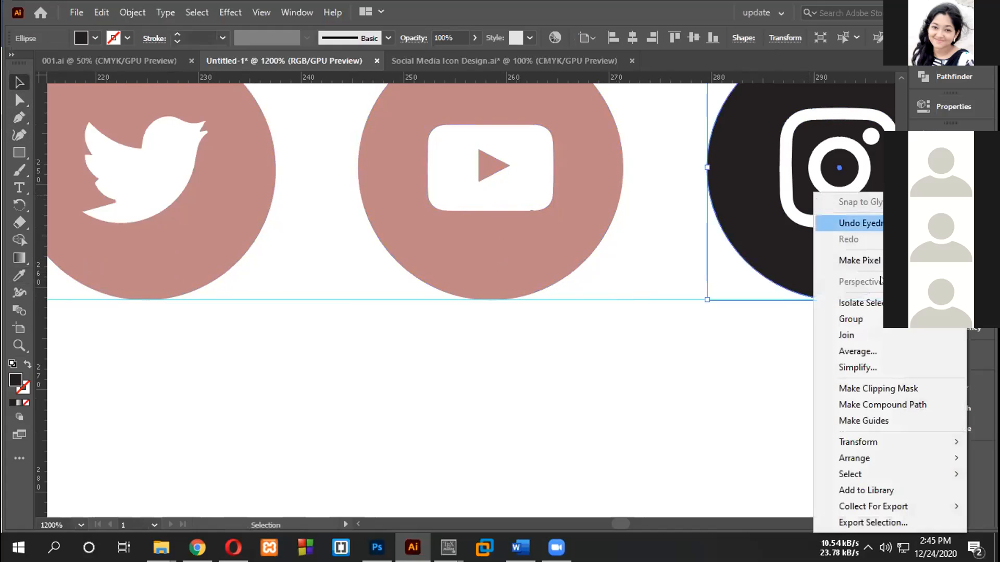
pyautogui.click(752, 379)
pyautogui.press('space')
pyautogui.moveTo(772, 376); pyautogui.dragTo(397, 464)
pyautogui.click(294, 353)
pyautogui.click(391, 337)
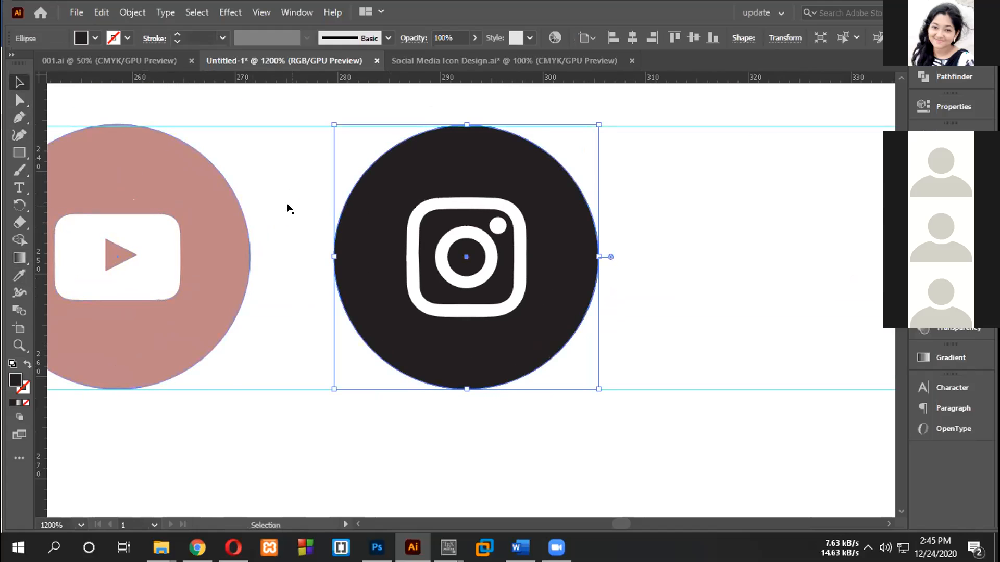
pyautogui.click(19, 275)
pyautogui.click(146, 194)
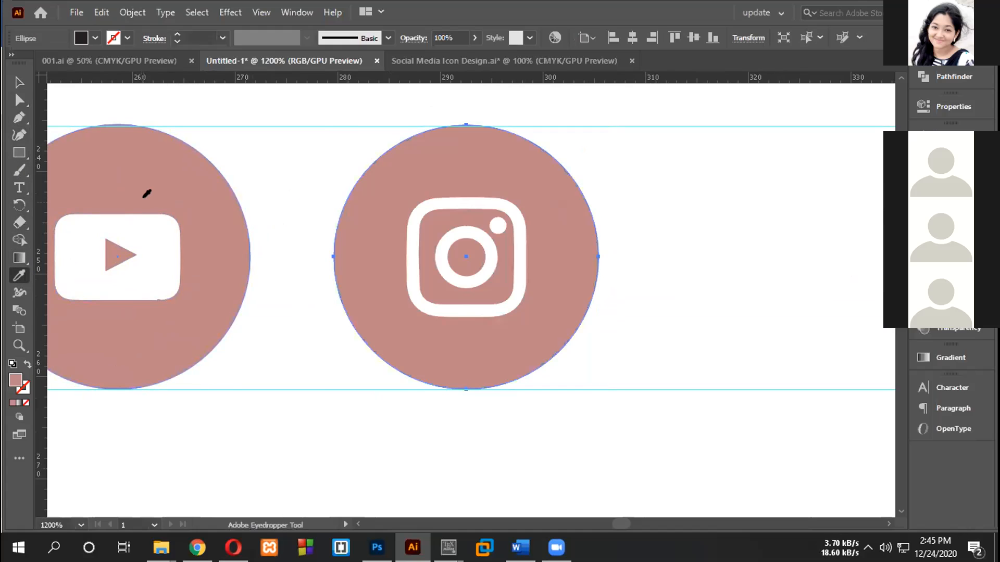
pyautogui.press('v')
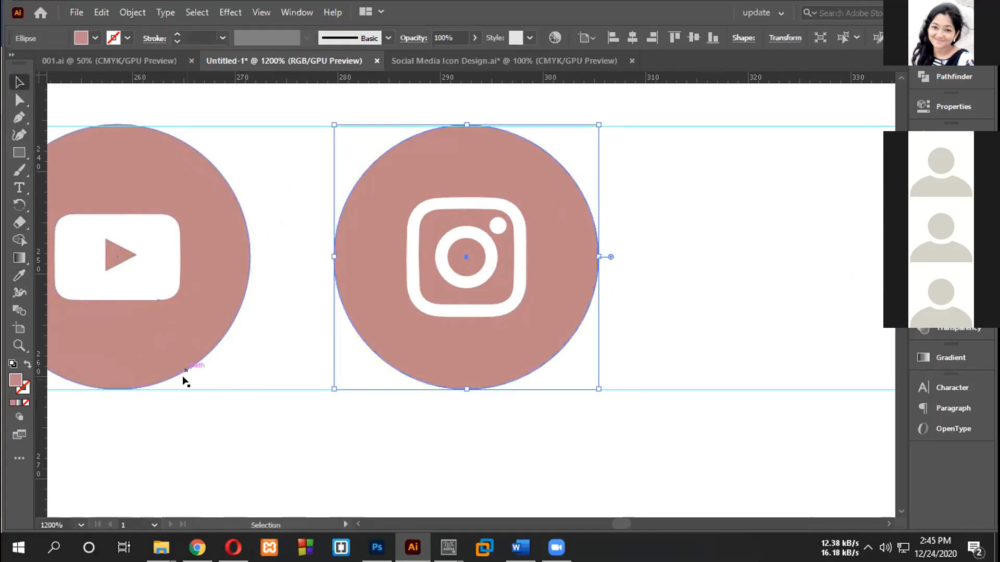
pyautogui.click(193, 388)
pyautogui.scroll(-4, 230, 373)
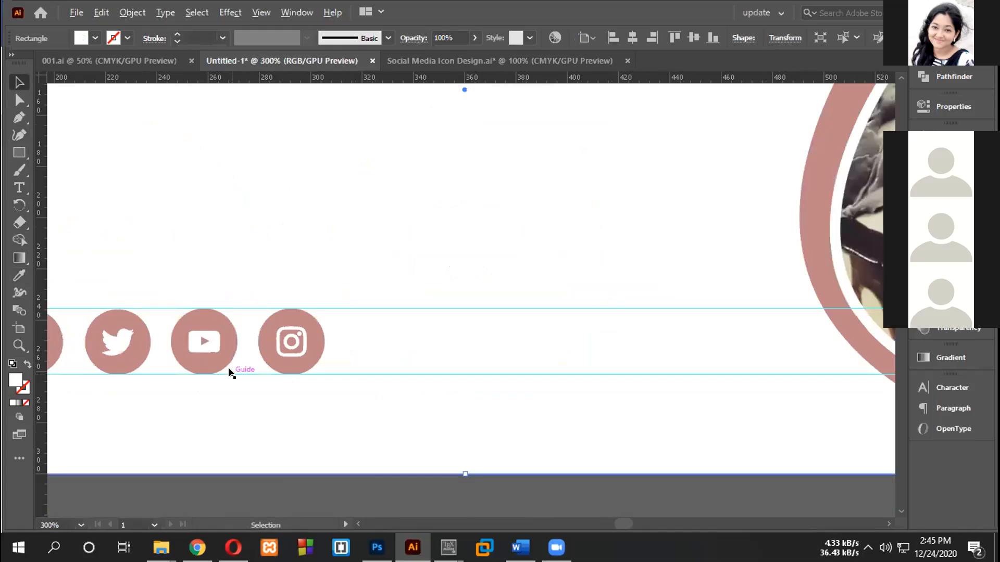
# Start a new text line below the More info button and set its font to Source Serif Variable.
pyautogui.moveTo(185, 405); pyautogui.dragTo(607, 395)
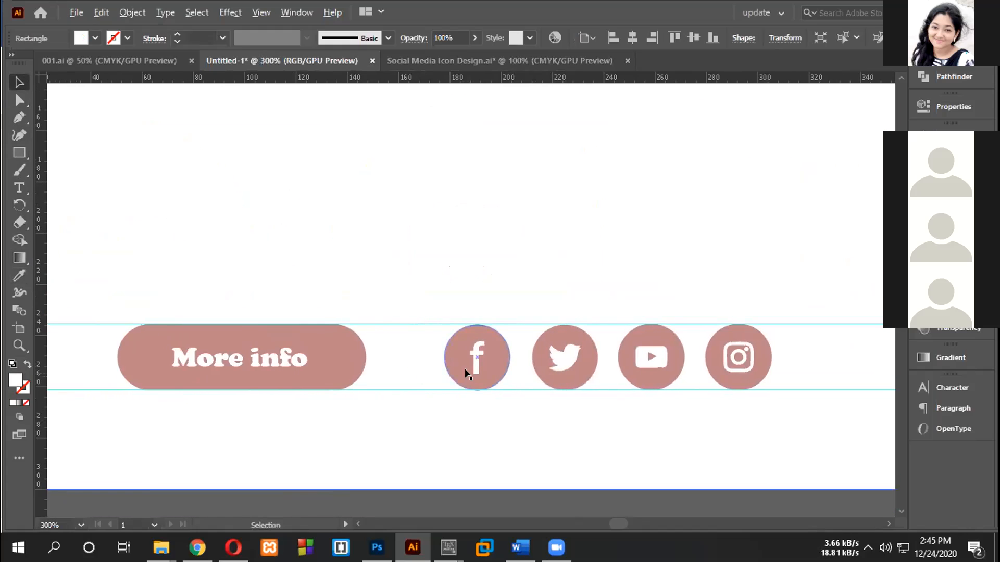
pyautogui.scroll(-1, 468, 374)
pyautogui.scroll(-2, 438, 373)
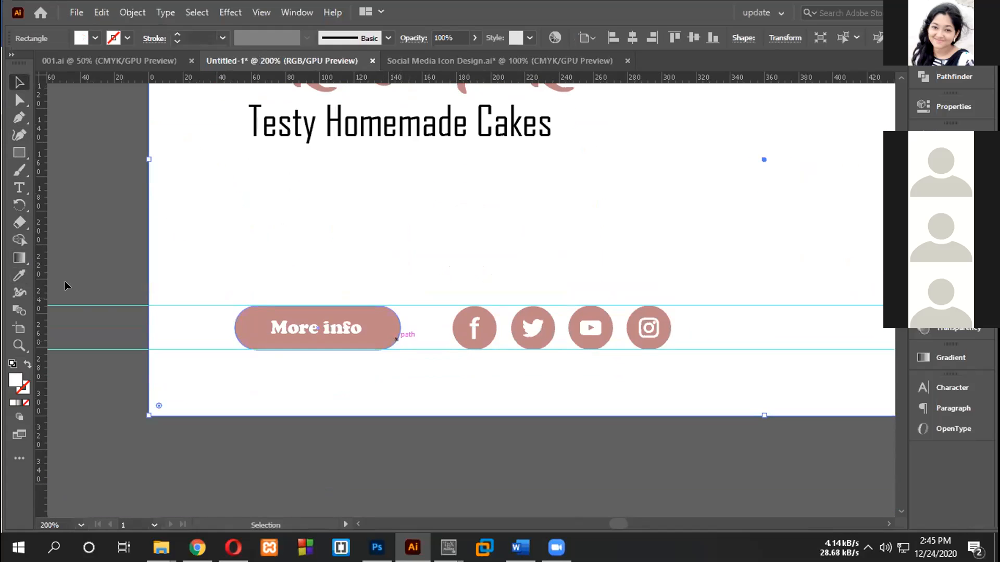
pyautogui.press('t')
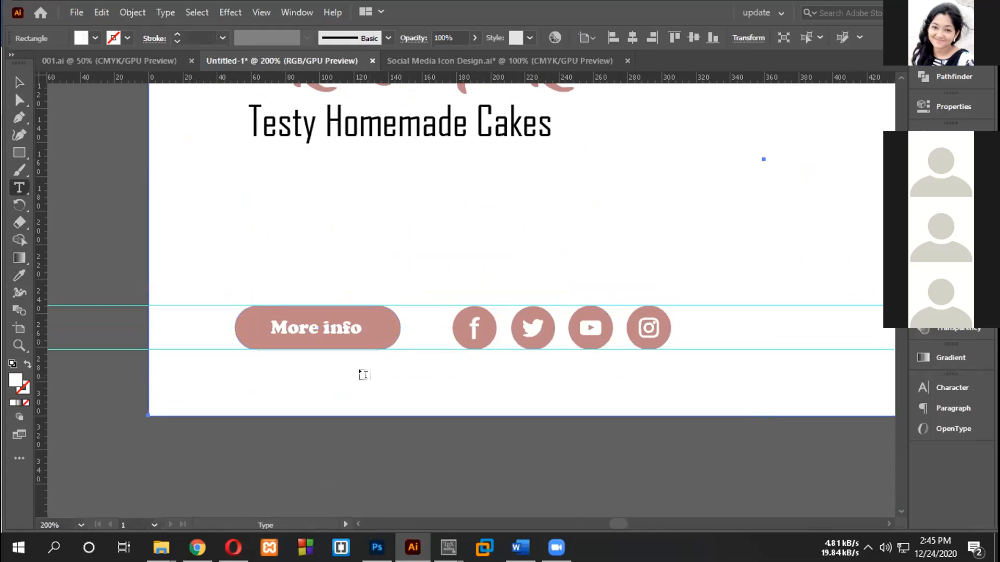
pyautogui.click(258, 375)
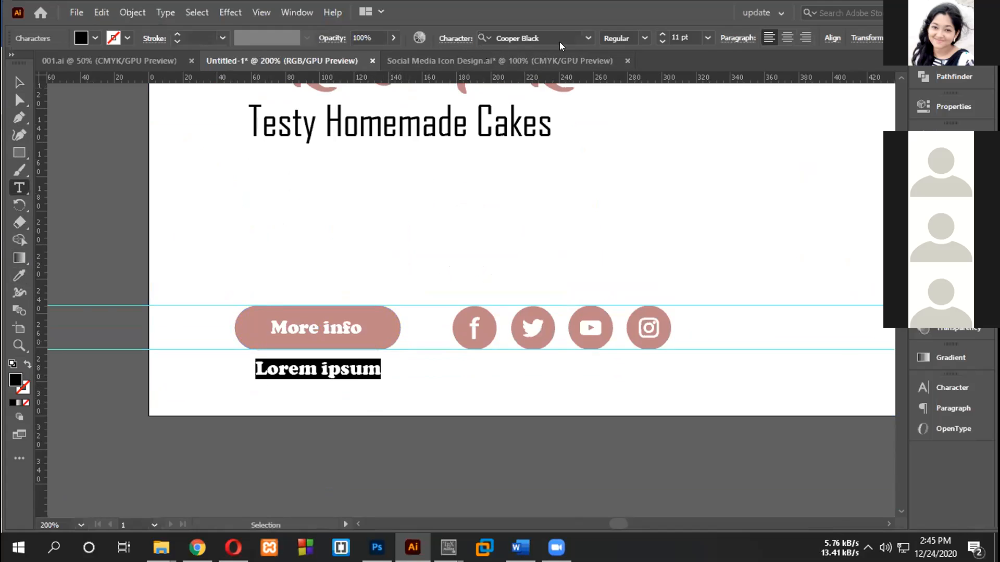
pyautogui.click(588, 38)
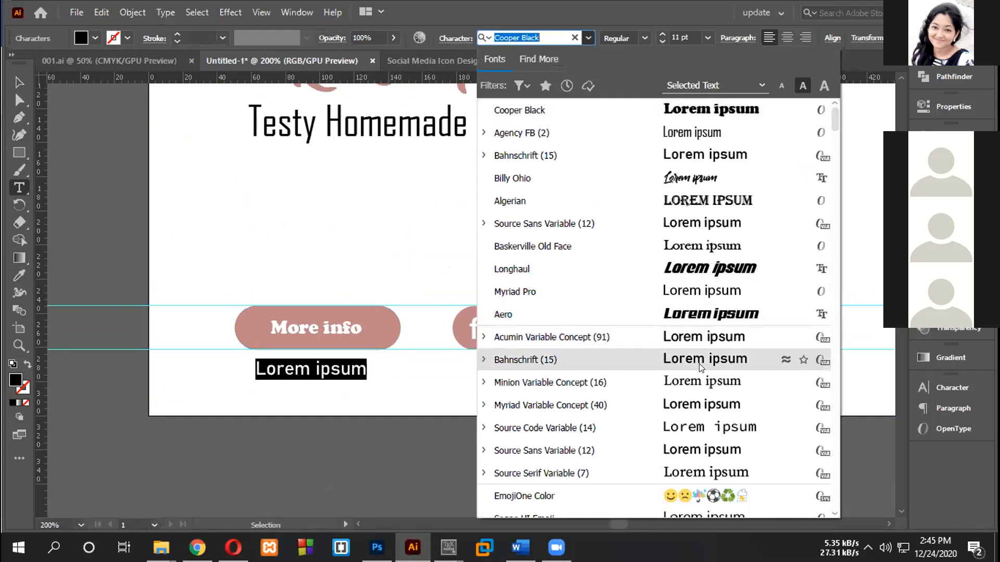
pyautogui.scroll(-1, 702, 333)
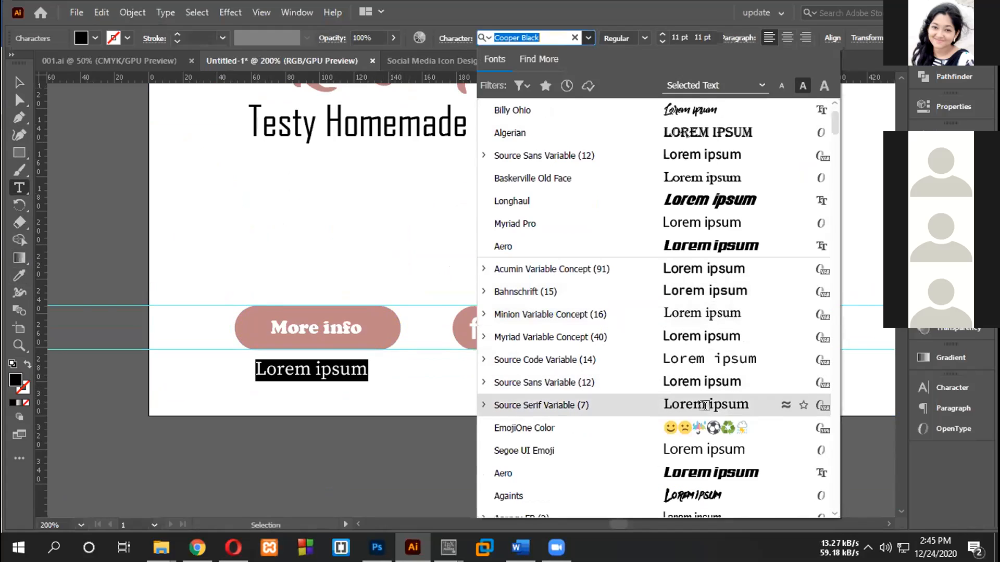
pyautogui.click(703, 405)
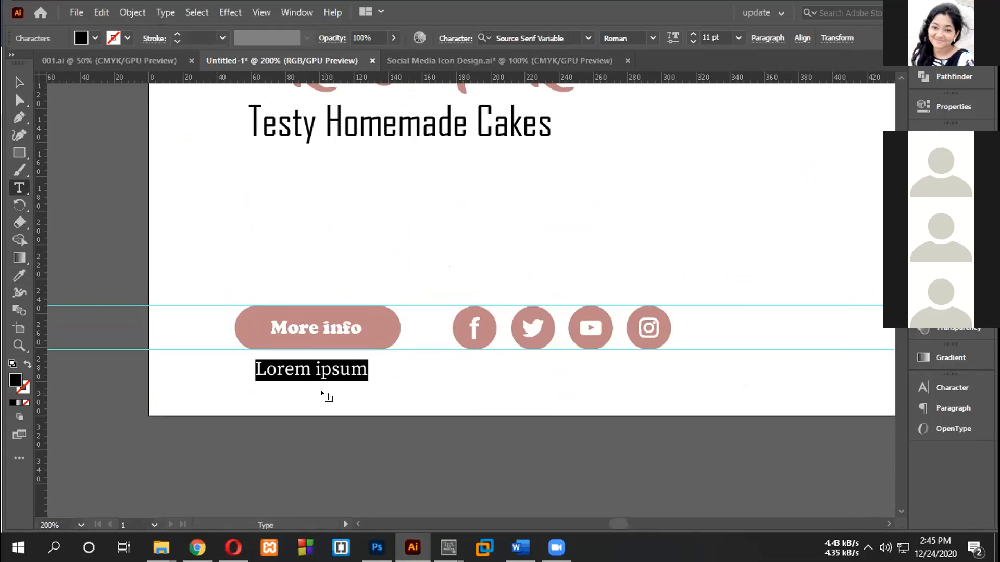
pyautogui.write('W')
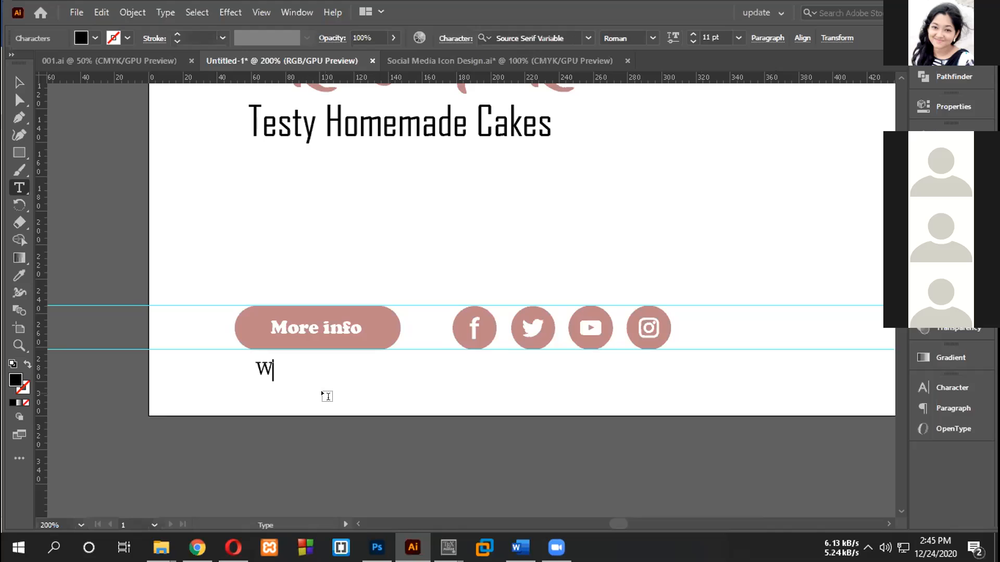
pyautogui.press('BackSpace')
pyautogui.write('www.')
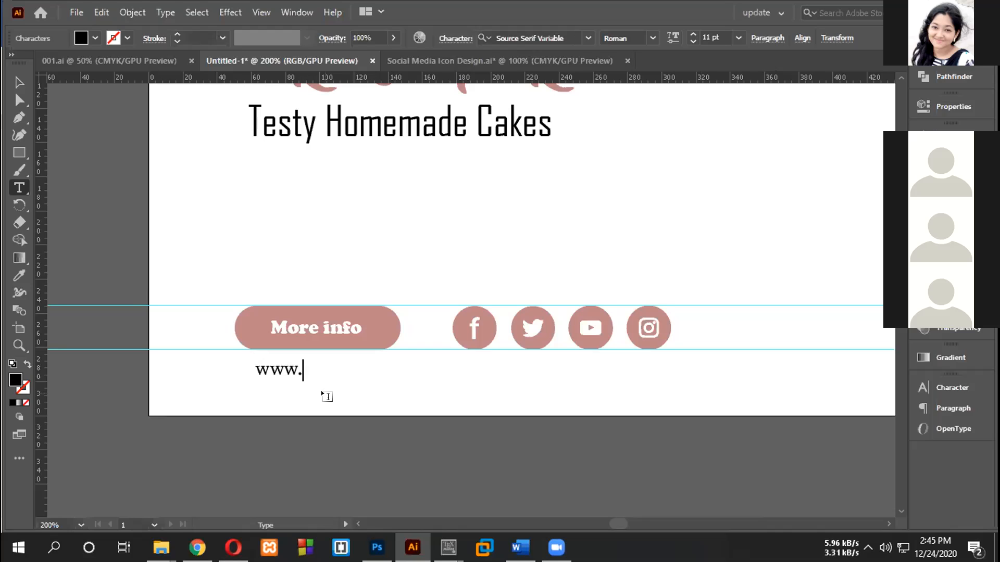
pyautogui.write('face')
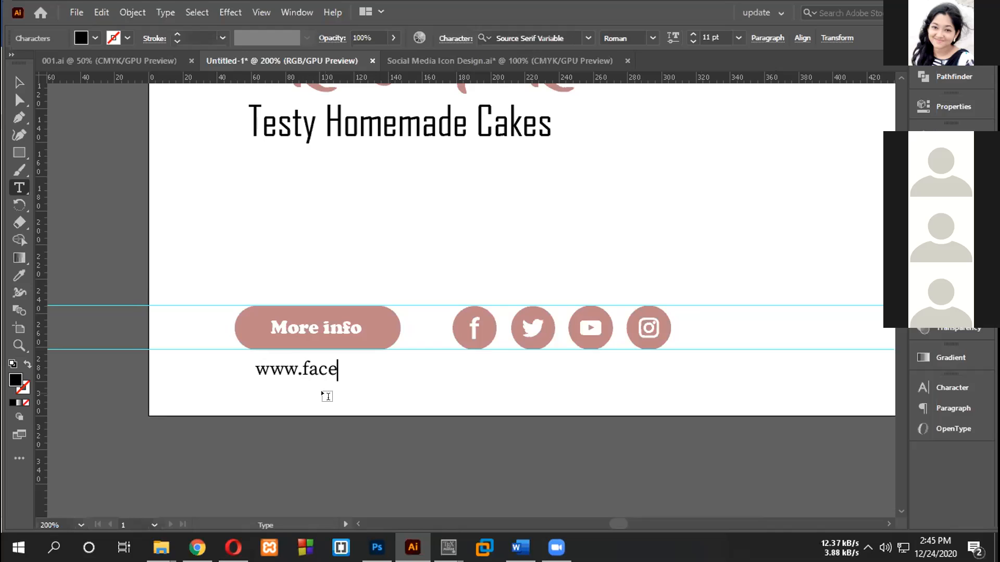
pyautogui.write('book.')
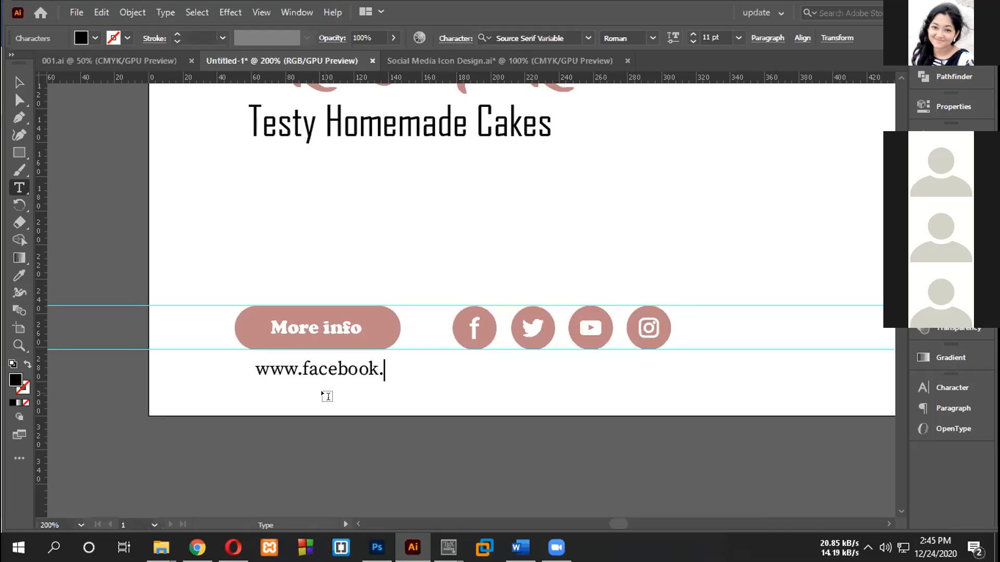
pyautogui.write('com')
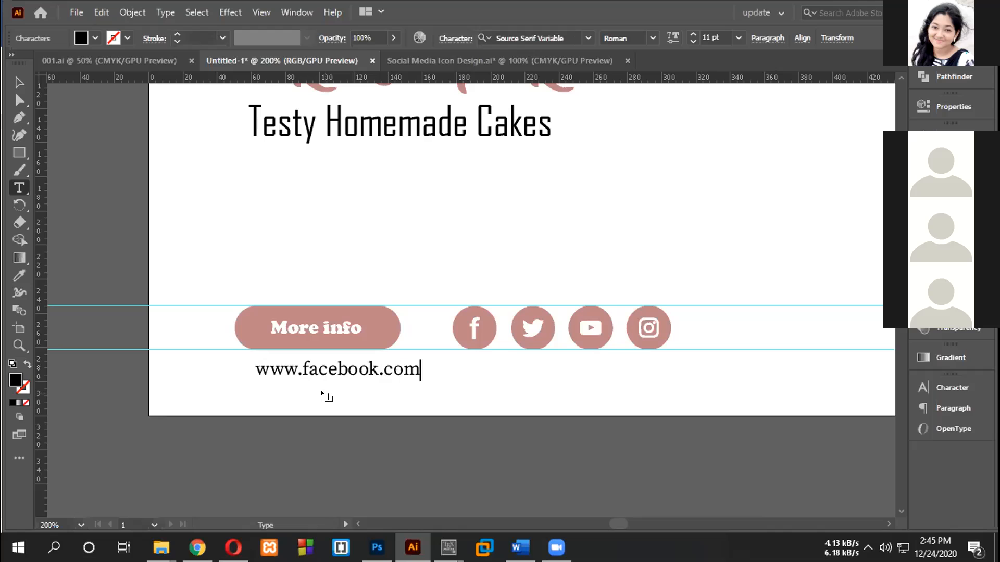
pyautogui.press('Escape')
pyautogui.moveTo(320, 371)
pyautogui.mouseDown()
pyautogui.moveTo(324, 393)
pyautogui.moveTo(301, 392)
pyautogui.moveTo(317, 398)
pyautogui.moveTo(319, 382)
pyautogui.mouseUp()
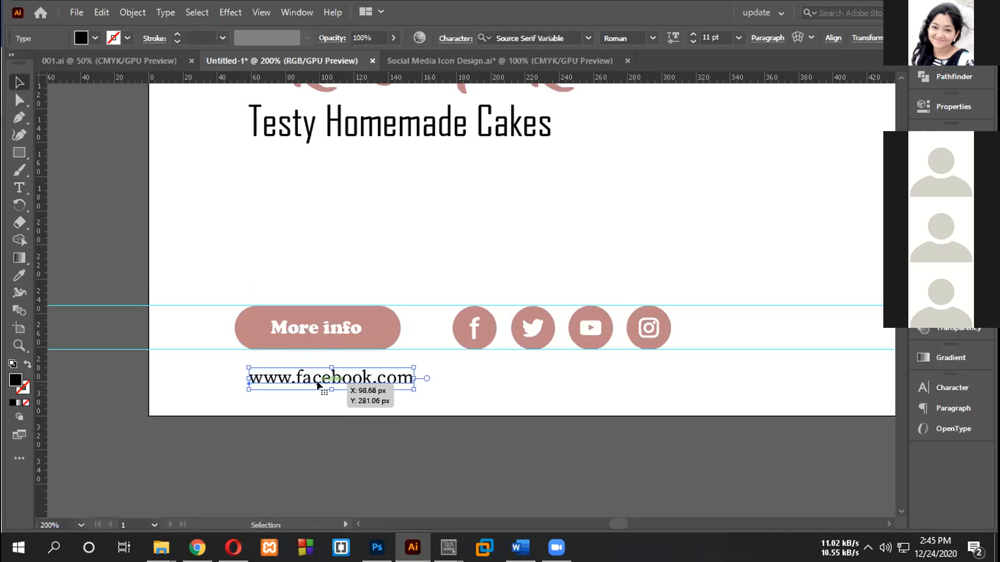
pyautogui.click(452, 383)
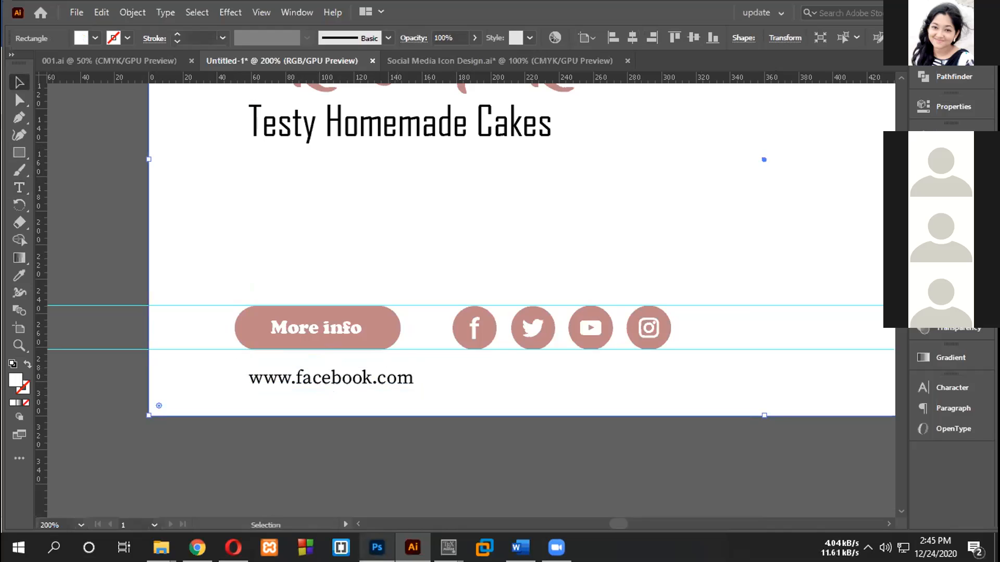
# In the Social Media Icon Design document, copy the plain phone icon without a frame to the empty area beside the artboard.
pyautogui.click(377, 547)
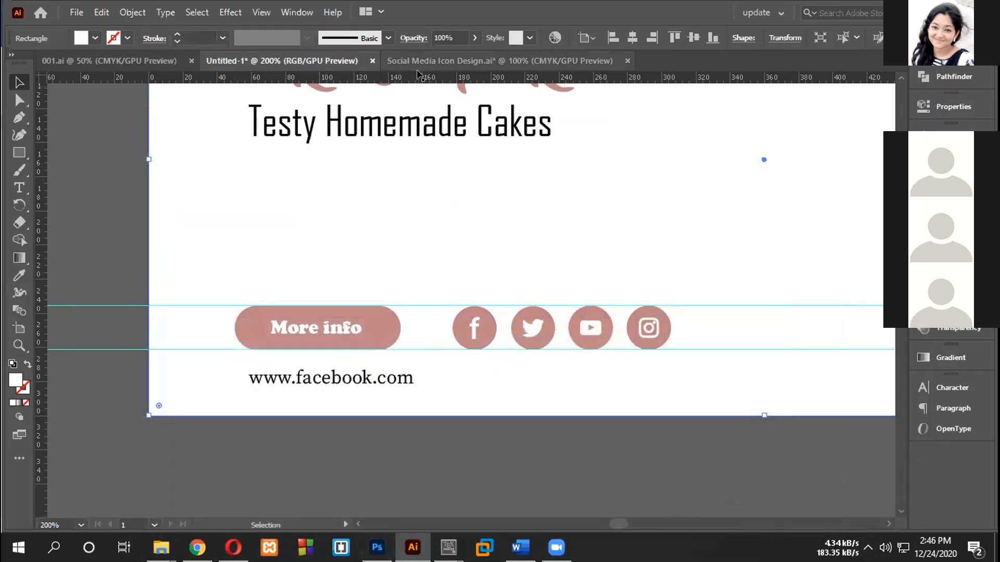
pyautogui.click(417, 65)
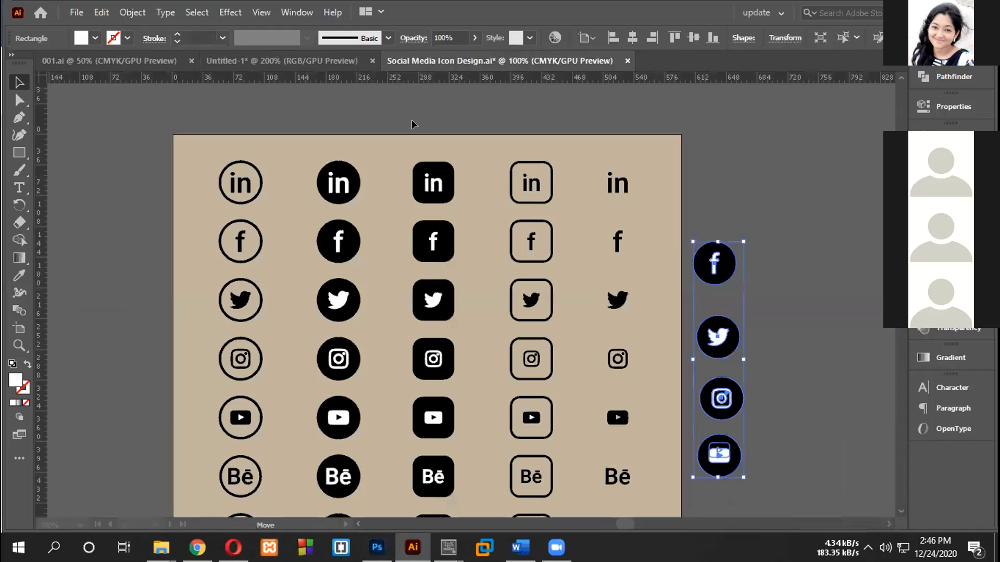
pyautogui.click(576, 297)
pyautogui.scroll(-3, 581, 275)
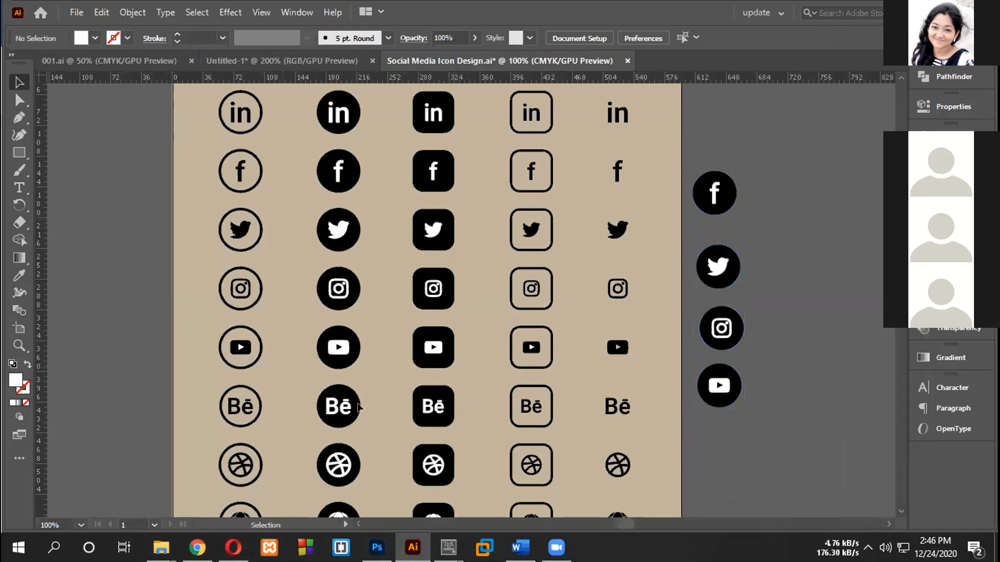
pyautogui.scroll(-3, 284, 239)
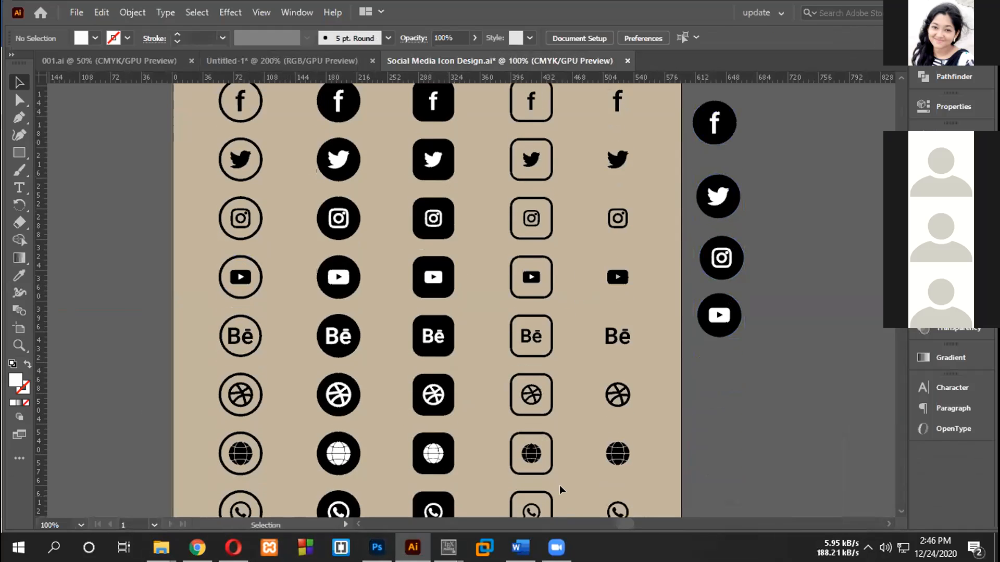
pyautogui.scroll(-7, 561, 490)
pyautogui.click(618, 413)
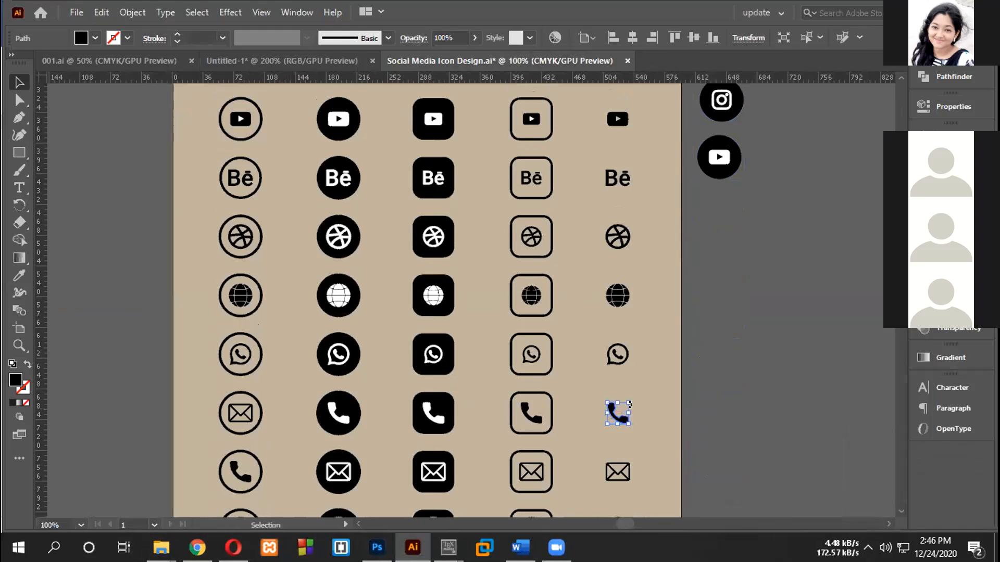
pyautogui.click(649, 406)
pyautogui.click(625, 416)
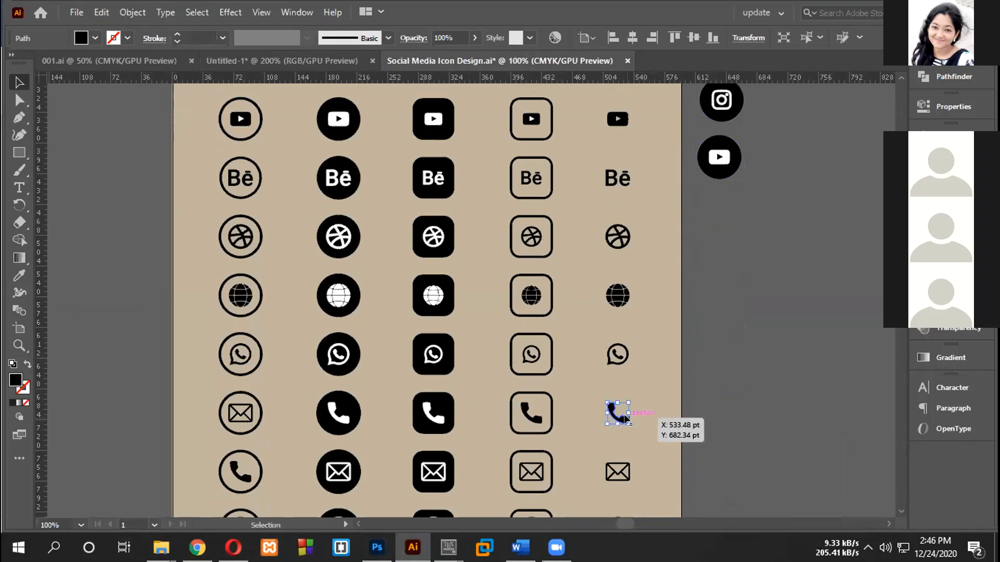
pyautogui.moveTo(626, 419); pyautogui.dragTo(731, 379)
# Check the contact icons in the Photoshop reference, copy the plain line globe icon next to the copied phone icon, and select both copies.
pyautogui.scroll(-2, 532, 365)
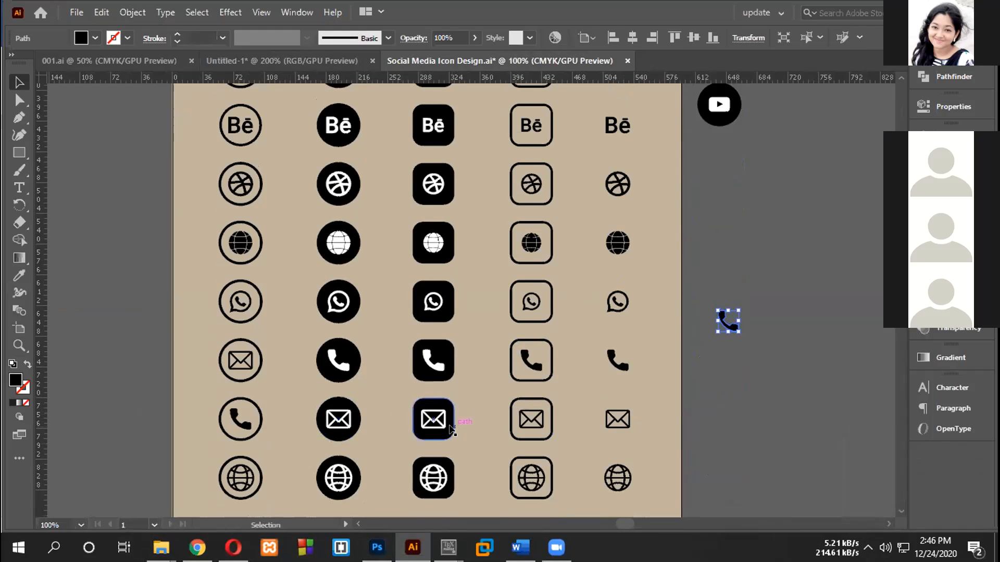
pyautogui.scroll(-1, 591, 404)
pyautogui.scroll(3, 590, 403)
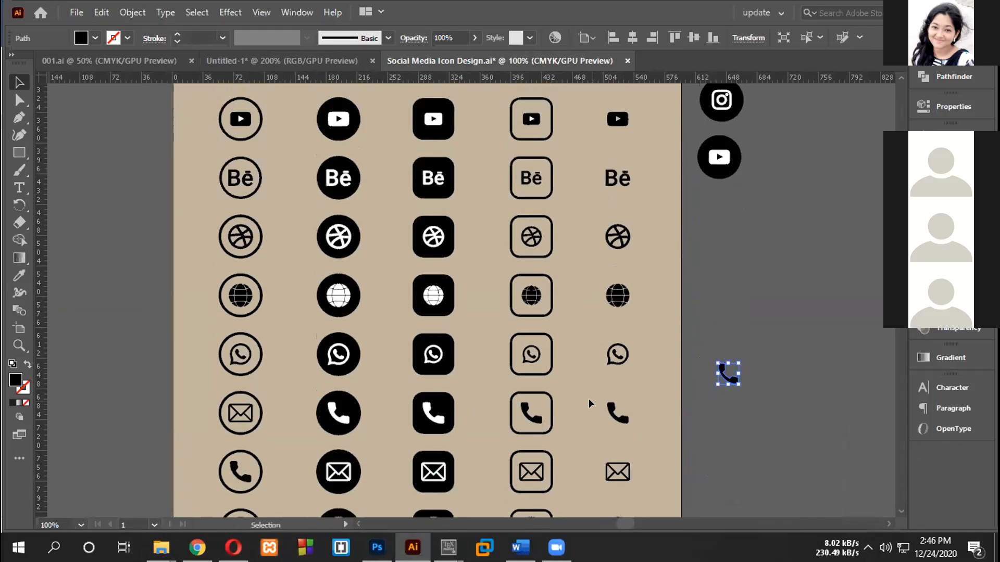
pyautogui.scroll(1, 590, 403)
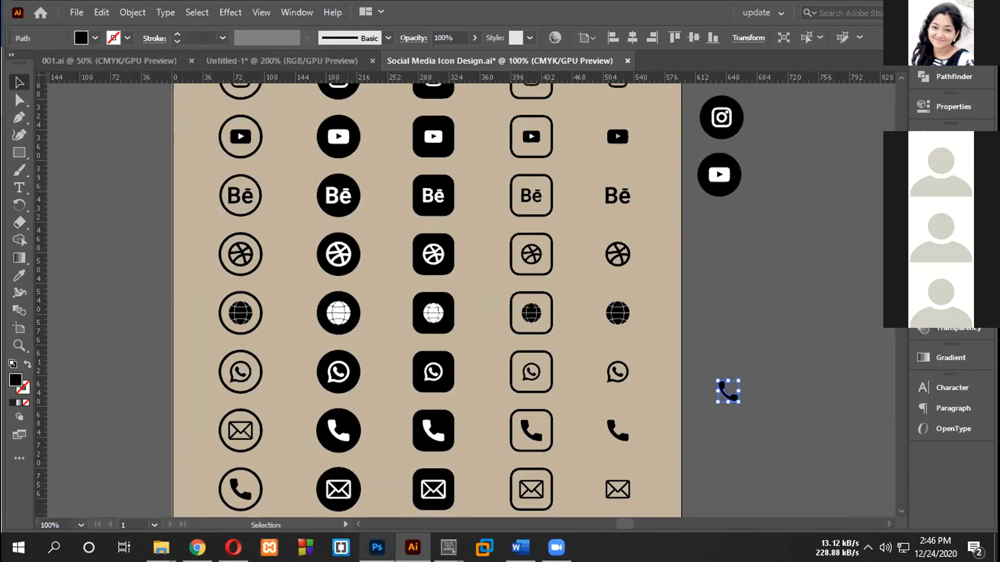
pyautogui.click(377, 547)
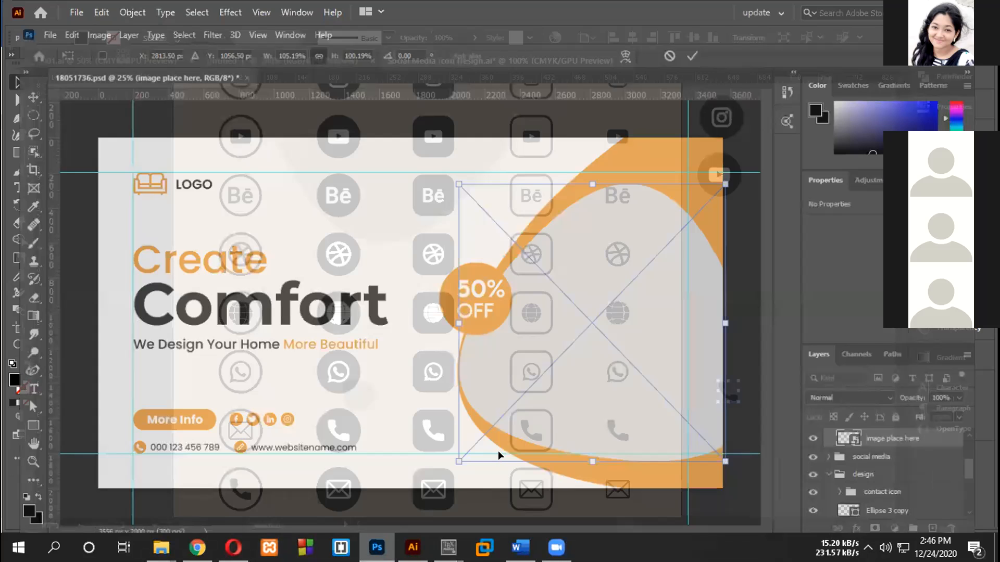
pyautogui.hotkey('alt', 'Tab')
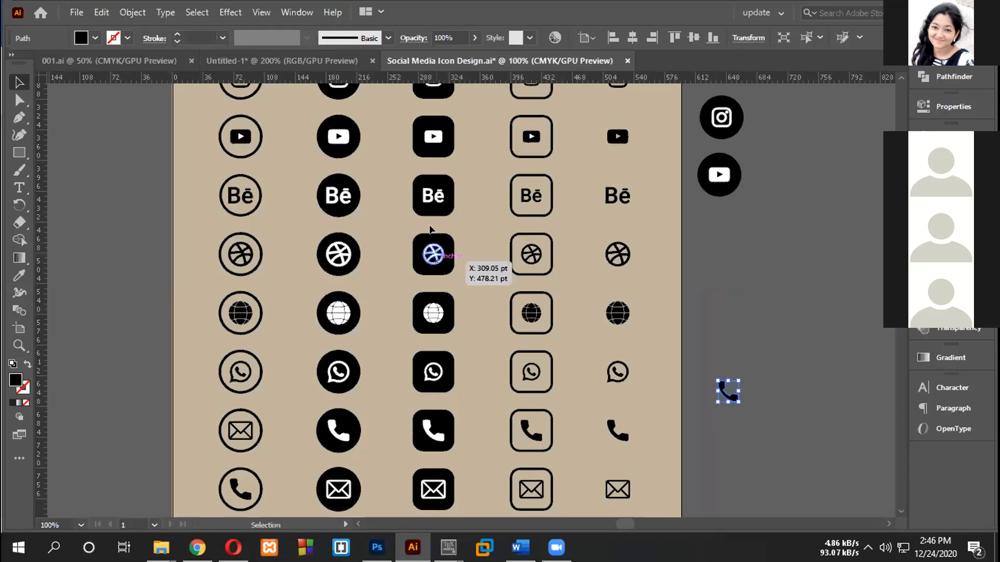
pyautogui.scroll(-3, 443, 271)
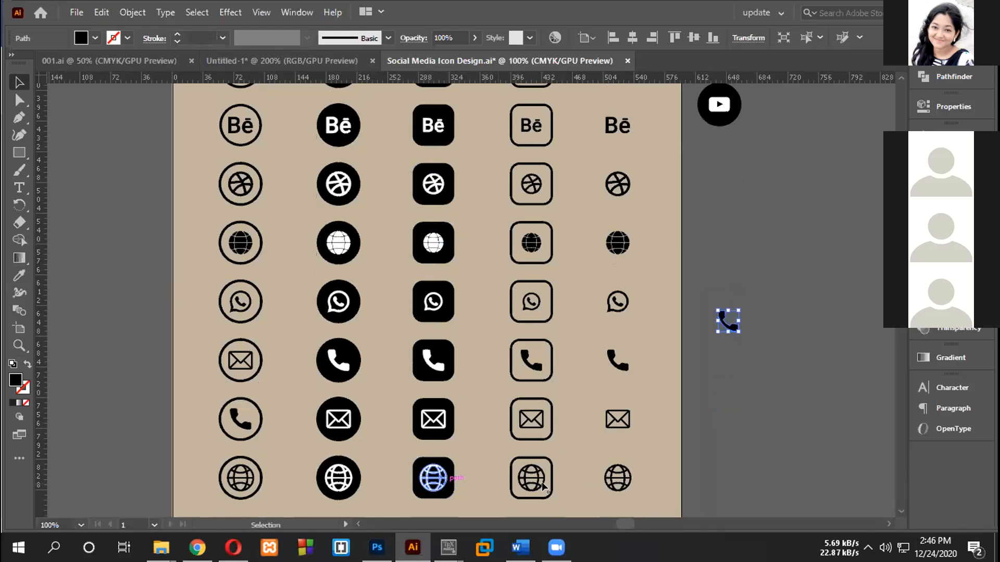
pyautogui.moveTo(633, 471); pyautogui.dragTo(747, 367)
pyautogui.click(757, 384)
pyautogui.moveTo(708, 297); pyautogui.dragTo(756, 388)
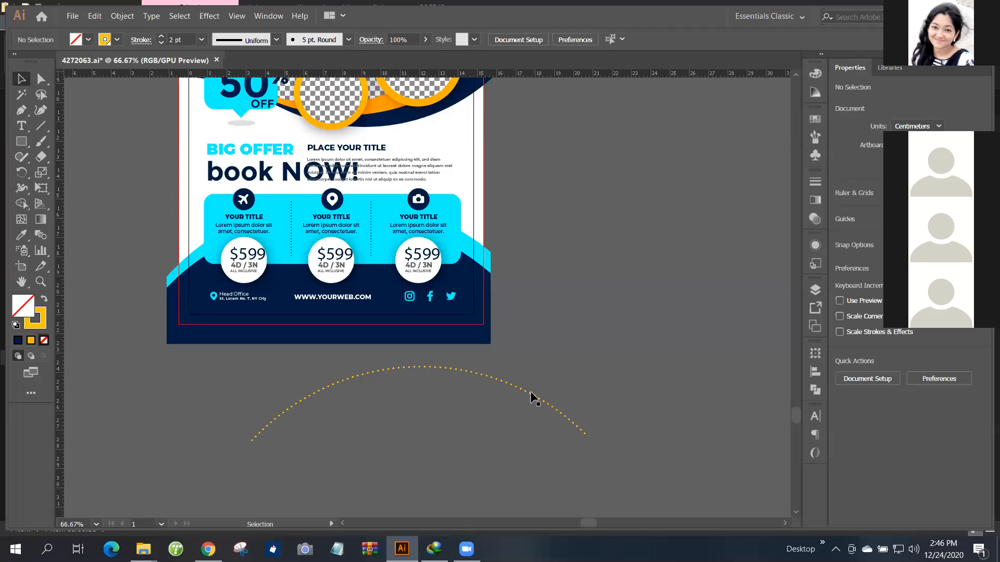
# Draw a circle about 26.1 cm in diameter below the dotted arc under the travel flyer with the Ellipse tool.
pyautogui.click(531, 397)
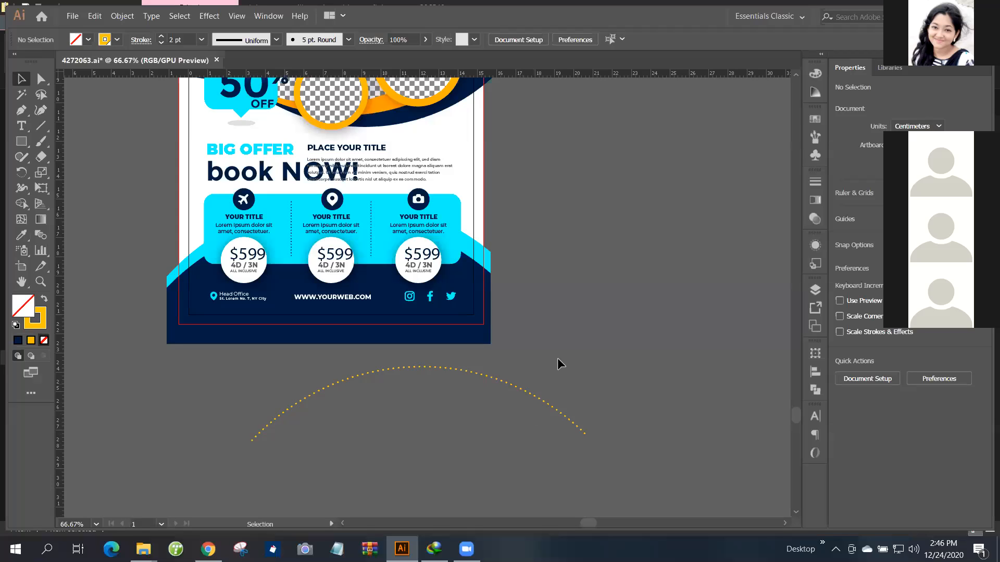
pyautogui.click(786, 310)
pyautogui.scroll(-3, 250, 358)
pyautogui.hscroll(-2, 197, 357)
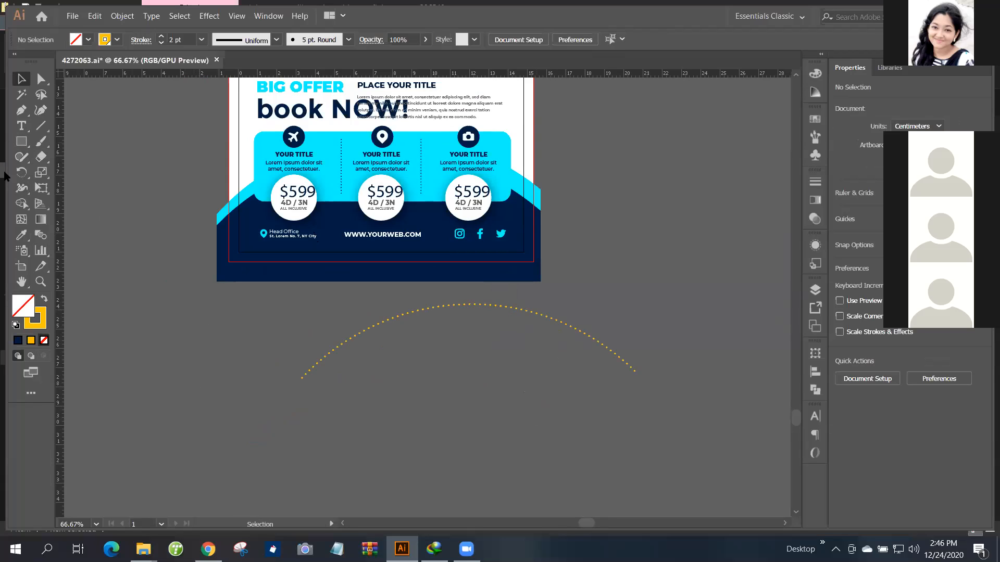
pyautogui.rightClick(22, 142)
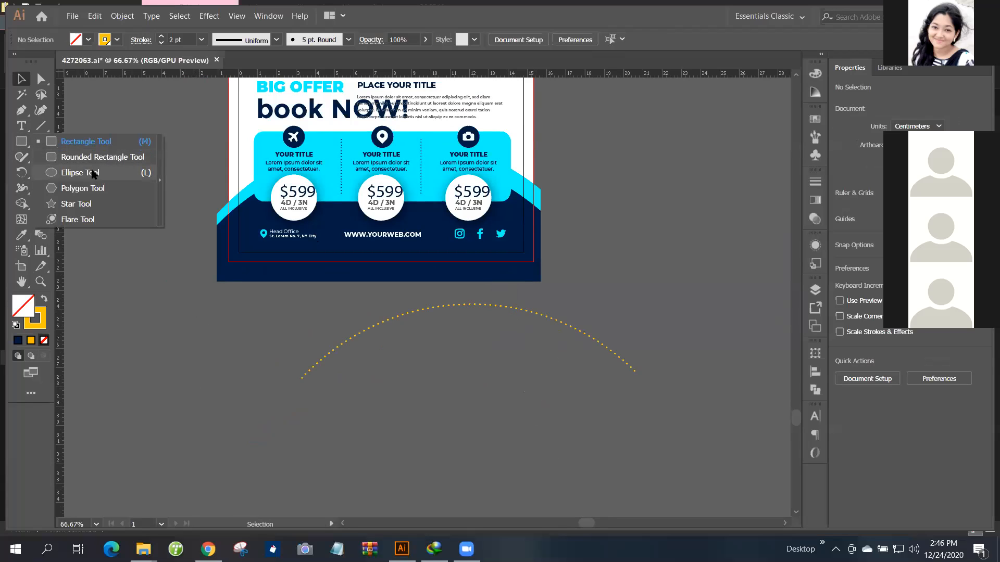
pyautogui.click(94, 172)
pyautogui.scroll(-3, 313, 435)
pyautogui.moveTo(297, 440); pyautogui.dragTo(484, 513)
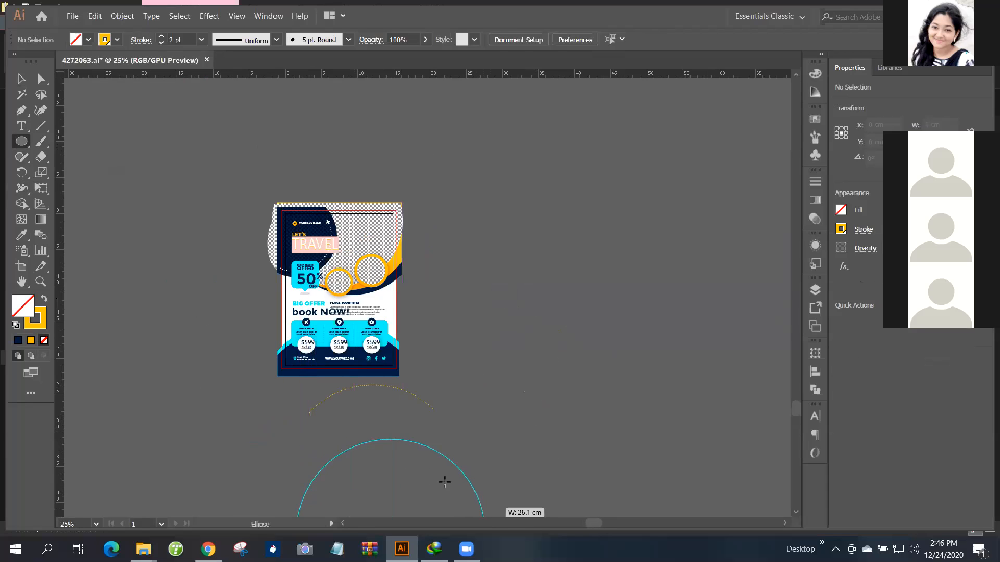
# Move the large circle slightly closer to the dotted arc and deselect it.
pyautogui.click(22, 79)
pyautogui.scroll(-3, 426, 378)
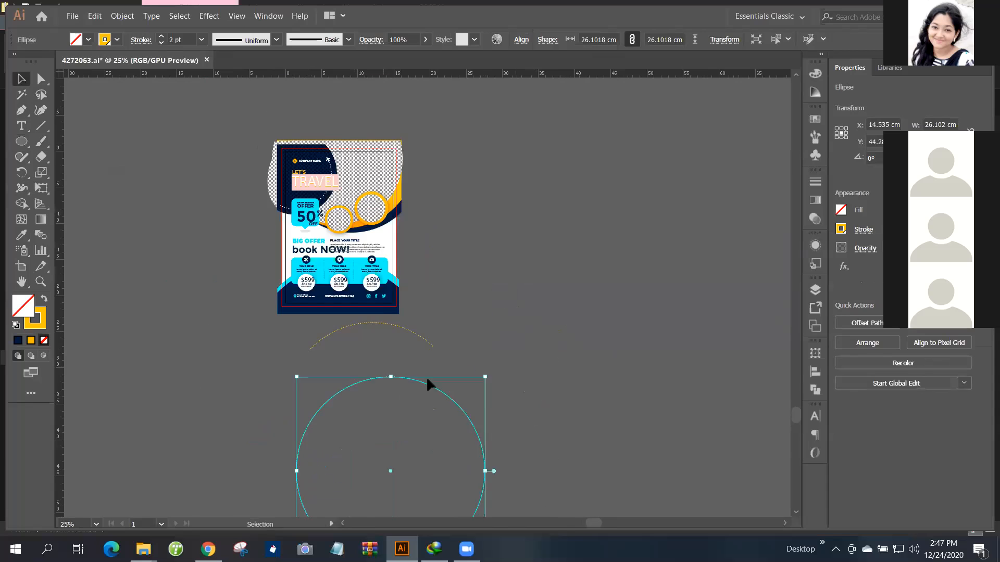
pyautogui.moveTo(375, 412); pyautogui.dragTo(325, 399)
pyautogui.press('a')
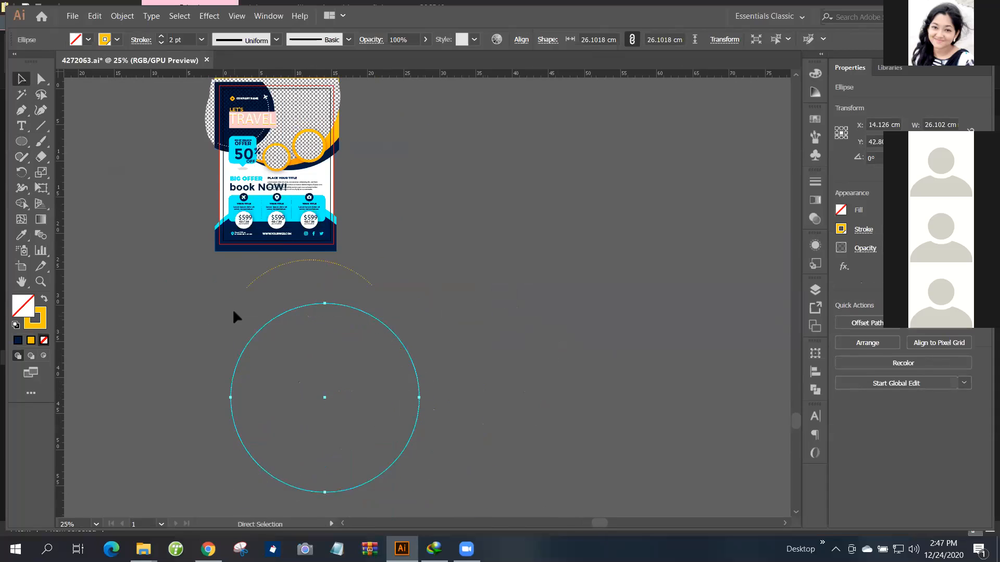
pyautogui.hscroll(-2, 232, 306)
pyautogui.press('v')
pyautogui.click(504, 286)
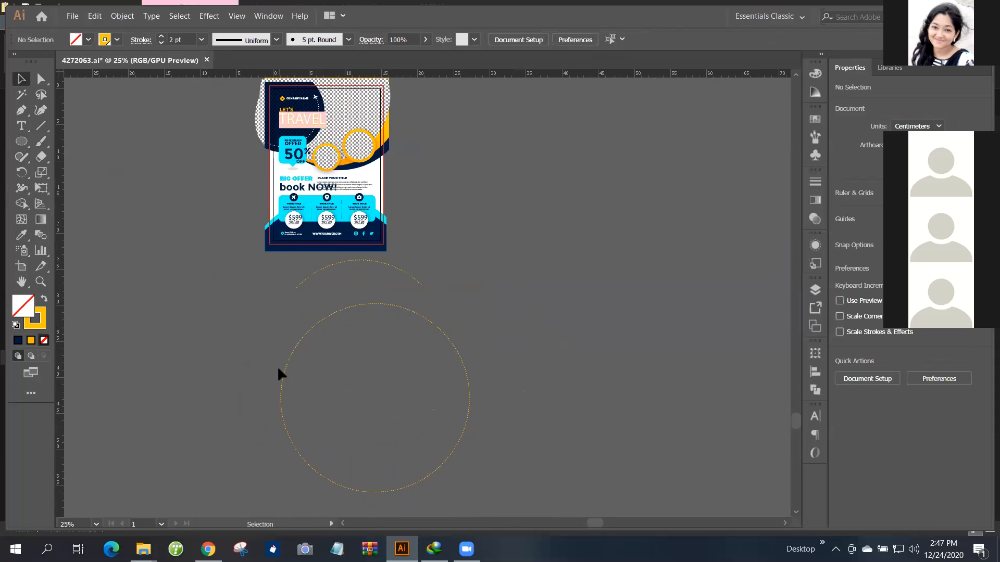
# Draw a solid yellow-orange circle about 32.2 cm in diameter without an outline, to the right of the dotted circle.
pyautogui.click(45, 302)
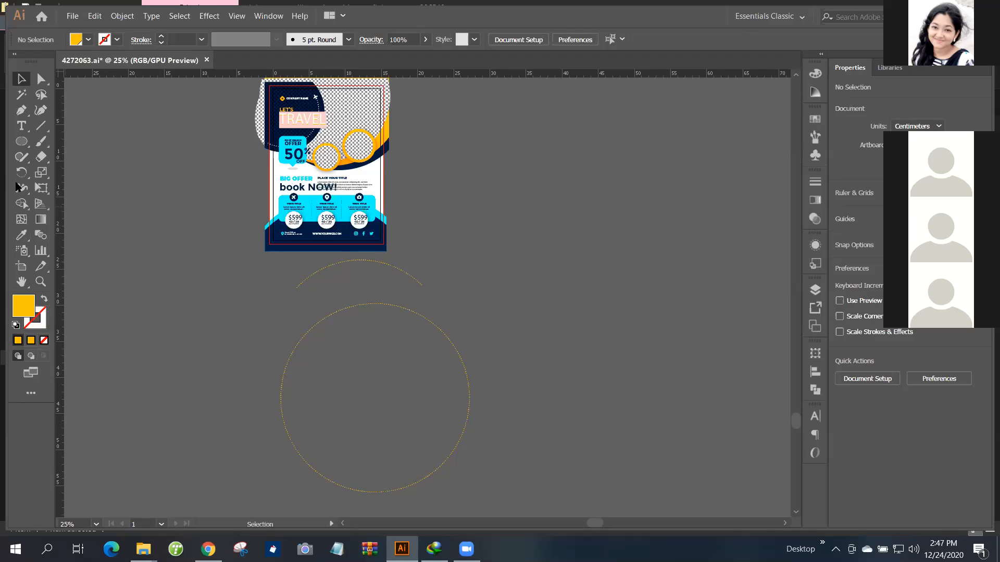
pyautogui.click(20, 140)
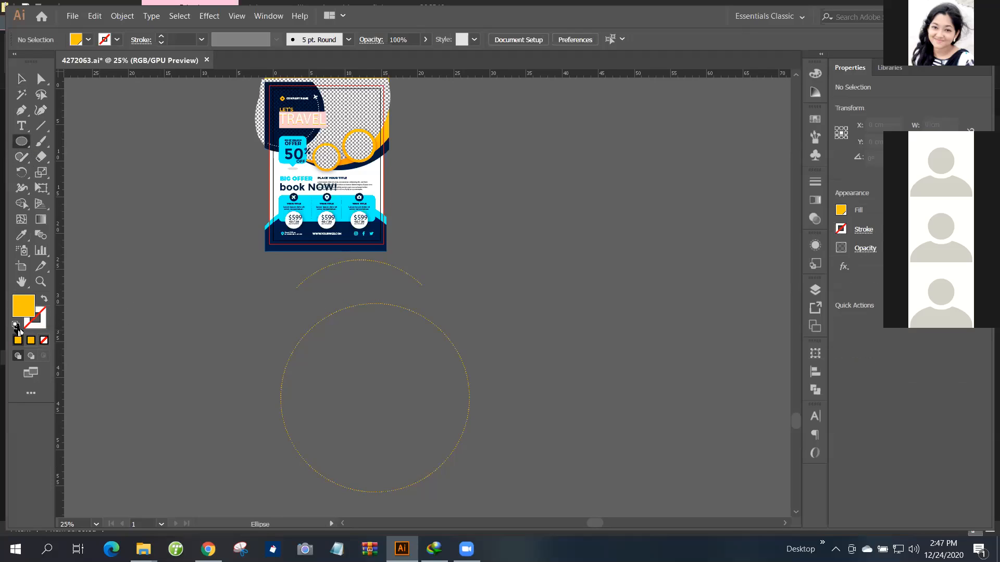
pyautogui.moveTo(504, 224); pyautogui.dragTo(742, 458)
pyautogui.hscroll(3, 81, 245)
pyautogui.hscroll(1, 81, 244)
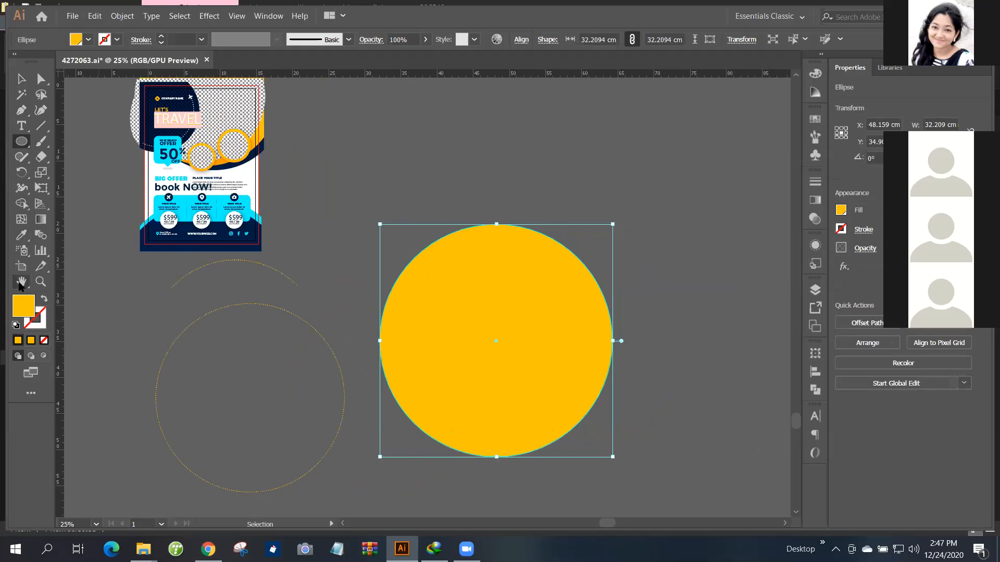
# Recolor the new circle with the cyan sampled from the flyer's price band using the Eyedropper.
pyautogui.click(19, 239)
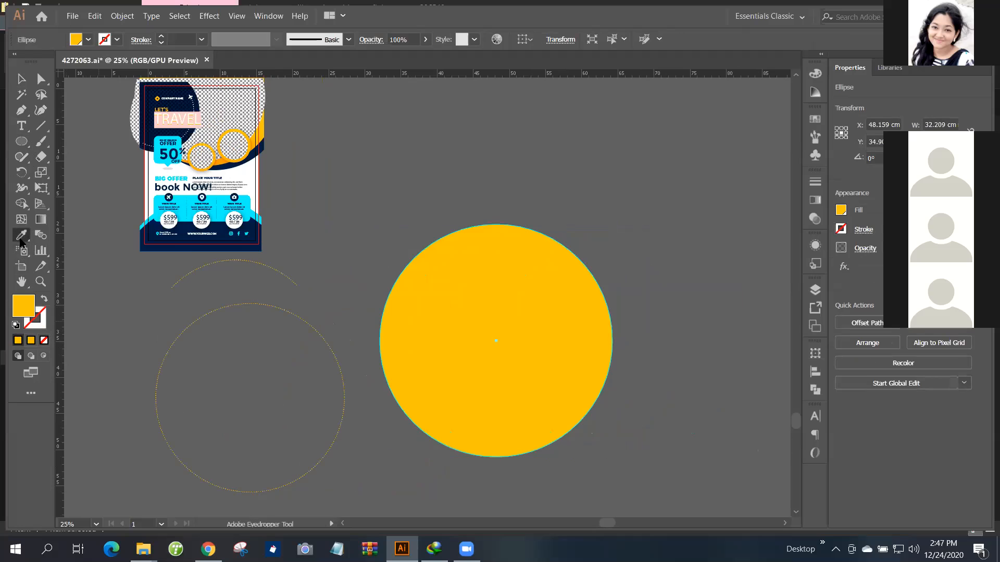
pyautogui.press('ctrl')
pyautogui.click(165, 215)
pyautogui.scroll(4, 184, 216)
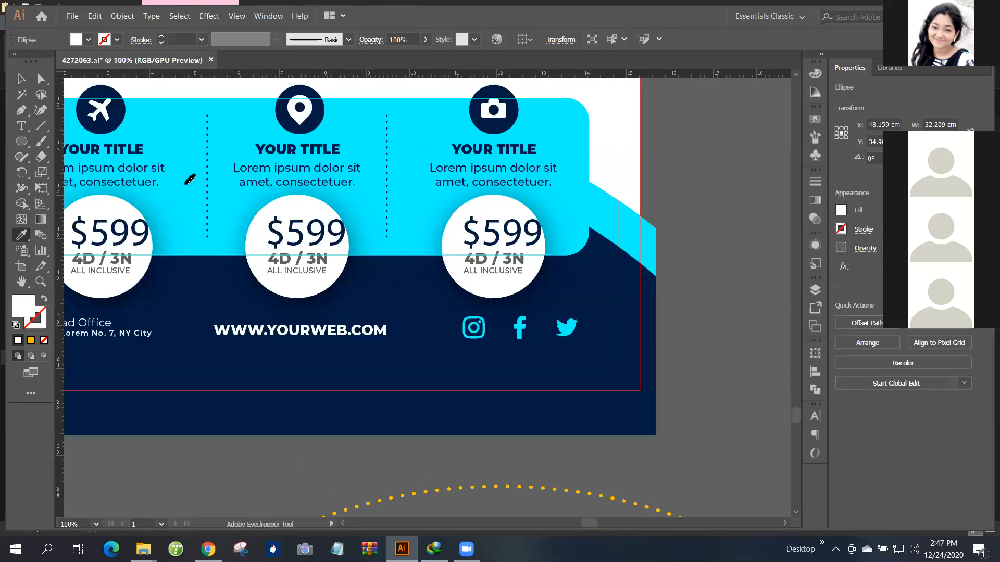
pyautogui.scroll(3, 187, 215)
pyautogui.click(193, 264)
pyautogui.scroll(-7, 197, 264)
pyautogui.press('v')
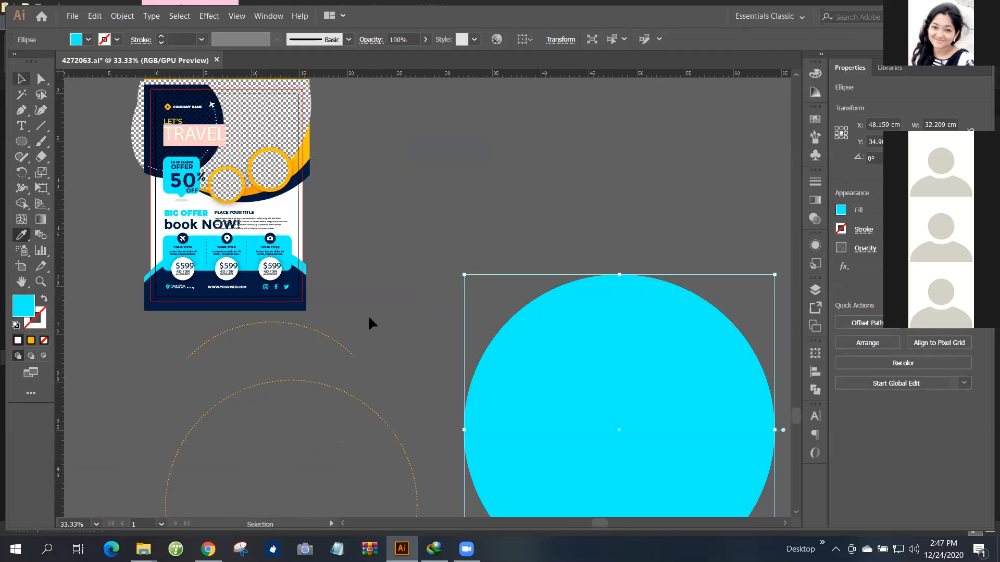
# Swap the circle's cyan fill to the stroke and set the stroke weight to 4 pt.
pyautogui.click(541, 271)
pyautogui.scroll(-2, 603, 342)
pyautogui.click(583, 363)
pyautogui.click(44, 299)
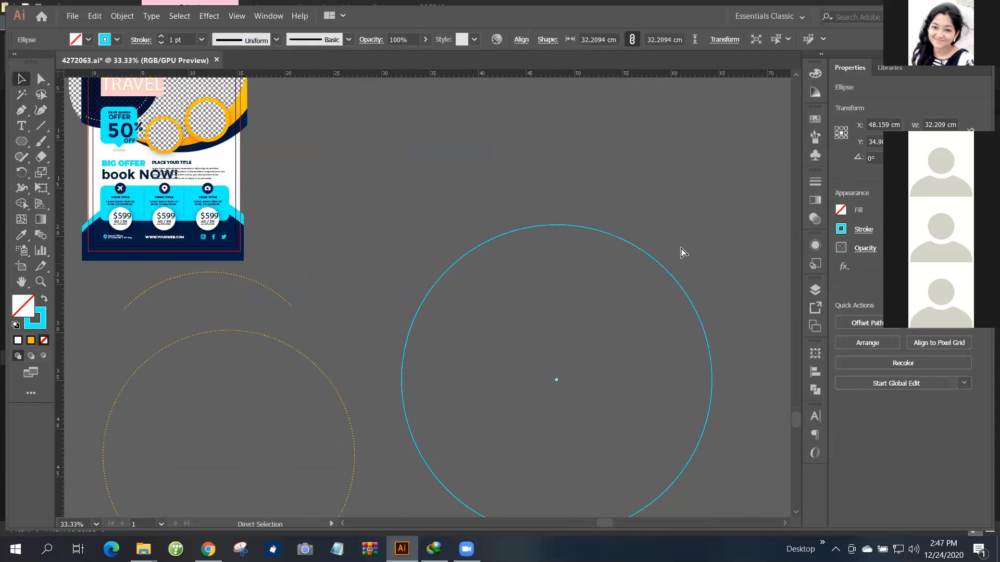
pyautogui.hscroll(2, 683, 253)
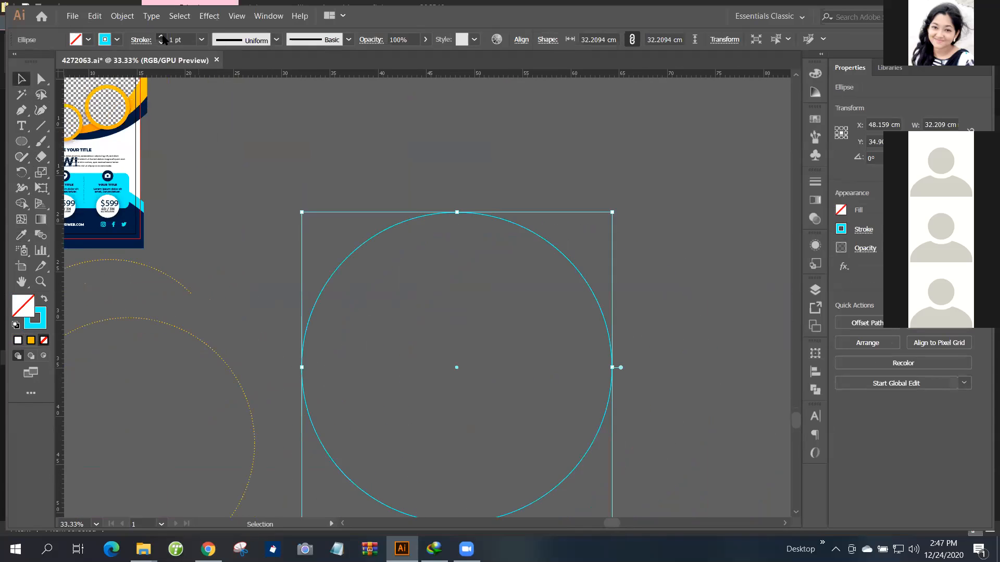
pyautogui.click(161, 36)
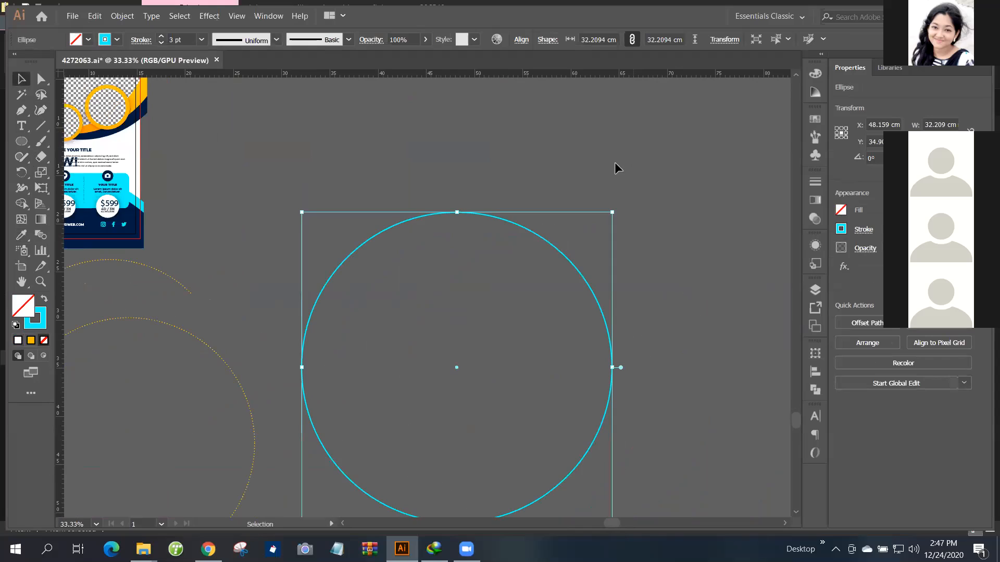
pyautogui.click(162, 37)
pyautogui.click(624, 146)
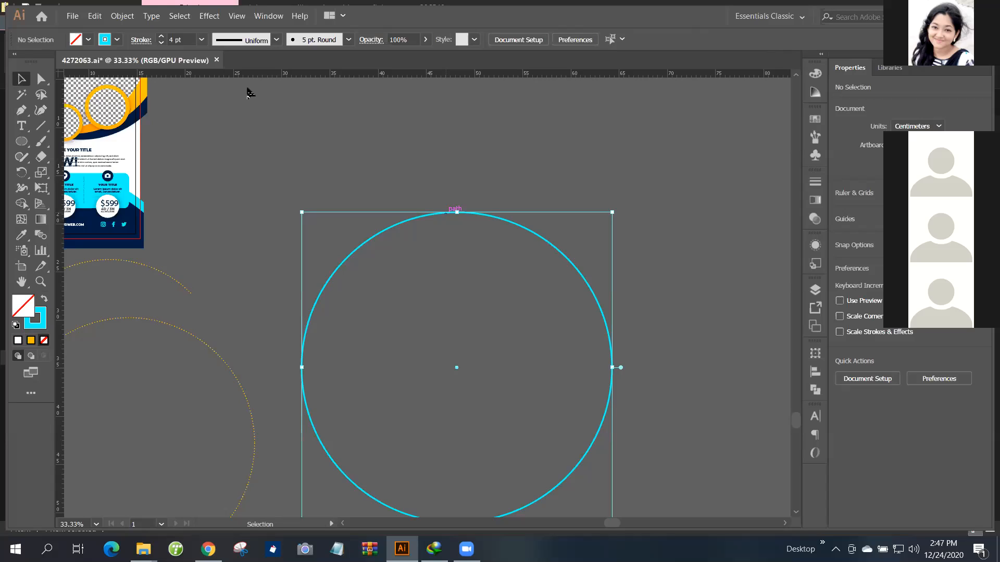
# Make the cyan circle's stroke dashed with a round cap, round join and a 0 pt dash.
pyautogui.click(141, 40)
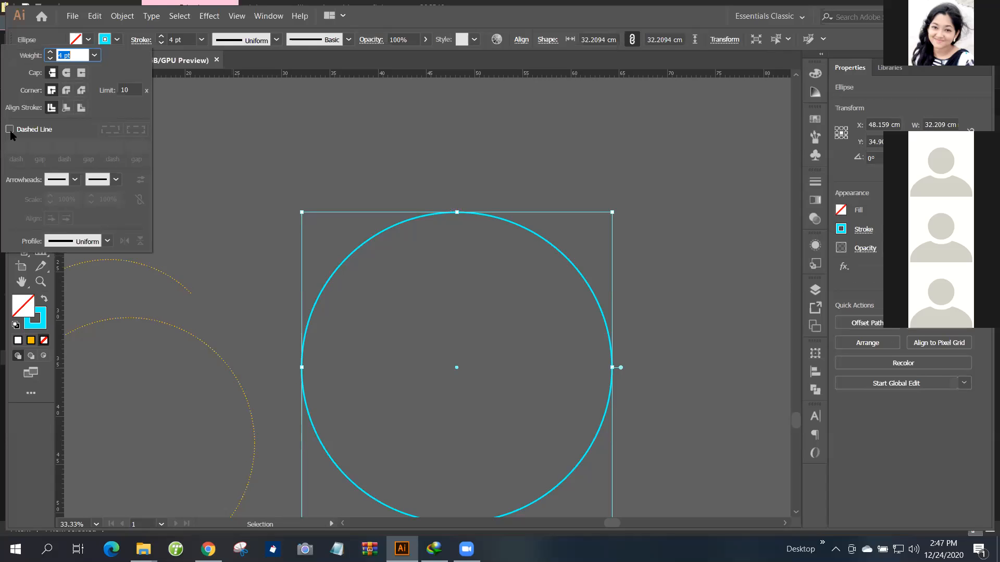
pyautogui.click(10, 130)
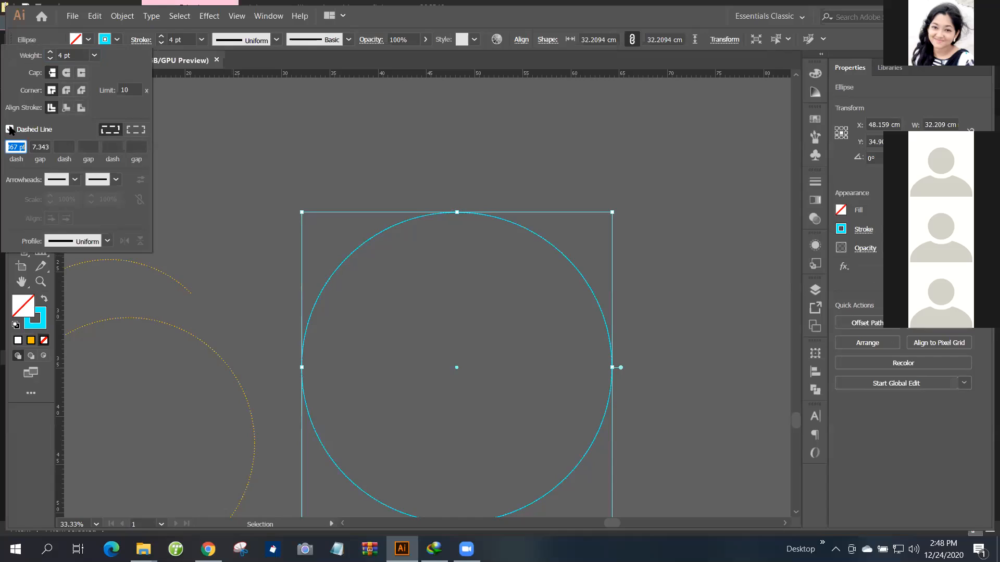
pyautogui.click(10, 130)
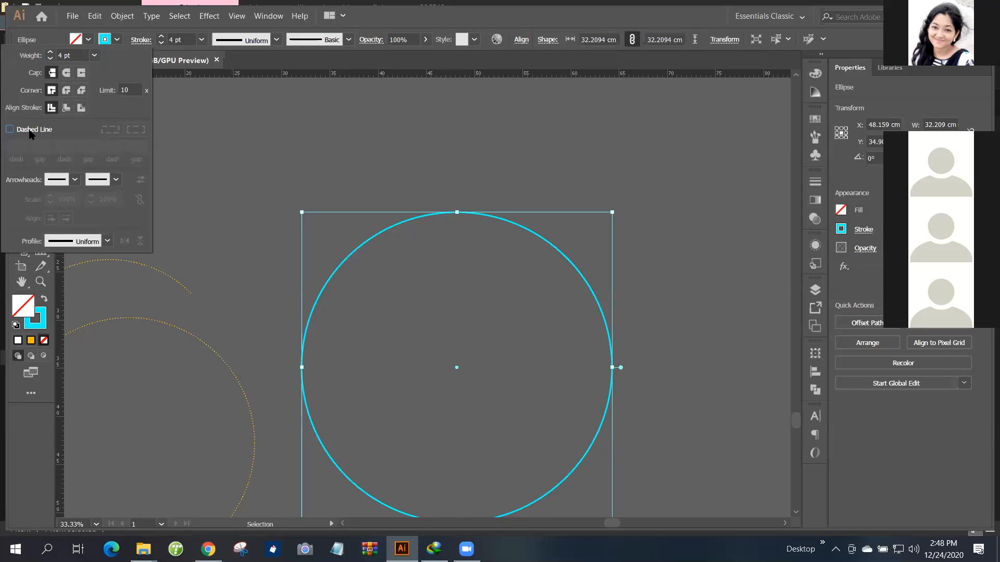
pyautogui.click(64, 73)
pyautogui.click(64, 89)
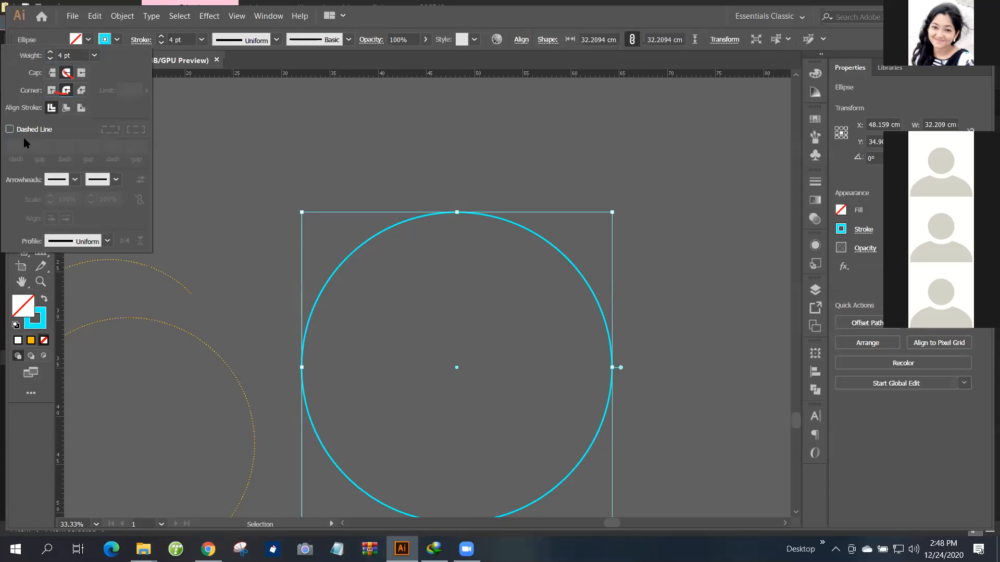
pyautogui.click(10, 130)
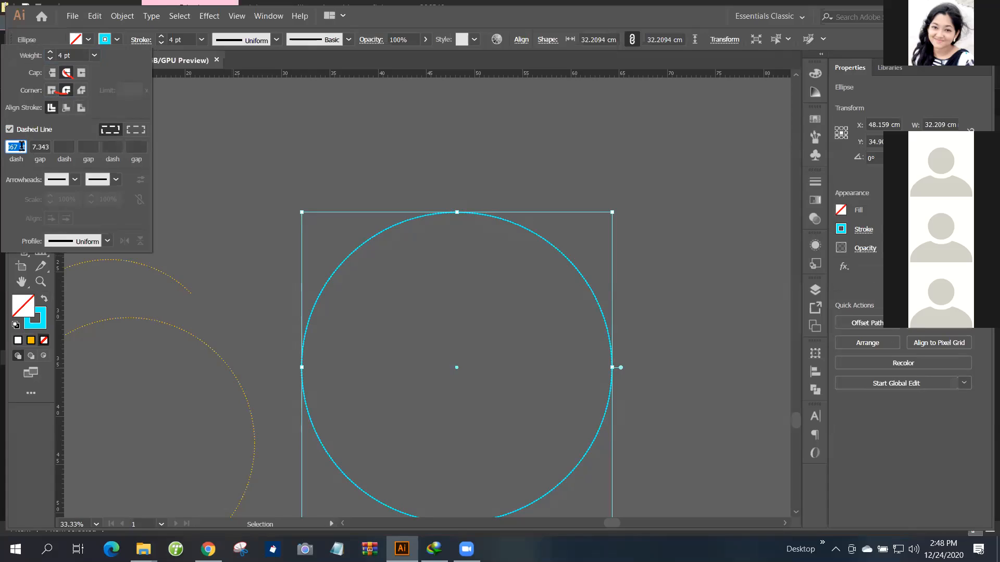
pyautogui.write('0')
pyautogui.press('Tab')
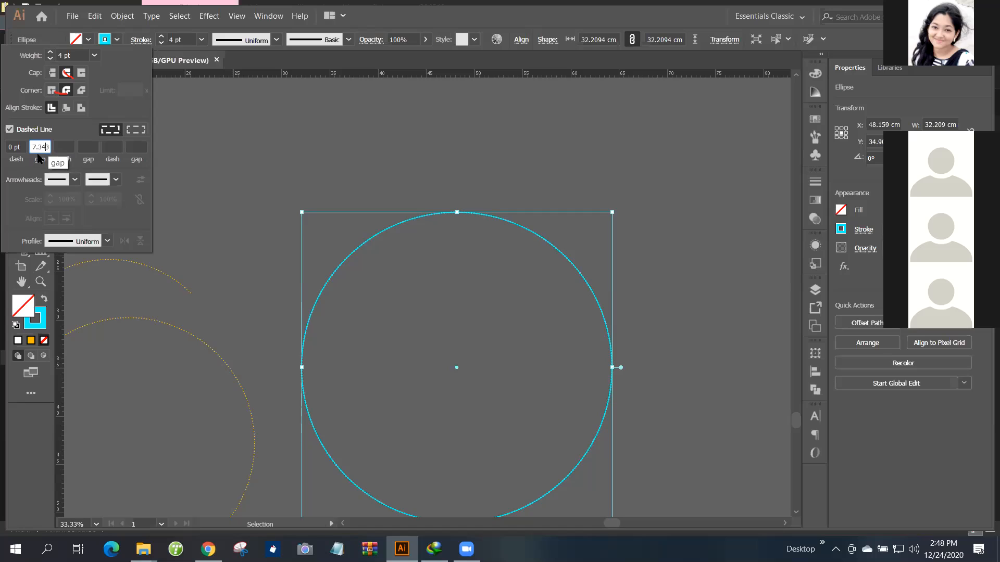
# Set the gap of the cyan circle's dashed stroke to 15 pt.
pyautogui.moveTo(49, 147); pyautogui.dragTo(30, 143)
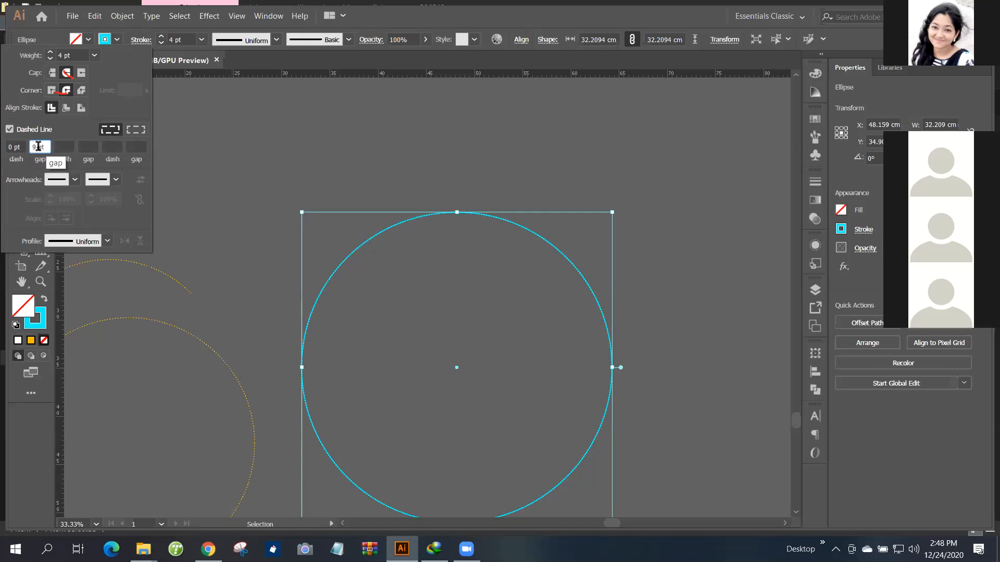
pyautogui.moveTo(34, 146); pyautogui.dragTo(24, 145)
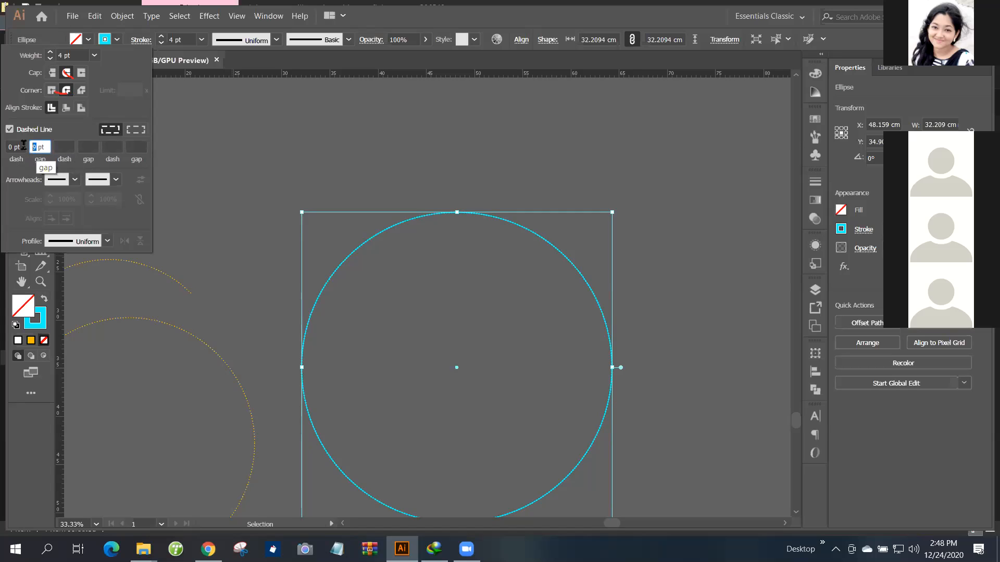
pyautogui.write('15')
pyautogui.press('Return')
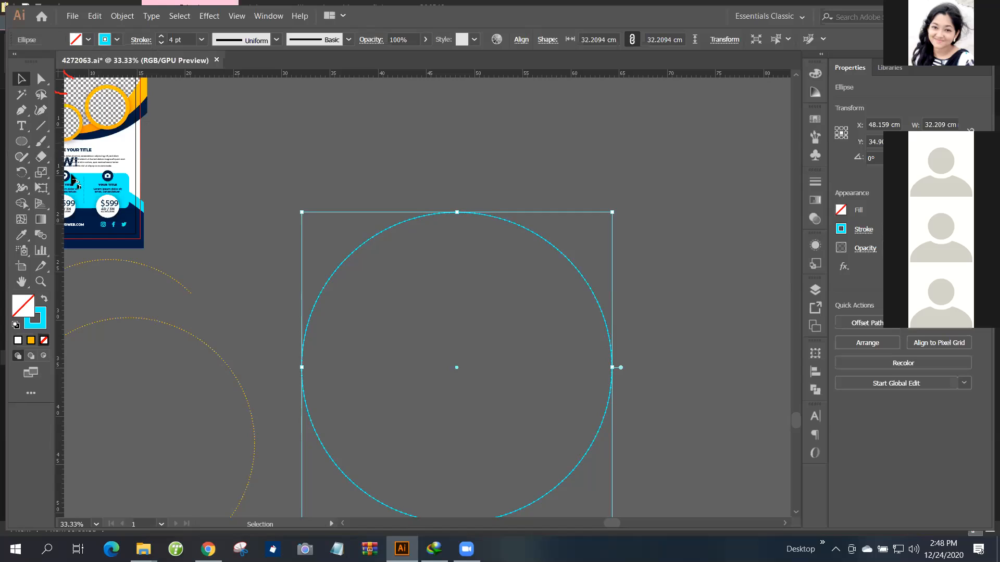
# Reduce the gap between the cyan circle's dots to 10 pt.
pyautogui.click(140, 39)
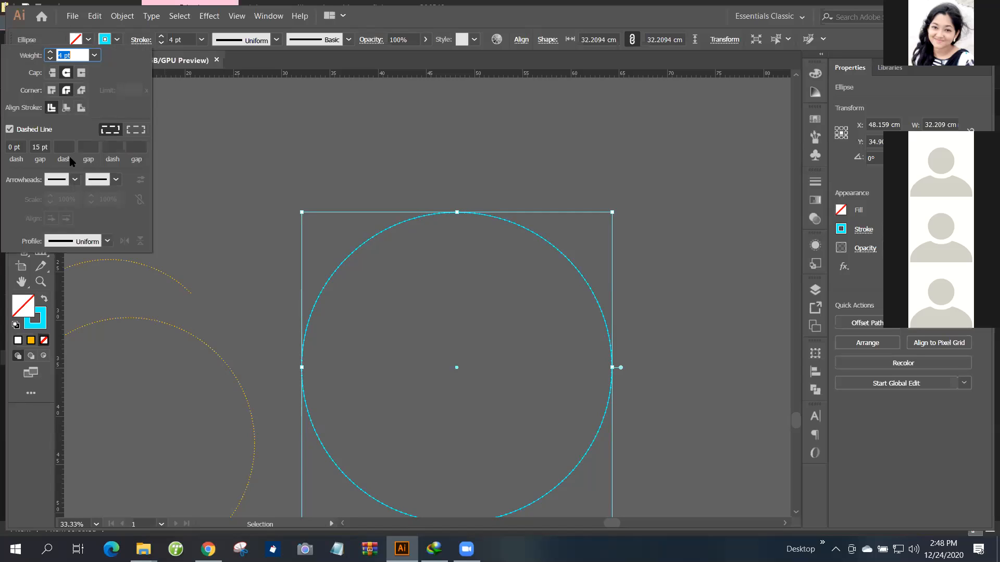
pyautogui.doubleClick(37, 147)
pyautogui.write('1')
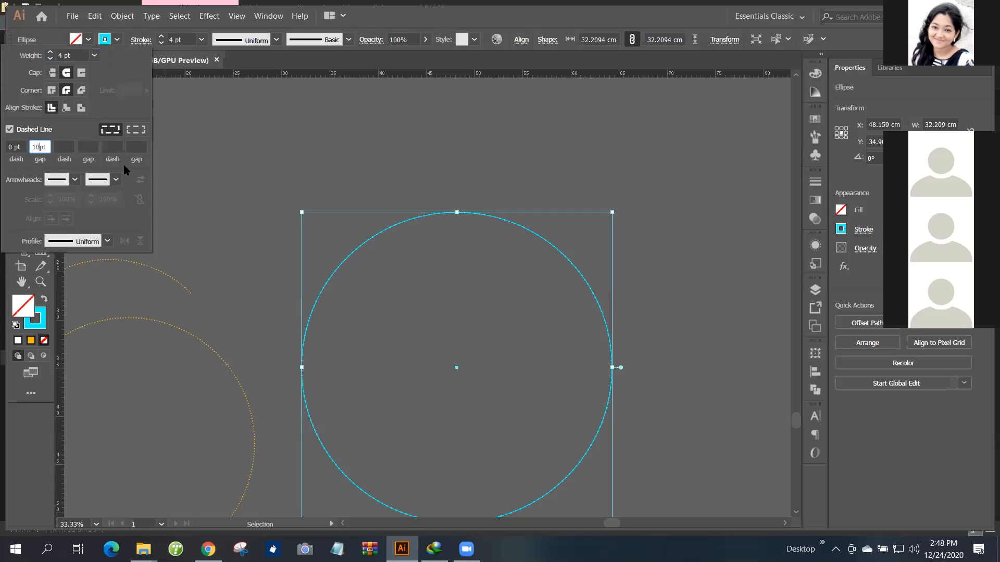
pyautogui.press('Return')
# Try thicker stroke weights on the cyan dotted circle and settle on 8 pt.
pyautogui.click(161, 35)
pyautogui.click(161, 36)
pyautogui.click(161, 35)
pyautogui.click(161, 35)
pyautogui.click(161, 35)
pyautogui.click(161, 35)
pyautogui.click(160, 35)
pyautogui.click(160, 36)
pyautogui.click(161, 44)
pyautogui.click(161, 44)
pyautogui.click(161, 44)
pyautogui.click(161, 44)
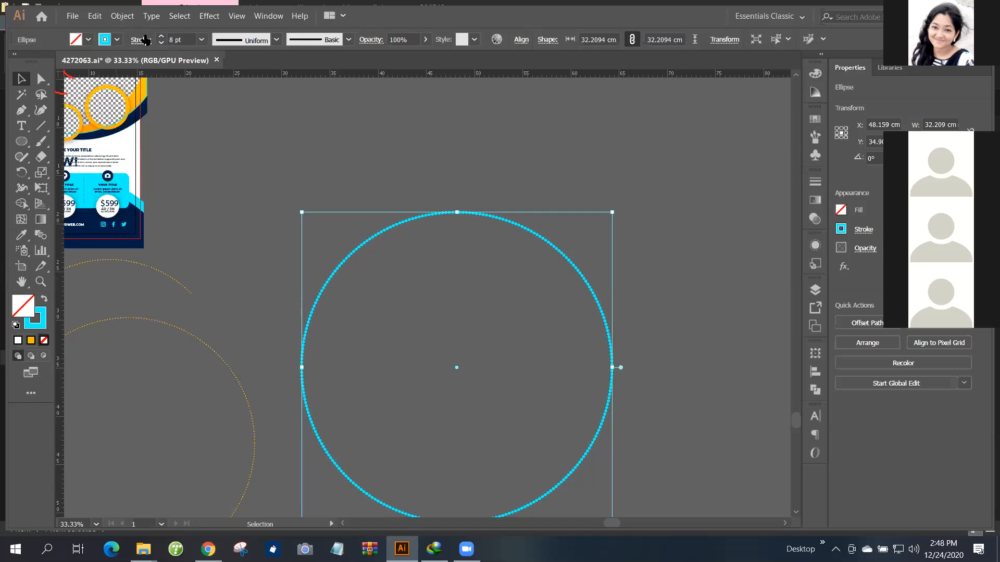
# Widen the gap between the cyan circle's dots to 15 pt and deselect the circle.
pyautogui.click(145, 40)
pyautogui.doubleClick(38, 147)
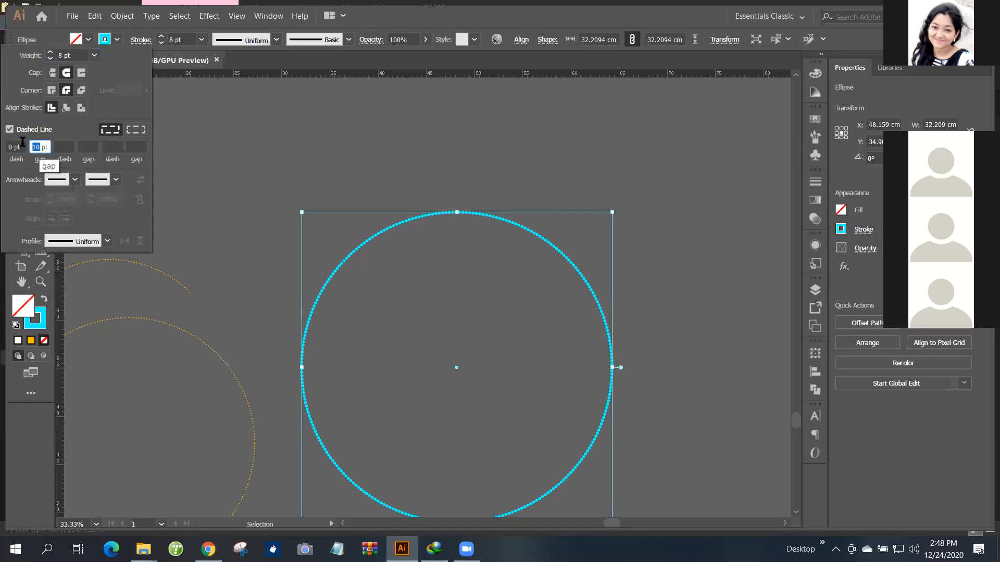
pyautogui.write('15')
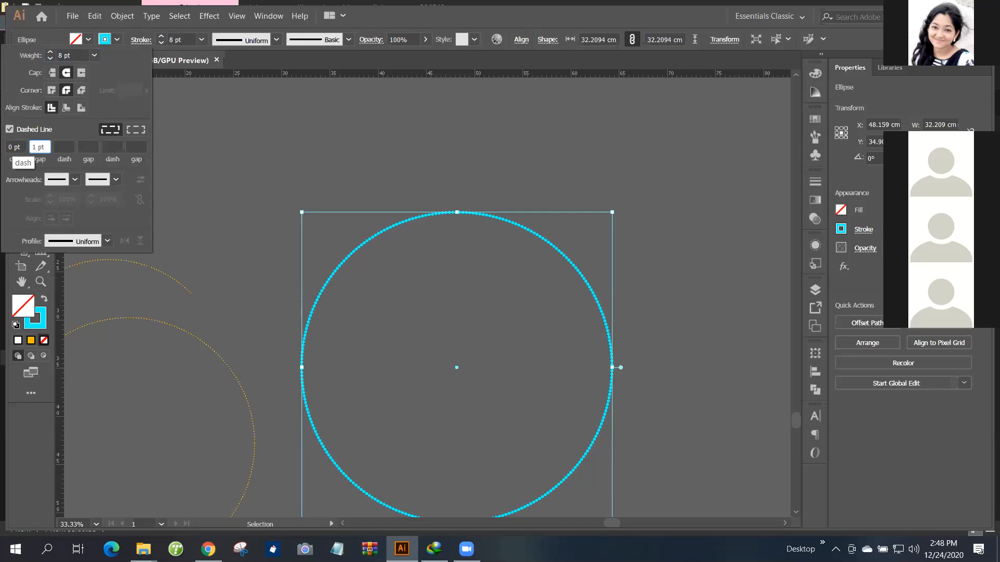
pyautogui.press('Return')
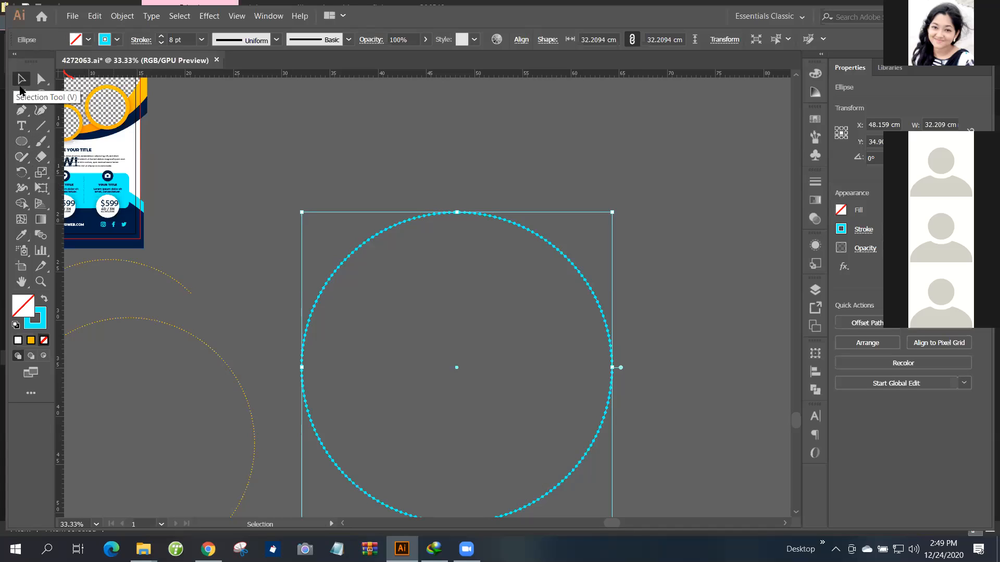
pyautogui.click(426, 458)
# Move the cyan dotted circle onto the flyer so its upper arc crosses the price badges.
pyautogui.scroll(-3, 417, 431)
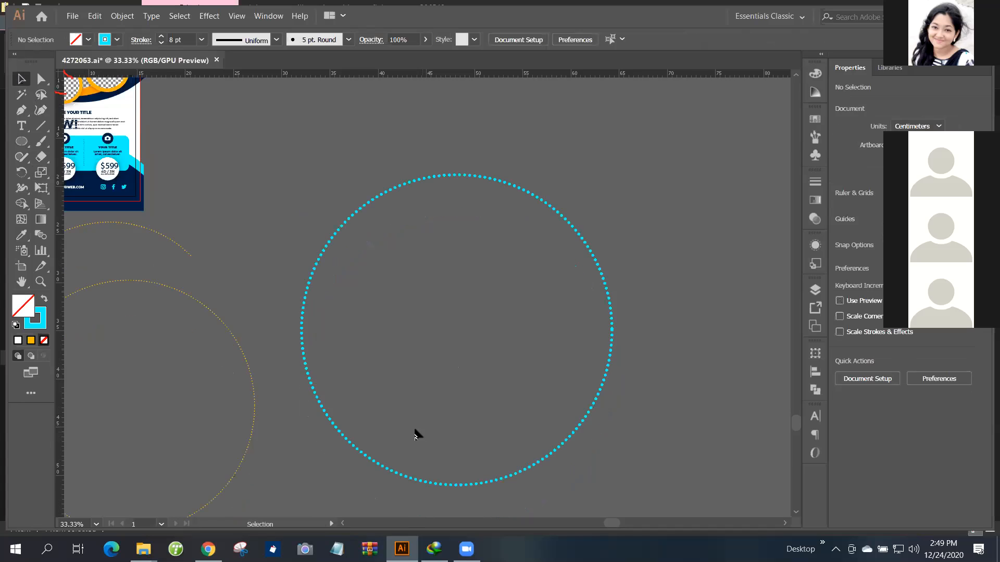
pyautogui.scroll(1, 406, 417)
pyautogui.hscroll(-20, 400, 409)
pyautogui.hscroll(-3, 426, 368)
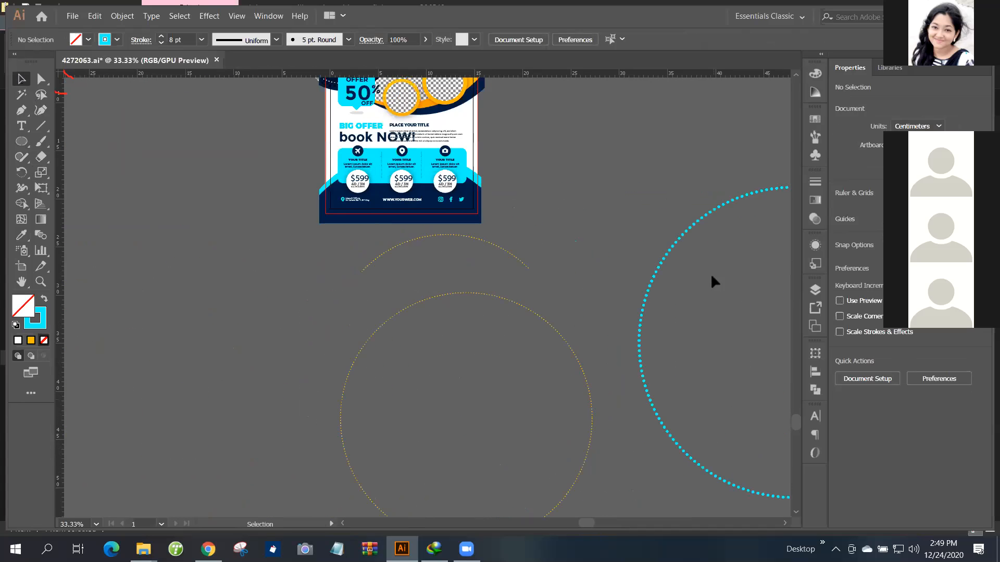
pyautogui.moveTo(683, 233); pyautogui.dragTo(291, 221)
pyautogui.hscroll(3, 287, 229)
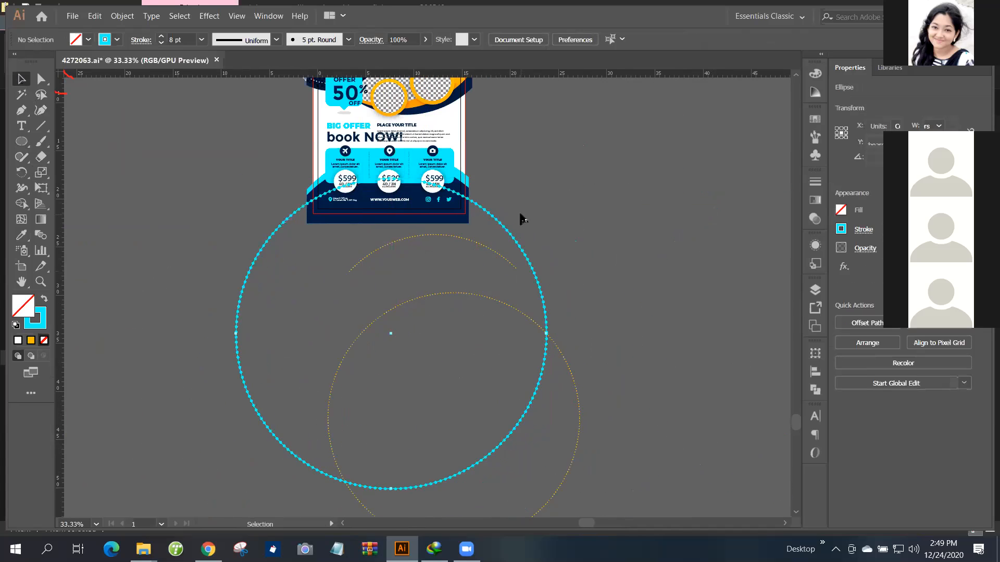
pyautogui.scroll(2, 286, 230)
pyautogui.scroll(5, 307, 242)
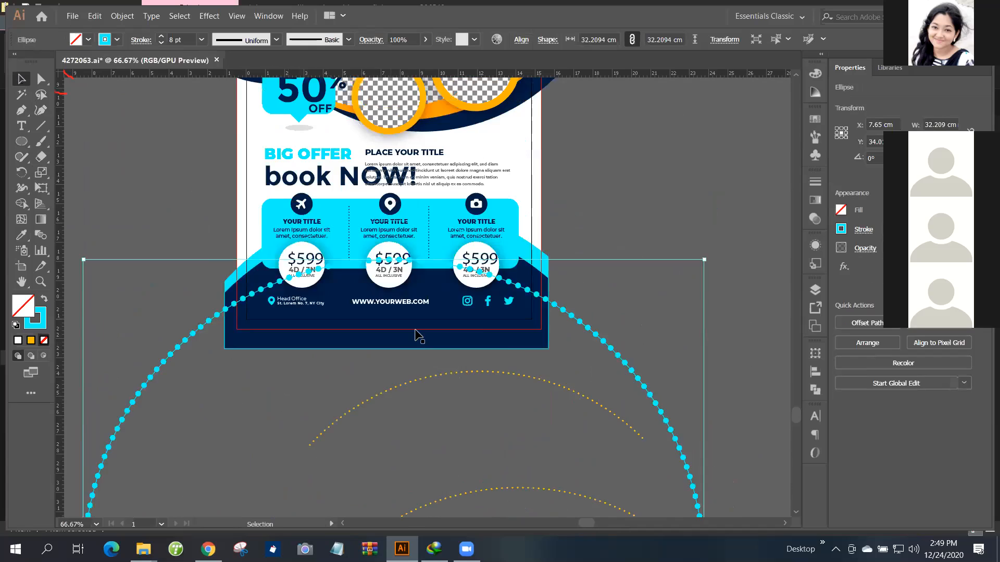
pyautogui.moveTo(607, 392)
pyautogui.mouseDown()
pyautogui.moveTo(607, 380)
pyautogui.moveTo(613, 386)
pyautogui.mouseUp()
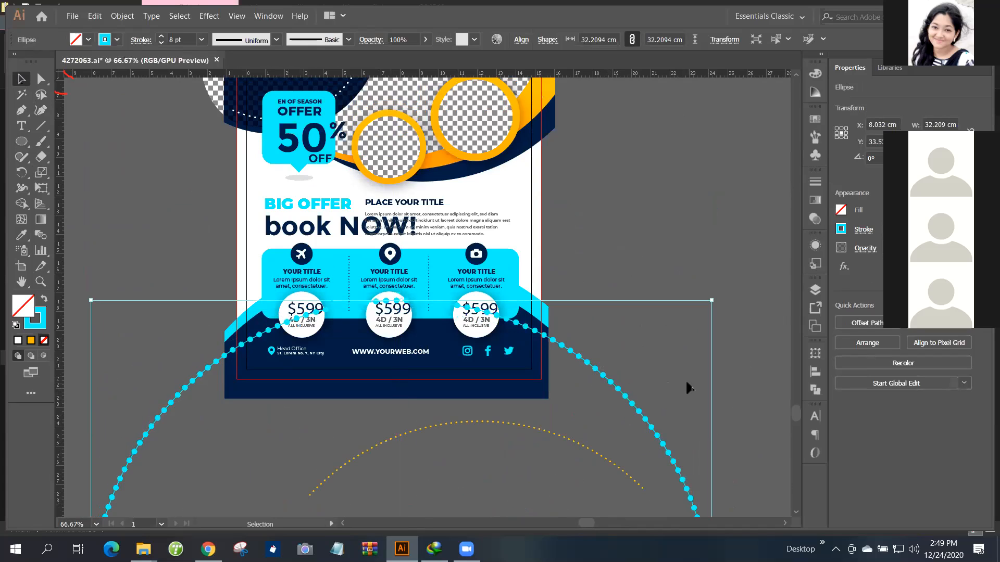
# Shift the cyan dotted circle slightly to the left to adjust its position over the flyer.
pyautogui.scroll(-6, 614, 397)
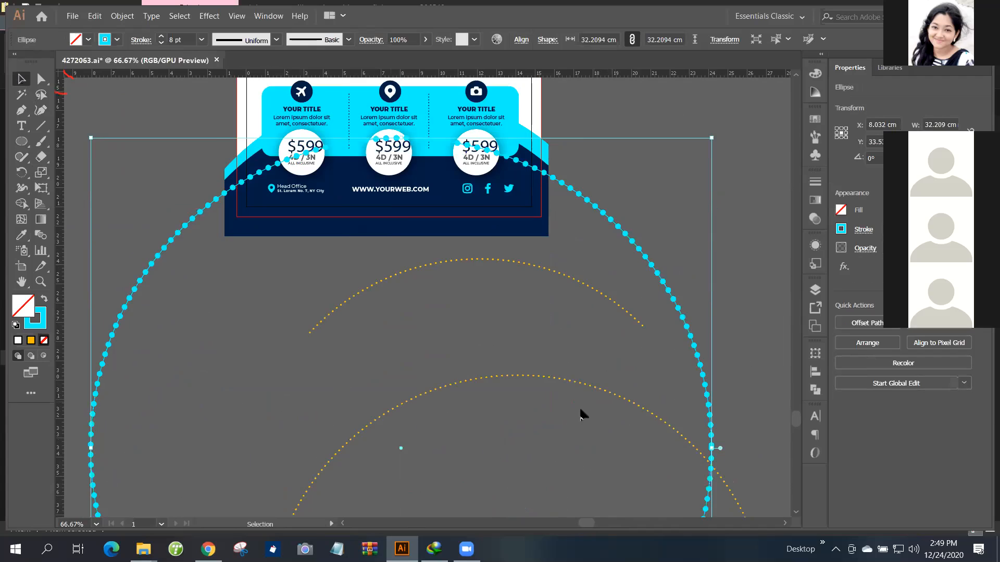
pyautogui.keyDown('alt'); pyautogui.scroll(-2, 499, 434); pyautogui.keyUp('alt')
pyautogui.moveTo(448, 412); pyautogui.dragTo(451, 416)
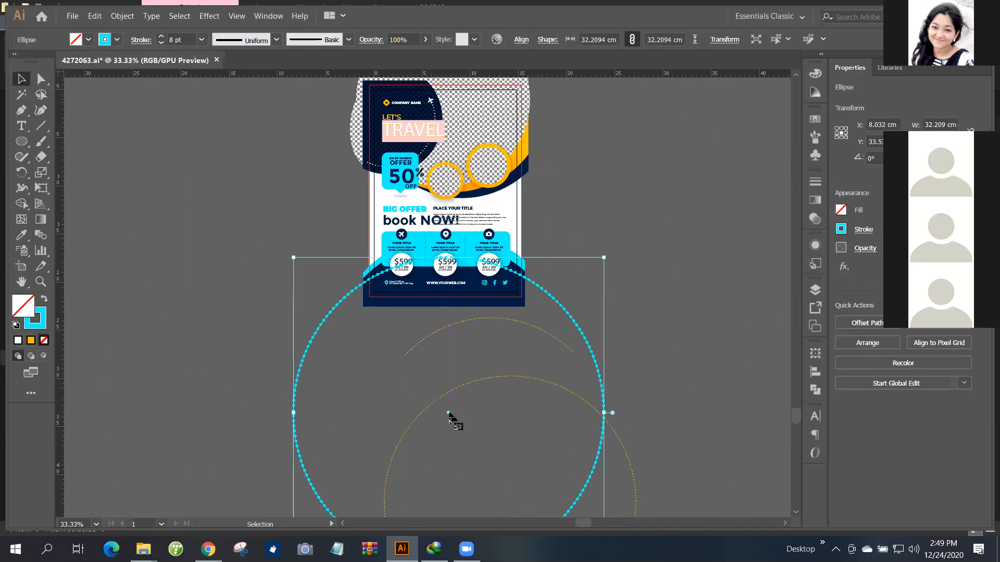
pyautogui.scroll(-3, 452, 420)
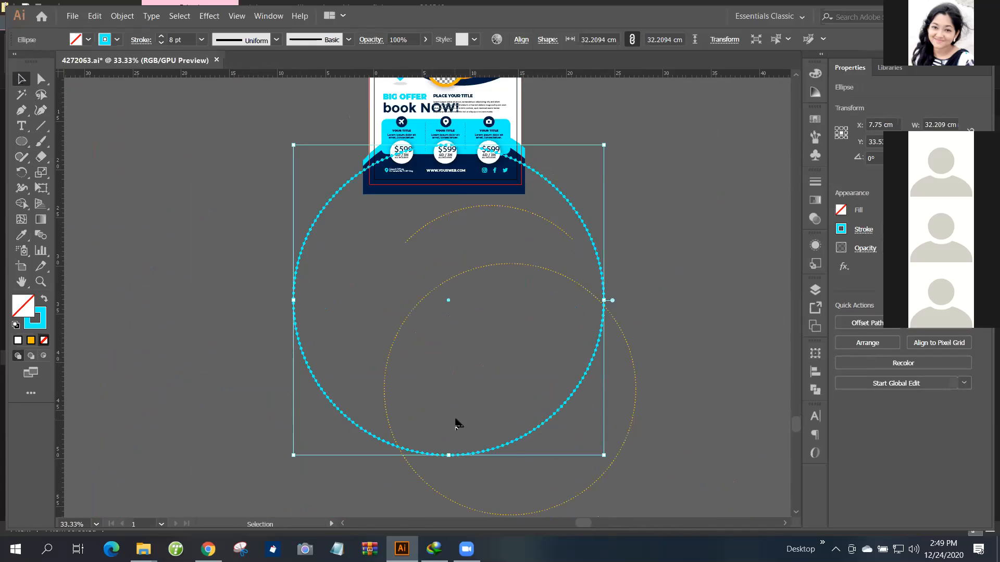
pyautogui.scroll(2, 670, 196)
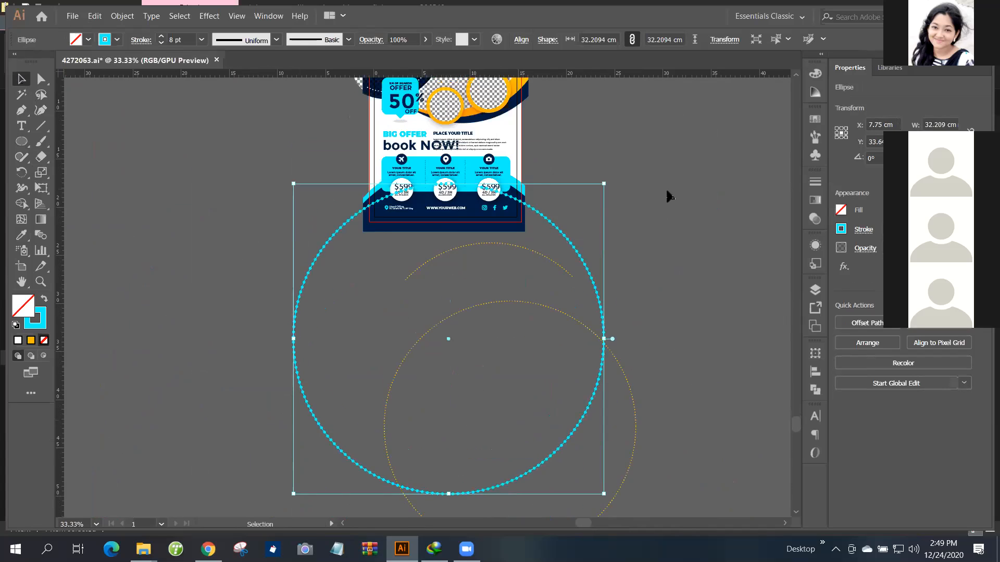
# Try sending the cyan dotted circle behind all the flyer artwork, and undo that stacking change.
pyautogui.scroll(3, 669, 197)
pyautogui.rightClick(602, 280)
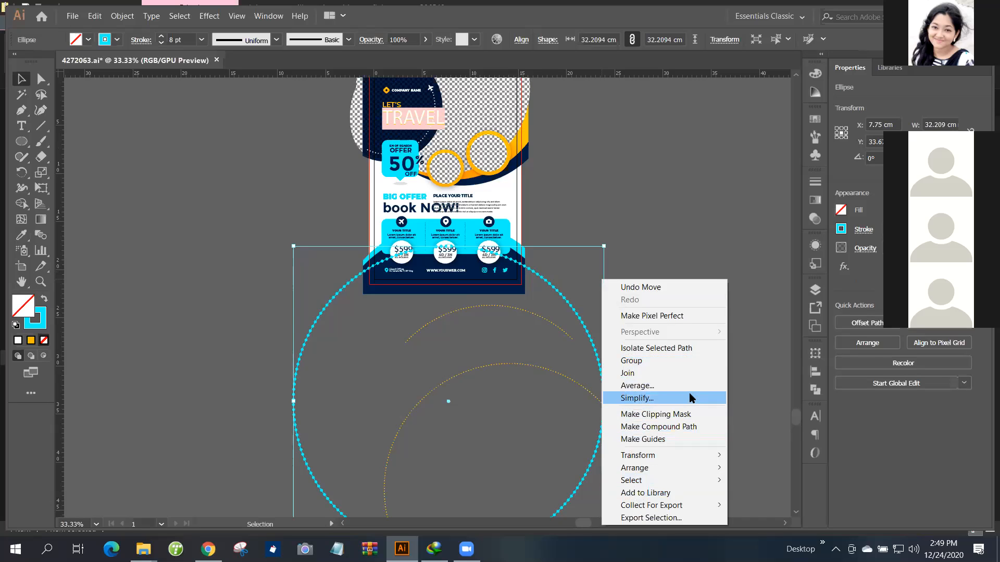
pyautogui.moveTo(689, 467)
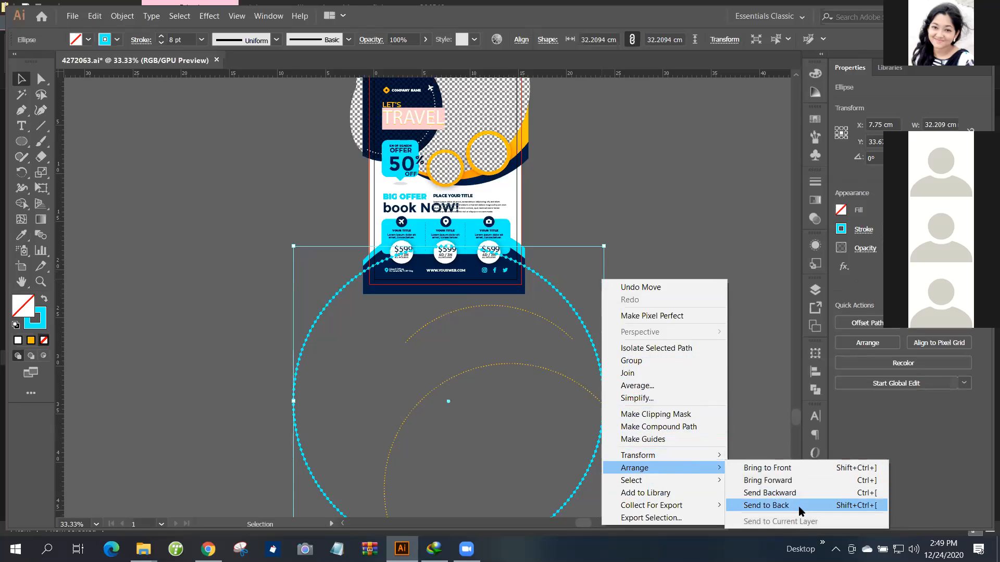
pyautogui.click(798, 507)
pyautogui.click(610, 197)
pyautogui.scroll(-1, 396, 315)
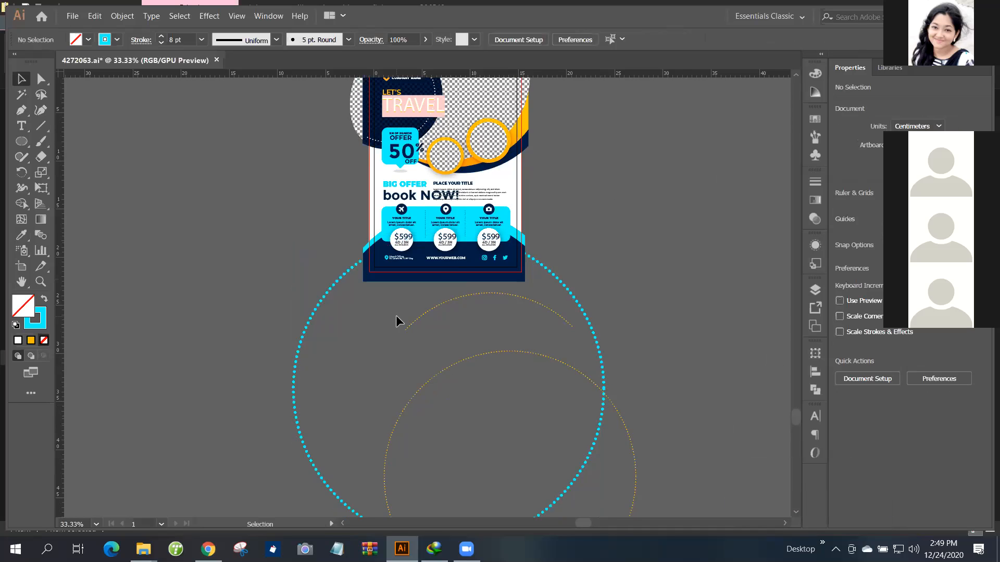
pyautogui.scroll(-1, 448, 282)
pyautogui.keyDown('alt'); pyautogui.scroll(2, 445, 264); pyautogui.keyUp('alt')
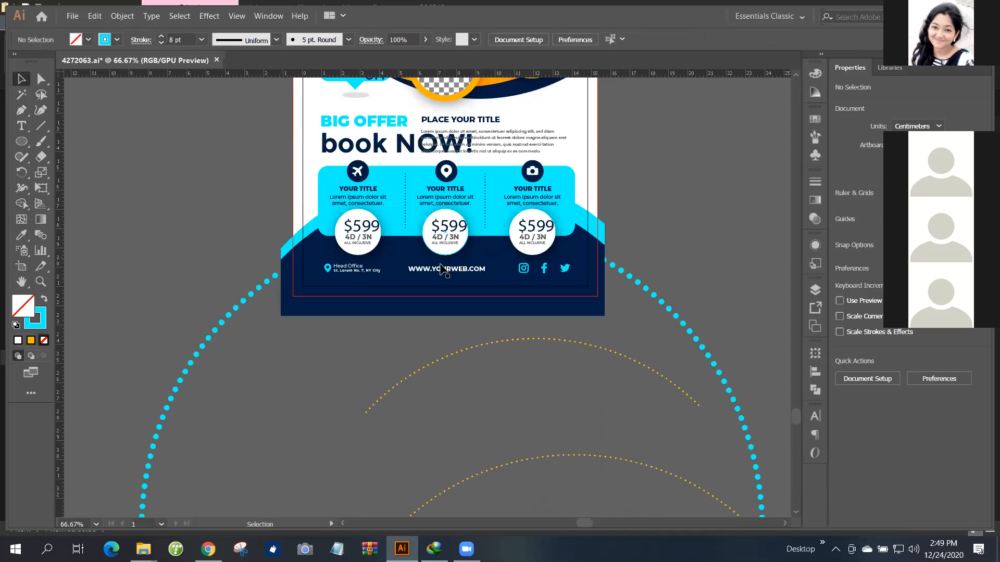
pyautogui.scroll(2, 441, 264)
pyautogui.hscroll(-2, 441, 264)
pyautogui.hotkey('ctrl', 'z')
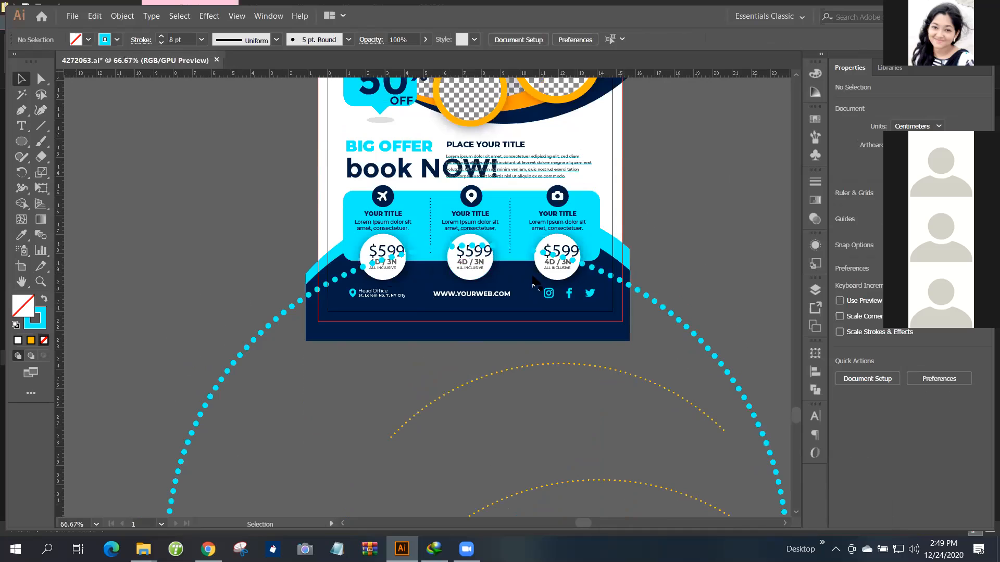
pyautogui.keyDown('alt'); pyautogui.scroll(1, 532, 282); pyautogui.keyUp('alt')
pyautogui.keyDown('alt'); pyautogui.scroll(-2, 489, 290); pyautogui.keyUp('alt')
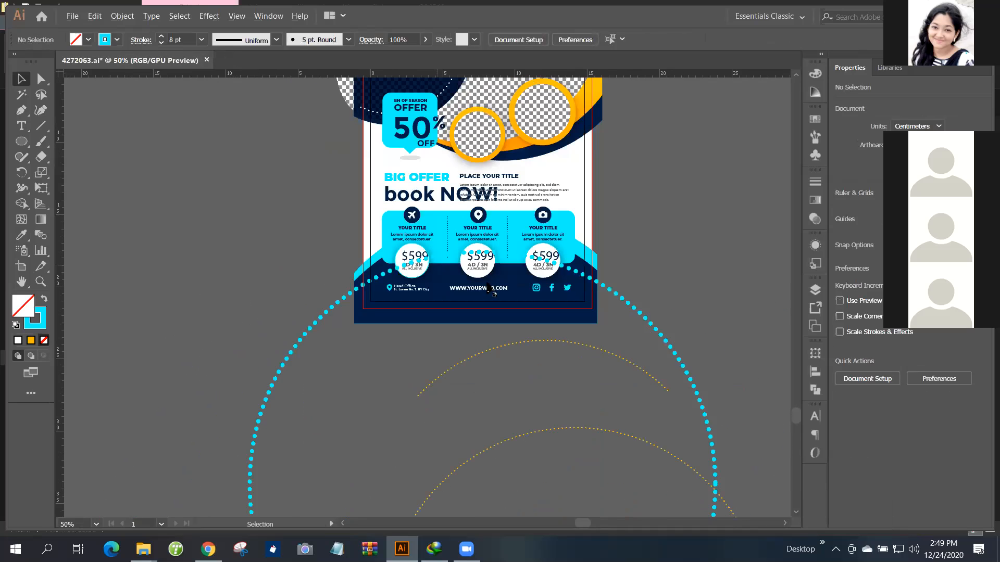
# Select the cyan dotted circle and send it backward one level behind the flyer artwork.
pyautogui.rightClick(489, 290)
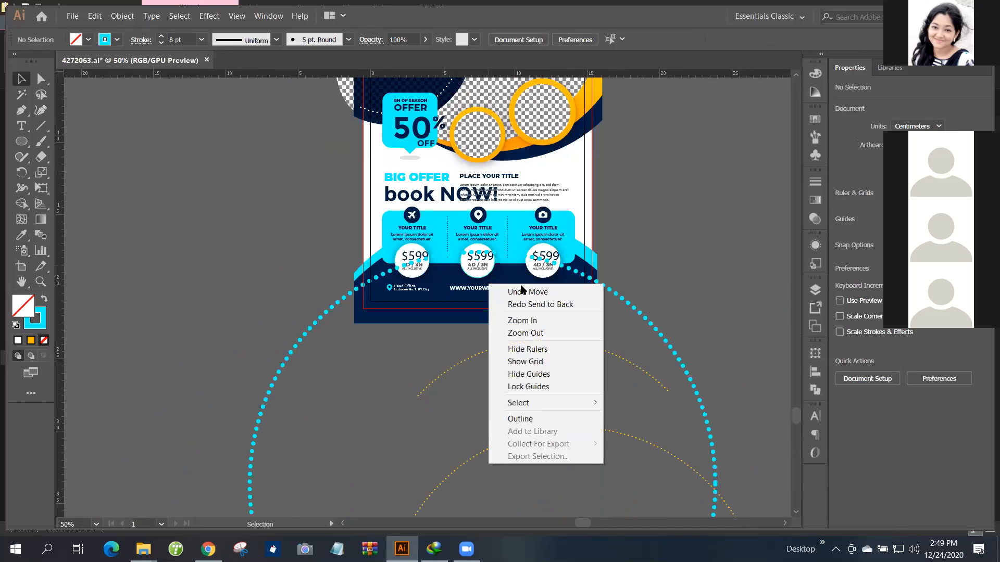
pyautogui.click(676, 236)
pyautogui.click(639, 317)
pyautogui.rightClick(672, 209)
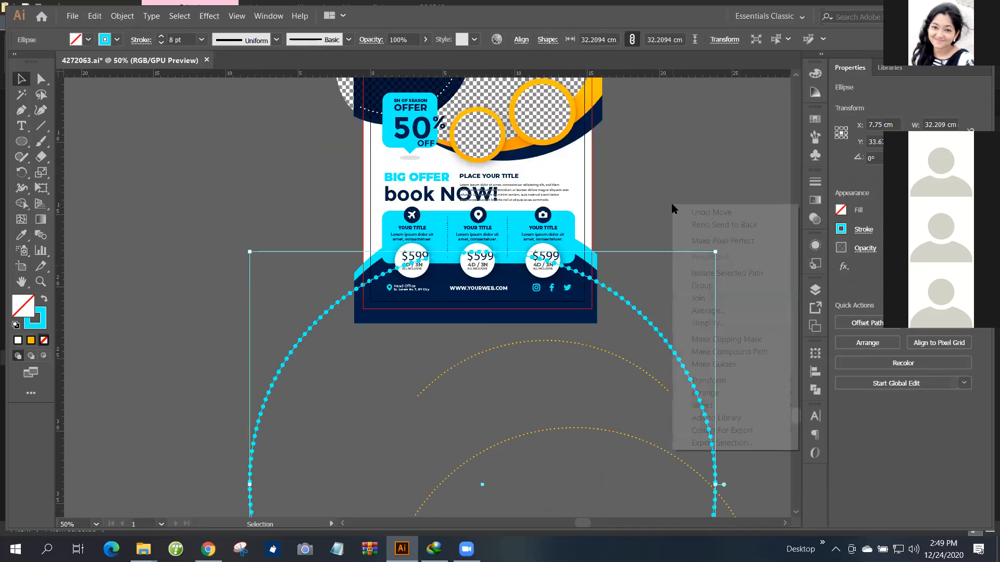
pyautogui.moveTo(729, 395)
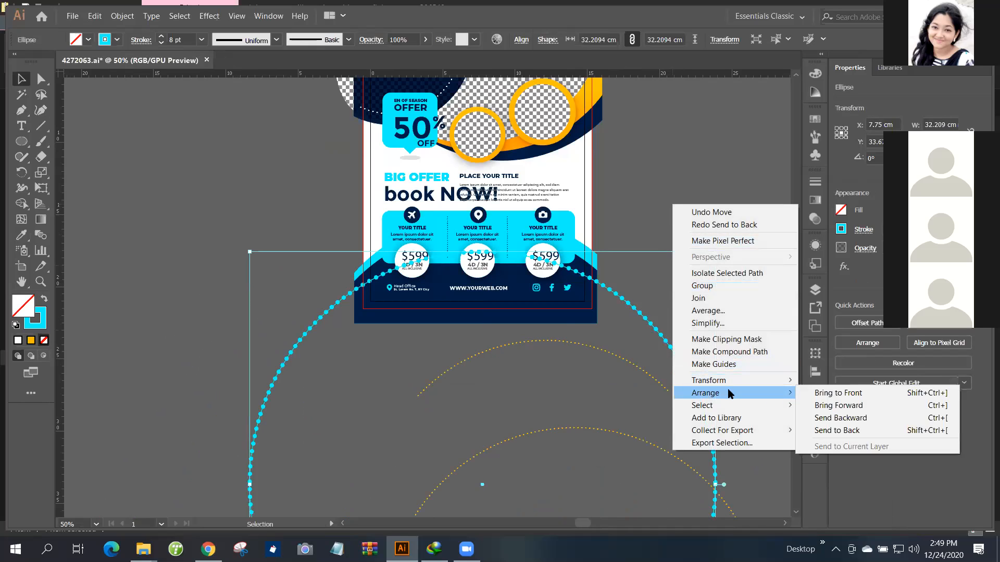
pyautogui.click(851, 417)
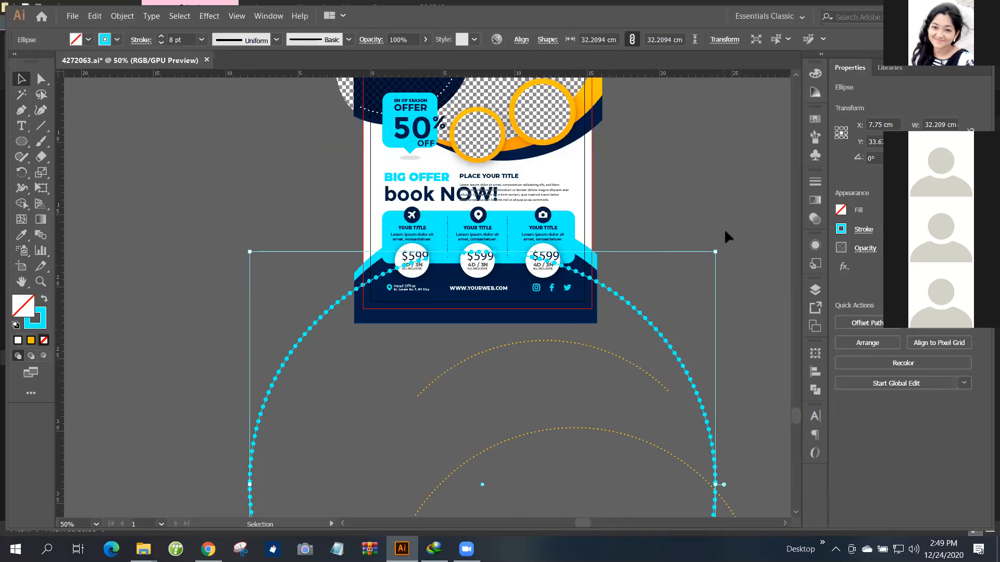
pyautogui.click(675, 190)
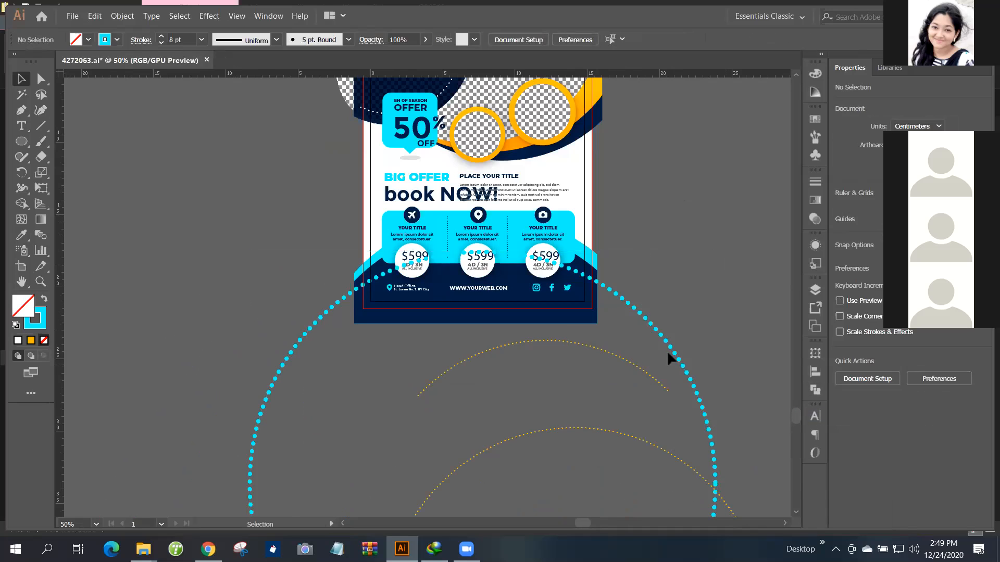
pyautogui.click(668, 328)
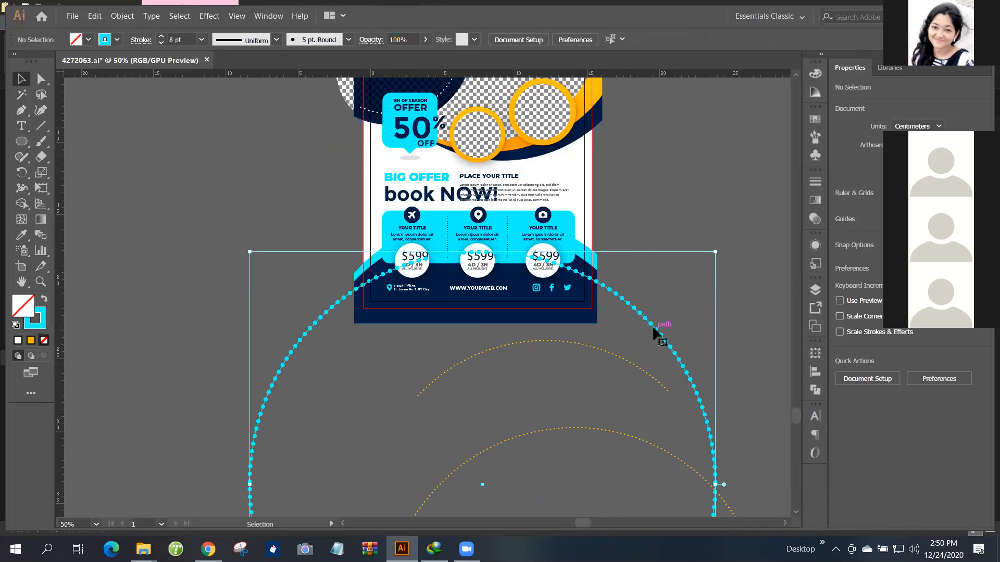
pyautogui.rightClick(713, 263)
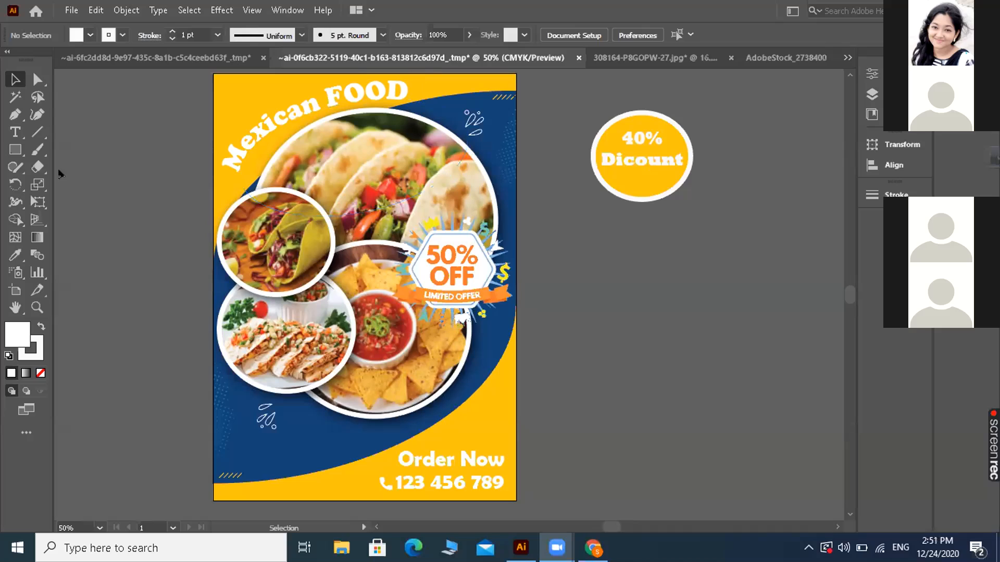
# Add a "Lorem ipsum" text line beside the Mexican food poster and enlarge it to 41 pt.
pyautogui.click(15, 133)
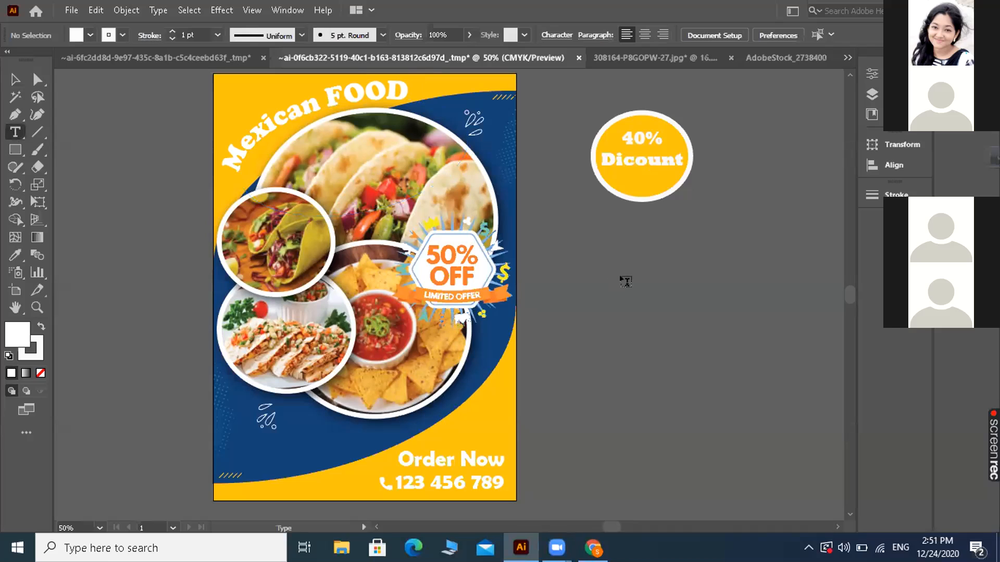
pyautogui.click(660, 291)
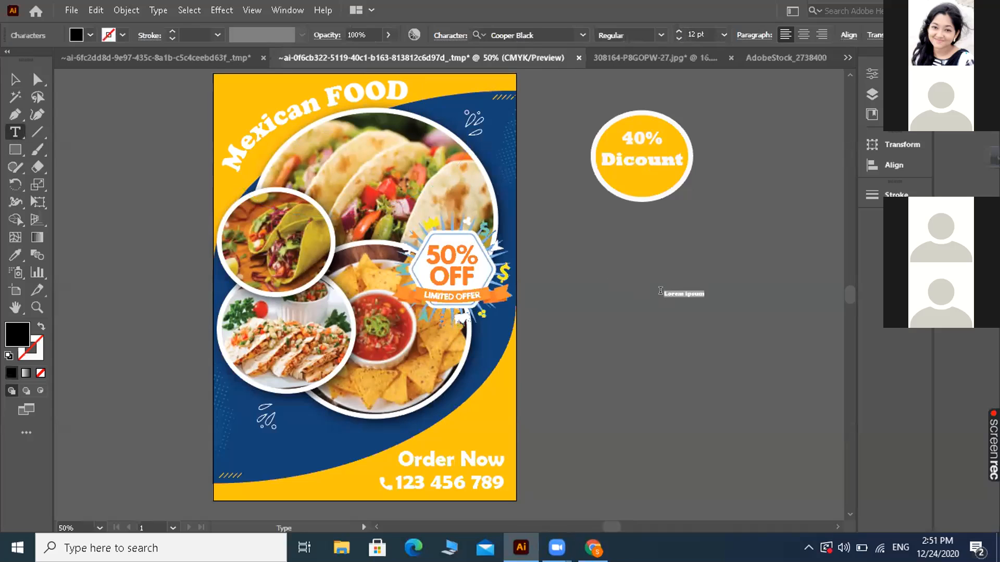
pyautogui.click(676, 32)
pyautogui.click(676, 31)
pyautogui.click(676, 32)
pyautogui.click(676, 31)
pyautogui.click(676, 31)
pyautogui.click(676, 31)
pyautogui.click(676, 31)
pyautogui.click(676, 31)
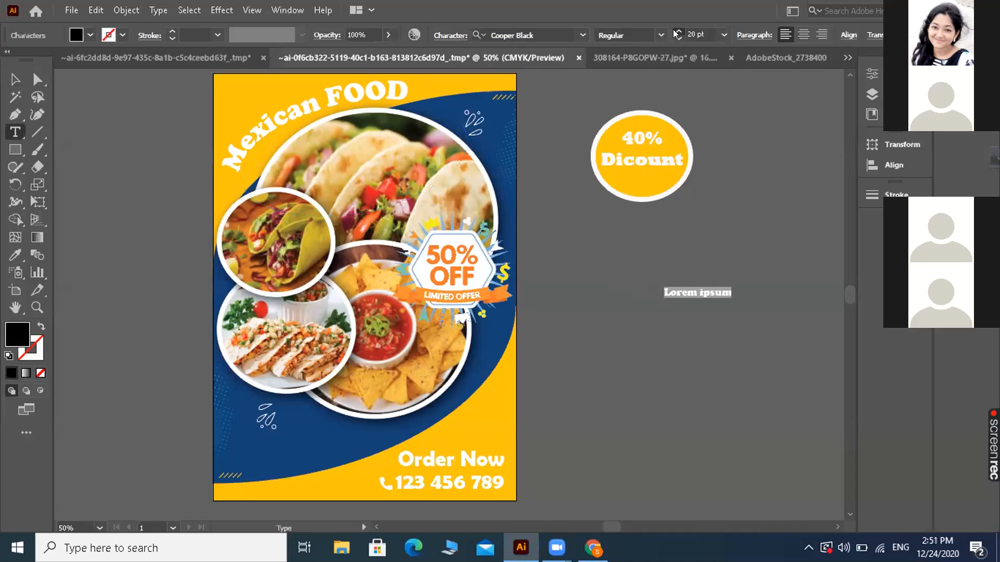
pyautogui.click(676, 31)
pyautogui.click(676, 31)
pyautogui.click(676, 31)
pyautogui.click(676, 32)
pyautogui.click(676, 32)
pyautogui.click(676, 31)
pyautogui.click(676, 31)
pyautogui.click(676, 32)
pyautogui.click(676, 31)
pyautogui.click(676, 31)
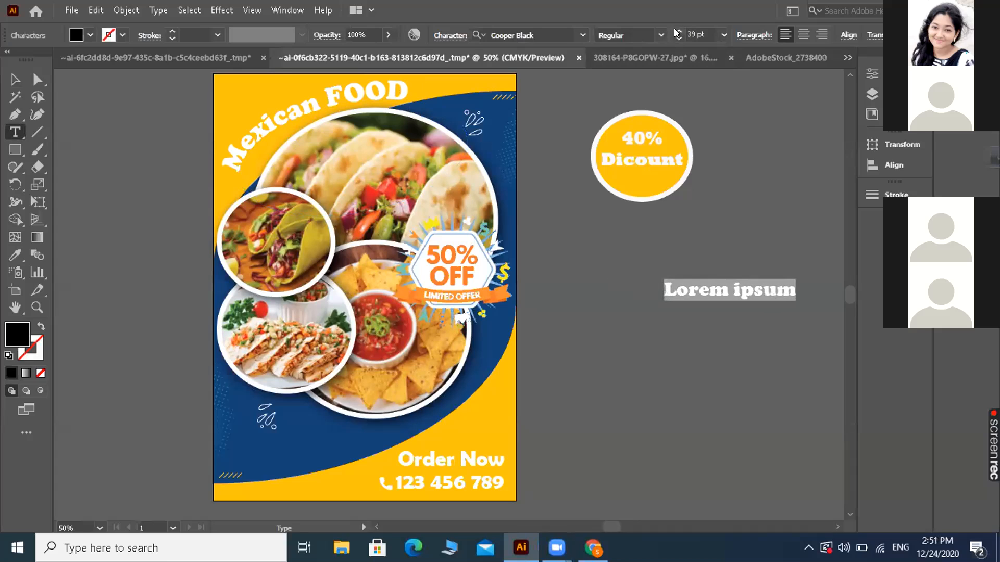
pyautogui.click(676, 31)
pyautogui.click(676, 31)
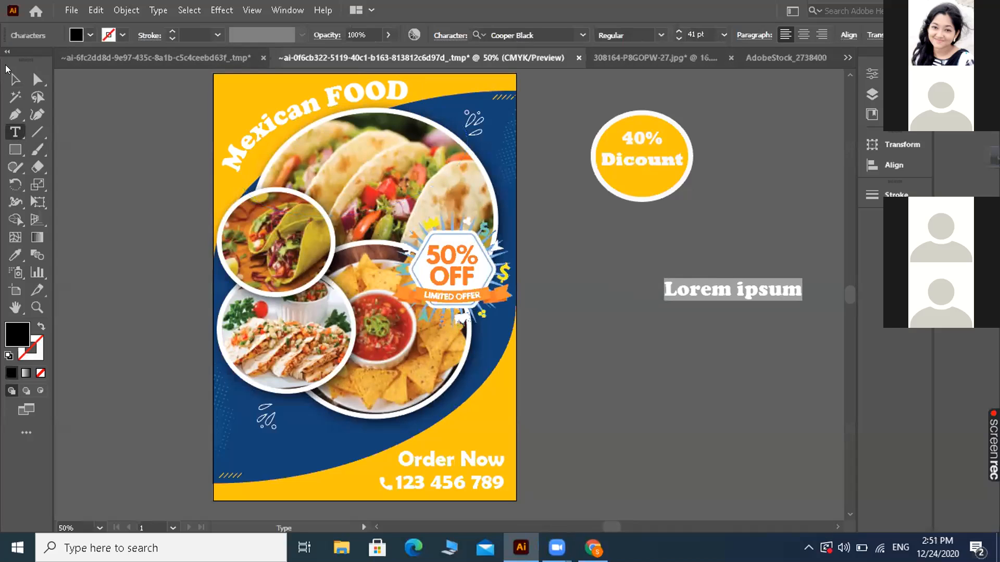
pyautogui.click(15, 80)
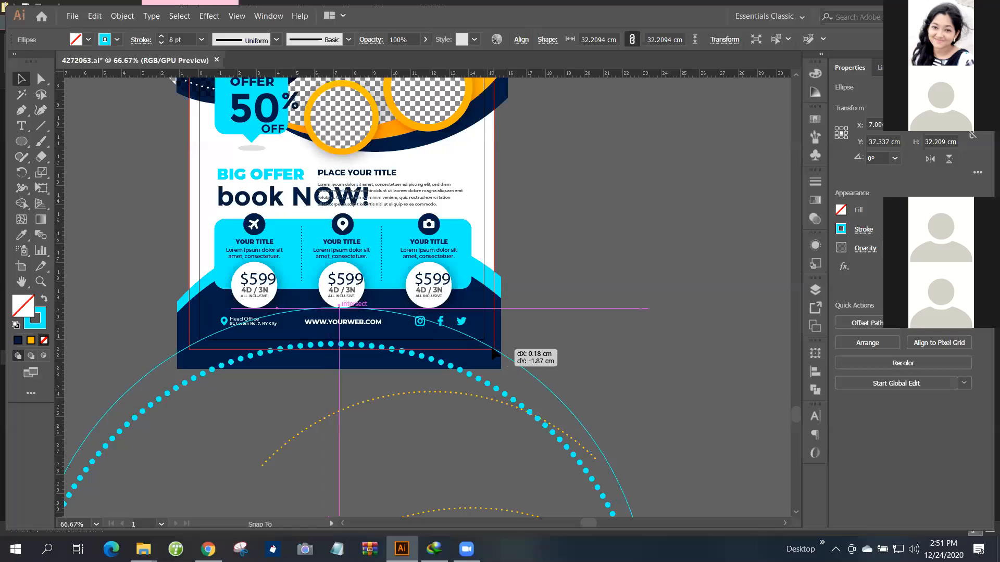
# Move the cyan dotted circle up until its arc crosses the flyer's price badges, and send it to the back.
pyautogui.moveTo(499, 392); pyautogui.dragTo(498, 358)
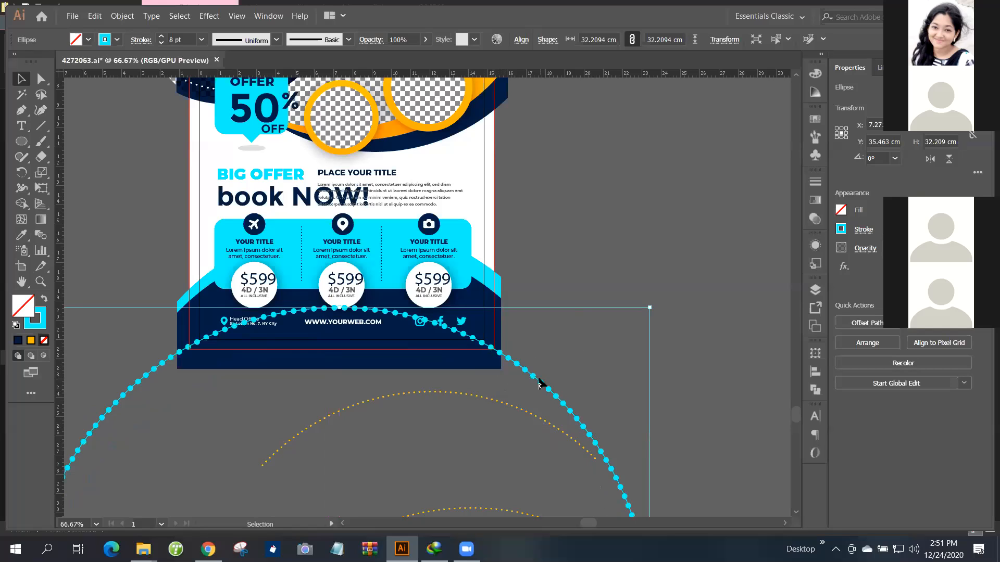
pyautogui.moveTo(540, 383); pyautogui.dragTo(541, 358)
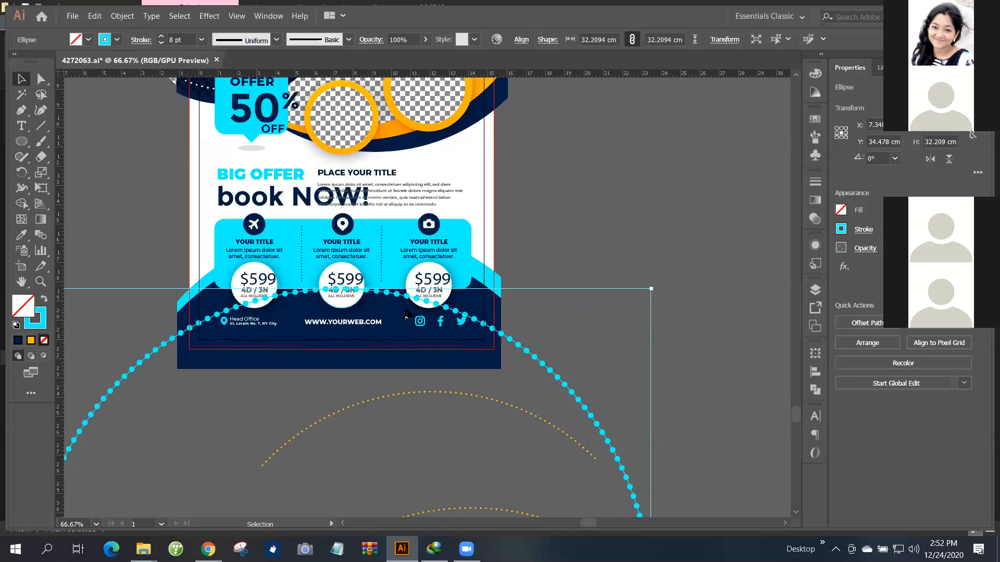
pyautogui.rightClick(578, 336)
pyautogui.moveTo(673, 281)
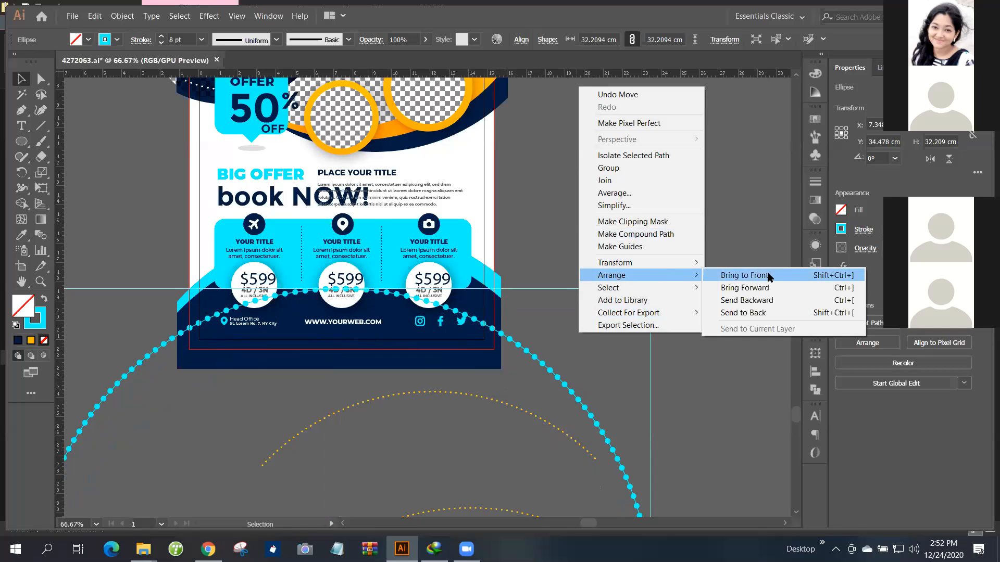
pyautogui.click(769, 313)
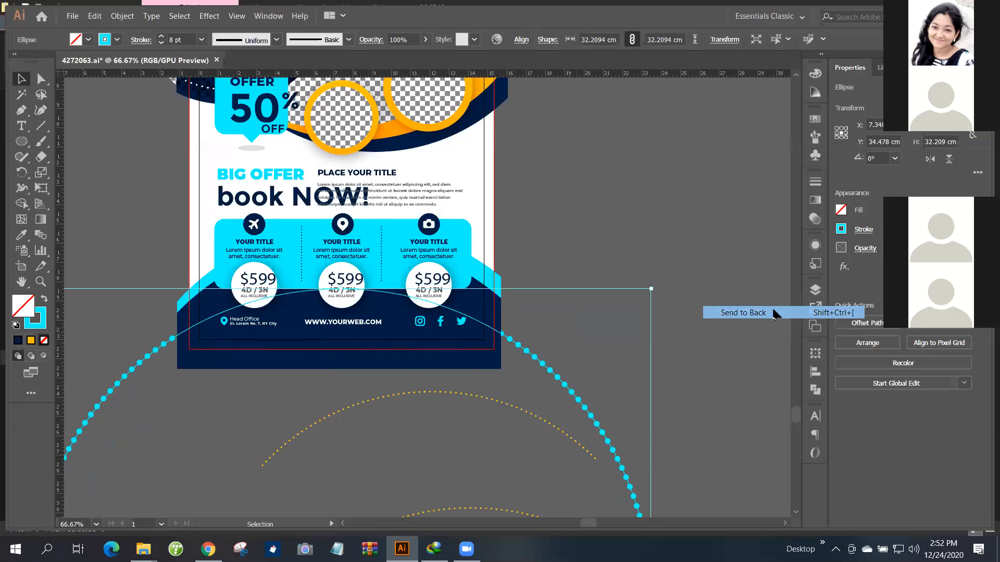
pyautogui.click(712, 165)
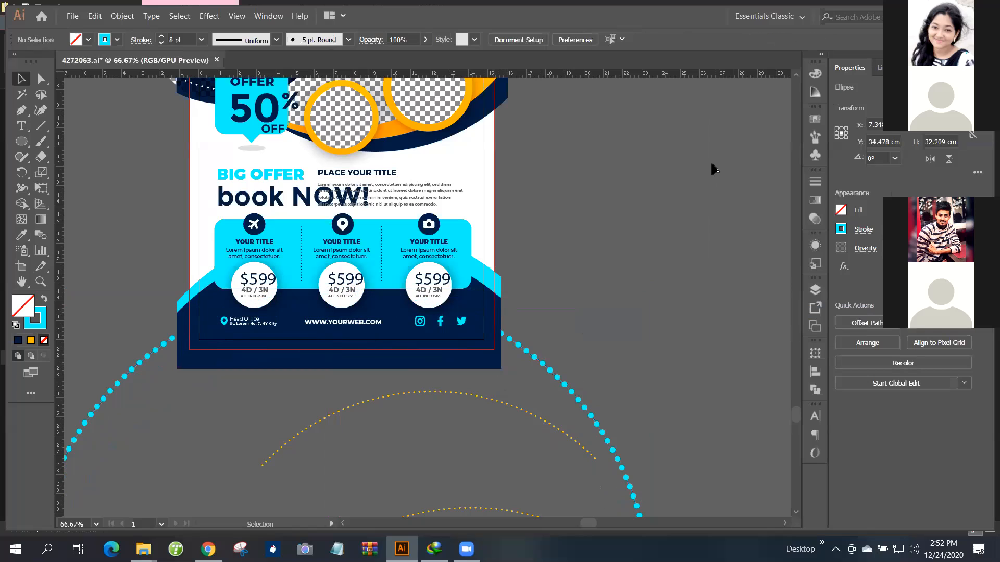
# Nudge the cyan dotted circle upward behind the flyer to a Y position of 33.878 cm.
pyautogui.click(575, 394)
pyautogui.press('Up')
pyautogui.press('Up')
pyautogui.press('Up')
pyautogui.press('Up')
pyautogui.press('Up')
pyautogui.press('Up')
pyautogui.press('Up')
pyautogui.press('Up')
pyautogui.press('Up')
pyautogui.press('Up')
pyautogui.press('Up')
pyautogui.press('Up')
pyautogui.press('Up')
pyautogui.press('Up')
pyautogui.press('Up')
pyautogui.press('Up')
pyautogui.press('Up')
pyautogui.press('Up')
pyautogui.press('Up')
pyautogui.press('Up')
pyautogui.press('Down')
pyautogui.press('Down')
pyautogui.press('Down')
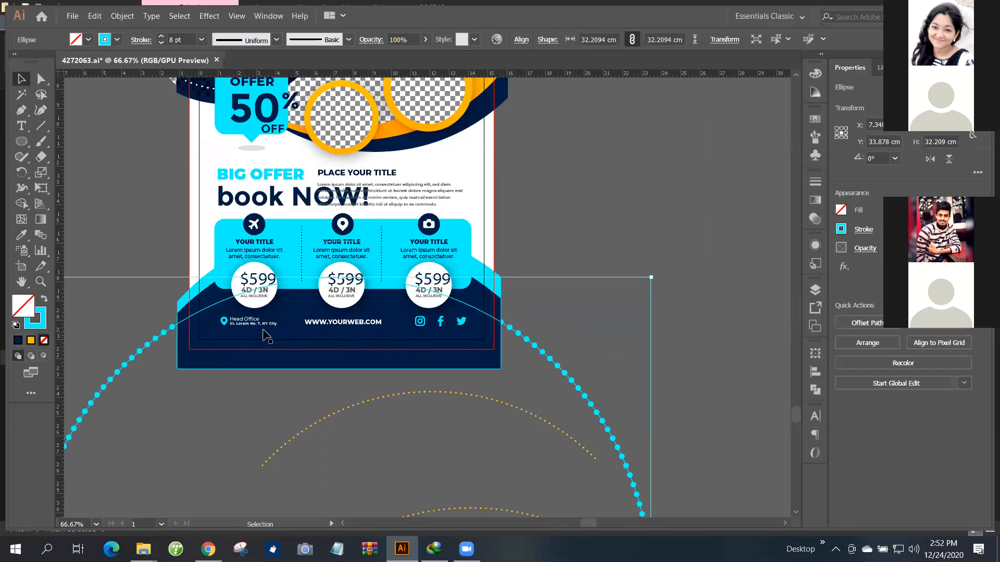
# Bring the cyan dotted circle forward one level in the stacking order and deselect it.
pyautogui.scroll(1, 308, 338)
pyautogui.scroll(1, 314, 342)
pyautogui.scroll(2, 314, 344)
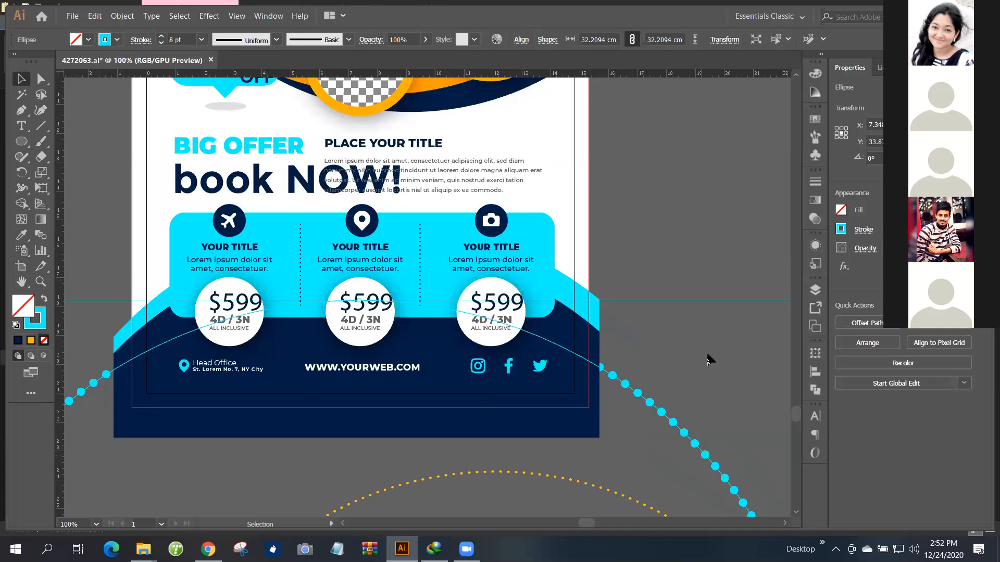
pyautogui.click(676, 403)
pyautogui.click(672, 421)
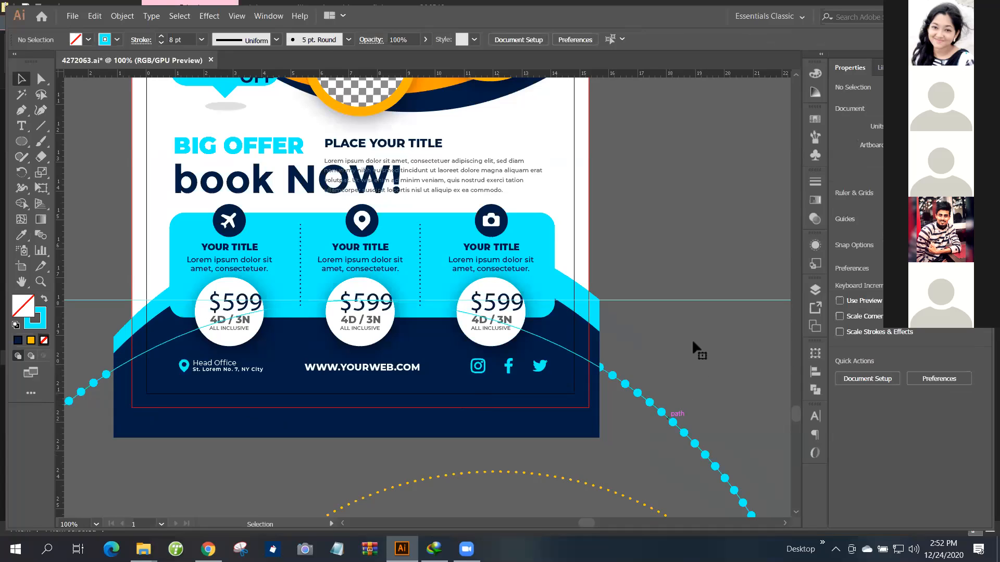
pyautogui.rightClick(692, 340)
pyautogui.moveTo(749, 284)
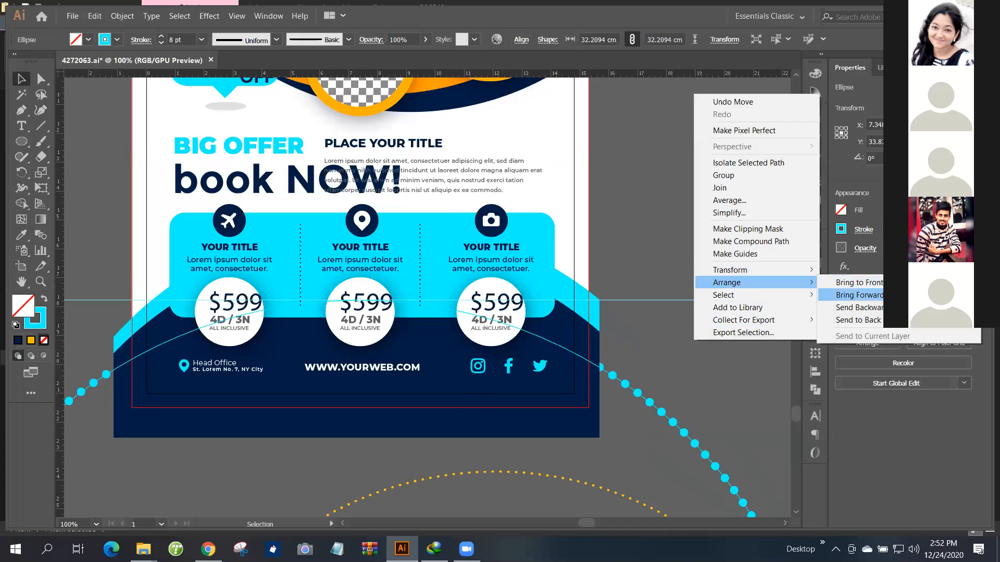
pyautogui.click(875, 294)
pyautogui.click(717, 320)
# Bring the cyan dotted circle forward two more levels towards the flyer's navy footer and deselect it.
pyautogui.click(656, 409)
pyautogui.rightClick(693, 341)
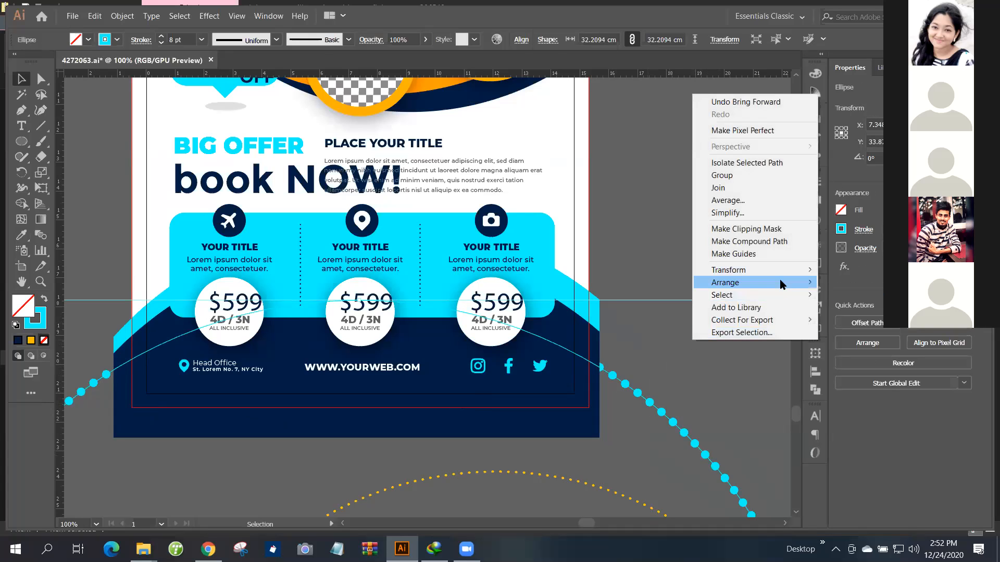
pyautogui.moveTo(782, 284)
pyautogui.click(836, 294)
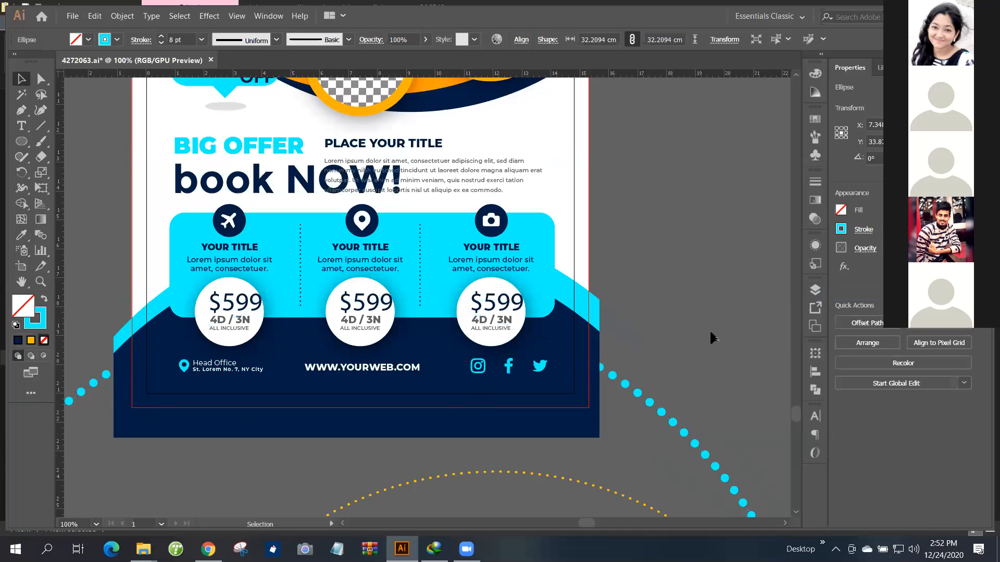
pyautogui.rightClick(704, 361)
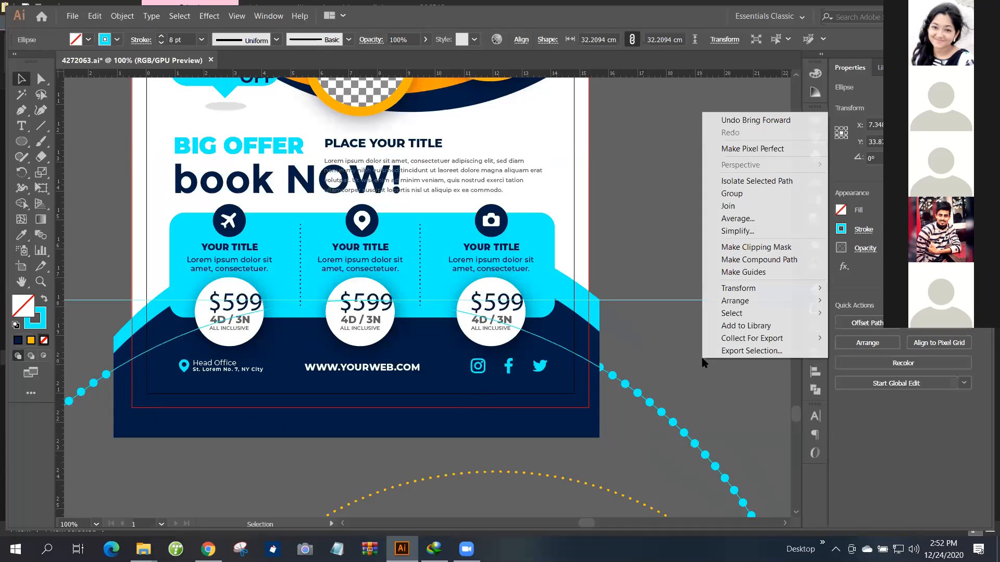
pyautogui.moveTo(776, 302)
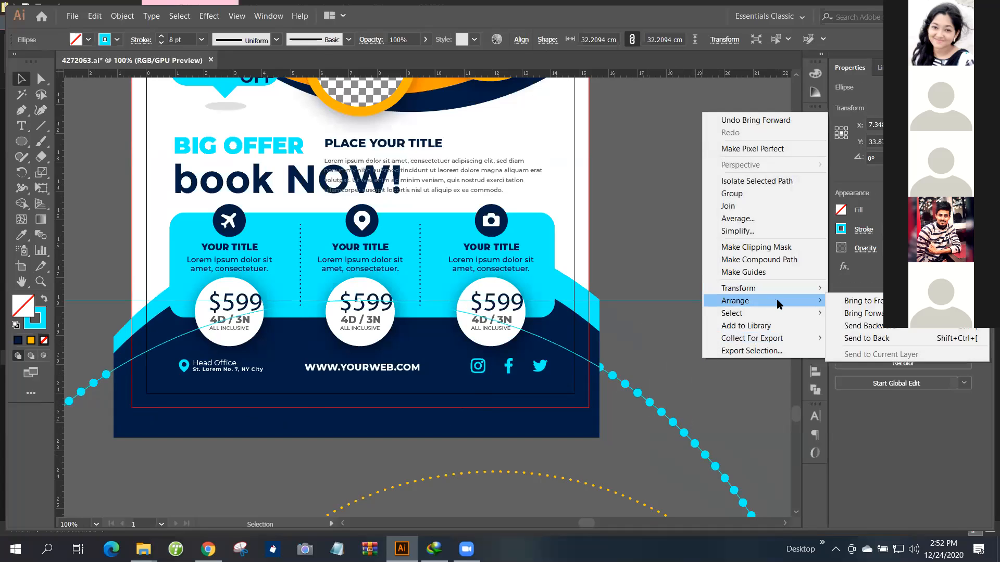
pyautogui.click(886, 314)
pyautogui.click(738, 246)
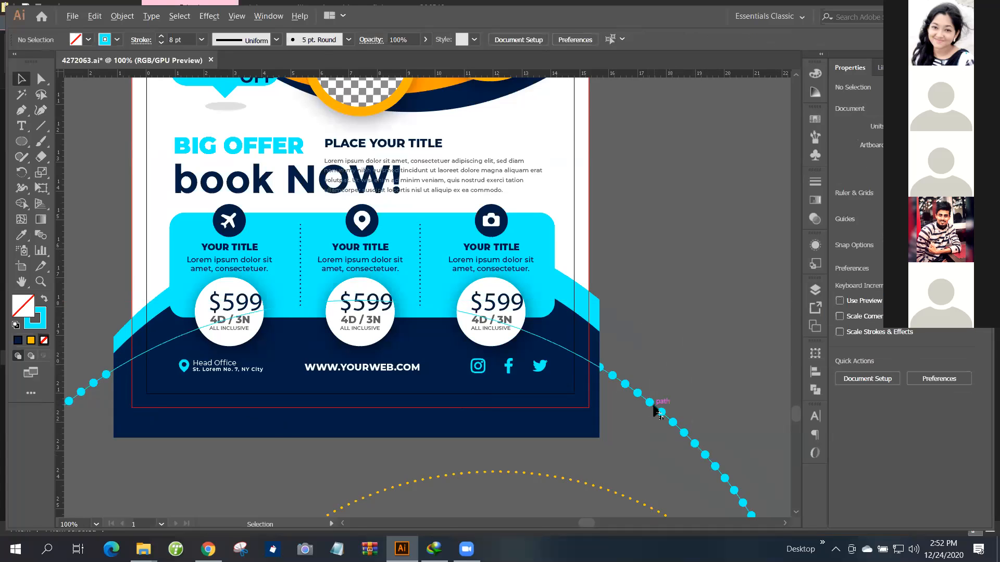
# Try to send the cyan dotted circle and the navy footer shape to the back together, and undo it.
pyautogui.scroll(-2, 658, 413)
pyautogui.scroll(-5, 599, 429)
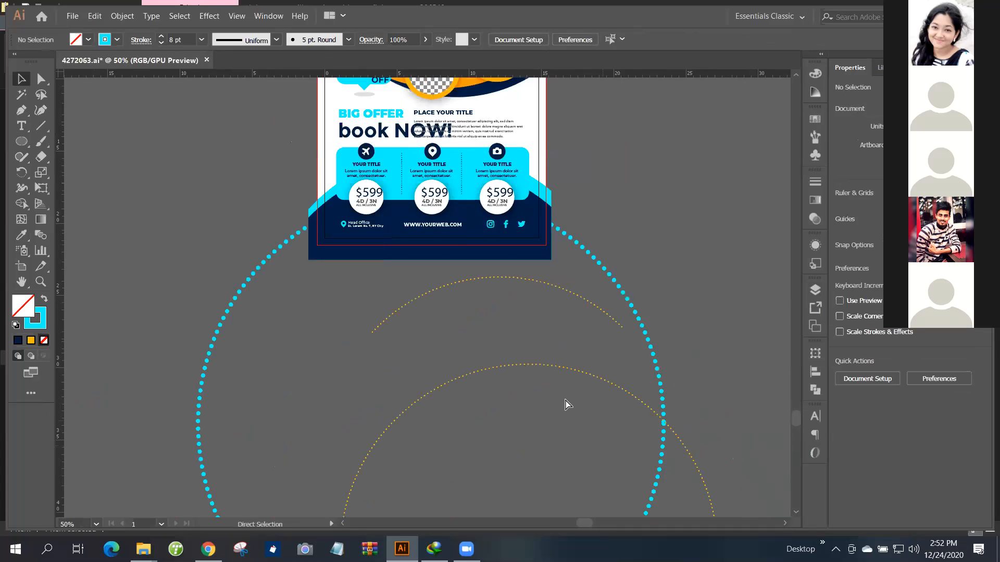
pyautogui.click(618, 286)
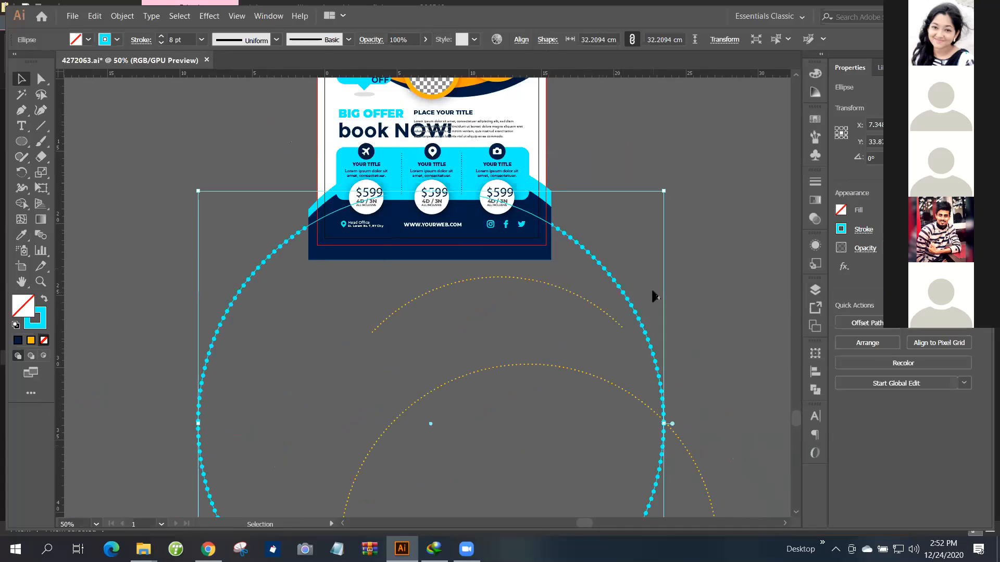
pyautogui.scroll(3, 653, 292)
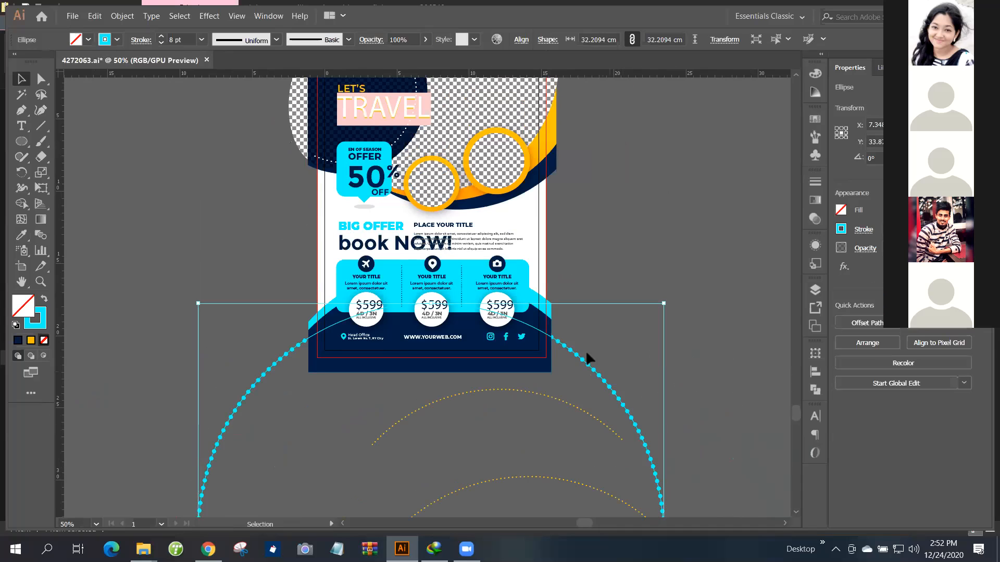
pyautogui.scroll(2, 398, 364)
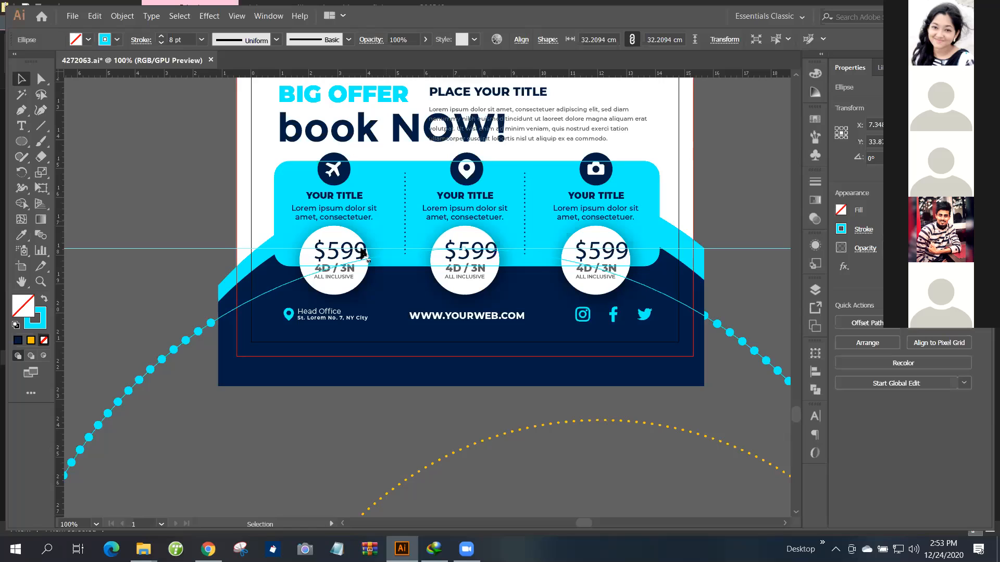
pyautogui.keyDown('shift'); pyautogui.click(242, 374); pyautogui.keyUp('shift')
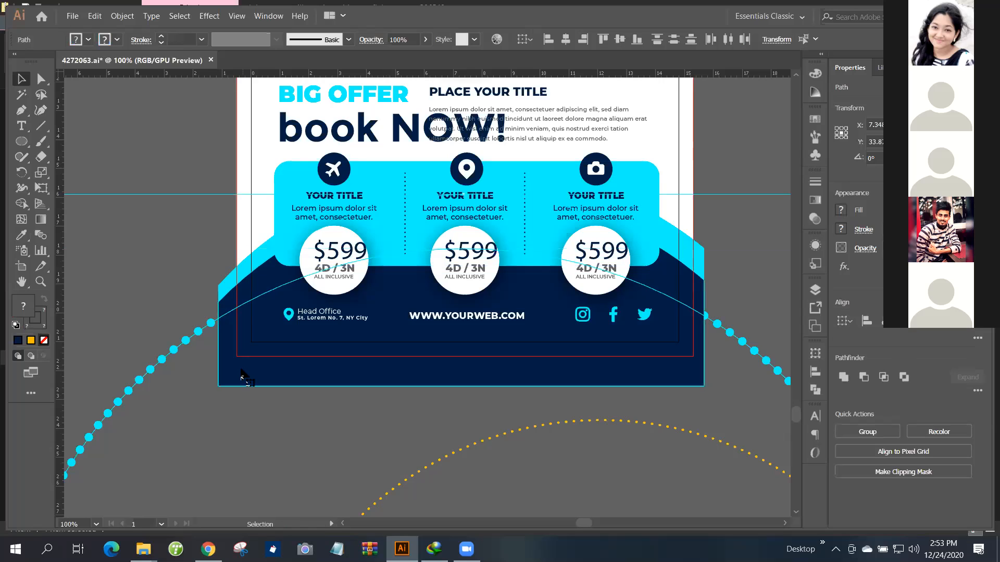
pyautogui.rightClick(463, 375)
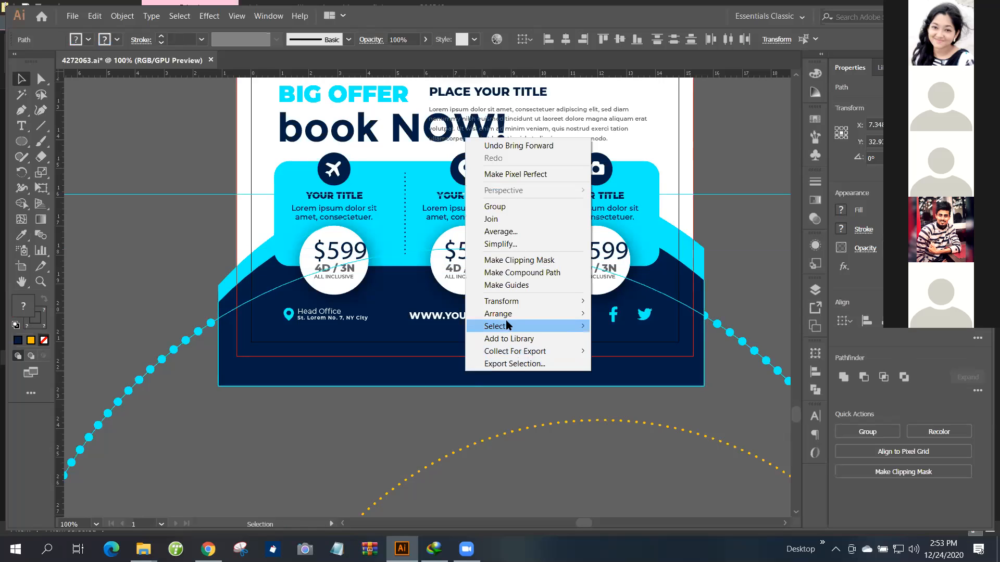
pyautogui.moveTo(512, 317)
pyautogui.click(655, 353)
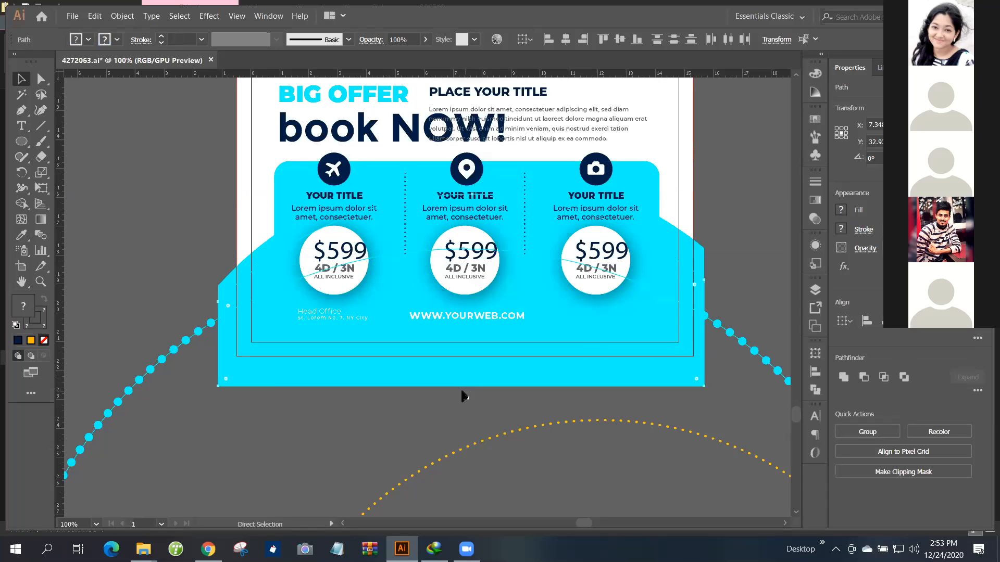
pyautogui.hotkey('ctrl', 'z')
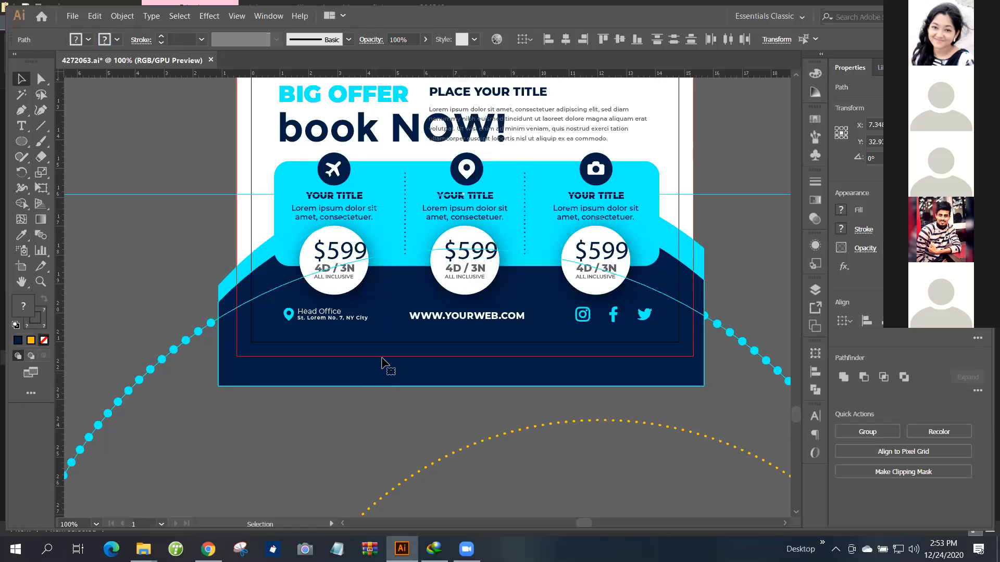
# Try to send the flyer's navy footer shape to the back on its own.
pyautogui.click(244, 383)
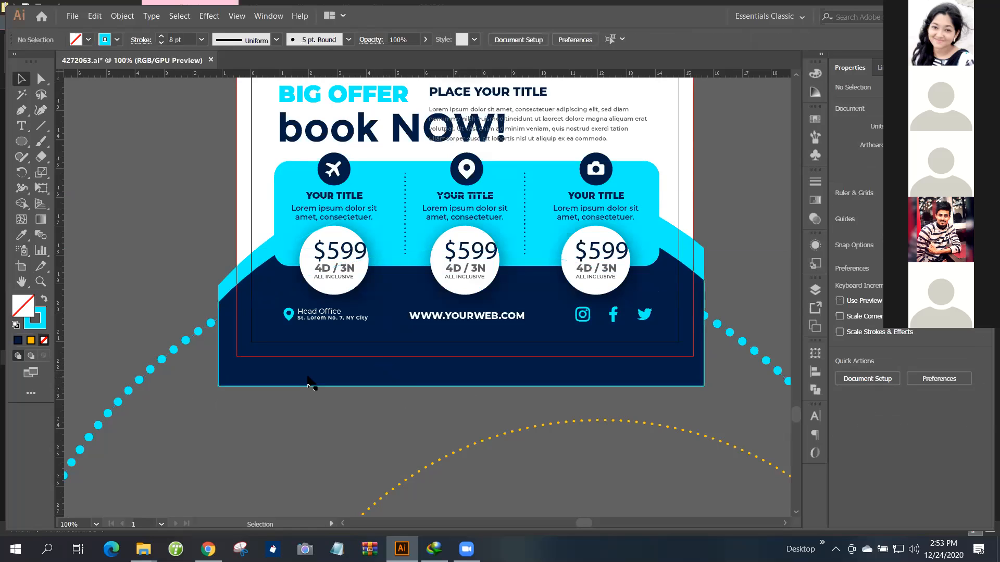
pyautogui.rightClick(467, 371)
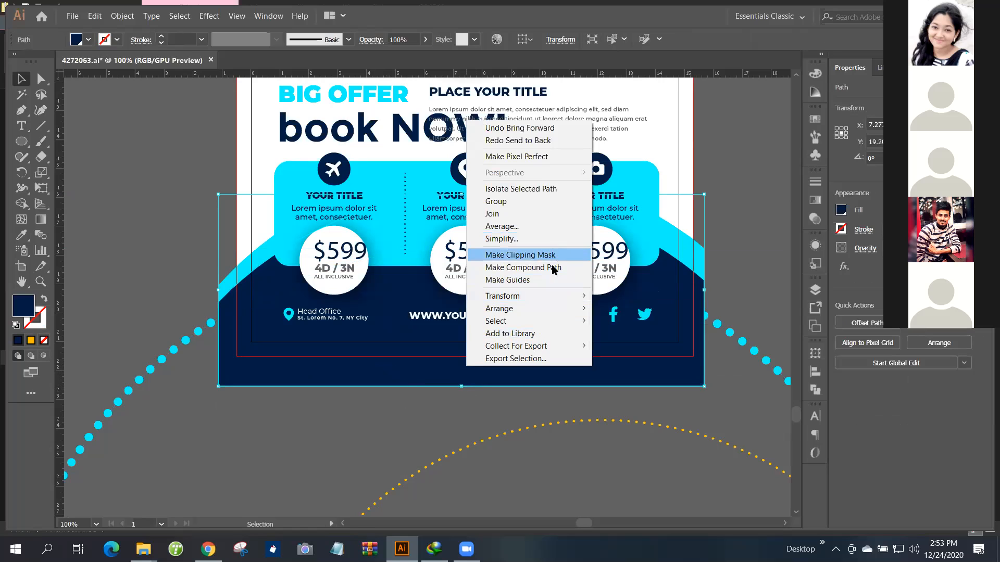
pyautogui.moveTo(583, 309)
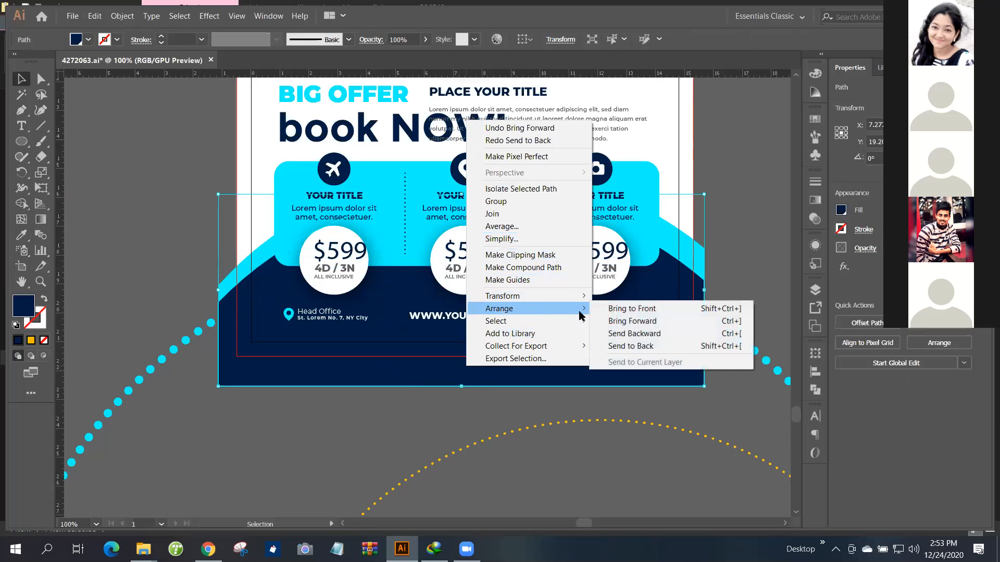
pyautogui.click(689, 345)
# Try to send the navy footer shape and the cyan band above it to the back together, and undo it.
pyautogui.keyDown('shift'); pyautogui.click(267, 326); pyautogui.keyUp('shift')
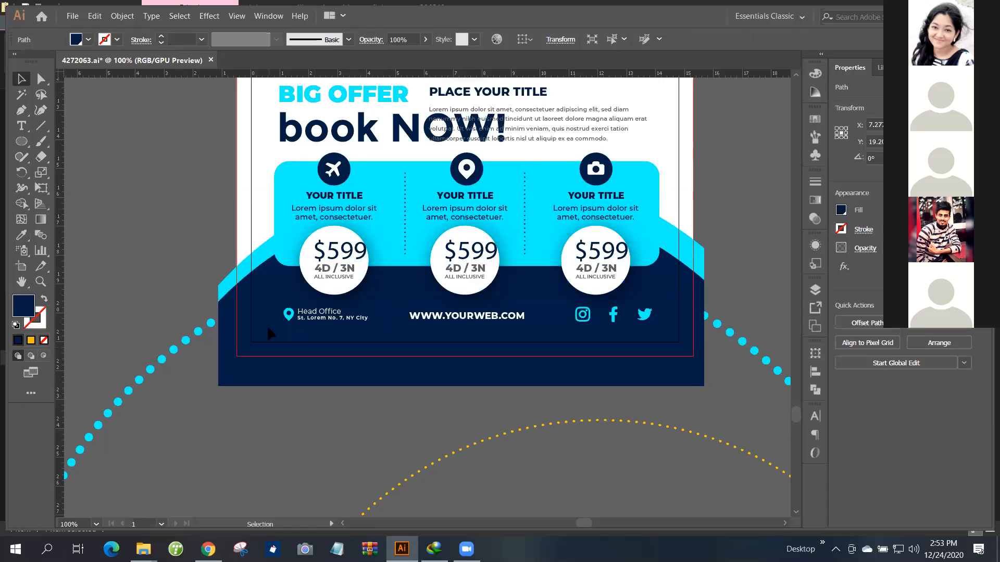
pyautogui.click(266, 315)
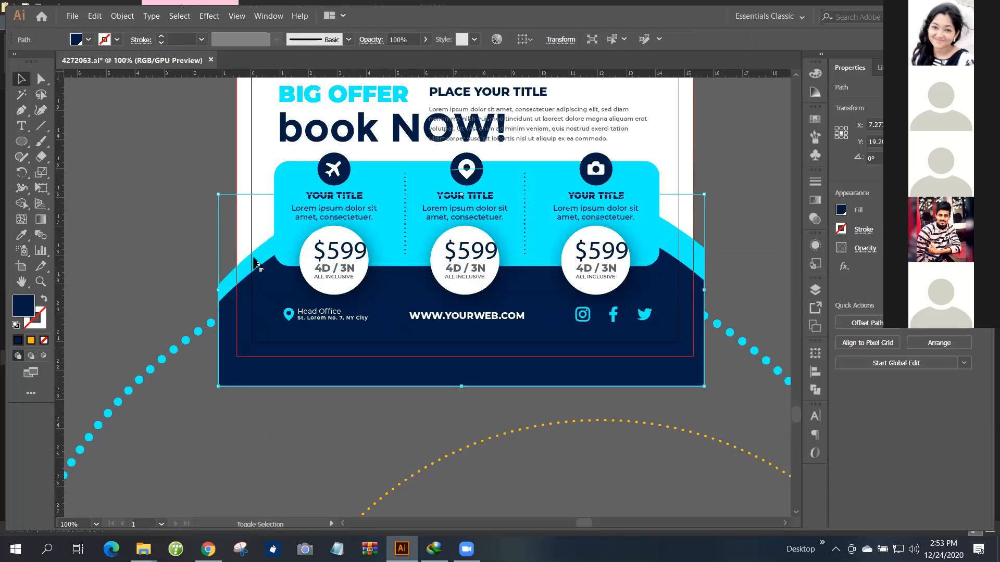
pyautogui.keyDown('shift'); pyautogui.click(255, 265); pyautogui.keyUp('shift')
pyautogui.rightClick(401, 341)
pyautogui.moveTo(461, 292)
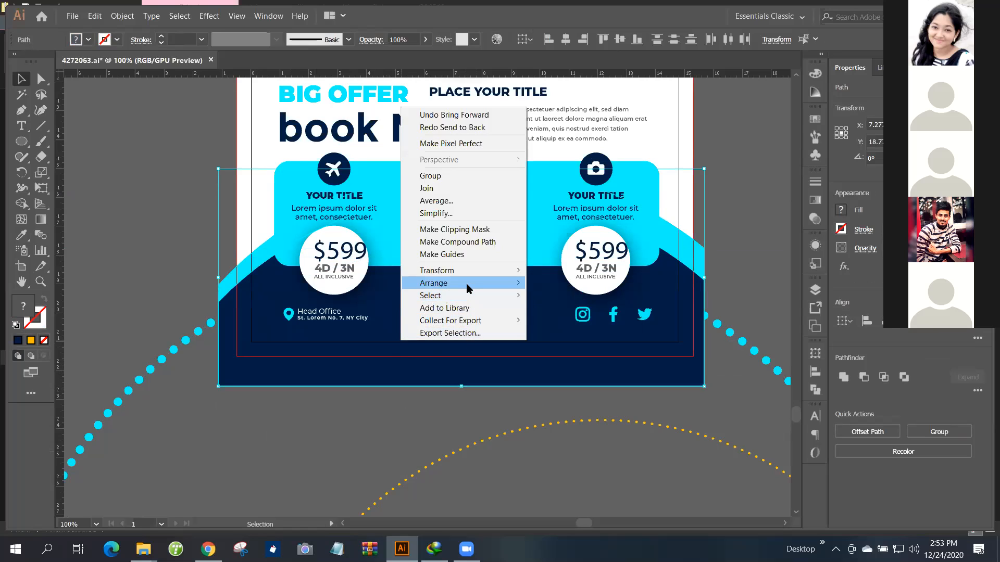
pyautogui.click(571, 320)
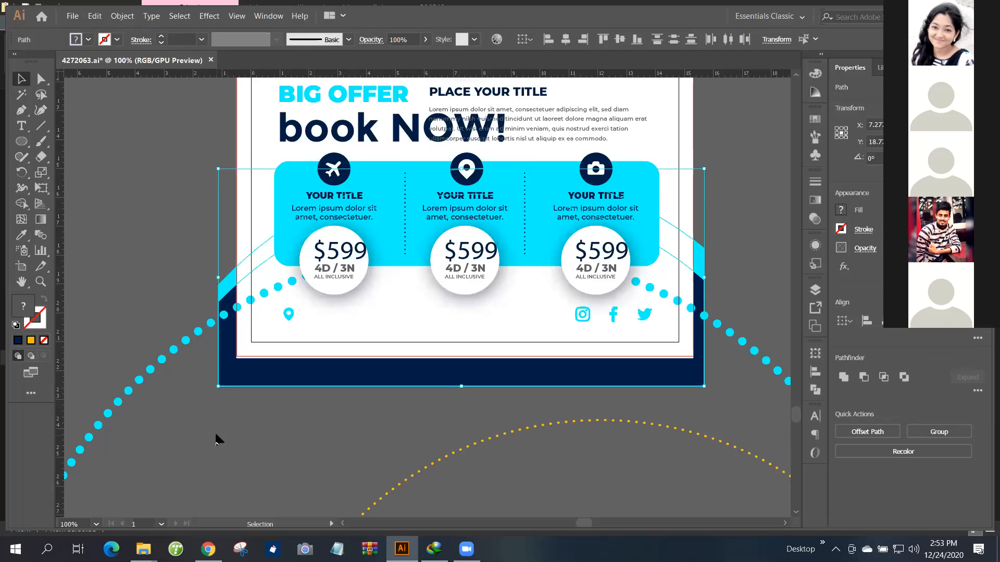
pyautogui.press('a')
pyautogui.press('v')
# Add the white page background to the selected footer shapes, send them all to the back beneath the dotted circle, and deselect.
pyautogui.keyDown('shift'); pyautogui.click(264, 215); pyautogui.keyUp('shift')
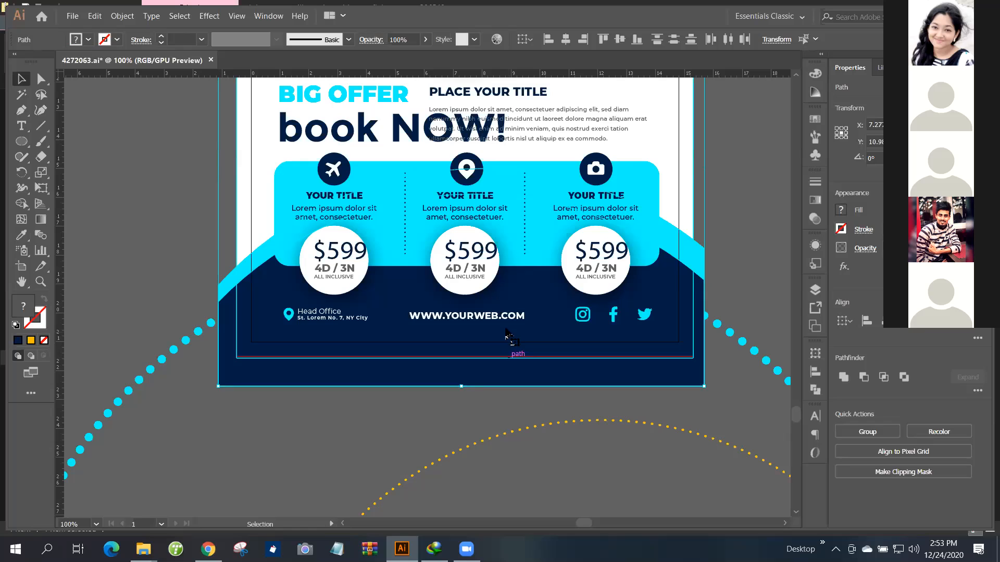
pyautogui.rightClick(506, 330)
pyautogui.moveTo(564, 269)
pyautogui.click(660, 308)
pyautogui.click(346, 434)
# Reduce the cyan dotted circle's stroke weight to 5 pt, set its dash gap to 10 pt, and deselect it.
pyautogui.scroll(-2, 367, 429)
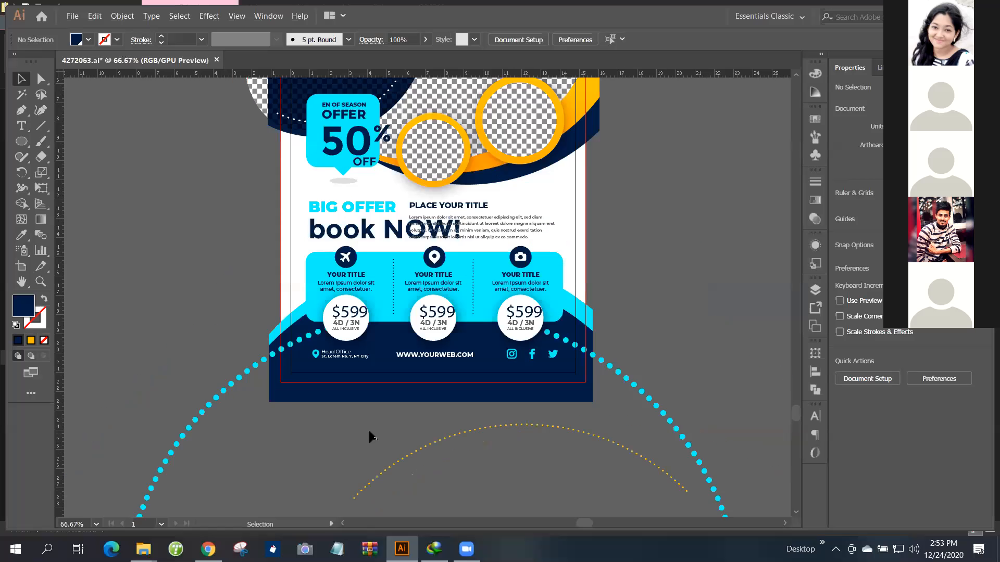
pyautogui.scroll(-1, 586, 389)
pyautogui.click(599, 395)
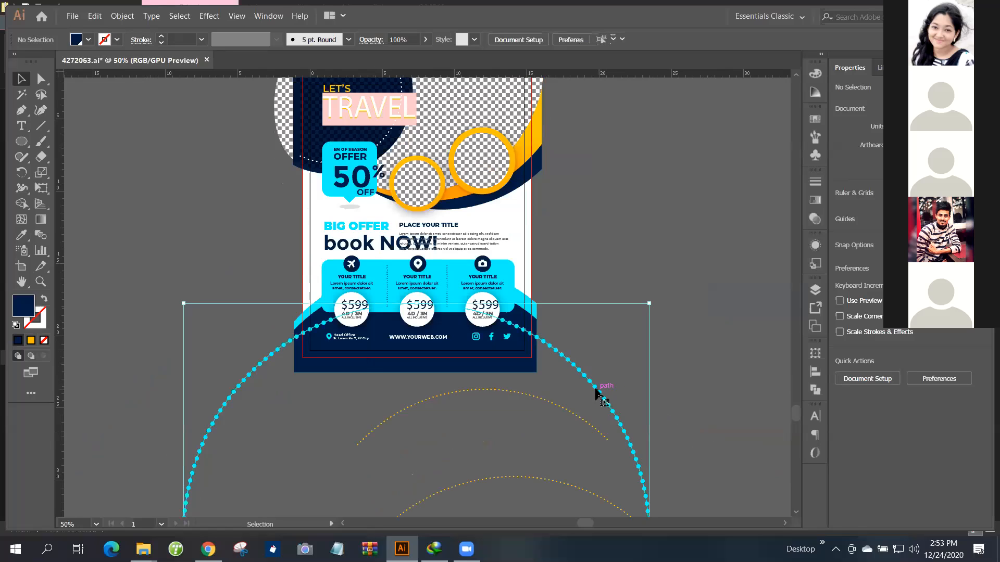
pyautogui.click(162, 44)
pyautogui.click(161, 43)
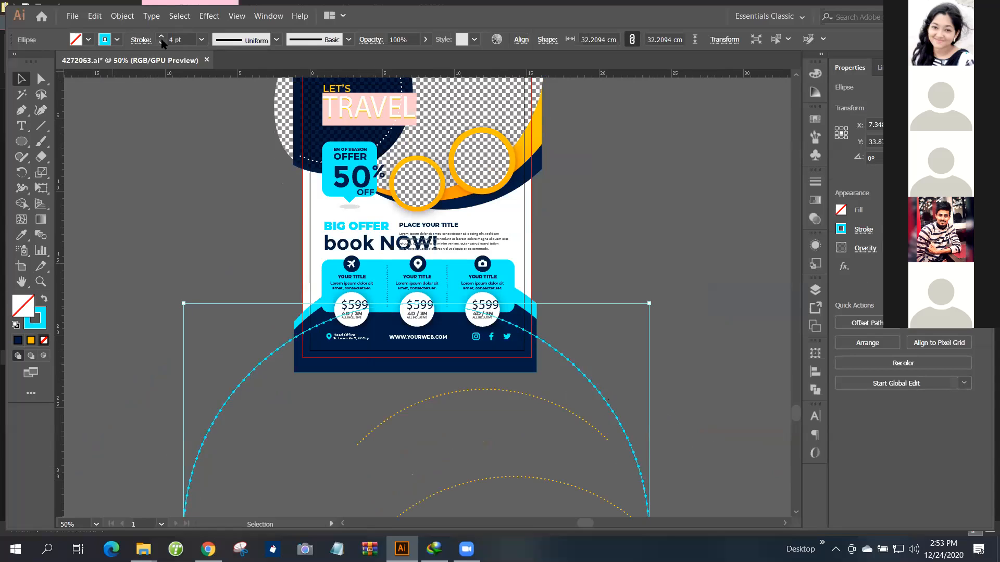
pyautogui.click(161, 37)
pyautogui.click(141, 40)
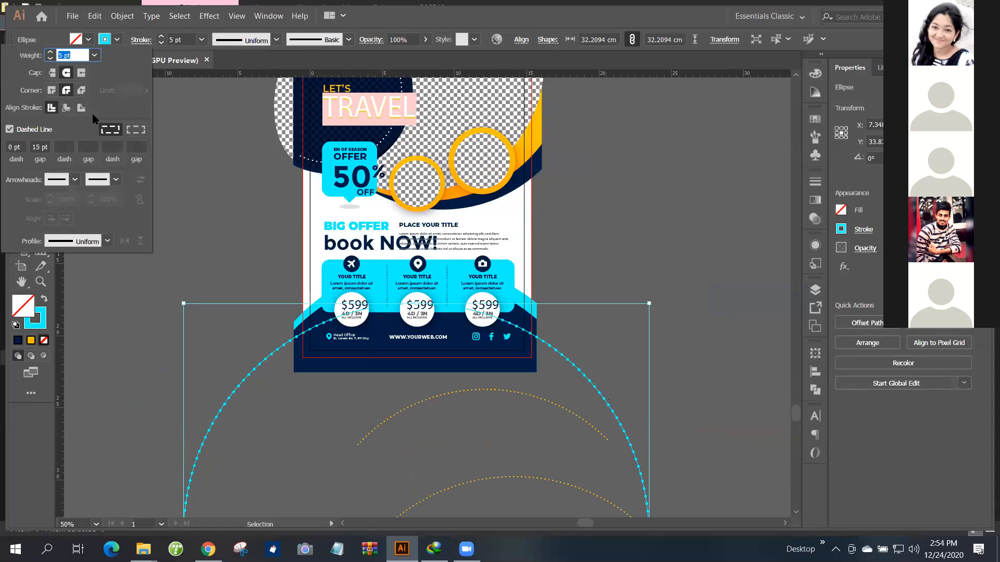
pyautogui.doubleClick(30, 141)
pyautogui.write('10')
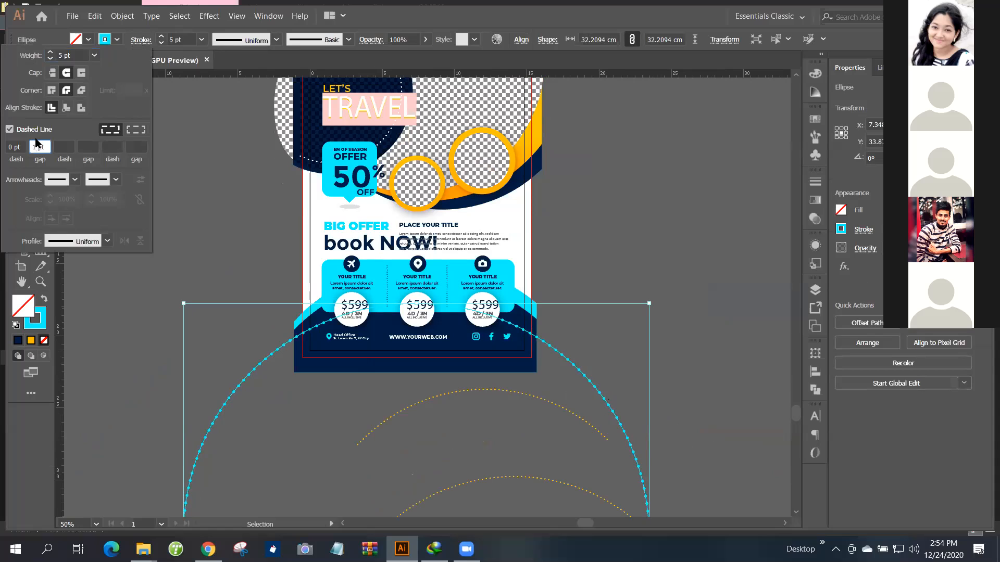
pyautogui.press('Return')
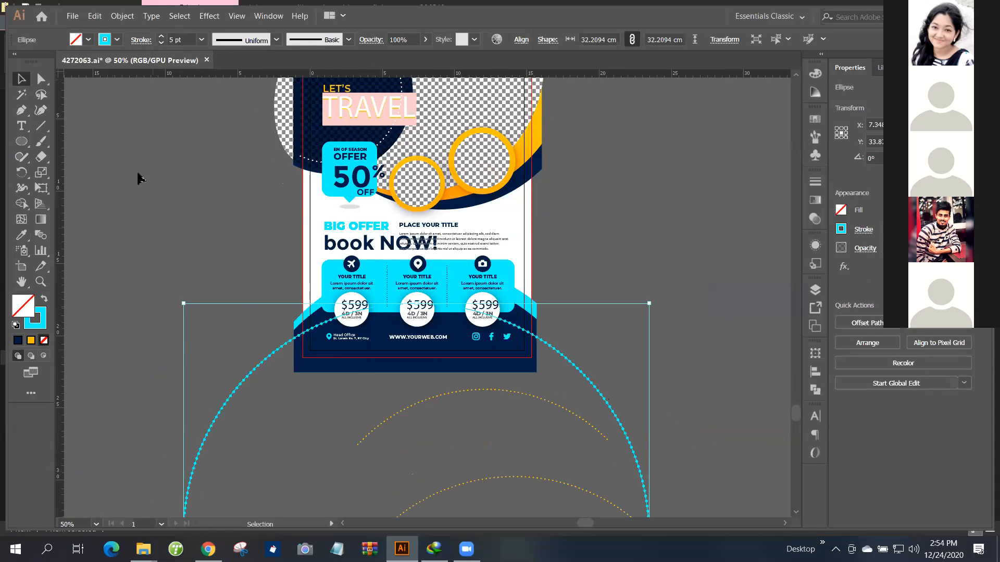
pyautogui.click(135, 198)
# Delete the yellow dotted arcs below the flyer.
pyautogui.scroll(-1, 519, 414)
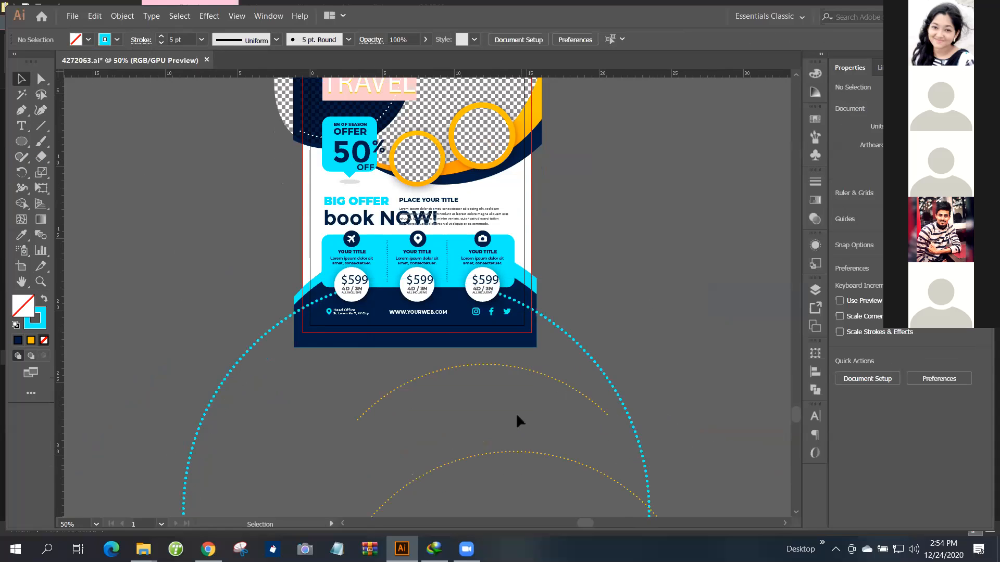
pyautogui.scroll(2, 436, 378)
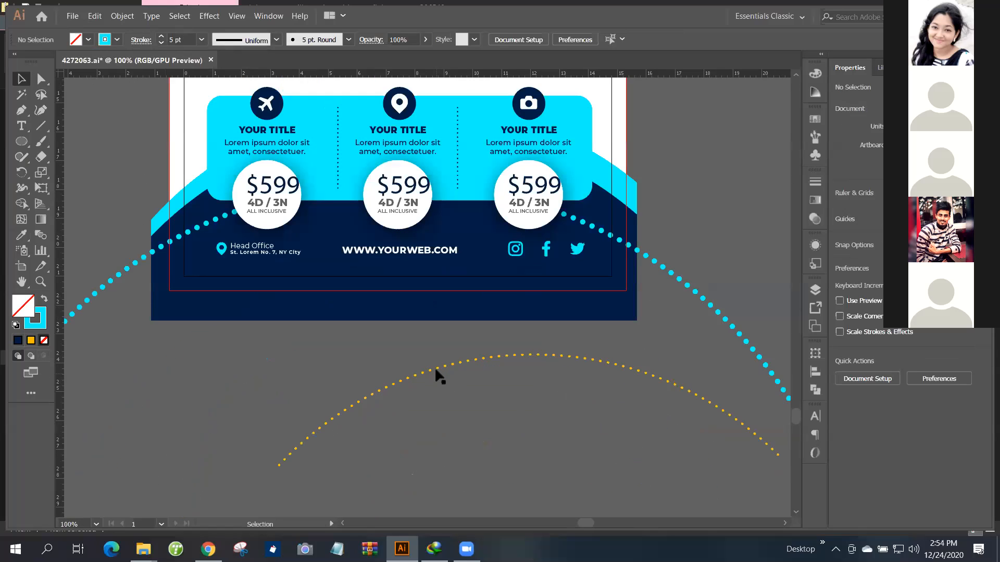
pyautogui.scroll(2, 435, 368)
pyautogui.scroll(-1, 436, 373)
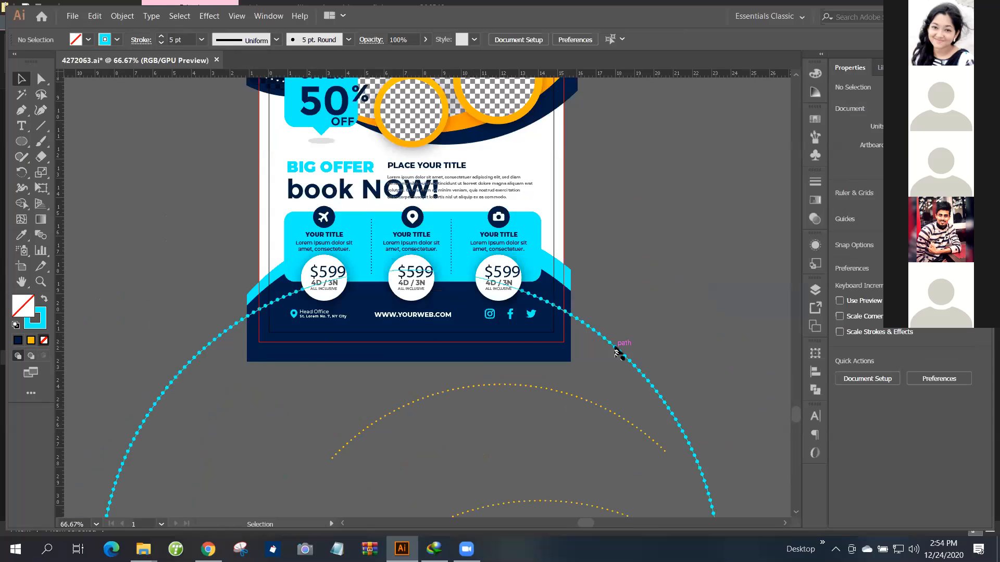
pyautogui.scroll(3, 618, 354)
pyautogui.scroll(-8, 645, 307)
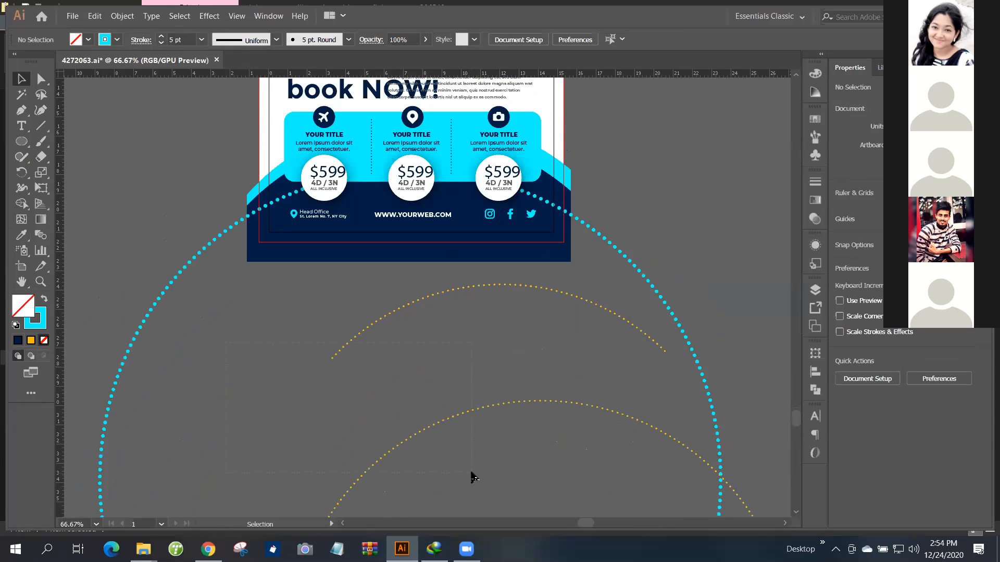
pyautogui.click(473, 477)
pyautogui.press('Delete')
# Select the characters of the TRAVEL headline and search the font list for "mo".
pyautogui.scroll(4, 632, 395)
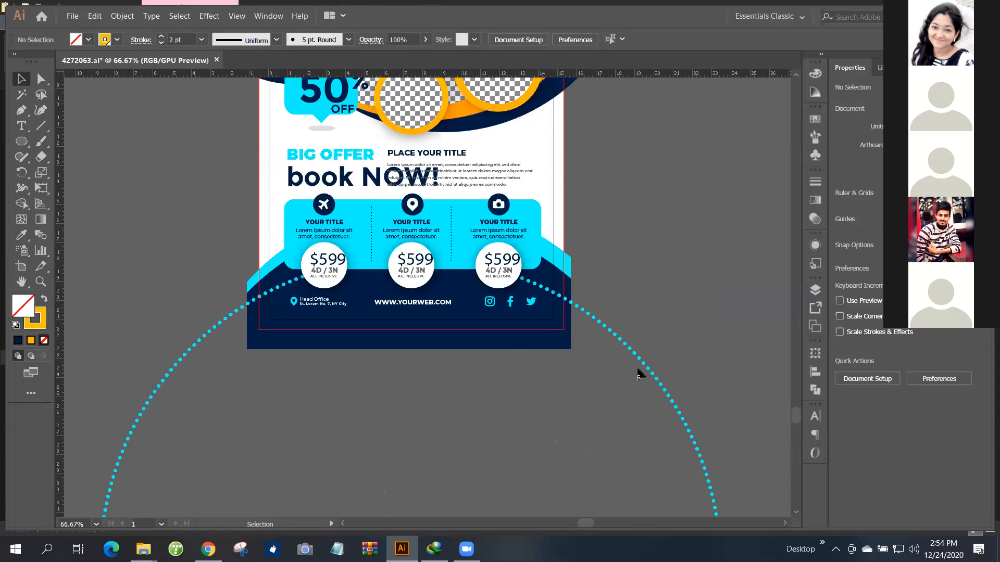
pyautogui.scroll(12, 638, 365)
pyautogui.scroll(-3, 581, 359)
pyautogui.scroll(2, 474, 353)
pyautogui.click(379, 267)
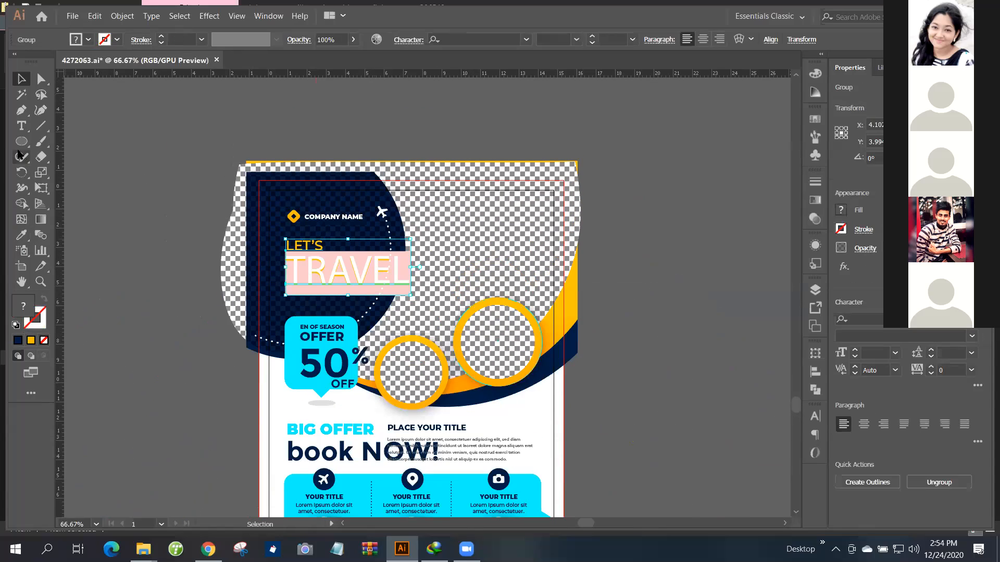
pyautogui.click(21, 125)
pyautogui.scroll(1, 295, 275)
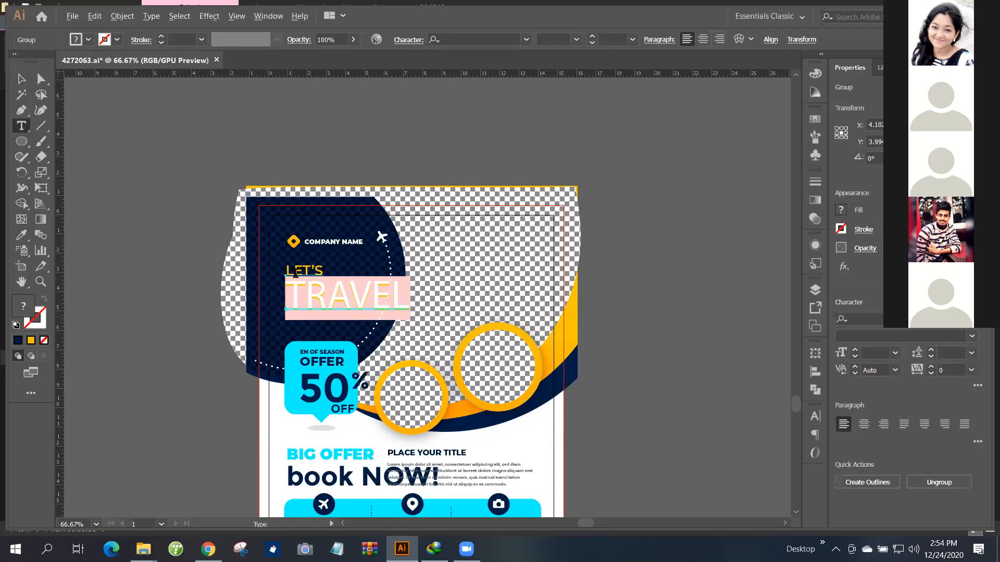
pyautogui.scroll(2, 296, 274)
pyautogui.moveTo(280, 244); pyautogui.dragTo(548, 269)
pyautogui.scroll(4, 508, 181)
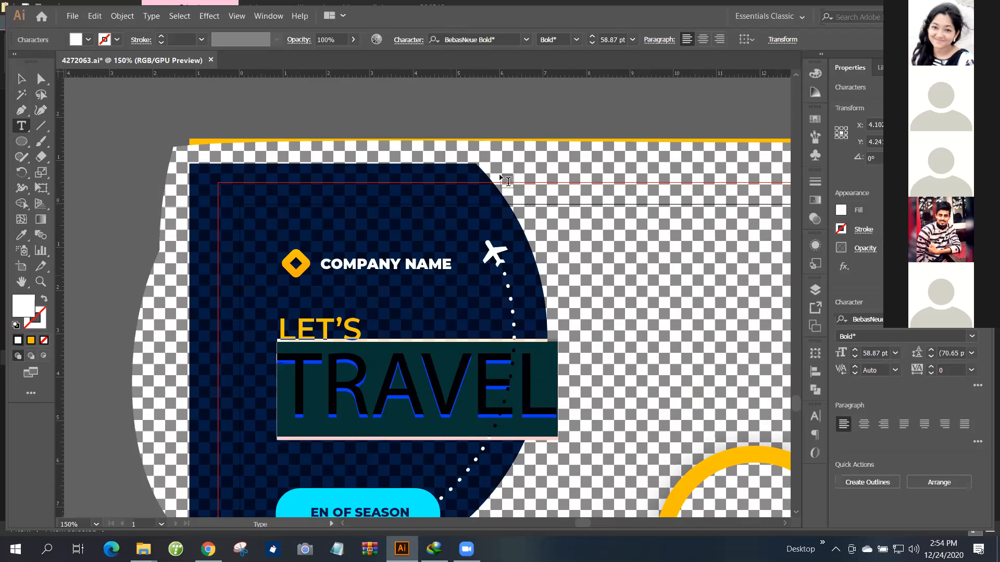
pyautogui.click(483, 39)
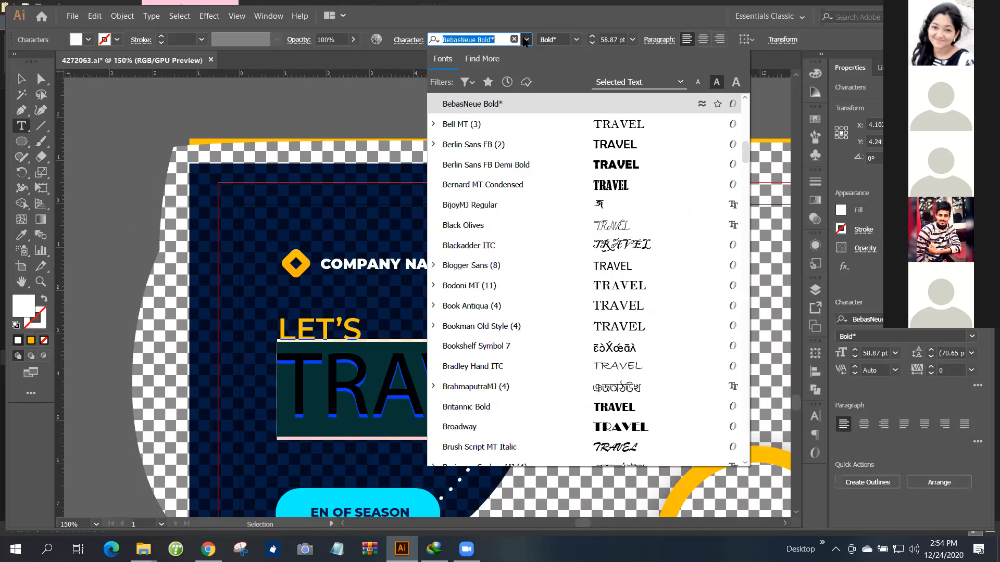
pyautogui.write('mo')
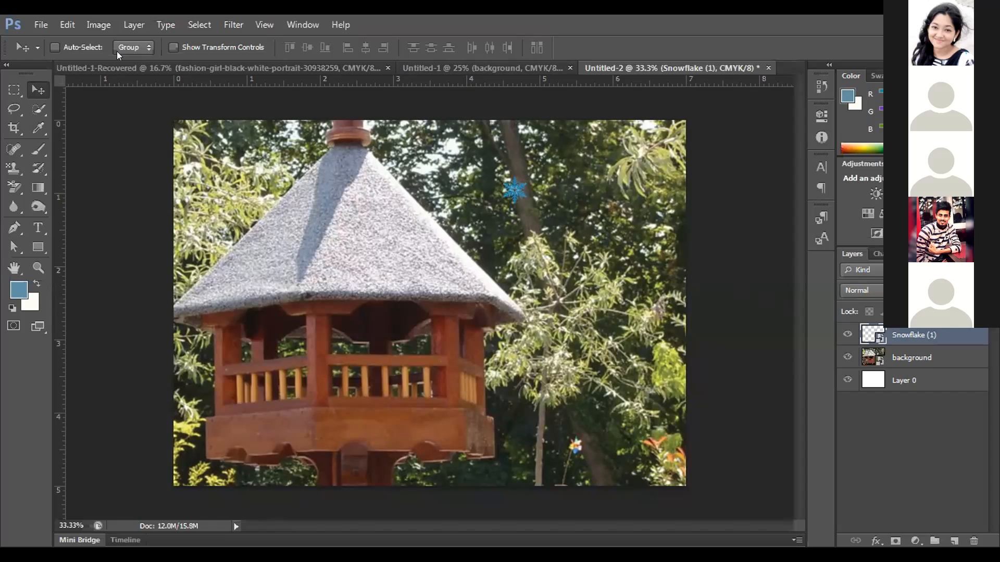
# Switch to Photoshop and examine which image adjustments are available for the Snowflake (1) and background layers.
pyautogui.hotkey('alt', 'i')
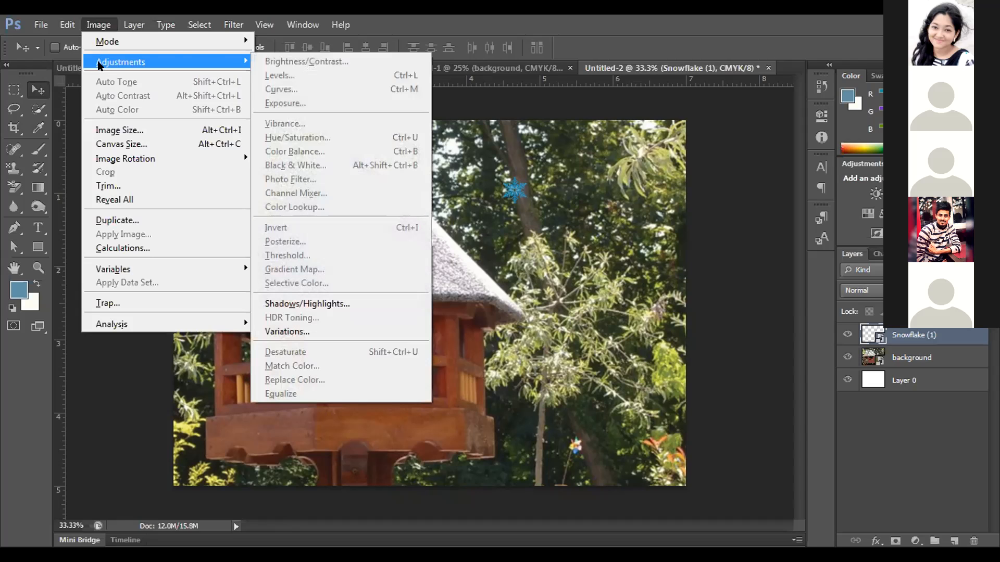
pyautogui.moveTo(247, 61)
pyautogui.click(102, 27)
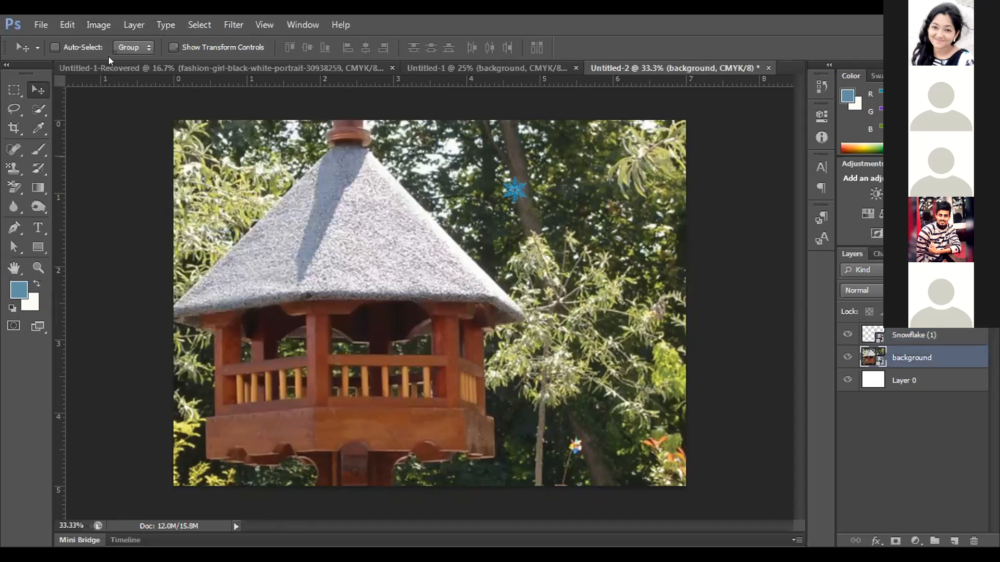
pyautogui.click(99, 25)
pyautogui.moveTo(111, 62)
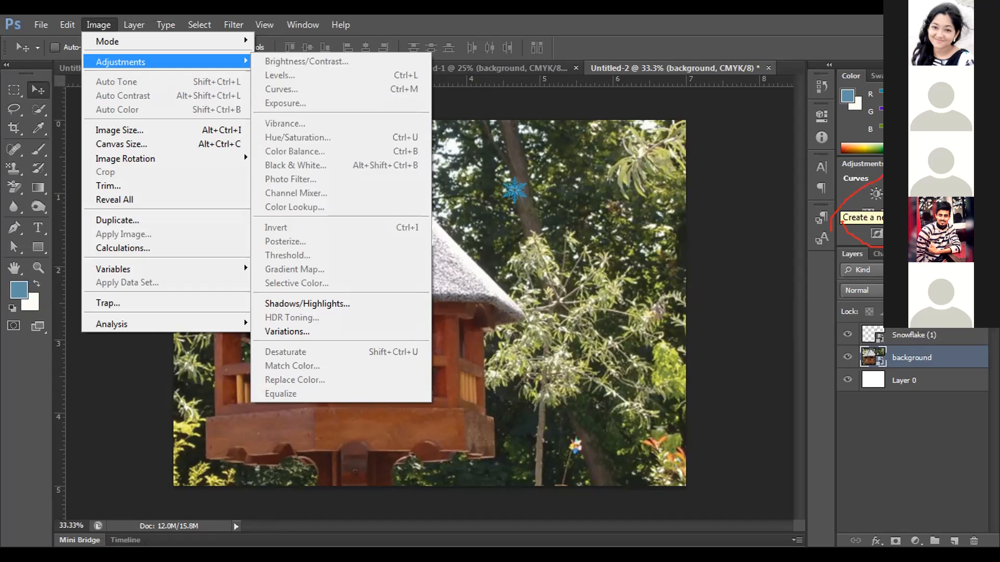
# Add a Curves and a Hue/Saturation adjustment layer above the background layer.
pyautogui.press('Escape')
pyautogui.click(912, 193)
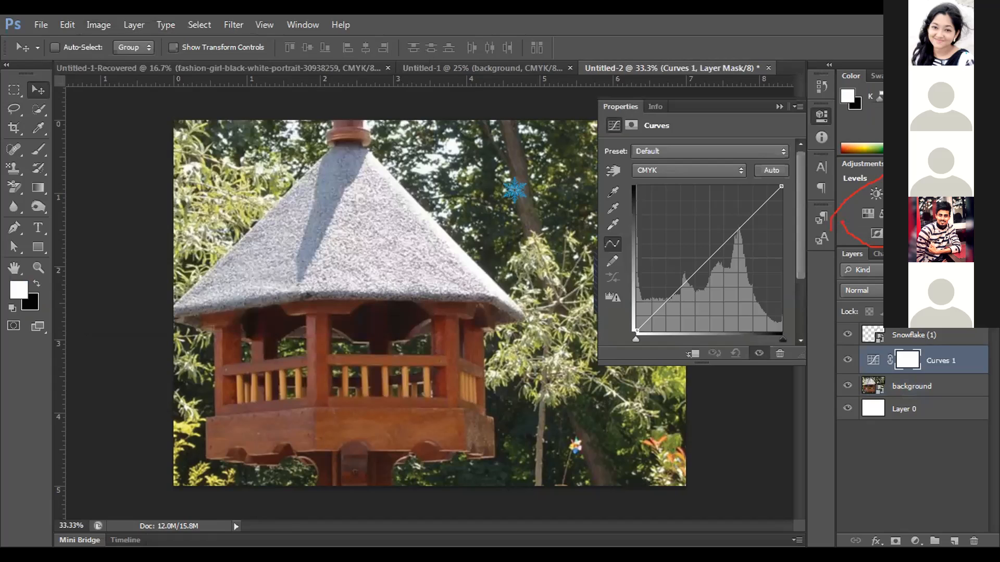
pyautogui.click(869, 215)
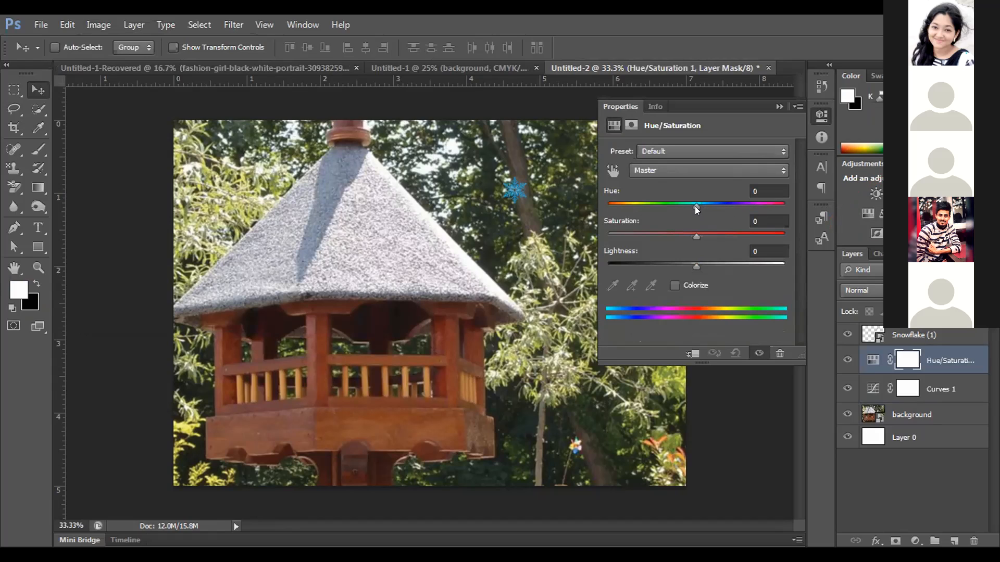
# Darken the photo to a lightness of -41 and shift its hue to +2 in the Hue/Saturation adjustment.
pyautogui.moveTo(696, 265); pyautogui.dragTo(658, 267)
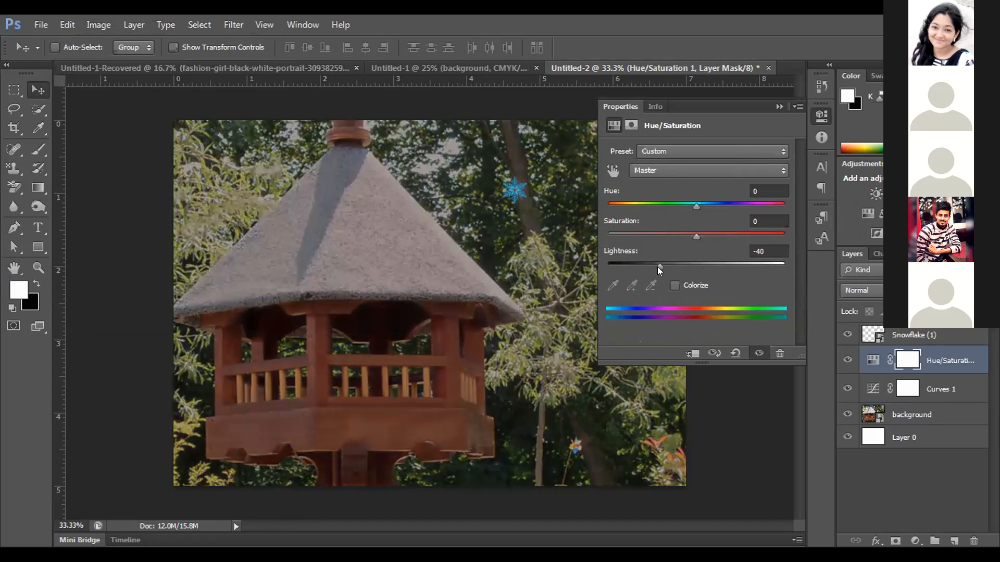
pyautogui.moveTo(658, 267); pyautogui.dragTo(657, 266)
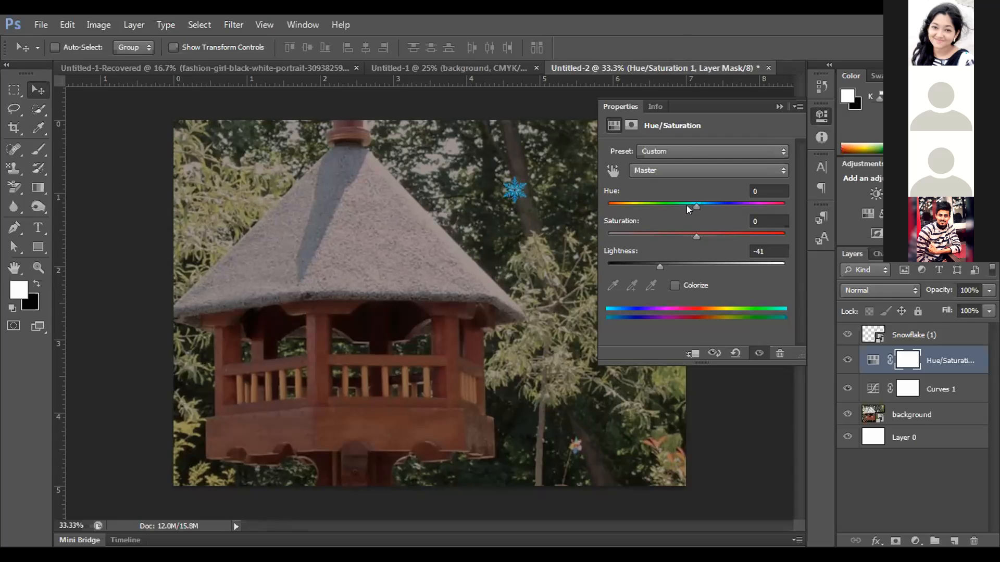
pyautogui.moveTo(693, 207); pyautogui.dragTo(730, 203)
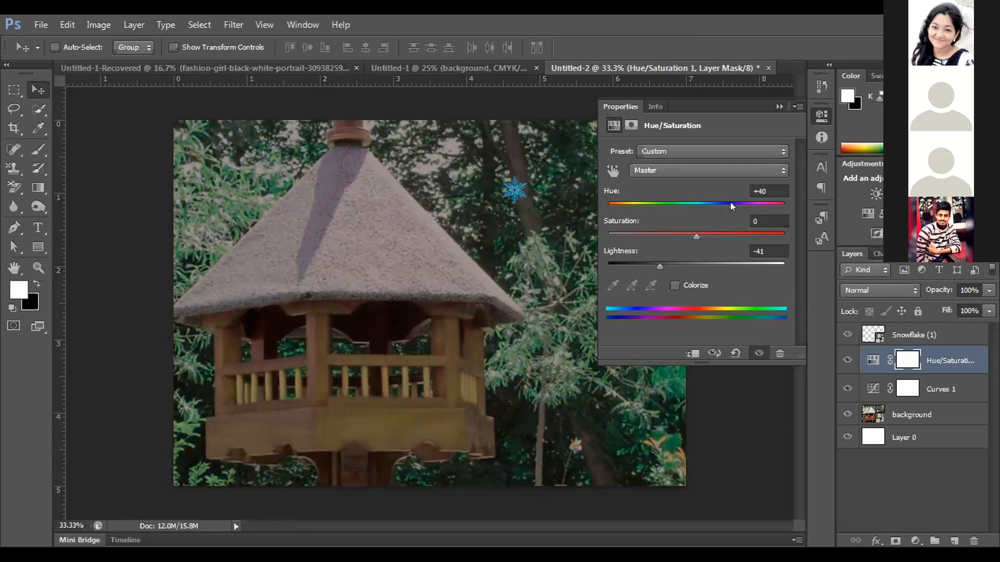
pyautogui.moveTo(730, 202); pyautogui.dragTo(699, 206)
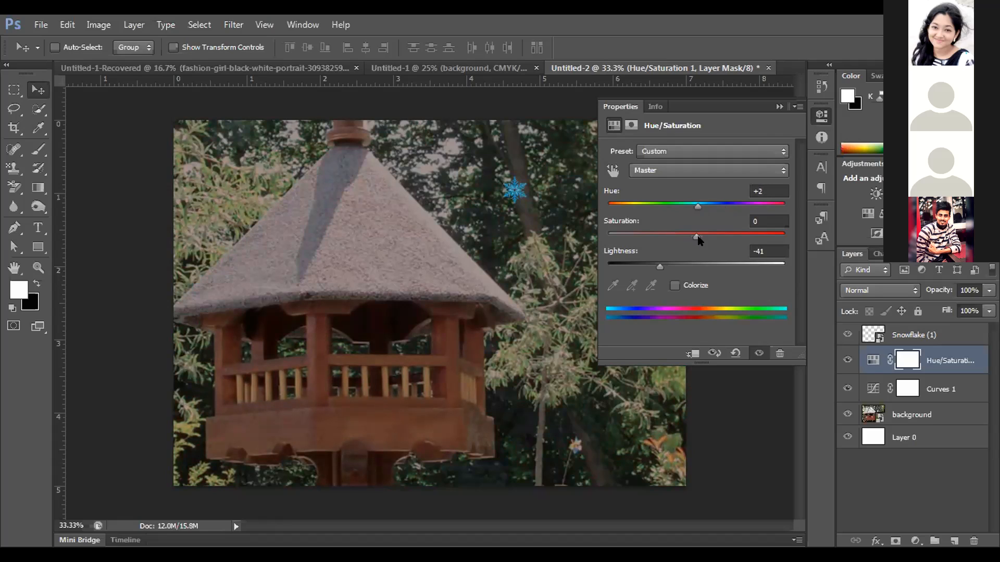
# Compare several saturation levels for the photo and desaturate it to -89.
pyautogui.moveTo(695, 232); pyautogui.dragTo(673, 237)
pyautogui.moveTo(673, 239); pyautogui.dragTo(649, 239)
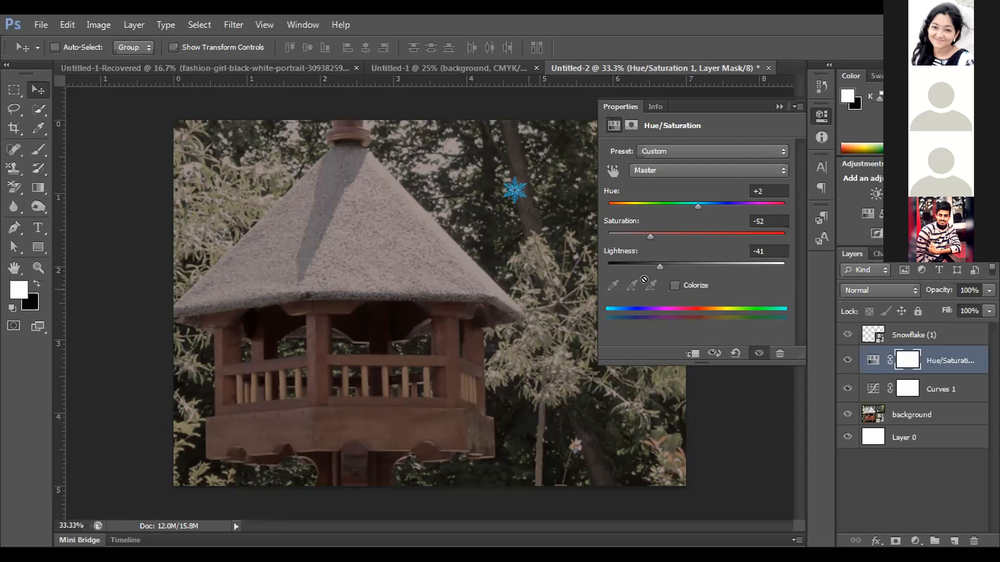
pyautogui.moveTo(646, 230); pyautogui.dragTo(680, 233)
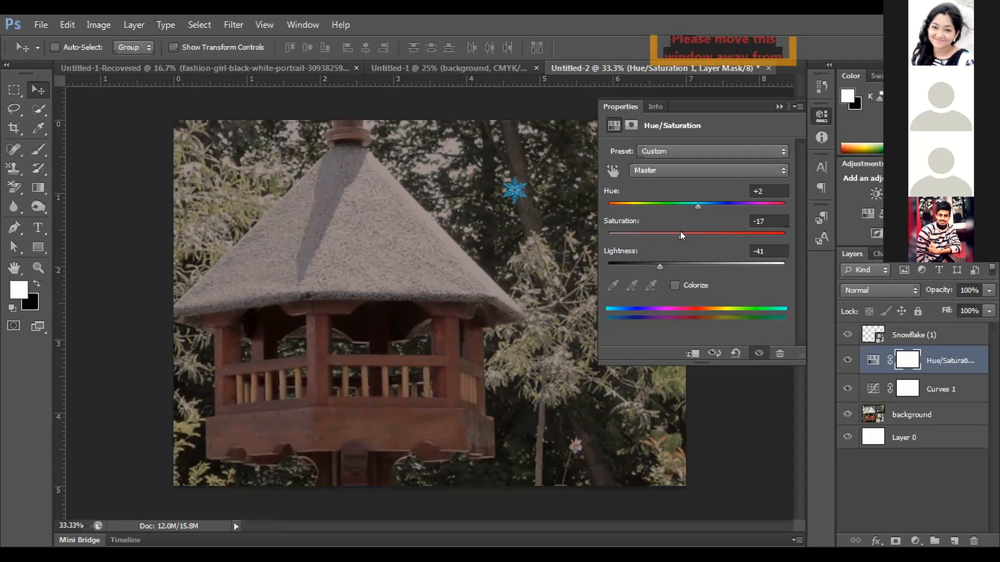
pyautogui.moveTo(680, 232); pyautogui.dragTo(640, 238)
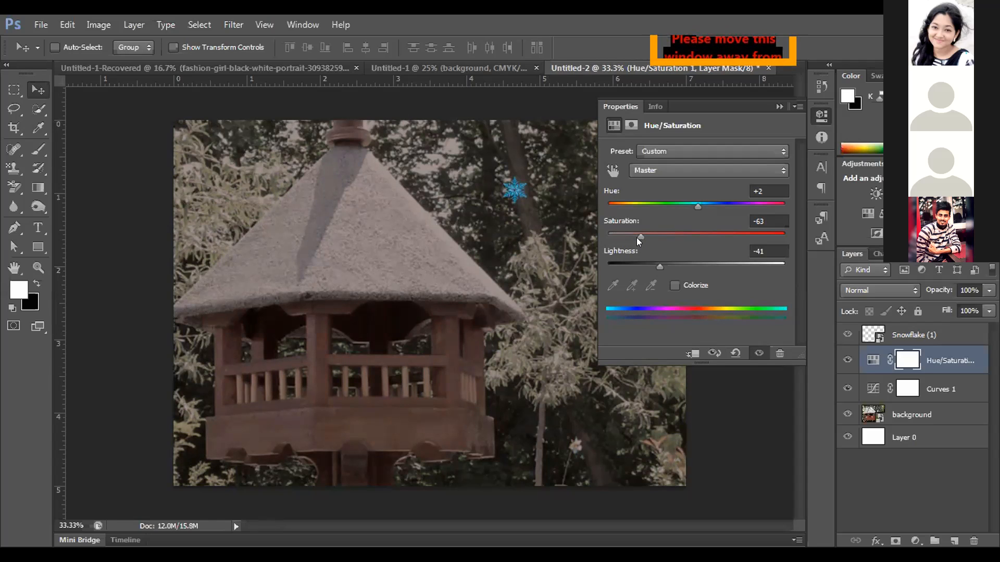
pyautogui.moveTo(627, 239); pyautogui.dragTo(619, 239)
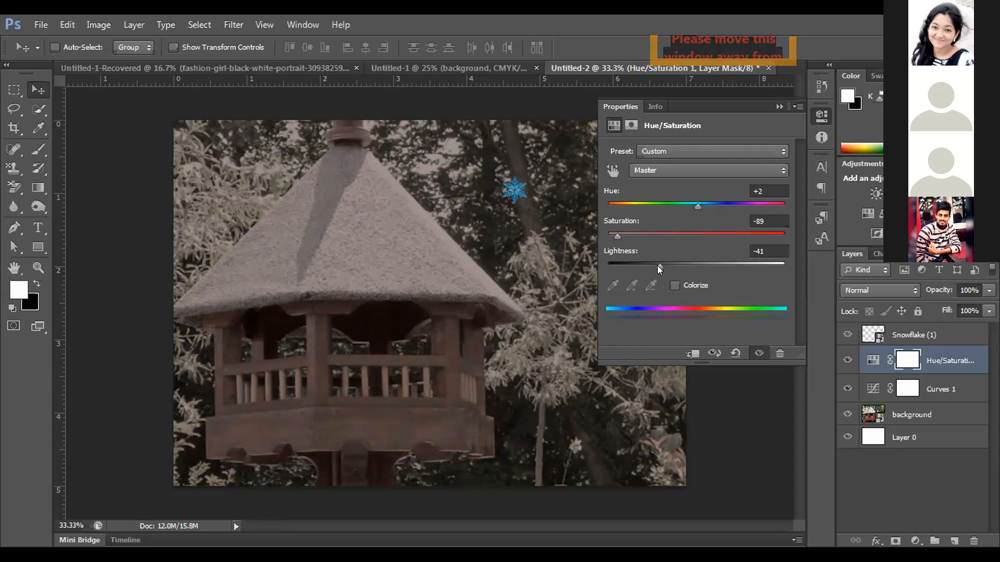
# Try lightness values of -34, -19 and -28 in the Hue/Saturation adjustment and darken the photo slightly again.
pyautogui.moveTo(661, 266); pyautogui.dragTo(664, 267)
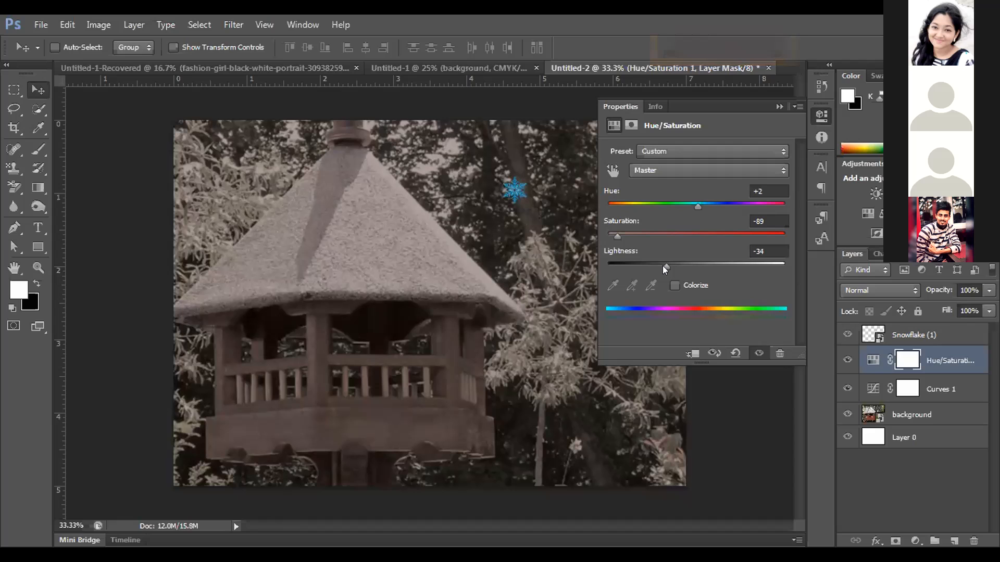
pyautogui.moveTo(669, 267); pyautogui.dragTo(680, 265)
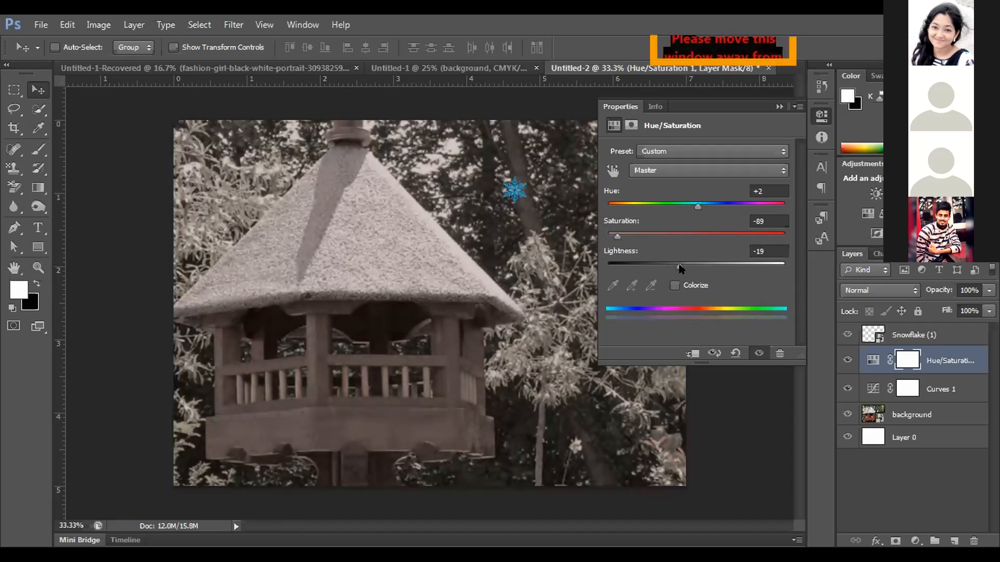
pyautogui.moveTo(679, 265); pyautogui.dragTo(672, 265)
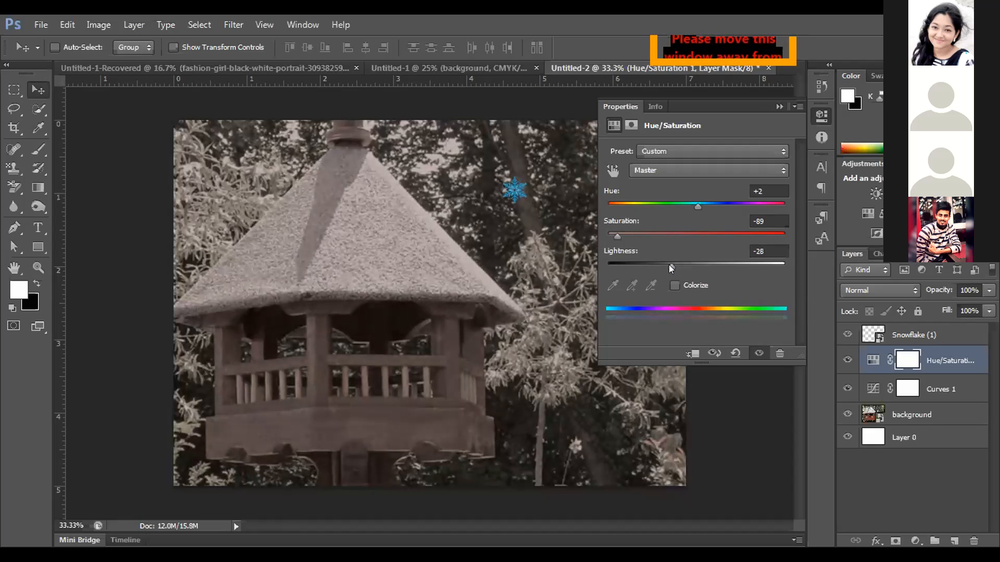
pyautogui.moveTo(669, 264); pyautogui.dragTo(660, 264)
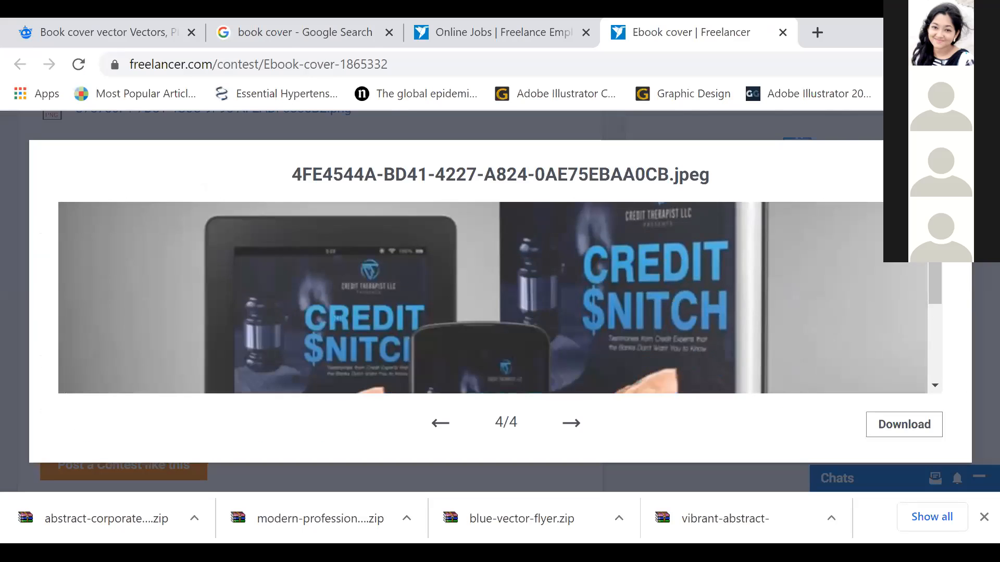
pyautogui.scroll(-1, 493, 298)
pyautogui.scroll(1, 493, 297)
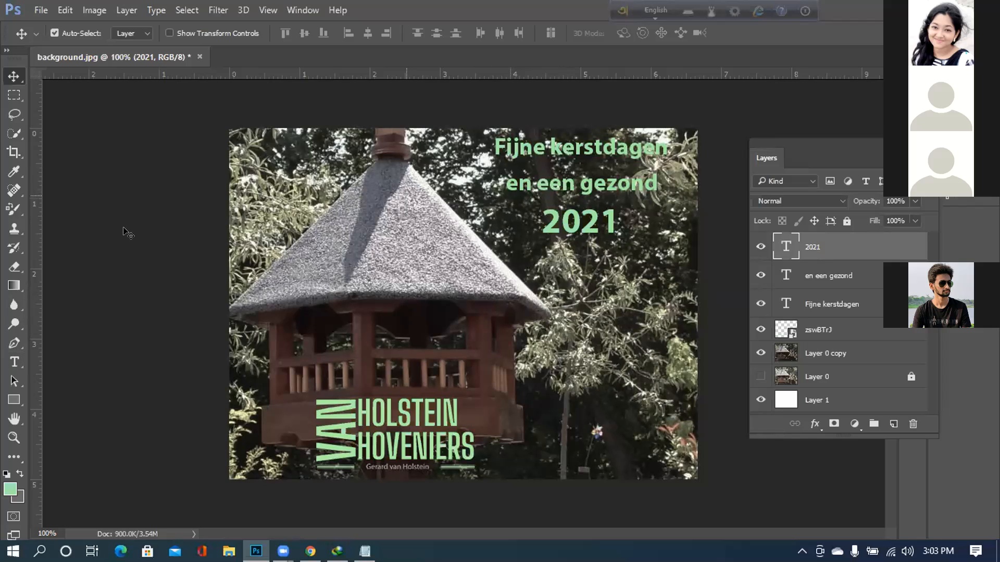
# Recolor the 2021 text in background.jpg to the near-white f4faf5.
pyautogui.click(14, 362)
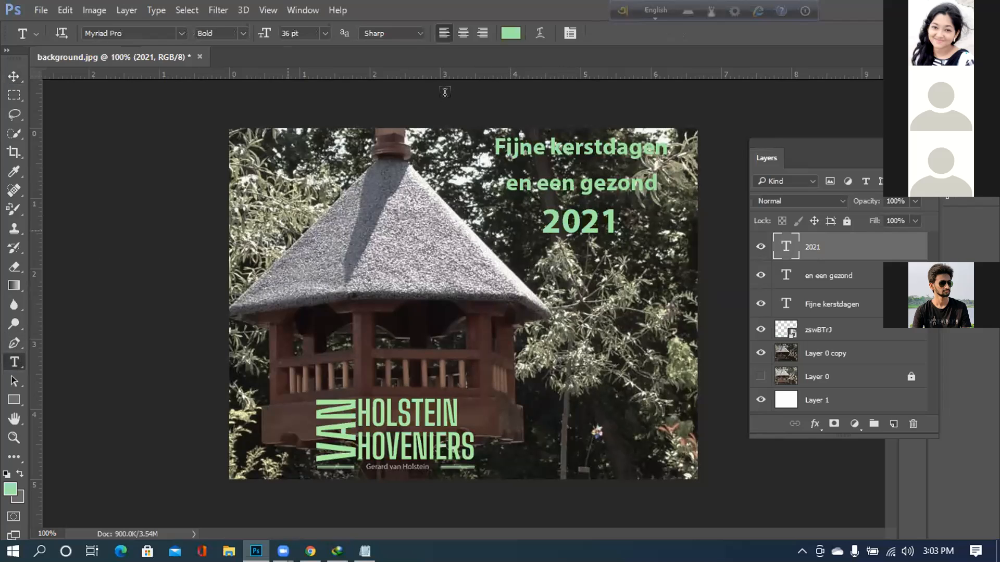
pyautogui.click(509, 33)
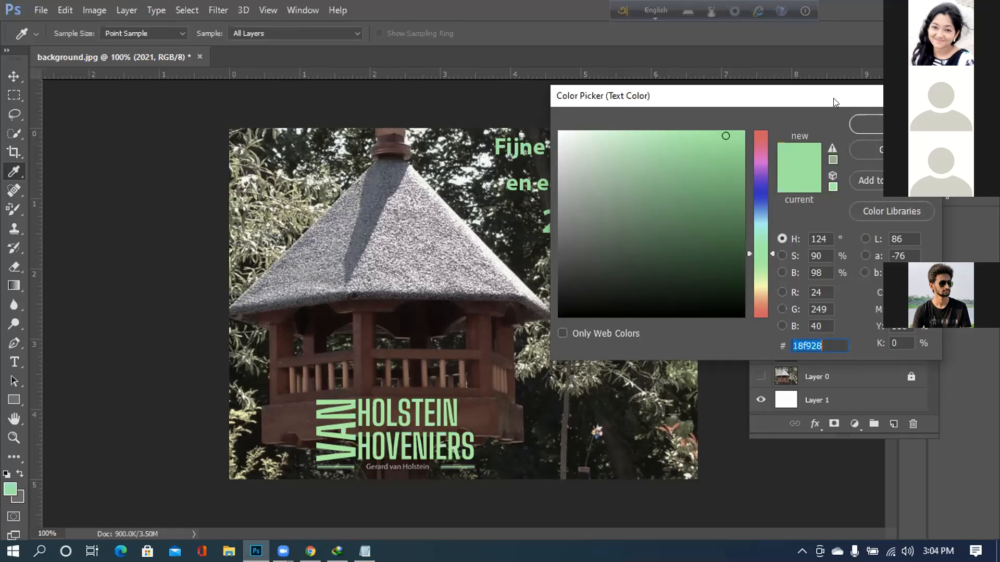
pyautogui.moveTo(835, 101); pyautogui.dragTo(372, 75)
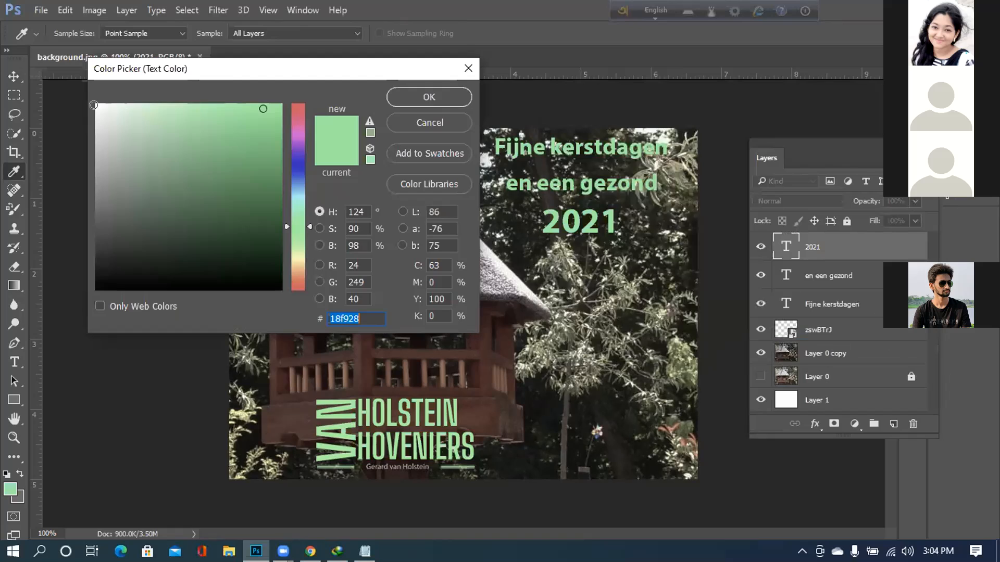
pyautogui.click(100, 107)
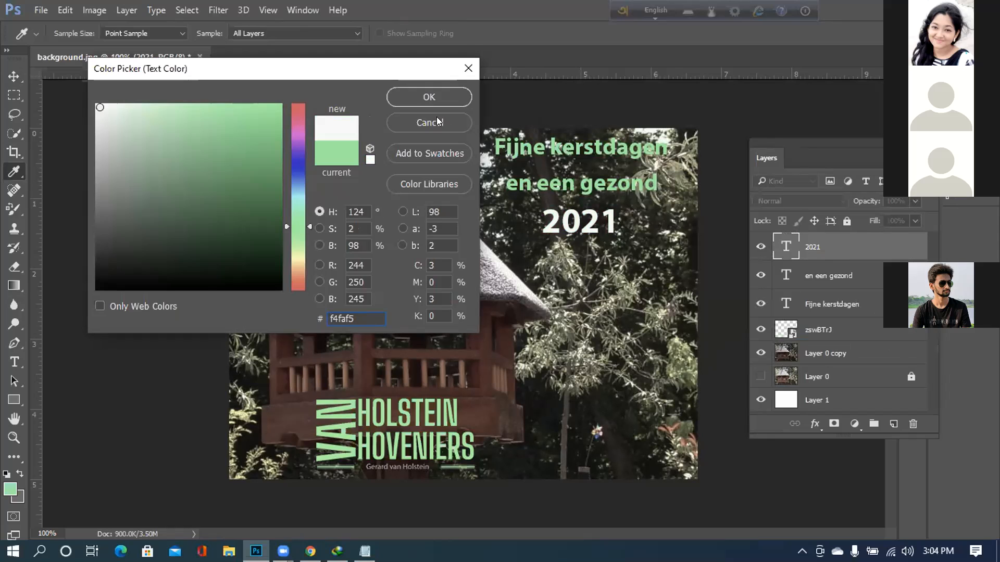
pyautogui.click(426, 99)
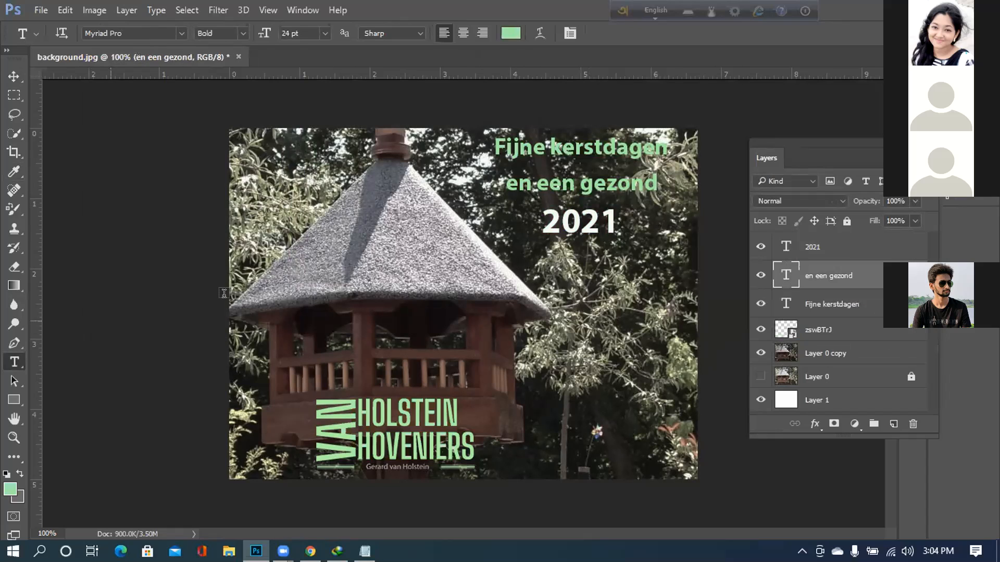
# Change the color of the "en een gezond" text to white, ffffff.
pyautogui.click(510, 34)
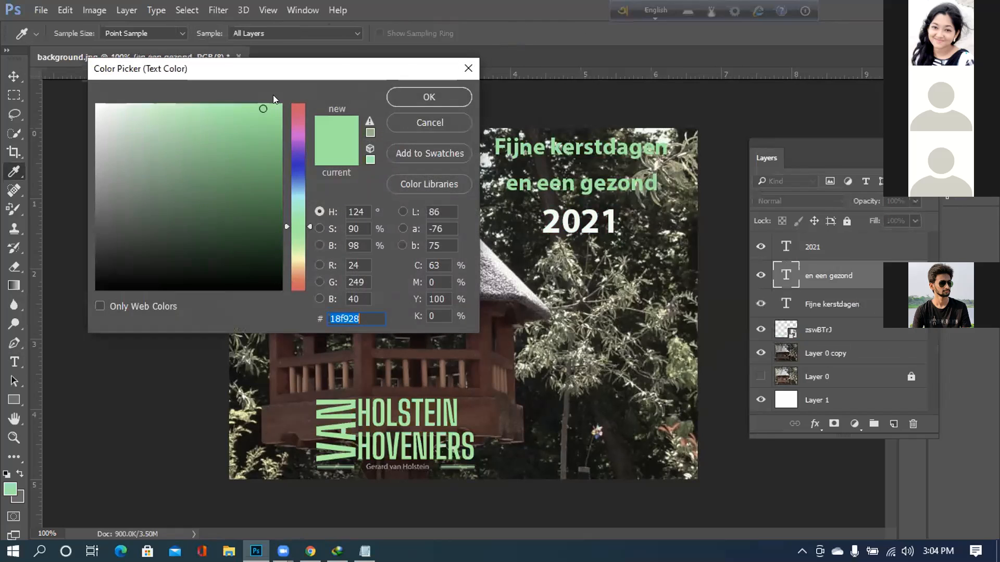
pyautogui.click(98, 105)
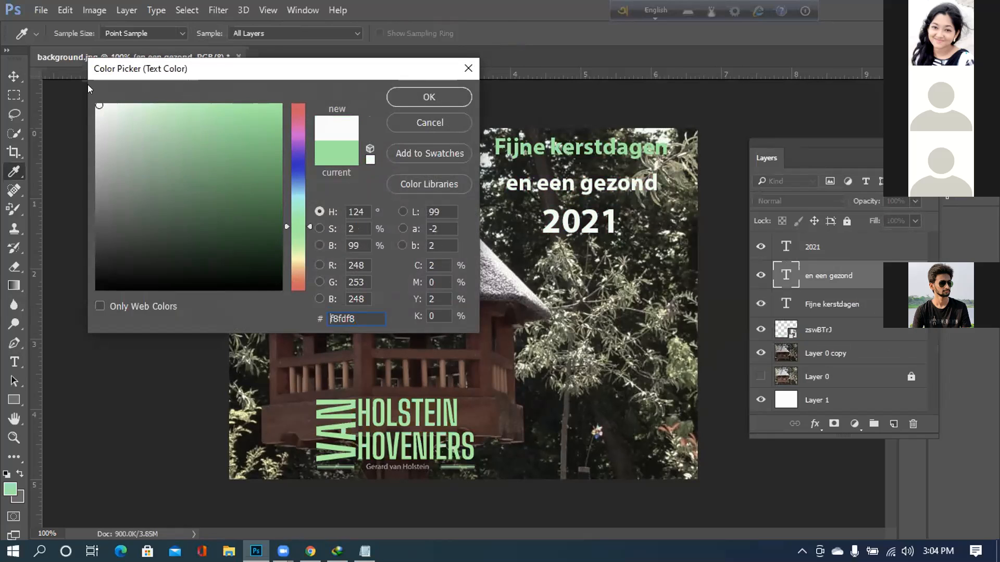
pyautogui.moveTo(98, 101); pyautogui.dragTo(90, 101)
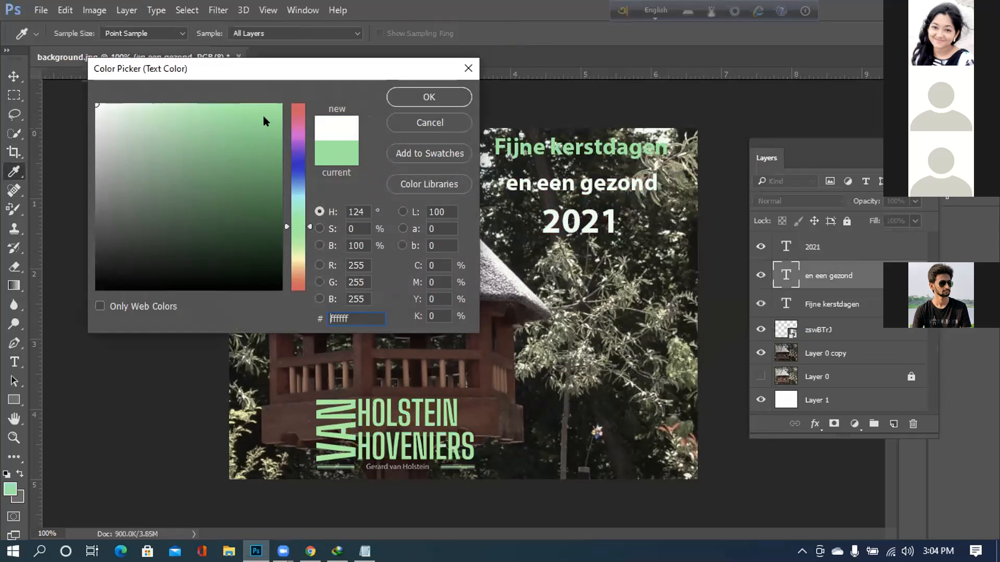
pyautogui.click(425, 93)
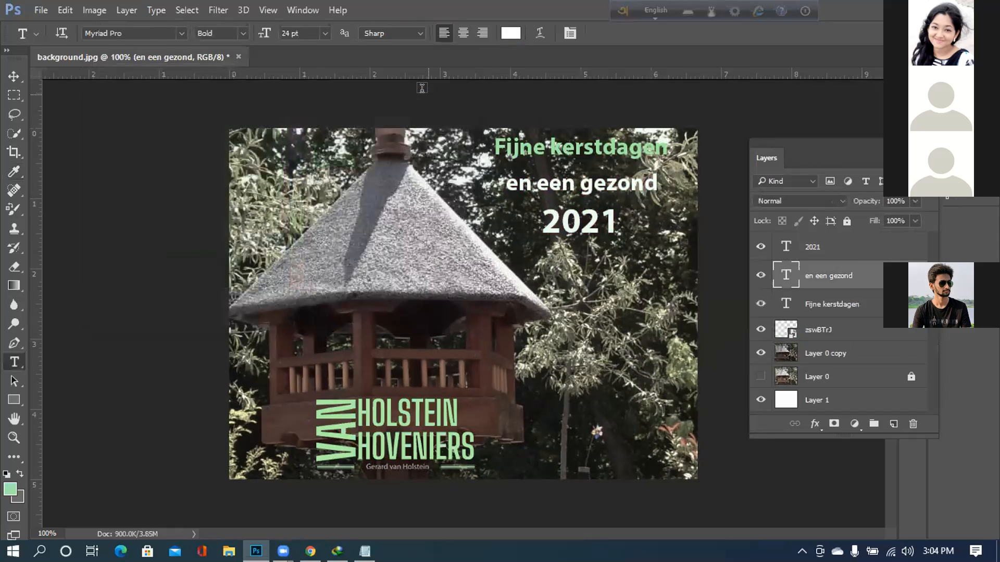
# Change the color of the "Fijne kerstdagen" text to white.
pyautogui.click(841, 306)
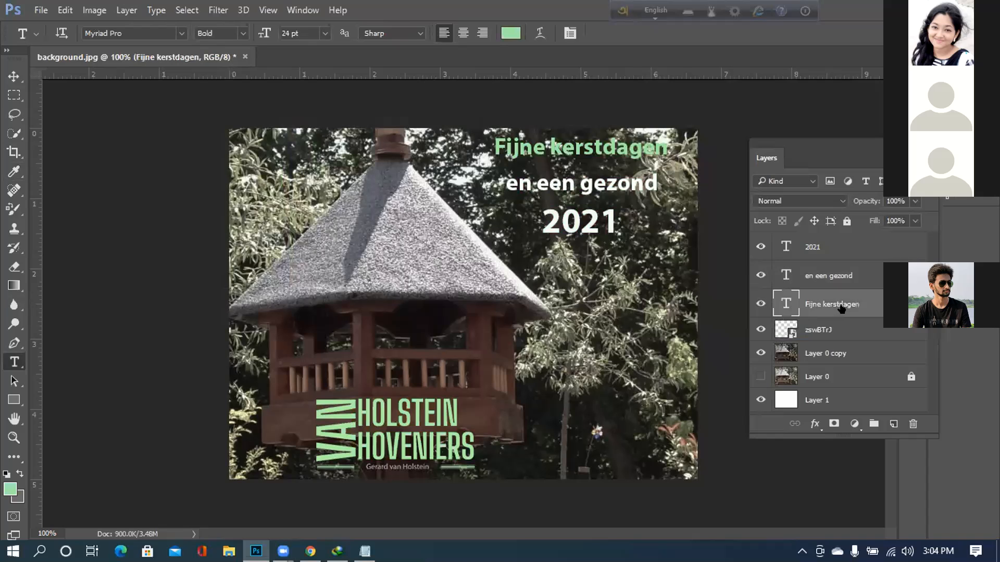
pyautogui.click(511, 35)
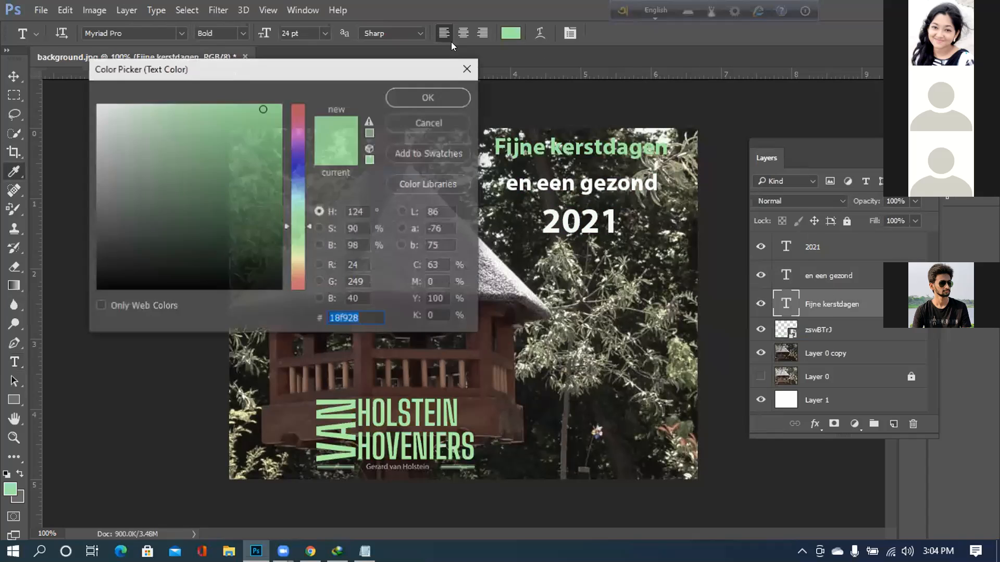
pyautogui.moveTo(101, 109); pyautogui.dragTo(97, 105)
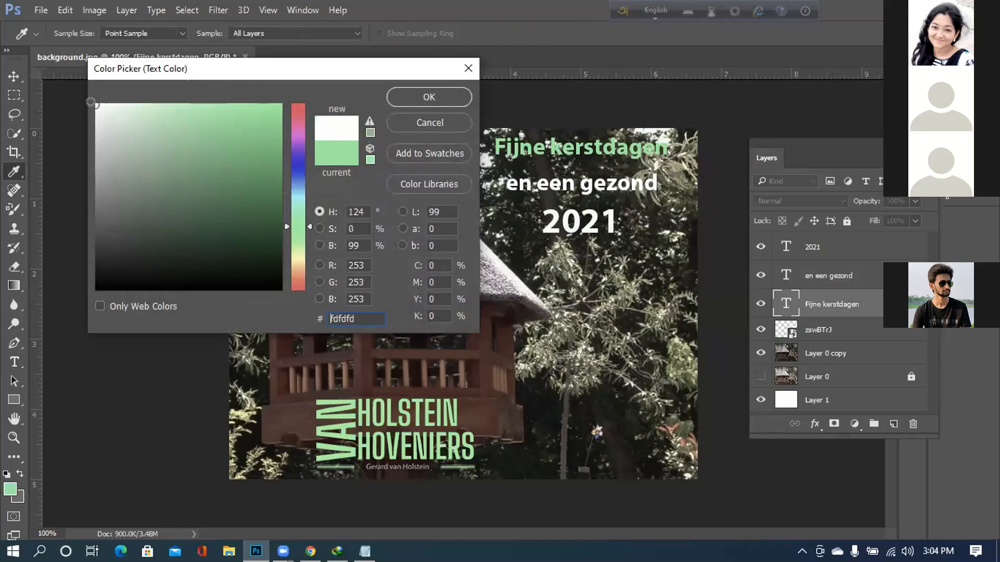
pyautogui.click(421, 97)
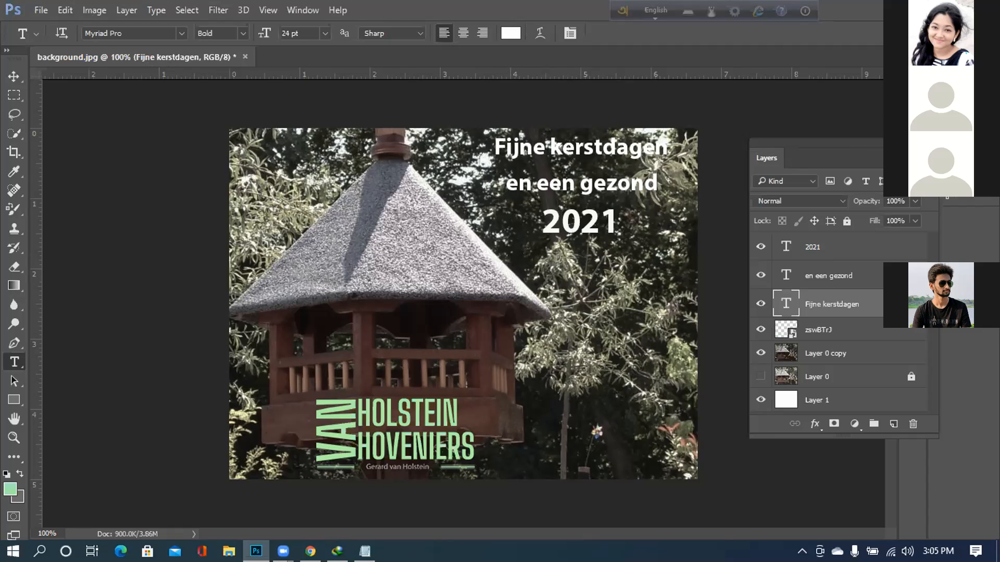
# Show the color channels of background.jpg and look through them.
pyautogui.click(958, 170)
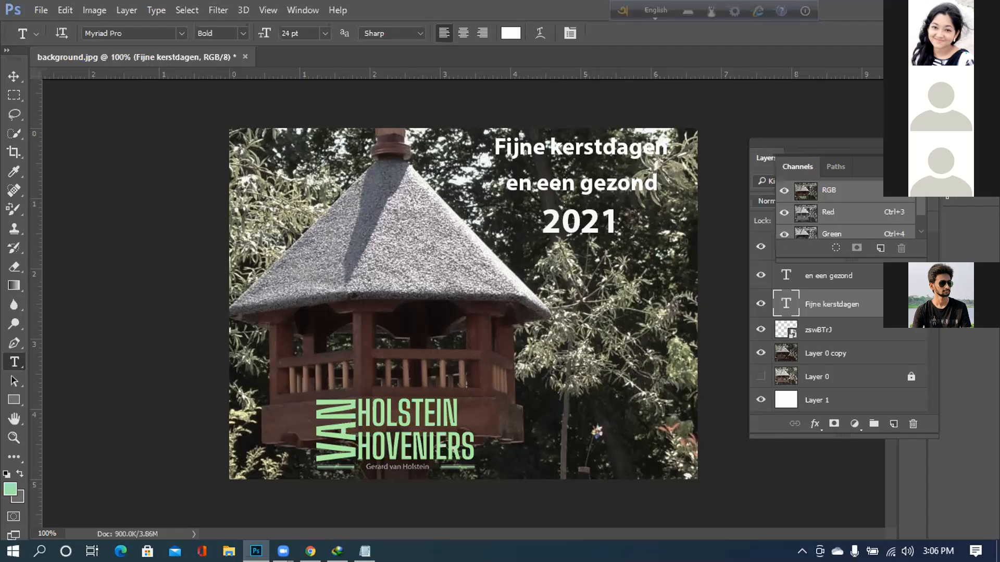
pyautogui.scroll(-2, 881, 186)
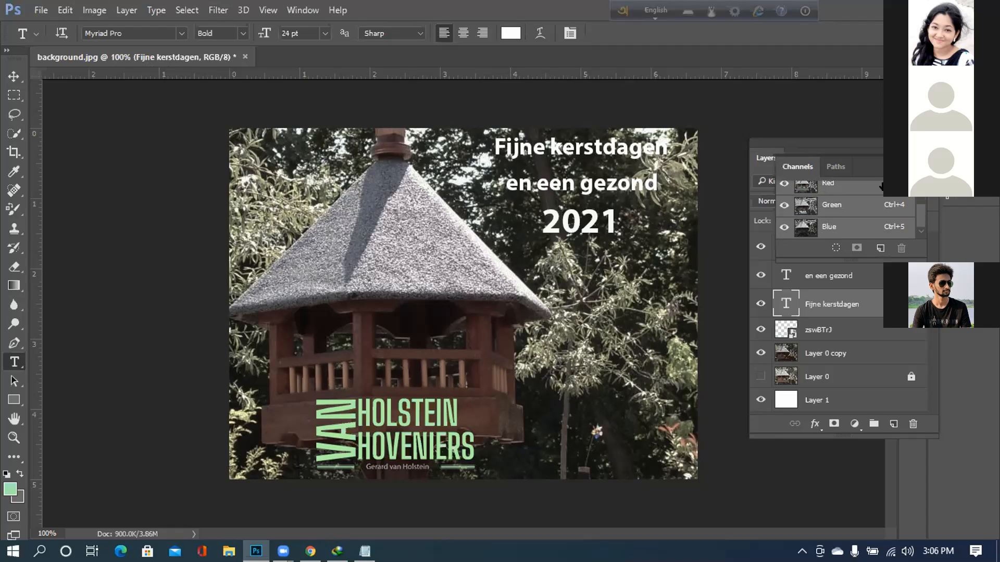
pyautogui.scroll(2, 881, 186)
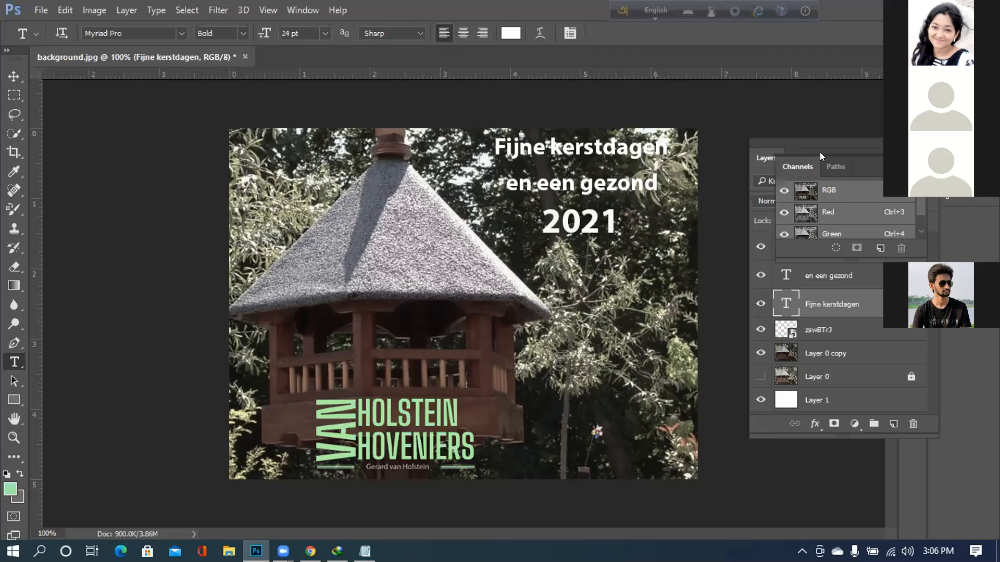
# Save the card as a JPEG named background in the Photoshop Files folder on Graphics (E:), at Maximum quality 10.
pyautogui.click(37, 10)
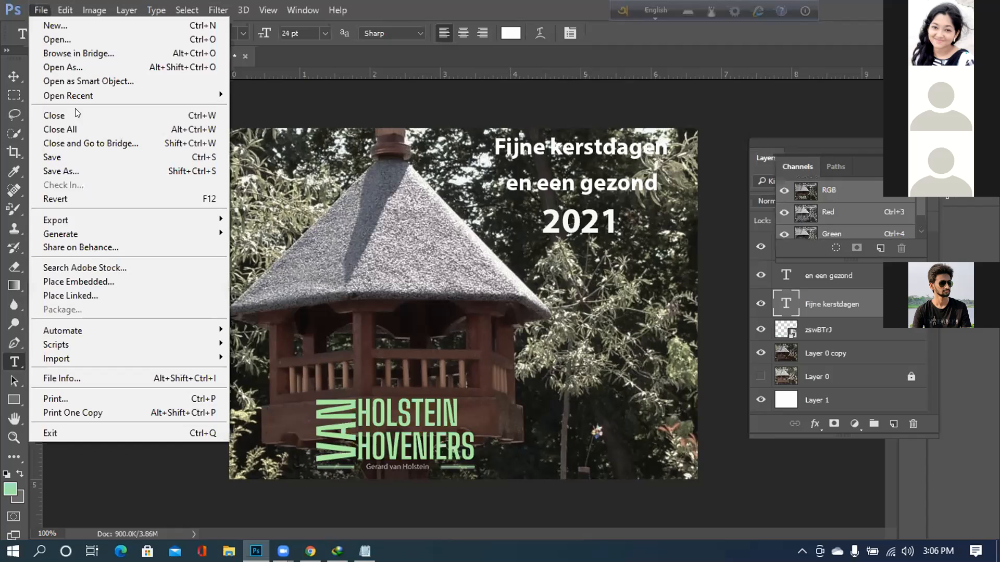
pyautogui.click(75, 170)
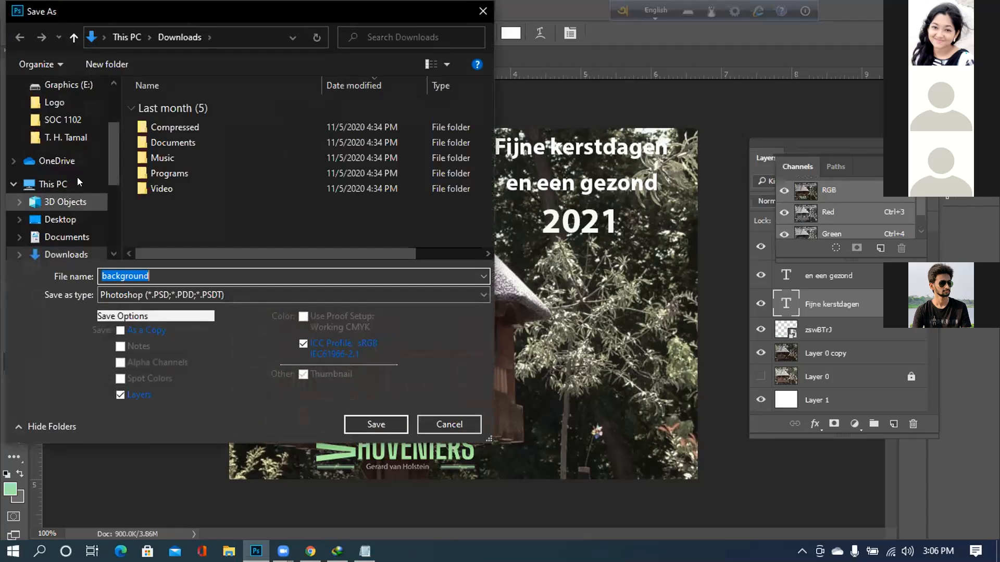
pyautogui.scroll(-1, 78, 207)
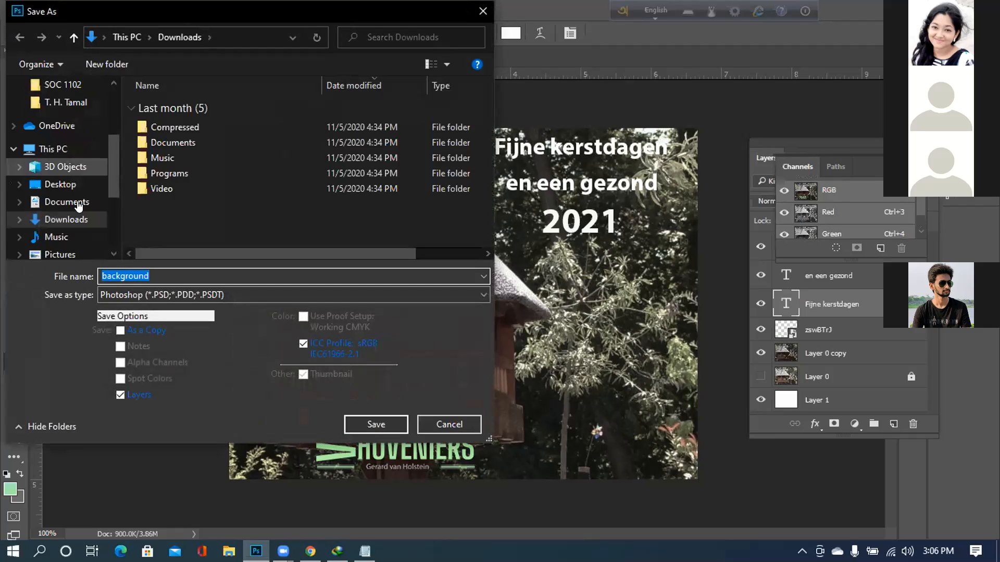
pyautogui.scroll(-3, 79, 207)
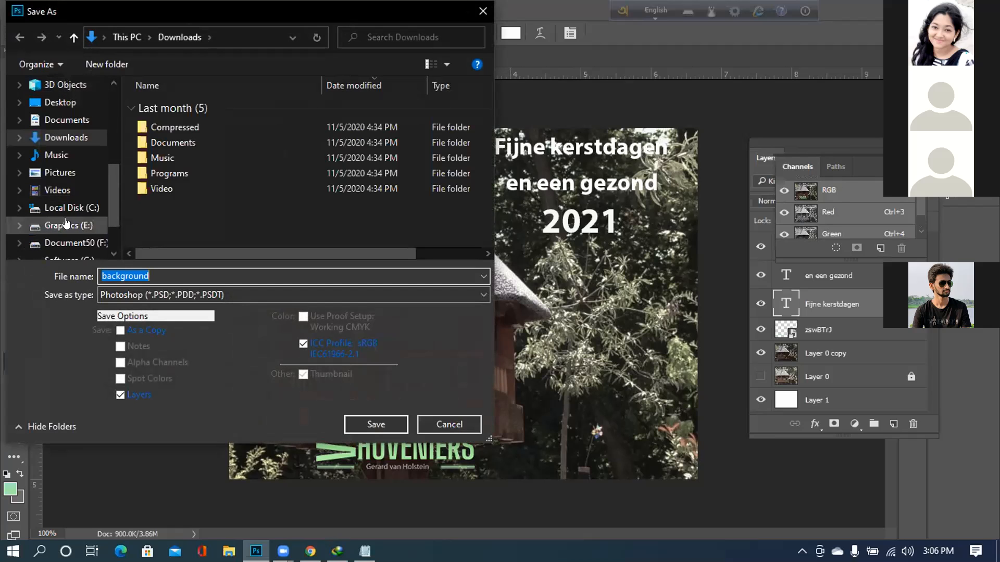
pyautogui.click(66, 225)
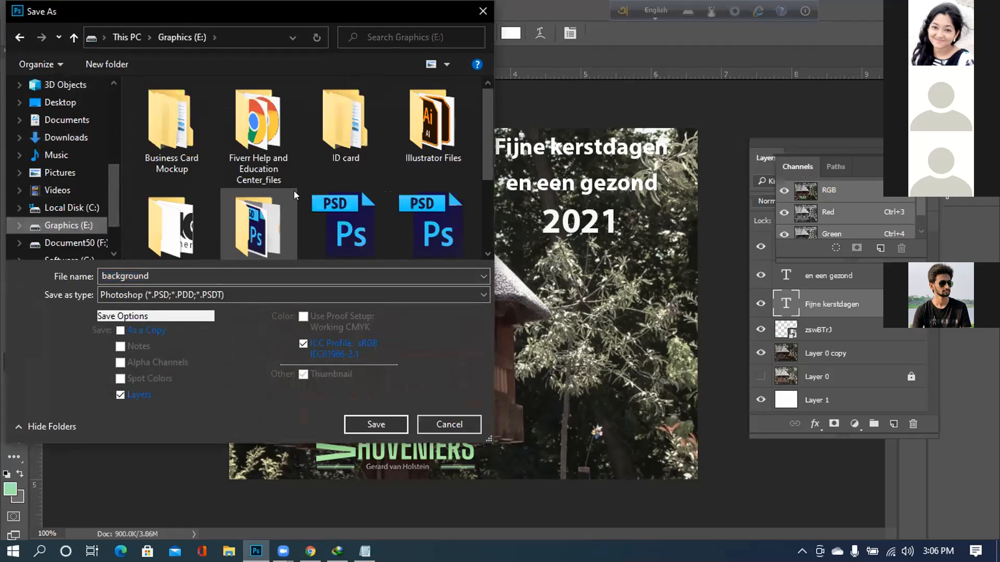
pyautogui.scroll(-1, 294, 190)
pyautogui.click(257, 123)
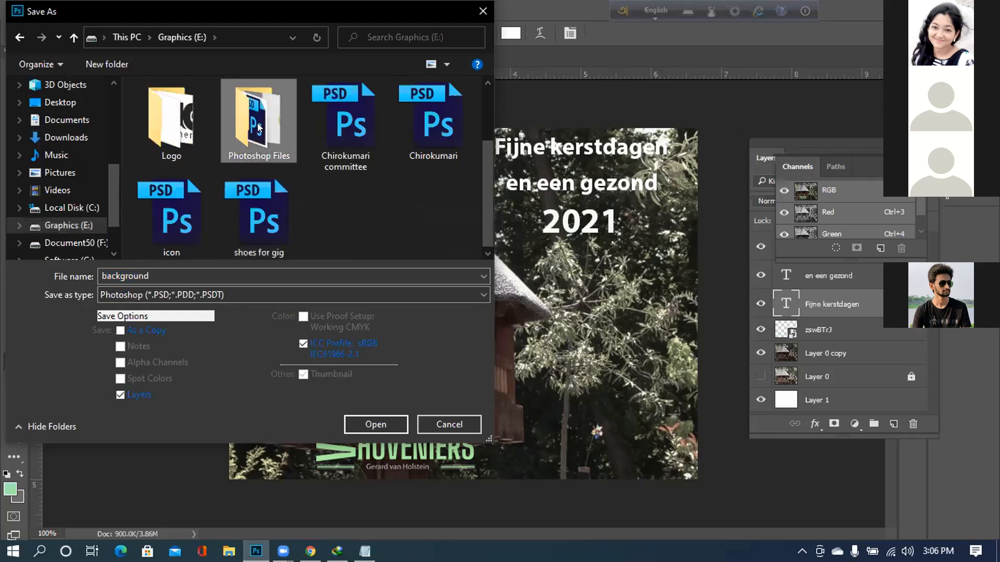
pyautogui.doubleClick(257, 123)
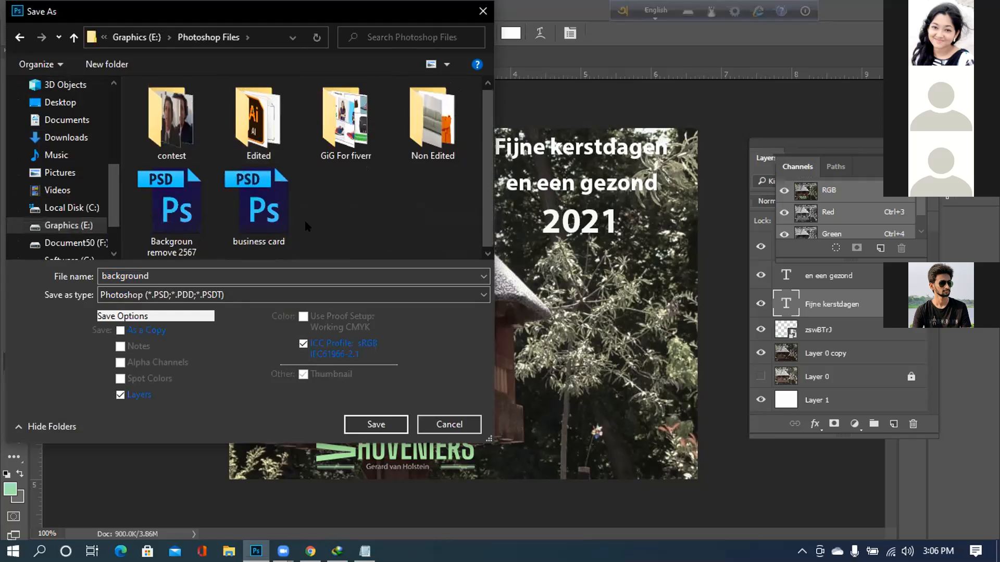
pyautogui.click(204, 291)
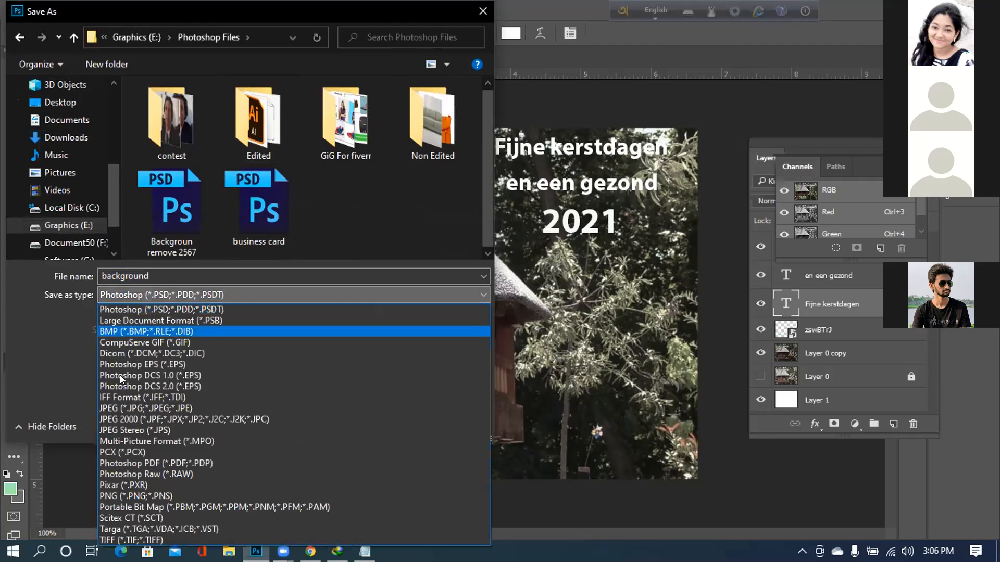
pyautogui.click(120, 408)
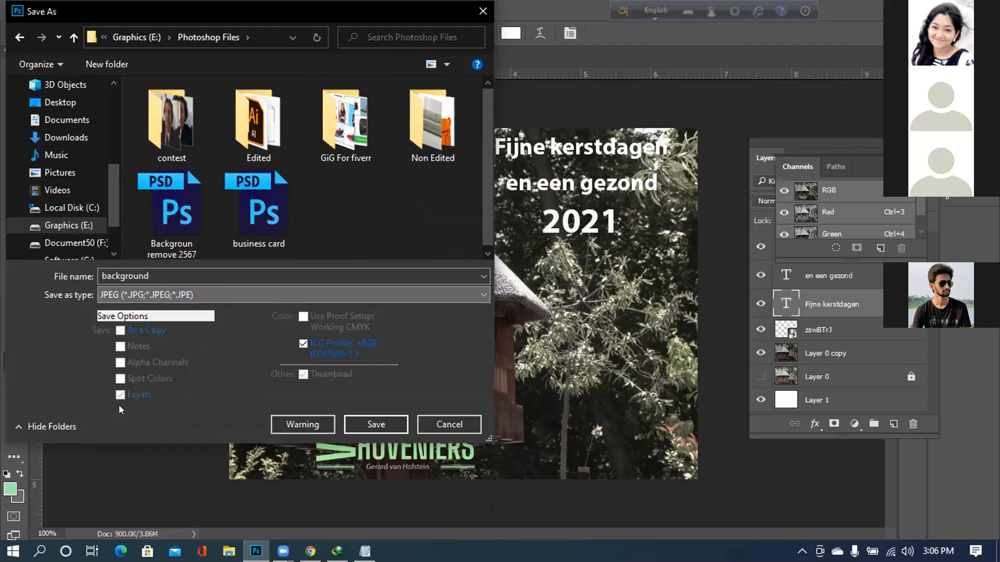
pyautogui.click(371, 425)
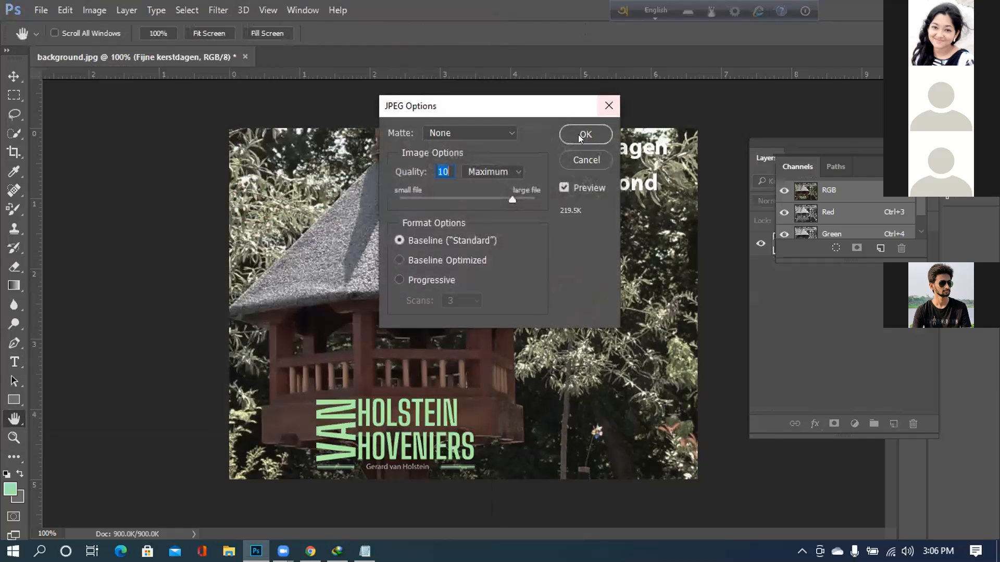
pyautogui.click(579, 131)
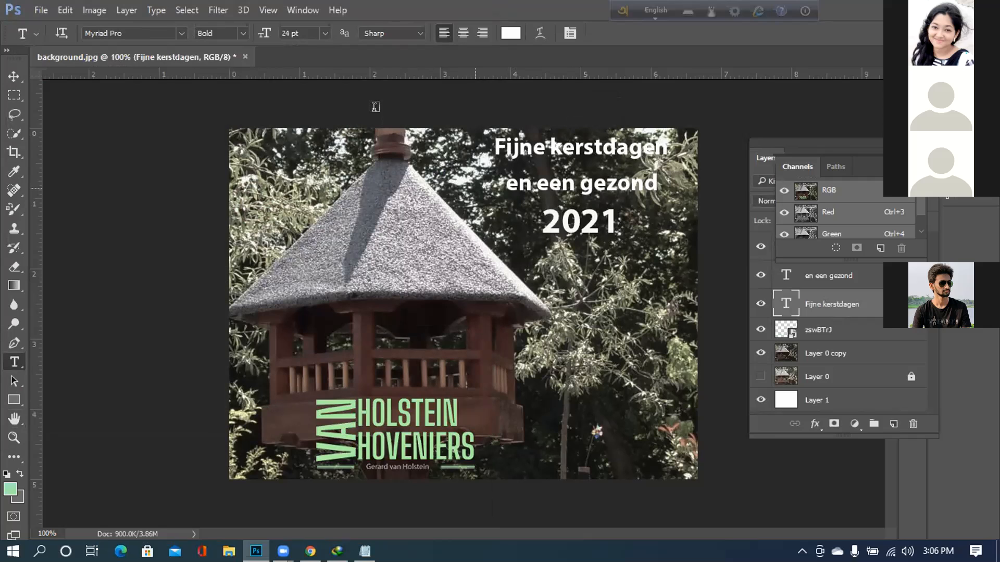
# Start saving another copy of the card in JPEG format in the Photoshop Files folder on Graphics (E:).
pyautogui.click(41, 10)
pyautogui.moveTo(66, 85)
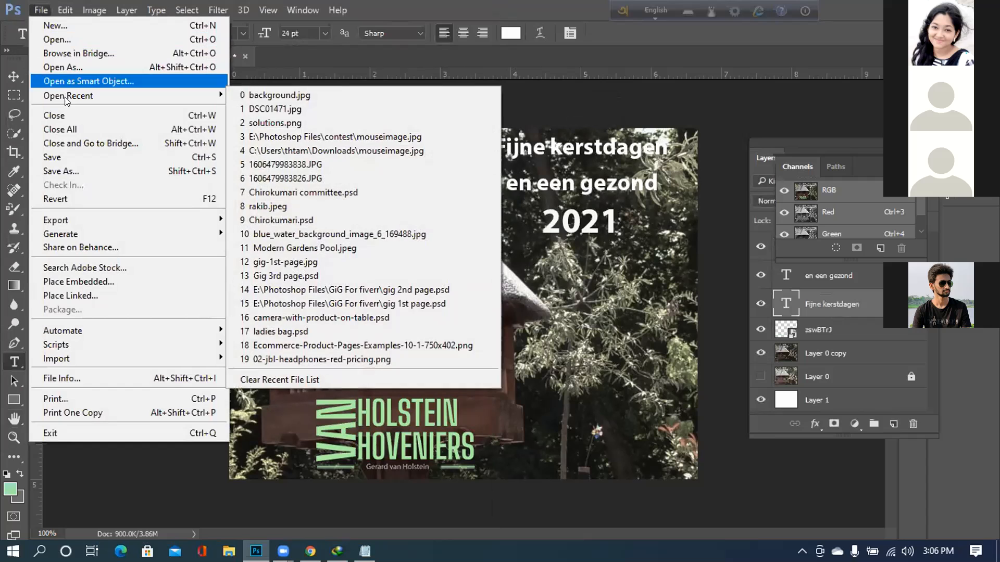
pyautogui.click(83, 169)
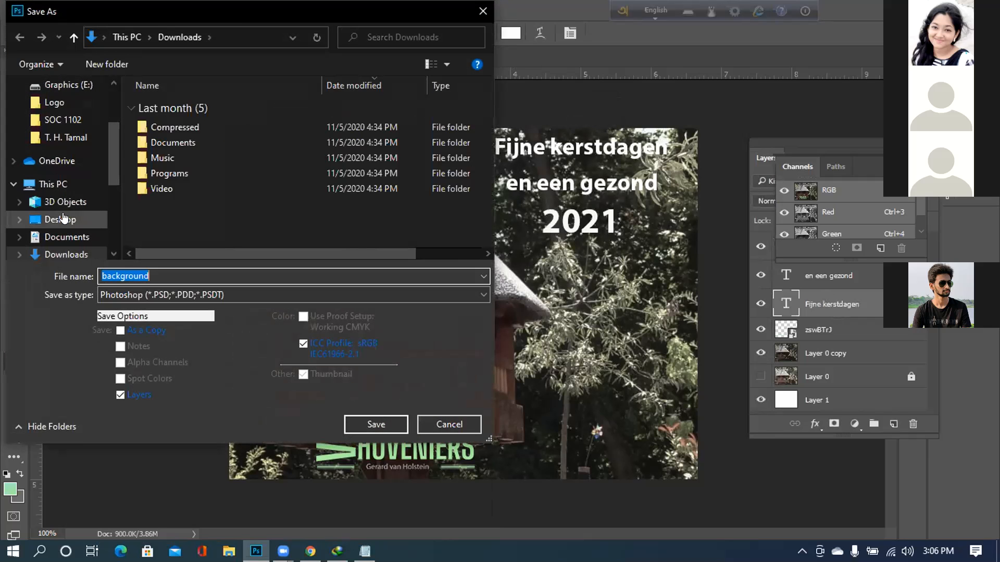
pyautogui.scroll(-1, 63, 218)
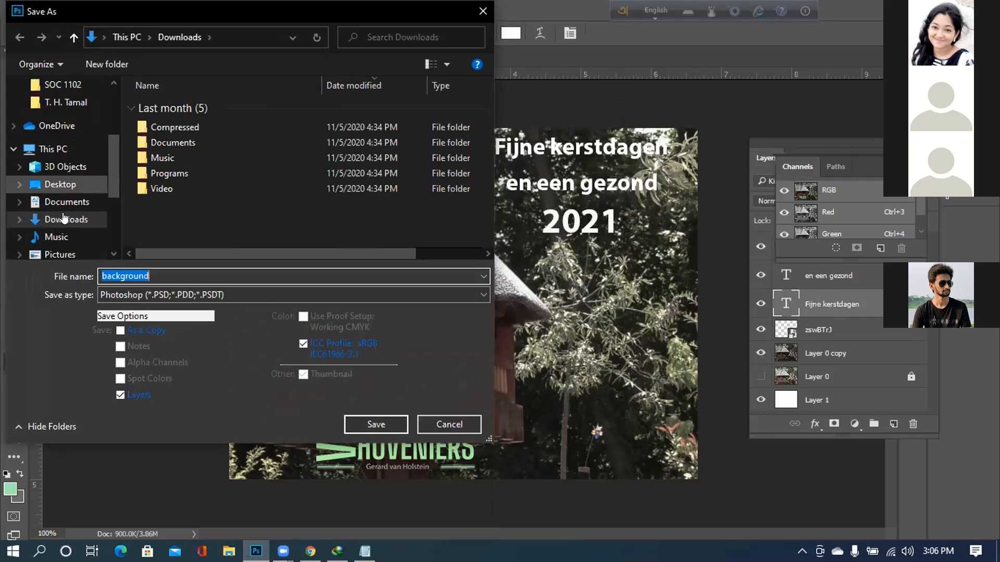
pyautogui.click(207, 296)
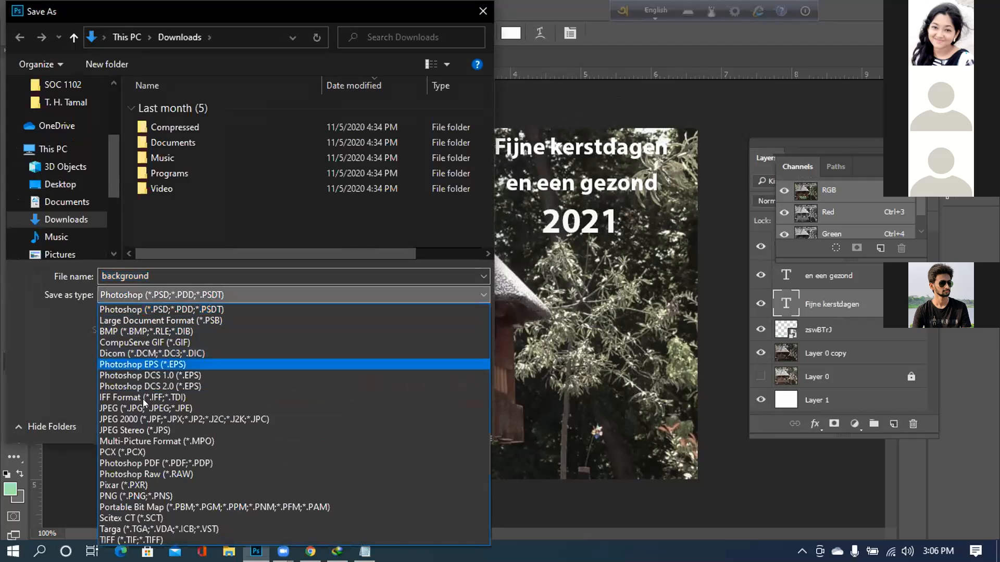
pyautogui.click(130, 409)
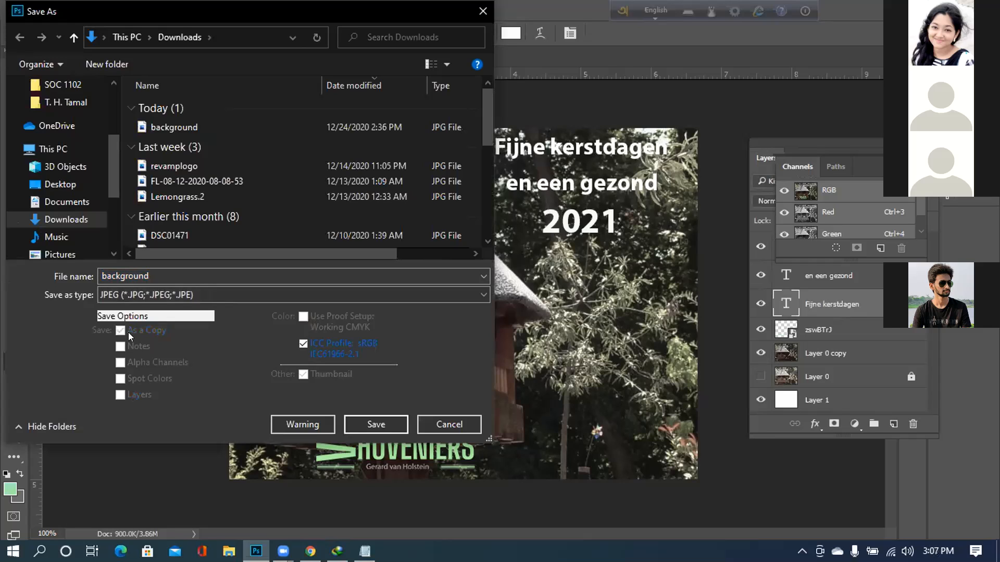
pyautogui.scroll(-2, 55, 232)
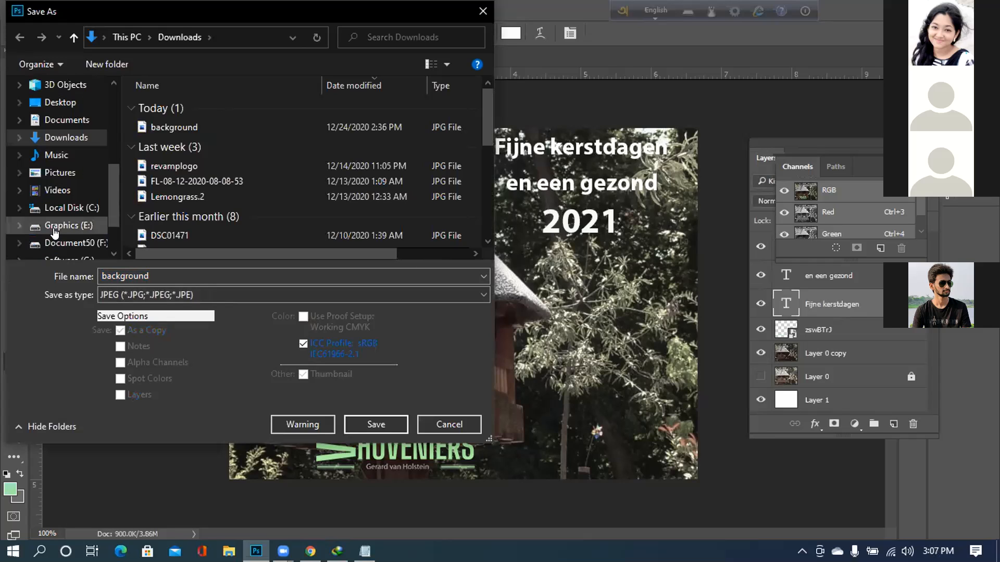
pyautogui.click(54, 227)
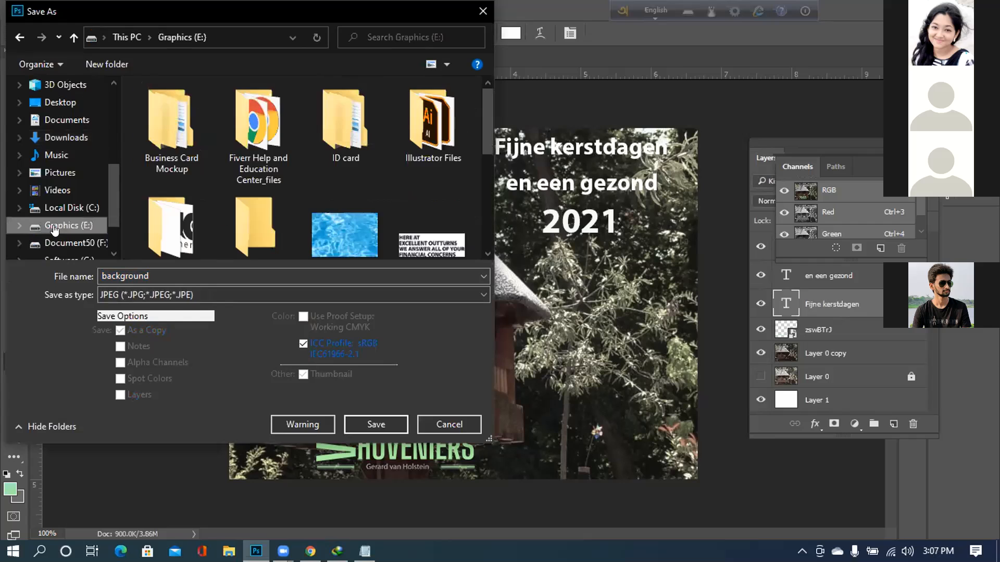
pyautogui.scroll(-2, 271, 158)
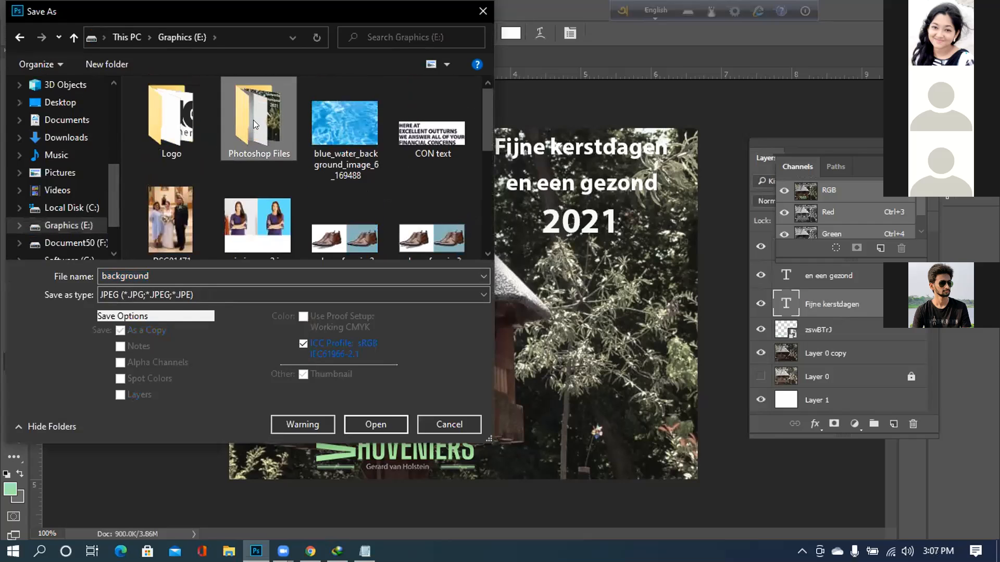
pyautogui.doubleClick(253, 120)
# Name the JPEG copy 333333 and save it with no matte, quality 10 and the Baseline ("Standard") format.
pyautogui.doubleClick(162, 275)
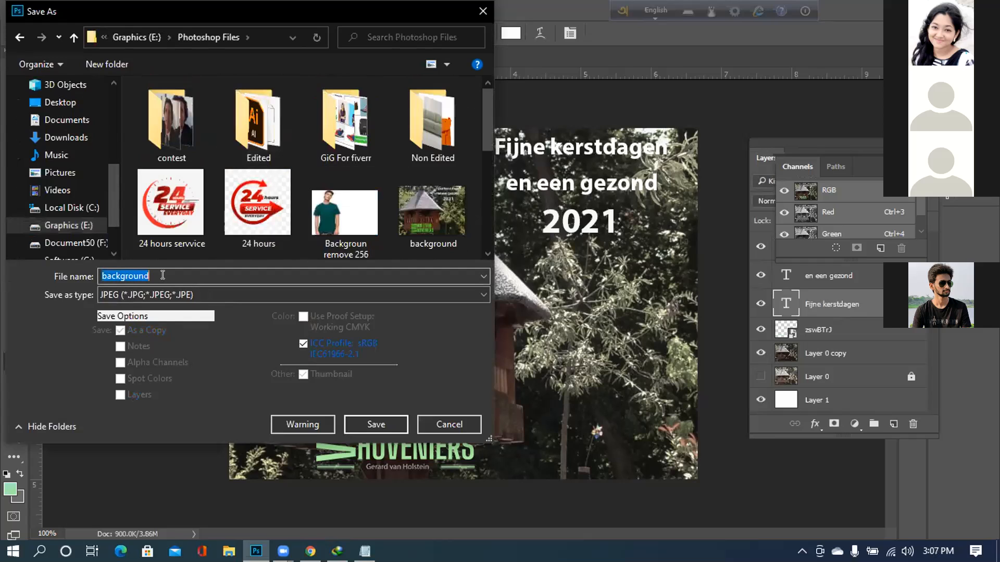
pyautogui.press('BackSpace')
pyautogui.write('333333')
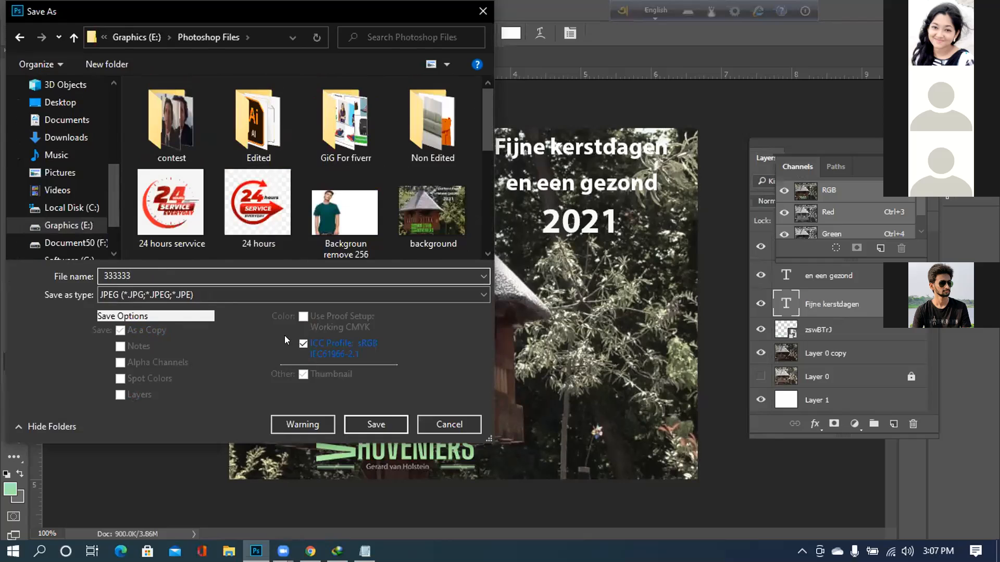
pyautogui.click(382, 418)
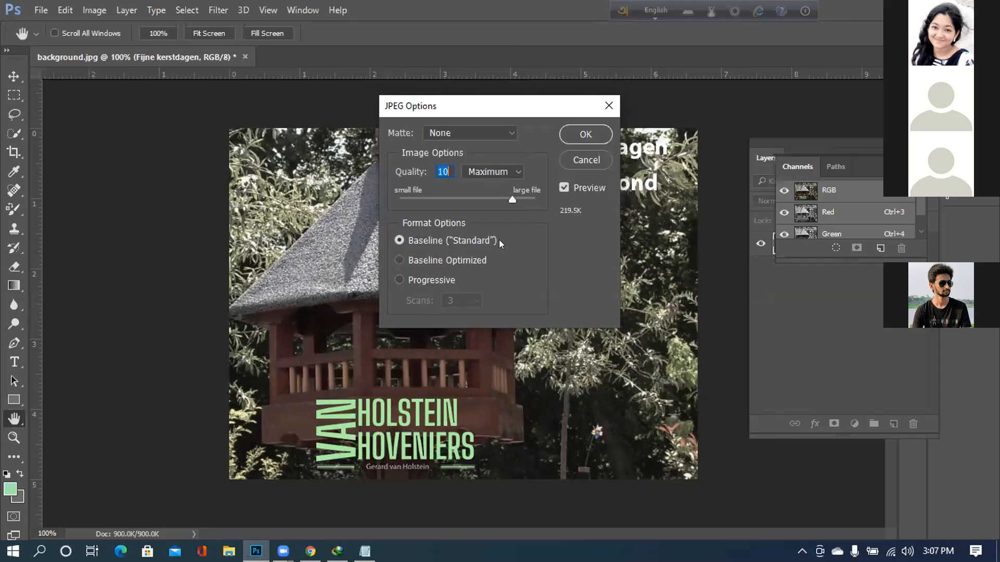
pyautogui.click(474, 130)
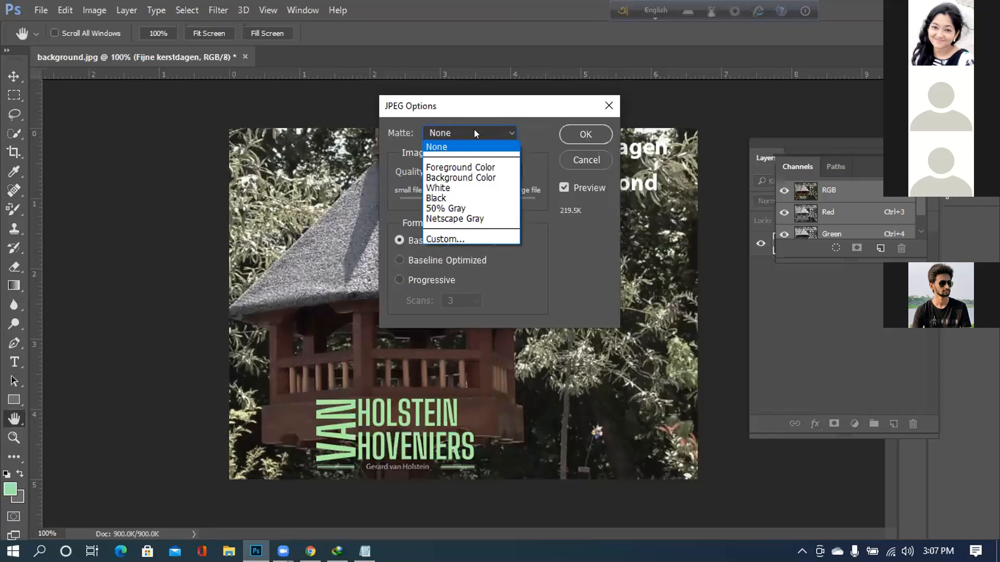
pyautogui.click(517, 106)
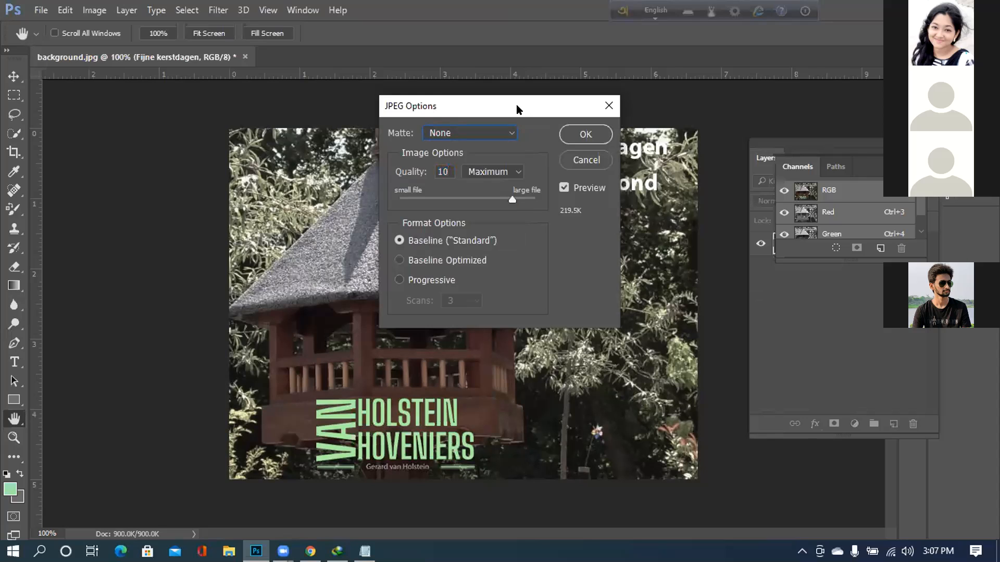
pyautogui.click(582, 133)
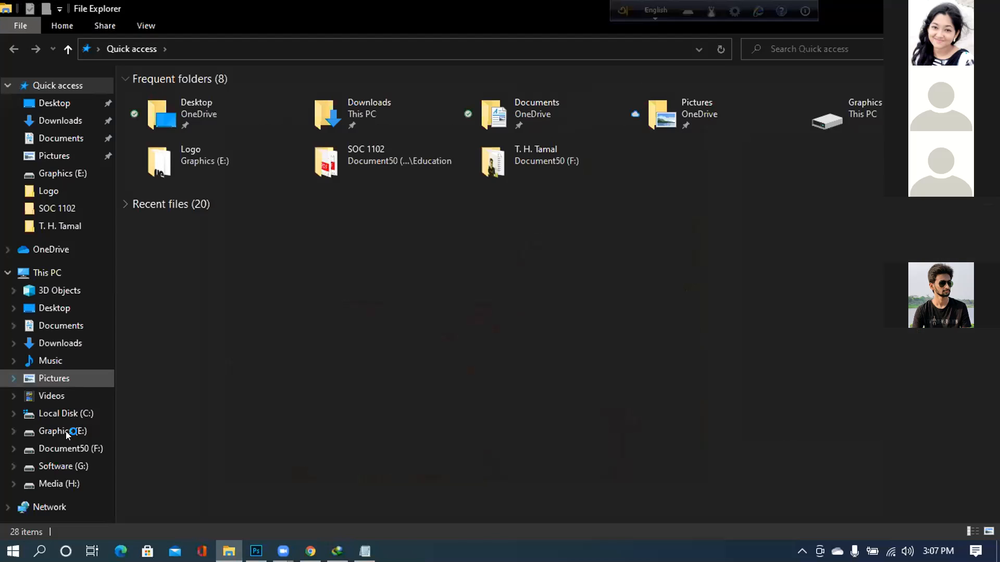
# In File Explorer, open the saved 333333 image from the Photoshop Files folder on Graphics (E:) to view it.
pyautogui.click(66, 431)
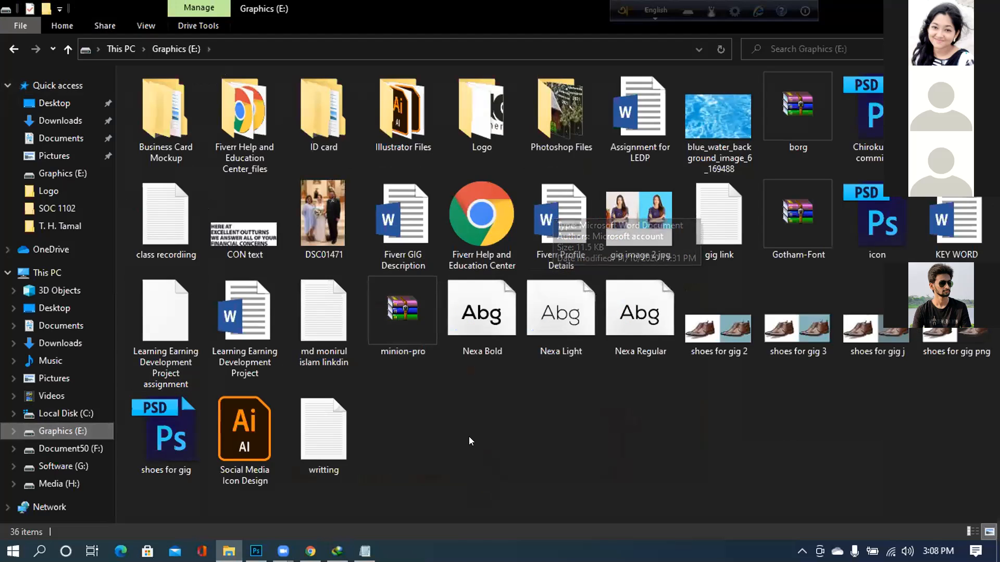
pyautogui.doubleClick(564, 120)
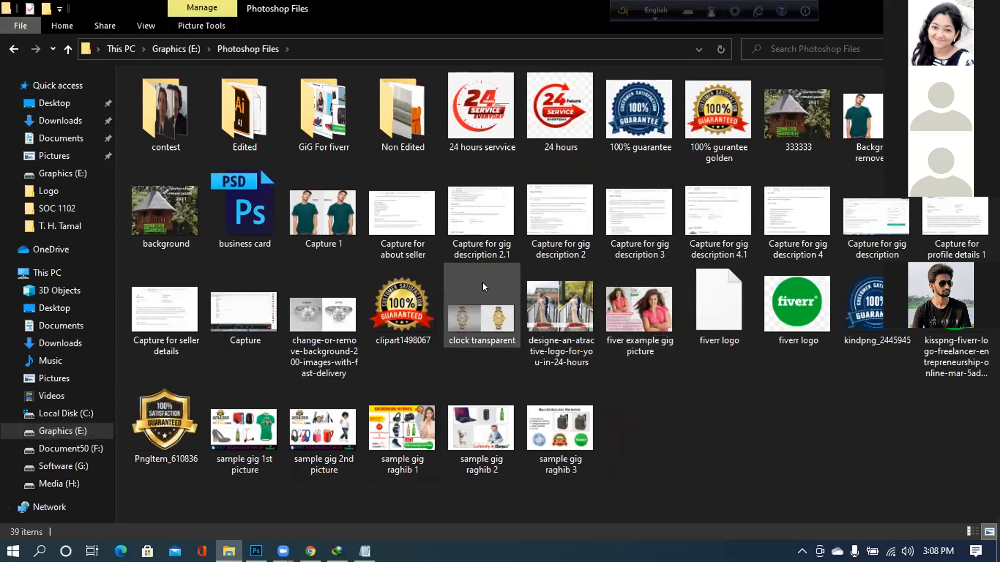
pyautogui.click(797, 107)
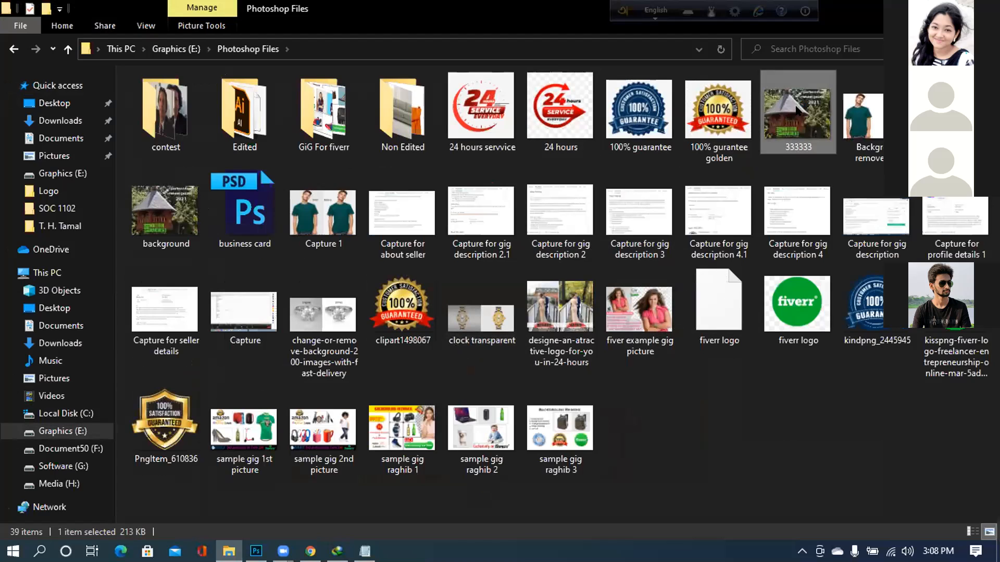
pyautogui.doubleClick(797, 109)
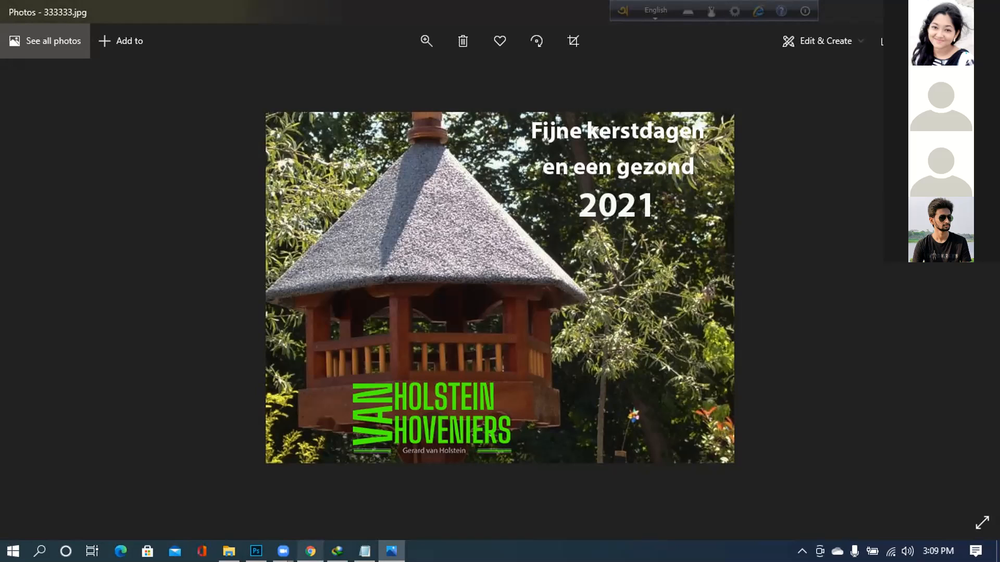
# Switch to Chrome and look through the submitted entries of the Freelancer contest "Image for on facebook/linkedin ect".
pyautogui.click(310, 551)
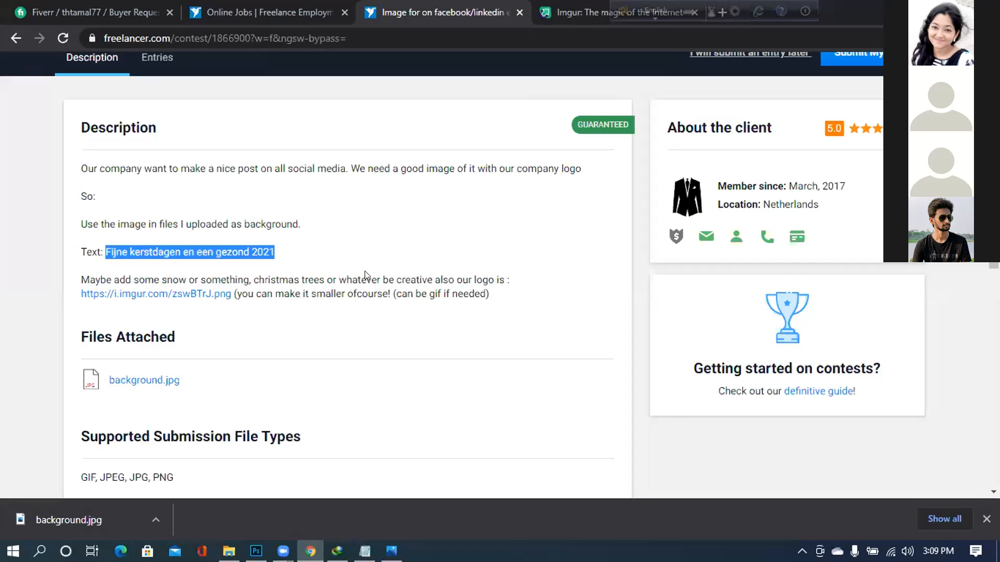
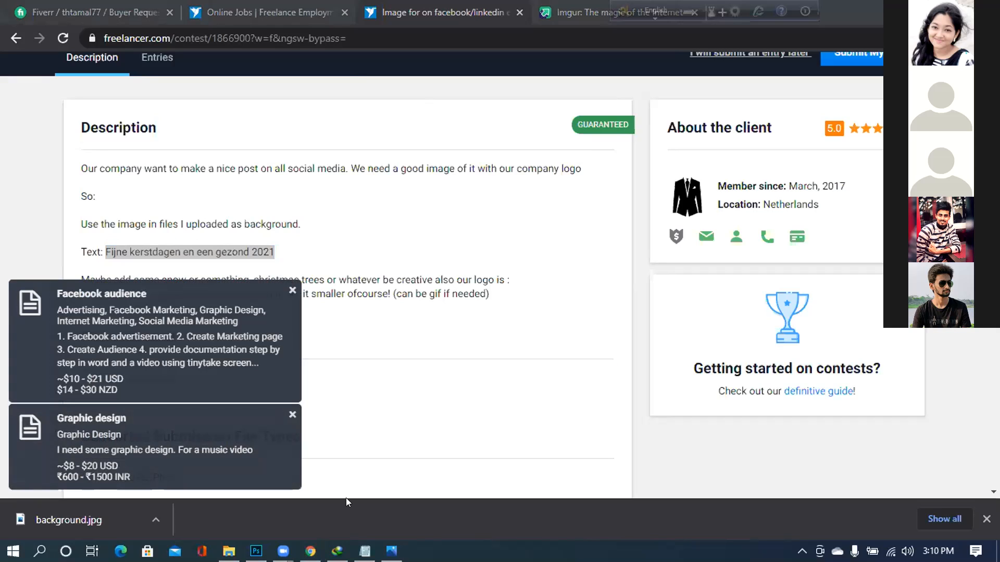
pyautogui.moveTo(338, 551)
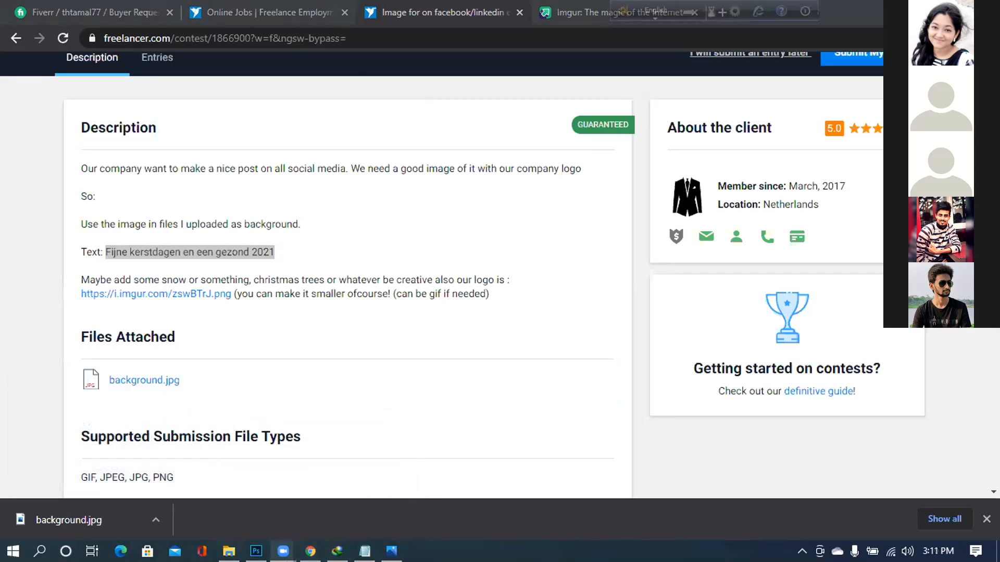
pyautogui.moveTo(283, 551)
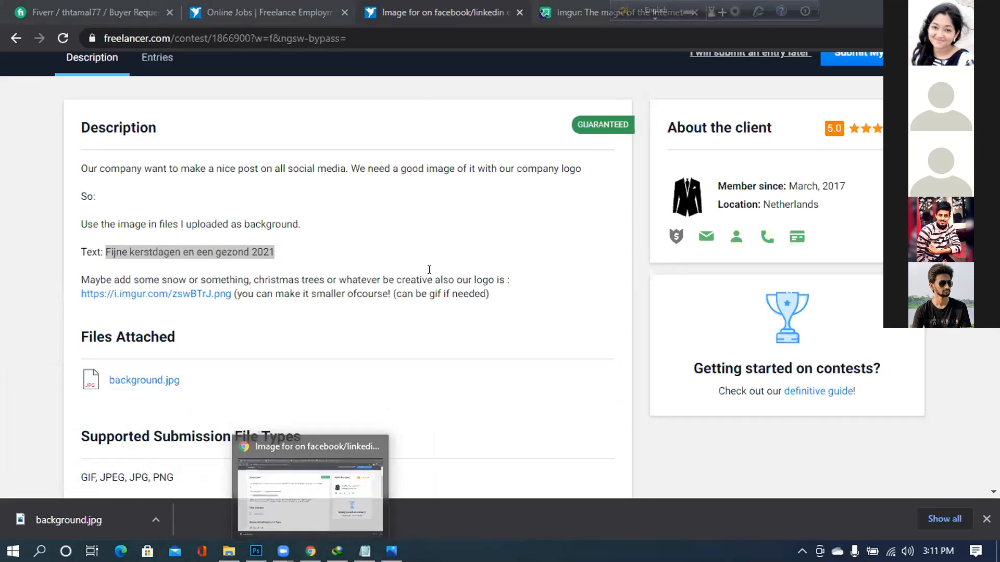
pyautogui.scroll(3, 134, 232)
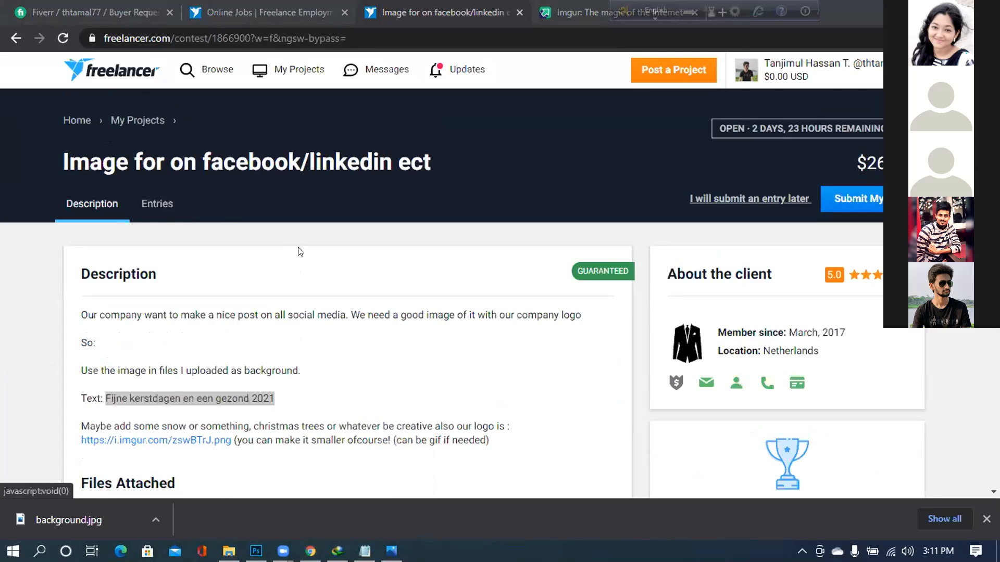
pyautogui.click(156, 204)
pyautogui.scroll(-2, 483, 322)
pyautogui.scroll(2, 484, 321)
pyautogui.scroll(-3, 484, 321)
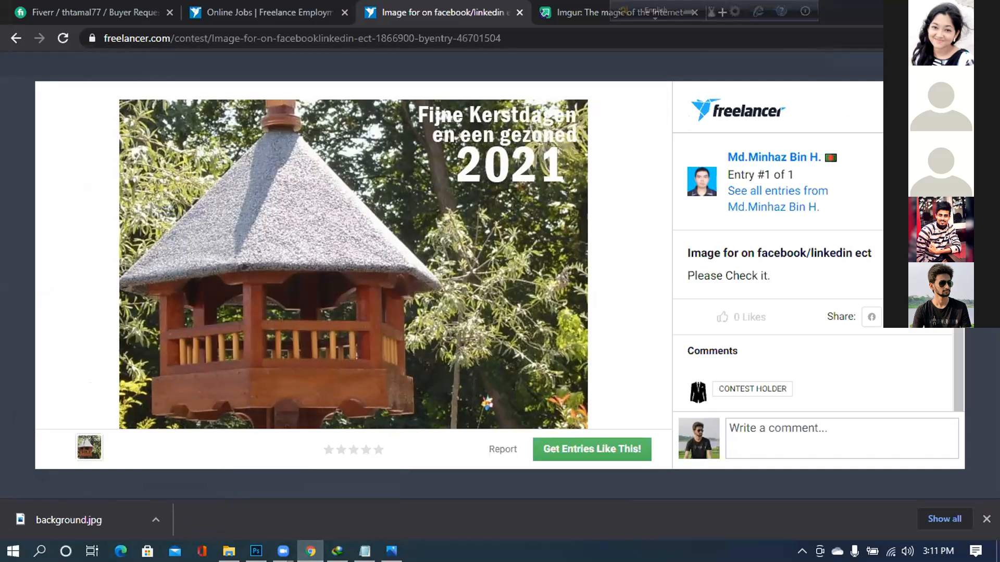
# Close the viewed contest entry, then in Photoshop move the Van Holstein Hoveniers logo on the card slightly to the left.
pyautogui.click(946, 108)
pyautogui.scroll(1, 144, 110)
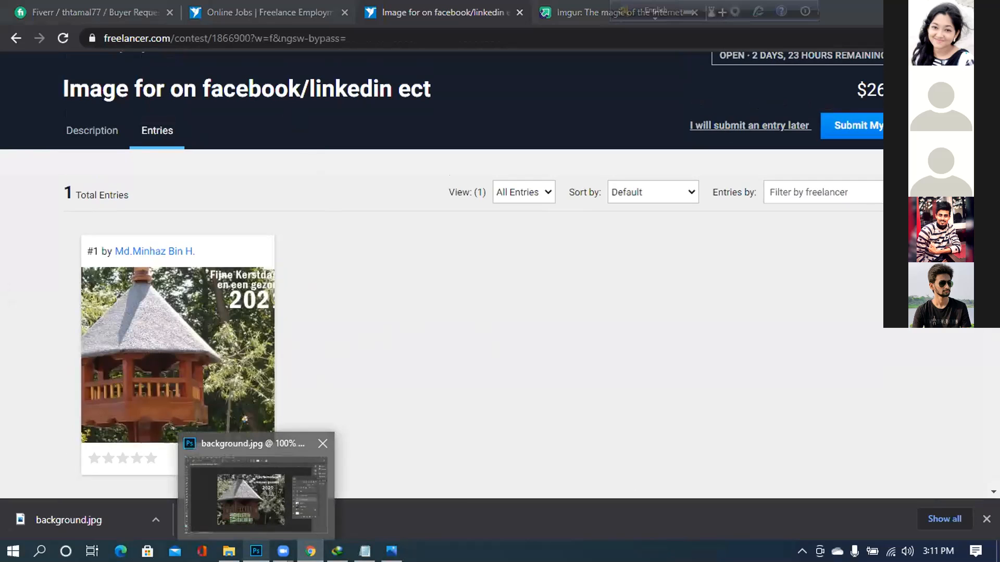
pyautogui.click(271, 490)
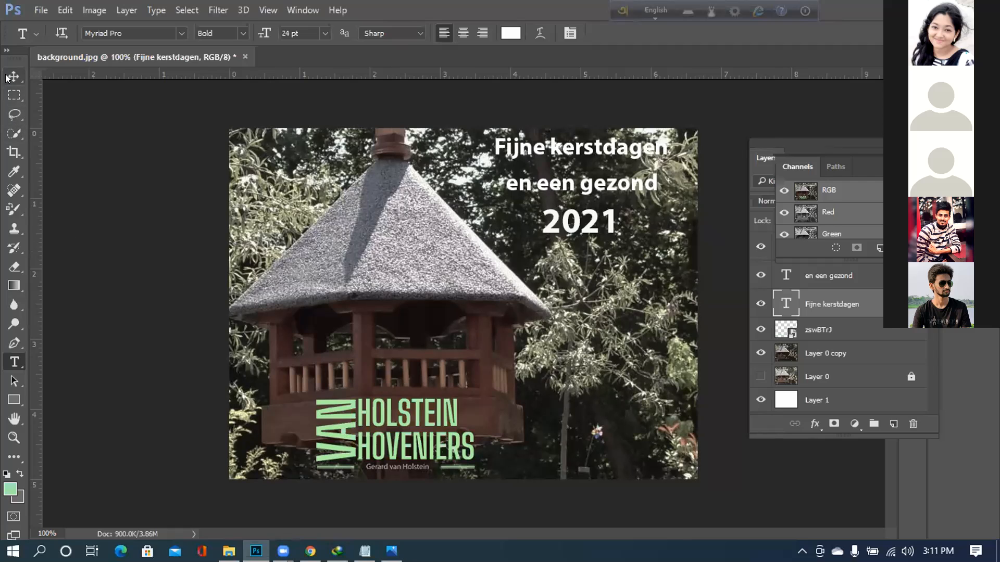
pyautogui.press('v')
pyautogui.moveTo(365, 442); pyautogui.dragTo(319, 438)
pyautogui.click(367, 440)
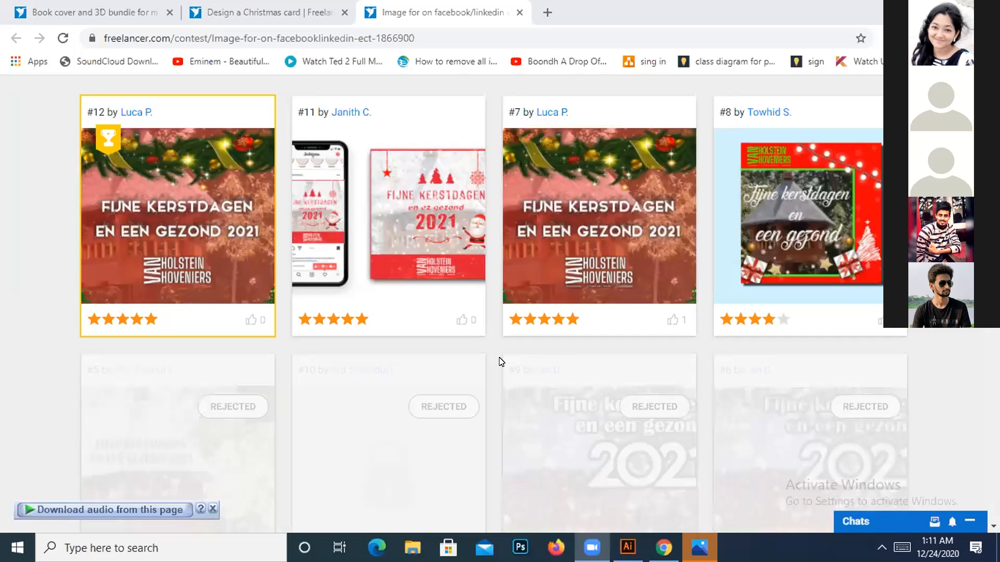
# Review the winning entry and the other rated submissions of the "Image for on facebook/linkedin ect" contest.
pyautogui.scroll(3, 500, 361)
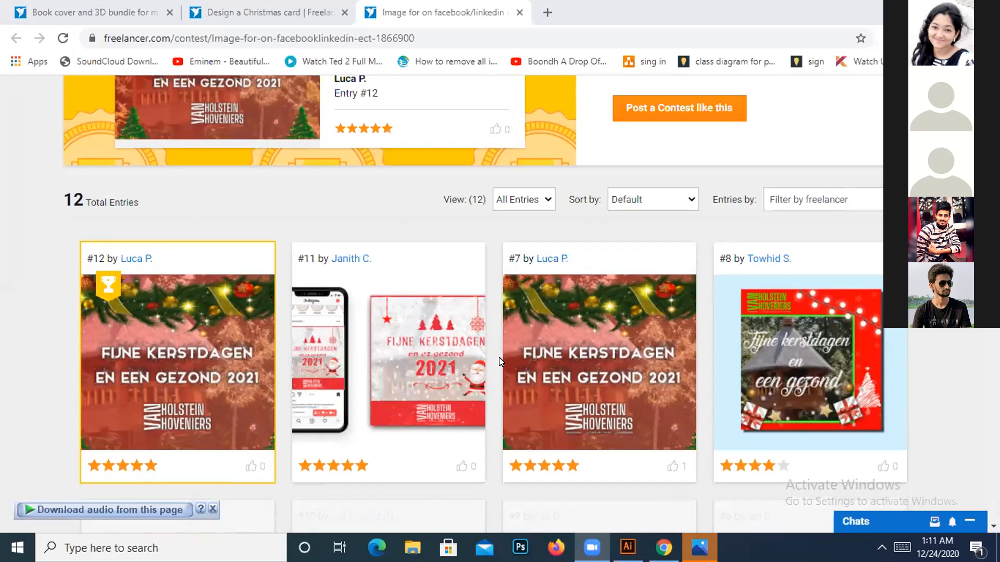
pyautogui.scroll(6, 500, 361)
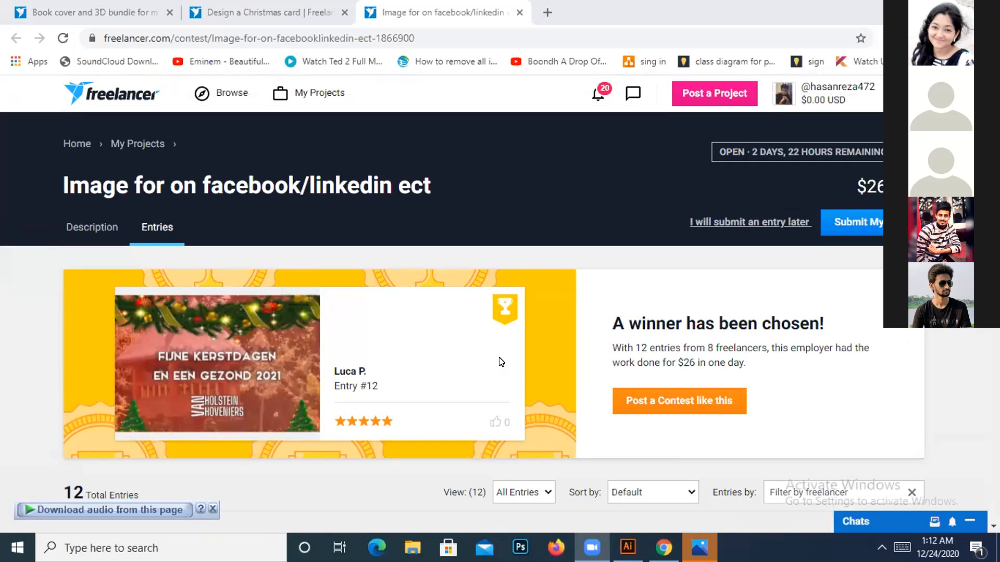
pyautogui.scroll(-6, 500, 362)
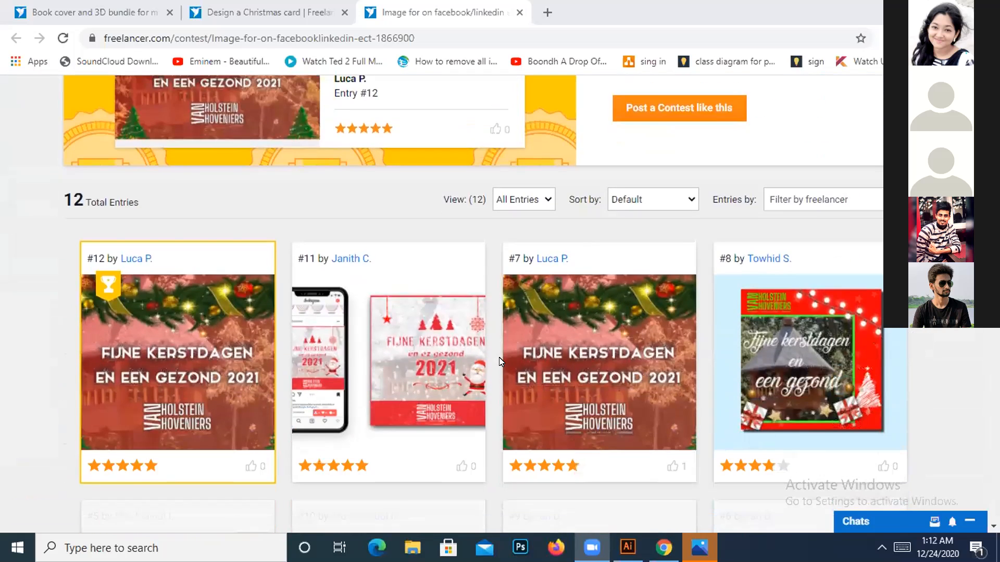
pyautogui.scroll(6, 500, 361)
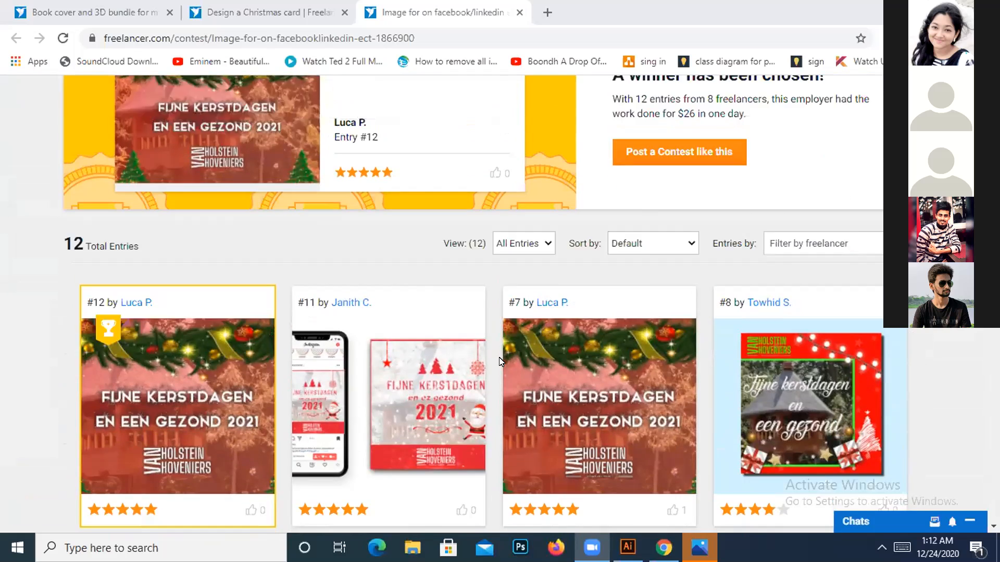
# Look through the submitted entries of the "Design a Christmas card" contest, including entry #381.
pyautogui.click(260, 16)
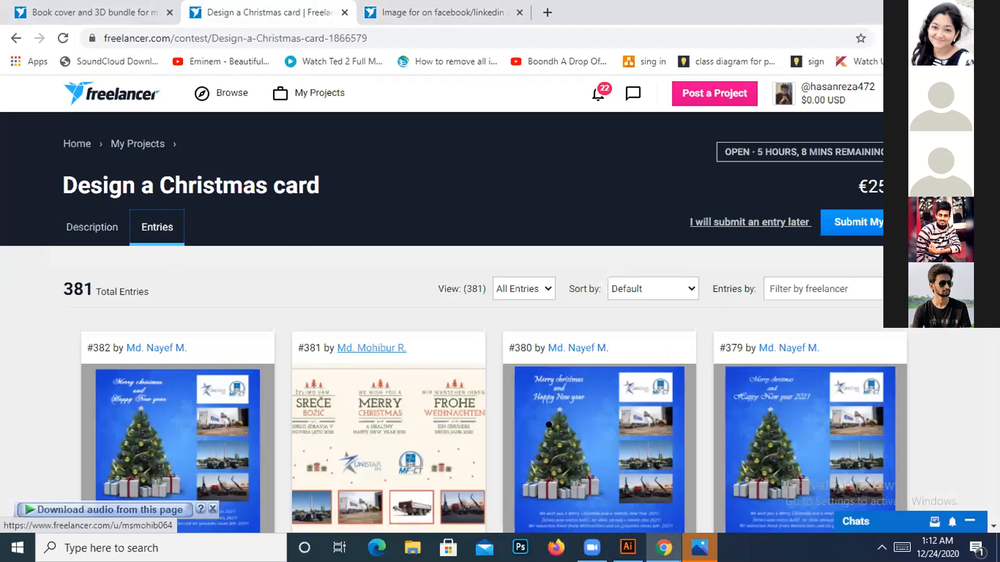
pyautogui.scroll(-2, 331, 395)
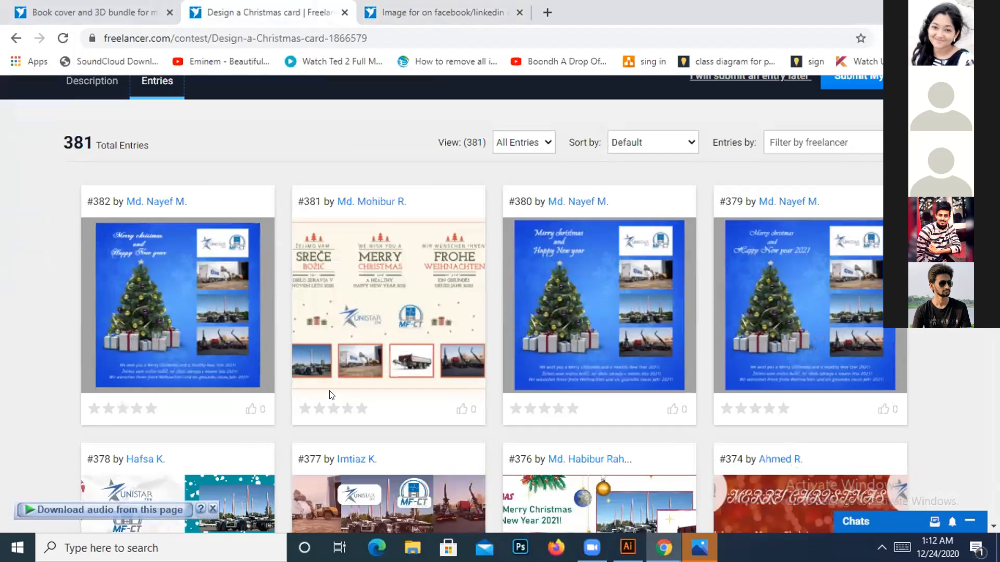
pyautogui.click(350, 356)
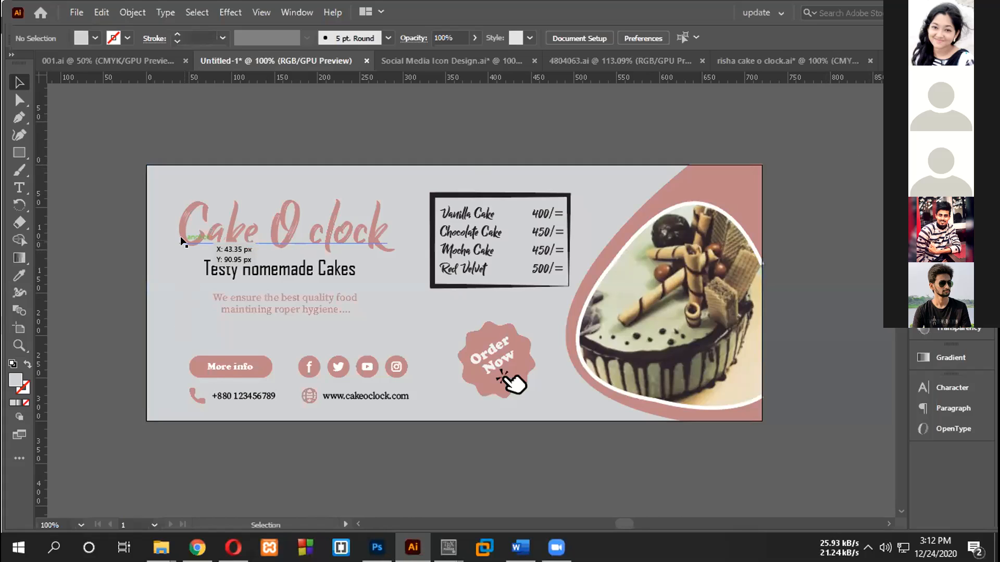
# In Illustrator, lock the grey background rectangle of the Cake O clock banner.
pyautogui.click(160, 197)
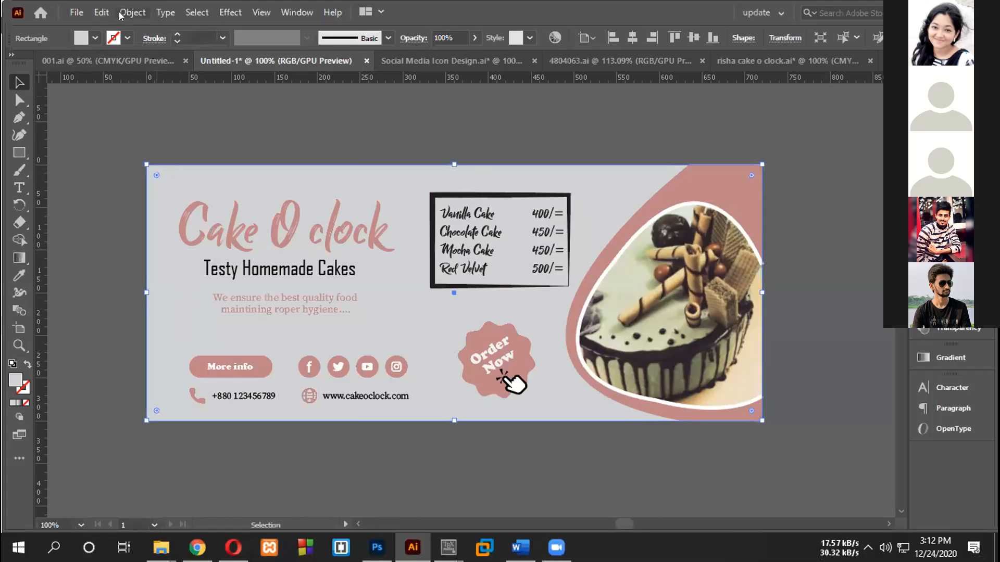
pyautogui.click(132, 12)
pyautogui.moveTo(208, 109)
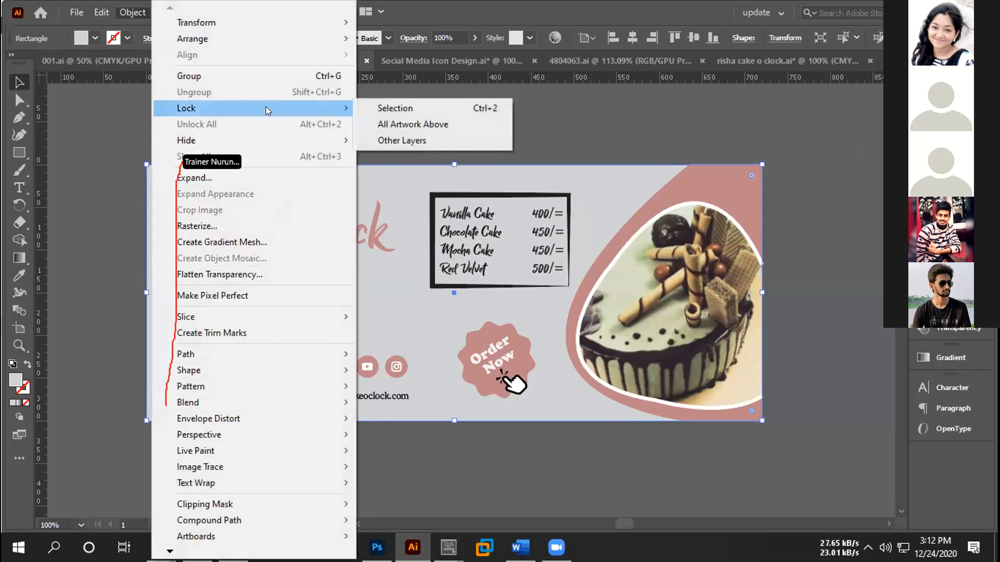
pyautogui.click(396, 108)
# Nudge the banner's heading, tagline, description, More info button, social icons and contact details together about 10 px to the left.
pyautogui.moveTo(179, 191); pyautogui.dragTo(415, 405)
pyautogui.hotkey('ctrl', 'z')
pyautogui.press('Left')
pyautogui.press('Left')
pyautogui.press('Left')
pyautogui.press('Left')
pyautogui.press('Left')
pyautogui.press('Left')
pyautogui.press('Left')
pyautogui.press('Left')
pyautogui.press('Left')
pyautogui.press('Left')
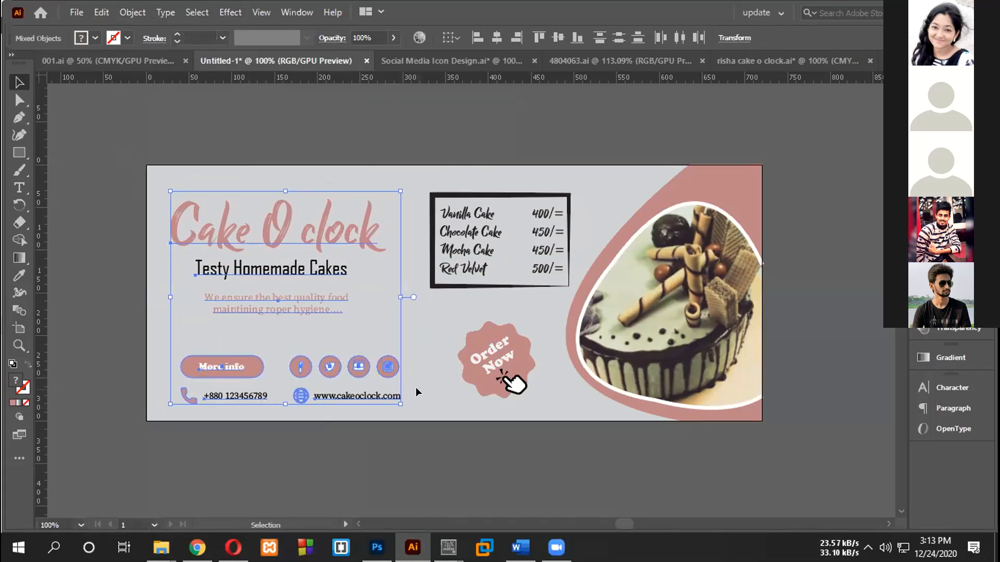
pyautogui.click(418, 449)
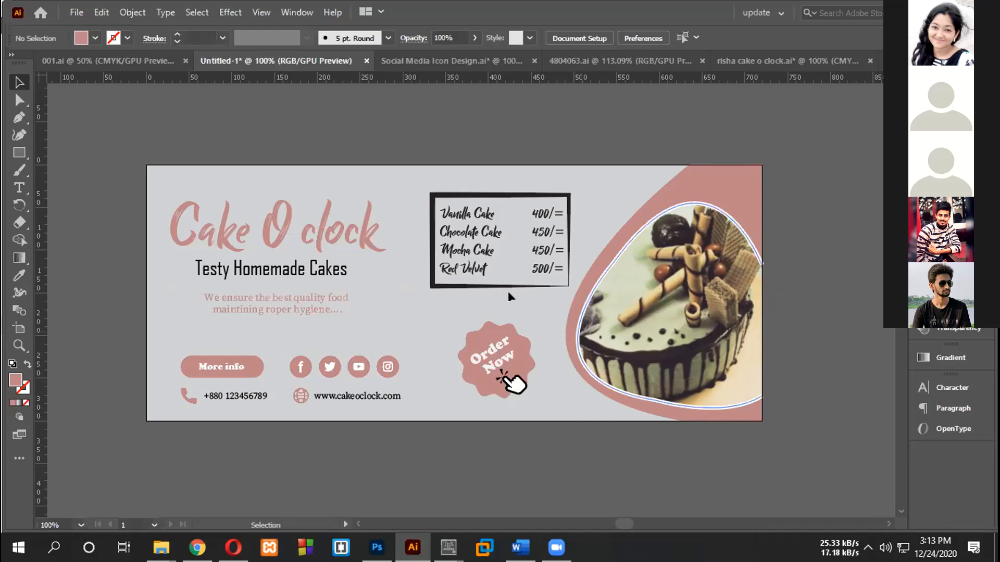
# Nudge the cake price list together with its black frame about 8 px to the left.
pyautogui.click(548, 287)
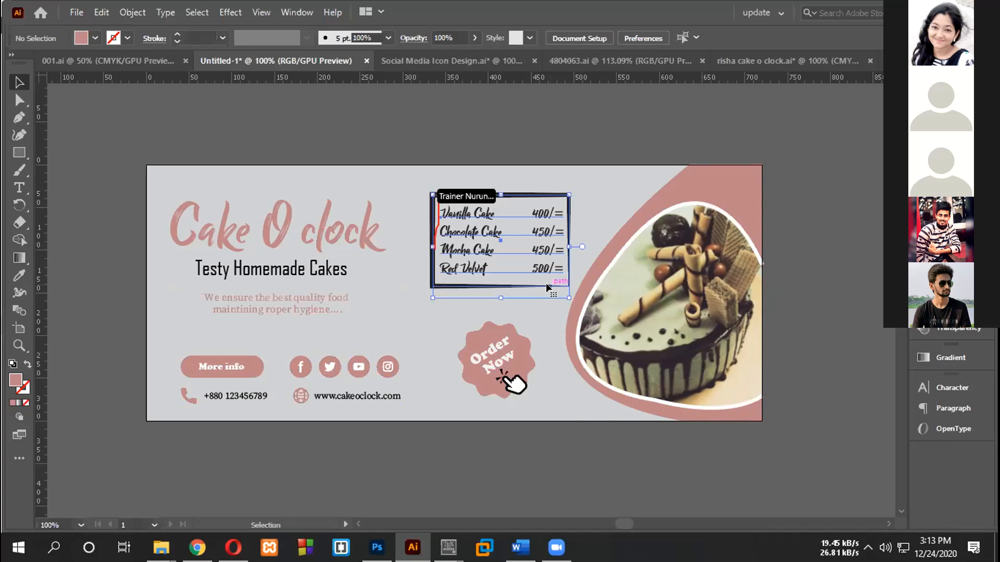
pyautogui.press('Left')
pyautogui.press('Left')
pyautogui.press('Left')
pyautogui.press('Left')
pyautogui.press('Left')
pyautogui.press('Left')
pyautogui.press('Left')
pyautogui.press('Left')
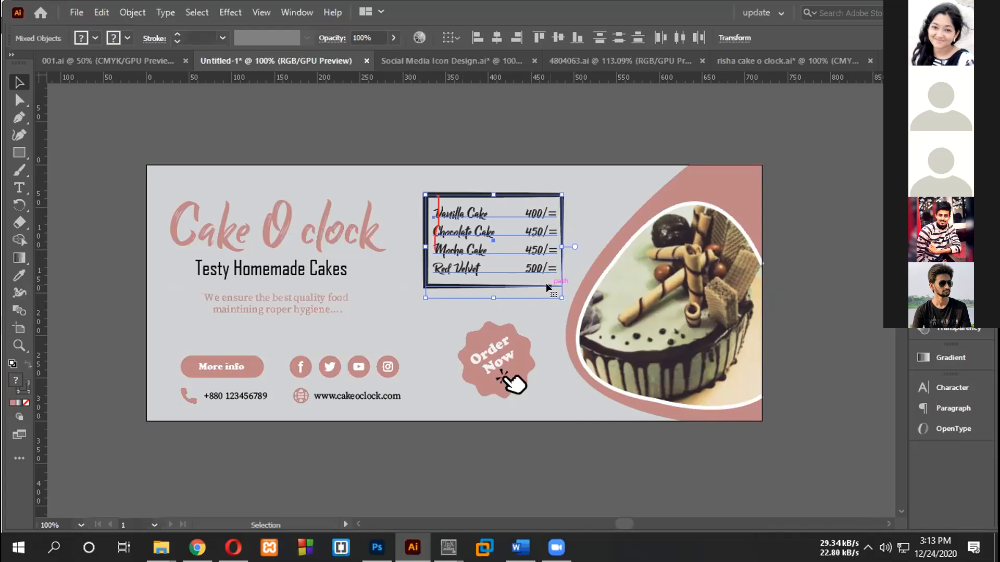
pyautogui.click(559, 443)
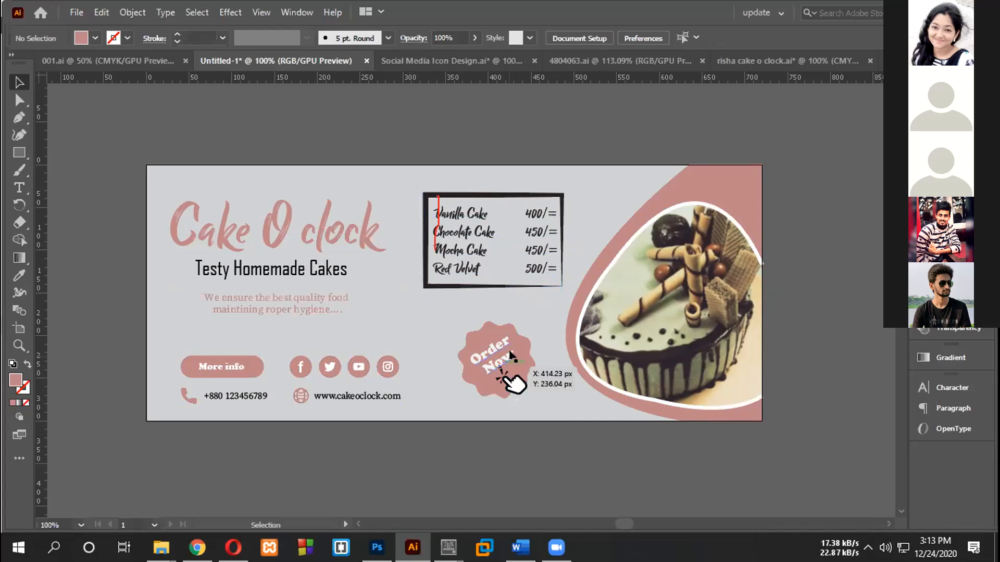
# Nudge the Order Now badge about 7 px to the left.
pyautogui.click(511, 356)
pyautogui.press('Left')
pyautogui.press('Left')
pyautogui.press('Left')
pyautogui.press('Left')
pyautogui.press('Left')
pyautogui.press('Left')
pyautogui.press('Left')
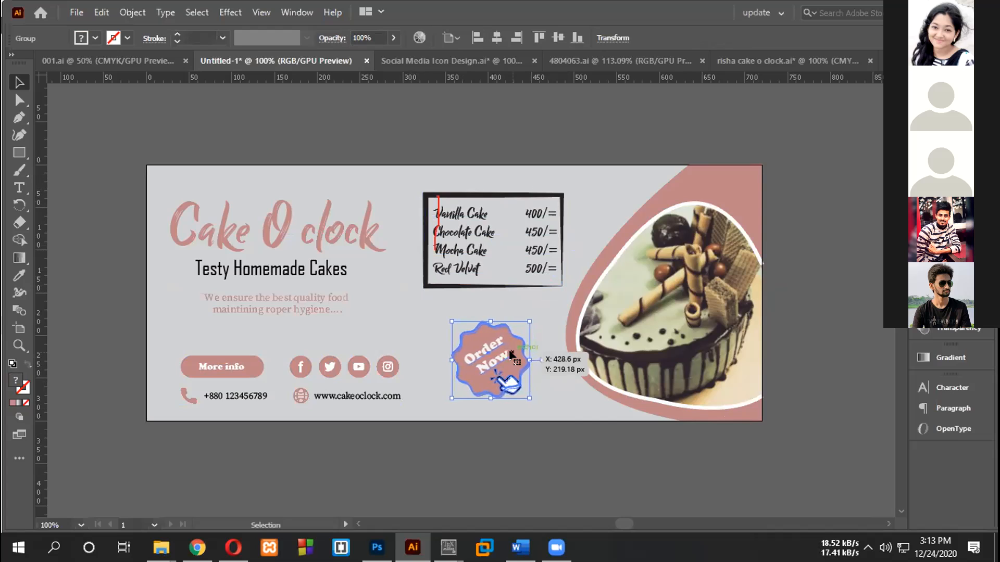
pyautogui.click(529, 473)
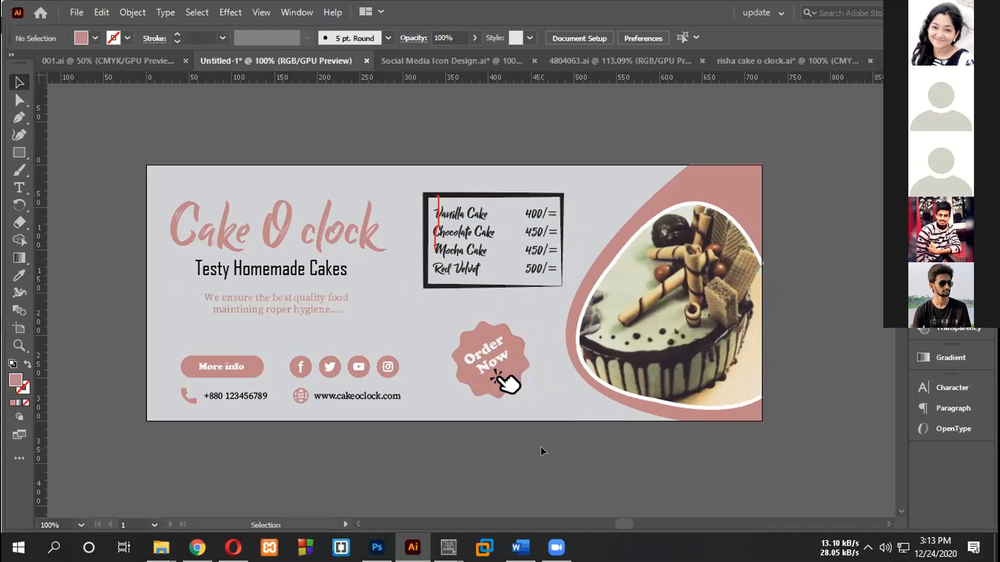
# Expand the appearance of the black brush-stroked frame around the cake price list.
pyautogui.click(527, 195)
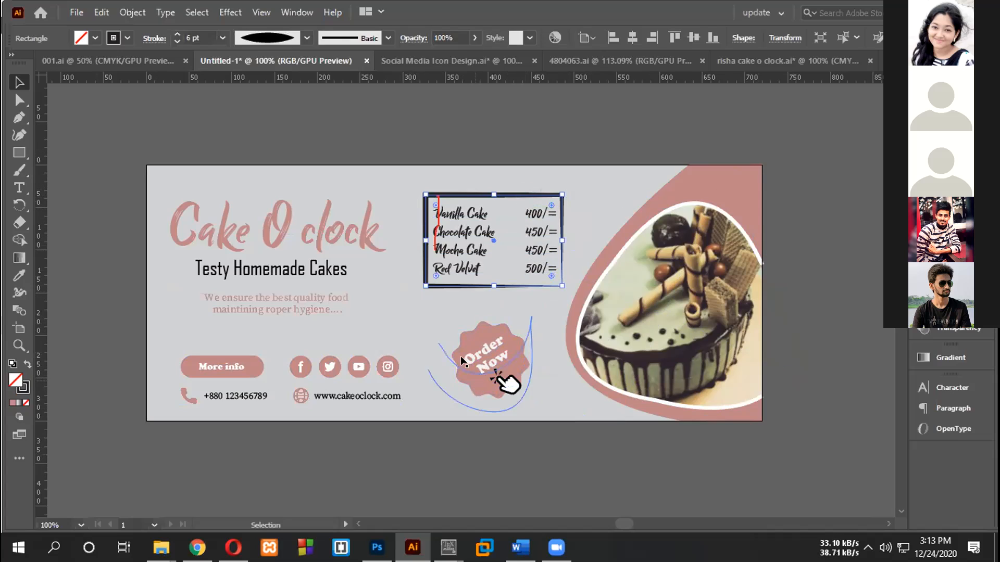
pyautogui.click(127, 38)
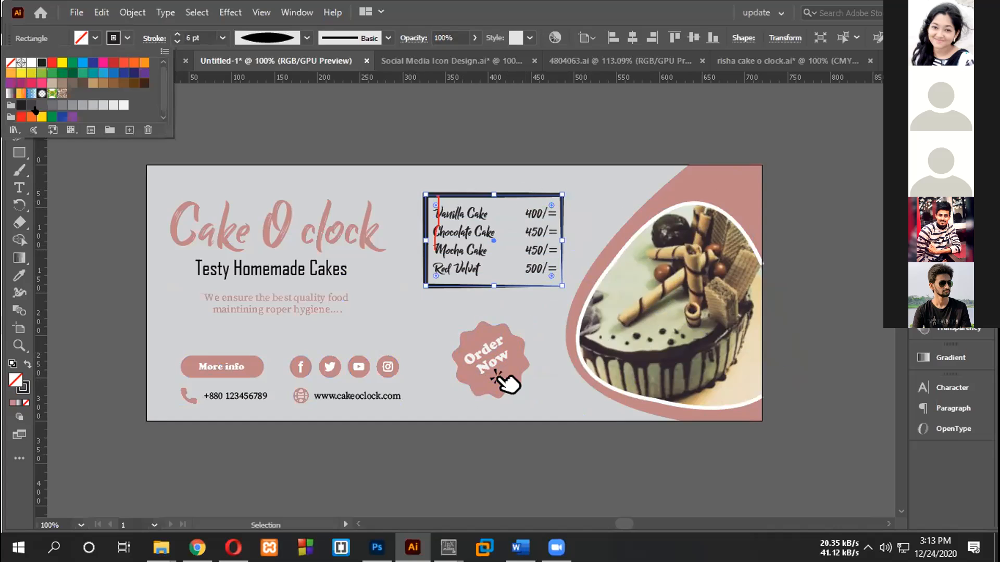
pyautogui.click(365, 179)
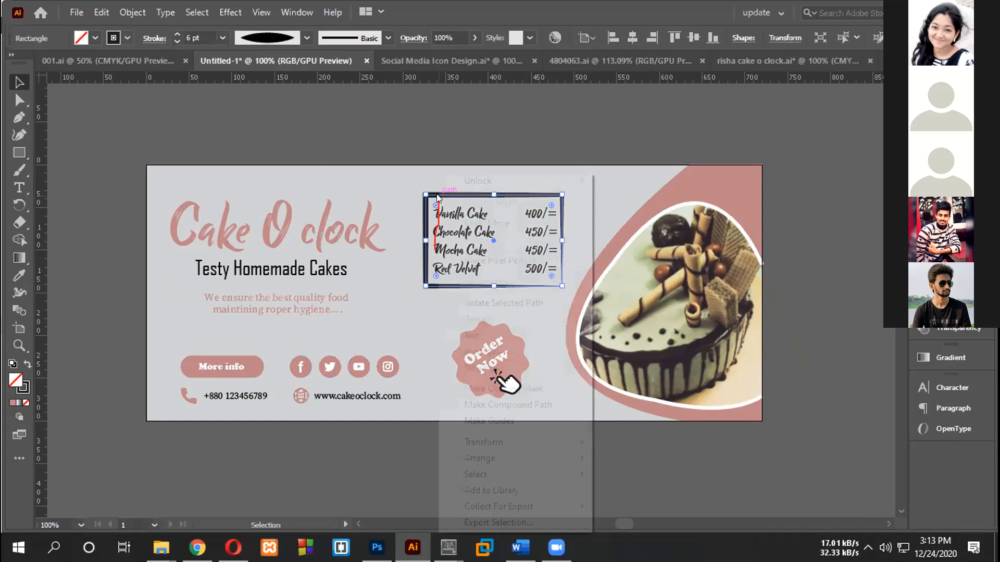
pyautogui.rightClick(440, 197)
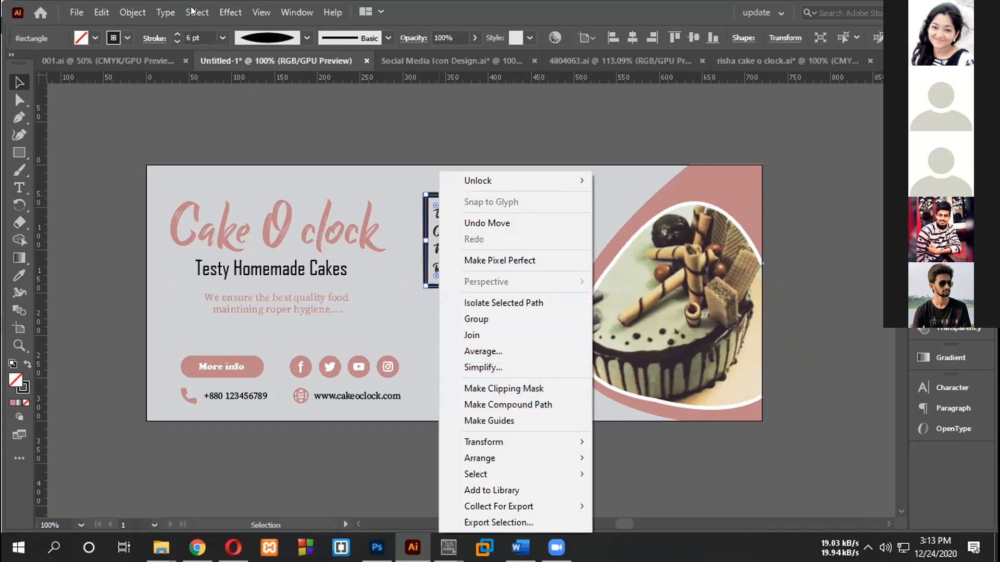
pyautogui.click(133, 12)
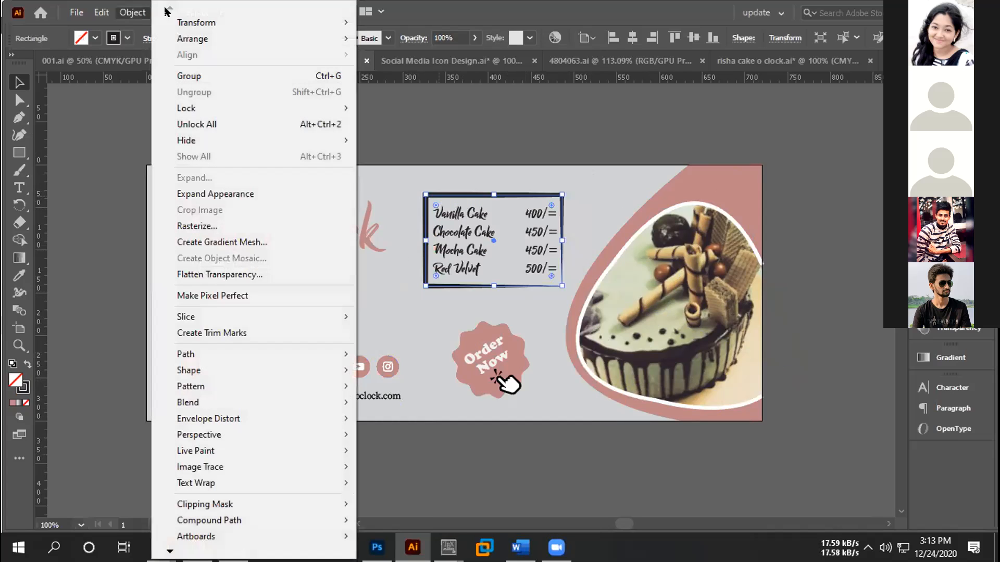
pyautogui.click(221, 197)
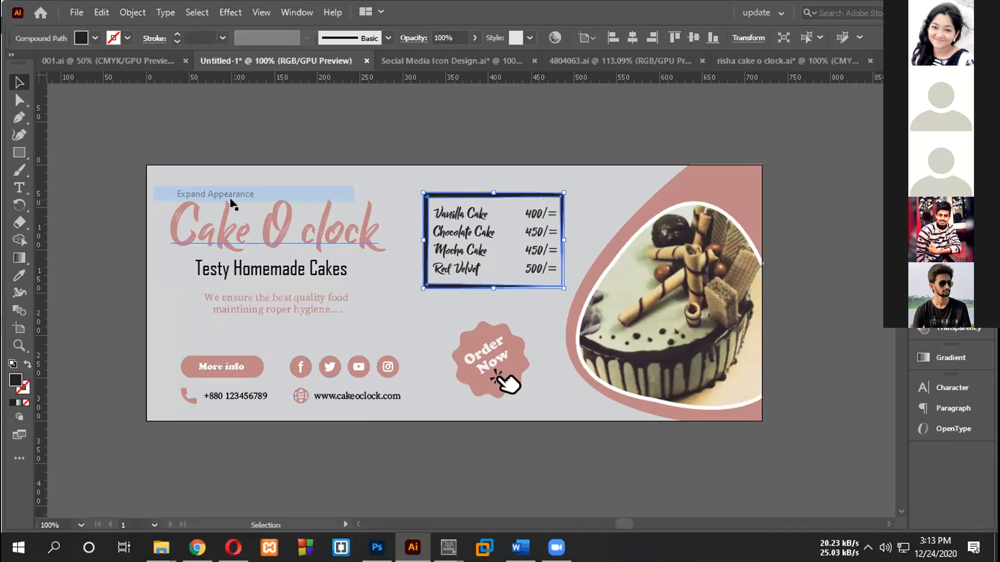
pyautogui.click(390, 184)
# Recolor the expanded price list frame with the pink sampled from the More info button using the Eyedropper.
pyautogui.click(426, 204)
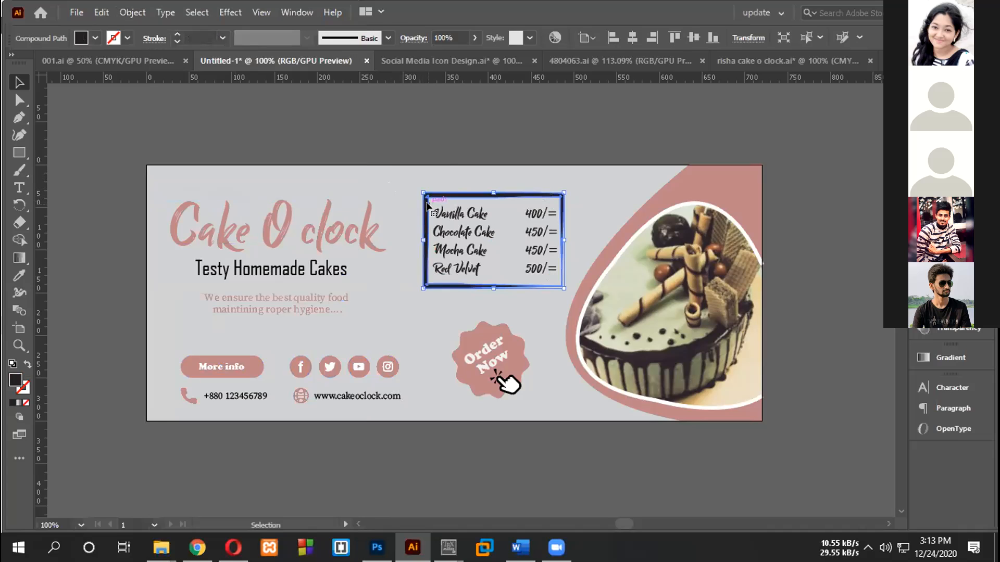
pyautogui.click(127, 38)
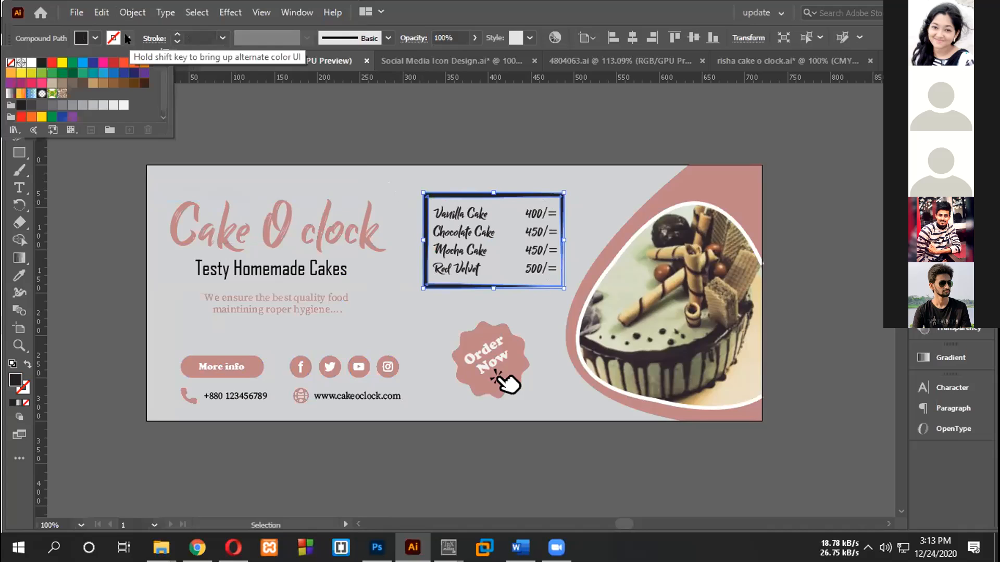
pyautogui.click(19, 276)
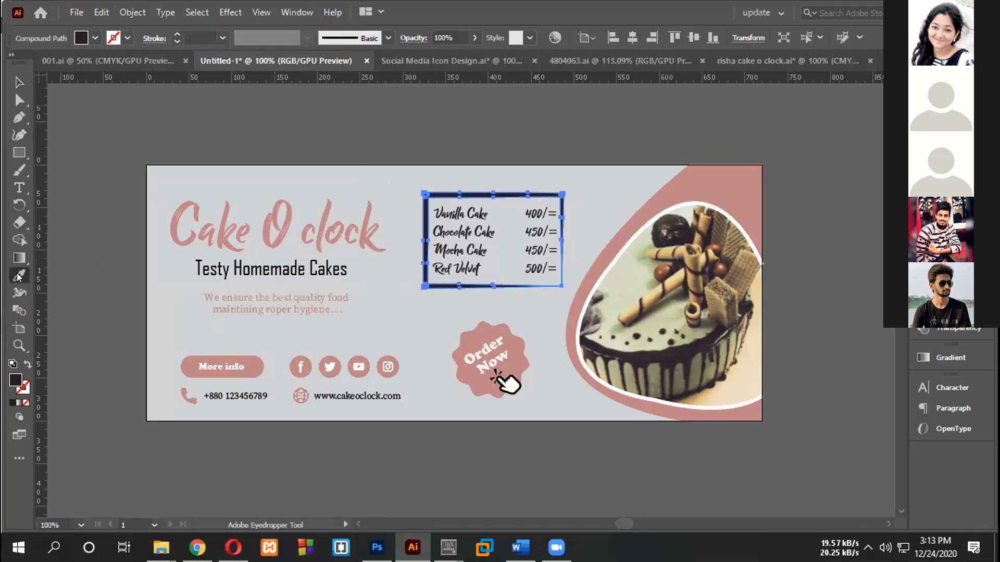
pyautogui.click(96, 38)
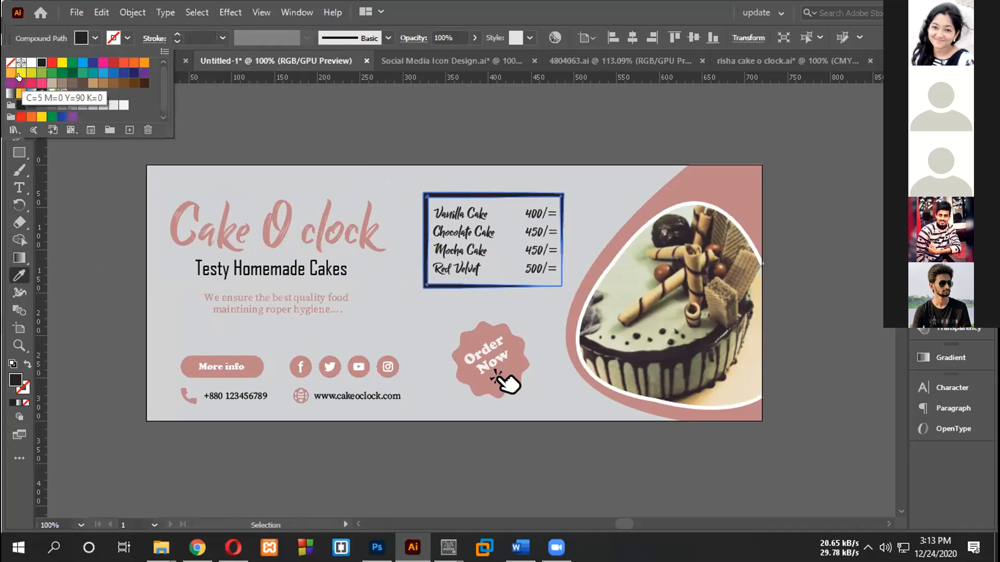
pyautogui.click(16, 280)
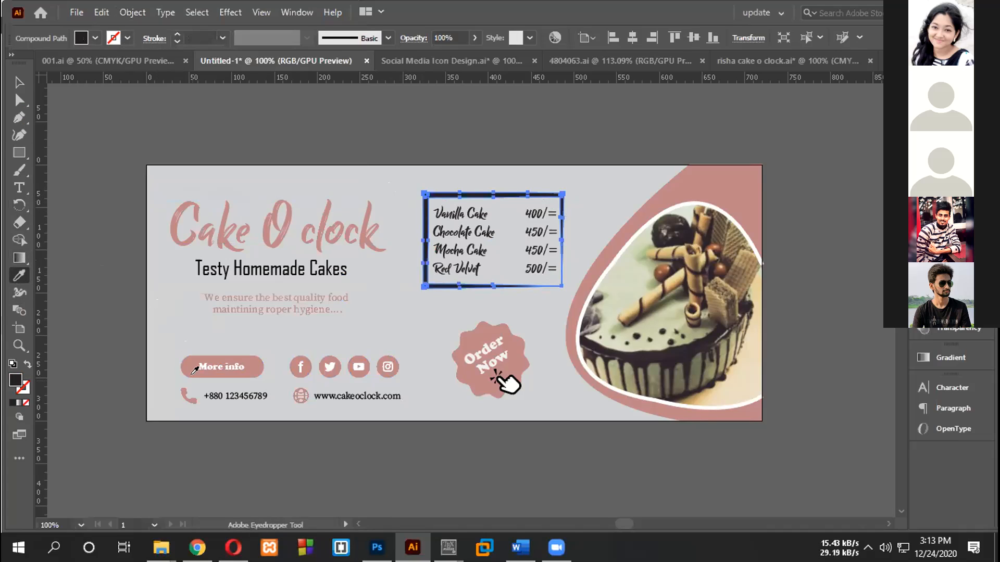
pyautogui.click(194, 369)
pyautogui.press('v')
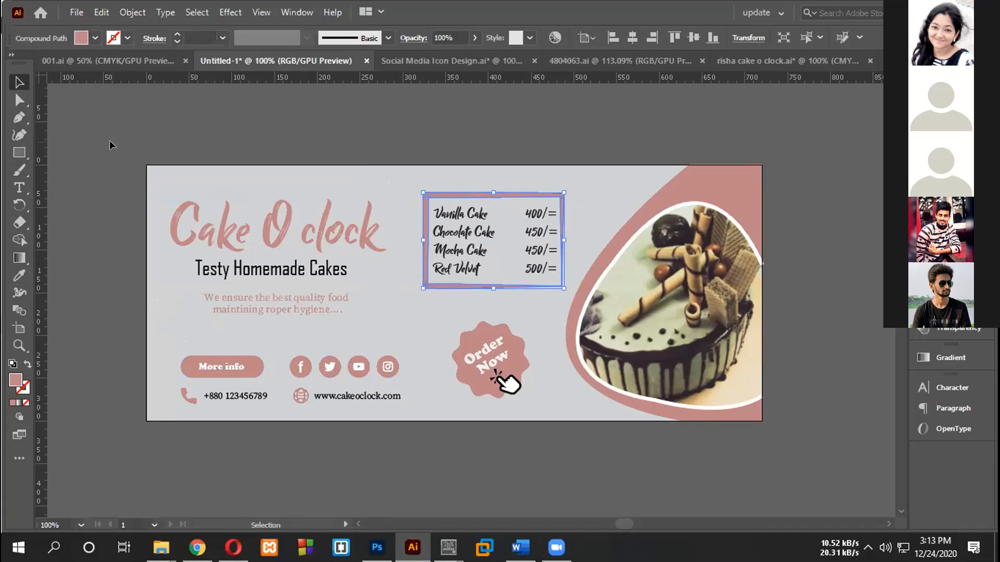
pyautogui.click(111, 145)
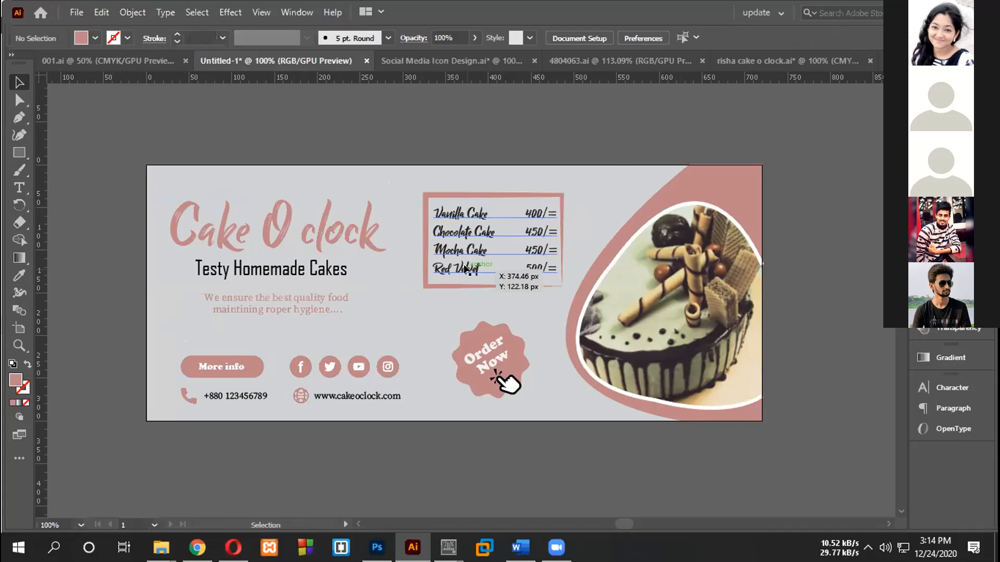
# Set the fill of all the price list text inside the frame to white.
pyautogui.press('t')
pyautogui.click(464, 265)
pyautogui.hotkey('ctrl', 'a')
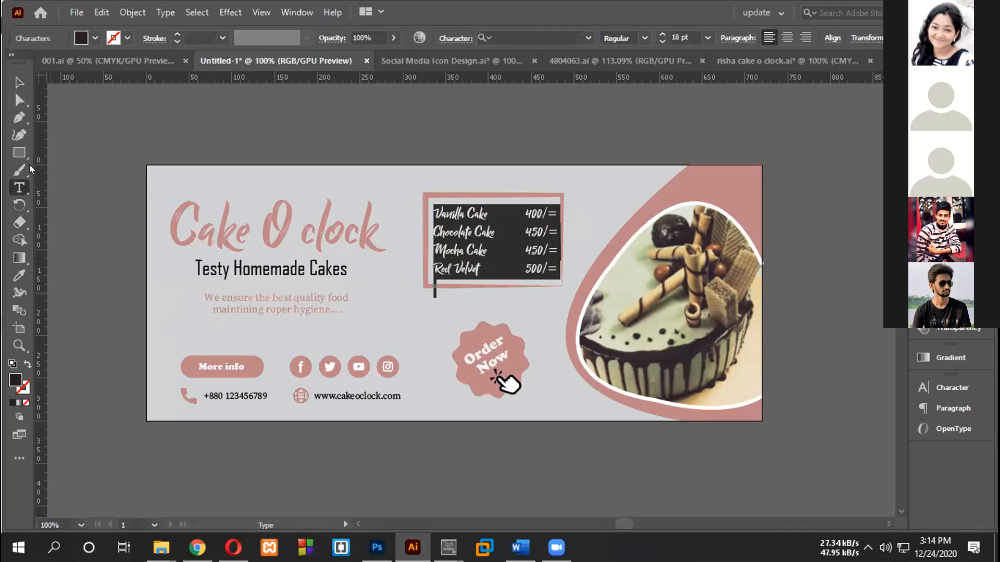
pyautogui.click(95, 38)
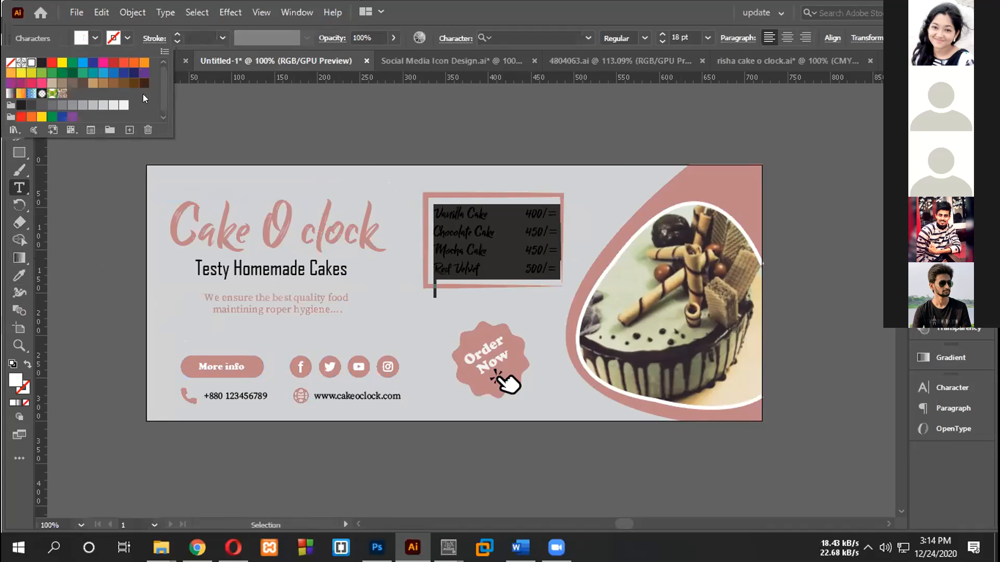
pyautogui.click(303, 192)
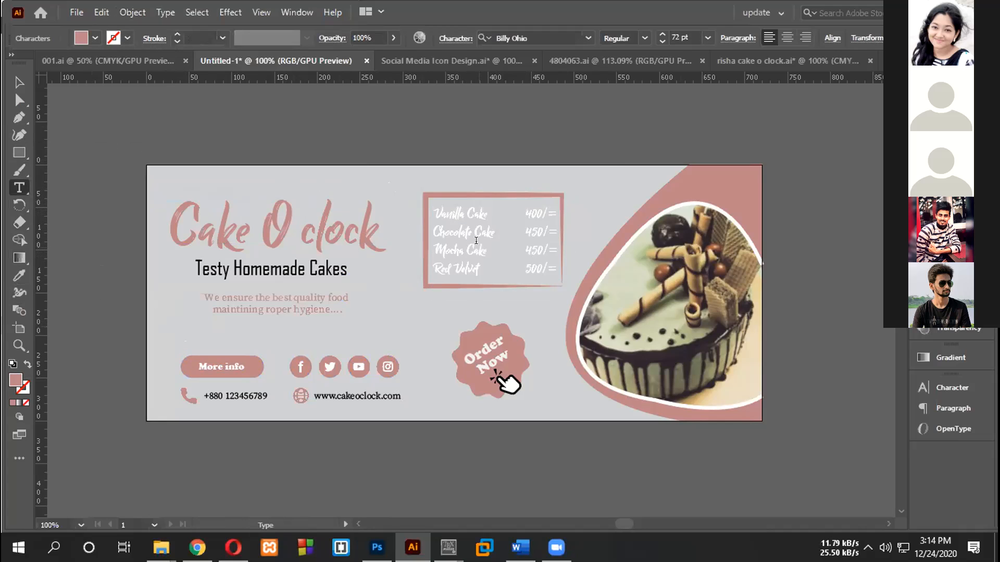
# Undo the white fill on the cake price list text to restore its black color.
pyautogui.click(531, 268)
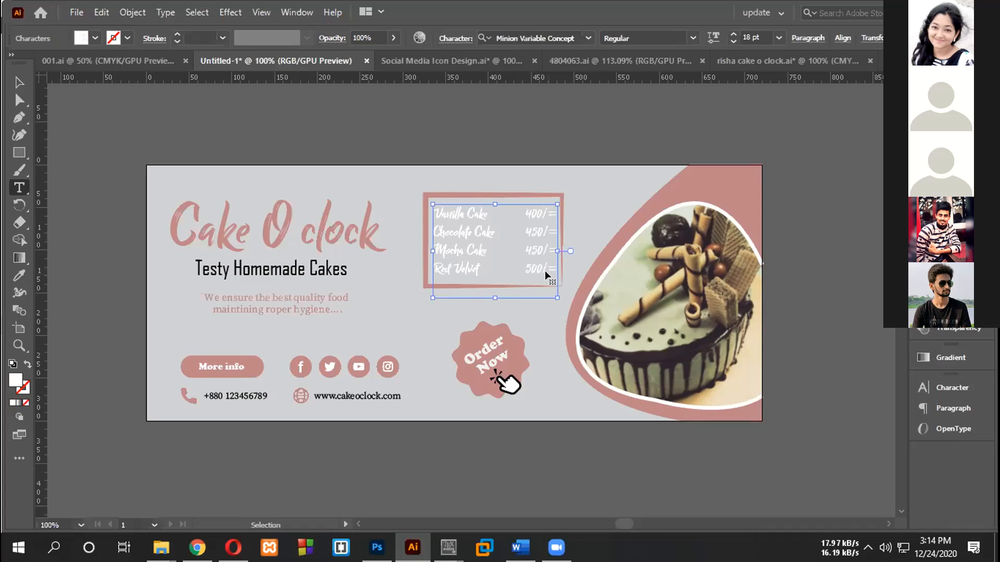
pyautogui.hotkey('ctrl', 'a')
pyautogui.click(570, 146)
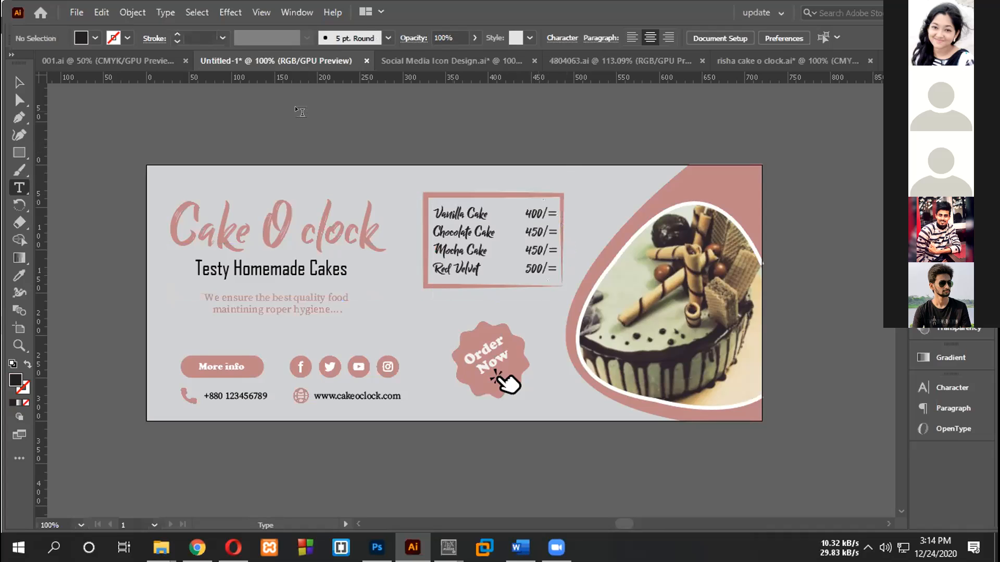
pyautogui.click(18, 83)
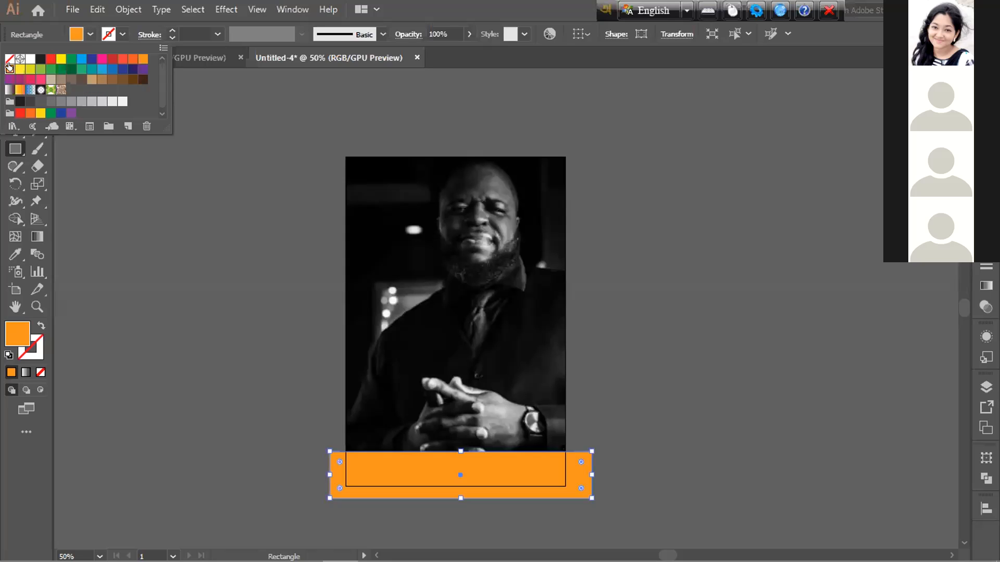
# Fill the rectangle at the base of the portrait photo with the light orange swatch and refine it to orange FF8B00.
pyautogui.click(9, 68)
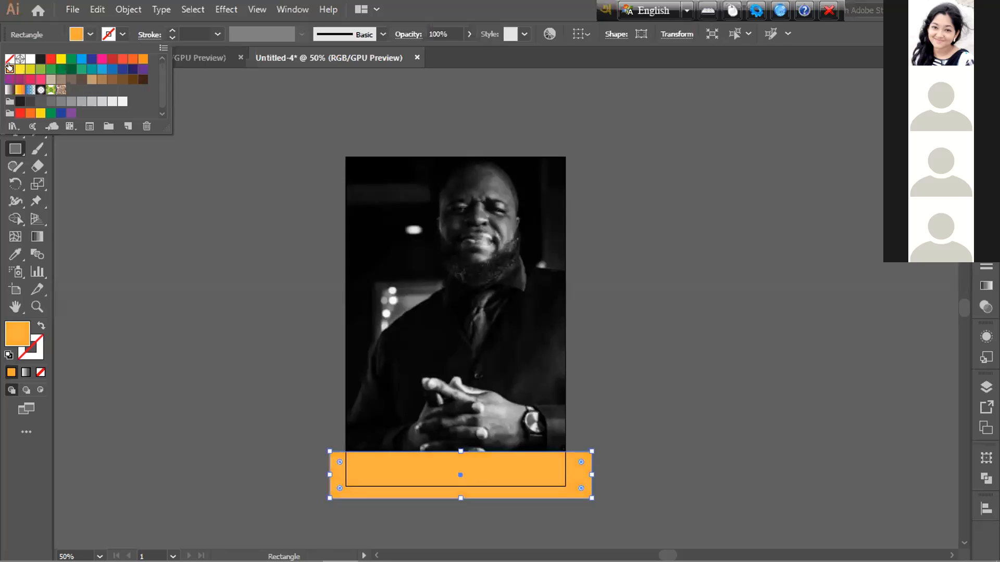
pyautogui.click(77, 34)
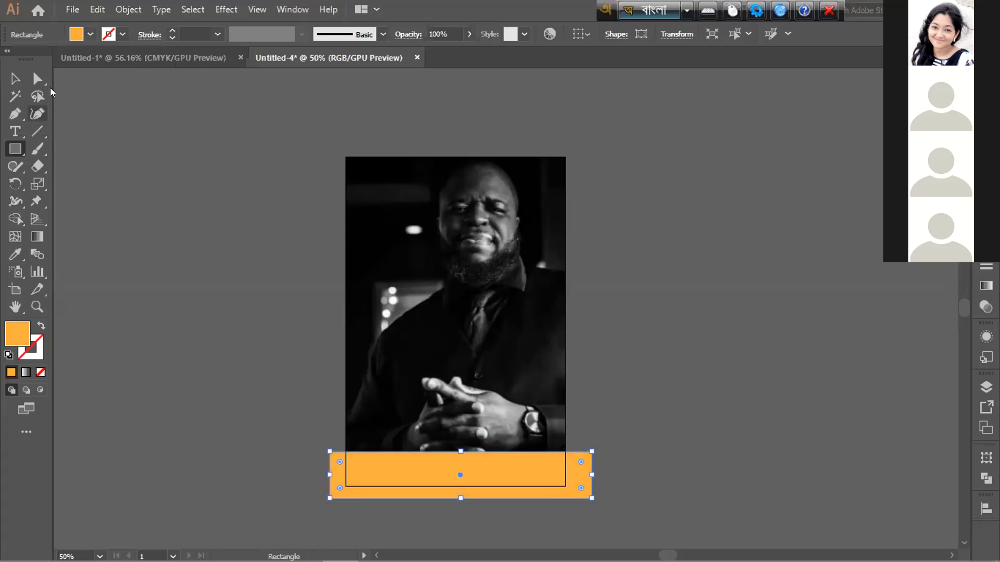
pyautogui.doubleClick(13, 336)
pyautogui.moveTo(700, 220)
pyautogui.mouseDown()
pyautogui.moveTo(732, 279)
pyautogui.moveTo(709, 292)
pyautogui.mouseUp()
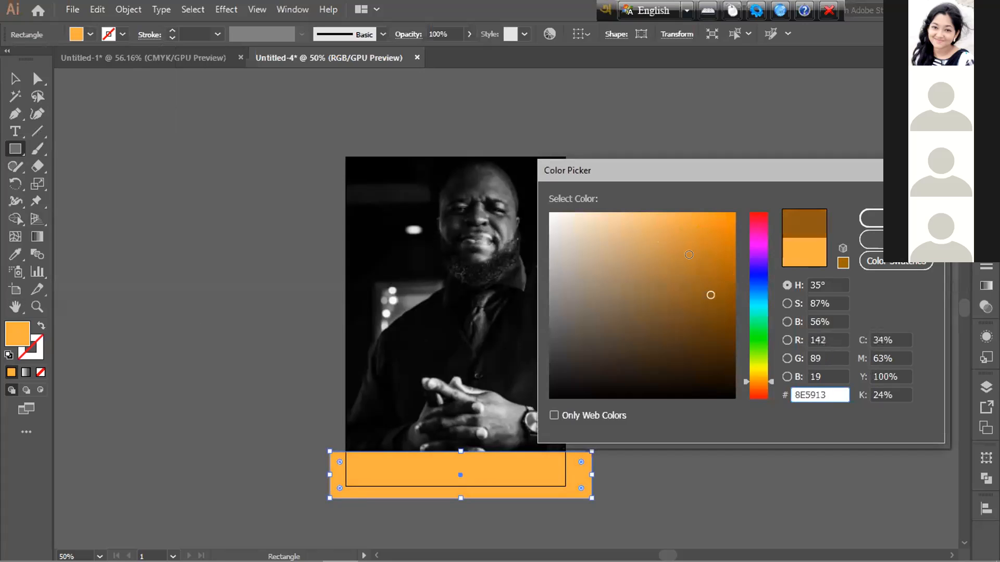
pyautogui.click(692, 258)
pyautogui.click(758, 376)
pyautogui.moveTo(713, 289)
pyautogui.mouseDown()
pyautogui.moveTo(730, 248)
pyautogui.moveTo(723, 263)
pyautogui.moveTo(698, 217)
pyautogui.moveTo(674, 205)
pyautogui.moveTo(674, 245)
pyautogui.moveTo(687, 237)
pyautogui.mouseUp()
pyautogui.click(756, 383)
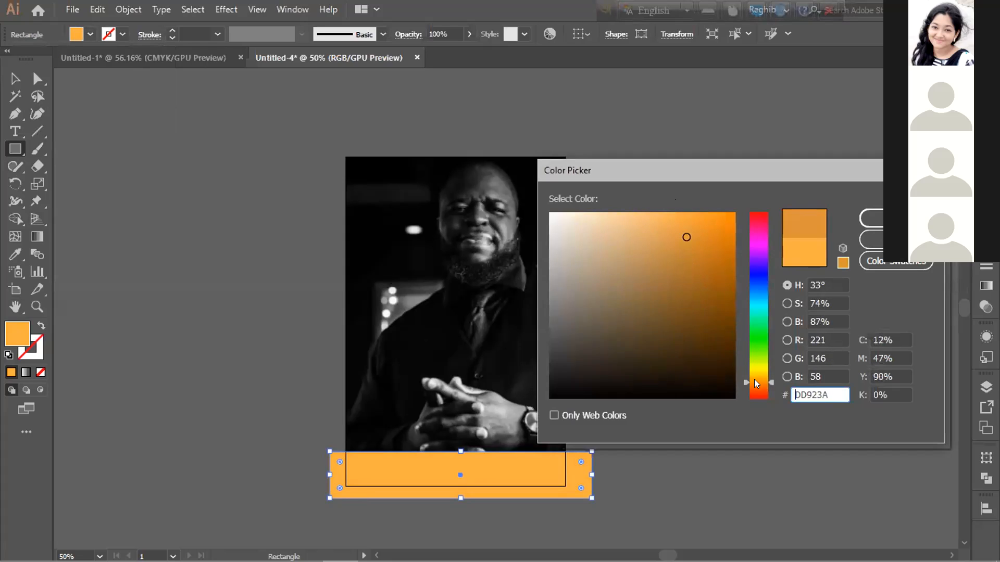
pyautogui.moveTo(712, 280); pyautogui.dragTo(727, 275)
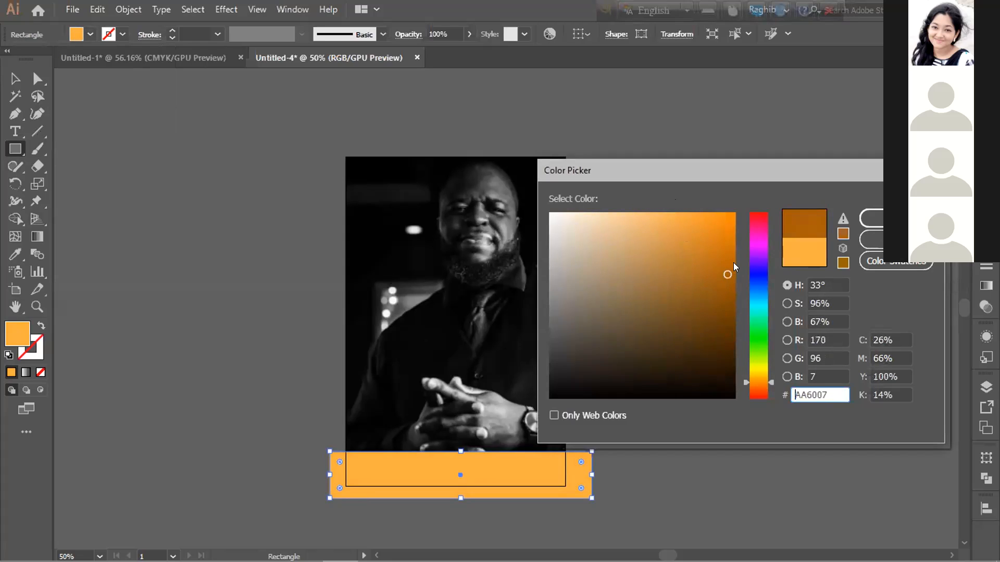
pyautogui.moveTo(718, 253)
pyautogui.mouseDown()
pyautogui.moveTo(741, 236)
pyautogui.moveTo(729, 227)
pyautogui.moveTo(750, 189)
pyautogui.mouseUp()
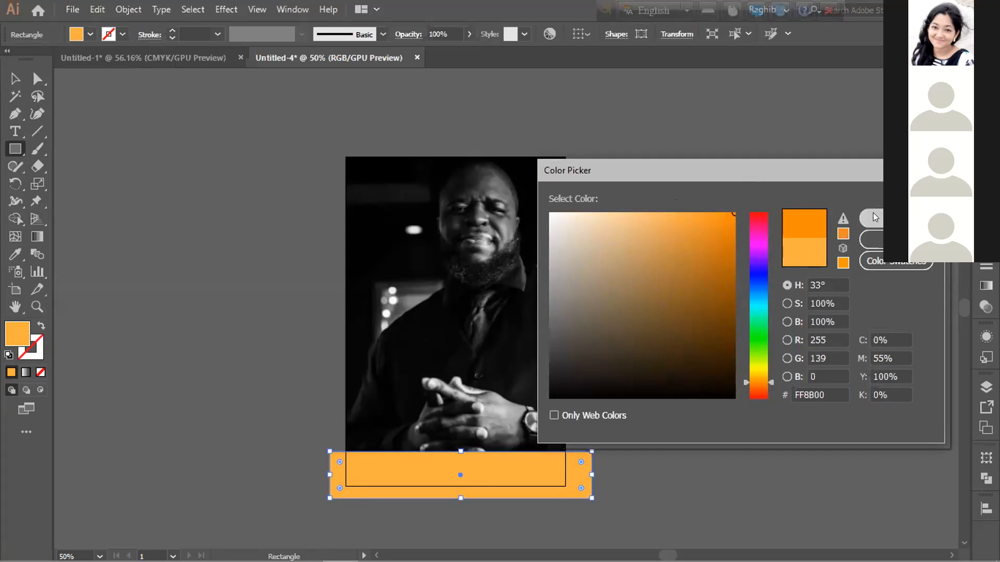
pyautogui.click(864, 214)
pyautogui.click(15, 78)
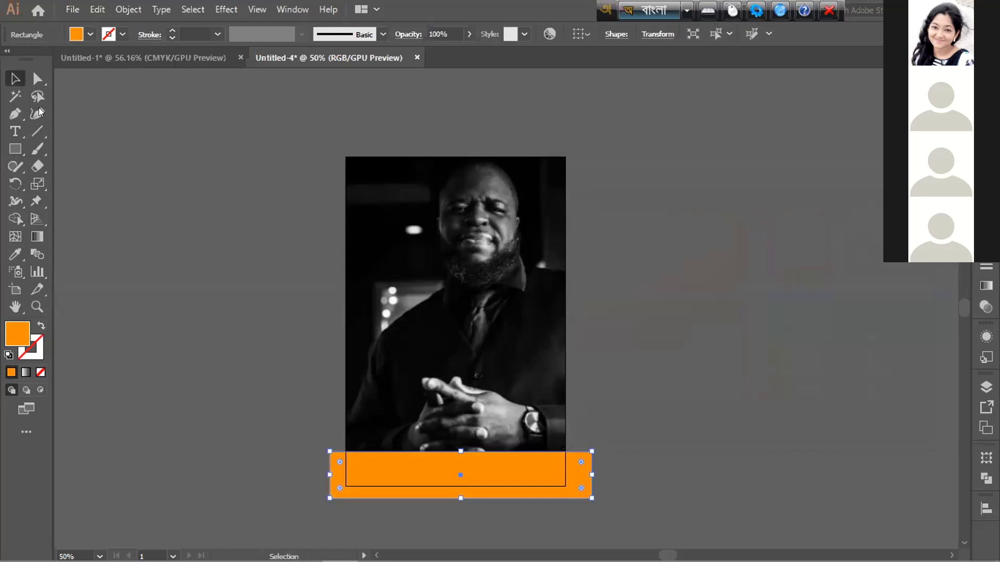
pyautogui.click(180, 271)
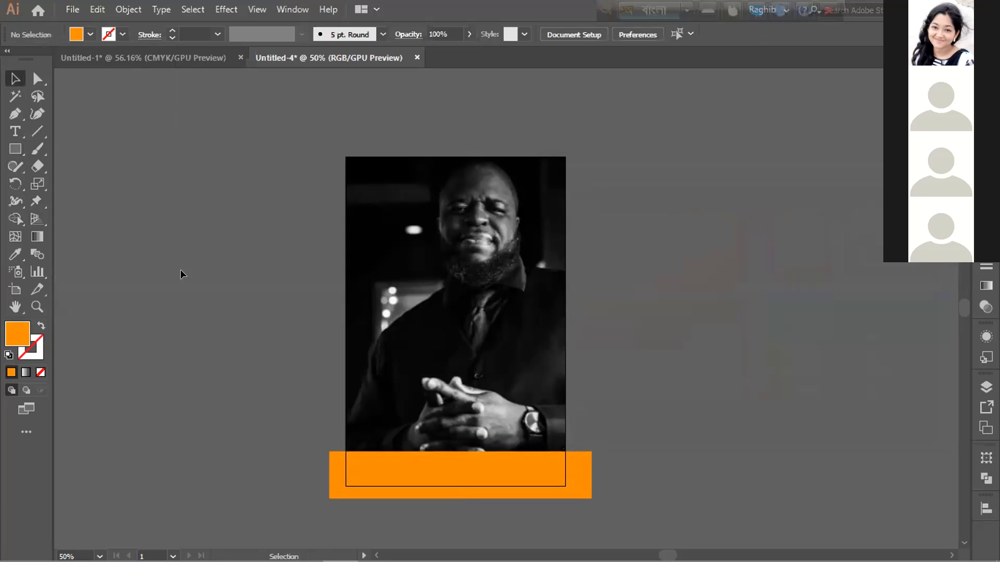
# Fill the rectangle below the portrait photo with the CMYK Yellow swatch.
pyautogui.click(403, 475)
pyautogui.click(90, 35)
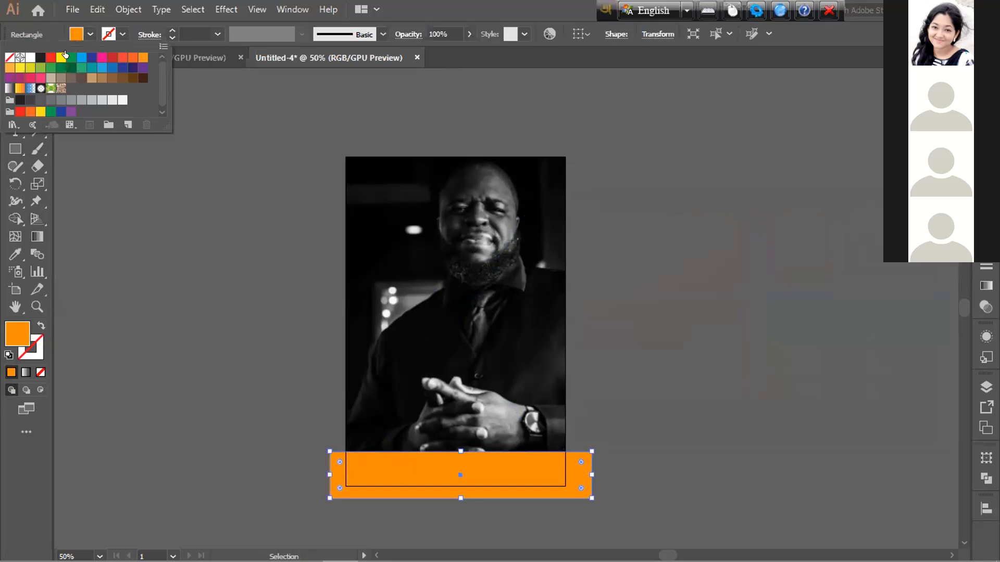
pyautogui.click(59, 57)
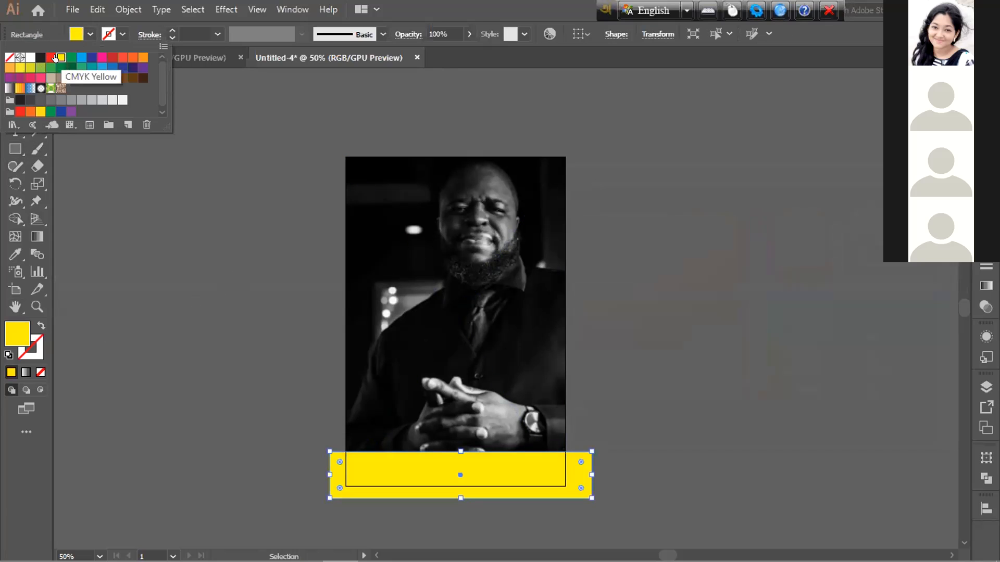
pyautogui.click(73, 37)
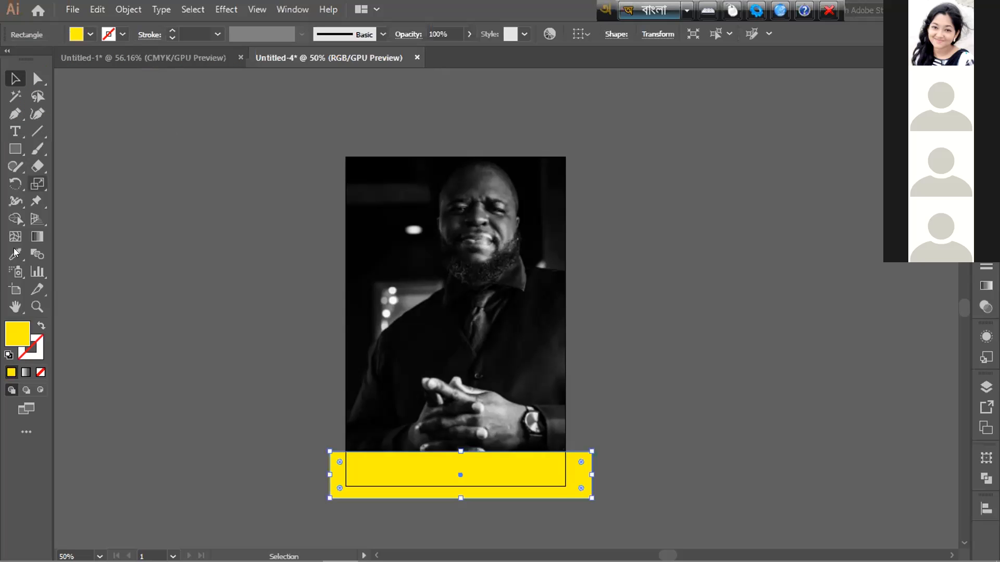
# Darken the rectangle's yellow fill to the custom color C9BA00.
pyautogui.doubleClick(25, 338)
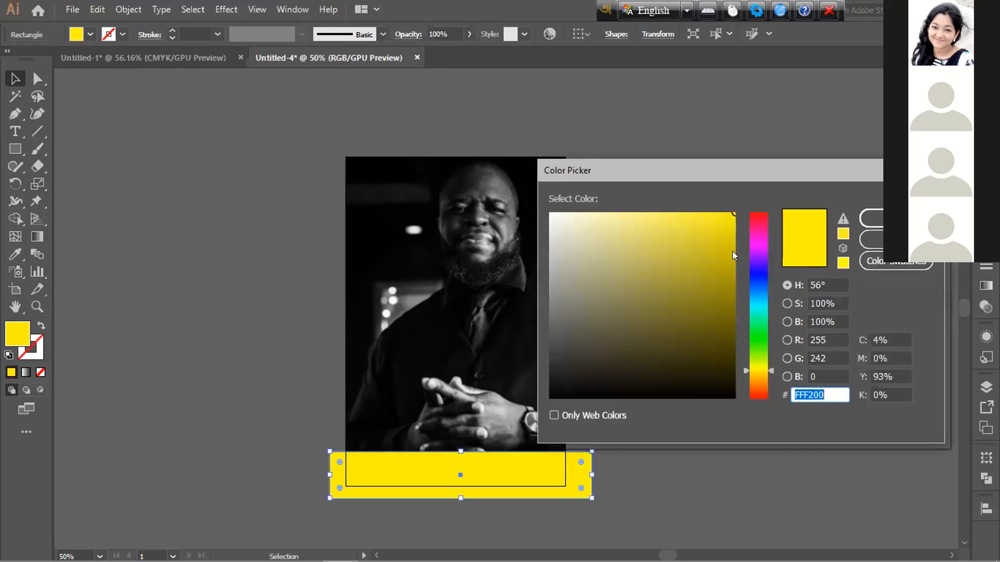
pyautogui.click(728, 232)
pyautogui.click(733, 228)
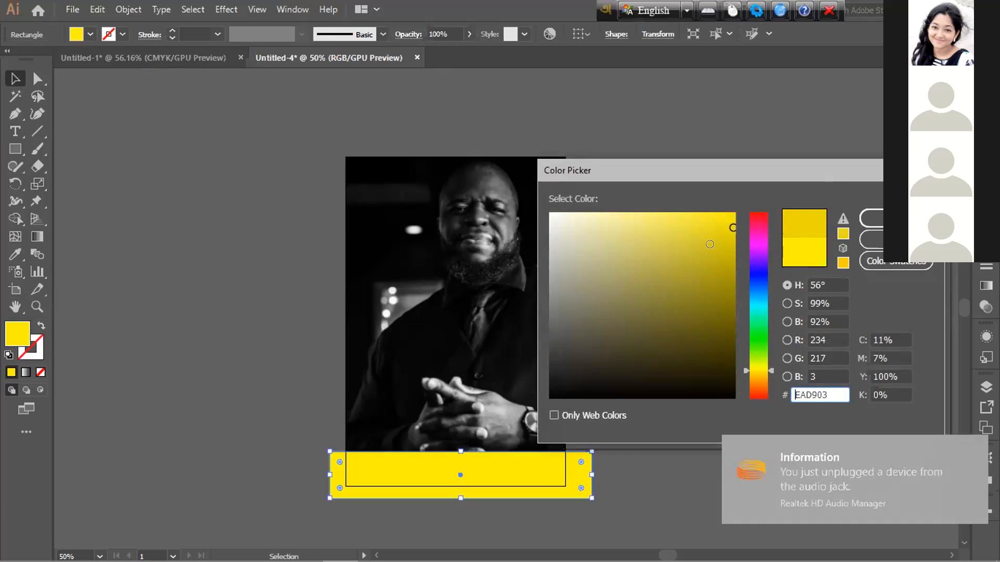
pyautogui.click(718, 249)
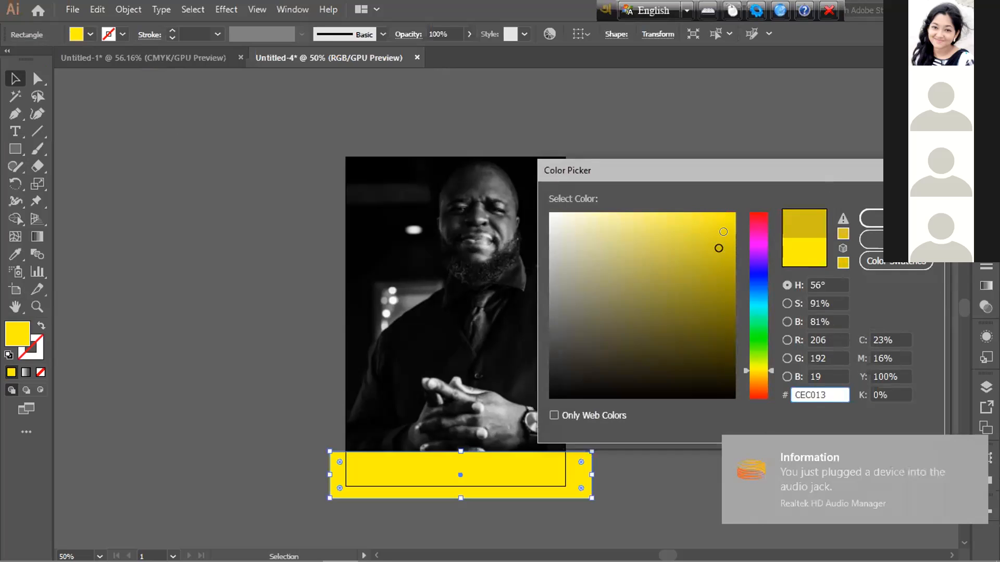
pyautogui.moveTo(731, 286); pyautogui.dragTo(736, 298)
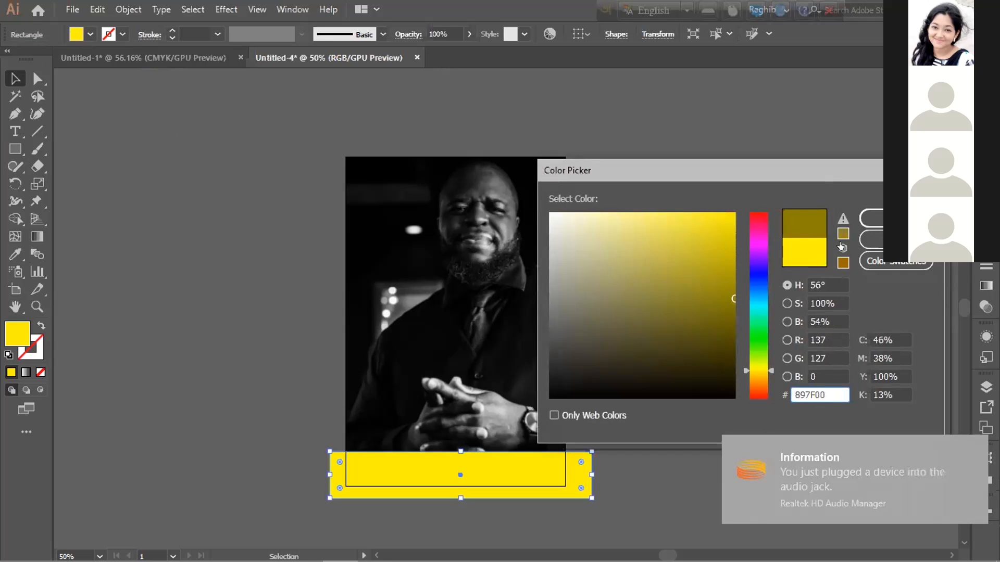
pyautogui.click(724, 257)
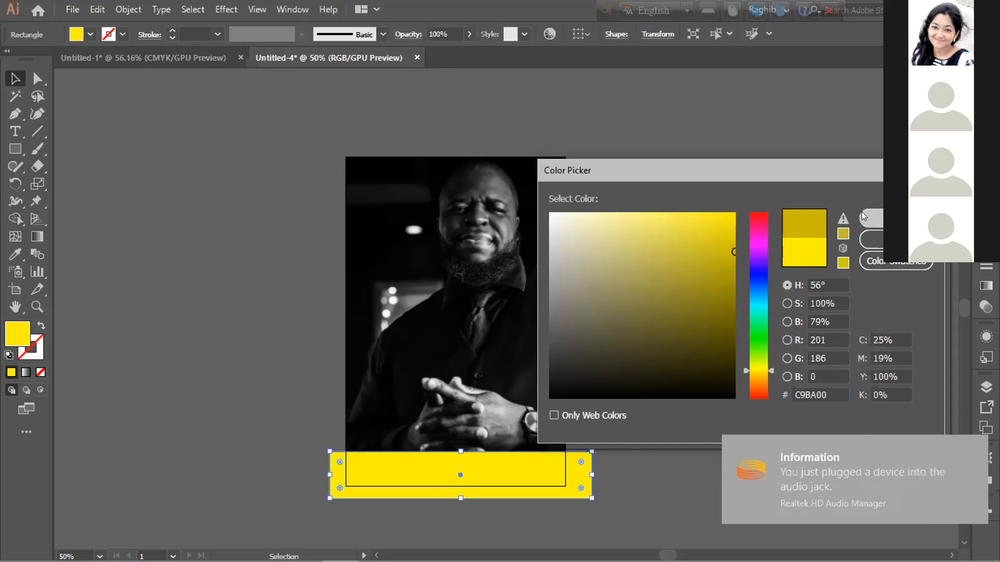
pyautogui.click(871, 217)
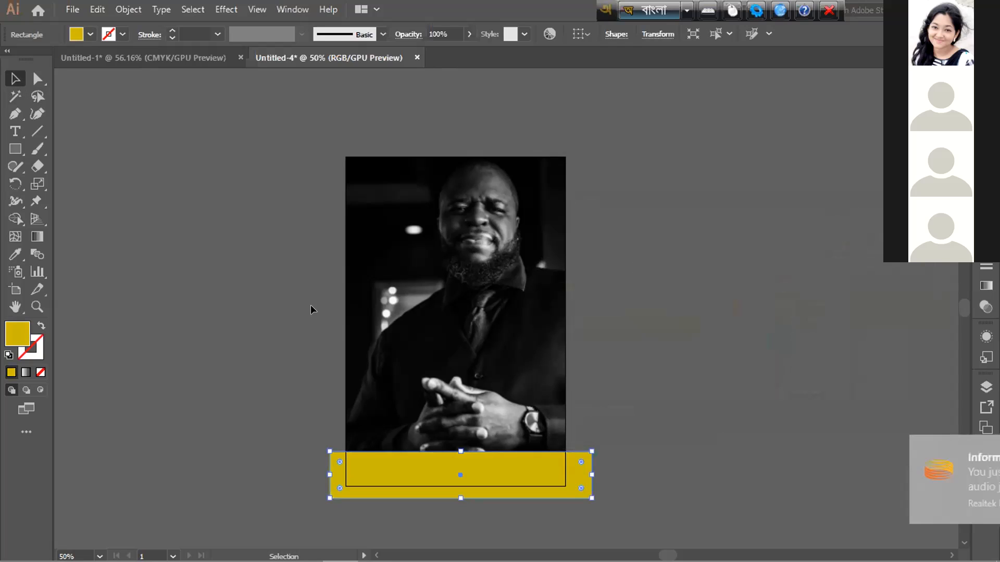
# Set the fill of the rectangle below the portrait photo to golden yellow E8D100 and deselect it.
pyautogui.doubleClick(26, 334)
pyautogui.click(732, 229)
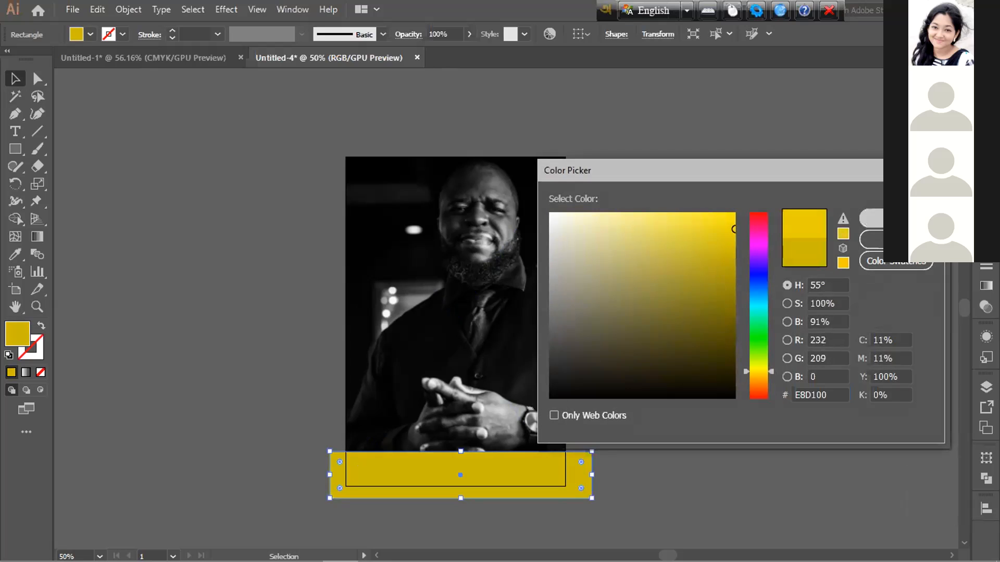
pyautogui.click(871, 218)
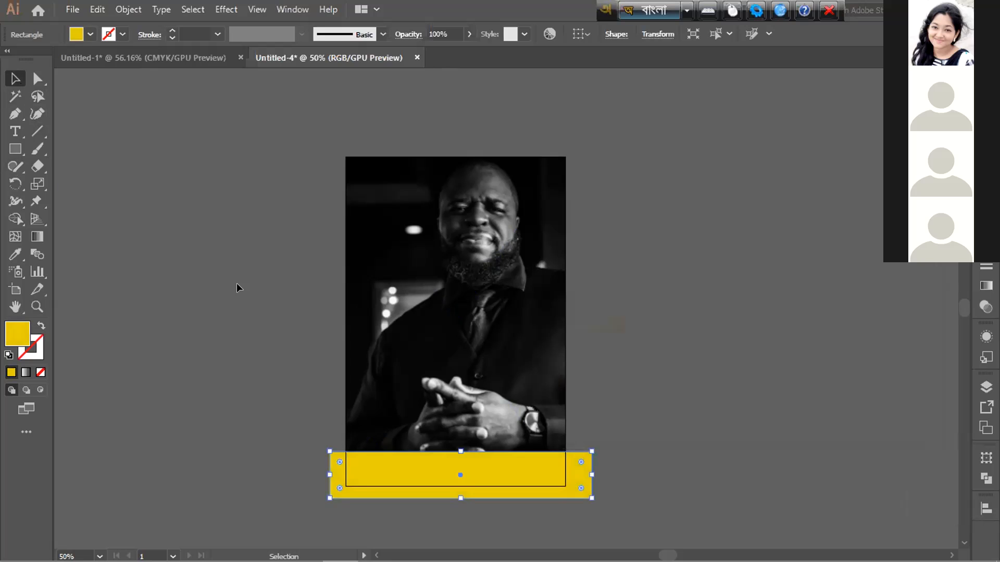
pyautogui.click(628, 327)
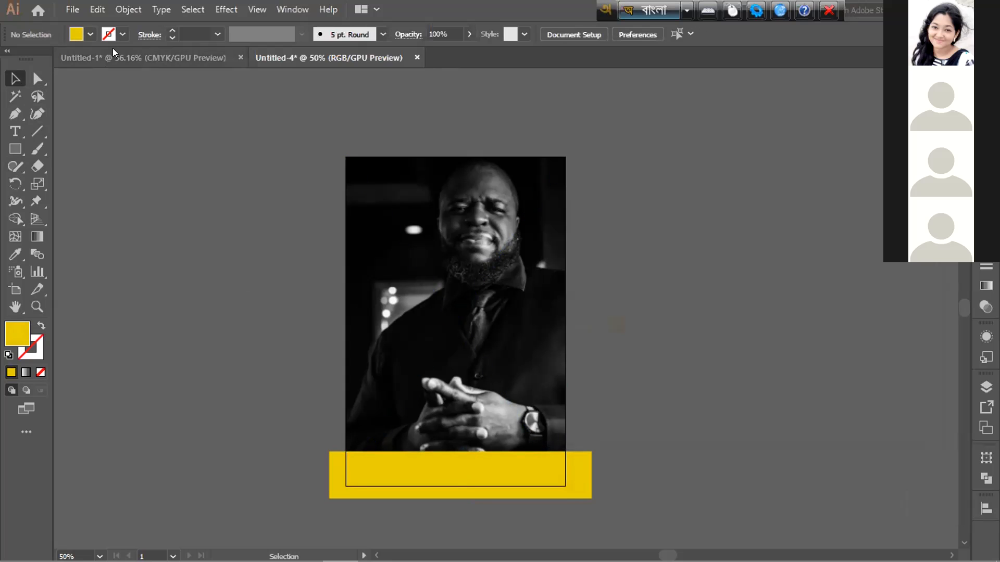
# Switch to the New folder window in File Explorer and place LK New Solutions LLC PNG.png into the Untitled-4 Illustrator document.
pyautogui.click(73, 9)
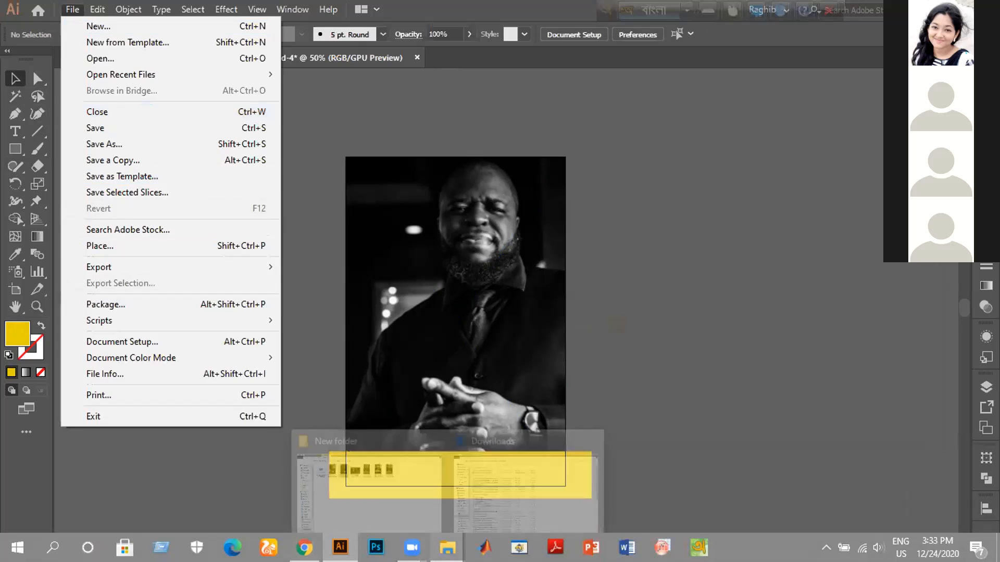
pyautogui.click(447, 547)
pyautogui.click(404, 516)
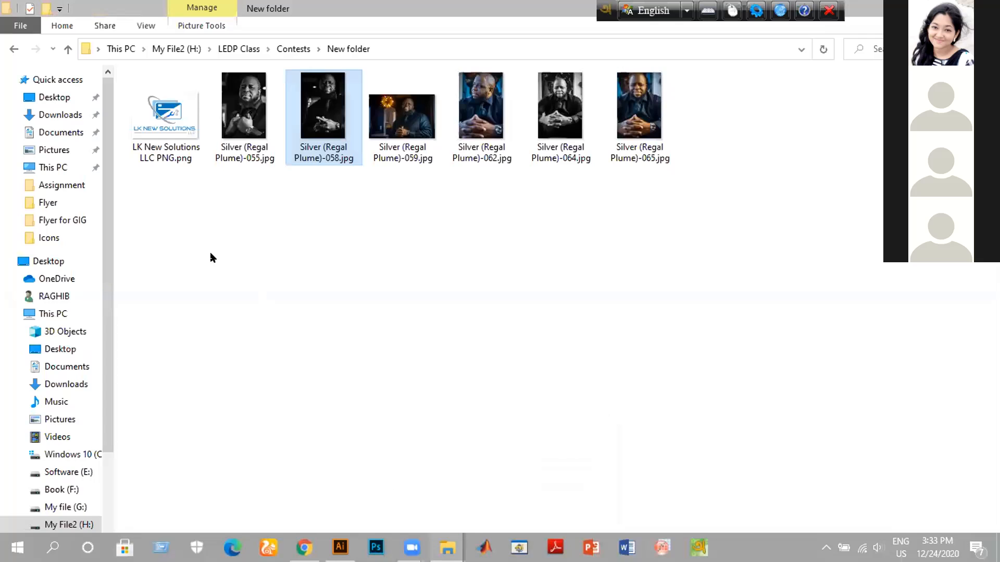
pyautogui.click(167, 122)
pyautogui.moveTo(167, 122); pyautogui.dragTo(417, 289)
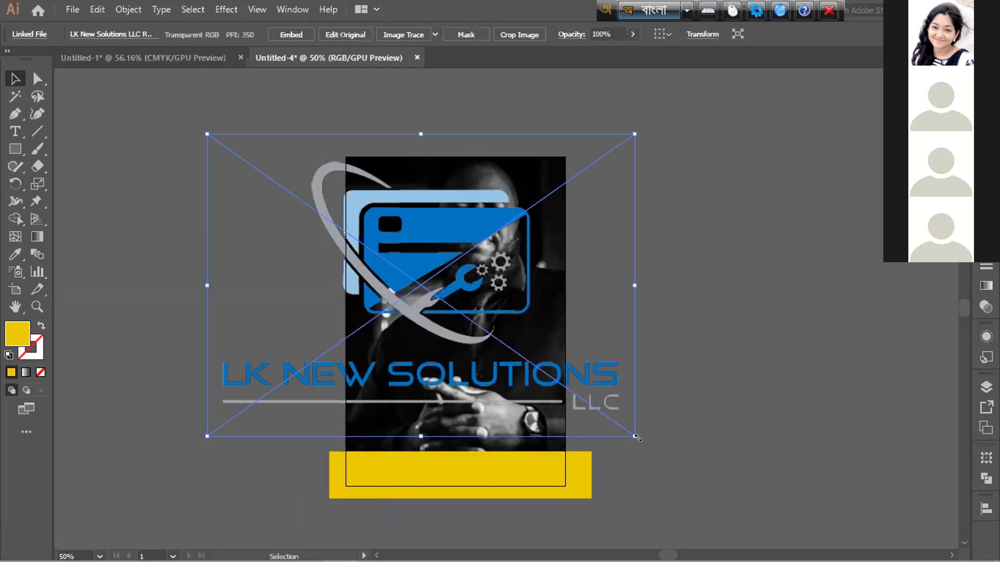
# Shrink the LK New Solutions logo to a small size and place it in the photo's upper-left corner.
pyautogui.moveTo(637, 438); pyautogui.dragTo(550, 333)
pyautogui.moveTo(432, 276); pyautogui.dragTo(429, 209)
pyautogui.hotkey('ctrl', '=')
pyautogui.hotkey('ctrl', '=')
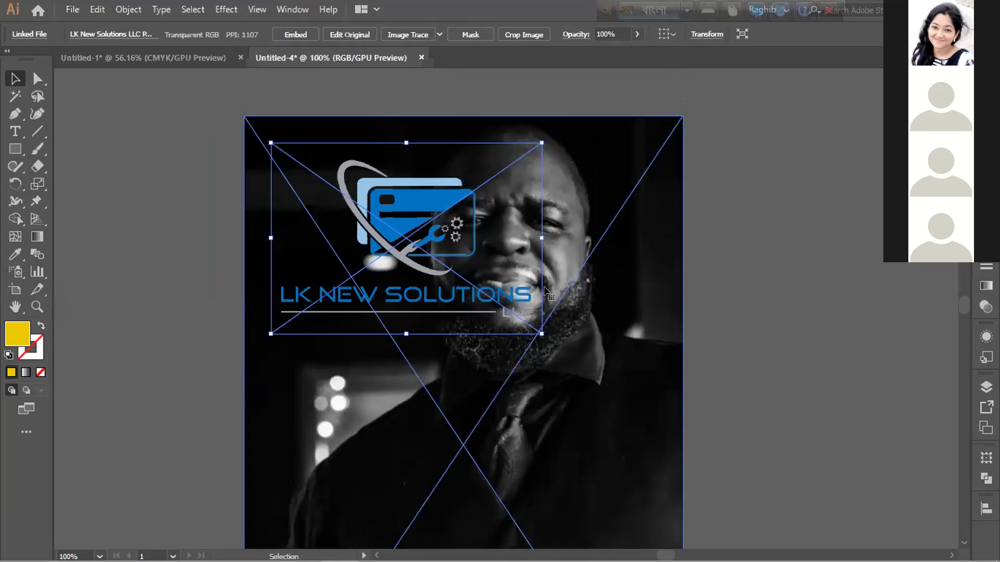
pyautogui.moveTo(538, 333); pyautogui.dragTo(451, 269)
pyautogui.moveTo(401, 226); pyautogui.dragTo(331, 159)
pyautogui.click(212, 263)
pyautogui.scroll(-4, 230, 279)
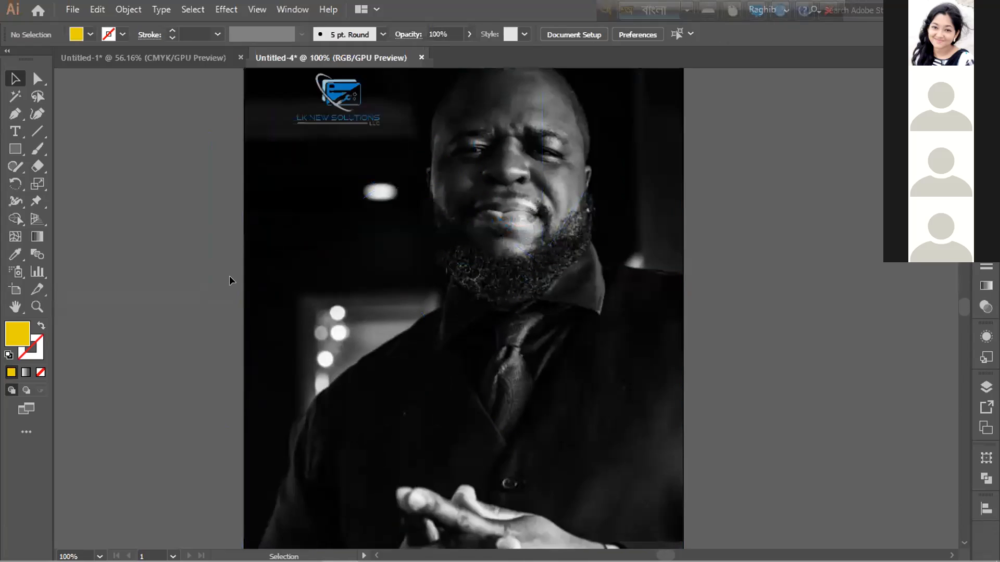
pyautogui.scroll(-2, 245, 297)
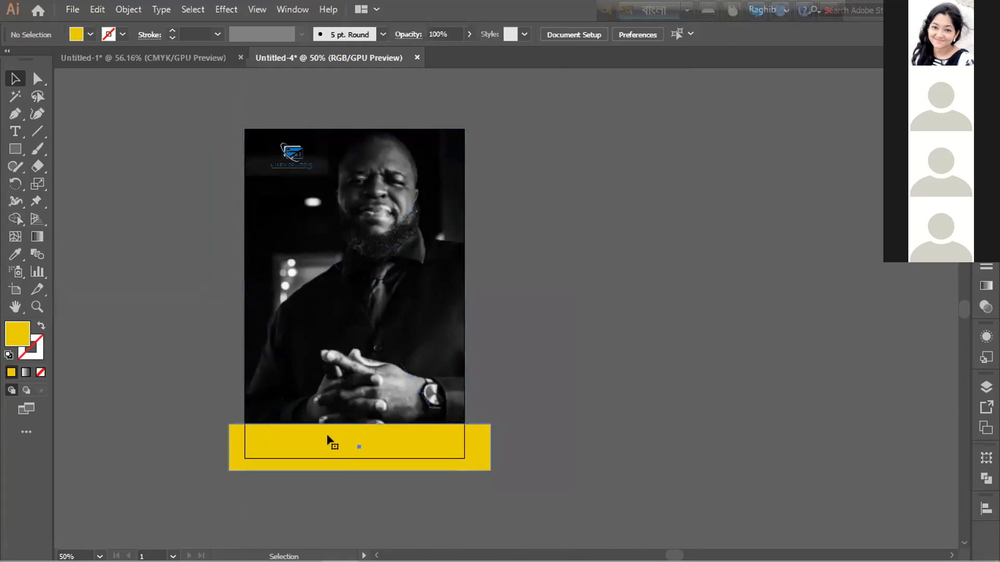
# Recolour the yellow bar below the photo with the blue sampled from the logo using the Eyedropper.
pyautogui.click(328, 439)
pyautogui.press('i')
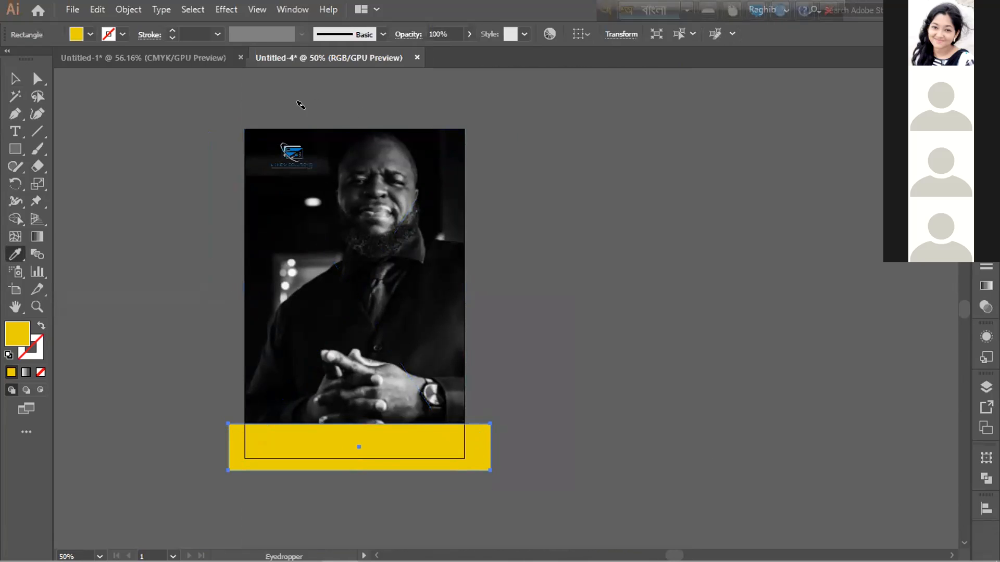
pyautogui.scroll(6, 302, 125)
pyautogui.click(241, 301)
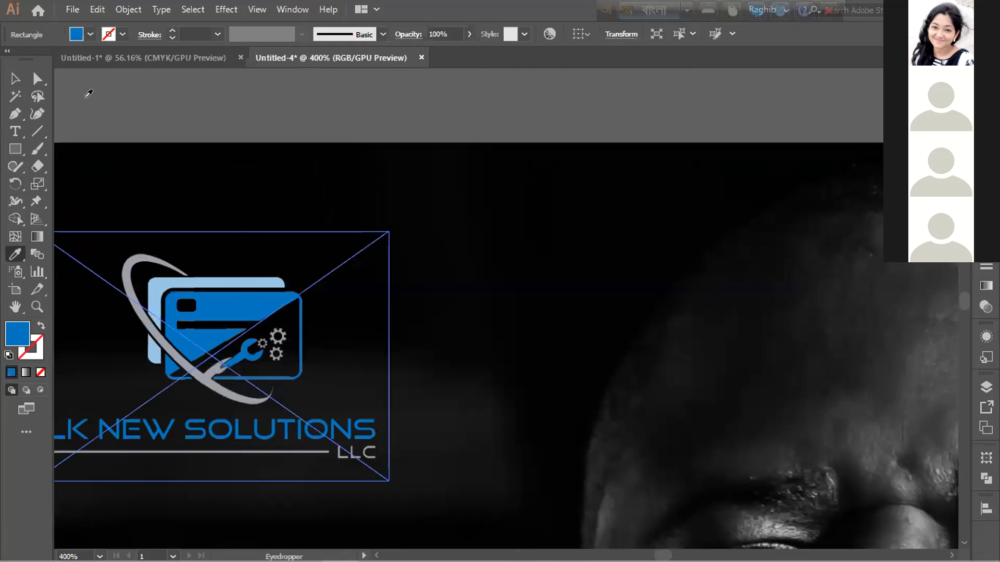
pyautogui.press('v')
pyautogui.scroll(-4, 193, 267)
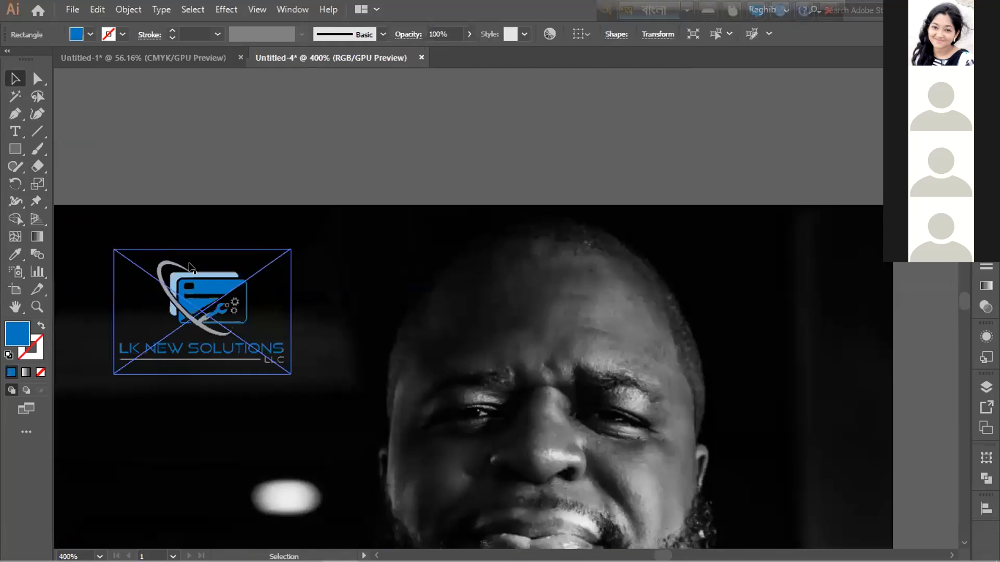
pyautogui.hotkey('ctrl', 'shift', 'a')
pyautogui.scroll(-15, 216, 267)
pyautogui.scroll(-2, 249, 305)
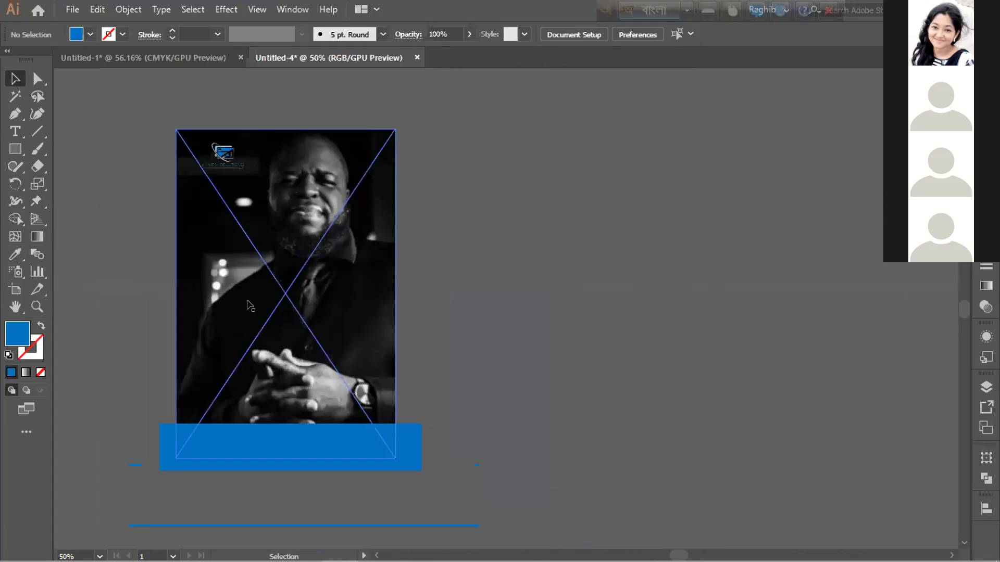
# Move the logo onto the man's chest, beside the tie.
pyautogui.moveTo(116, 301); pyautogui.dragTo(212, 348)
pyautogui.scroll(-1, 212, 348)
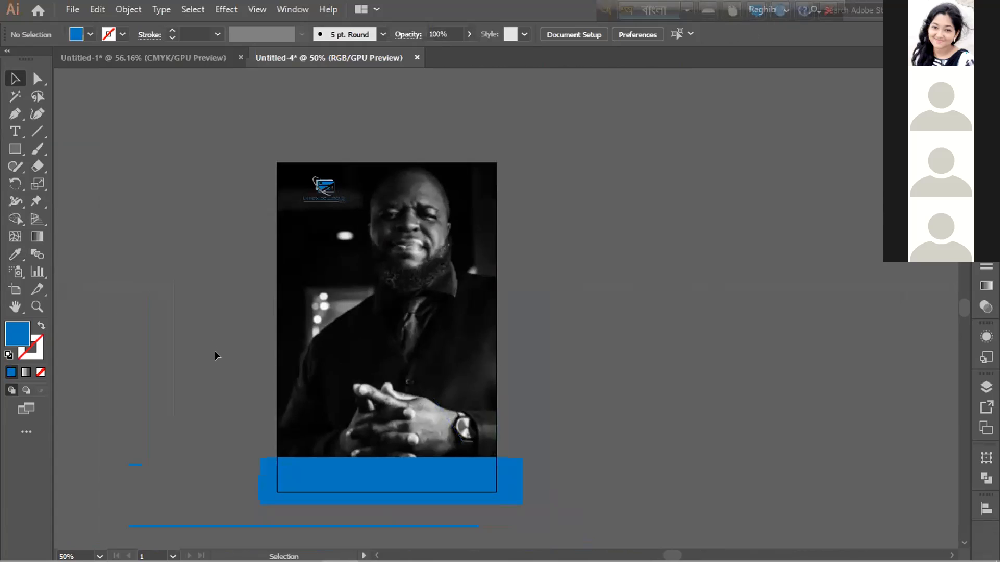
pyautogui.moveTo(323, 193); pyautogui.dragTo(456, 342)
pyautogui.click(533, 328)
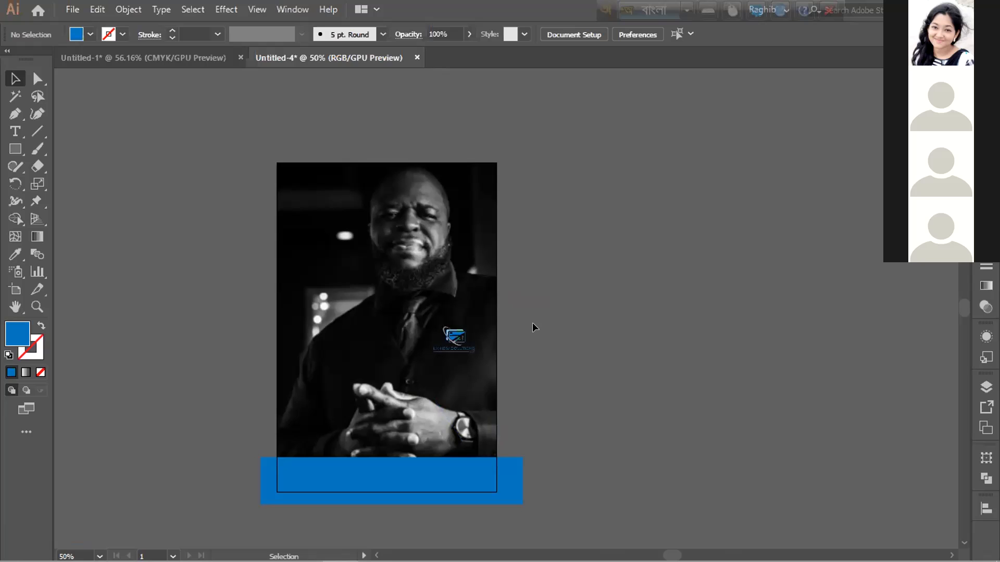
# Enlarge the logo slightly, keeping its proportions.
pyautogui.scroll(2, 451, 326)
pyautogui.scroll(1, 450, 336)
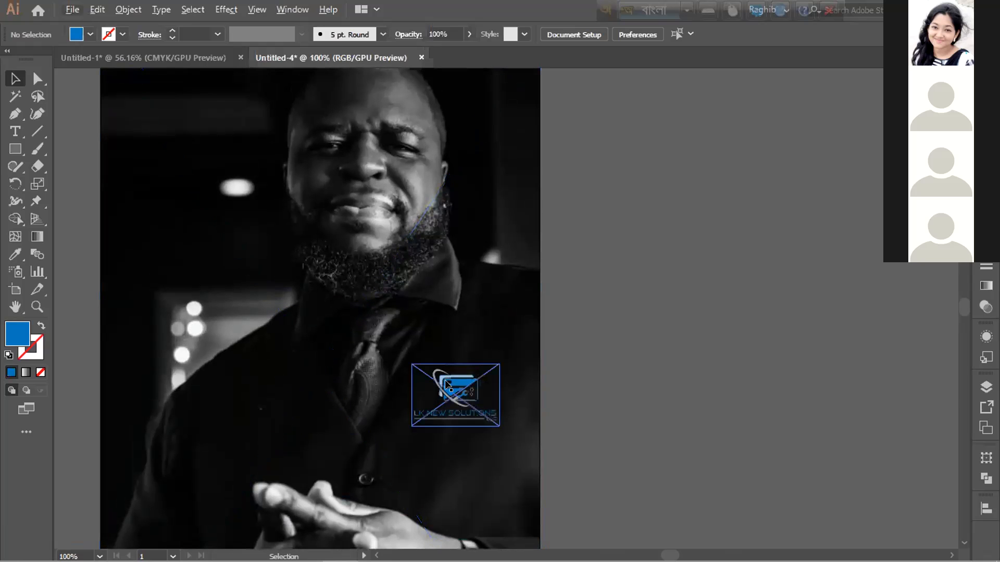
pyautogui.scroll(2, 445, 388)
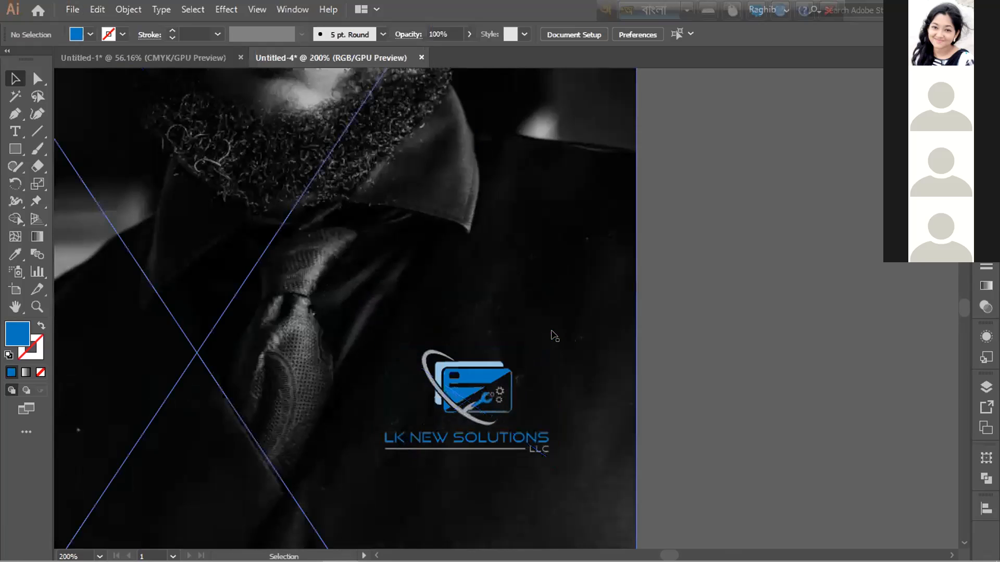
pyautogui.click(507, 386)
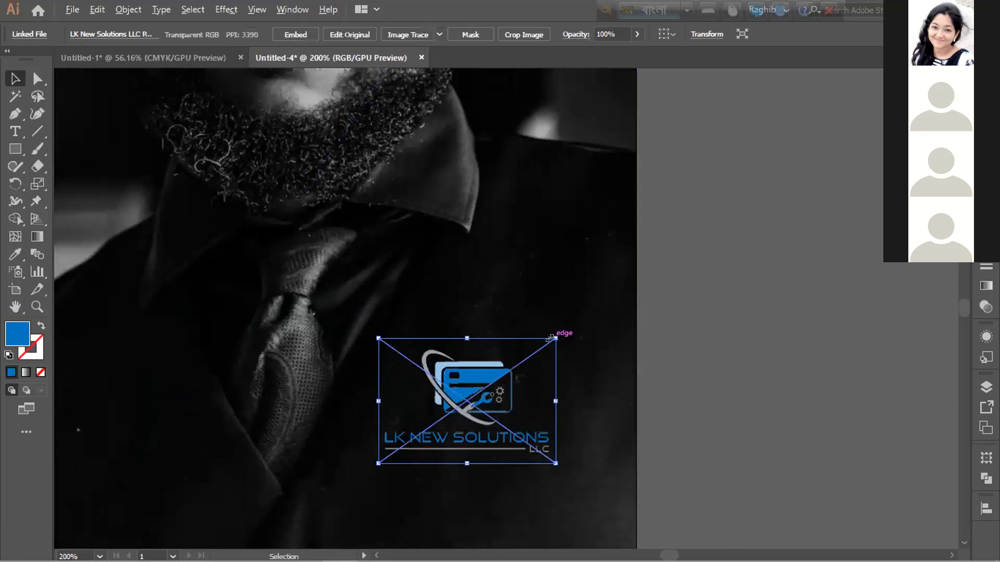
pyautogui.moveTo(550, 338); pyautogui.dragTo(579, 322)
pyautogui.click(672, 334)
pyautogui.scroll(-1, 671, 331)
# Select the background photo and lock it.
pyautogui.moveTo(667, 239); pyautogui.dragTo(623, 256)
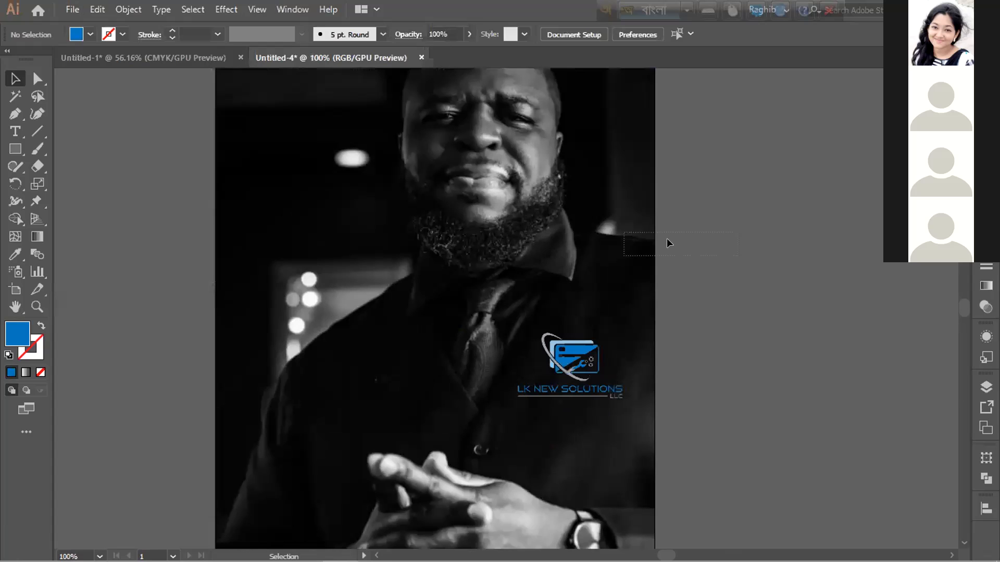
pyautogui.click(128, 9)
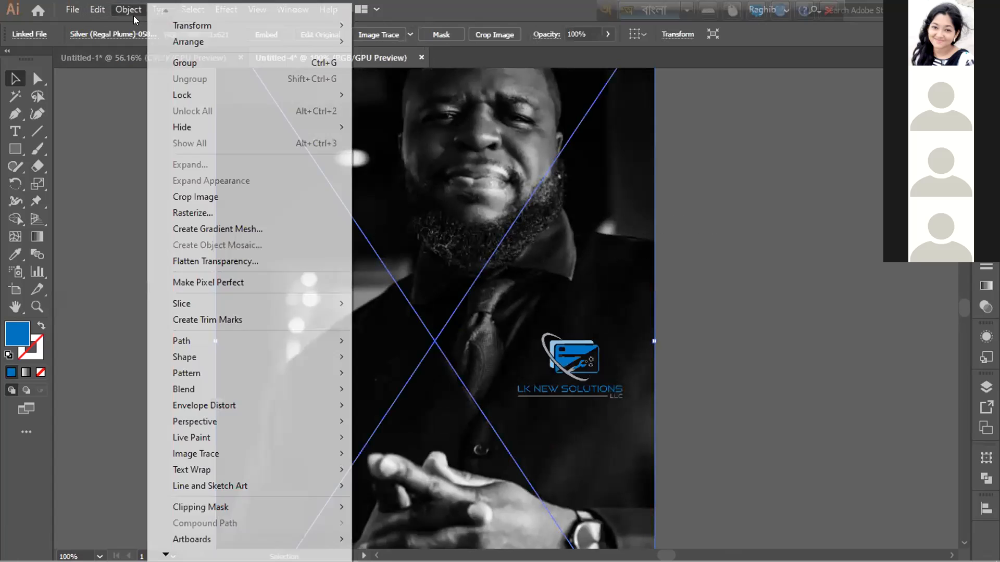
pyautogui.moveTo(271, 94)
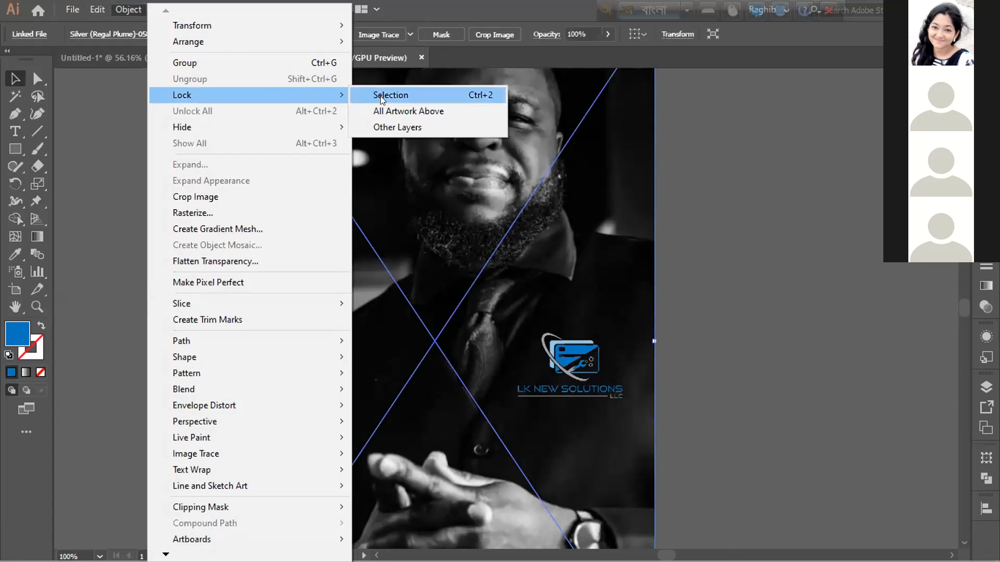
pyautogui.click(380, 96)
# Move the logo from the chest to the dark area beside the man's head, above the bright light spot.
pyautogui.scroll(1, 543, 347)
pyautogui.click(566, 404)
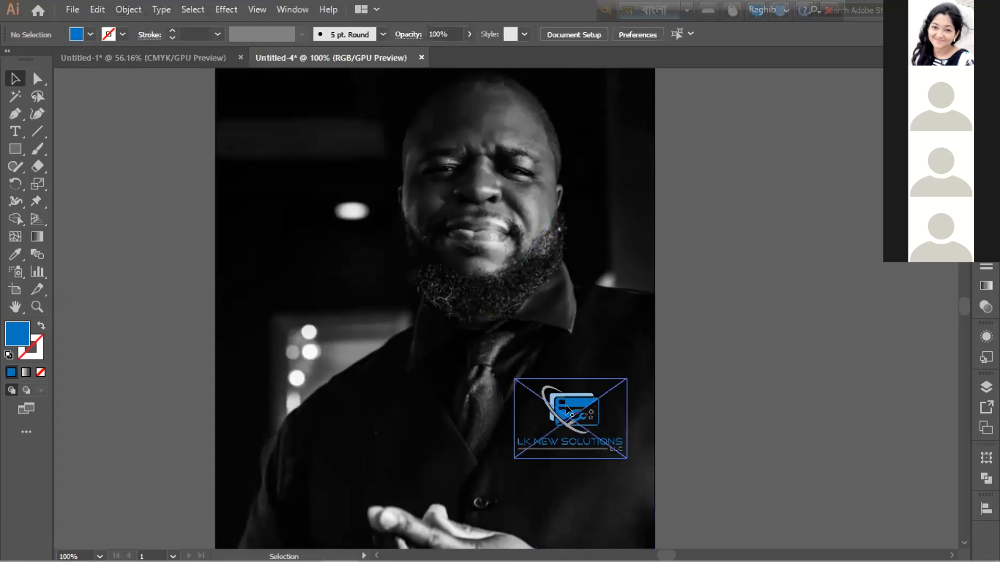
pyautogui.moveTo(566, 405); pyautogui.dragTo(329, 161)
pyautogui.scroll(2, 360, 245)
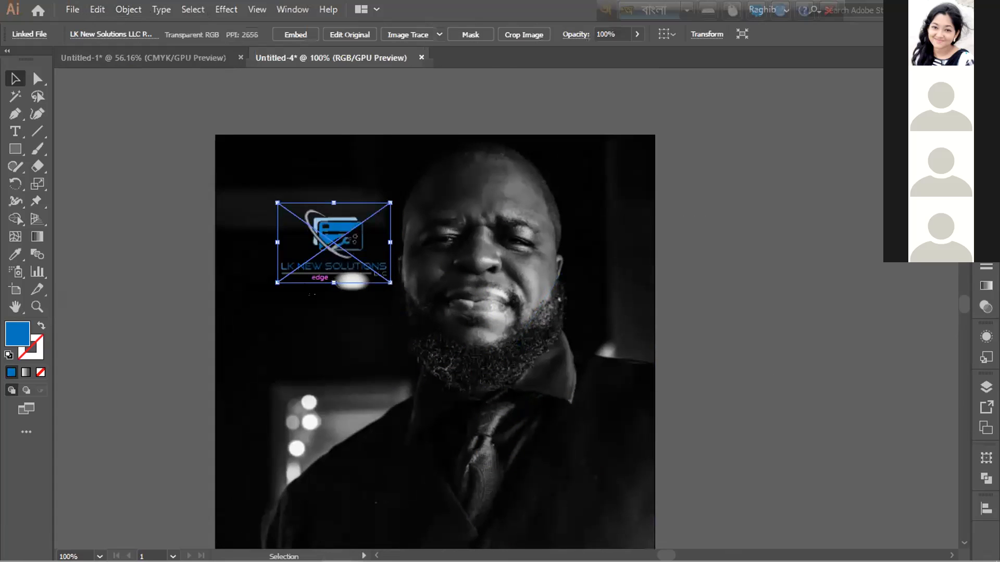
pyautogui.moveTo(316, 259); pyautogui.dragTo(319, 219)
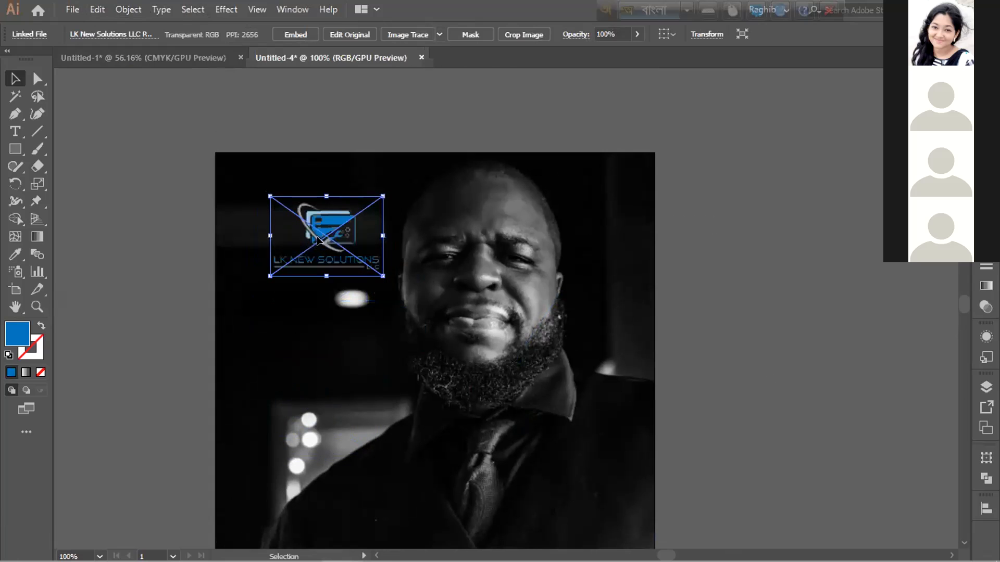
pyautogui.click(128, 227)
pyautogui.scroll(-1, 133, 245)
pyautogui.scroll(-1, 136, 252)
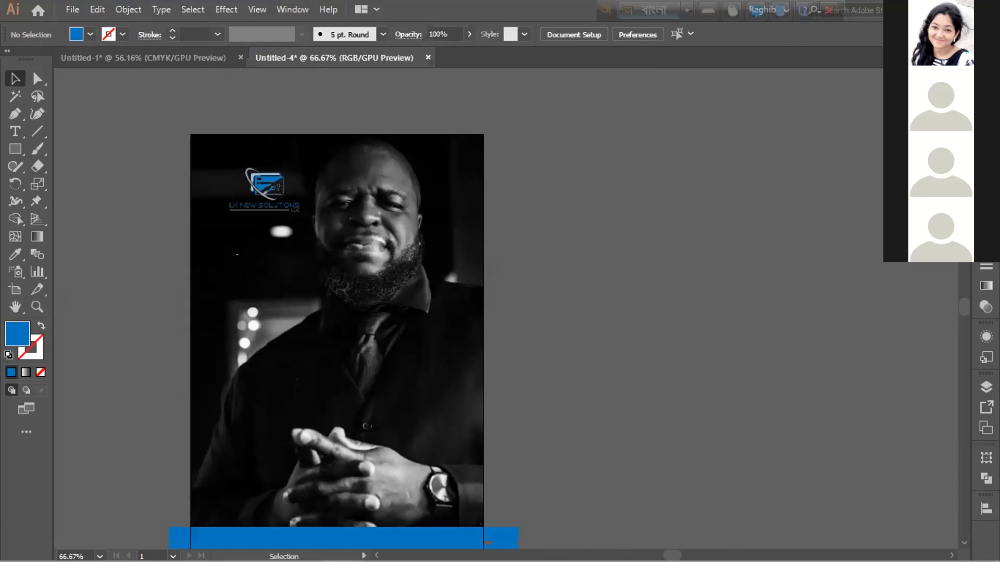
# Move the logo to the photo's upper-right corner and place a copy on the empty canvas beside the photo.
pyautogui.moveTo(269, 186); pyautogui.dragTo(451, 162)
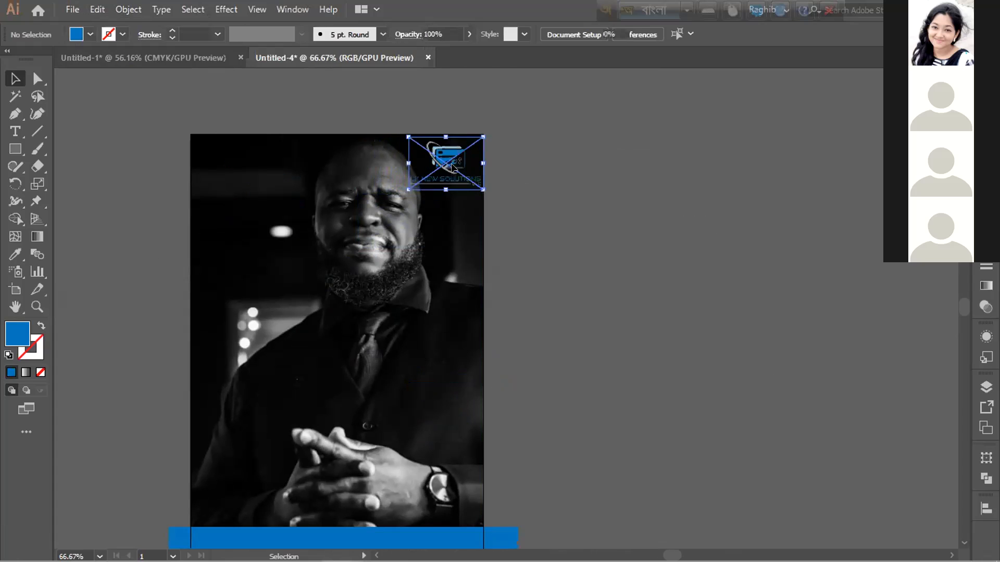
pyautogui.click(551, 206)
pyautogui.moveTo(449, 165); pyautogui.dragTo(791, 292)
pyautogui.scroll(3, 432, 187)
# Move the original logo off the photo onto the empty canvas and arrange it above the copy.
pyautogui.click(425, 190)
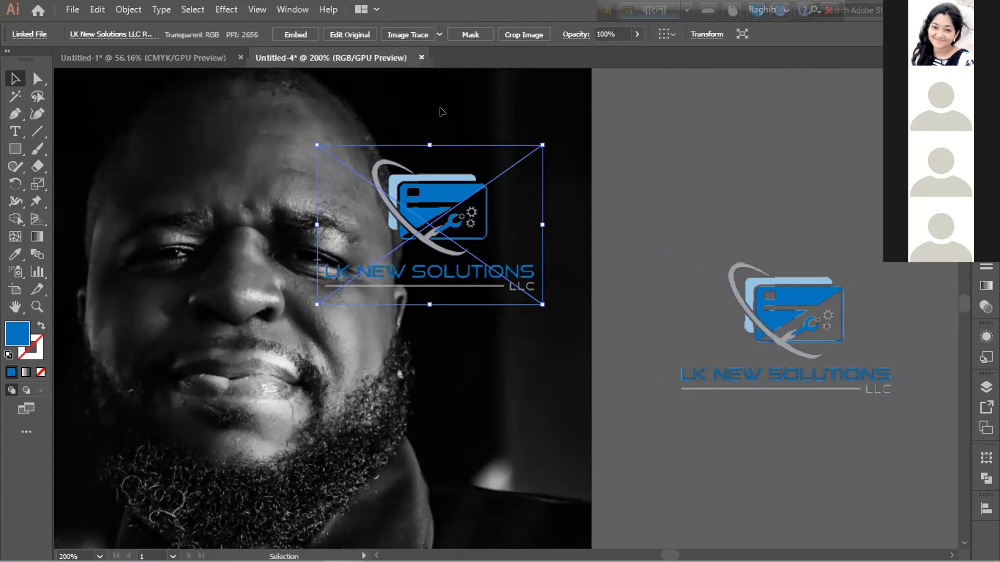
pyautogui.click(437, 33)
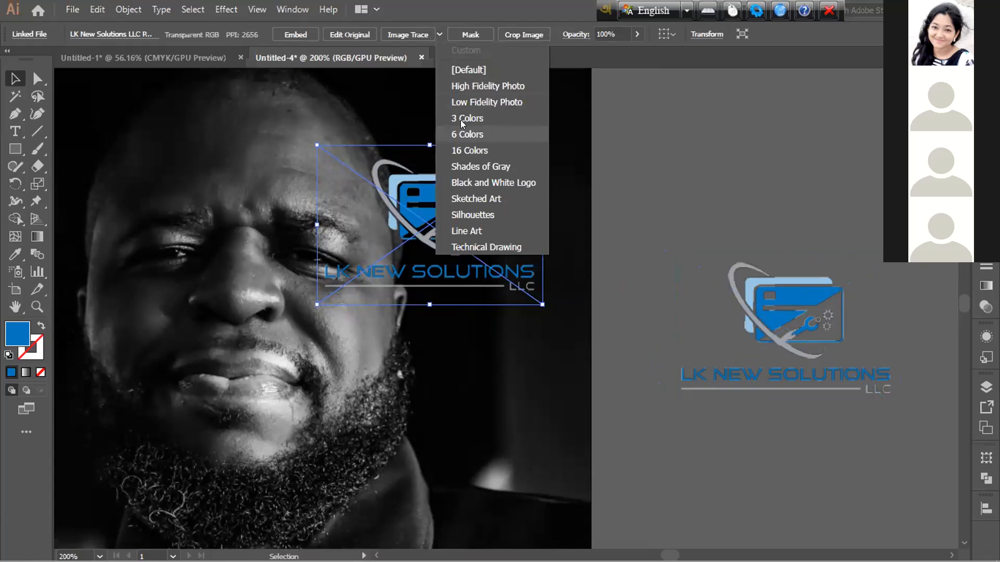
pyautogui.hotkey('alt', 'shift')
pyautogui.moveTo(424, 211); pyautogui.dragTo(790, 196)
pyautogui.moveTo(779, 327); pyautogui.dragTo(788, 477)
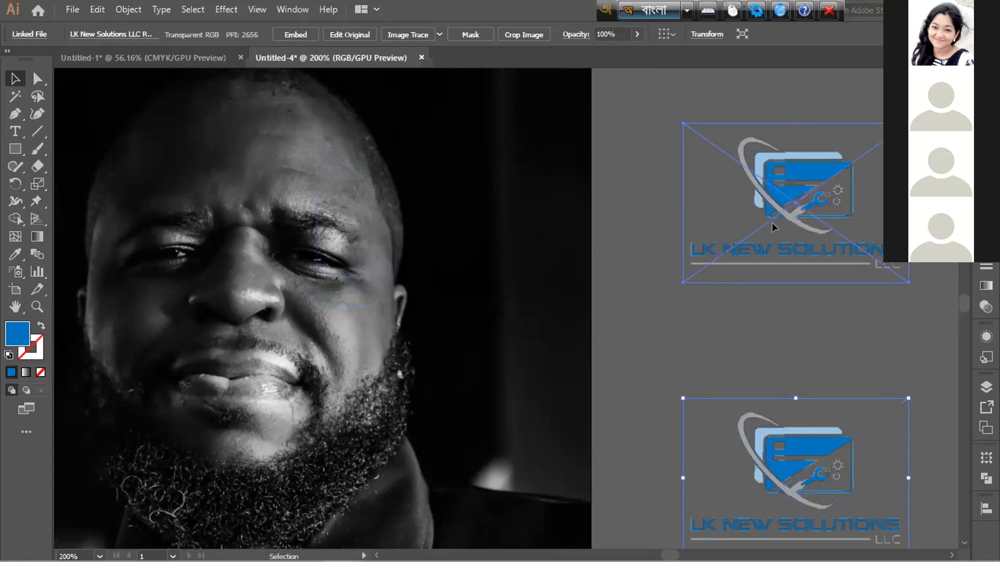
pyautogui.moveTo(772, 228); pyautogui.dragTo(739, 282)
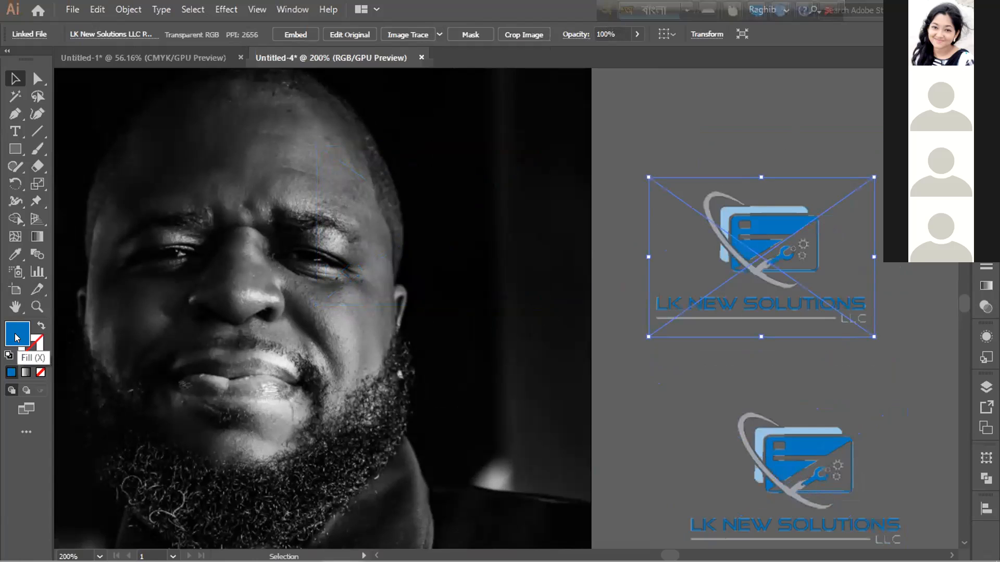
# Image-trace the upper logo with the 3 Colors preset and expand the tracing into paths.
pyautogui.click(439, 34)
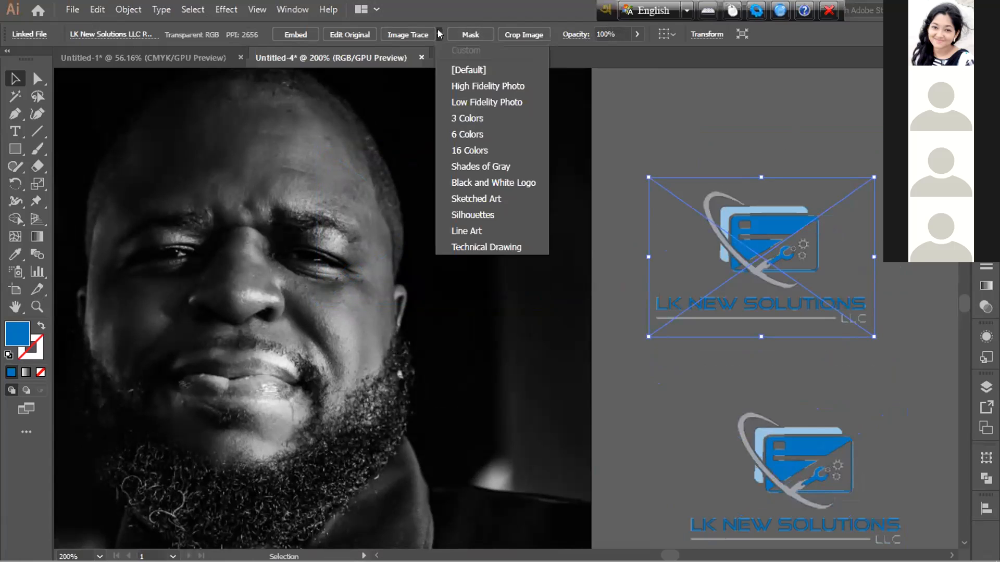
pyautogui.click(461, 119)
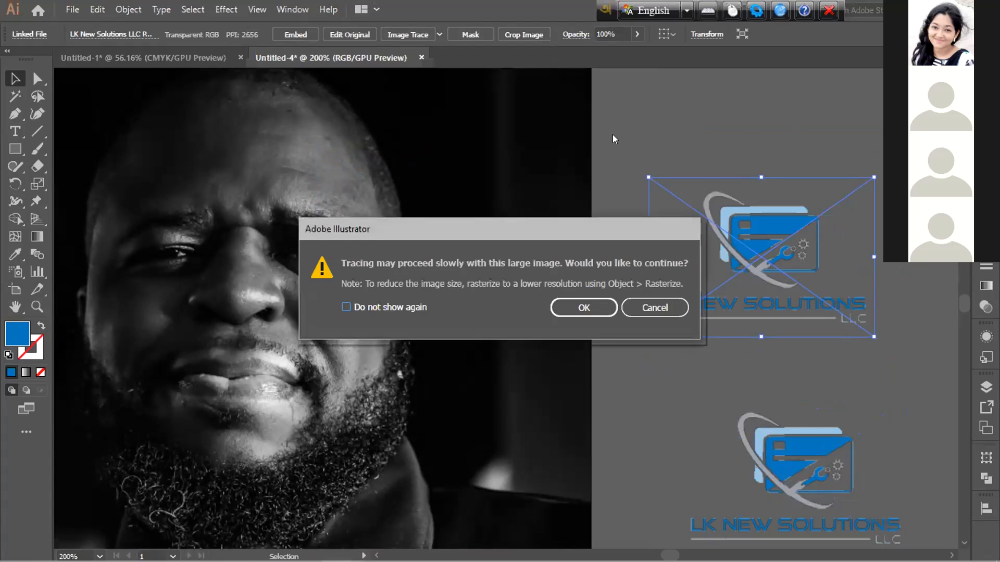
pyautogui.click(584, 307)
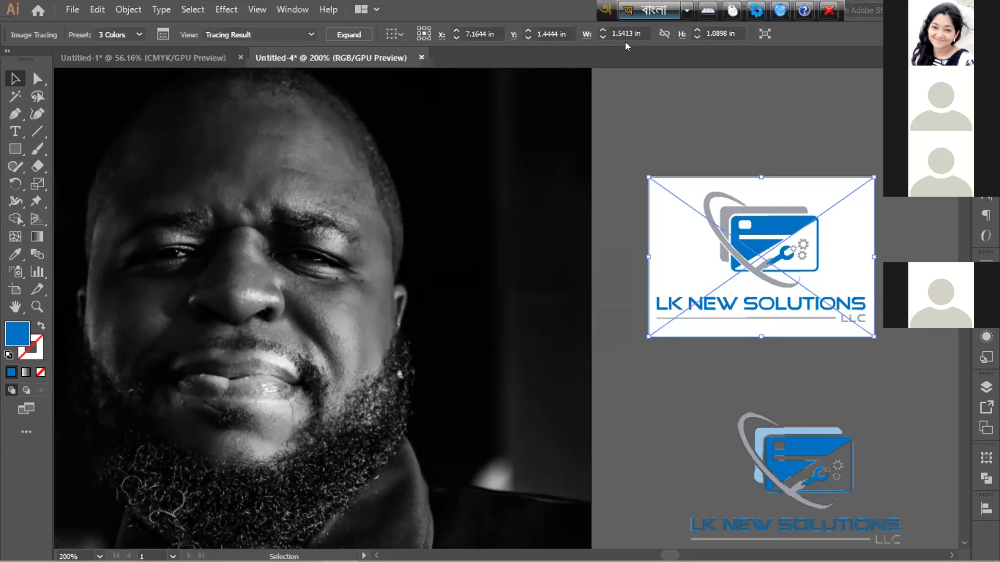
pyautogui.click(349, 35)
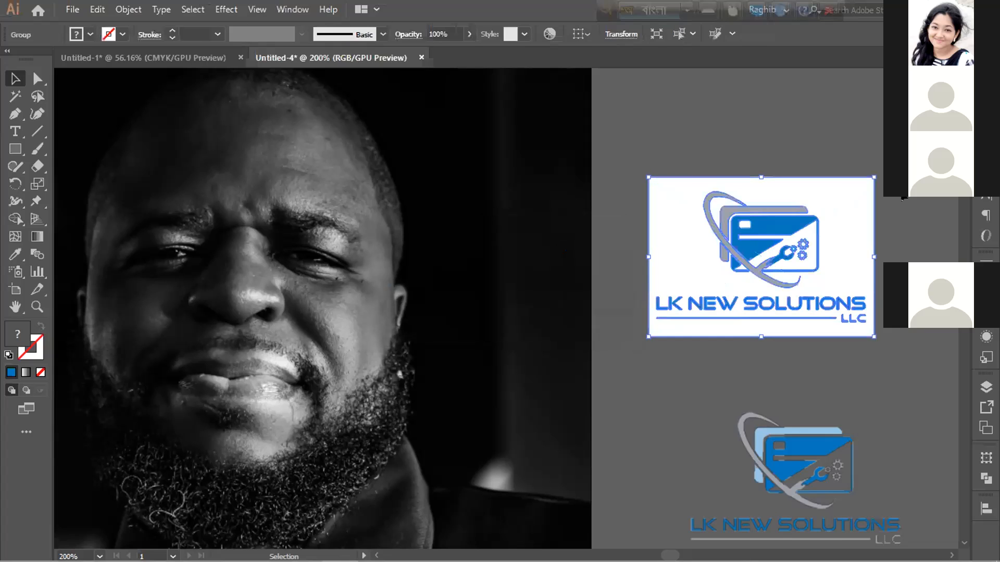
# Ungroup the expanded logo tracing and delete its white background.
pyautogui.rightClick(848, 210)
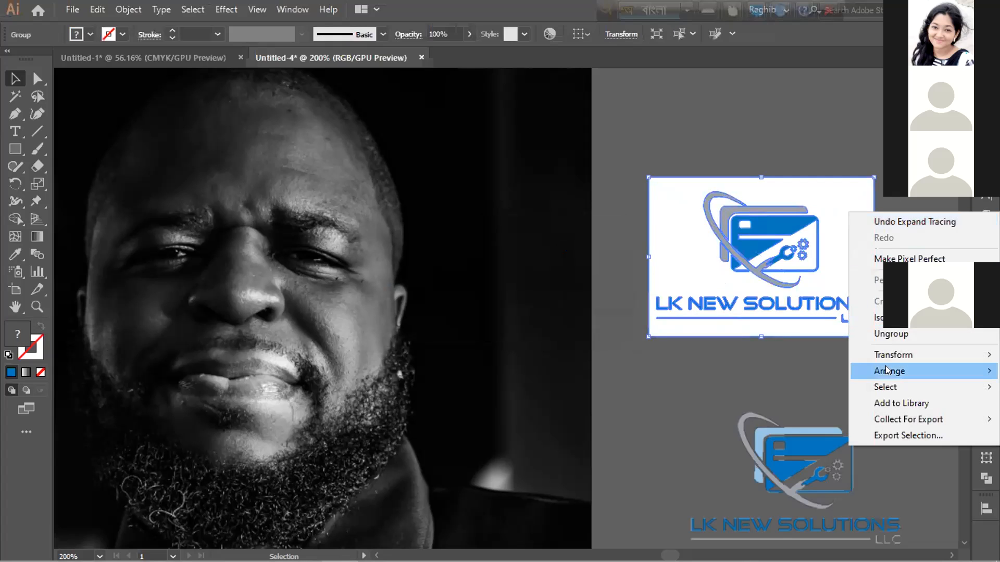
pyautogui.click(893, 332)
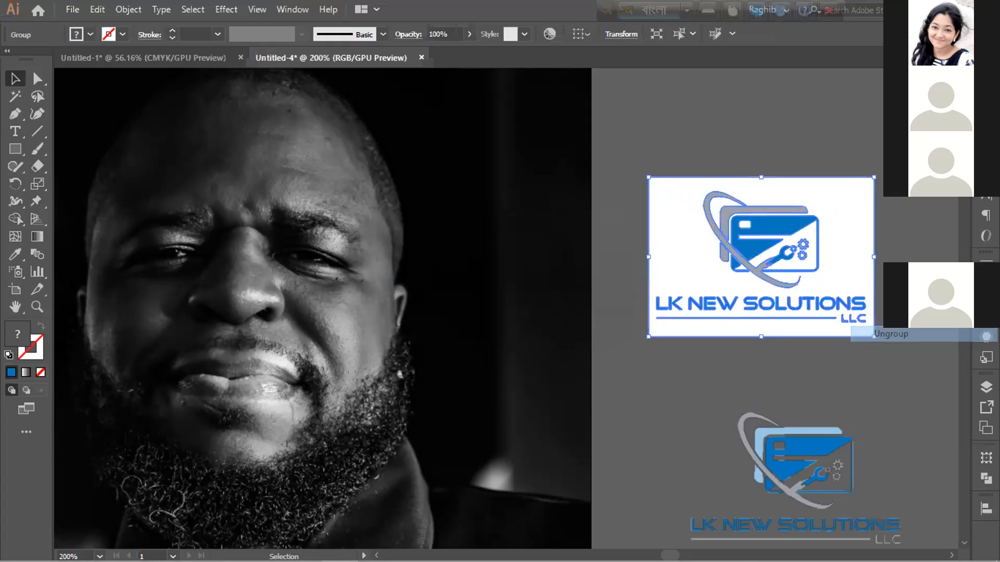
pyautogui.click(823, 239)
pyautogui.press('Delete')
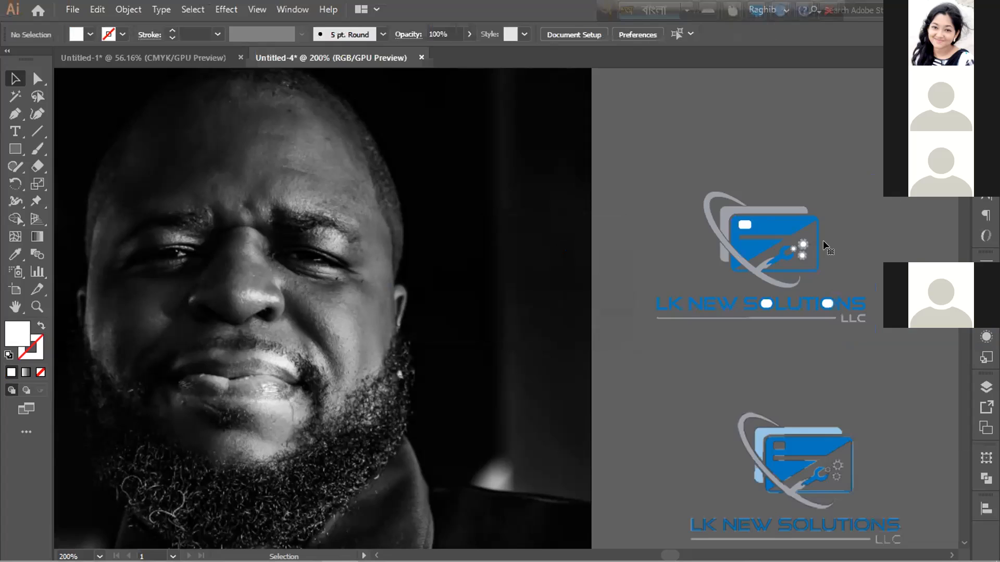
# Delete the leftover white shapes inside the card's chip and the gears of the traced logo.
pyautogui.scroll(3, 755, 242)
pyautogui.click(708, 192)
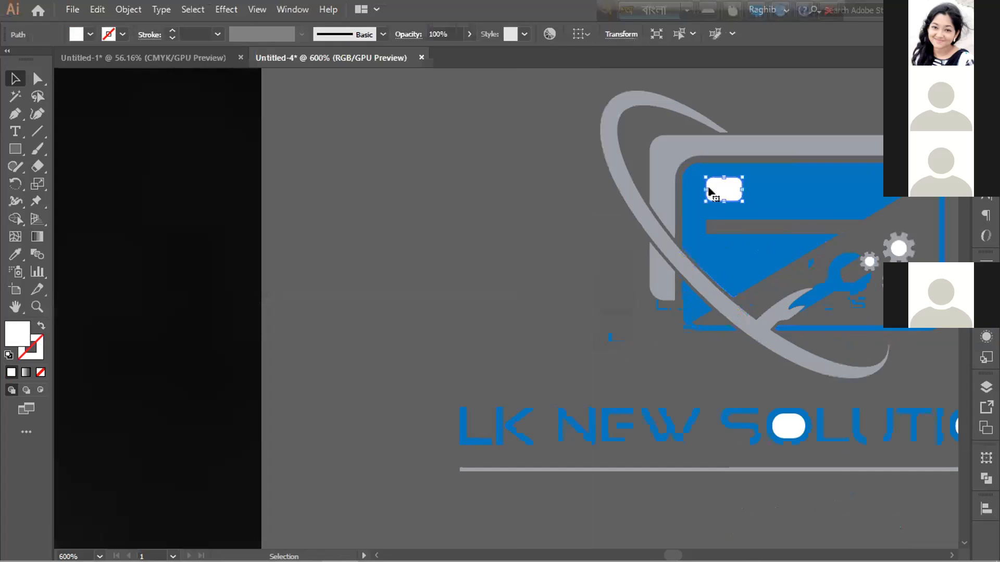
pyautogui.press('Delete')
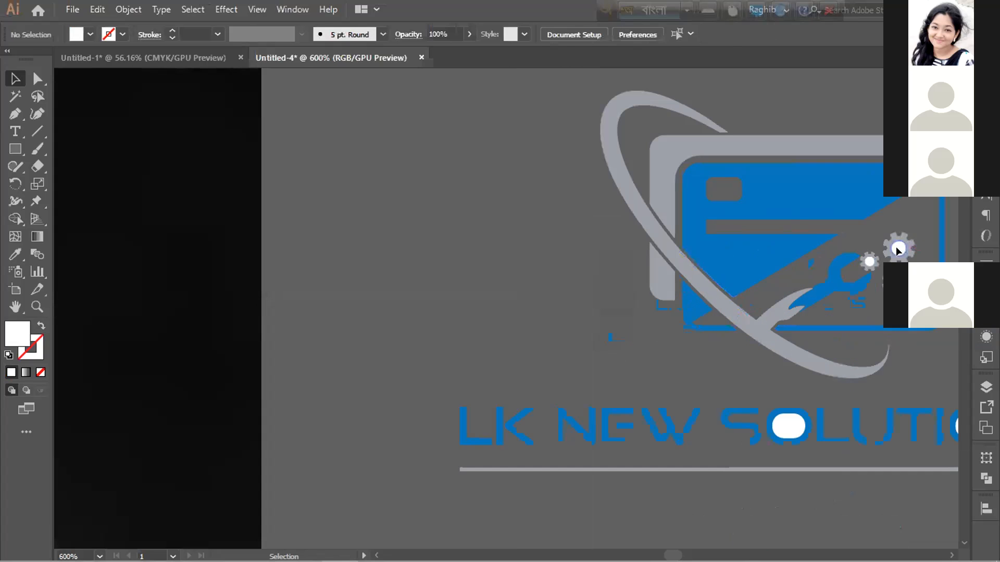
pyautogui.click(898, 251)
pyautogui.press('Delete')
pyautogui.click(864, 301)
pyautogui.press('Delete')
pyautogui.click(870, 265)
pyautogui.press('Delete')
# Delete the white fills inside both letters O of the word SOLUTIONS in the traced logo.
pyautogui.click(787, 428)
pyautogui.press('Delete')
pyautogui.scroll(-3, 716, 430)
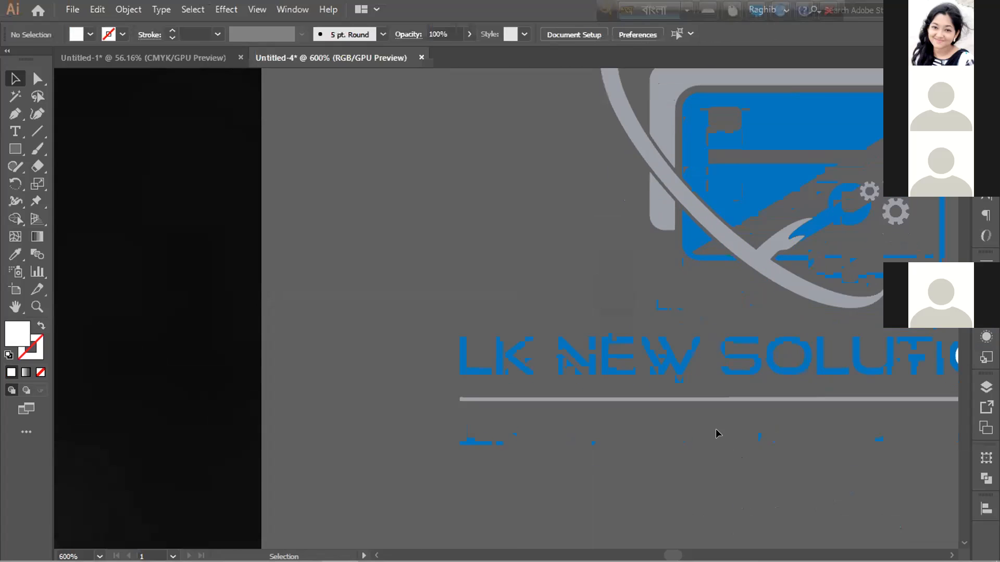
pyautogui.scroll(-1, 765, 437)
pyautogui.click(897, 388)
pyautogui.press('Delete')
pyautogui.scroll(-1, 770, 464)
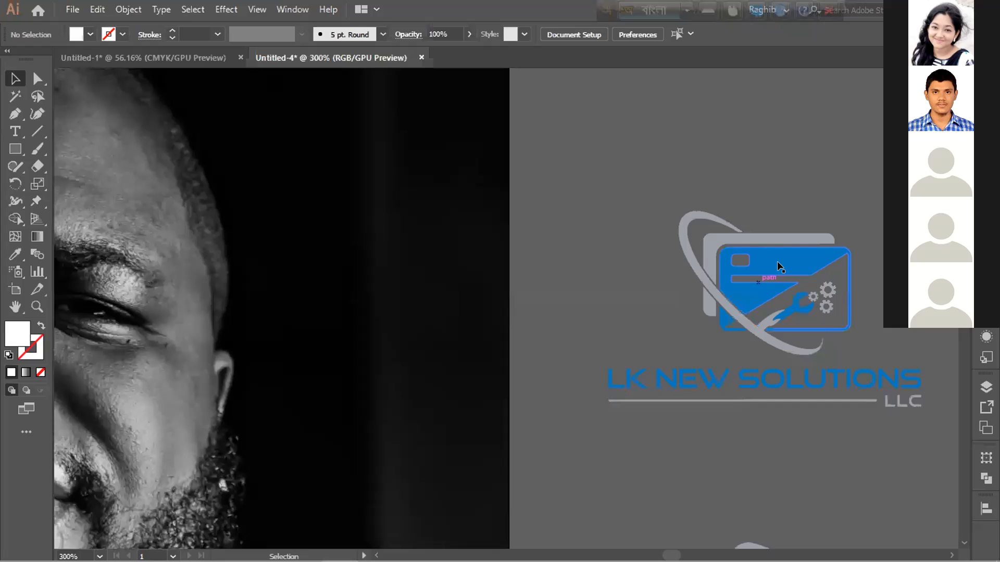
# Place a copy of the cleaned-up traced logo on the photo's dark area near its upper-left corner.
pyautogui.click(778, 264)
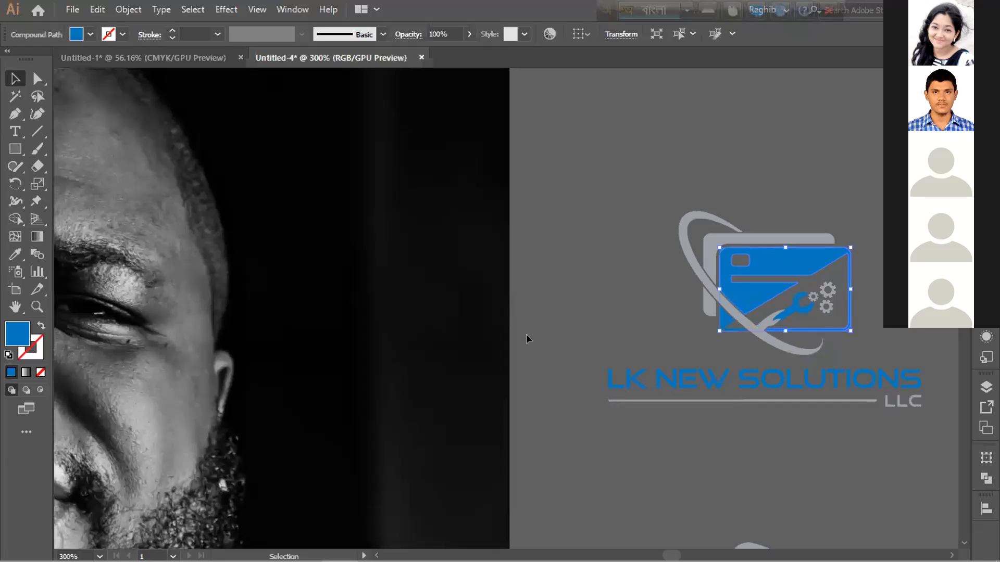
pyautogui.scroll(-3, 528, 339)
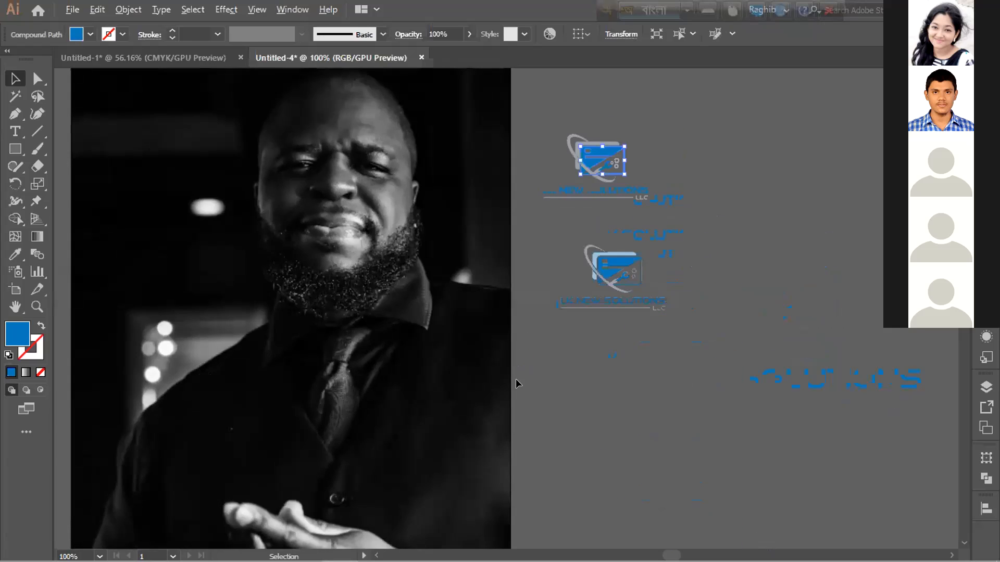
pyautogui.scroll(-2, 516, 379)
pyautogui.scroll(-1, 469, 359)
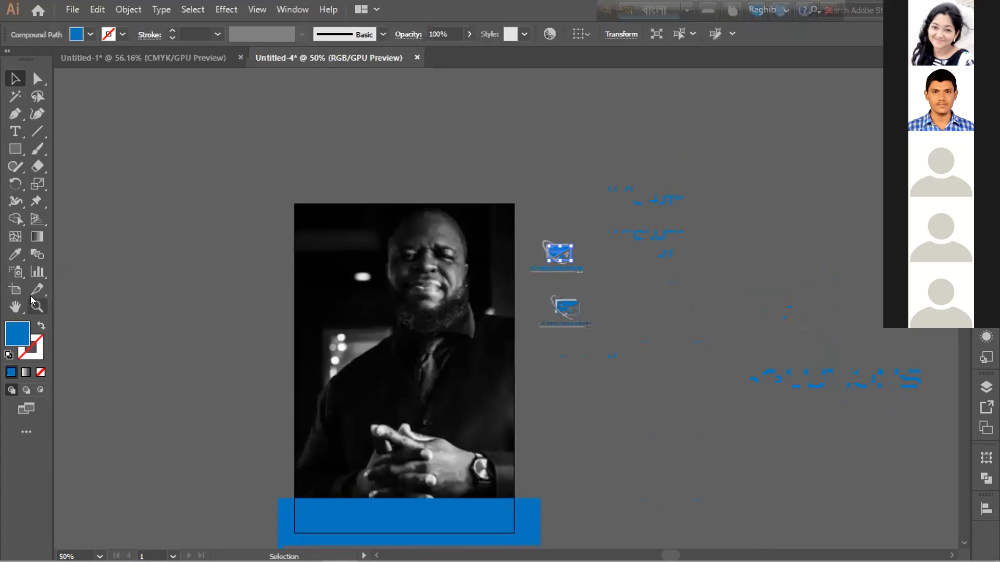
pyautogui.scroll(2, 60, 250)
pyautogui.scroll(-1, 53, 247)
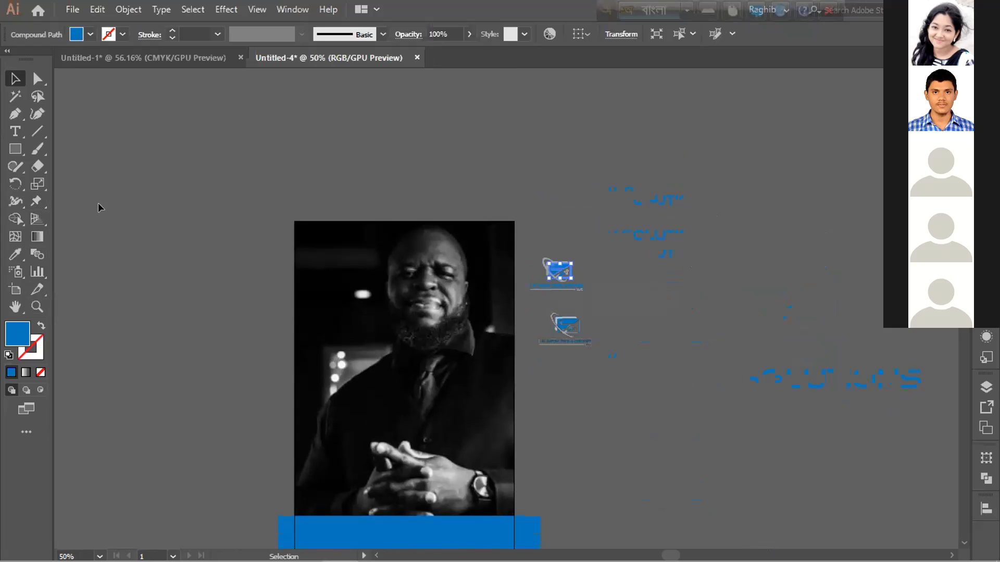
pyautogui.moveTo(529, 240); pyautogui.dragTo(545, 270)
pyautogui.moveTo(589, 309); pyautogui.dragTo(590, 312)
pyautogui.moveTo(555, 263); pyautogui.dragTo(322, 250)
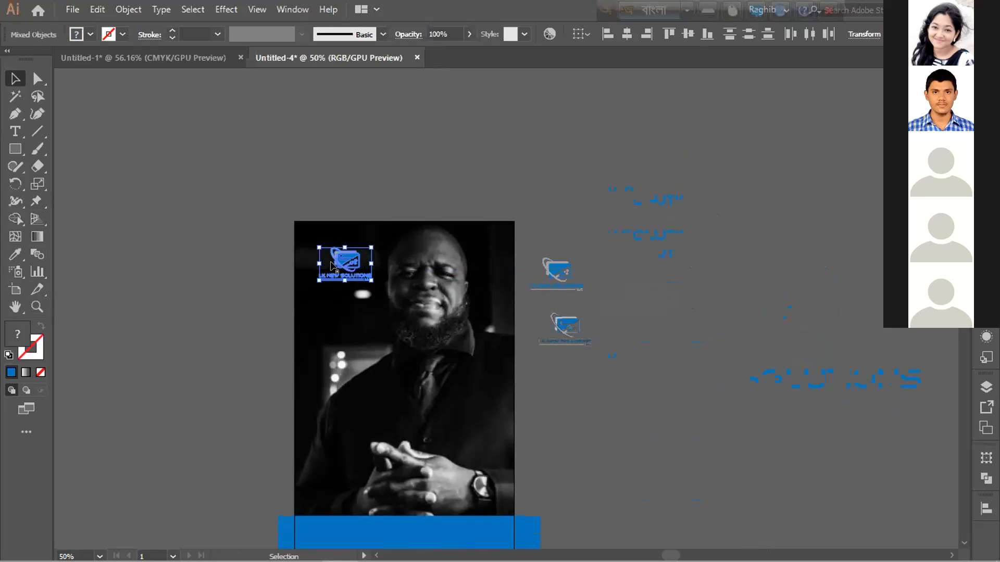
pyautogui.scroll(4, 309, 255)
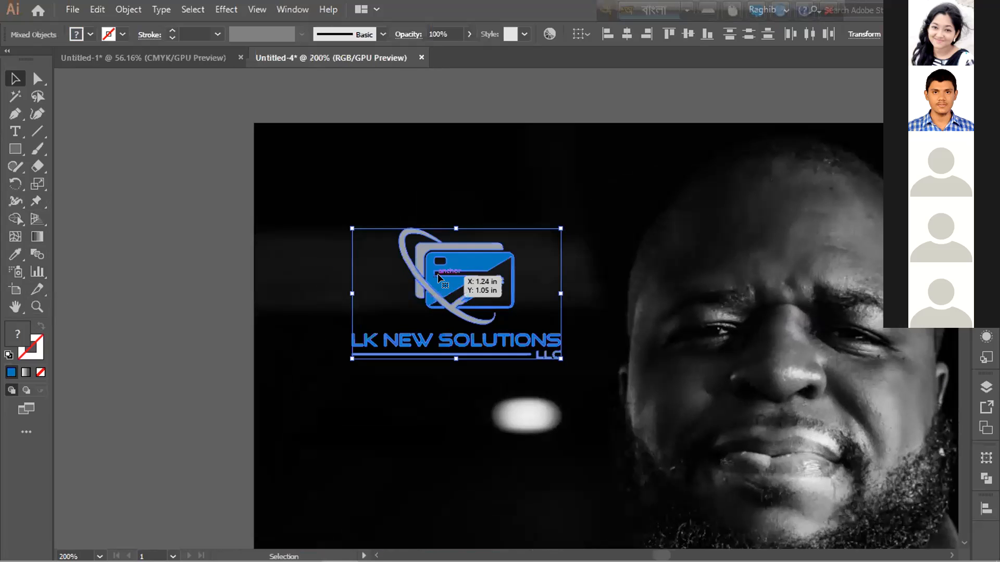
pyautogui.moveTo(464, 266); pyautogui.dragTo(493, 220)
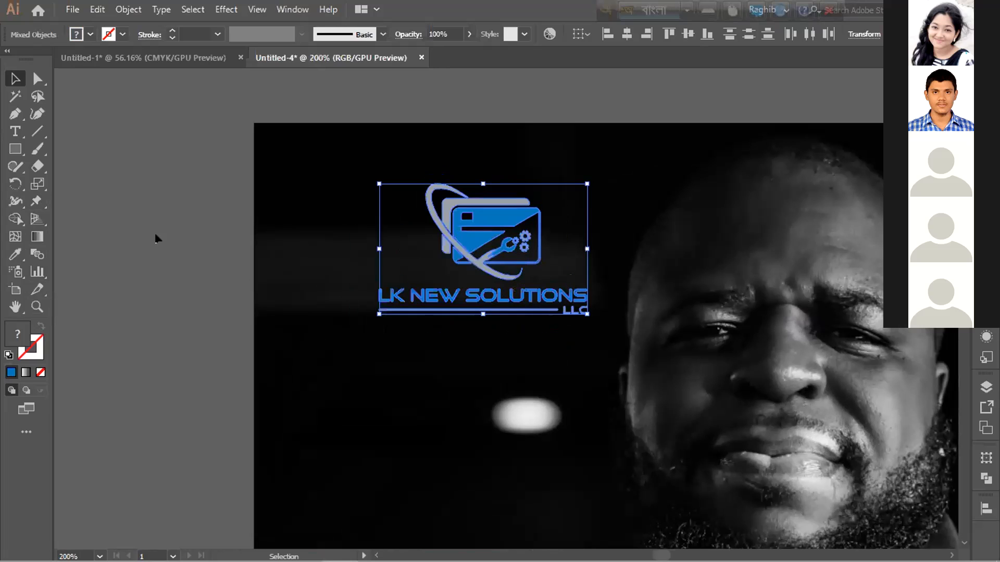
# Fill the front card shape of the copied logo with yellow.
pyautogui.click(182, 219)
pyautogui.click(485, 214)
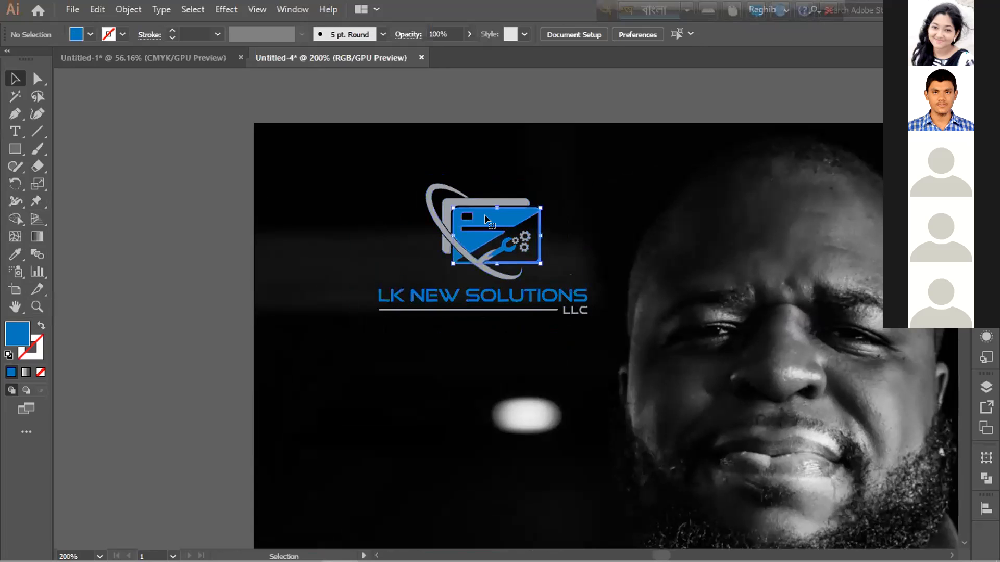
pyautogui.click(77, 36)
pyautogui.click(60, 58)
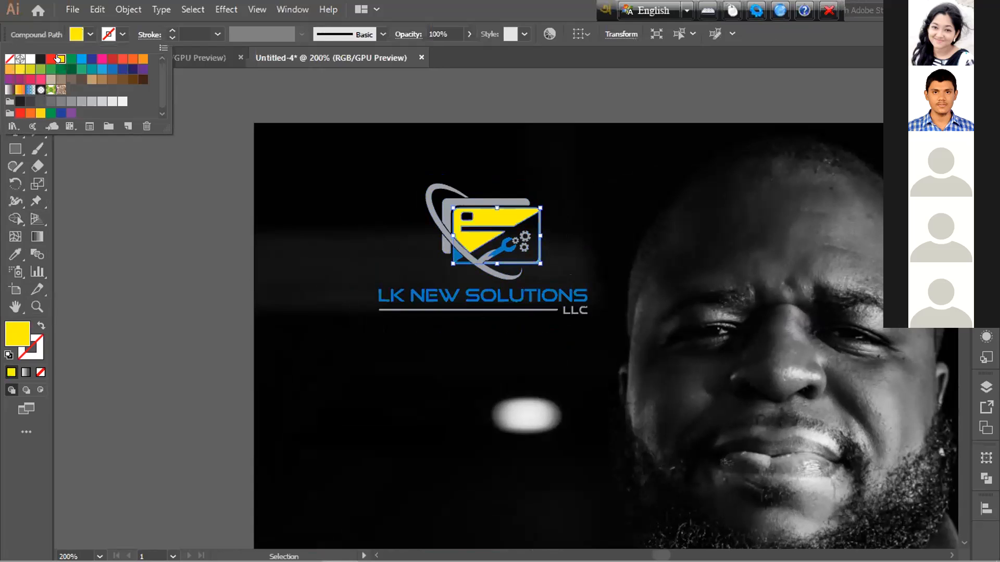
pyautogui.click(86, 189)
pyautogui.click(220, 246)
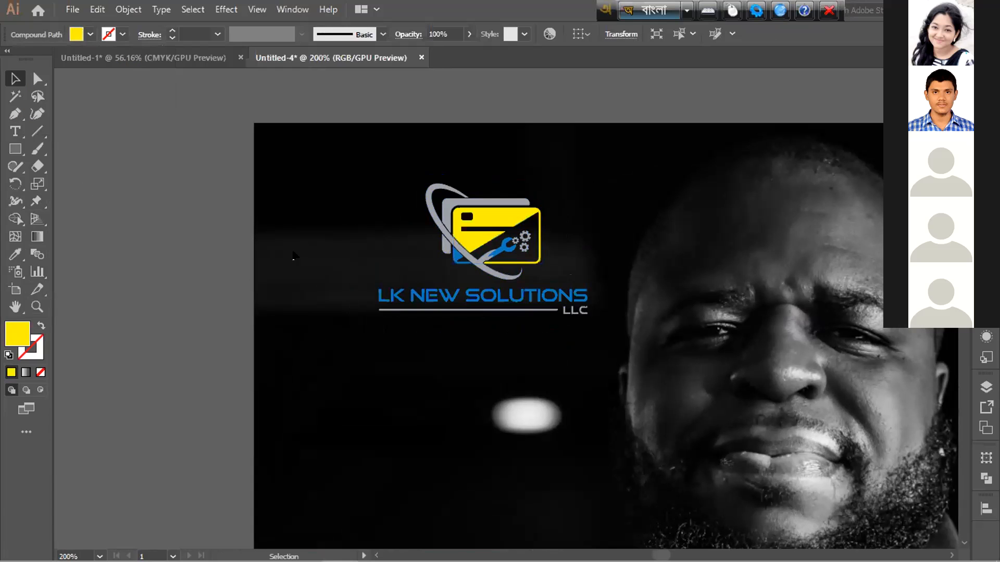
# Fill the front card's lower-left corner piece and the wrench with the same yellow.
pyautogui.scroll(2, 458, 274)
pyautogui.click(452, 242)
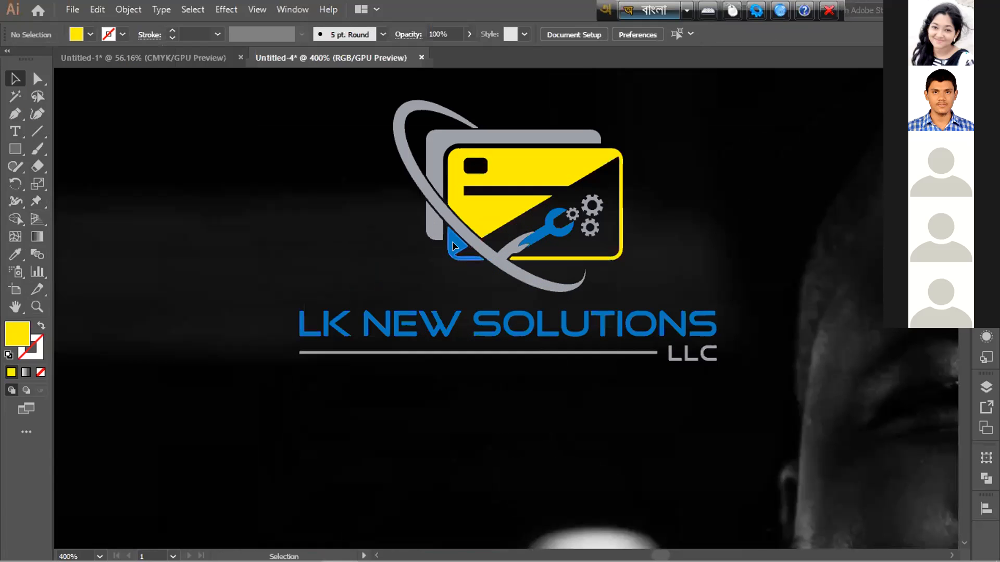
pyautogui.keyDown('shift'); pyautogui.click(534, 234); pyautogui.keyUp('shift')
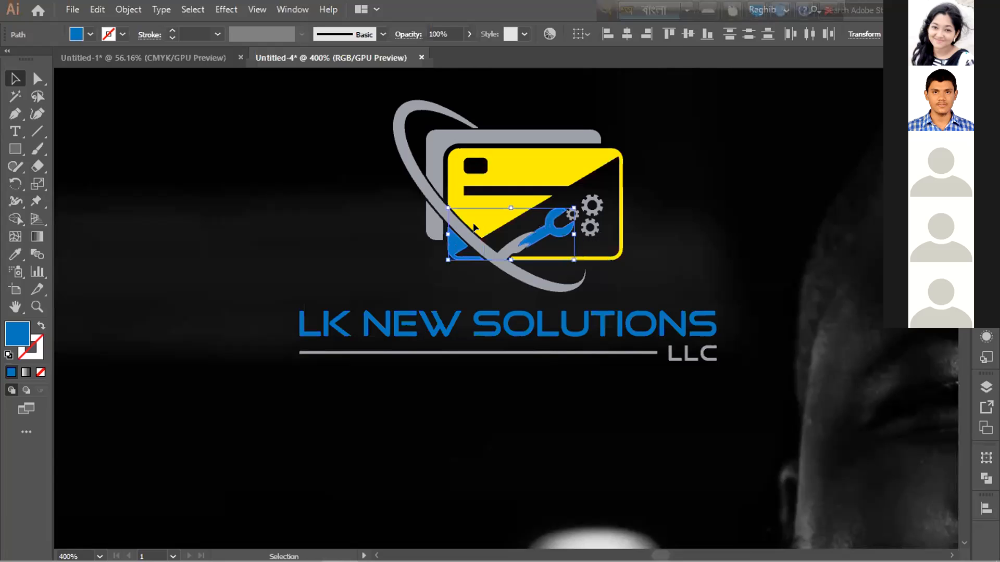
pyautogui.click(90, 35)
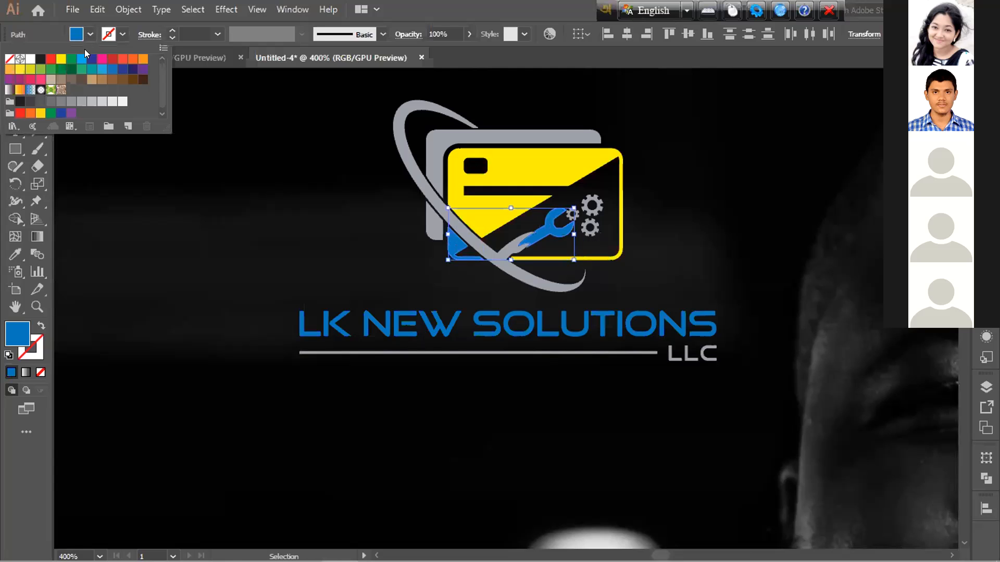
pyautogui.click(55, 59)
pyautogui.click(151, 193)
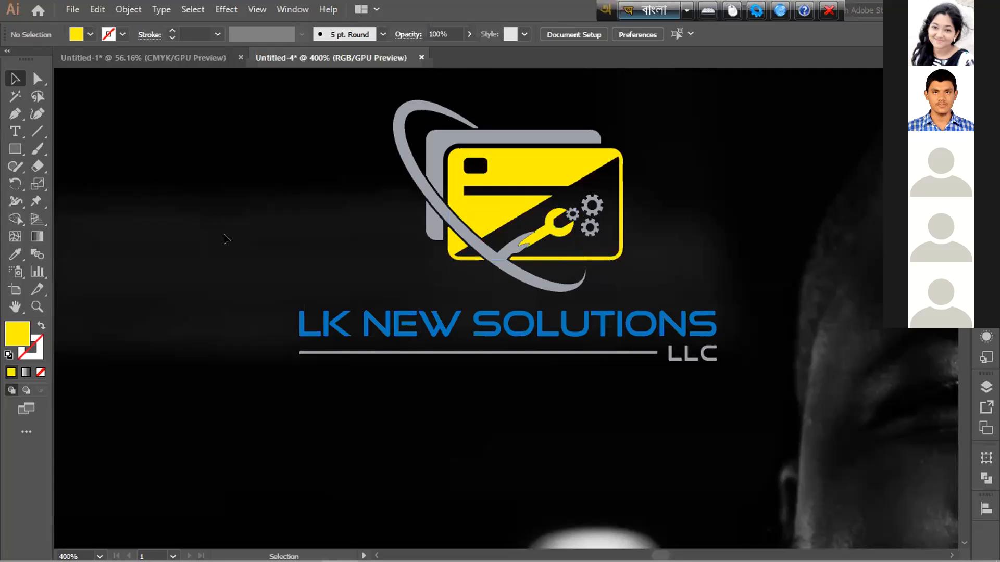
# Try yellow-green, green and orange fills on both pieces of the logo's grey back card.
pyautogui.scroll(-2, 234, 255)
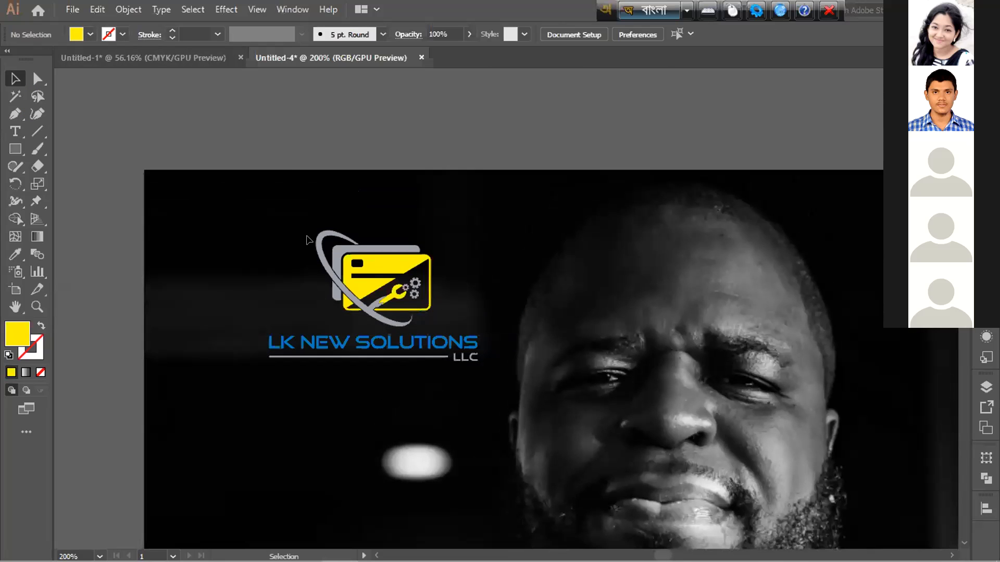
pyautogui.scroll(2, 301, 266)
pyautogui.click(379, 228)
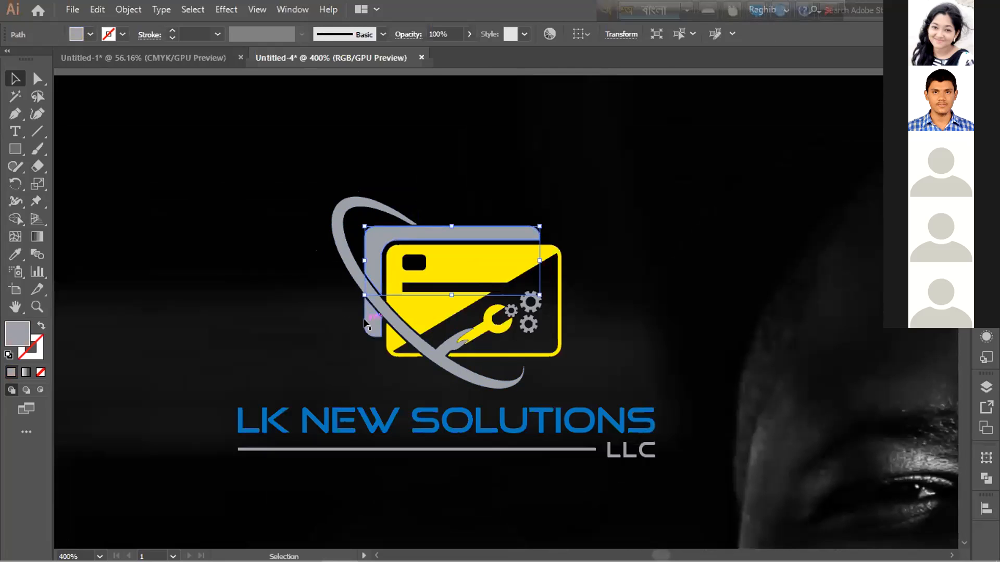
pyautogui.moveTo(365, 324); pyautogui.dragTo(365, 325)
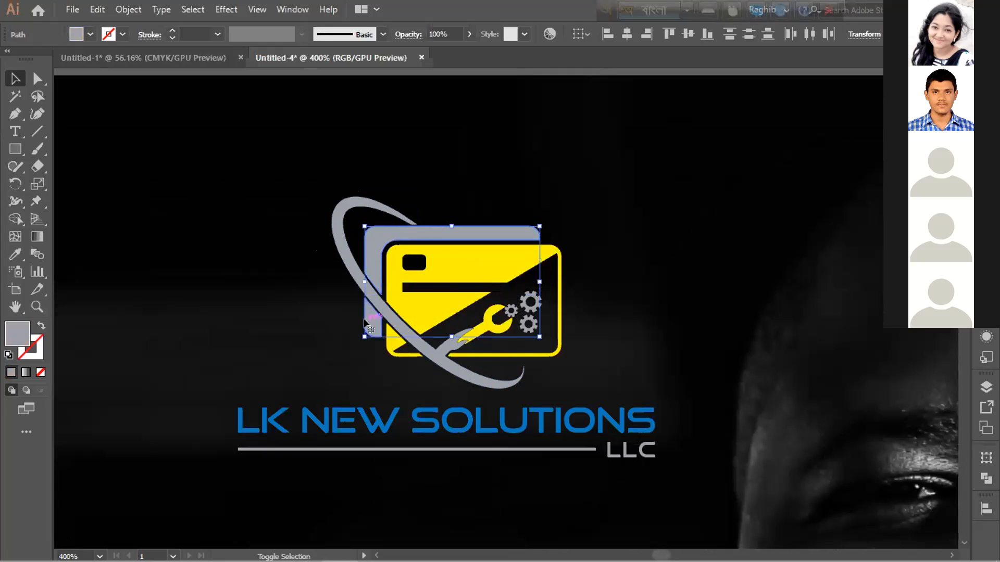
pyautogui.click(90, 35)
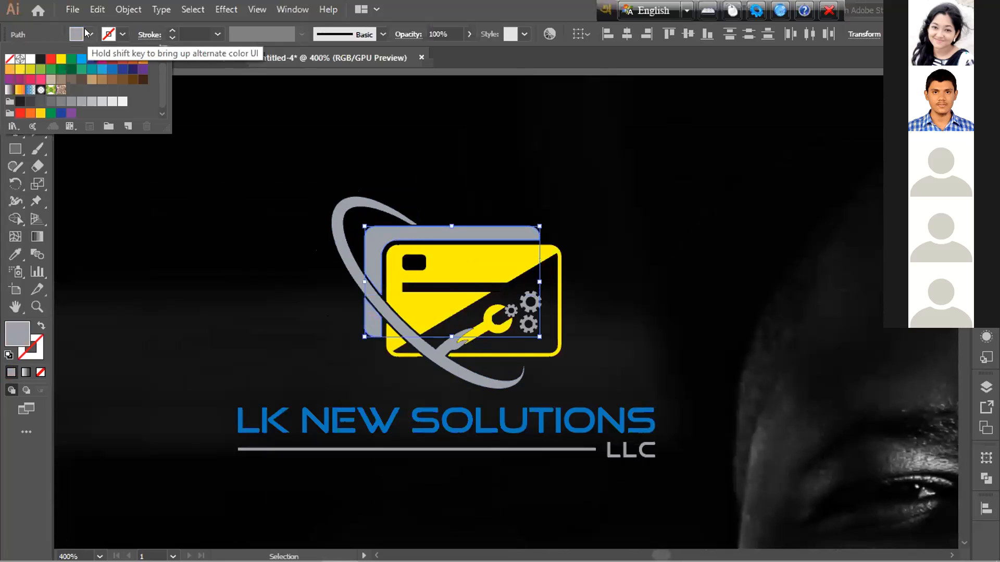
pyautogui.click(24, 70)
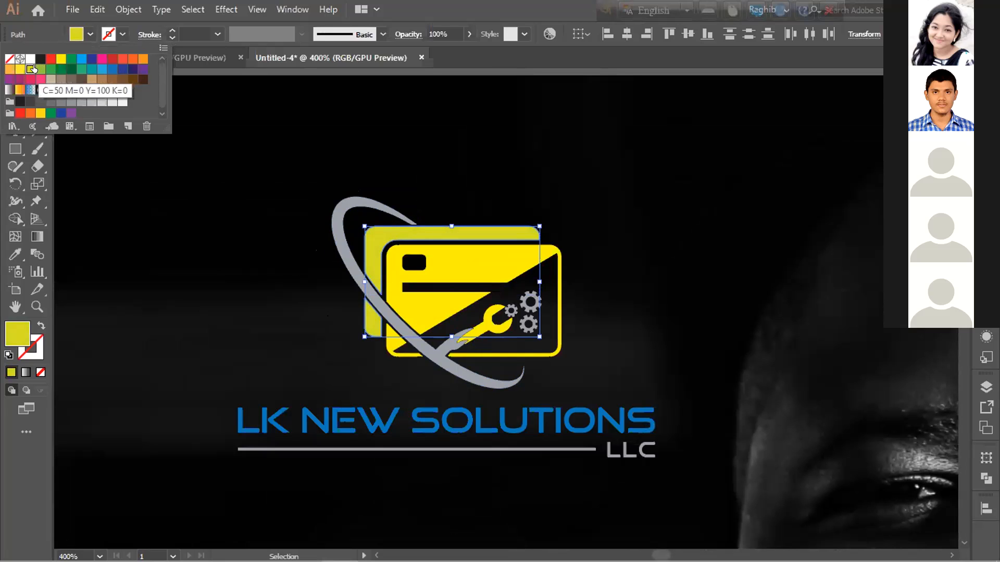
pyautogui.click(34, 69)
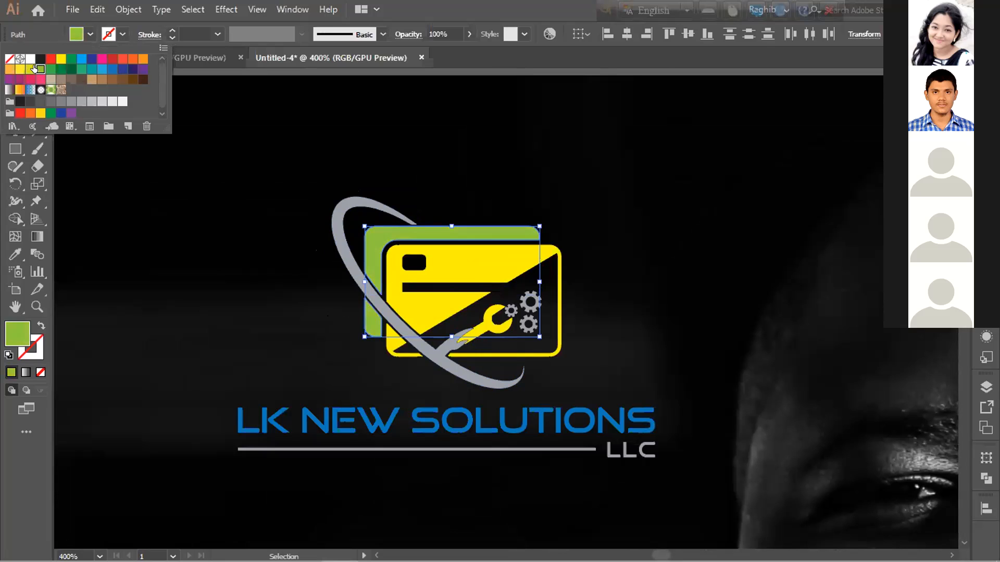
pyautogui.click(24, 109)
pyautogui.click(28, 113)
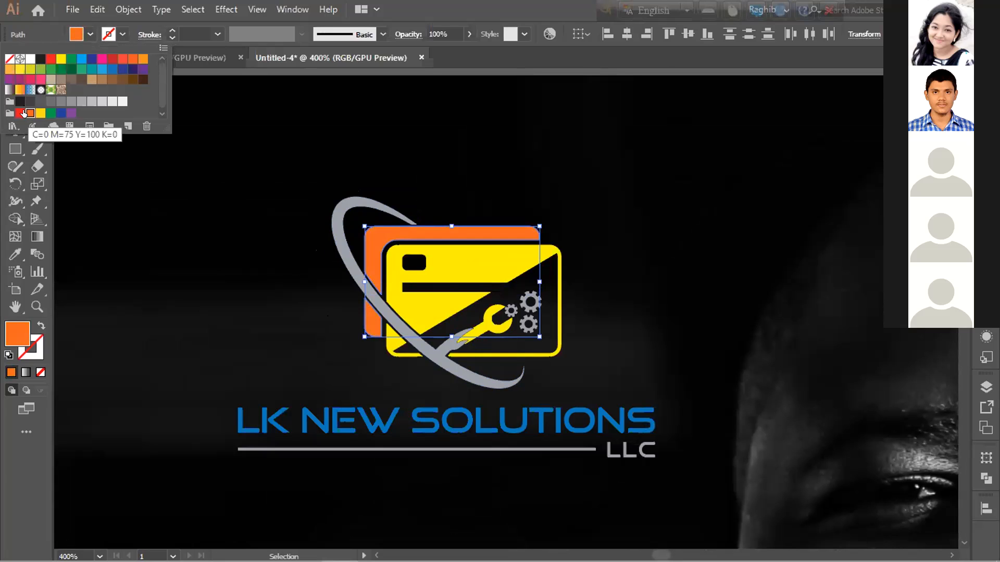
# Try medium blue and dark blue on both back card pieces, settling on a light blue fill.
pyautogui.click(111, 68)
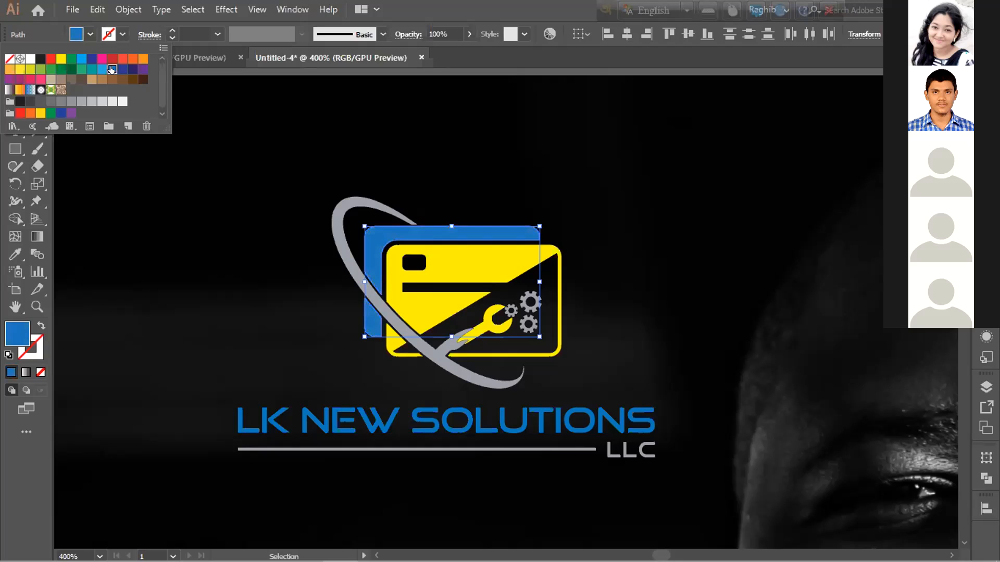
pyautogui.click(123, 66)
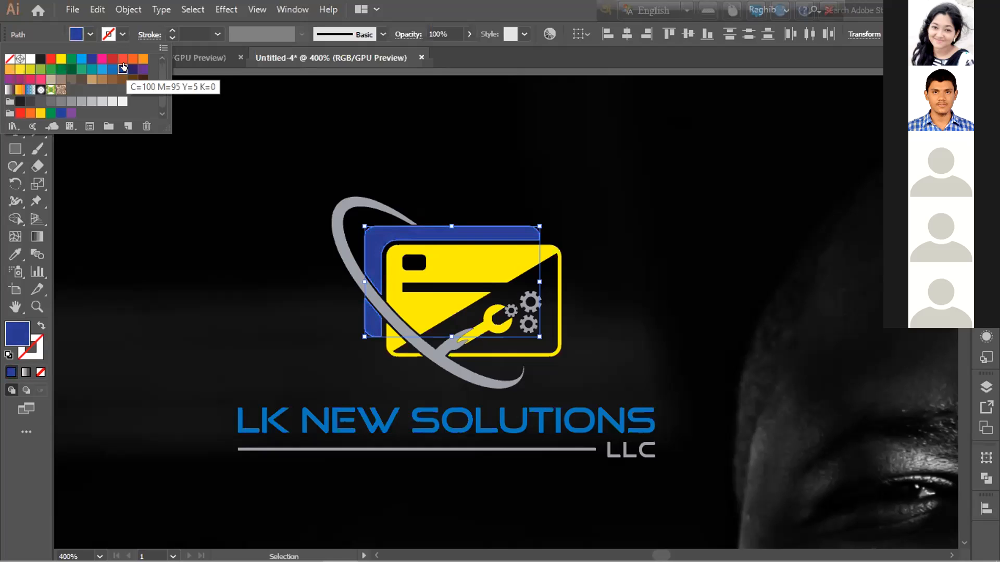
pyautogui.click(102, 69)
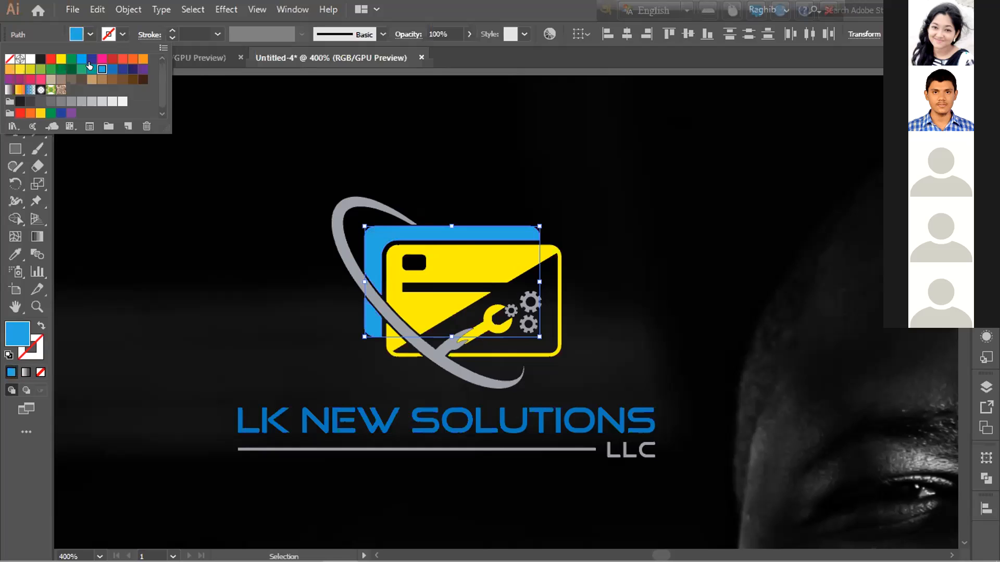
pyautogui.click(72, 34)
pyautogui.click(188, 241)
pyautogui.scroll(-2, 189, 247)
pyautogui.scroll(-1, 188, 250)
pyautogui.scroll(1, 240, 316)
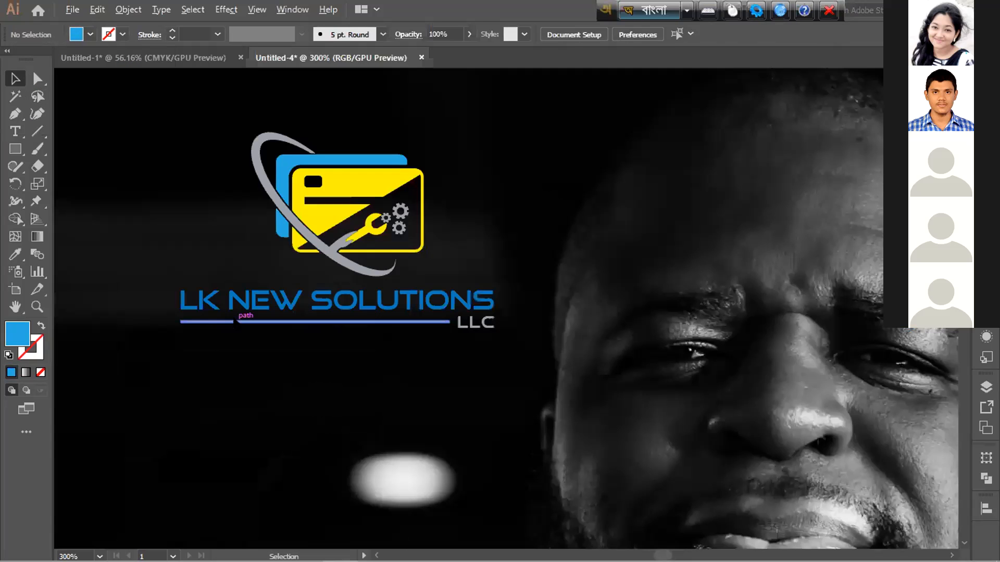
# Match the back card's upper piece to the blue of the LK NEW SOLUTIONS lettering with the Eyedropper.
pyautogui.scroll(1, 231, 288)
pyautogui.scroll(1, 252, 221)
pyautogui.click(300, 169)
pyautogui.click(16, 254)
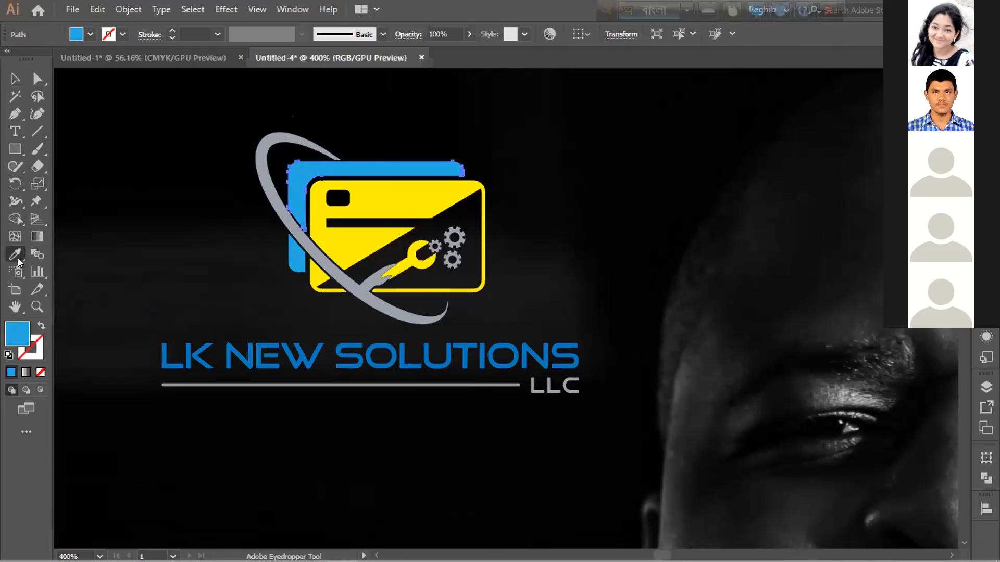
pyautogui.click(171, 352)
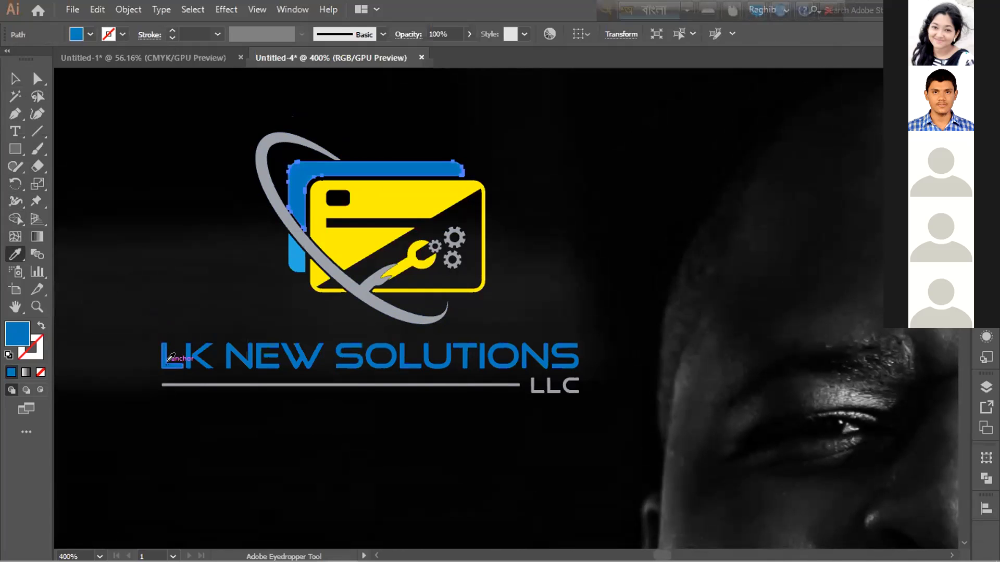
pyautogui.click(15, 79)
pyautogui.click(167, 203)
# Sample the lettering's blue onto the small lower-left piece of the back card with the Eyedropper.
pyautogui.click(290, 266)
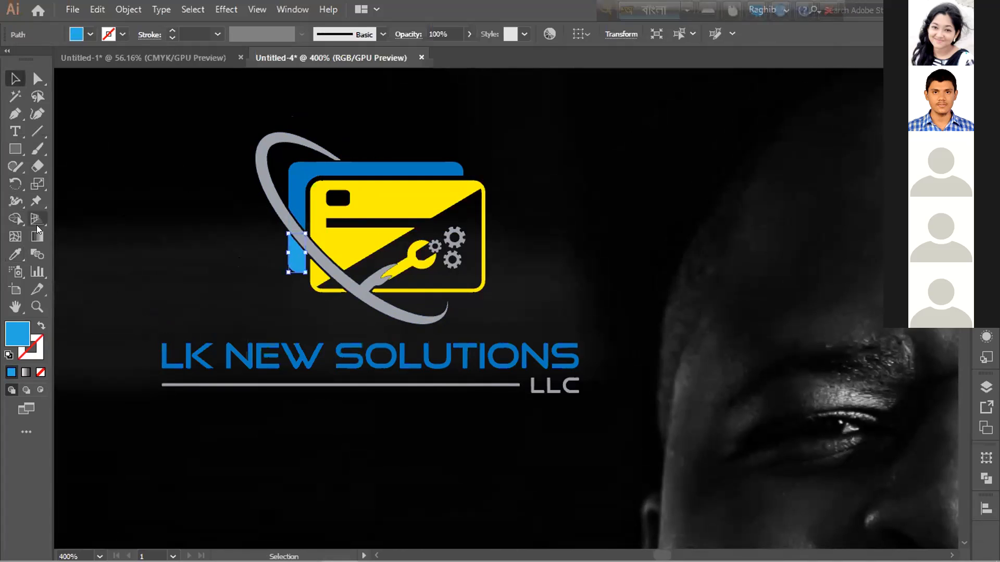
pyautogui.click(15, 254)
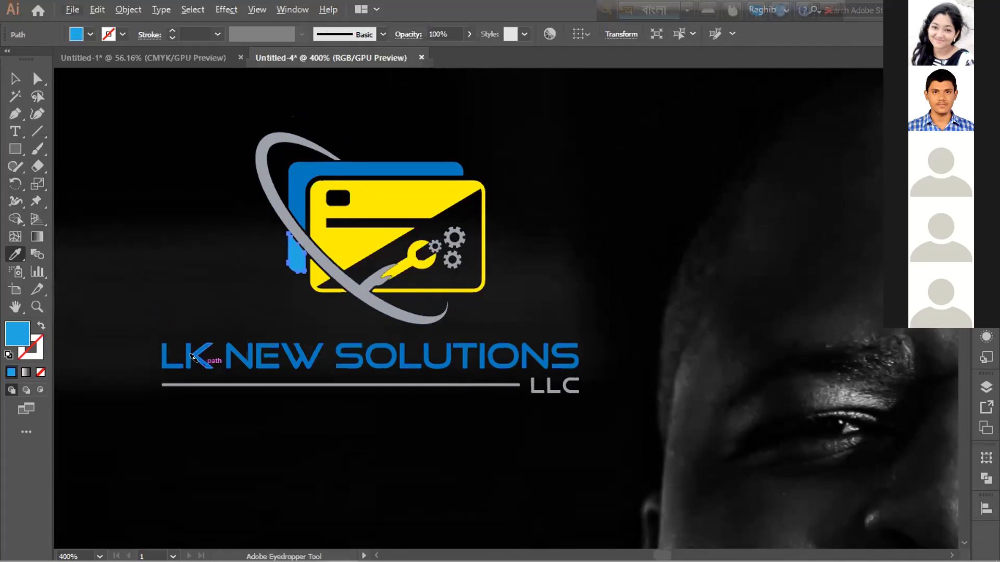
pyautogui.scroll(2, 200, 365)
pyautogui.click(174, 339)
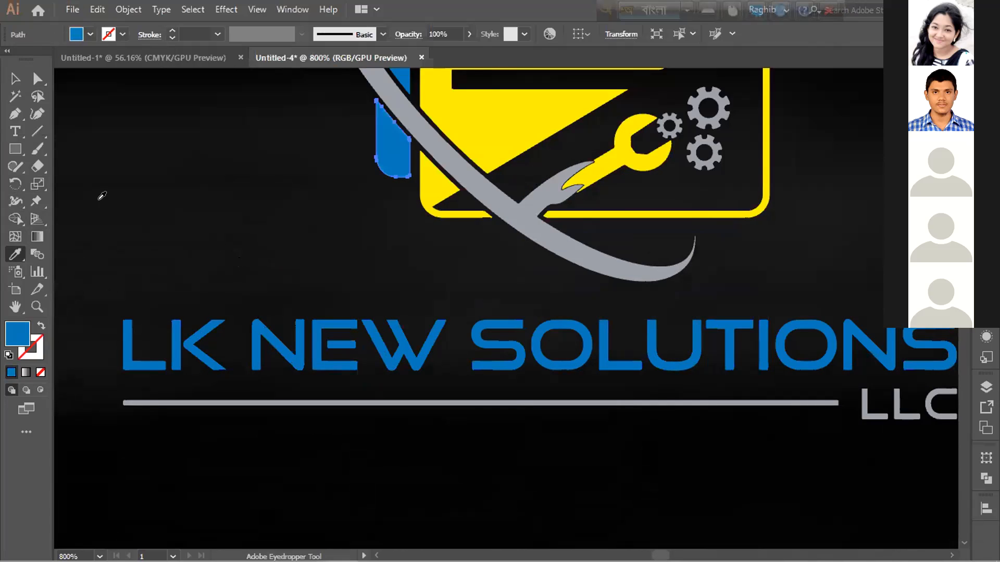
pyautogui.click(15, 79)
pyautogui.click(124, 181)
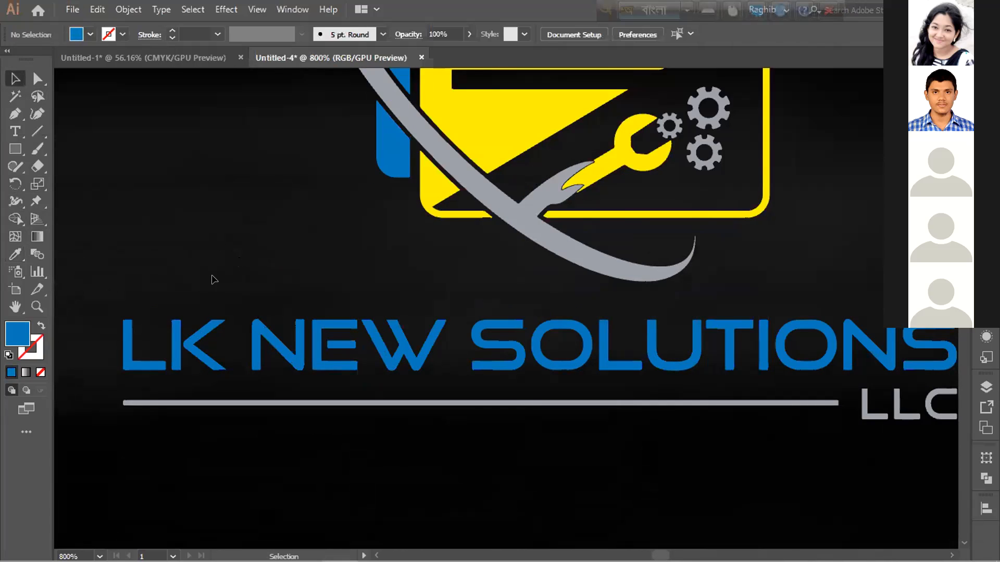
# Group all parts of the recolored logo on the photo and scale the group down slightly.
pyautogui.scroll(-2, 211, 276)
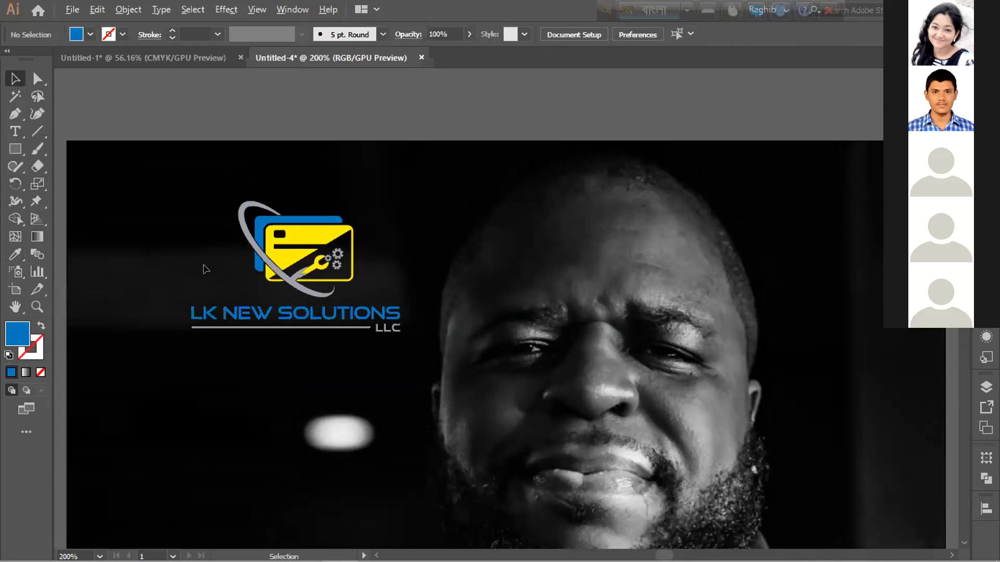
pyautogui.scroll(-2, 208, 275)
pyautogui.scroll(4, 190, 268)
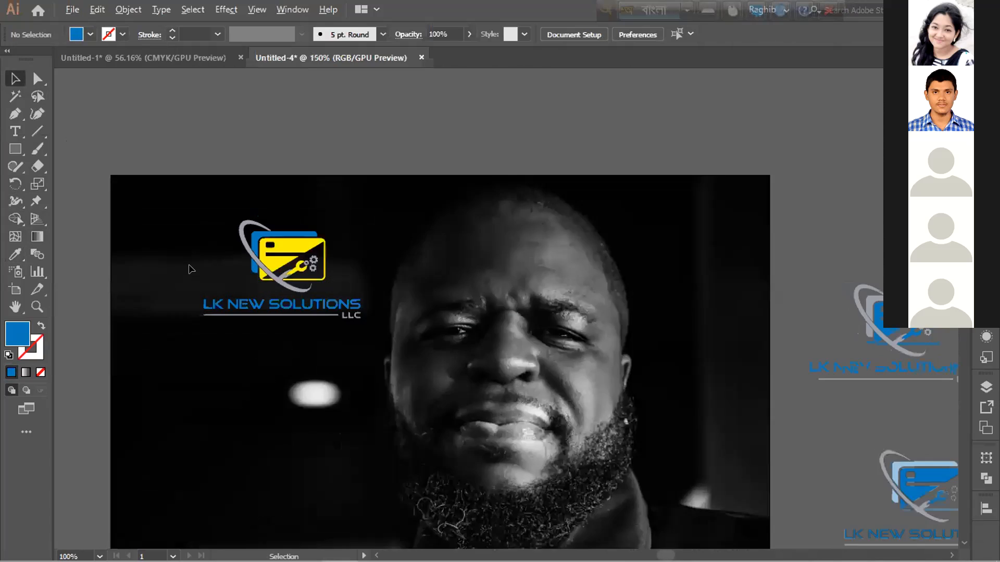
pyautogui.moveTo(190, 165); pyautogui.dragTo(557, 439)
pyautogui.hotkey('ctrl', 'g')
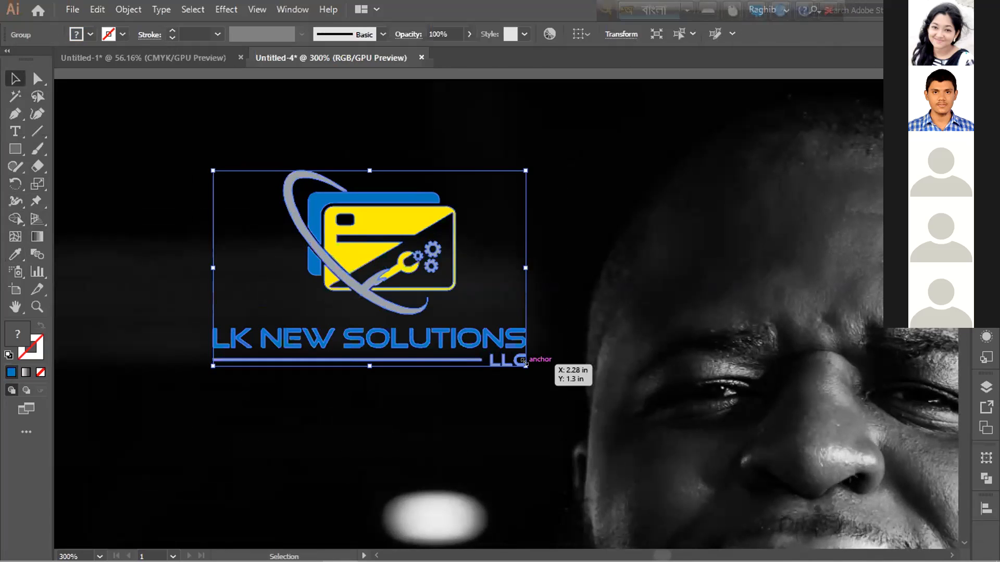
pyautogui.moveTo(525, 363)
pyautogui.mouseDown()
pyautogui.moveTo(532, 369)
pyautogui.moveTo(511, 357)
pyautogui.mouseUp()
pyautogui.click(482, 399)
pyautogui.hotkey('ctrl', '1')
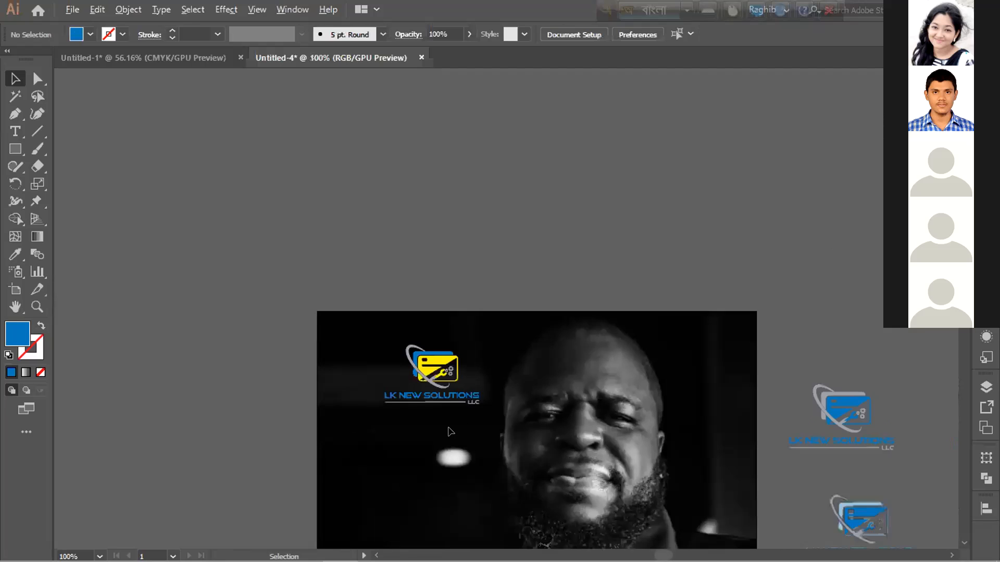
# Move the blue vector logo from beside the artboard onto the photo, below the yellow-and-blue logo, and group its parts.
pyautogui.scroll(-5, 440, 416)
pyautogui.scroll(-3, 426, 377)
pyautogui.scroll(-1, 427, 375)
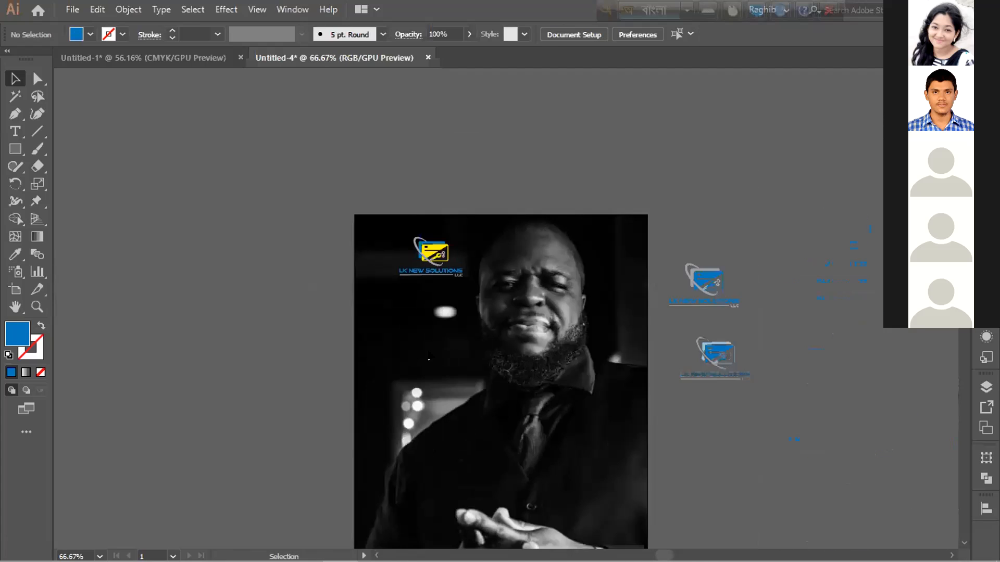
pyautogui.scroll(-2, 473, 271)
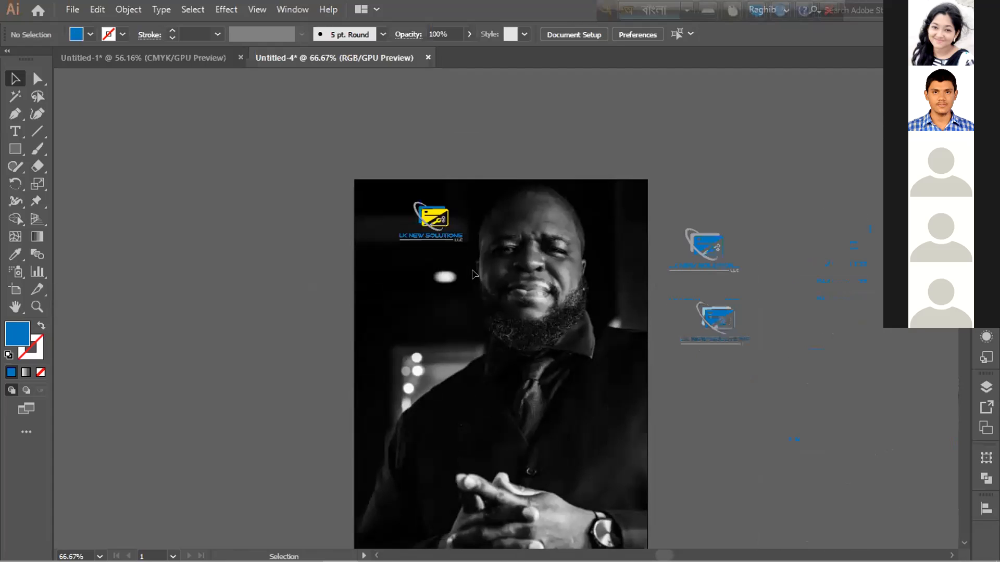
pyautogui.scroll(-2, 474, 275)
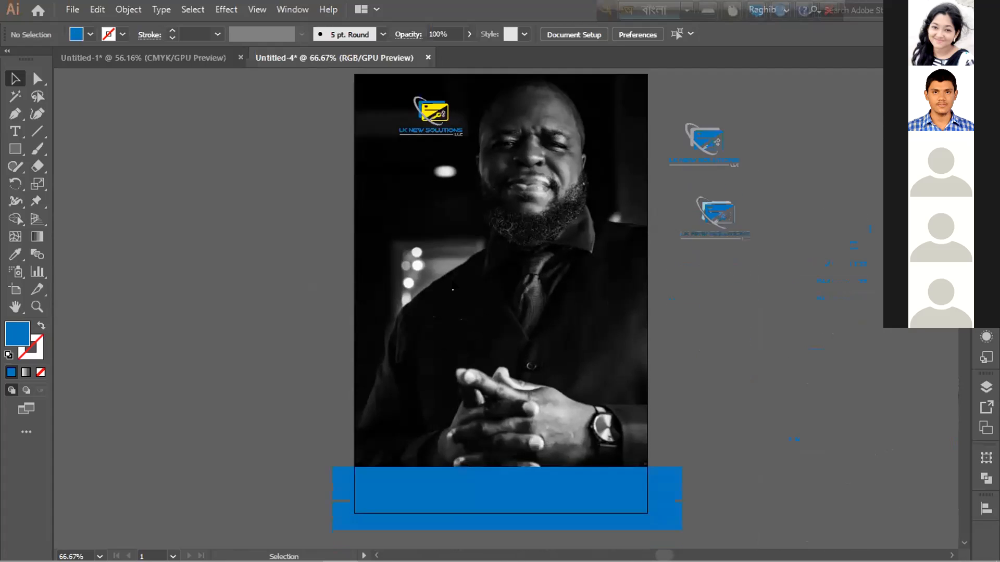
pyautogui.scroll(3, 479, 278)
pyautogui.moveTo(672, 249); pyautogui.dragTo(744, 335)
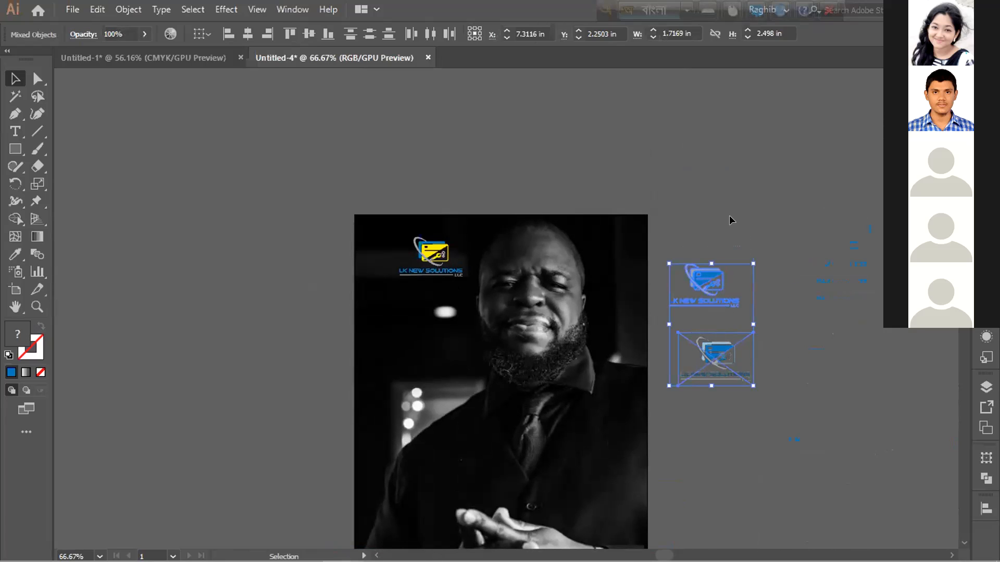
pyautogui.click(672, 252)
pyautogui.moveTo(694, 290); pyautogui.dragTo(412, 335)
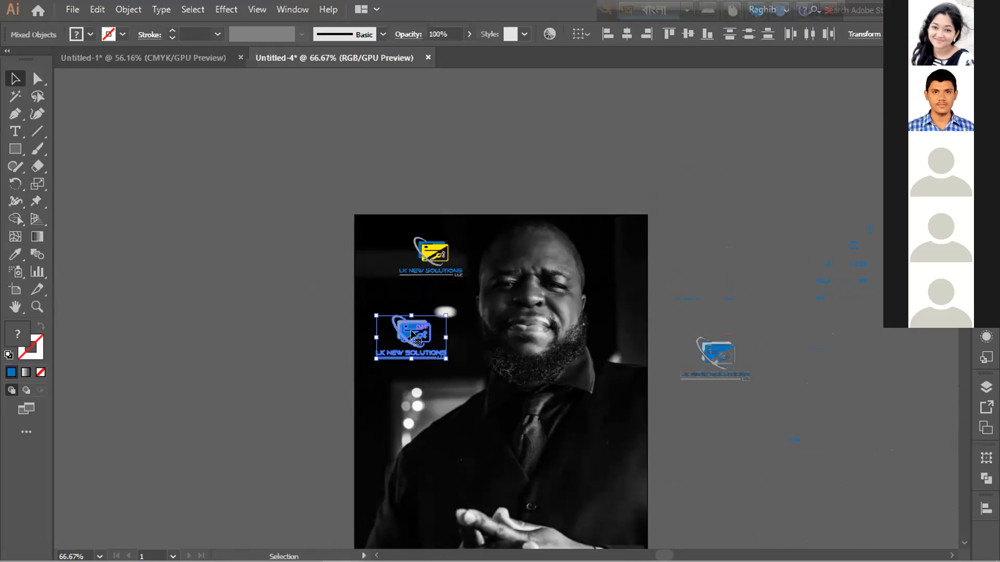
pyautogui.hotkey('ctrl', 'g')
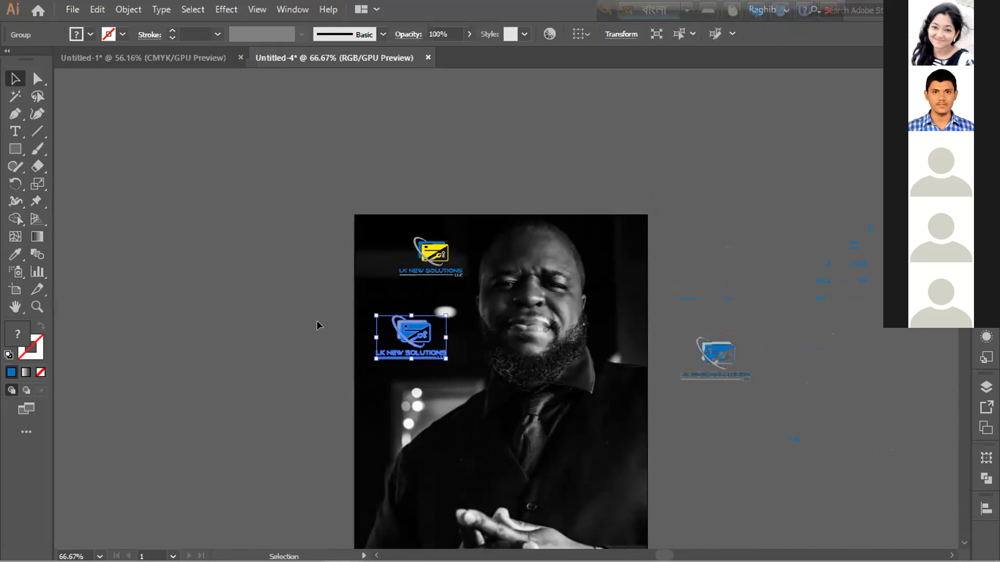
pyautogui.click(435, 380)
# Compare the yellow-and-blue logo with the blue logo on the photo, both close up and within the whole layout.
pyautogui.scroll(2, 432, 386)
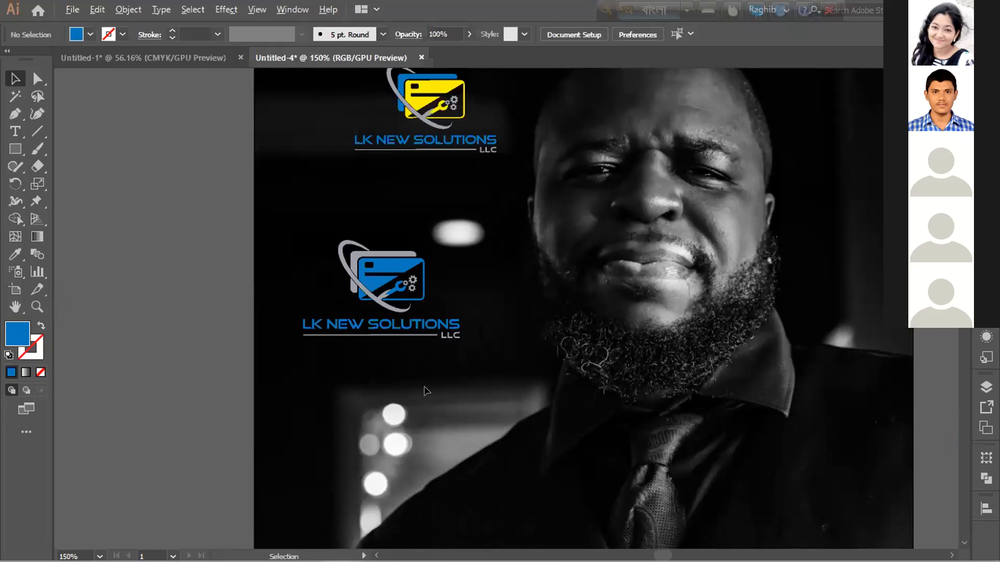
pyautogui.scroll(-1, 426, 391)
pyautogui.scroll(-1, 426, 391)
pyautogui.scroll(-1, 423, 387)
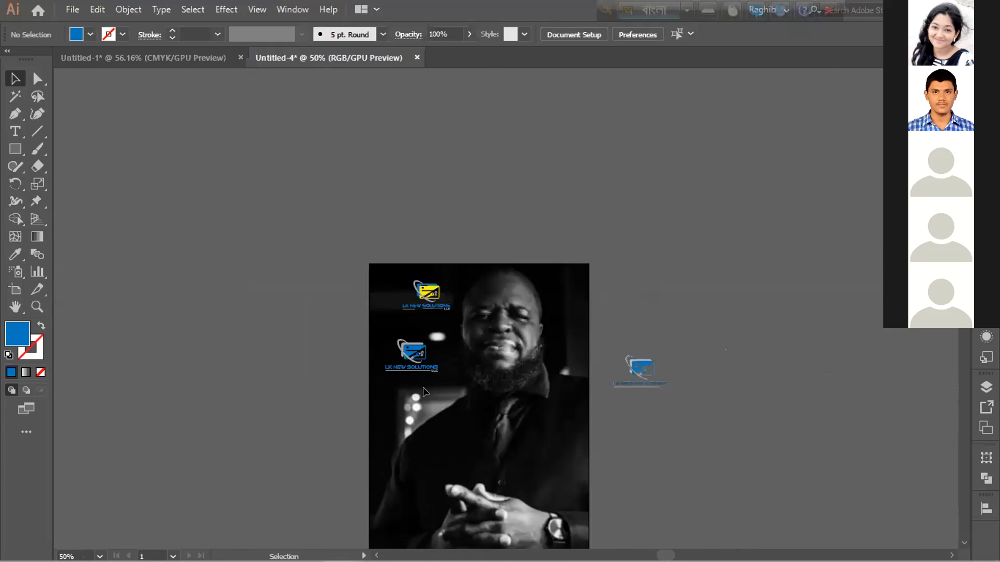
pyautogui.scroll(-1, 423, 387)
pyautogui.scroll(1, 416, 376)
pyautogui.scroll(1, 416, 376)
pyautogui.scroll(-2, 416, 376)
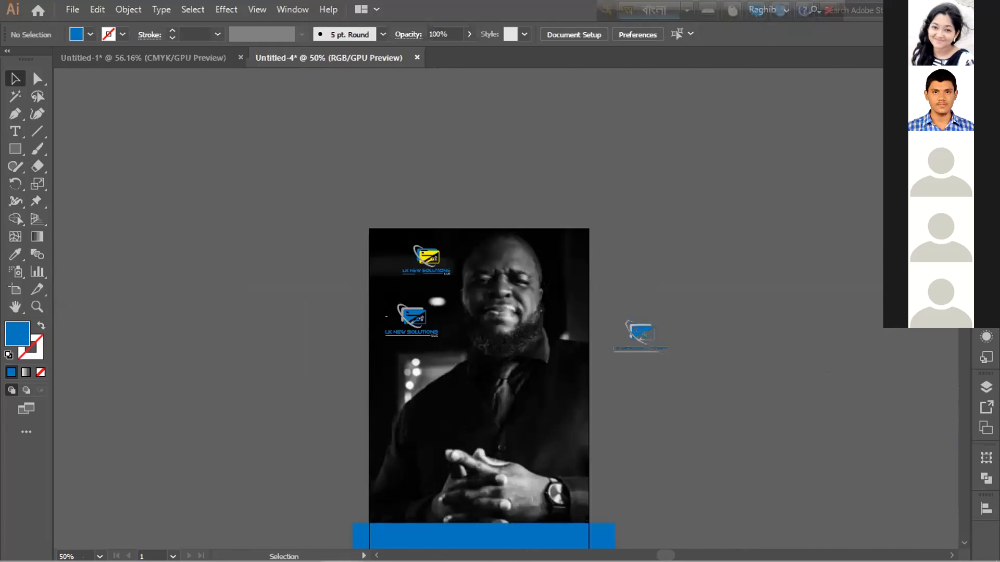
# Move the yellow-and-blue logo off the artboard and put the blue logo in its place beside the man's head.
pyautogui.click(428, 324)
pyautogui.moveTo(415, 313); pyautogui.dragTo(314, 284)
pyautogui.click(405, 393)
pyautogui.scroll(2, 439, 276)
pyautogui.moveTo(422, 249); pyautogui.dragTo(190, 199)
pyautogui.click(201, 298)
pyautogui.moveTo(210, 289); pyautogui.dragTo(447, 235)
pyautogui.click(234, 377)
pyautogui.scroll(-2, 233, 377)
pyautogui.scroll(-2, 235, 386)
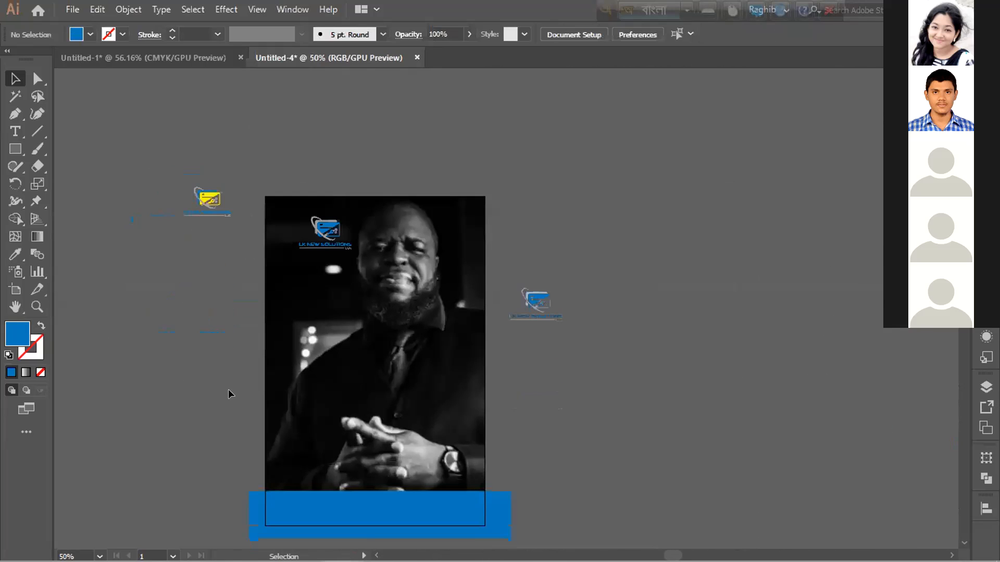
# Add the text DIY on the photo over the man's upper chest.
pyautogui.click(15, 131)
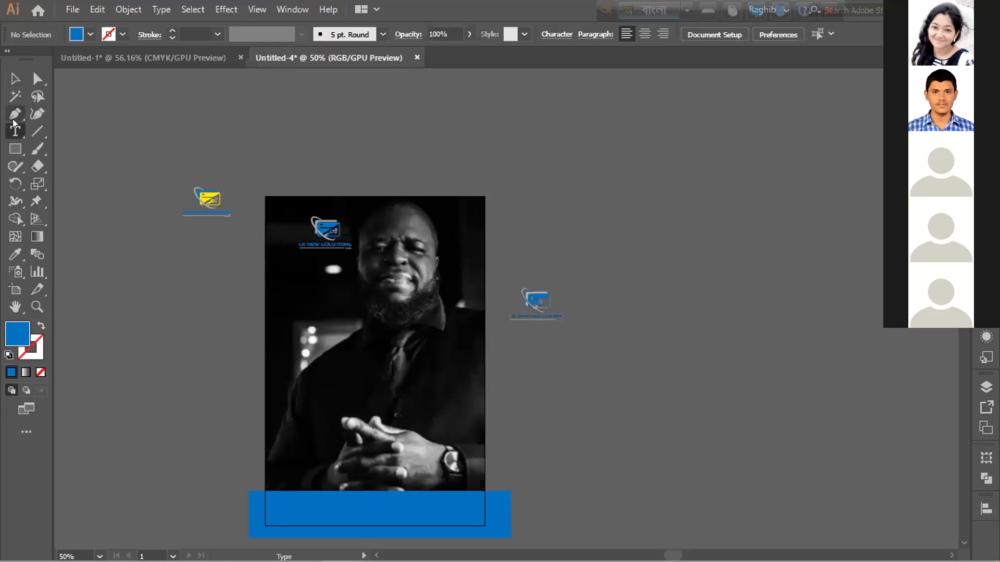
pyautogui.click(346, 338)
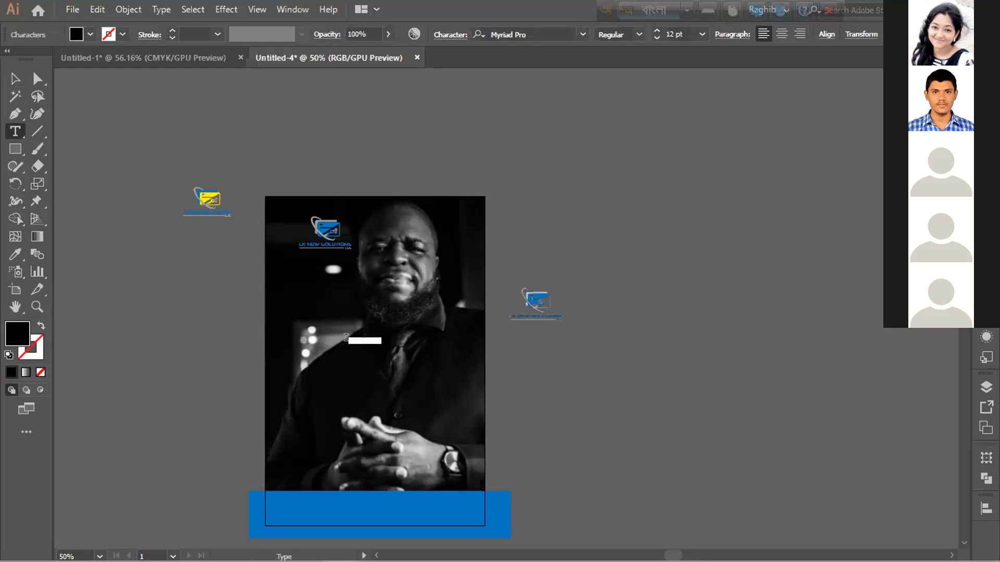
pyautogui.write('DIY')
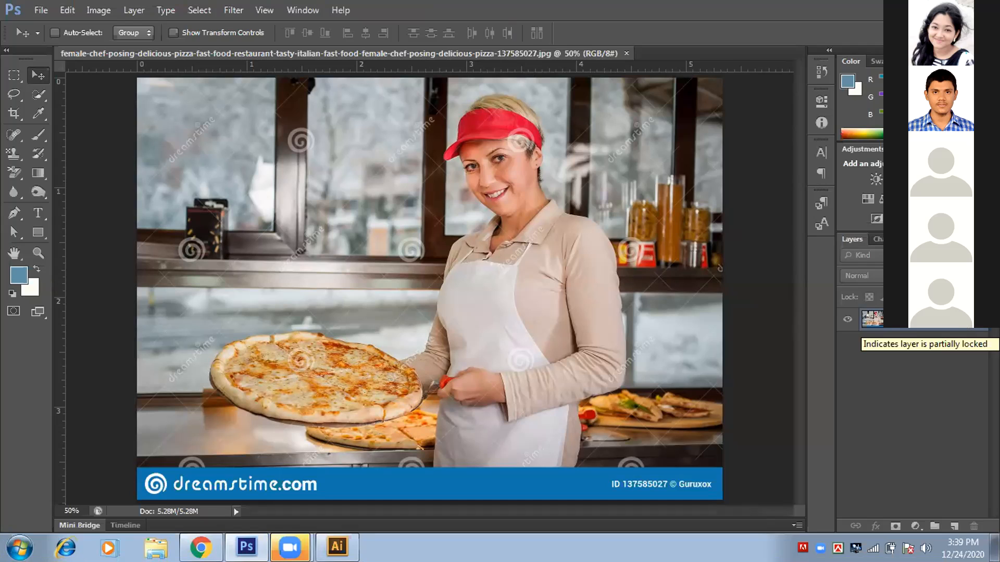
# In Photoshop, convert the pizza chef photo's background into Layer 0, then duplicate it and hide the original layer.
pyautogui.doubleClick(872, 319)
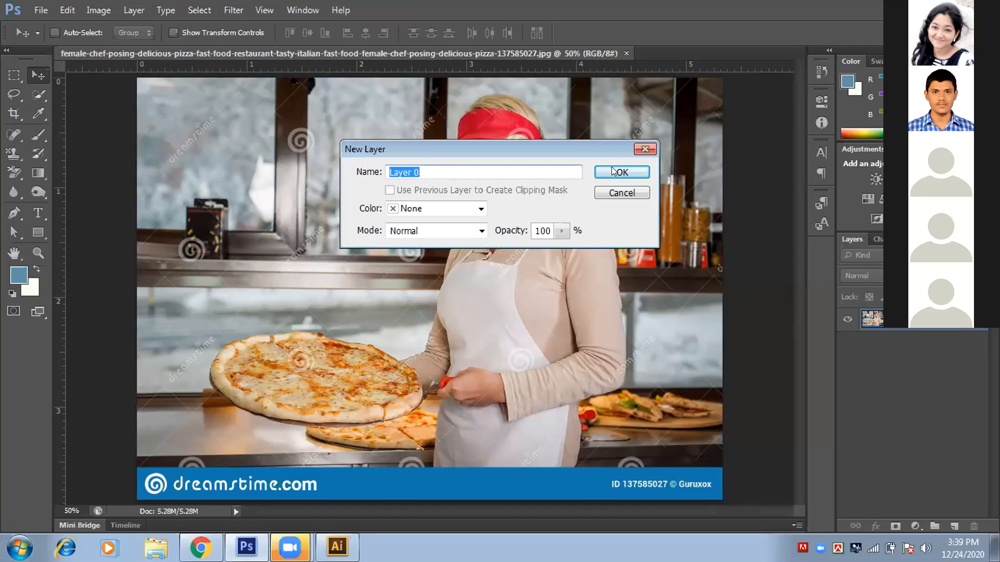
pyautogui.click(632, 172)
pyautogui.moveTo(945, 370); pyautogui.dragTo(955, 526)
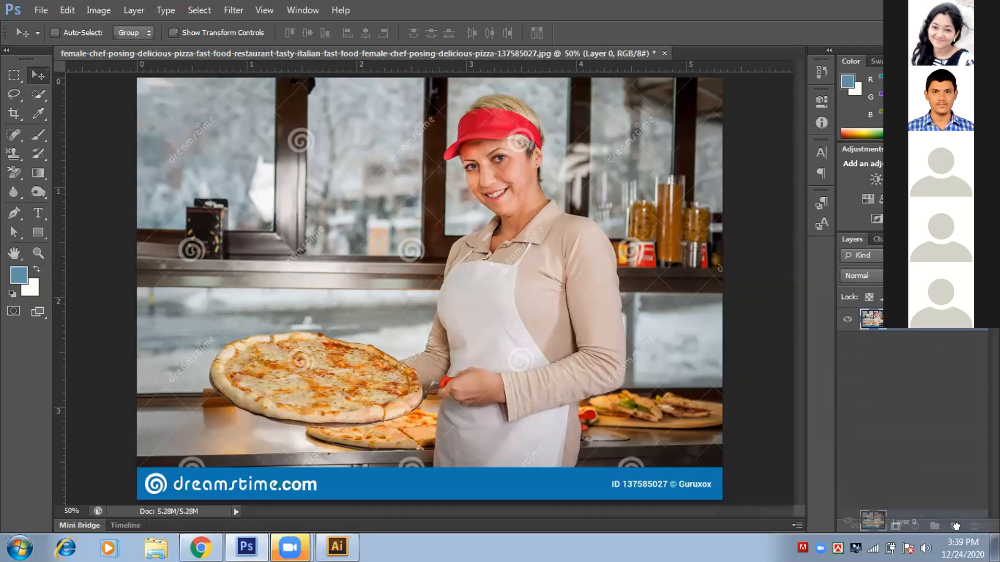
pyautogui.moveTo(956, 526); pyautogui.dragTo(956, 527)
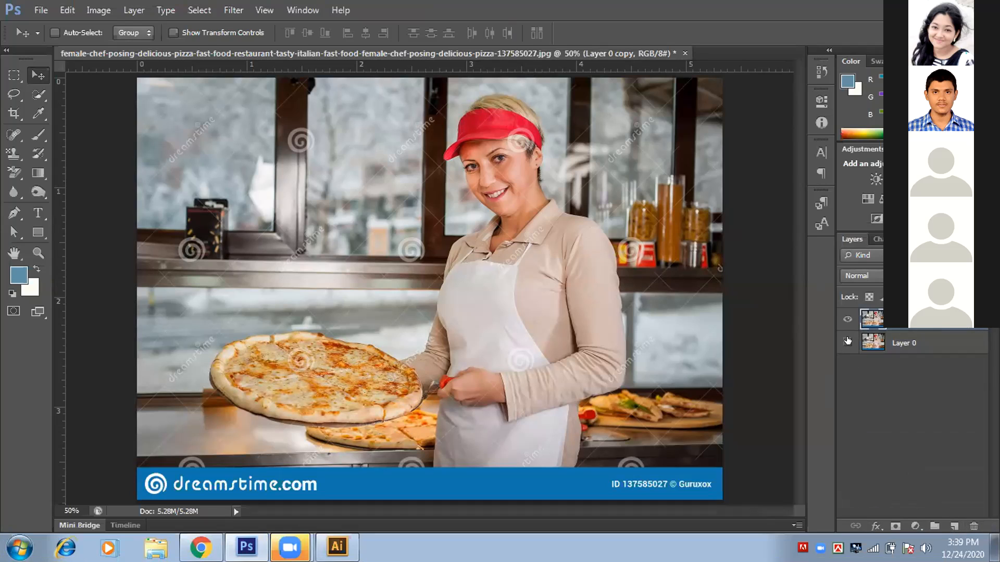
pyautogui.click(847, 341)
# Lasso the round watermark on the window frame above the pizza and replace it with a Content-Aware fill at 100% opacity.
pyautogui.click(14, 94)
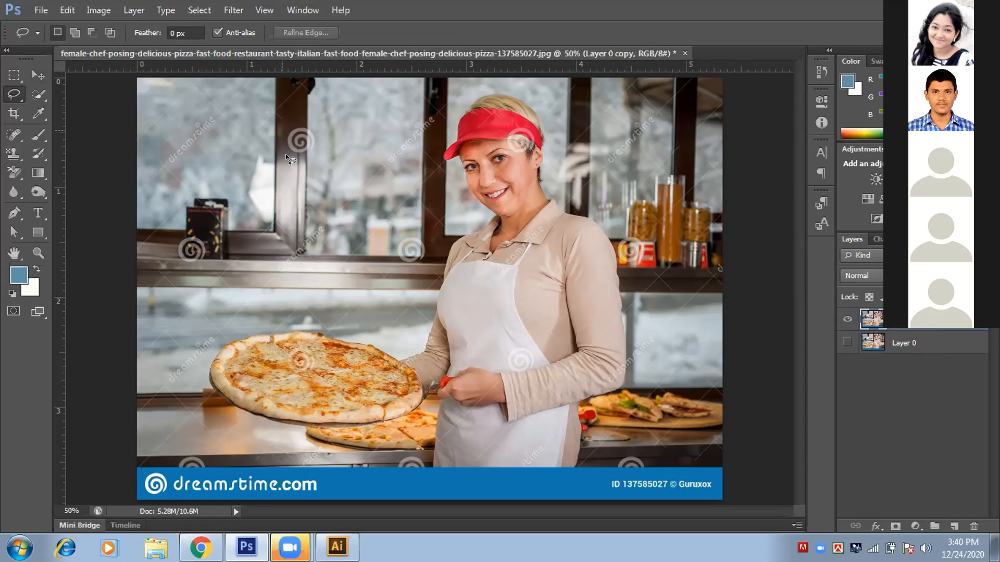
pyautogui.moveTo(282, 131)
pyautogui.mouseDown()
pyautogui.moveTo(315, 151)
pyautogui.moveTo(318, 134)
pyautogui.moveTo(284, 125)
pyautogui.moveTo(287, 135)
pyautogui.mouseUp()
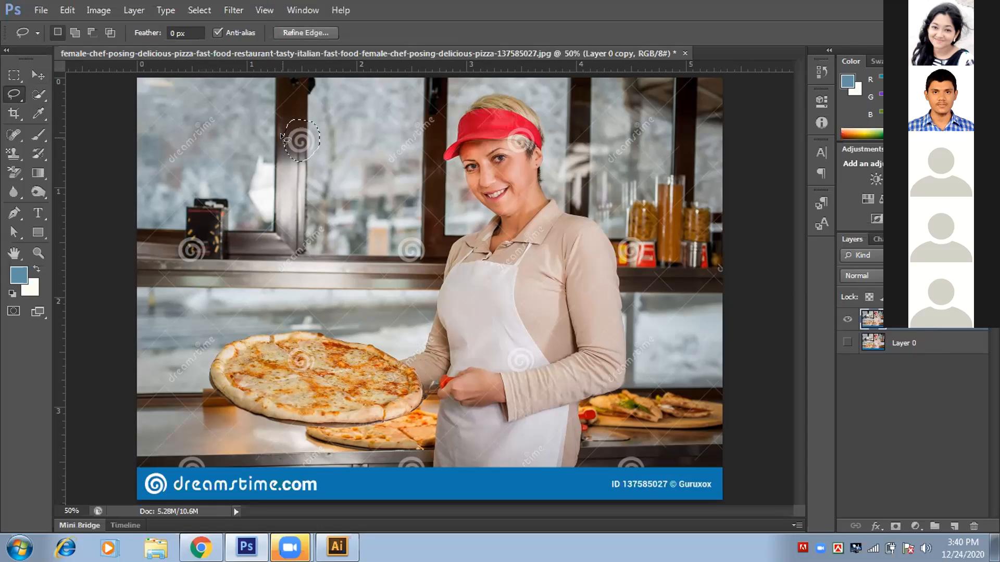
pyautogui.rightClick(289, 135)
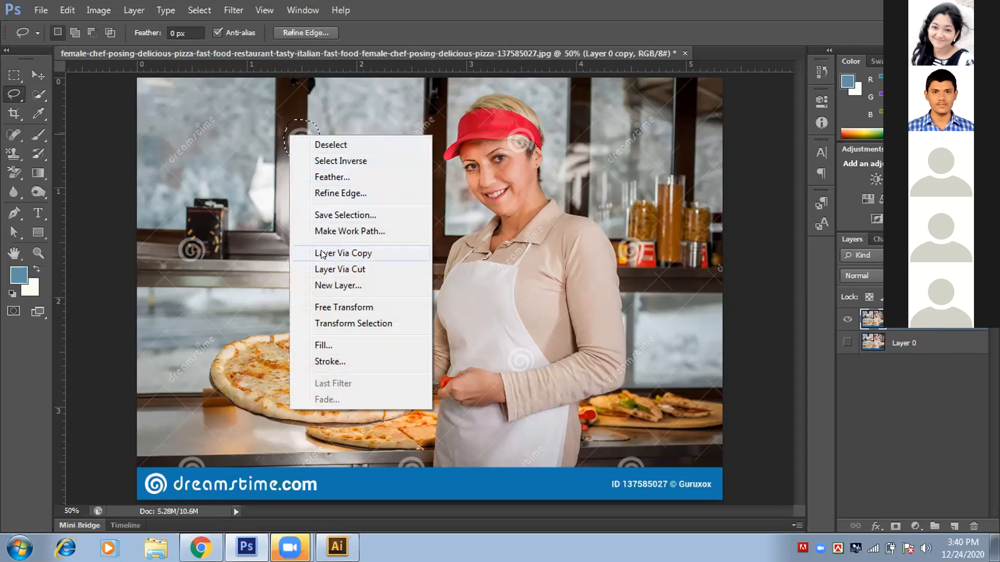
pyautogui.click(322, 346)
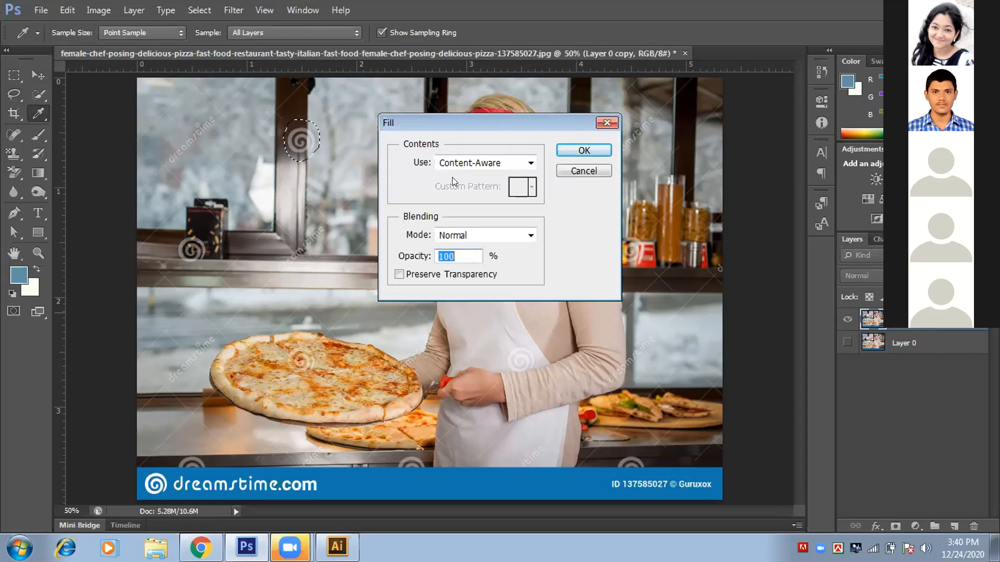
pyautogui.click(580, 151)
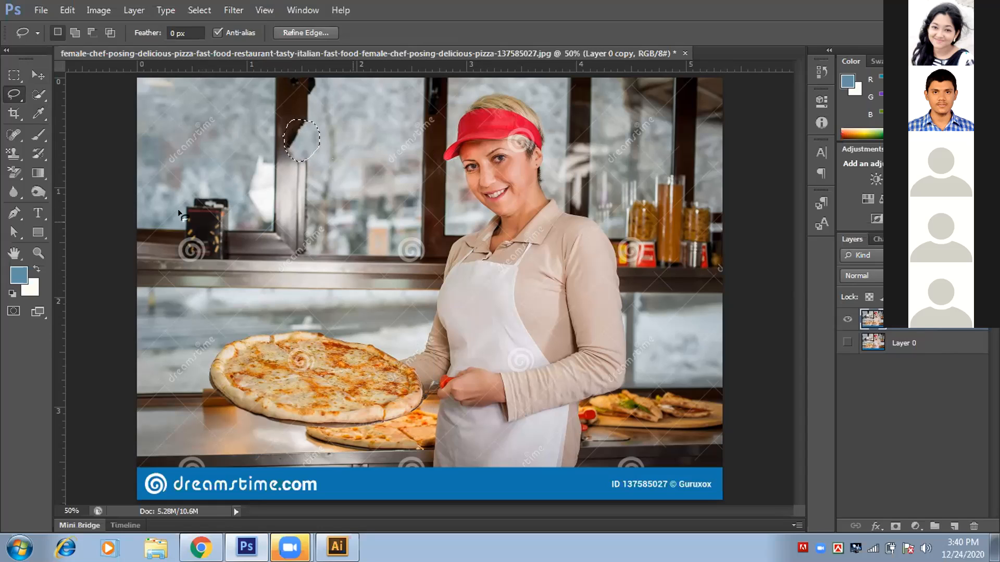
pyautogui.hotkey('ctrl', 'd')
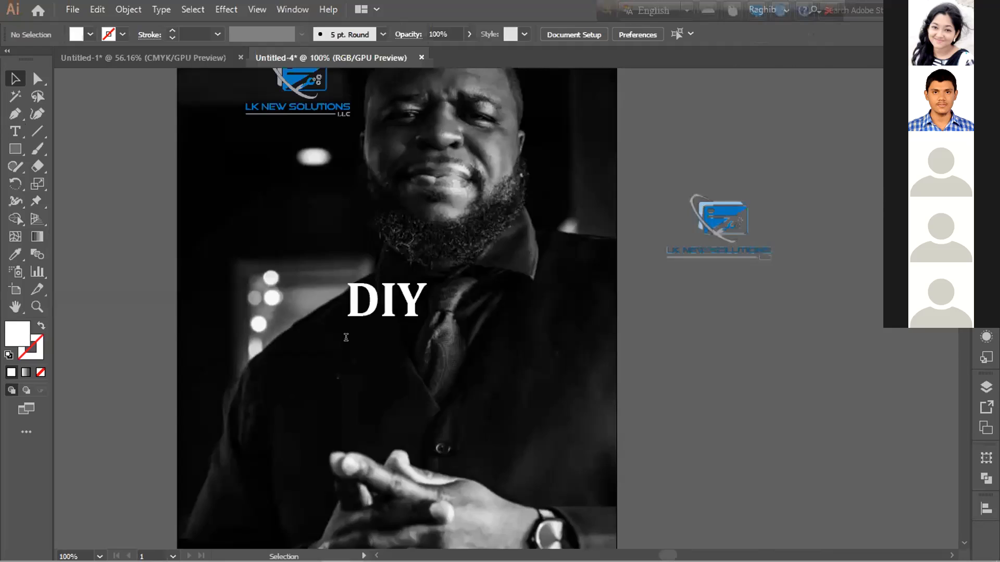
# Back in Illustrator, try to add the word CREDIT in 48 pt Cambria Bold below the DIY text.
pyautogui.scroll(3, 459, 262)
pyautogui.click(15, 131)
pyautogui.scroll(-2, 287, 313)
pyautogui.scroll(-2, 289, 315)
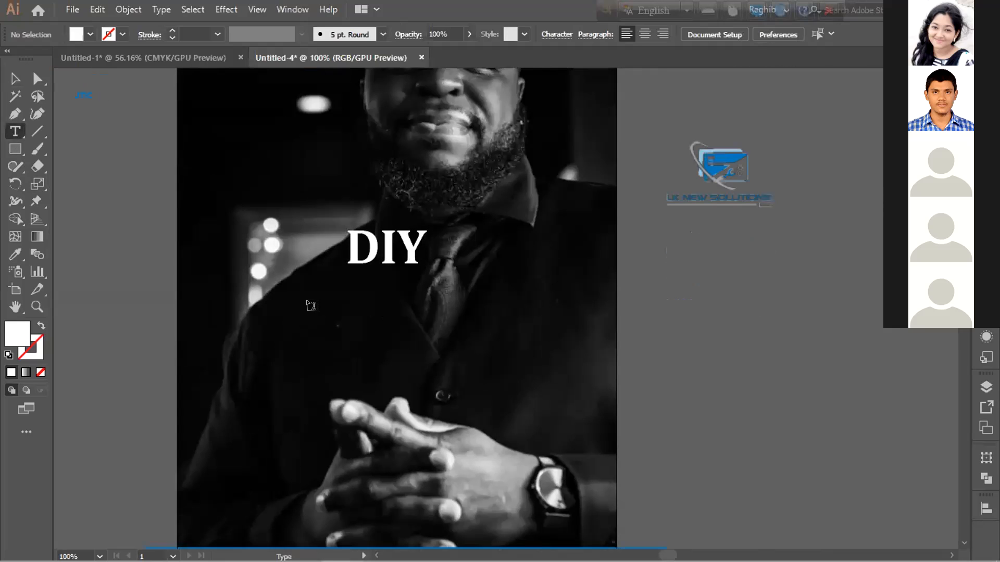
pyautogui.click(326, 328)
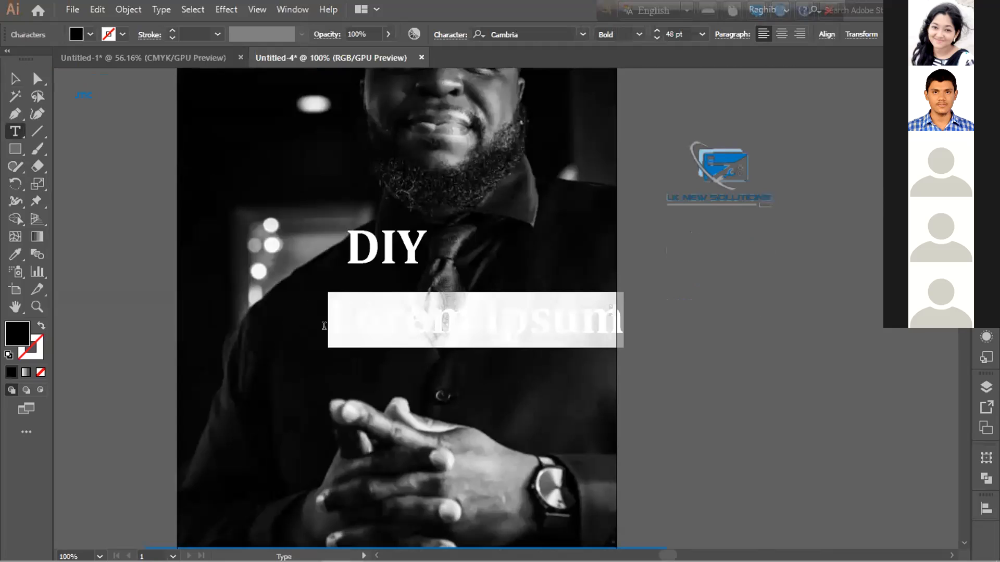
pyautogui.write('CR')
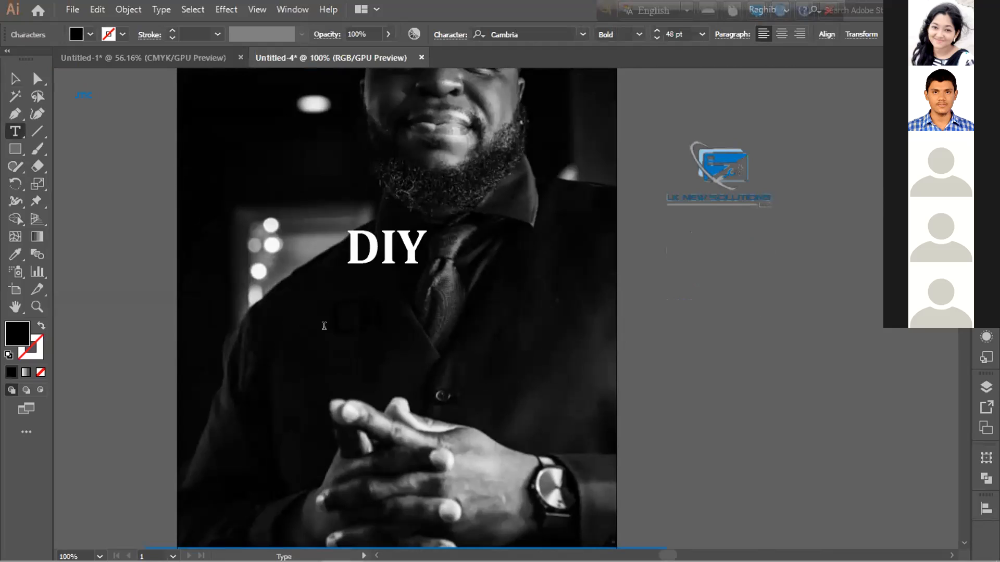
pyautogui.write('EDIT')
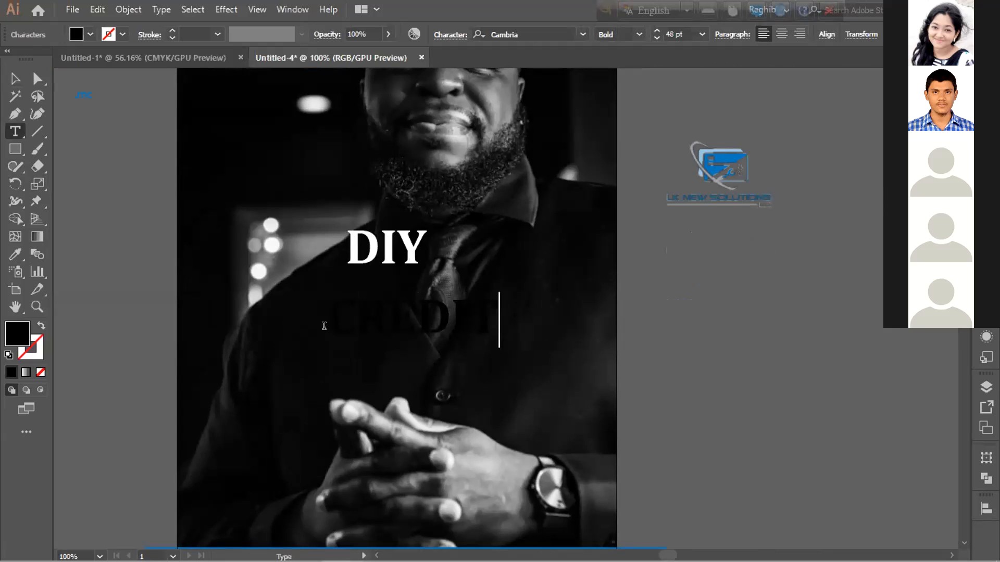
pyautogui.press('BackSpace')
pyautogui.press('BackSpace')
pyautogui.press('BackSpace')
pyautogui.press('BackSpace')
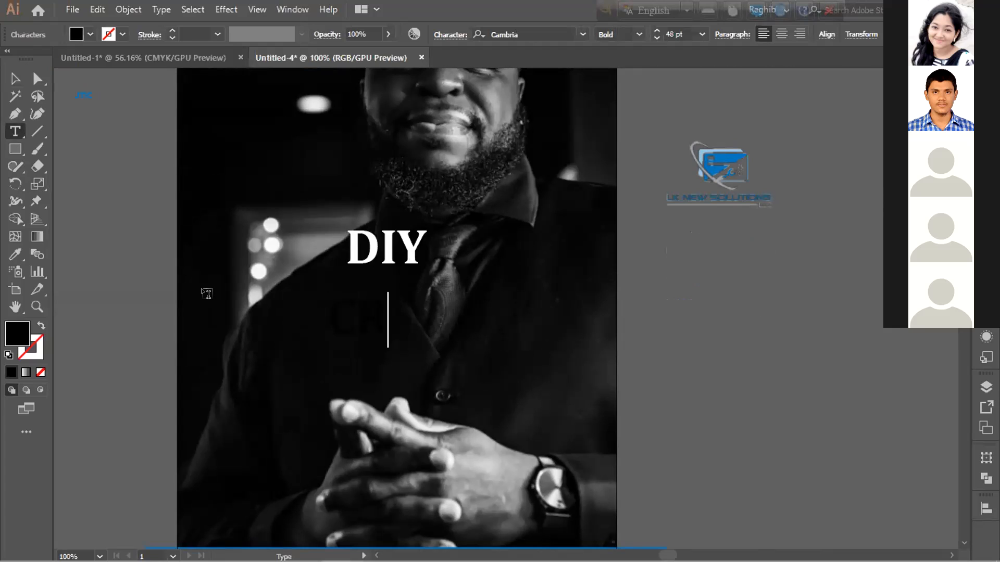
pyautogui.click(15, 78)
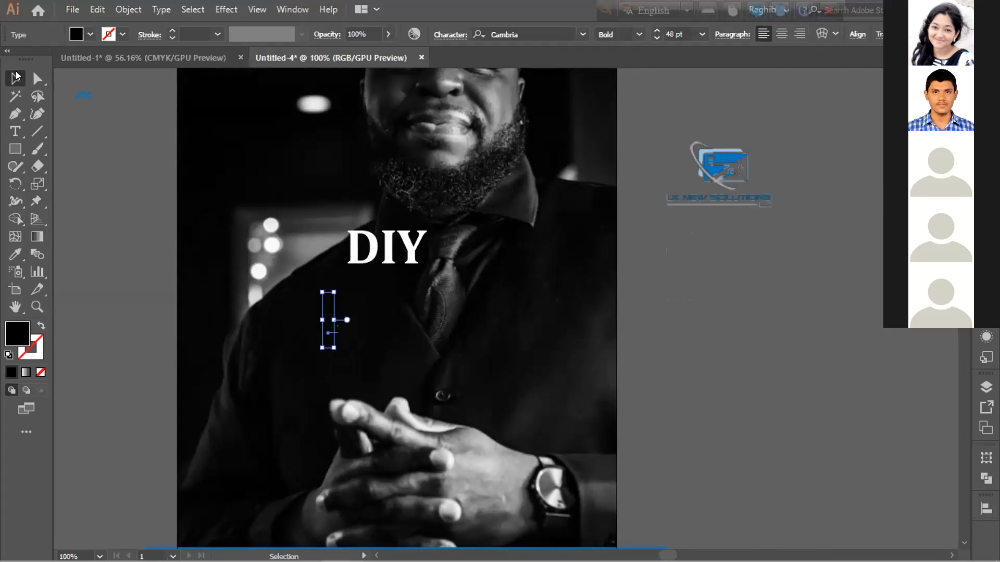
pyautogui.click(250, 254)
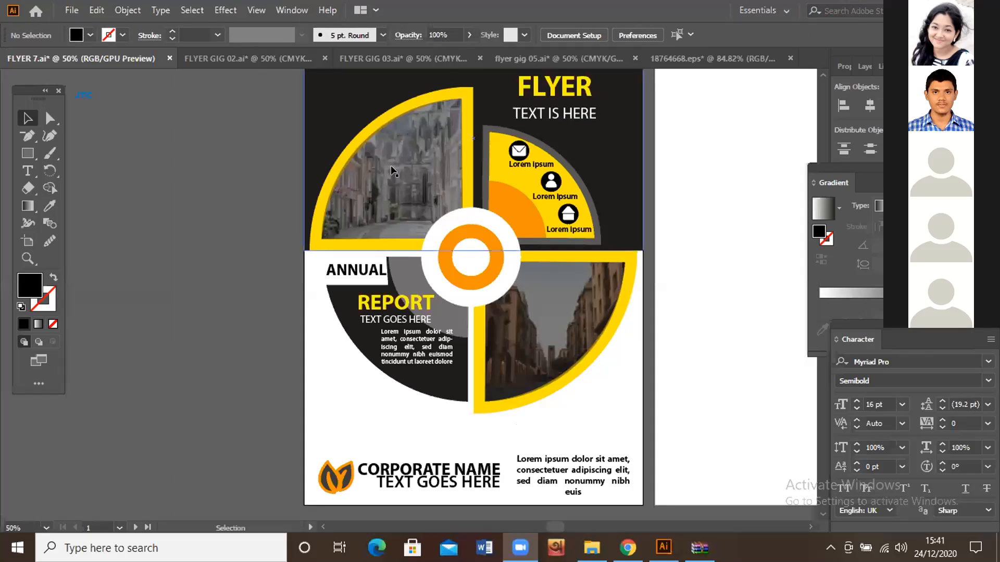
# Show the rulers in the FLYER 7 document and place a vertical guide at the ANNUAL box's slanted right edge.
pyautogui.click(252, 183)
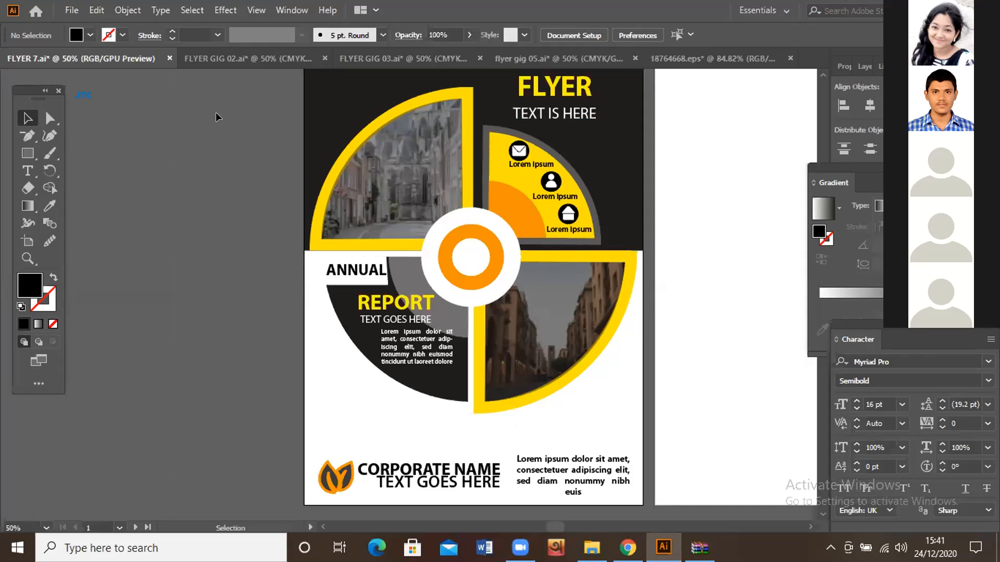
pyautogui.scroll(2, 426, 232)
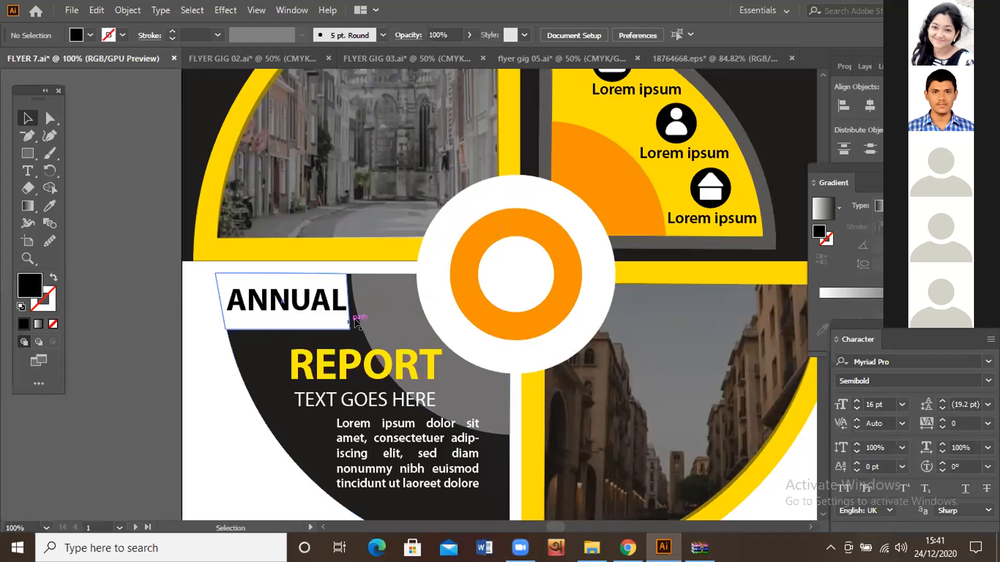
pyautogui.hotkey('ctrl', 'r')
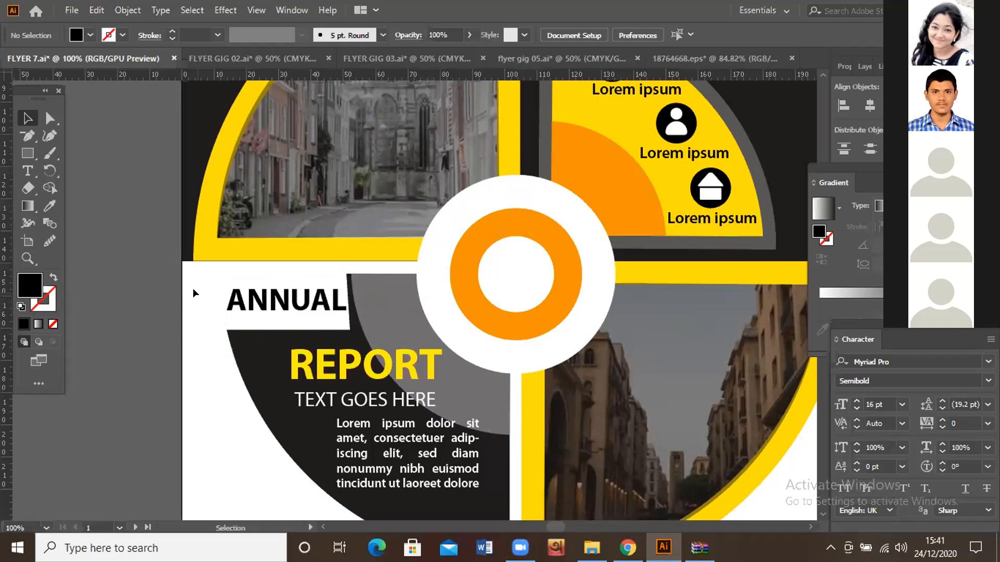
pyautogui.moveTo(7, 463); pyautogui.dragTo(351, 464)
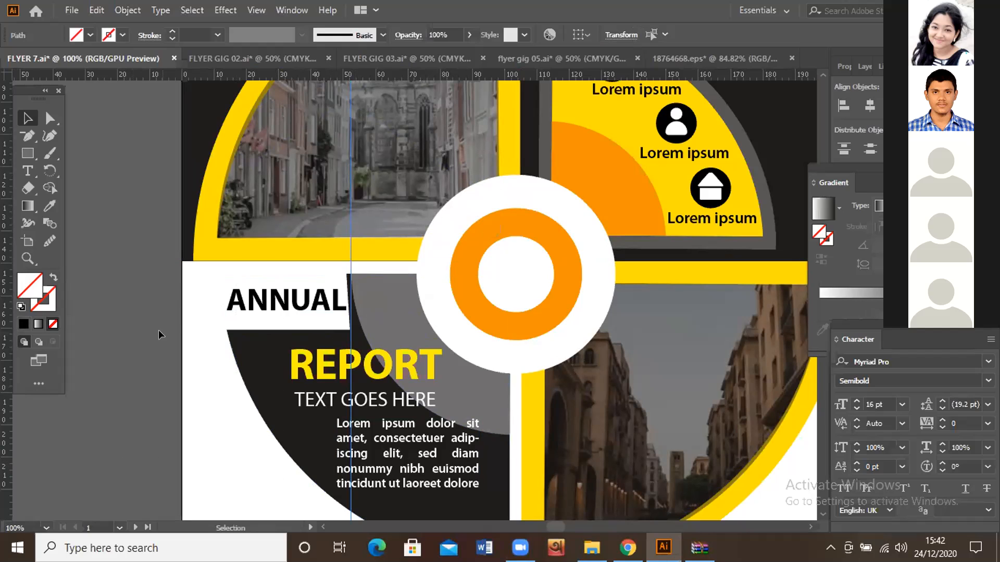
# Review the FLYER GIG 02 business flyer and the FLYER GIG 03 dog walking flyer.
pyautogui.click(229, 58)
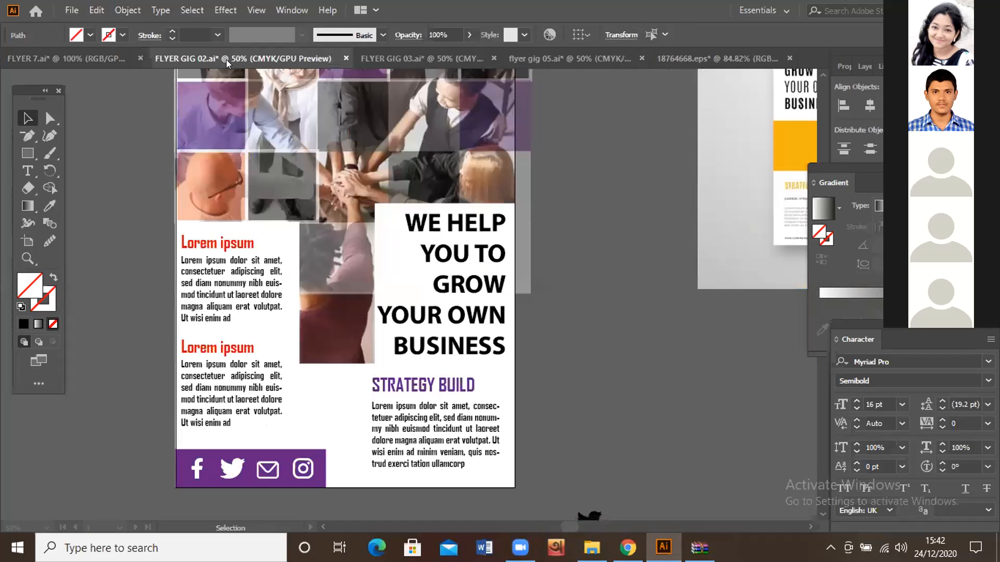
pyautogui.scroll(4, 313, 279)
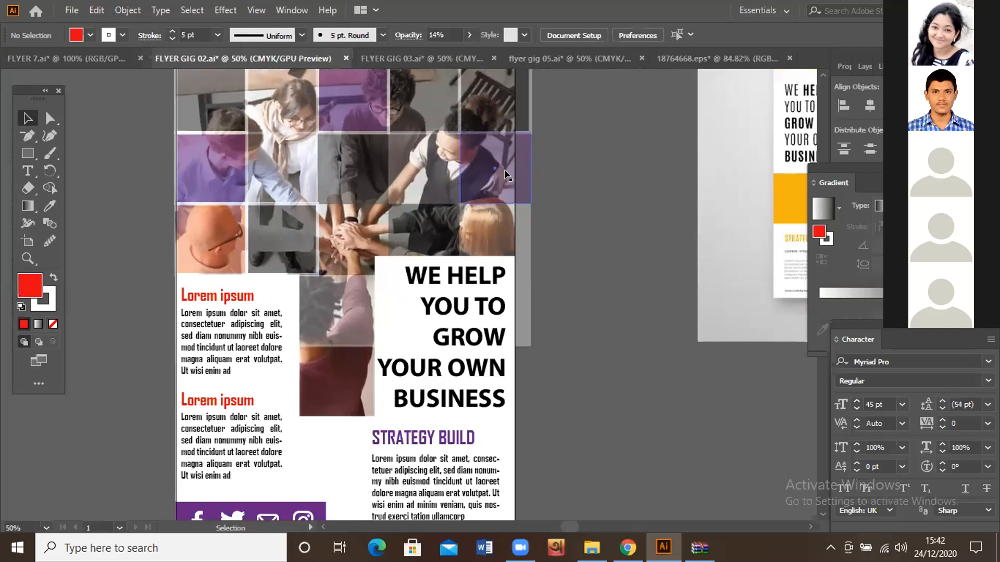
pyautogui.click(424, 58)
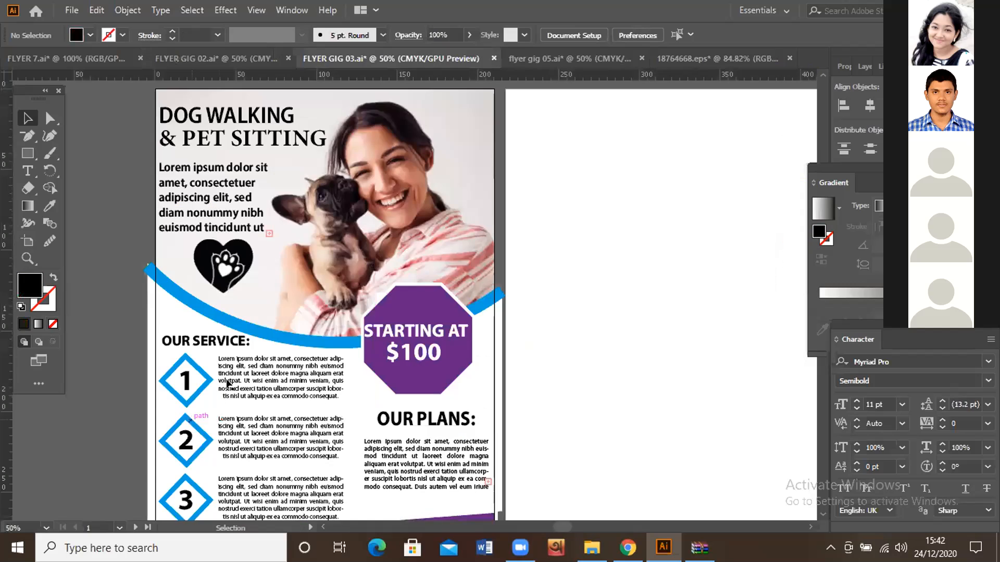
pyautogui.scroll(-3, 256, 374)
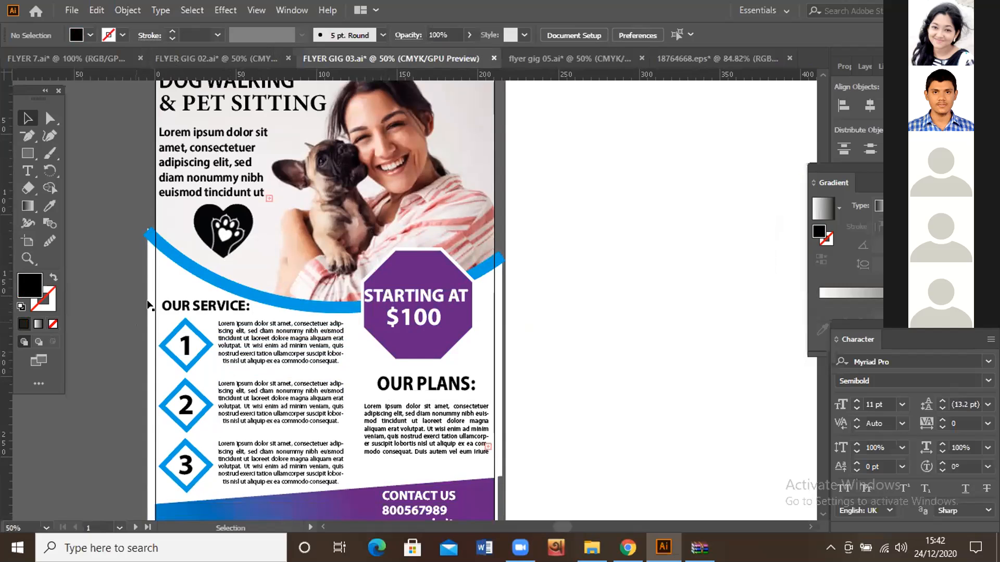
# Examine the flyer gig 05 layout, including its grouped contact details, leaf-shaped photo and lower text sections.
pyautogui.click(568, 58)
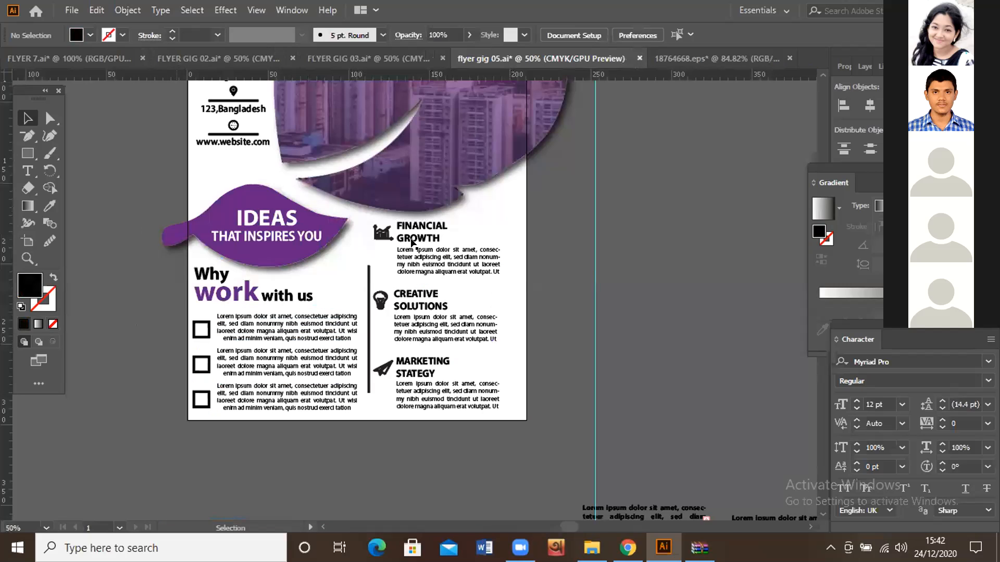
pyautogui.scroll(2, 258, 174)
pyautogui.scroll(1, 259, 168)
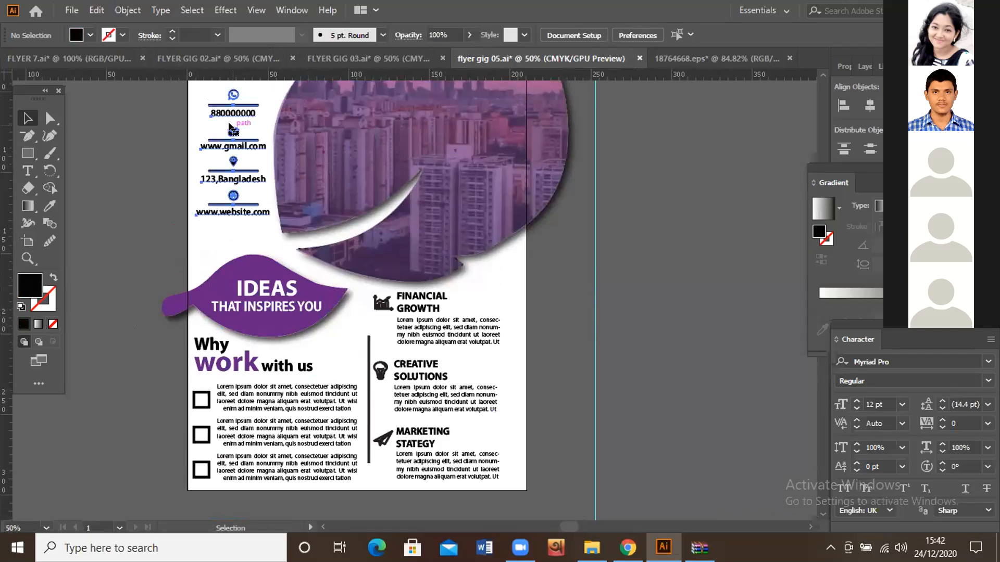
pyautogui.click(229, 120)
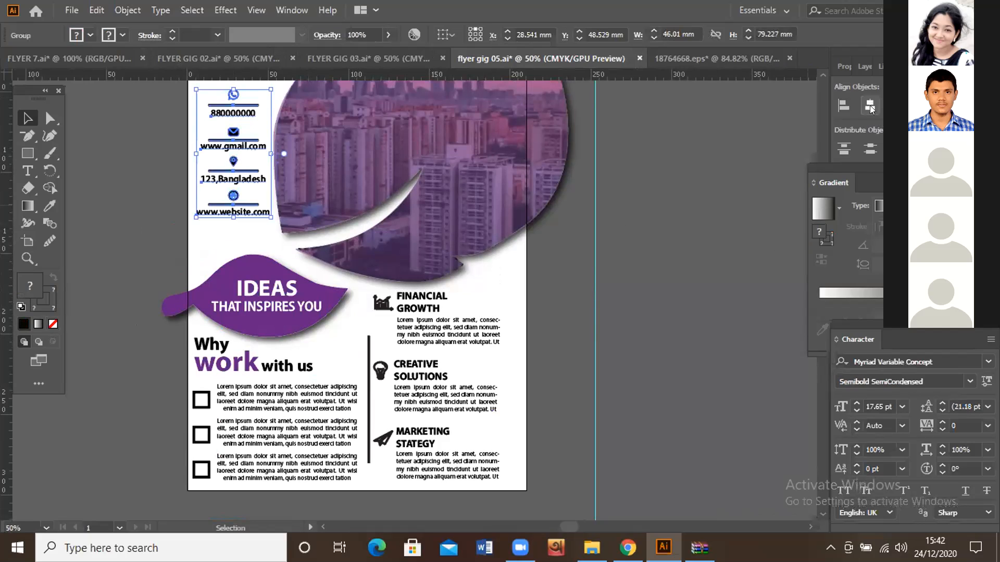
pyautogui.scroll(1, 684, 167)
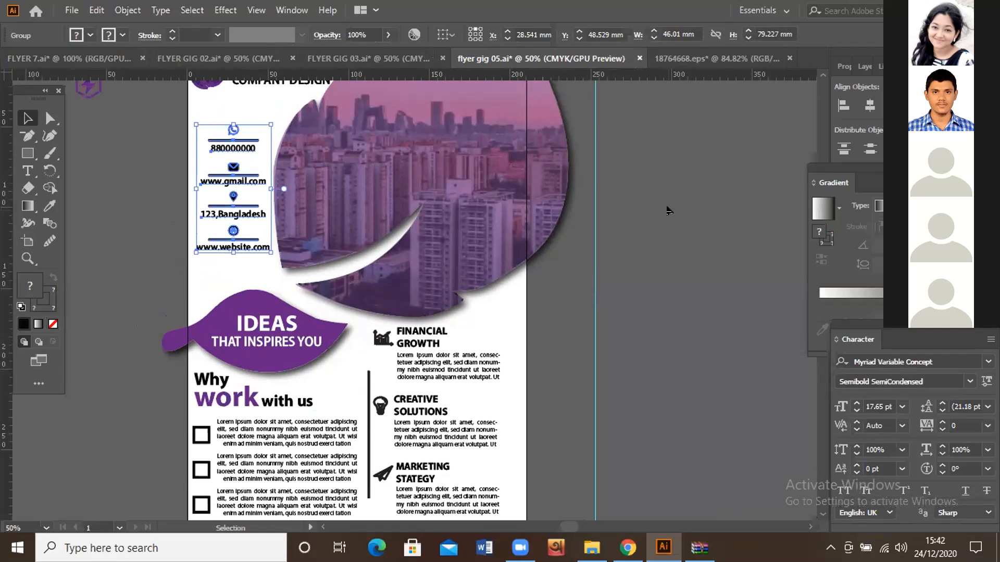
pyautogui.click(668, 210)
pyautogui.scroll(1, 667, 211)
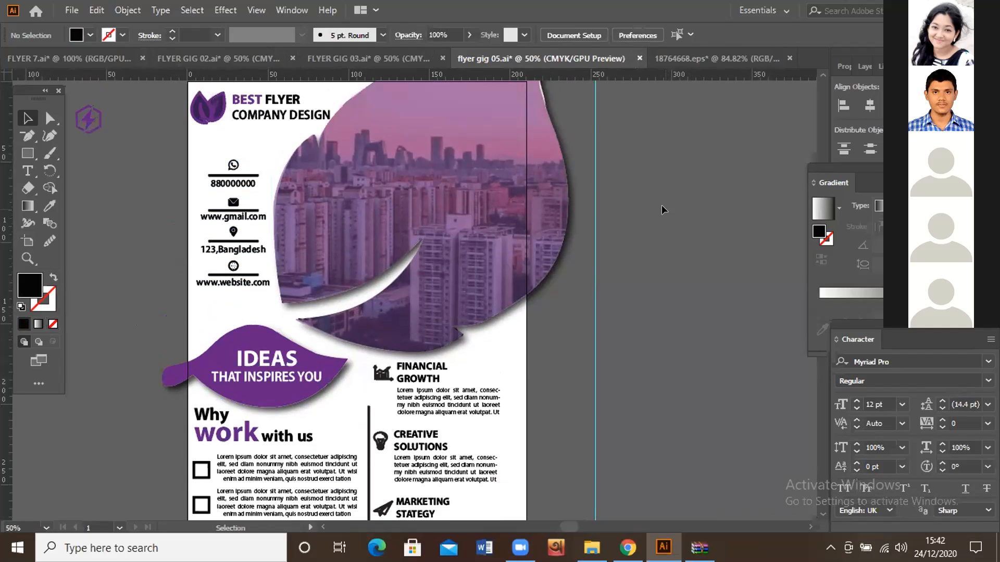
pyautogui.scroll(-2, 664, 210)
pyautogui.scroll(-1, 663, 210)
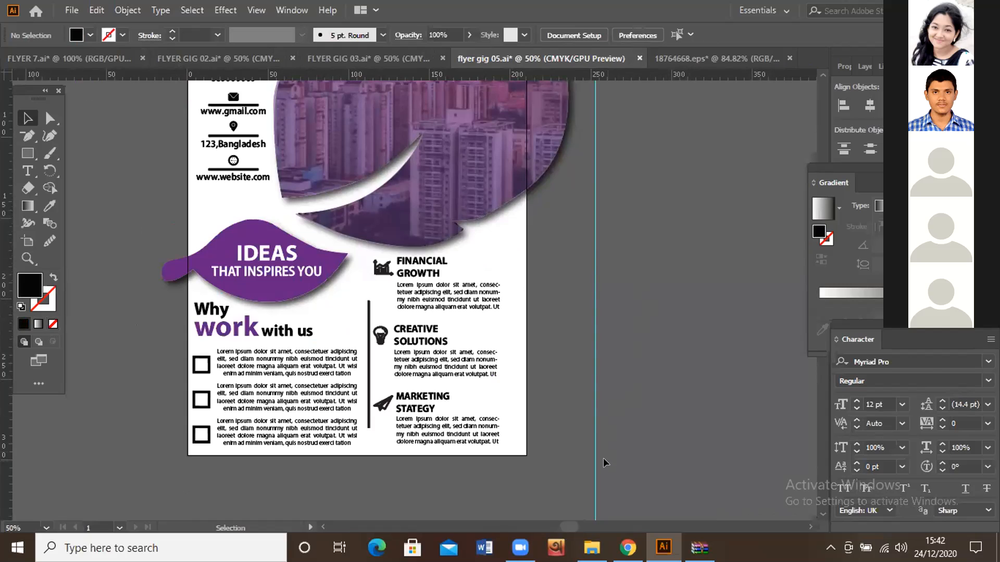
# In the Untitled-4 flyer, center the DIY Credit Repair Book title horizontally on the artboard.
pyautogui.moveTo(425, 321); pyautogui.dragTo(427, 348)
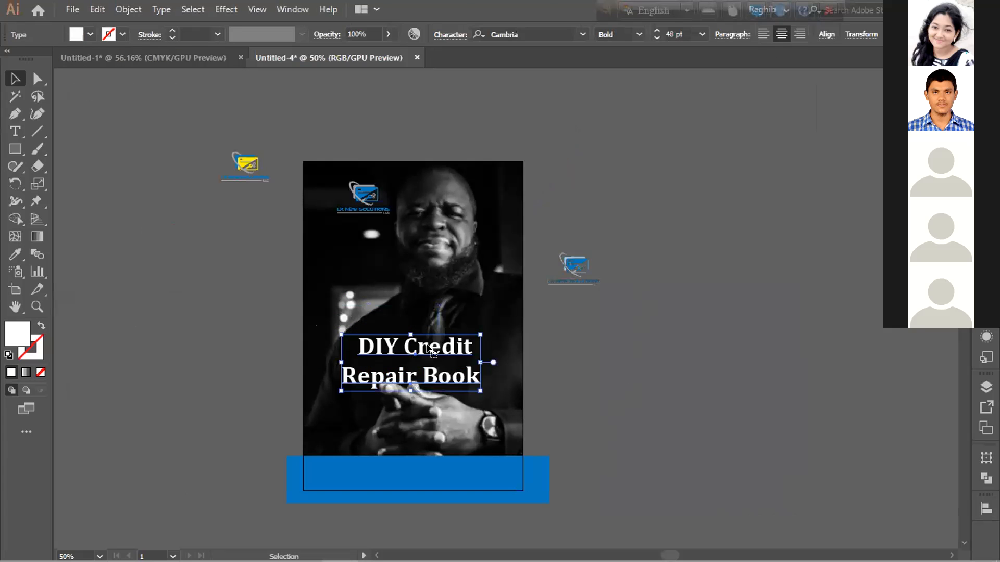
pyautogui.click(634, 241)
pyautogui.scroll(1, 418, 370)
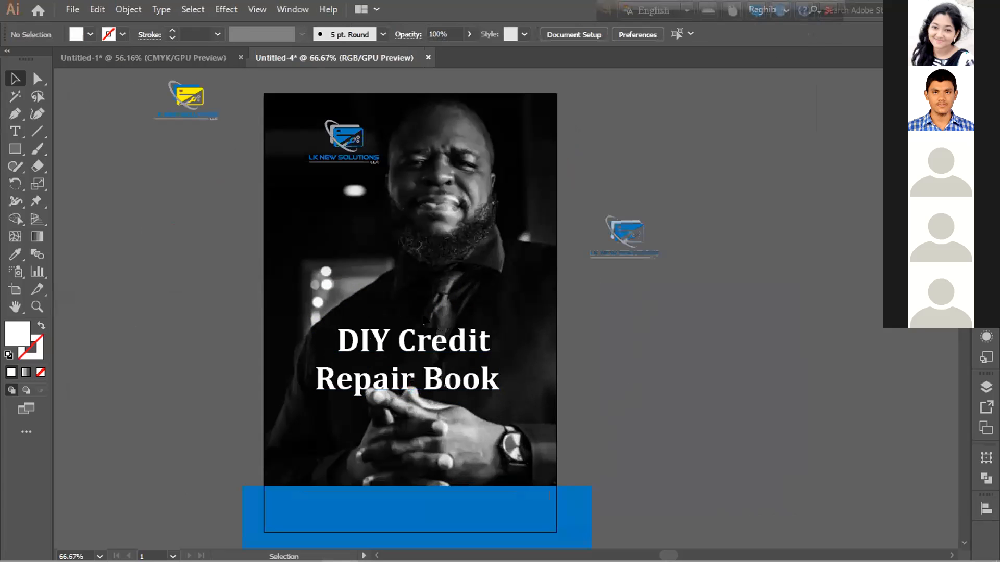
pyautogui.click(471, 402)
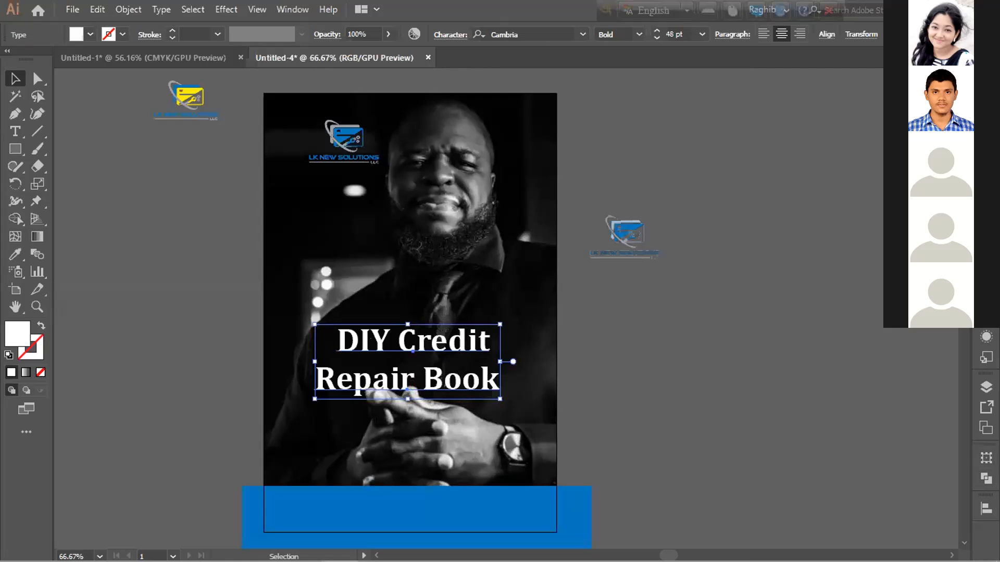
pyautogui.click(986, 507)
pyautogui.click(951, 541)
pyautogui.click(941, 523)
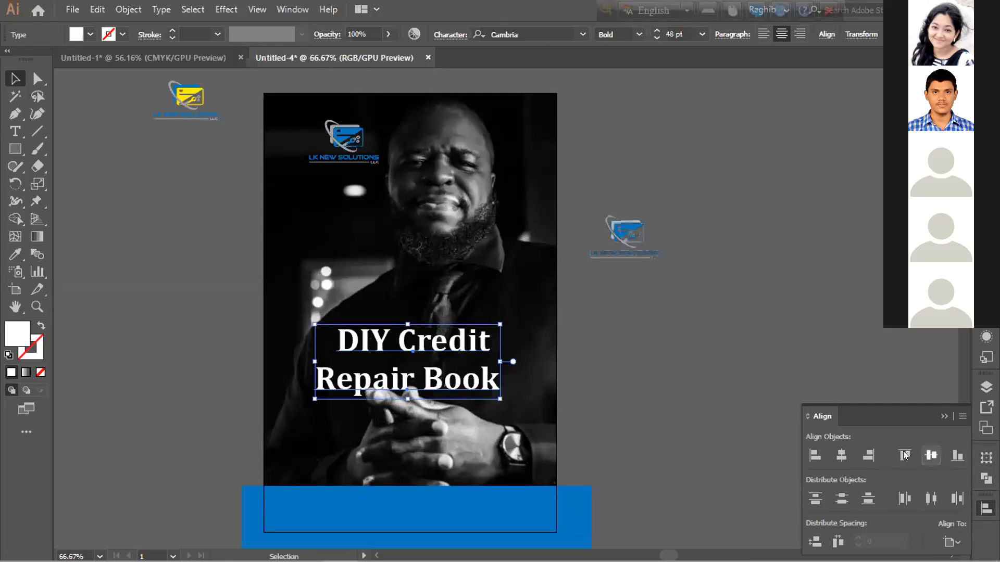
pyautogui.click(839, 457)
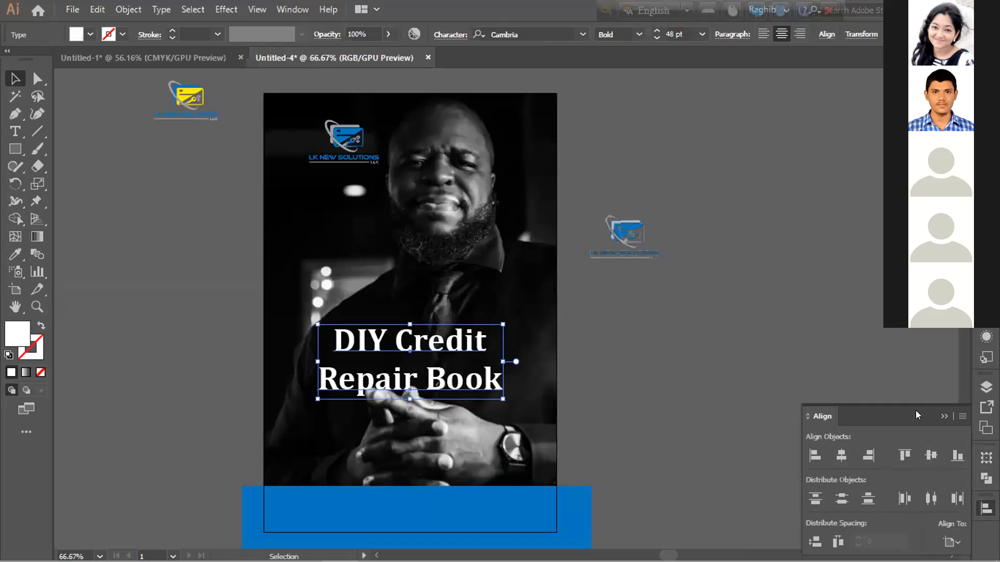
pyautogui.click(941, 416)
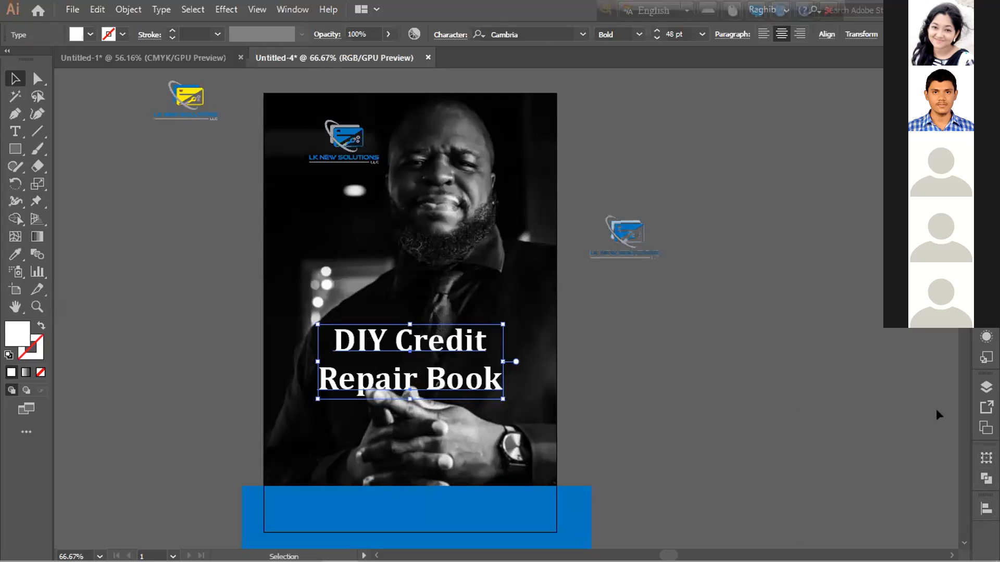
# Shift the DIY Credit Repair Book title slightly up and to the right, then deselect it.
pyautogui.moveTo(447, 342); pyautogui.dragTo(454, 334)
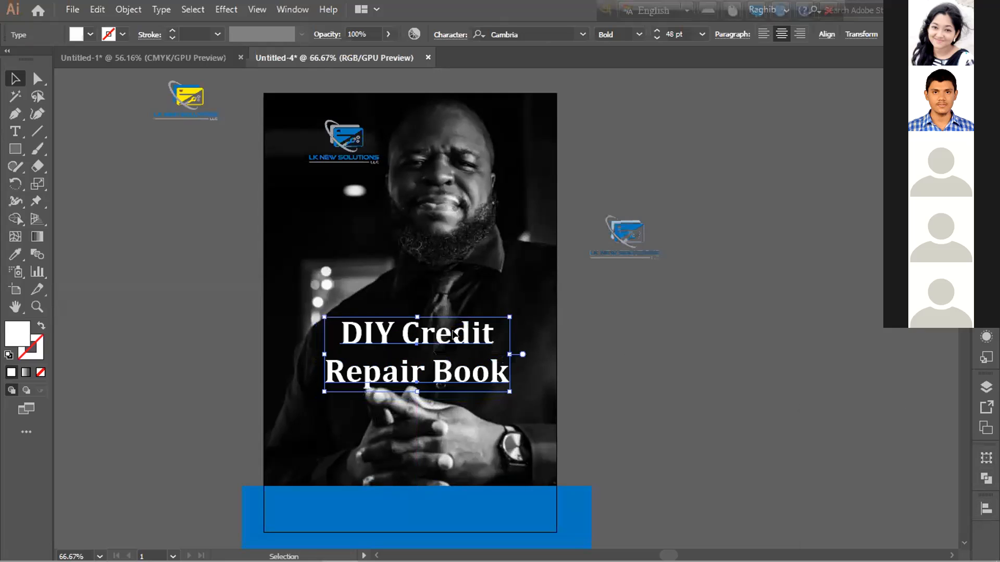
pyautogui.click(662, 347)
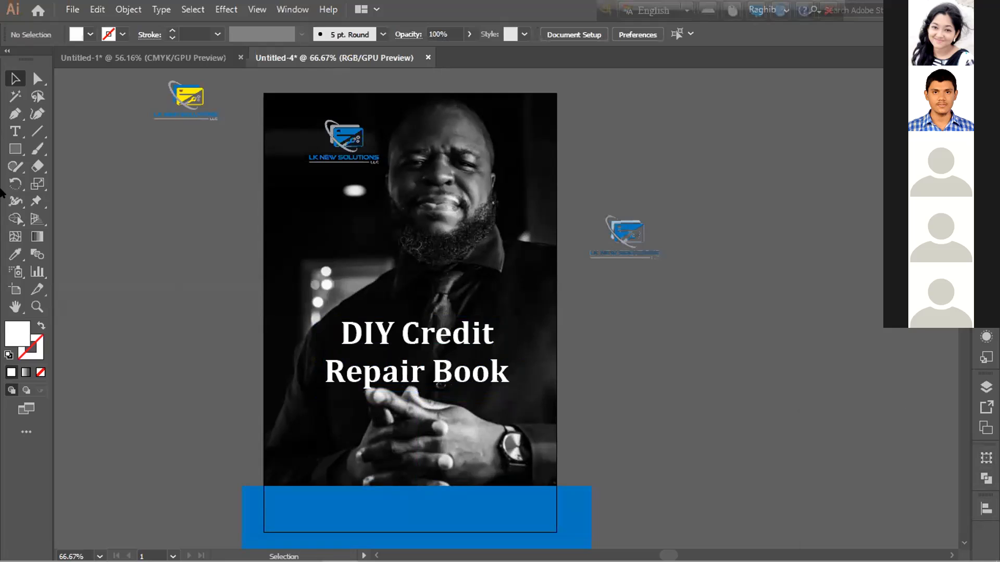
# Try a wide white rectangle across the photo above the title, and delete it.
pyautogui.click(15, 149)
pyautogui.moveTo(233, 238); pyautogui.dragTo(585, 276)
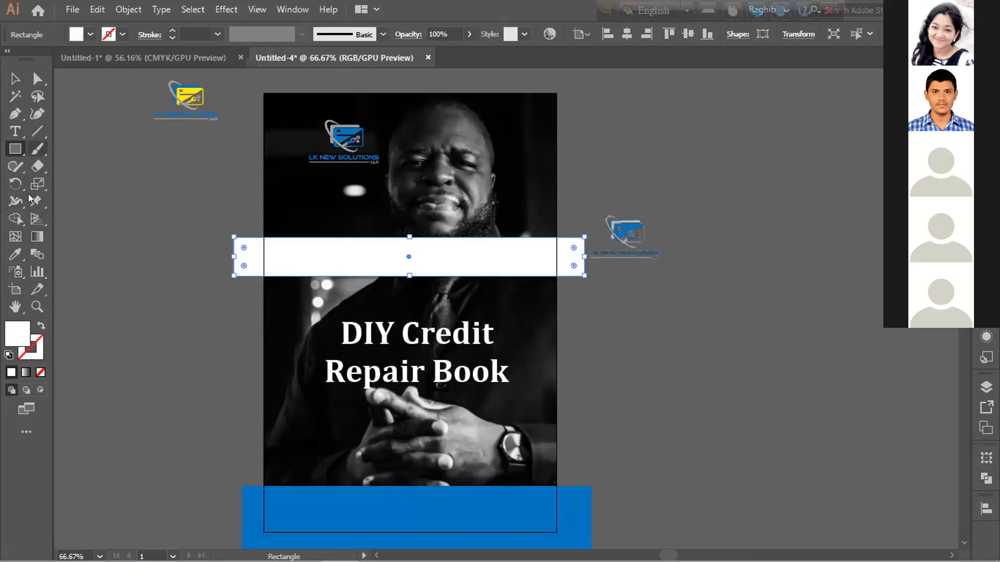
pyautogui.click(15, 78)
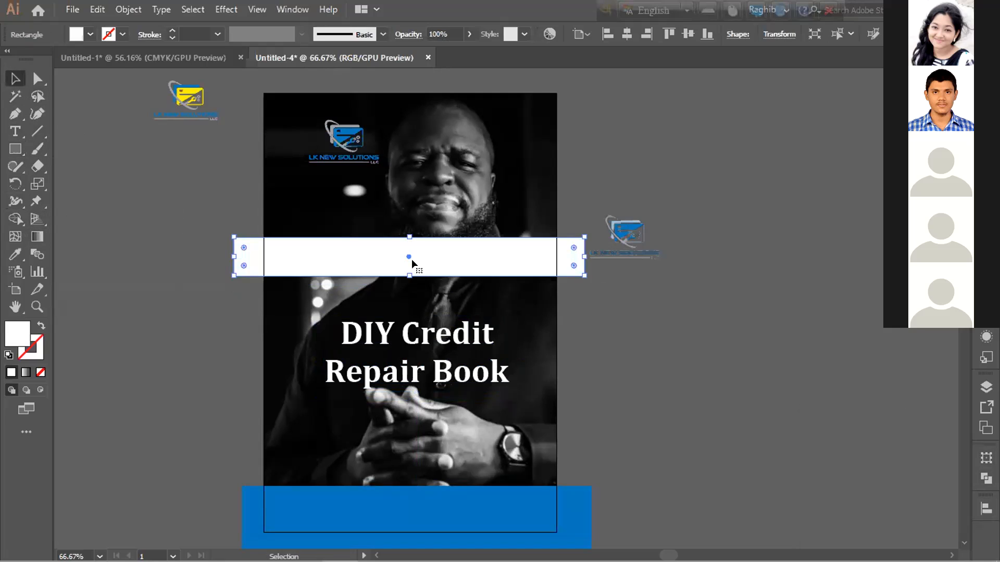
pyautogui.press('Delete')
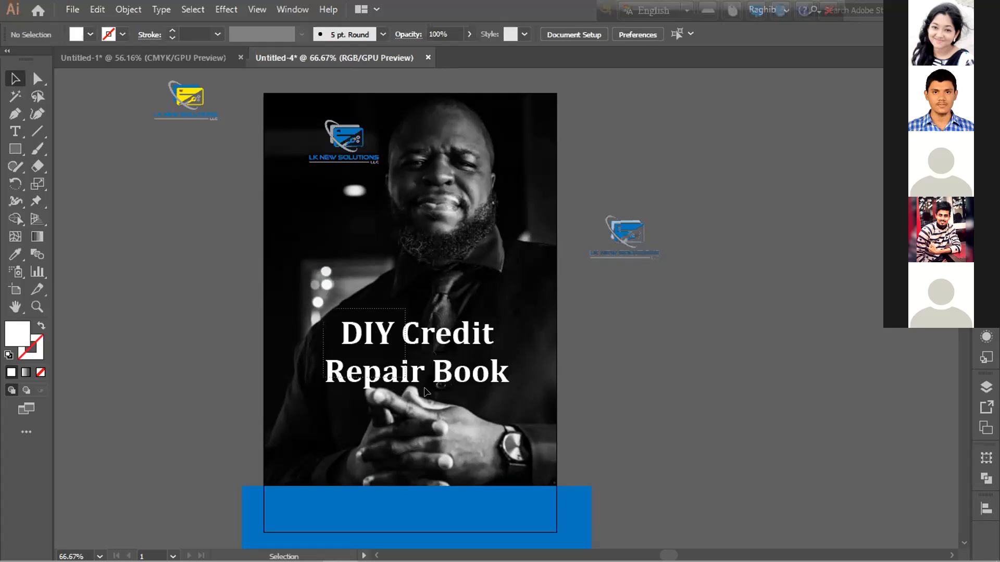
# Move the DIY Credit Repair Book title slightly down toward the clasped hands.
pyautogui.click(454, 344)
pyautogui.moveTo(454, 341); pyautogui.dragTo(459, 360)
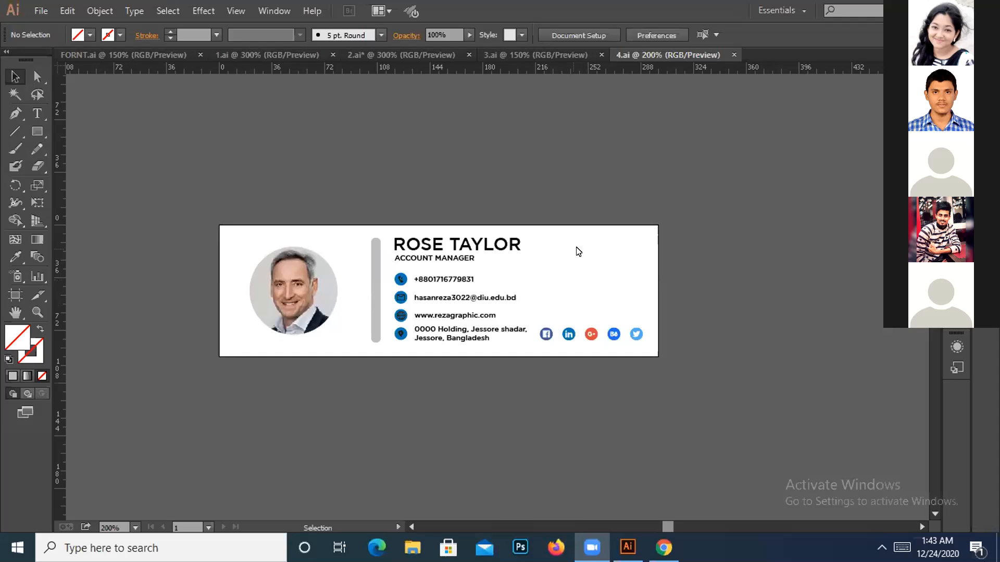
# In the 4.ai e-mail signature, ungroup the phone icon beside the phone number.
pyautogui.hotkey('ctrl', '+')
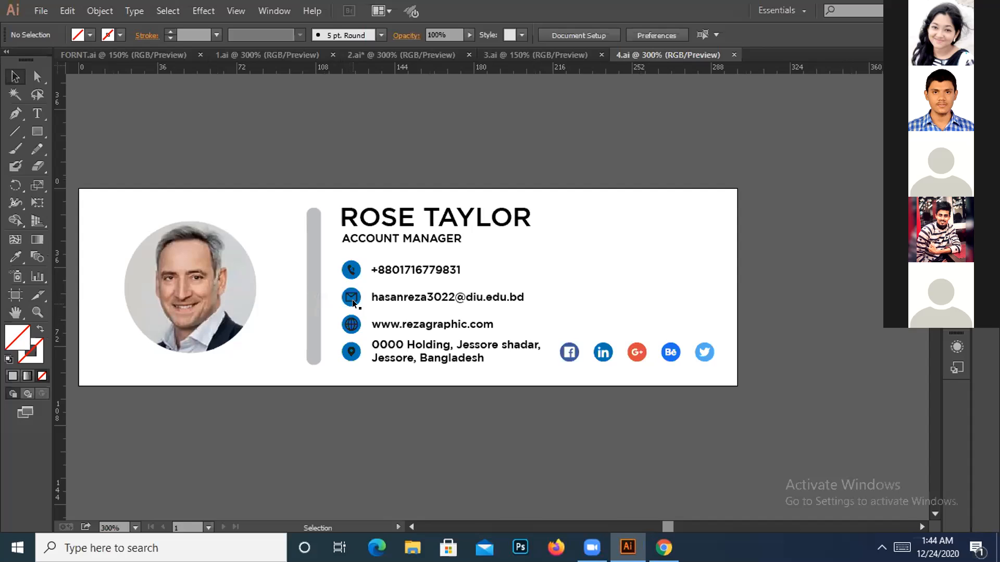
pyautogui.hotkey('ctrl', '=')
pyautogui.hotkey('ctrl', '=')
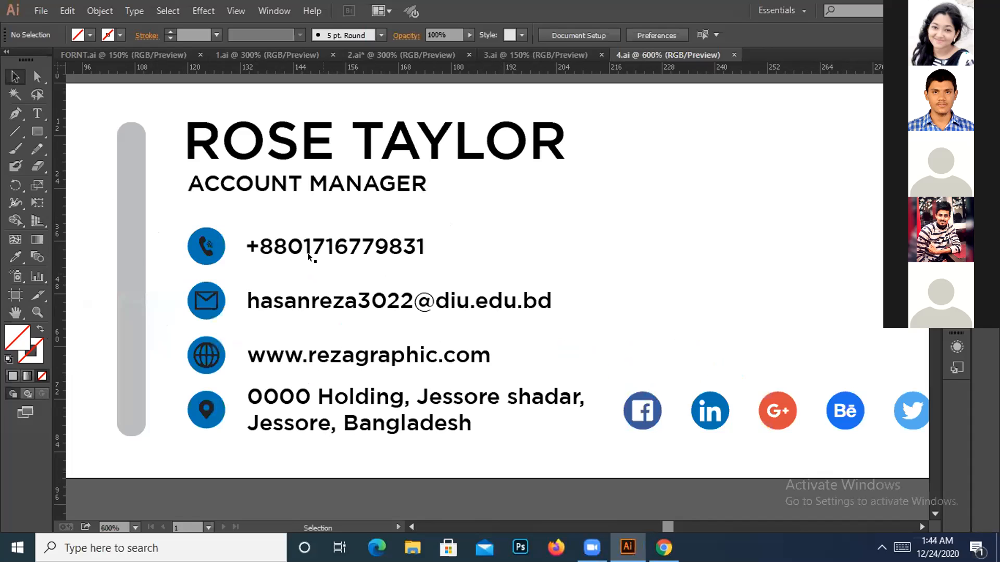
pyautogui.click(215, 255)
pyautogui.click(237, 216)
pyautogui.click(205, 236)
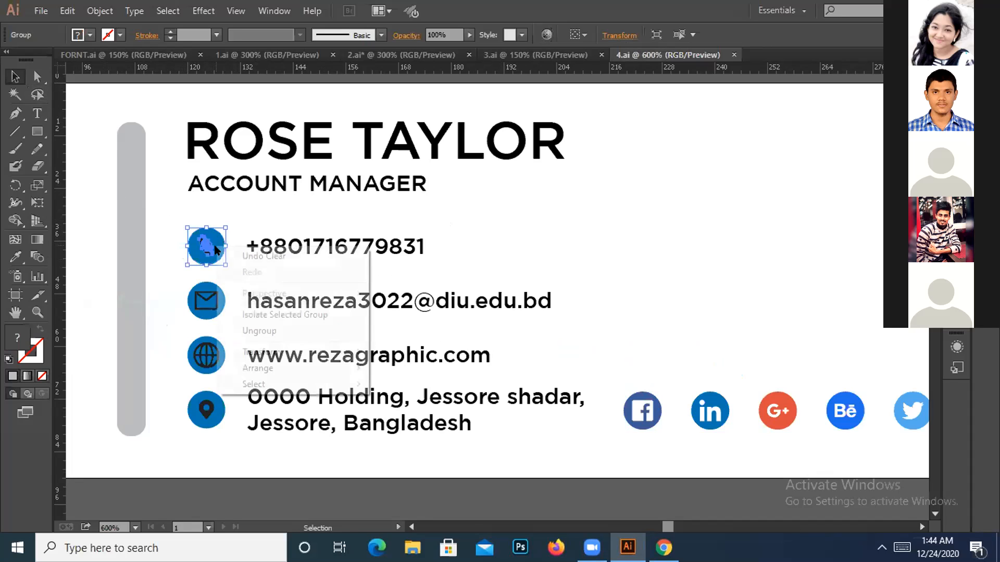
pyautogui.rightClick(216, 247)
pyautogui.click(251, 330)
# Select only the dark handset paths inside the phone icon's blue circle and group them.
pyautogui.click(217, 240)
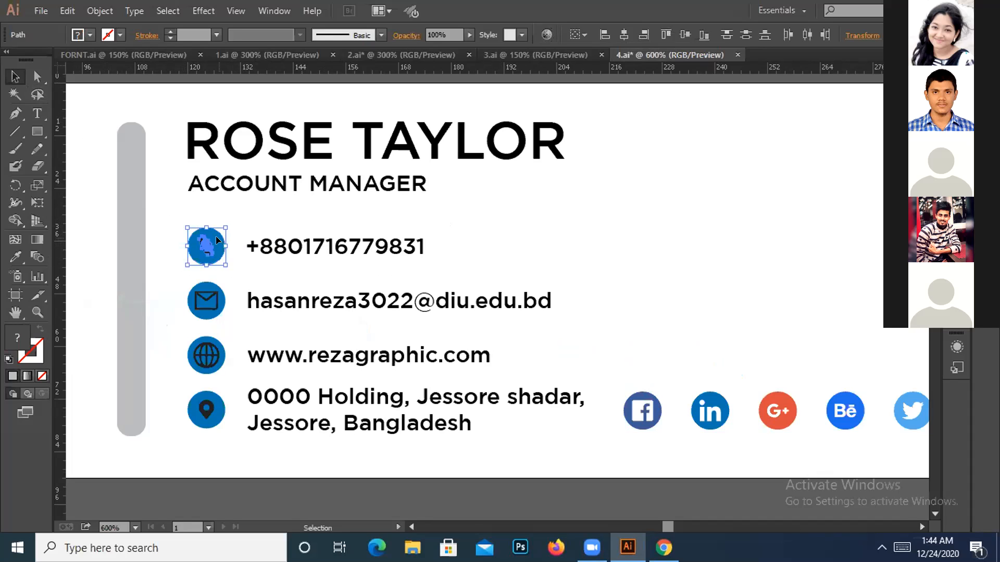
pyautogui.click(217, 240)
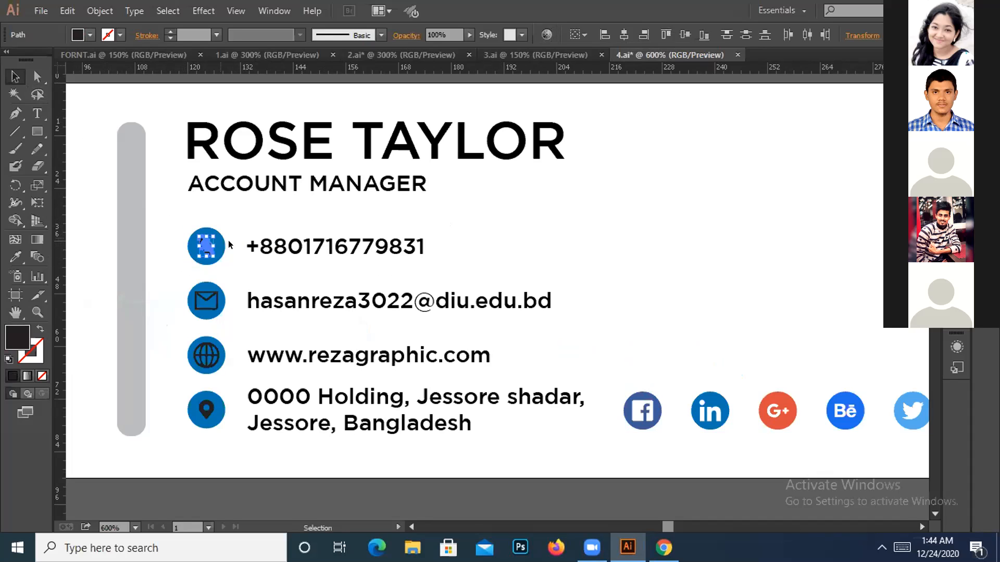
pyautogui.hotkey('ctrl', '-')
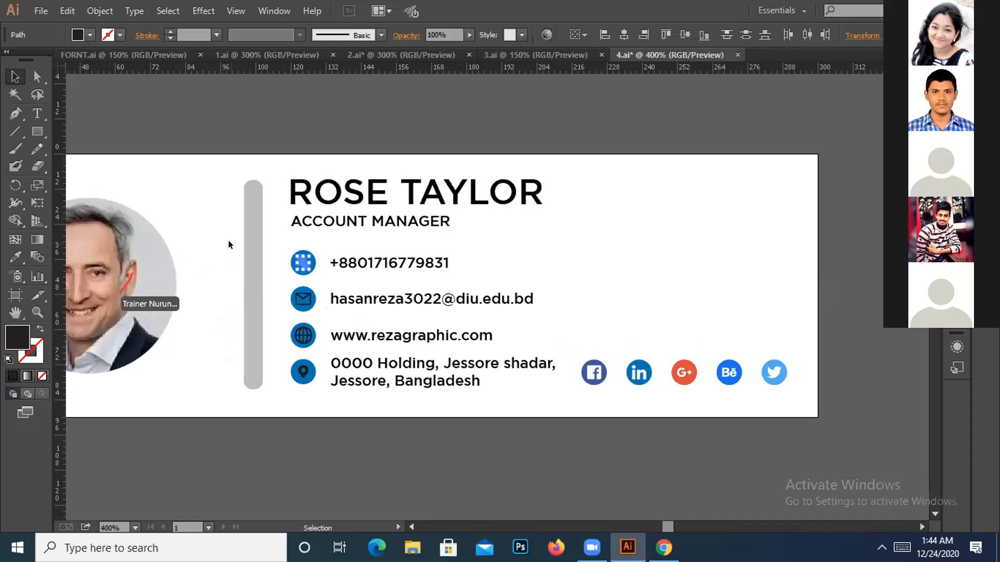
pyautogui.hotkey('ctrl', '=')
pyautogui.press('v')
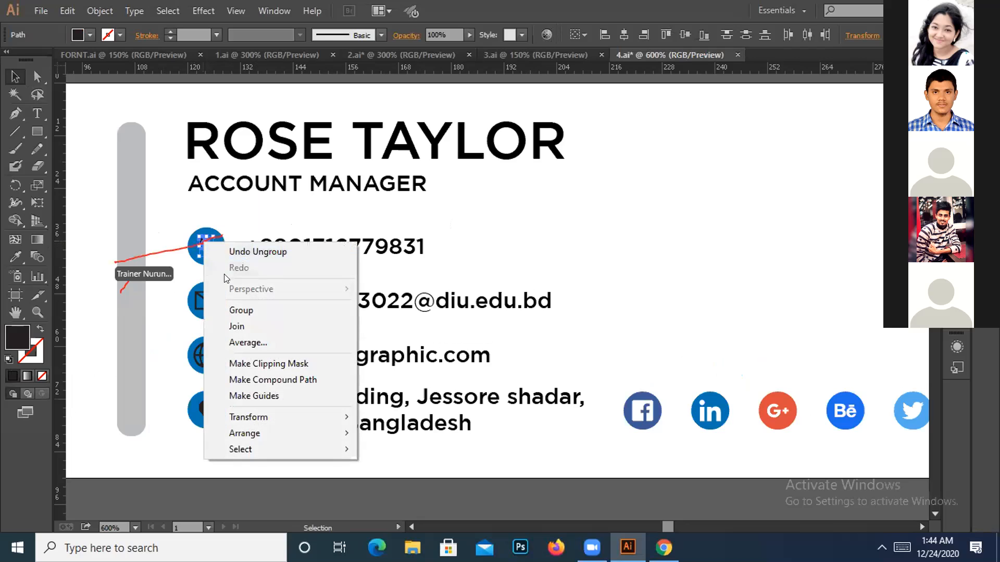
pyautogui.click(234, 311)
pyautogui.click(244, 227)
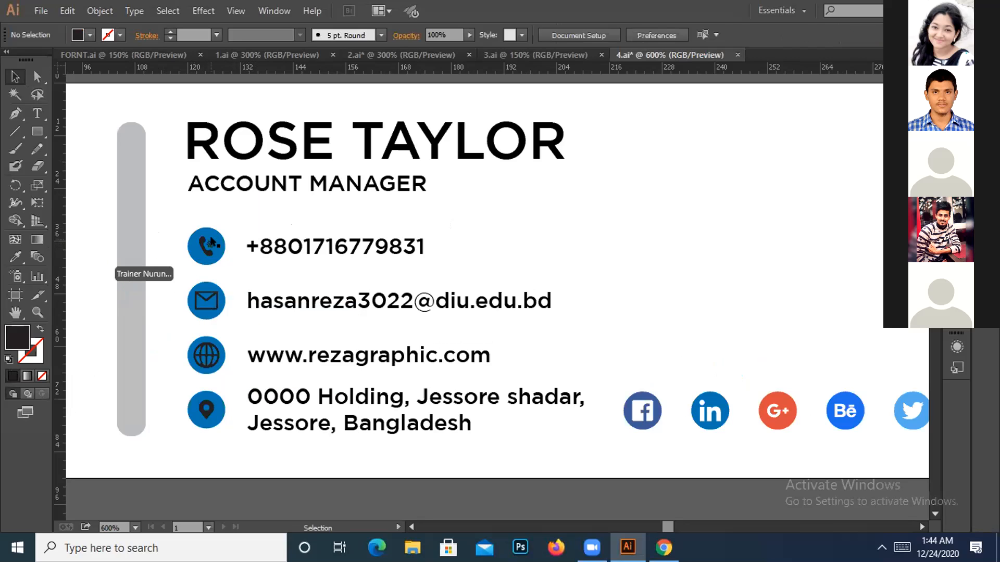
# Cut the handset shape out of the phone icon's blue circle with the Pathfinder Minus Front operation.
pyautogui.click(211, 243)
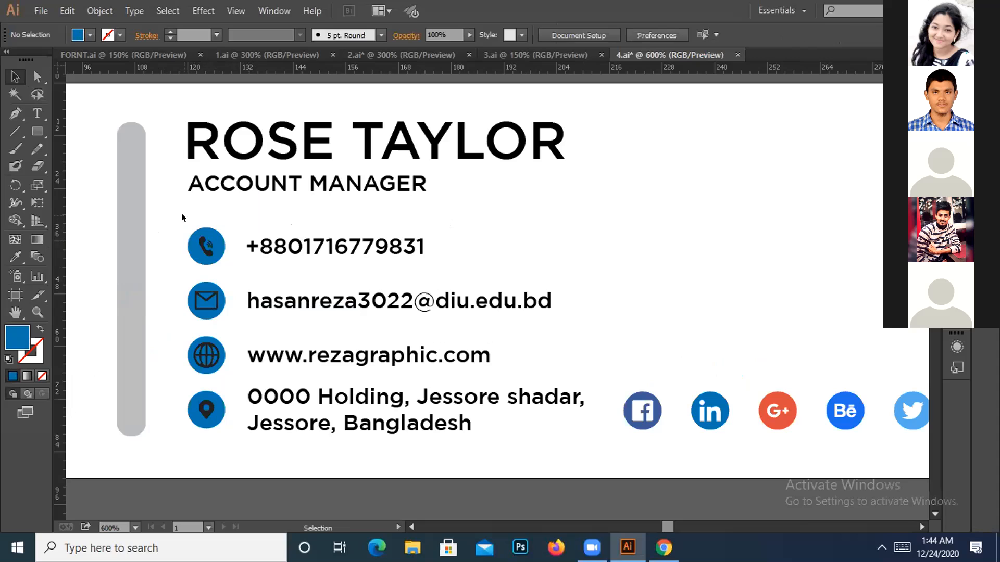
pyautogui.keyDown('shift'); pyautogui.click(211, 250); pyautogui.keyUp('shift')
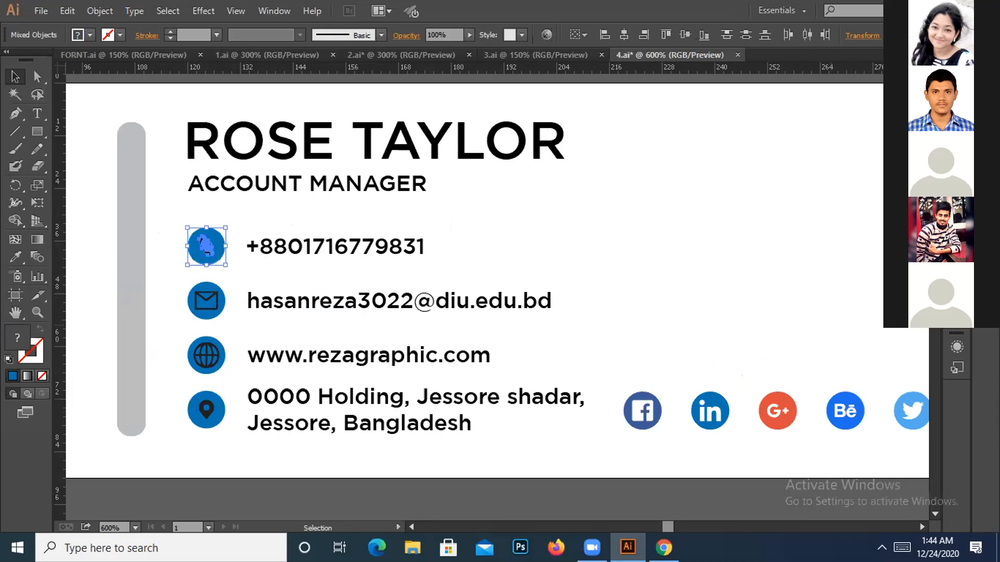
pyautogui.click(957, 368)
pyautogui.click(811, 340)
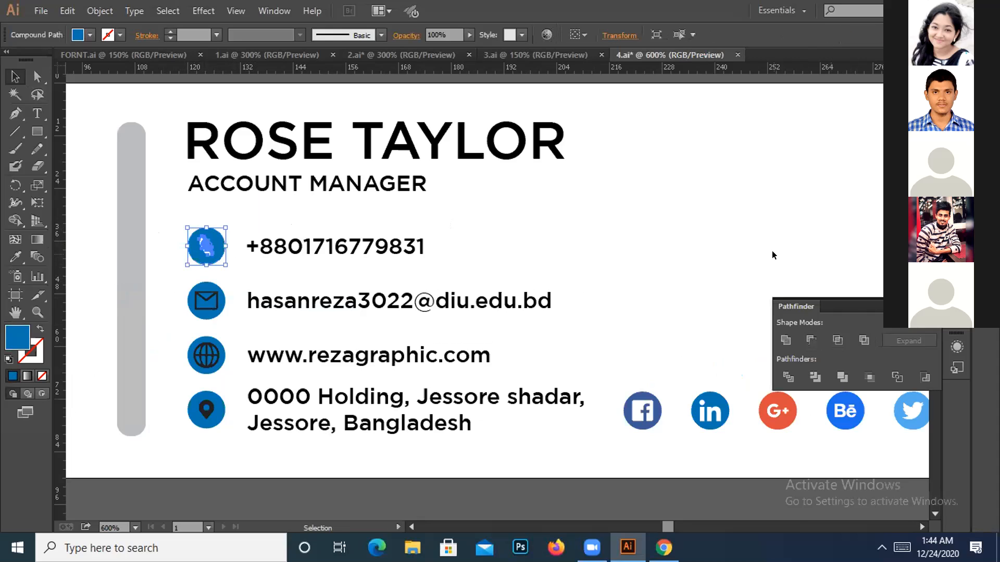
pyautogui.click(768, 254)
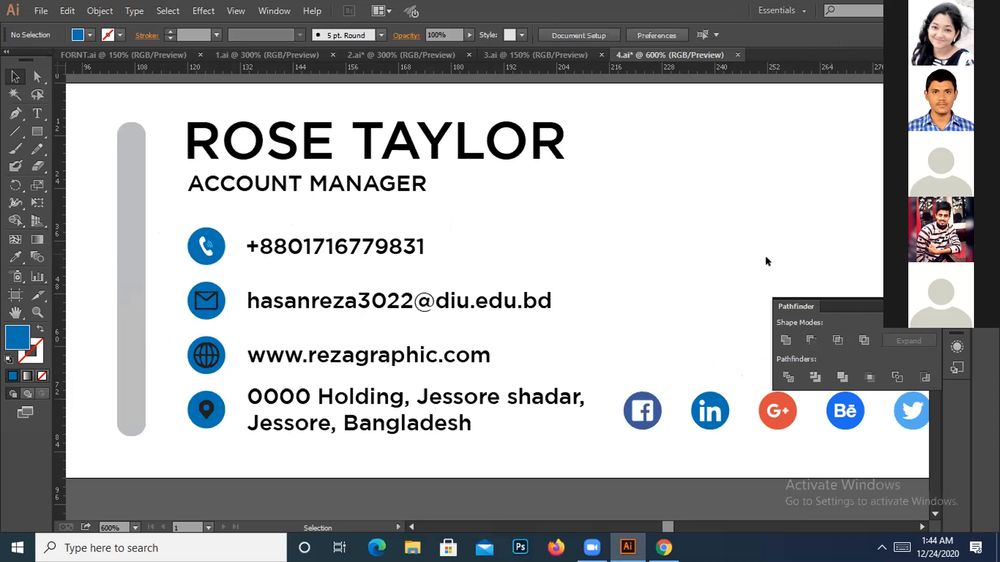
# Ungroup the envelope icon beside the e-mail address and cut the envelope shape out of its blue circle with Pathfinder Minus Front.
pyautogui.click(193, 286)
pyautogui.rightClick(197, 290)
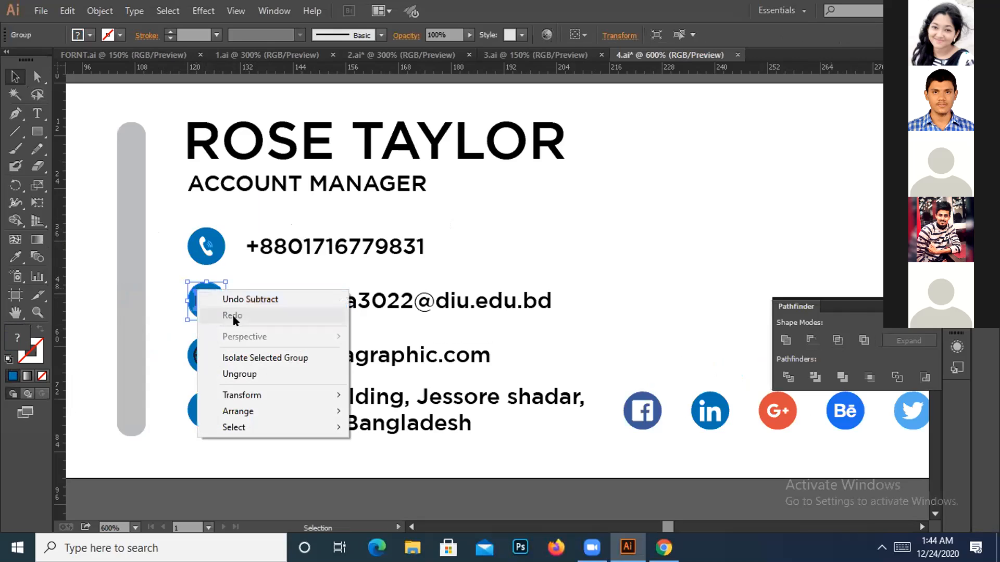
pyautogui.click(259, 368)
pyautogui.moveTo(177, 286); pyautogui.dragTo(224, 323)
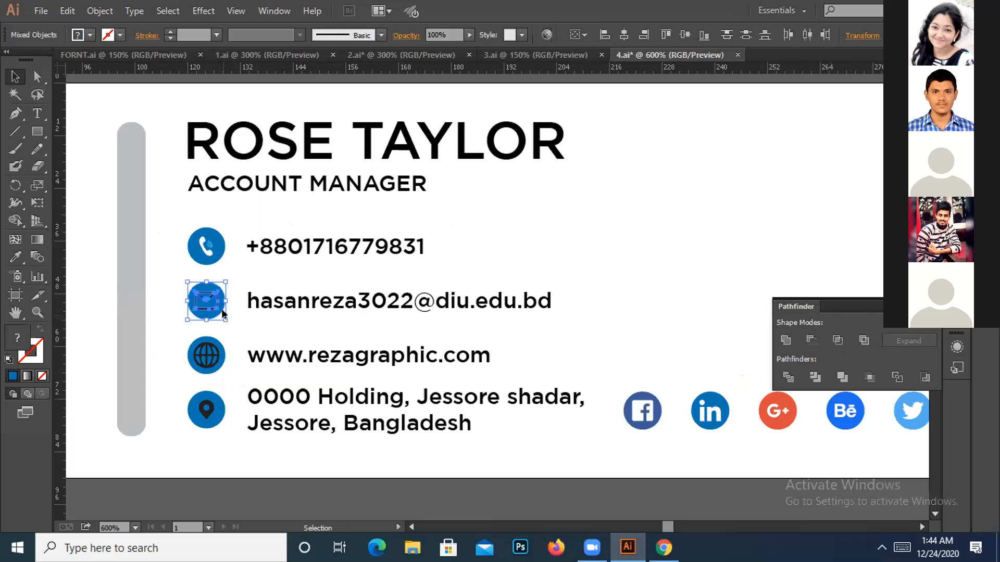
pyautogui.hotkey('ctrl', '8')
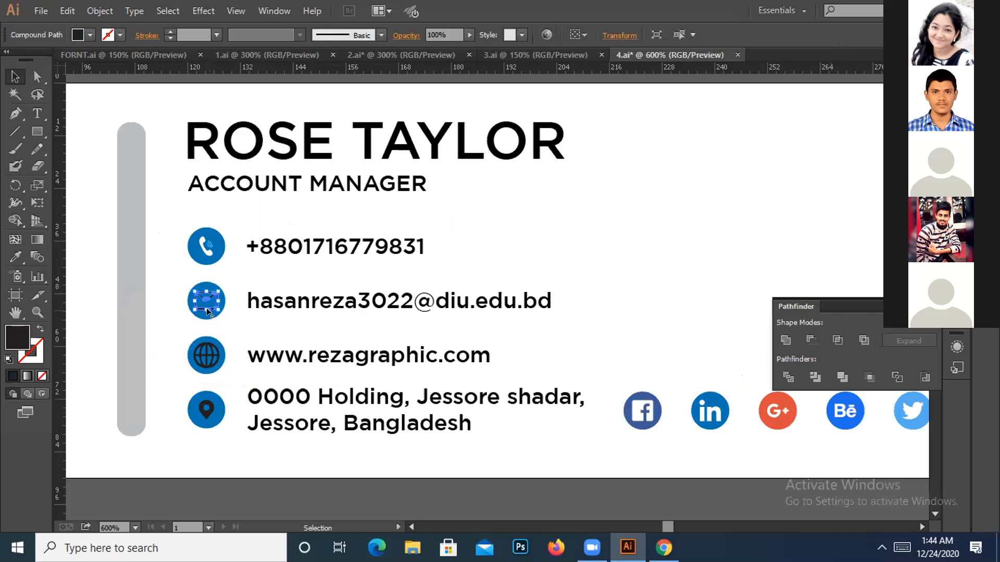
pyautogui.hotkey('ctrl', 'z')
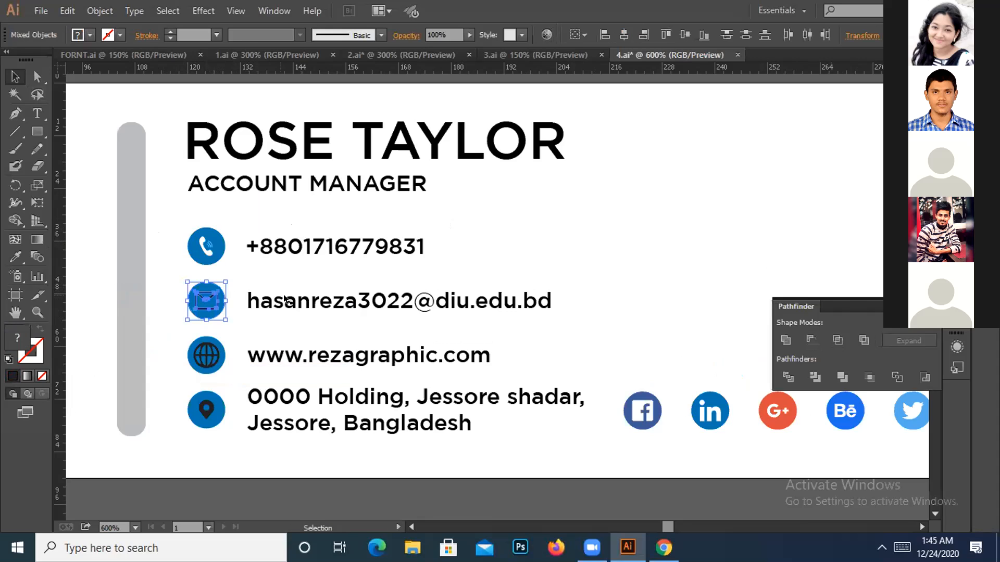
pyautogui.click(802, 334)
pyautogui.click(429, 319)
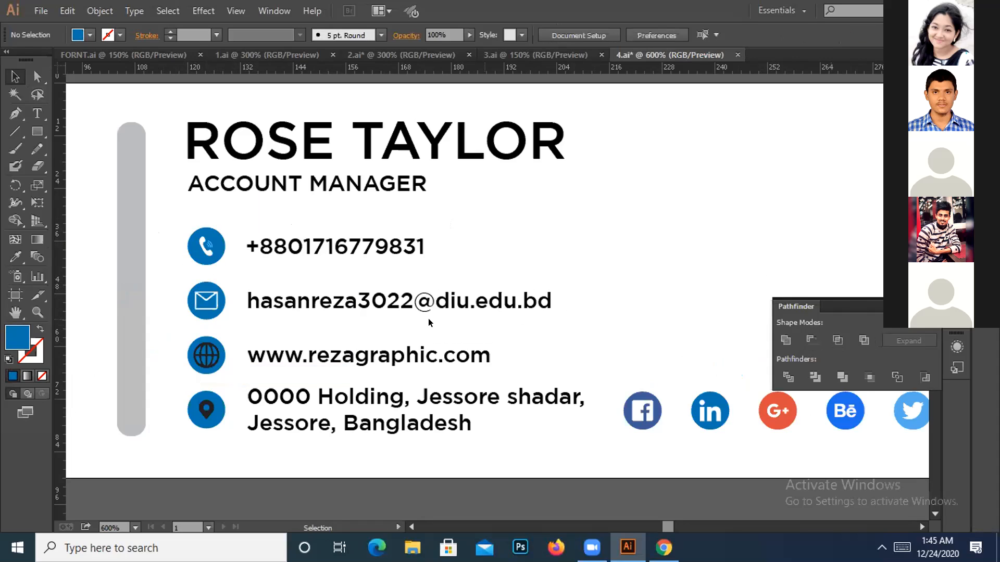
# Cut the globe and location pin shapes out of their blue circles with the Pathfinder Minus Front operation.
pyautogui.click(218, 366)
pyautogui.click(805, 341)
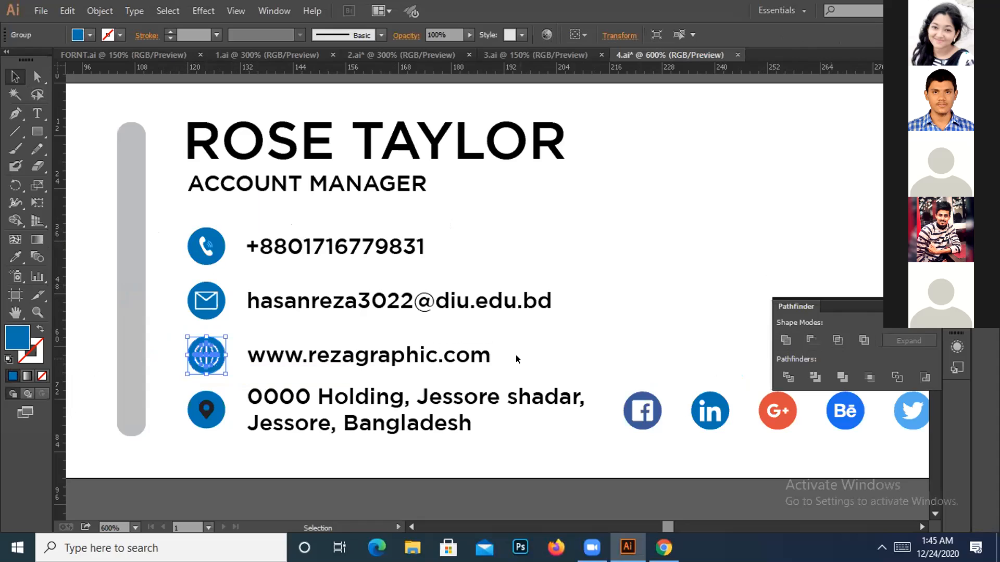
pyautogui.moveTo(182, 390); pyautogui.dragTo(223, 427)
pyautogui.click(811, 340)
pyautogui.click(696, 245)
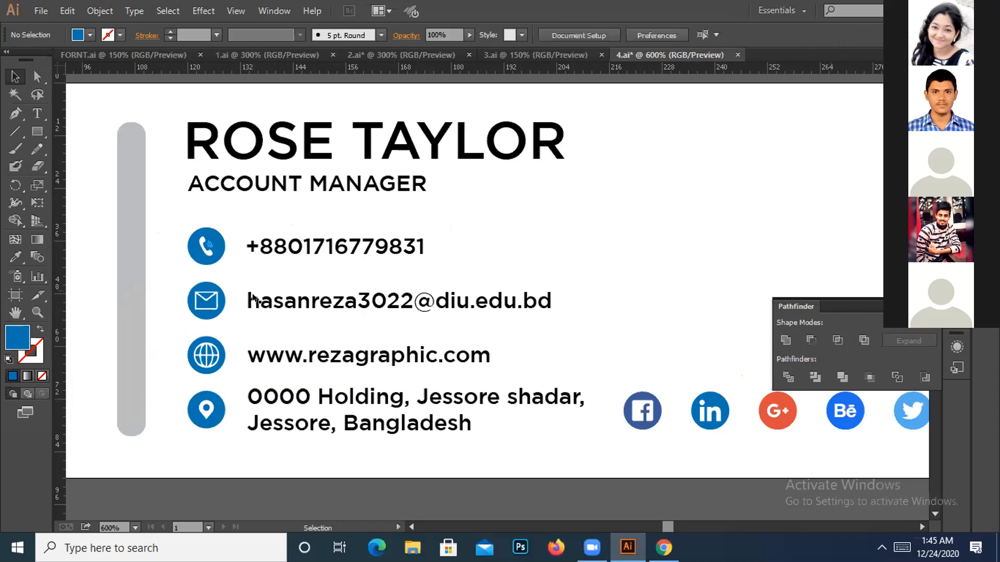
pyautogui.click(15, 94)
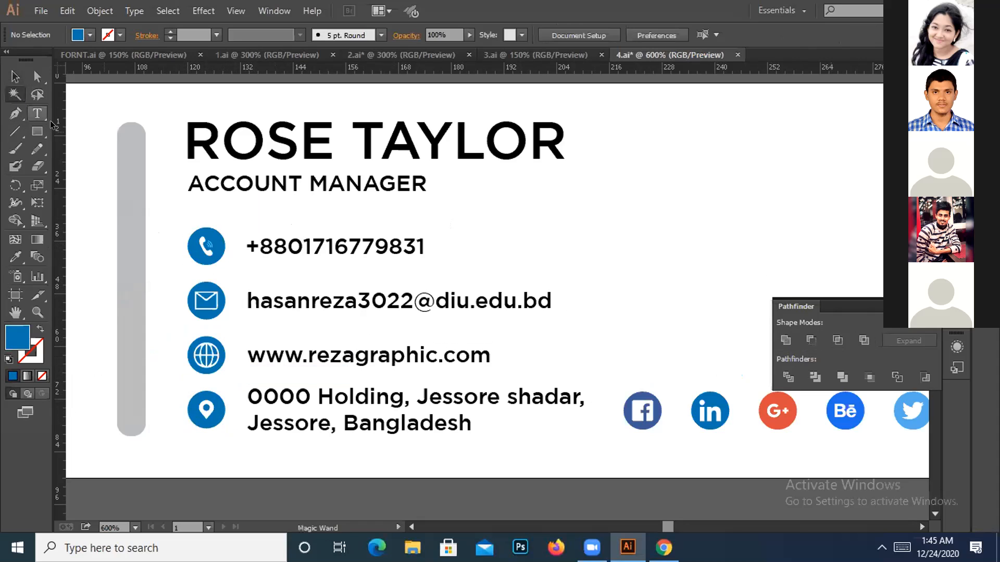
pyautogui.click(215, 233)
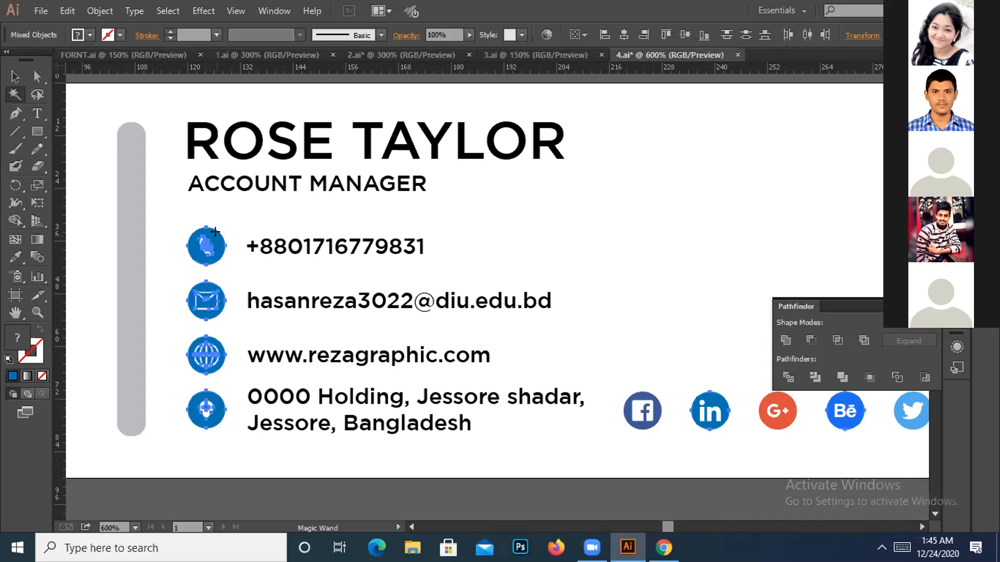
pyautogui.press('v')
pyautogui.click(298, 206)
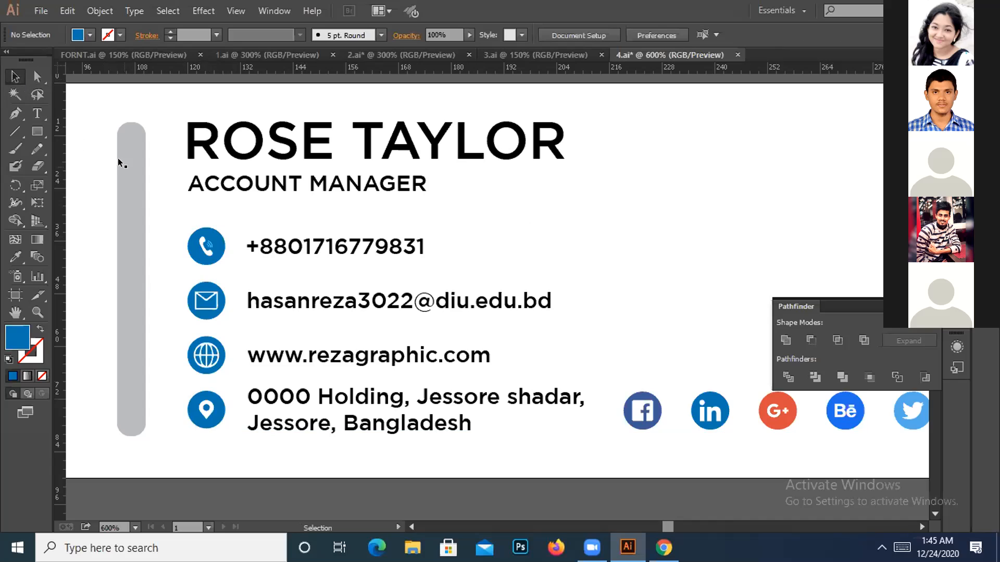
# Select the phone, envelope, globe and location icons and recolor them with the vertical bar's light gray using the Eyedropper.
pyautogui.click(203, 230)
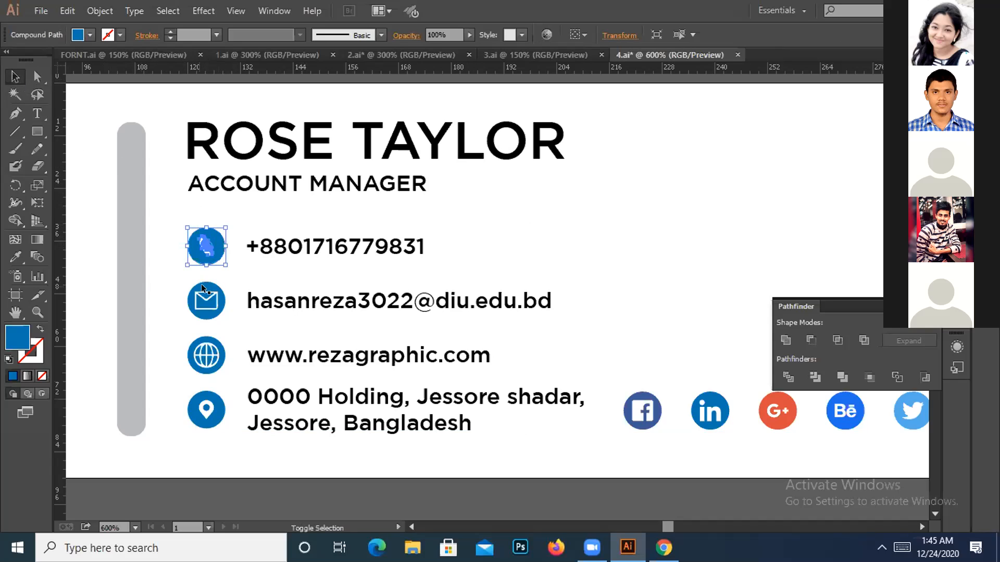
pyautogui.keyDown('shift'); pyautogui.click(201, 288); pyautogui.keyUp('shift')
pyautogui.keyDown('shift'); pyautogui.click(211, 367); pyautogui.keyUp('shift')
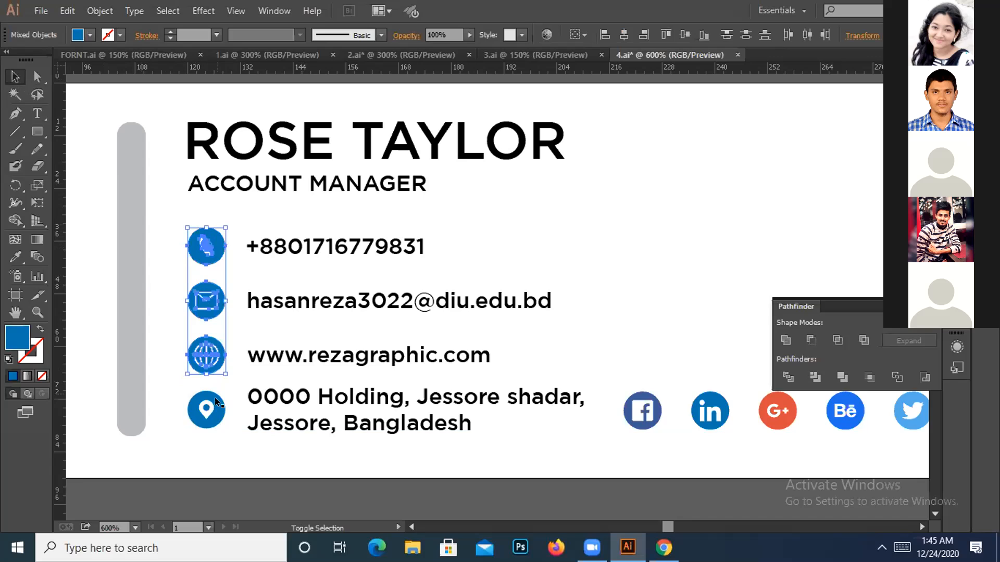
pyautogui.keyDown('shift'); pyautogui.click(214, 404); pyautogui.keyUp('shift')
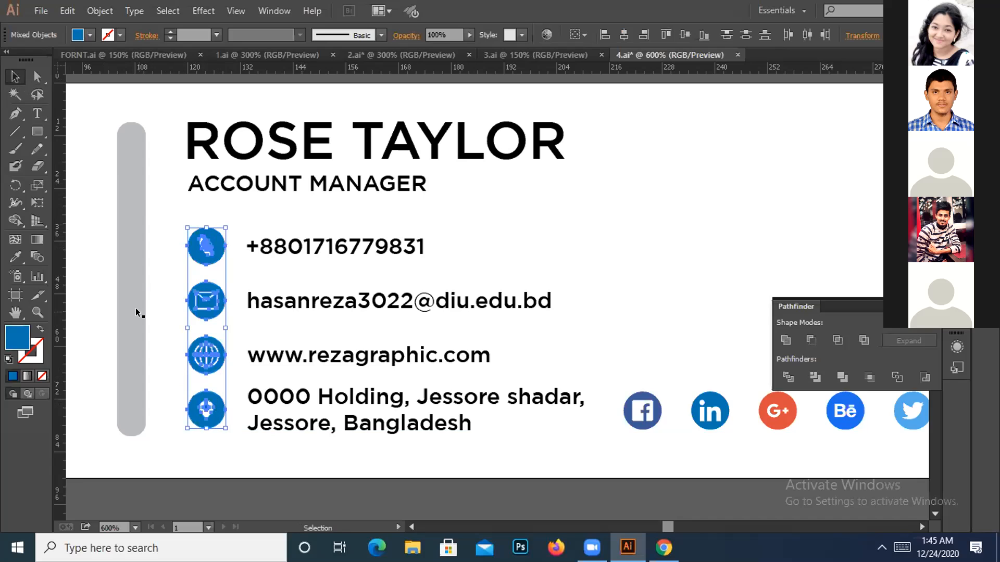
pyautogui.click(16, 256)
pyautogui.click(125, 223)
pyautogui.press('v')
pyautogui.click(637, 251)
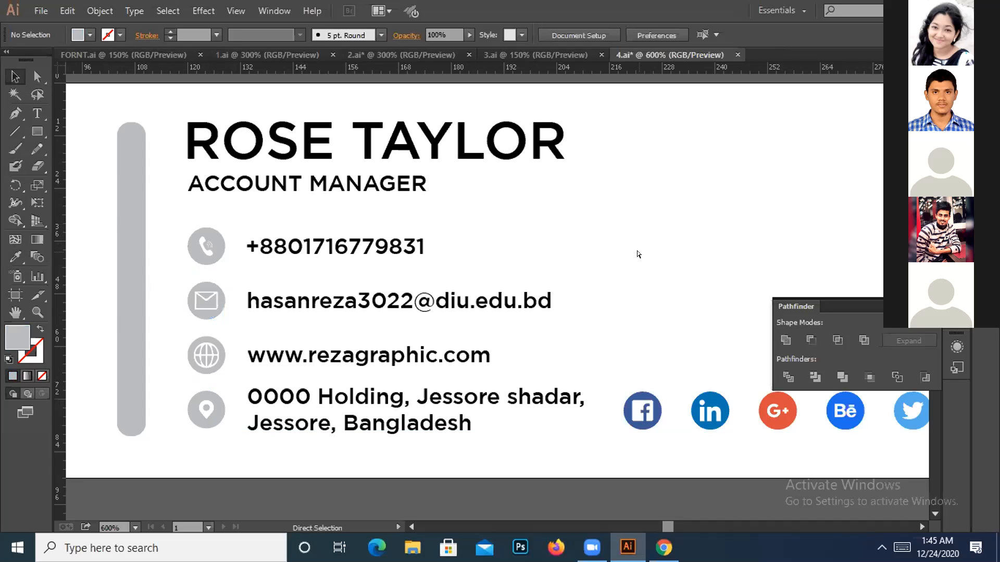
# Ungroup the row of five social media icons in the signature so each icon can be moved separately.
pyautogui.hotkey('ctrl', '-')
pyautogui.hotkey('ctrl', '-')
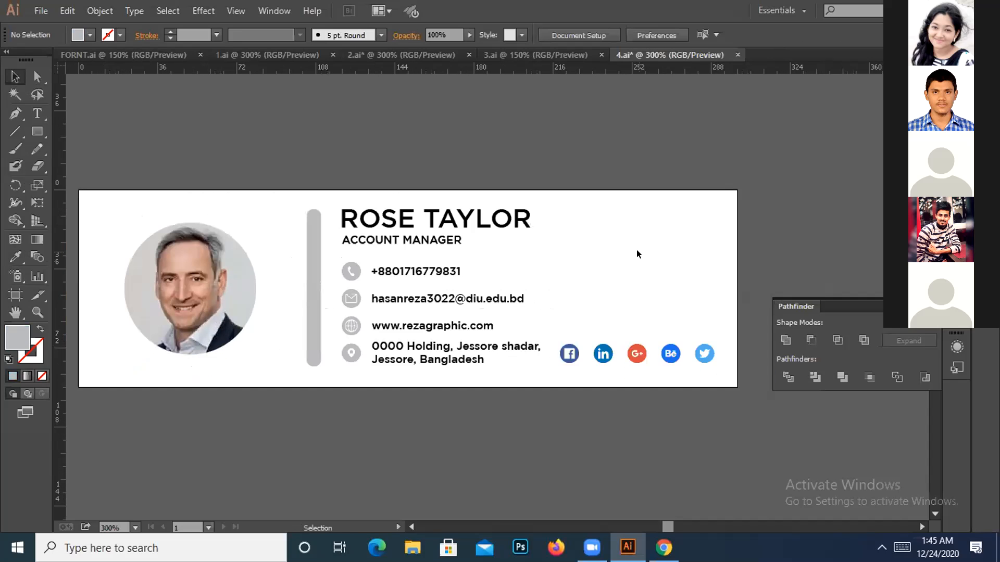
pyautogui.click(575, 351)
pyautogui.rightClick(575, 352)
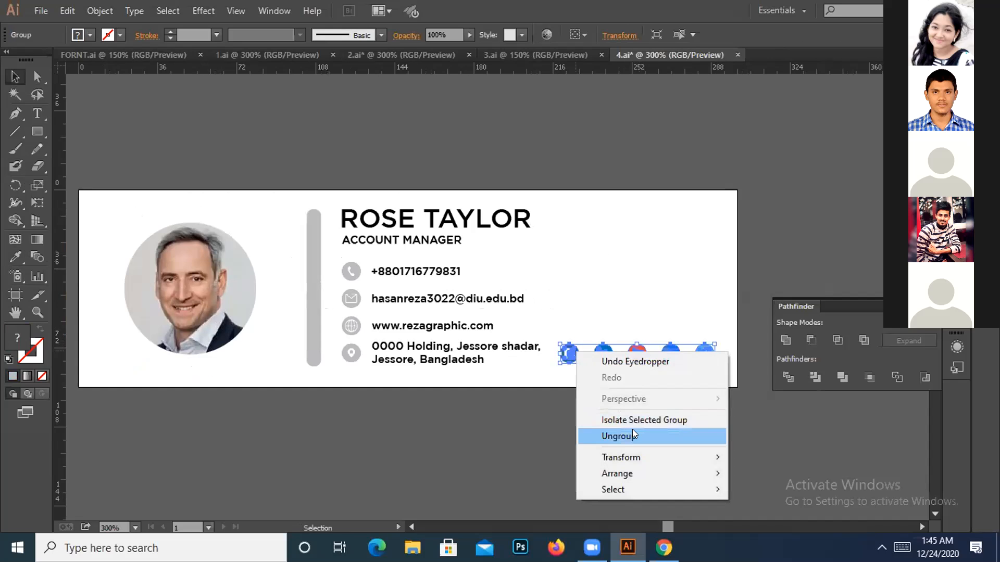
pyautogui.click(632, 430)
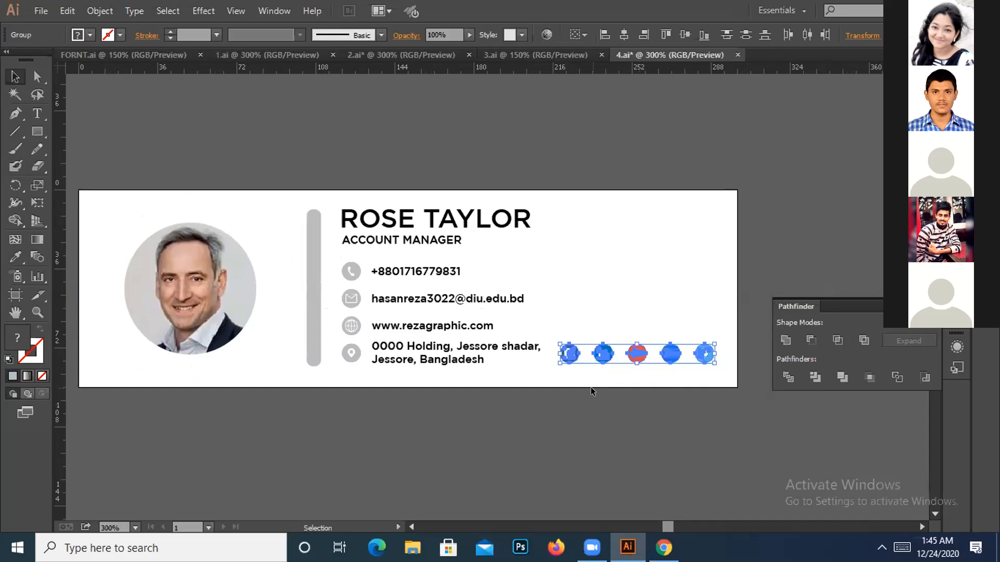
pyautogui.click(587, 364)
# Nudge the Facebook icon toward the LinkedIn icon and distribute the five social icons evenly in the horizontal direction.
pyautogui.click(574, 356)
pyautogui.press('Right')
pyautogui.press('Right')
pyautogui.press('Right')
pyautogui.press('Right')
pyautogui.press('Right')
pyautogui.press('Right')
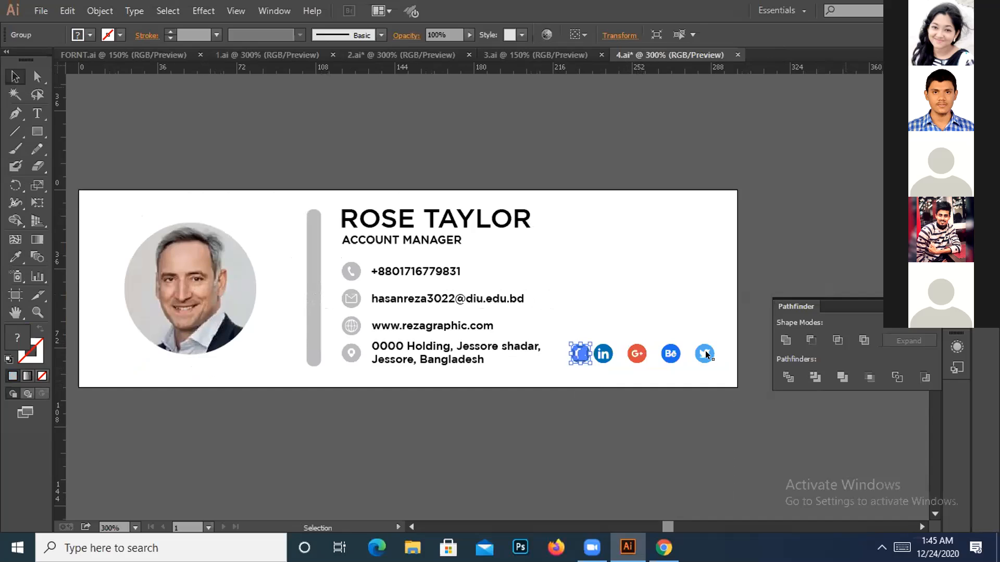
pyautogui.moveTo(563, 320); pyautogui.dragTo(724, 372)
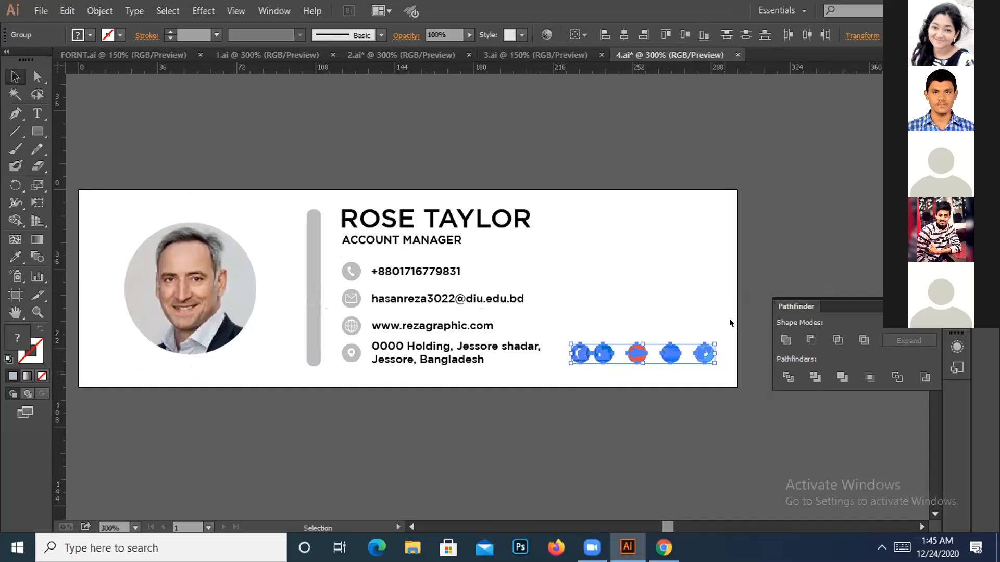
pyautogui.click(806, 34)
pyautogui.click(803, 168)
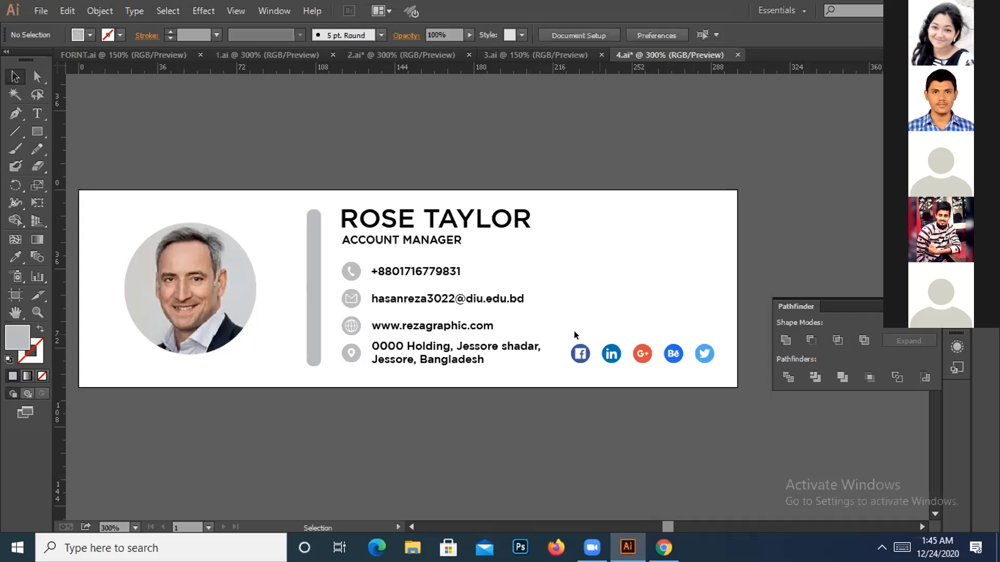
# Tighten the social icon row further by nudging the Facebook icon closer to LinkedIn and redistributing all five icons evenly.
pyautogui.moveTo(574, 363); pyautogui.dragTo(582, 367)
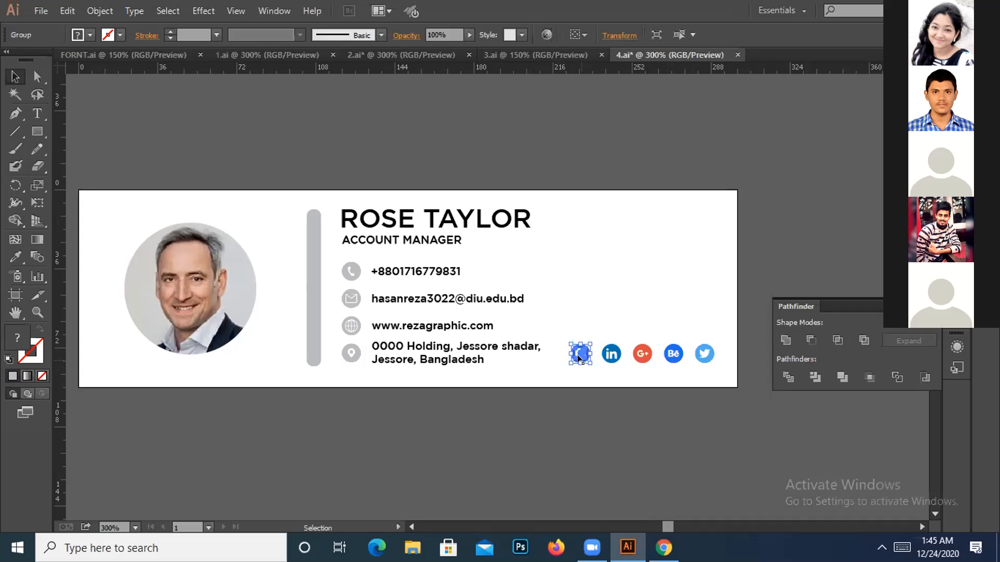
pyautogui.press('Right')
pyautogui.press('Right')
pyautogui.press('Right')
pyautogui.press('Right')
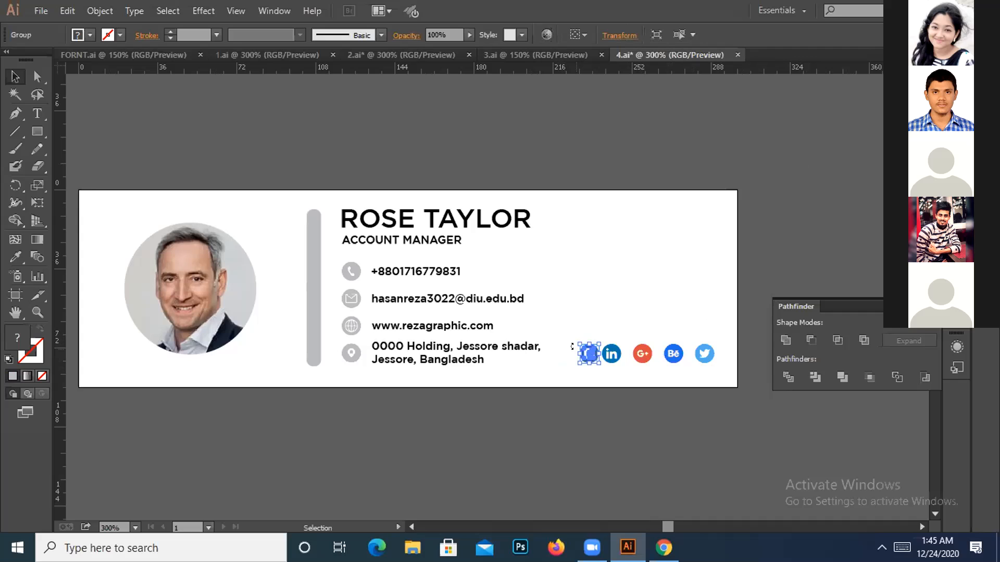
pyautogui.moveTo(556, 317); pyautogui.dragTo(715, 368)
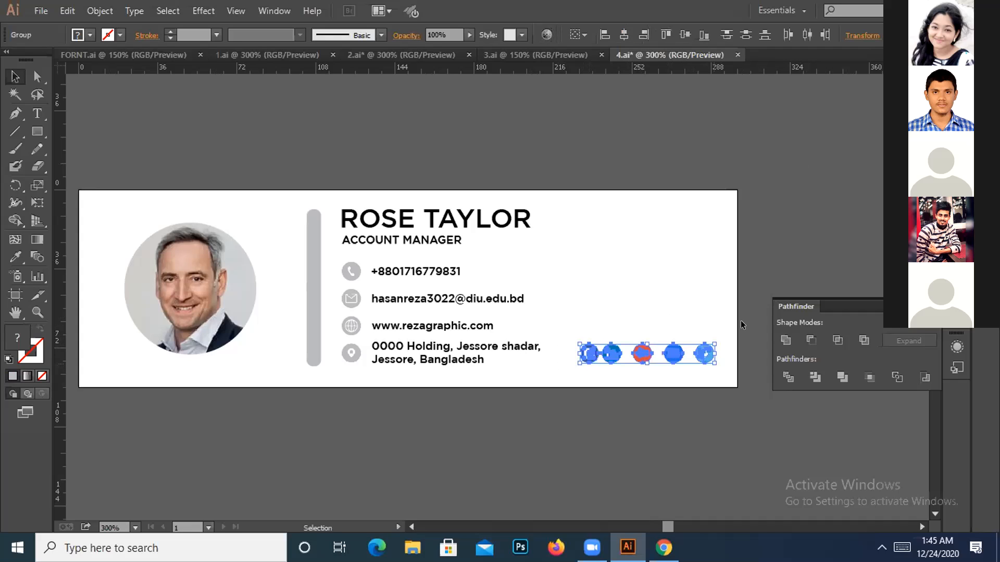
pyautogui.click(807, 35)
pyautogui.click(815, 177)
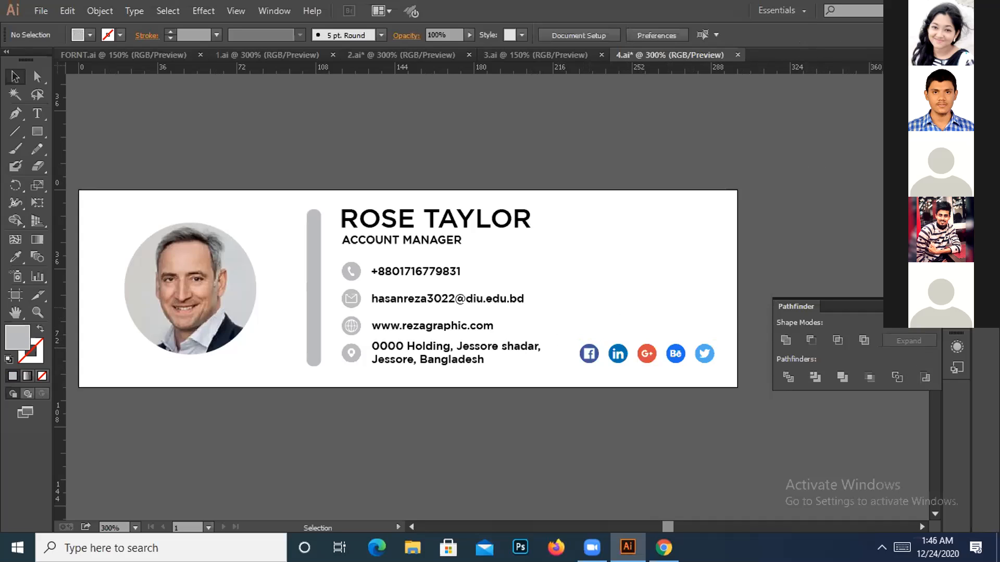
pyautogui.click(868, 473)
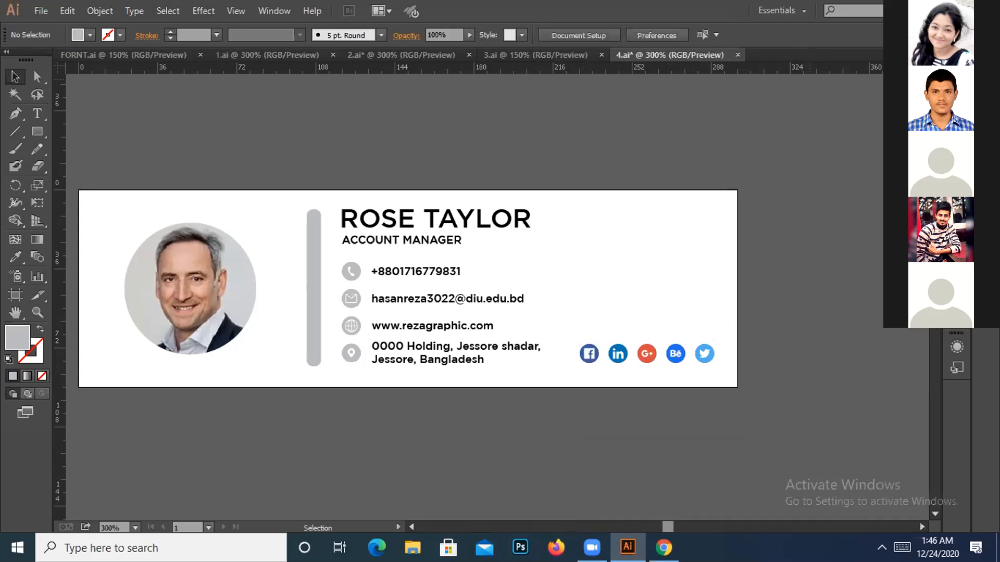
# Switch to File Explorer and look through the mix folder inside the work folder on Local Disk (E:).
pyautogui.hotkey('alt', 'Tab')
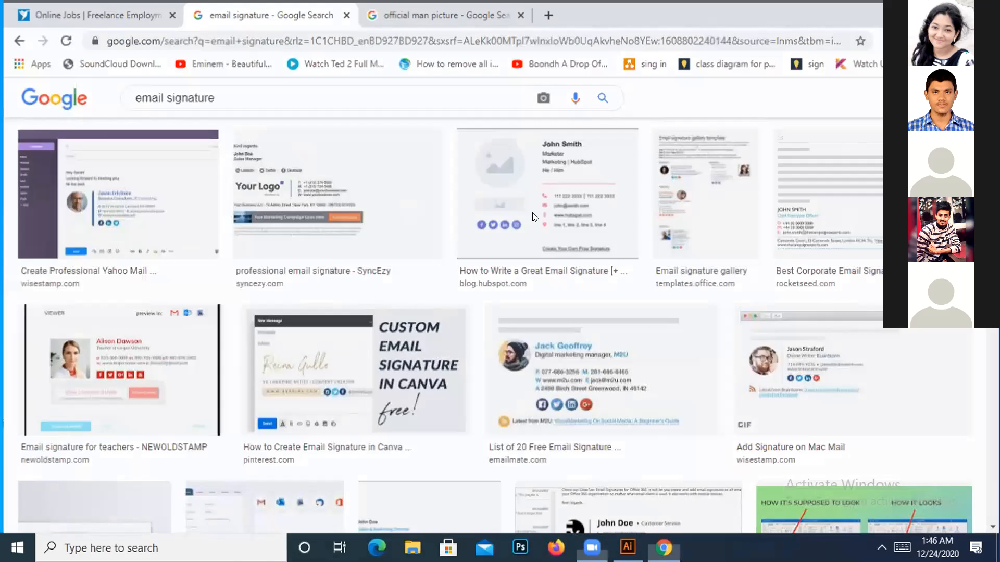
pyautogui.press('super+d')
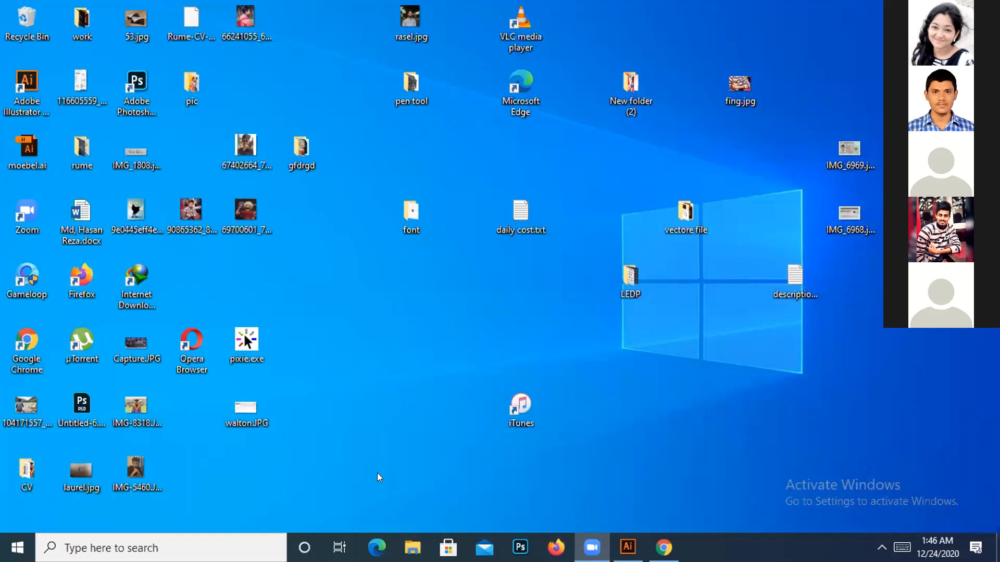
pyautogui.press('super+e')
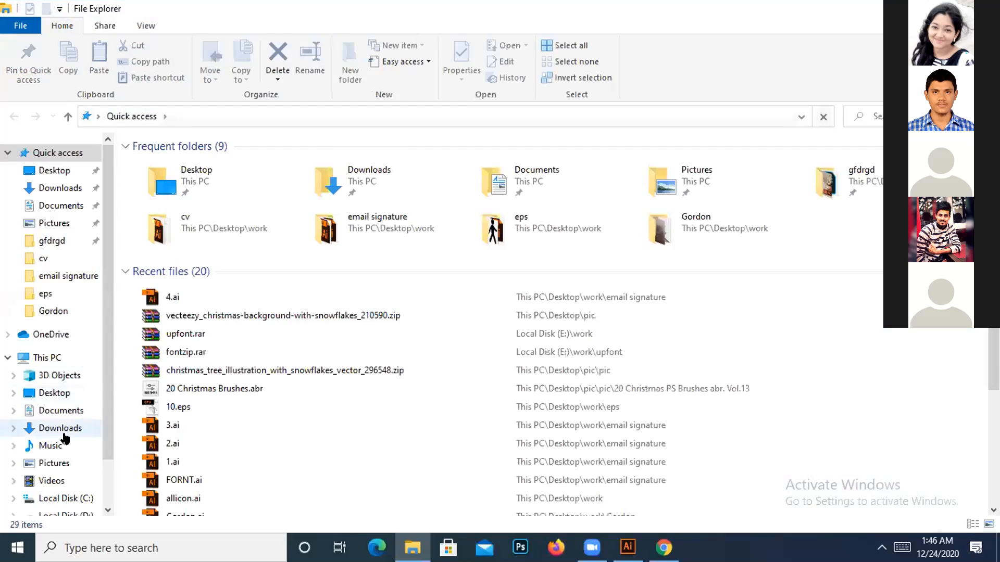
pyautogui.scroll(-1, 69, 461)
pyautogui.click(66, 486)
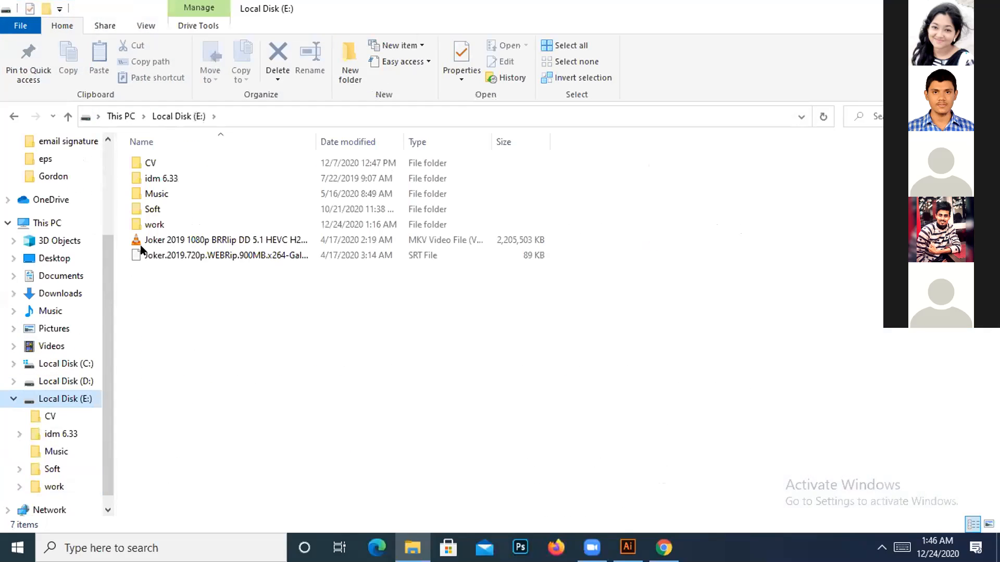
pyautogui.doubleClick(170, 227)
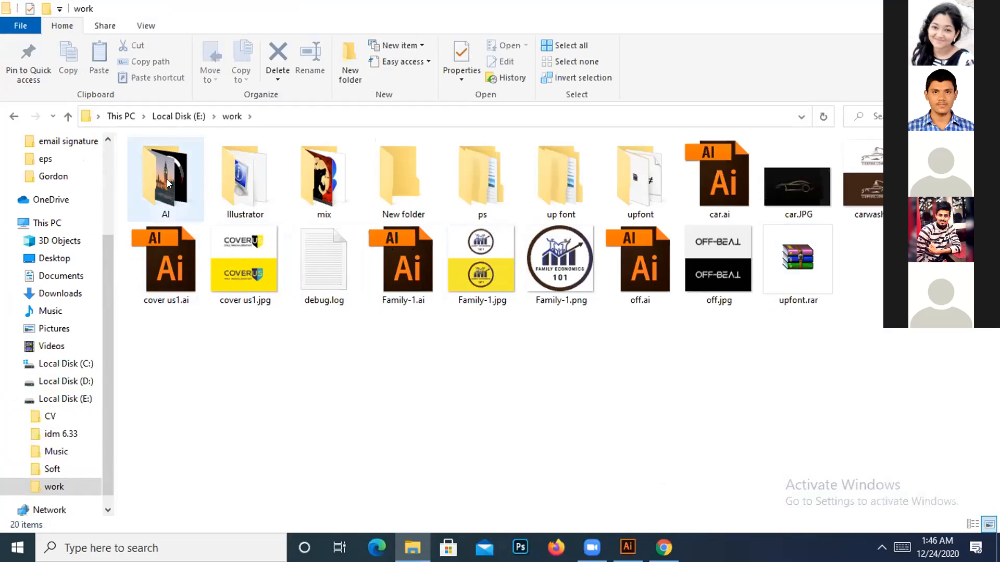
pyautogui.click(303, 167)
pyautogui.doubleClick(304, 167)
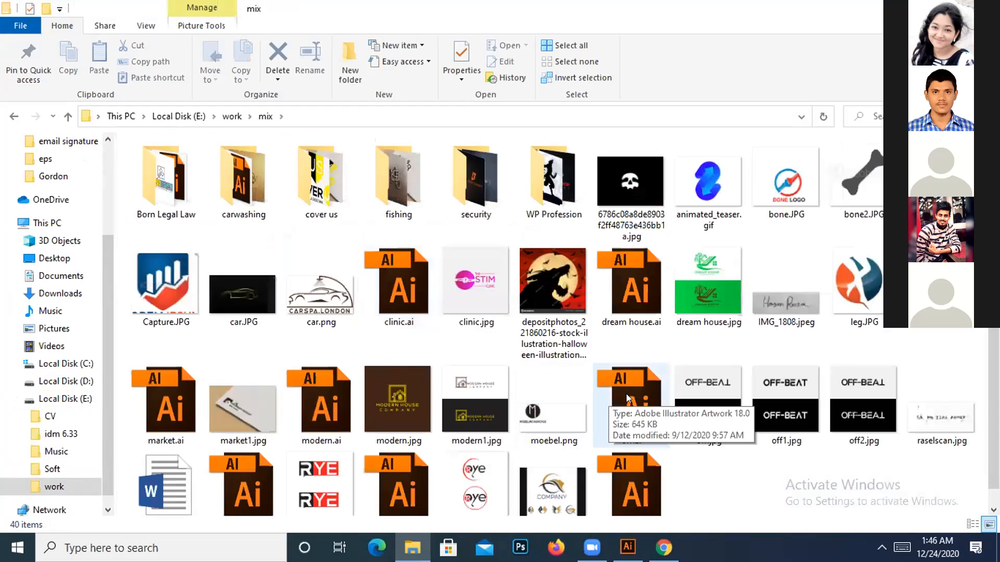
pyautogui.scroll(-1, 628, 390)
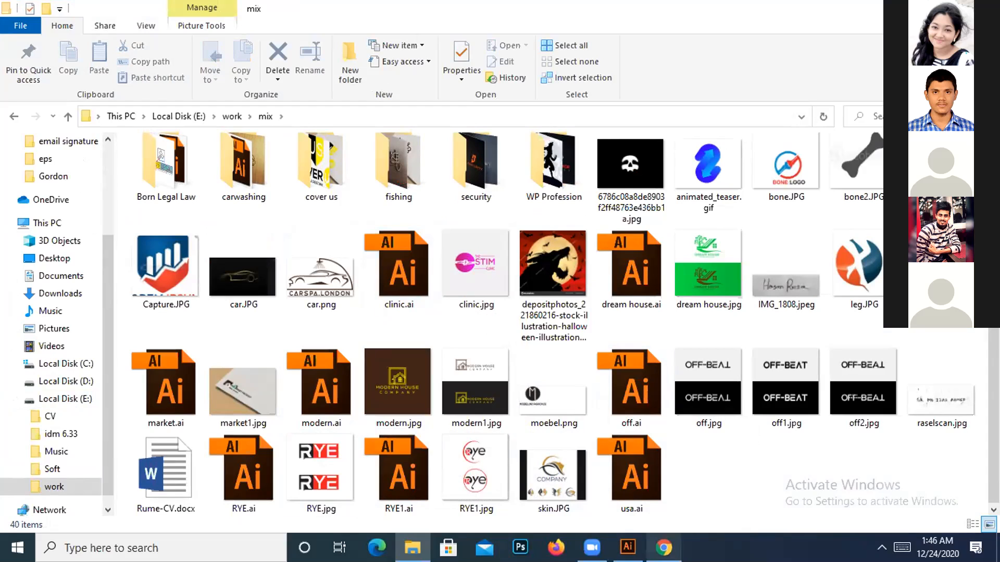
# Switch to Illustrator and start placing a file, browsing to the mix folder inside the work folder on Local Disk (E:).
pyautogui.moveTo(663, 547)
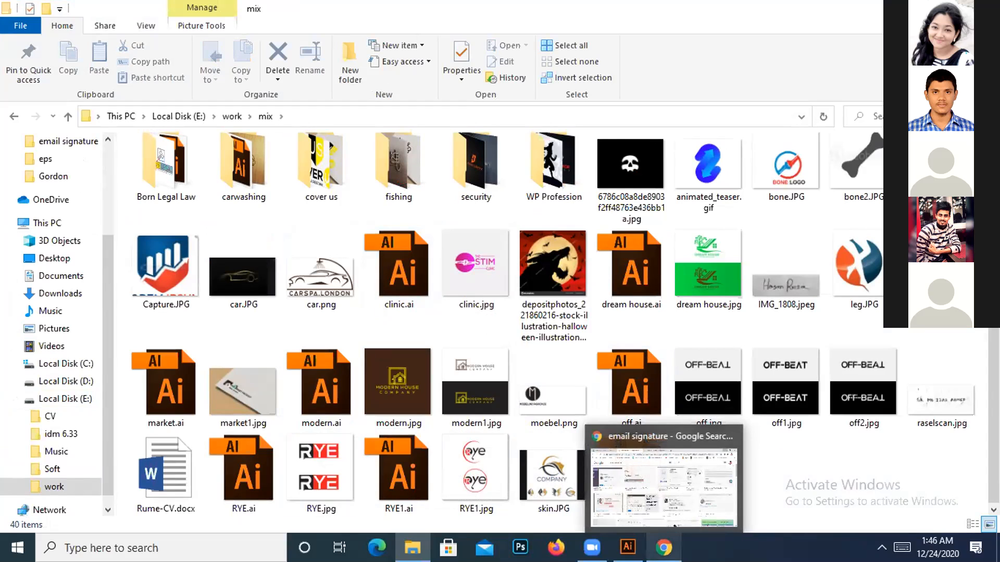
pyautogui.click(627, 547)
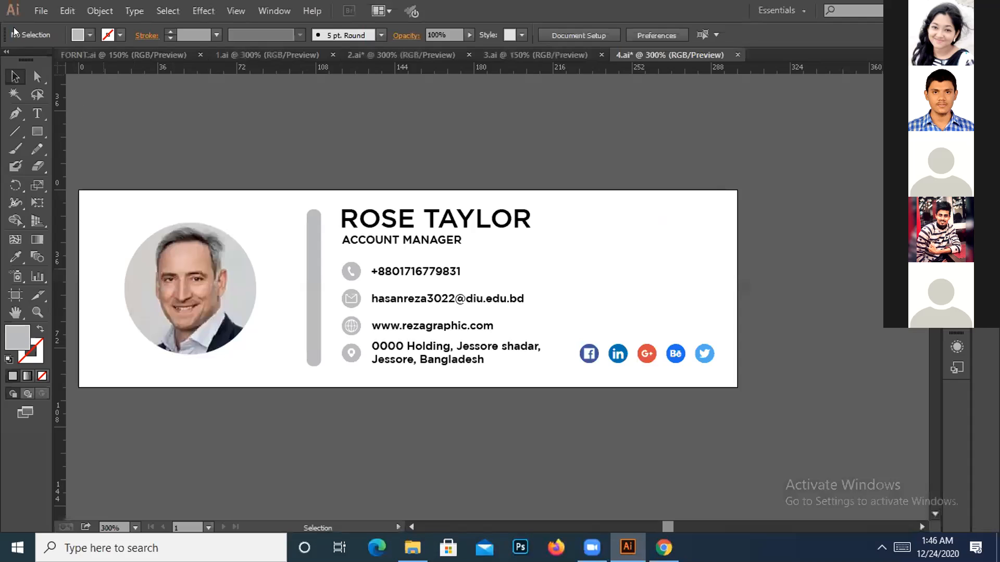
pyautogui.click(41, 10)
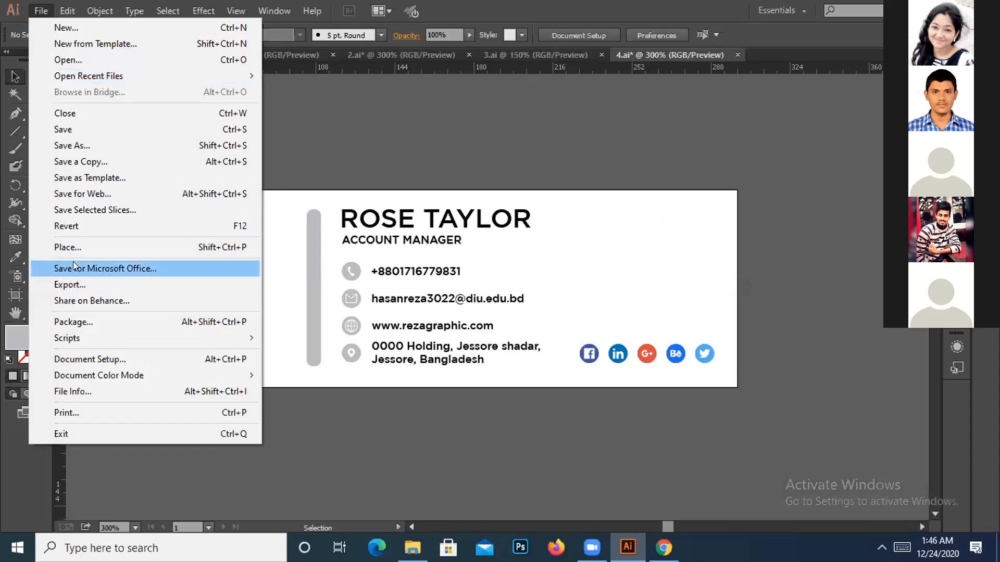
pyautogui.click(68, 248)
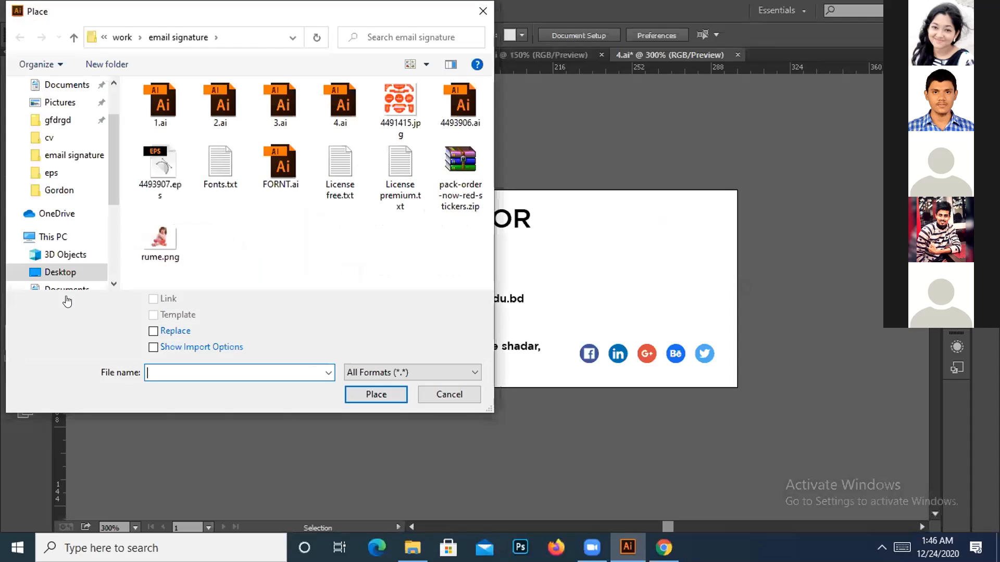
pyautogui.scroll(-1, 62, 246)
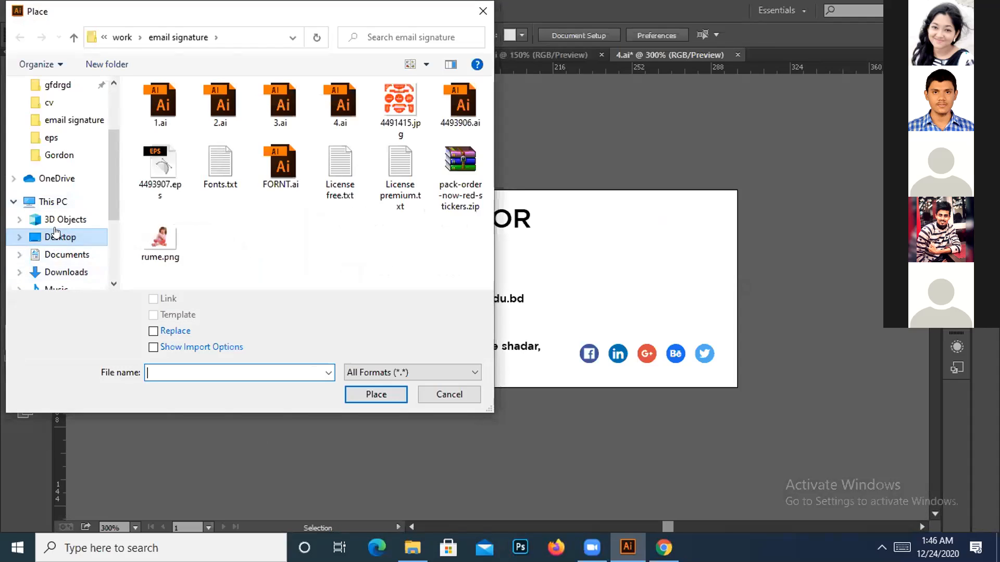
pyautogui.scroll(-1, 55, 232)
pyautogui.click(60, 168)
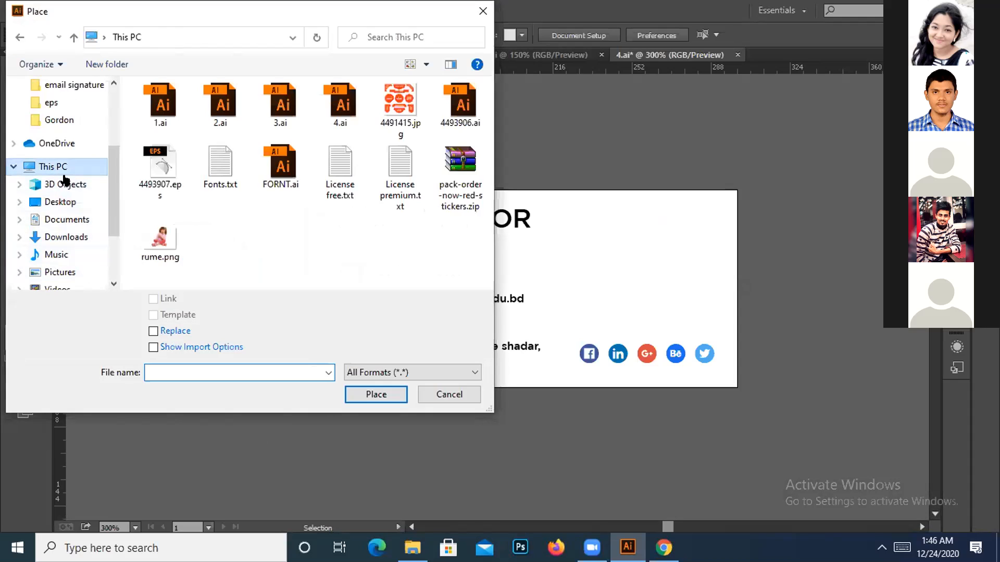
pyautogui.scroll(-4, 202, 218)
pyautogui.doubleClick(205, 226)
pyautogui.doubleClick(148, 167)
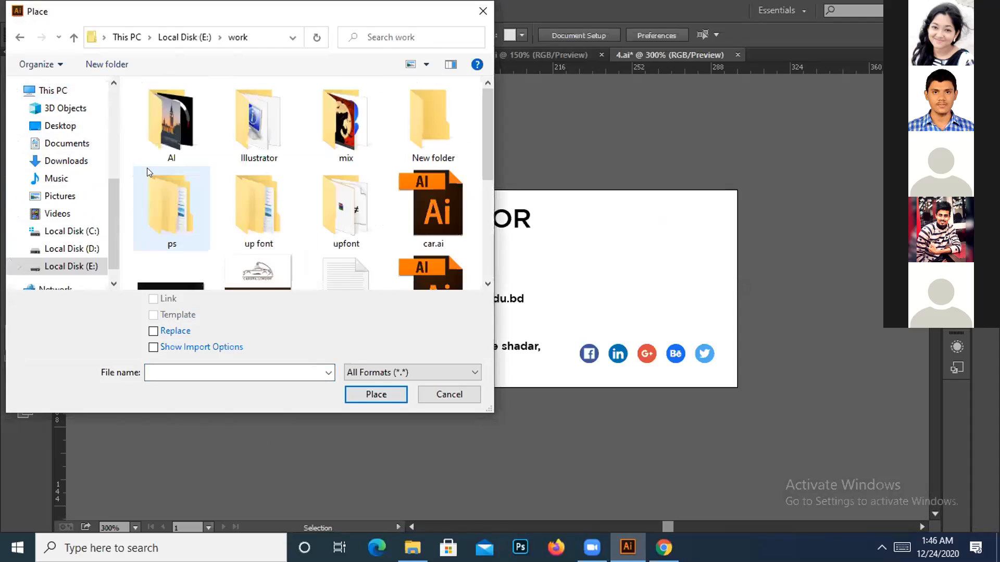
pyautogui.doubleClick(336, 136)
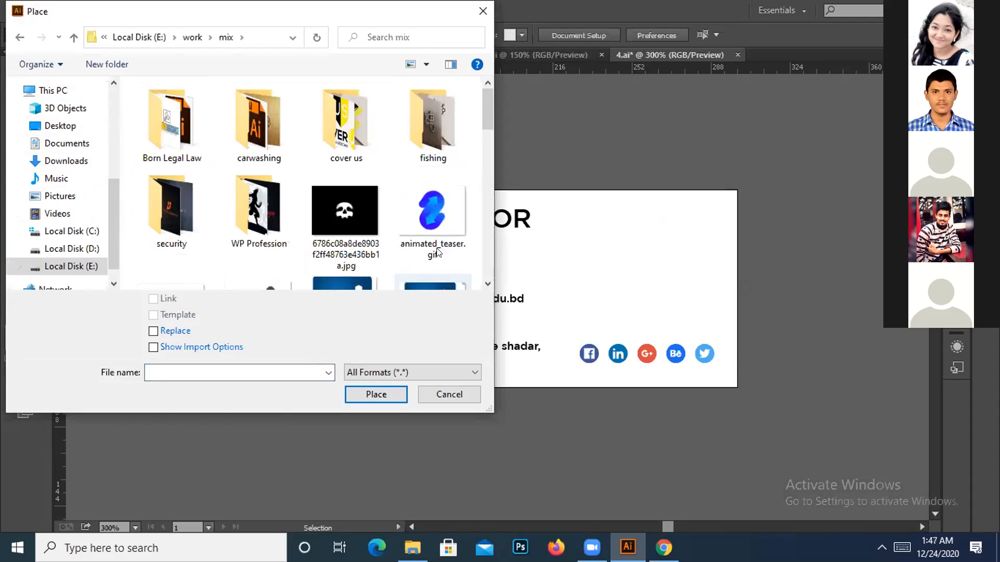
# Place modern.ai from the mix folder as a linked file over the signature's social icons.
pyautogui.scroll(-1, 333, 237)
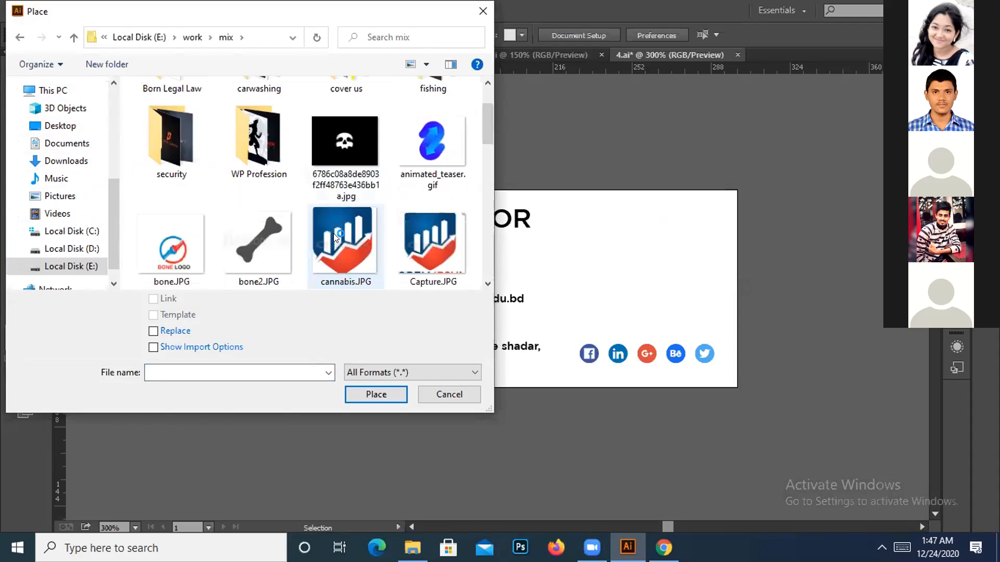
pyautogui.scroll(-1, 333, 237)
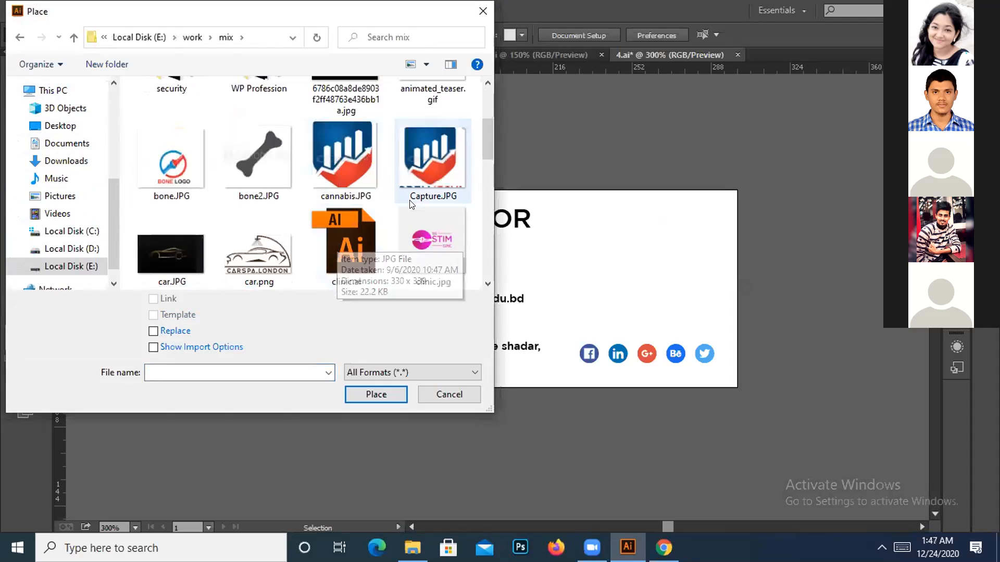
pyautogui.scroll(-1, 412, 205)
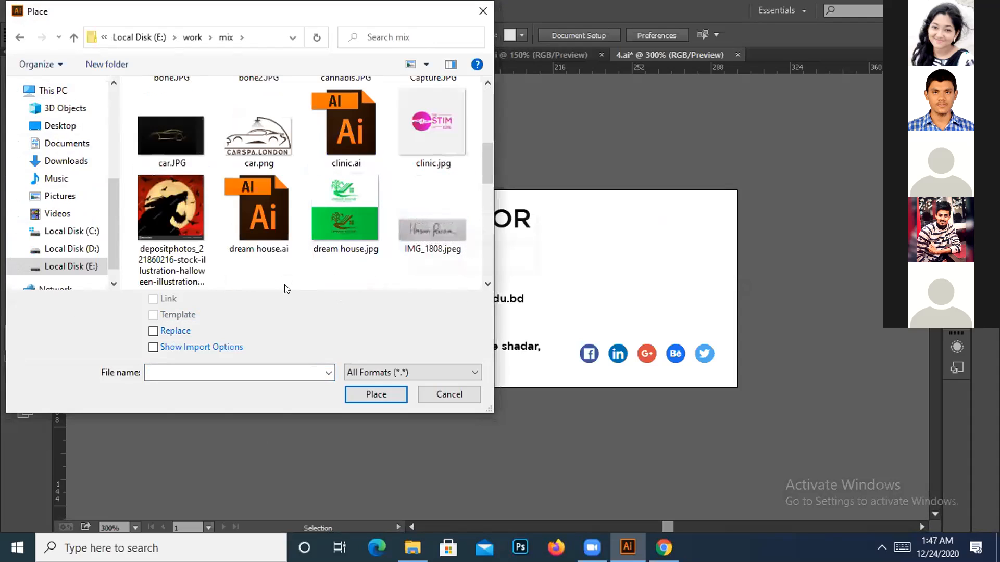
pyautogui.scroll(-1, 274, 248)
pyautogui.scroll(-1, 353, 234)
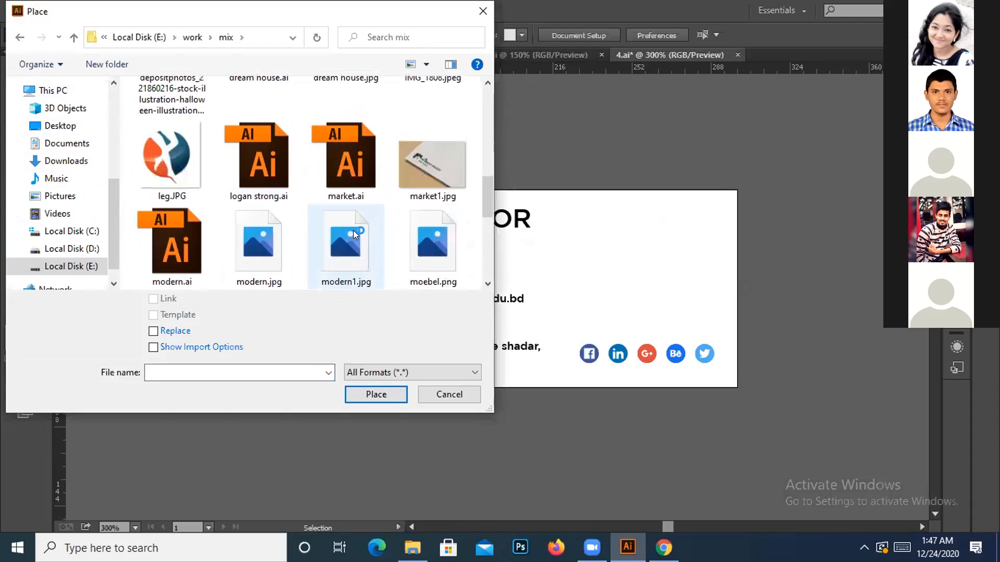
pyautogui.click(177, 244)
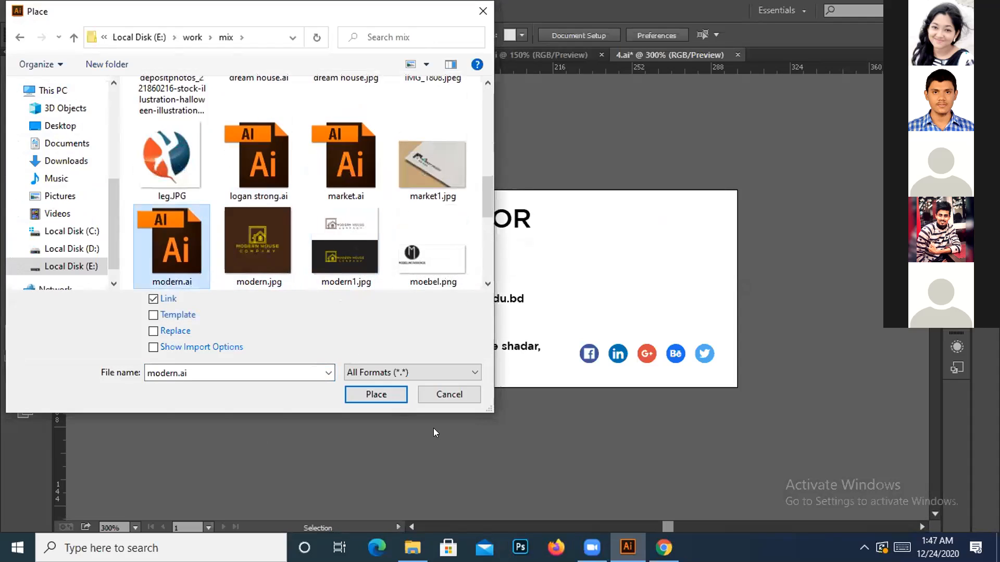
pyautogui.click(389, 393)
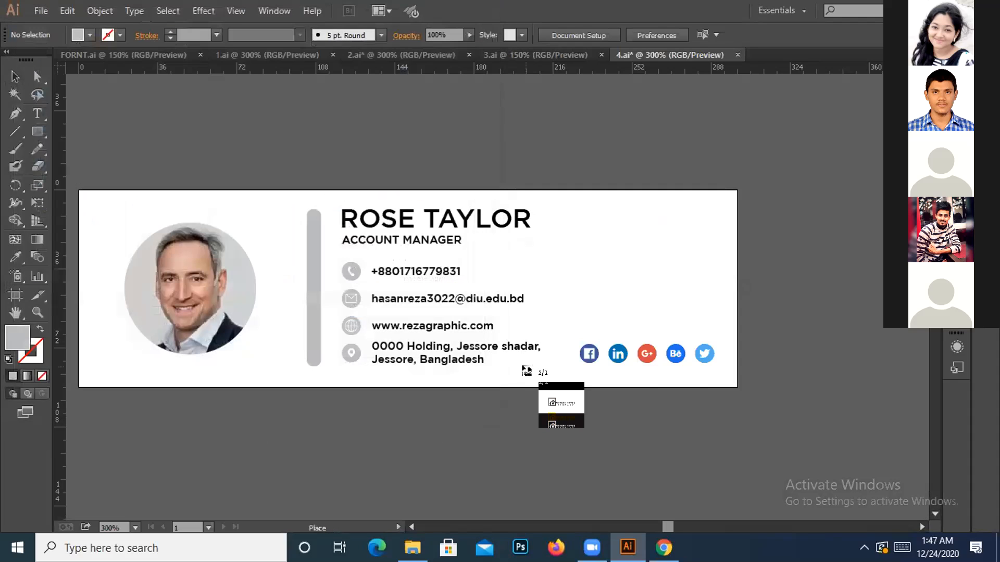
pyautogui.click(651, 227)
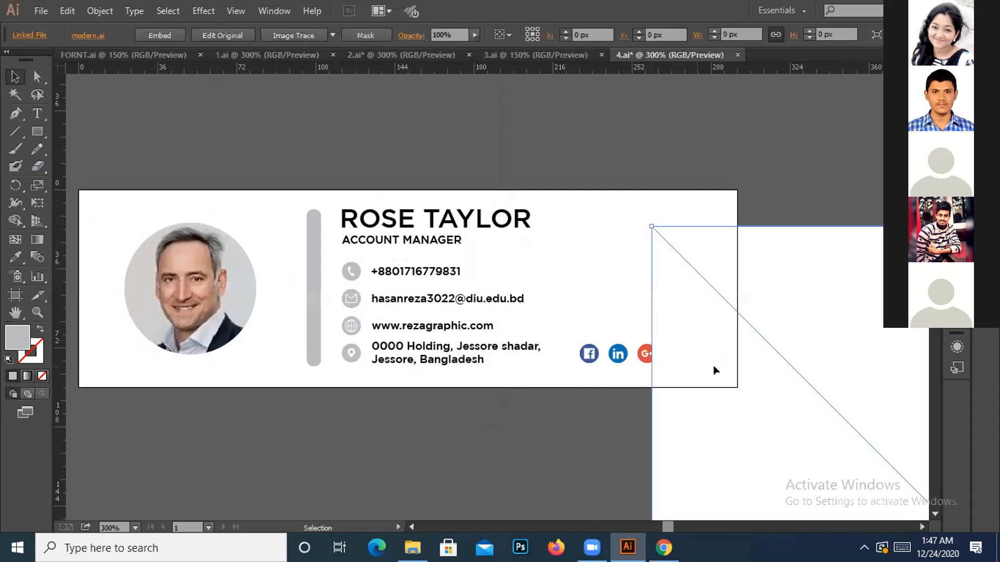
# Scale the placed Modern House Company artwork down proportionally to about 1118 px square, clear of the signature.
pyautogui.hotkey('ctrl', '-')
pyautogui.hotkey('ctrl', '-')
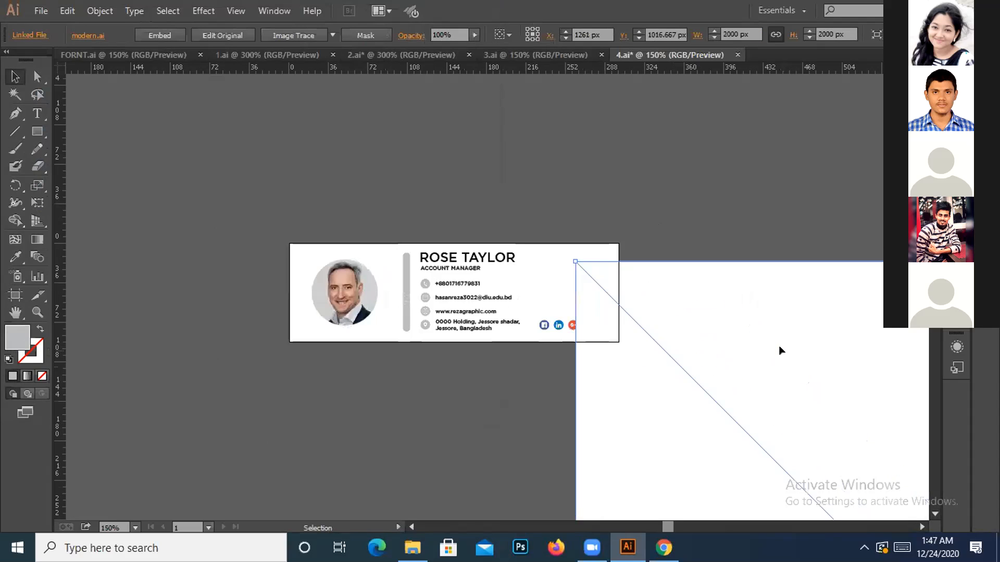
pyautogui.moveTo(819, 360); pyautogui.dragTo(641, 141)
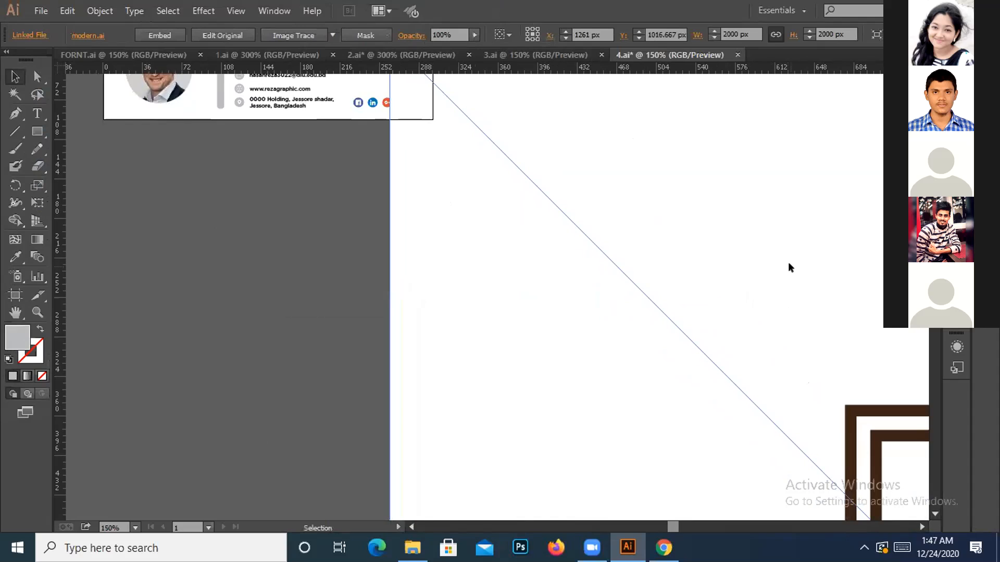
pyautogui.hotkey('ctrl', '-')
pyautogui.hotkey('ctrl', '-')
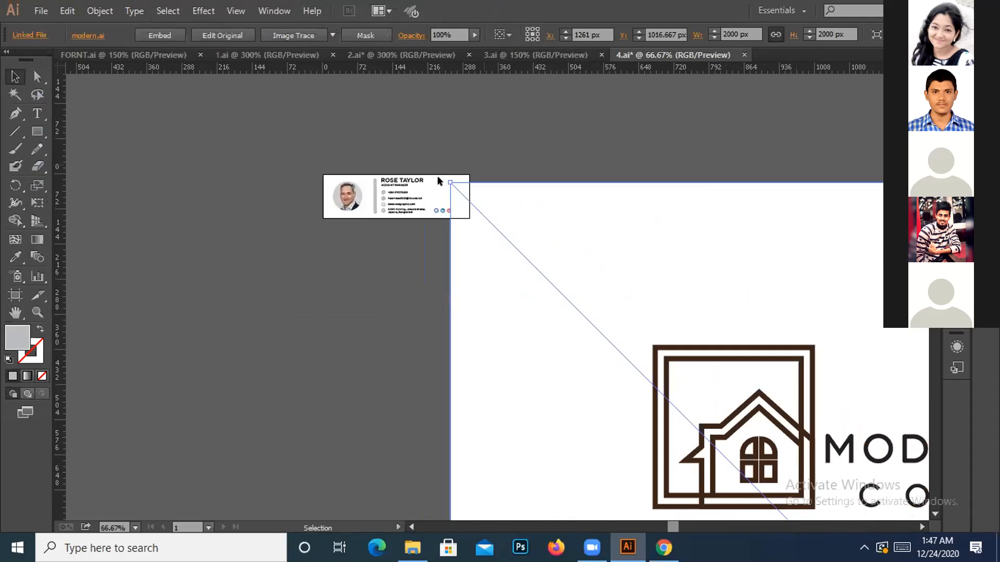
pyautogui.moveTo(444, 181); pyautogui.dragTo(411, 62)
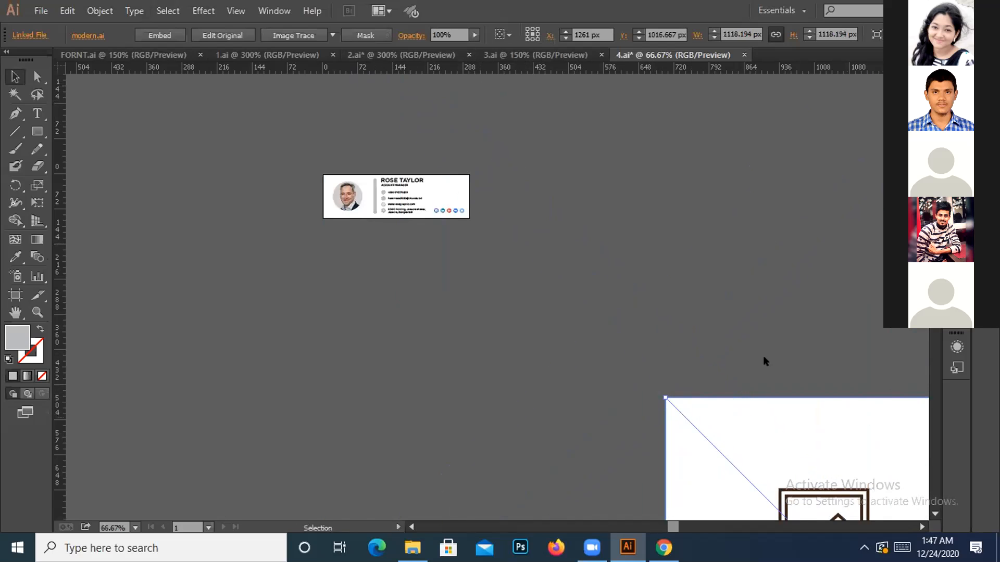
# Shrink the linked logo artwork further to about 315 px square and move it beside the signature.
pyautogui.hotkey('ctrl', '-')
pyautogui.hotkey('ctrl', '-')
pyautogui.hotkey('ctrl', '-')
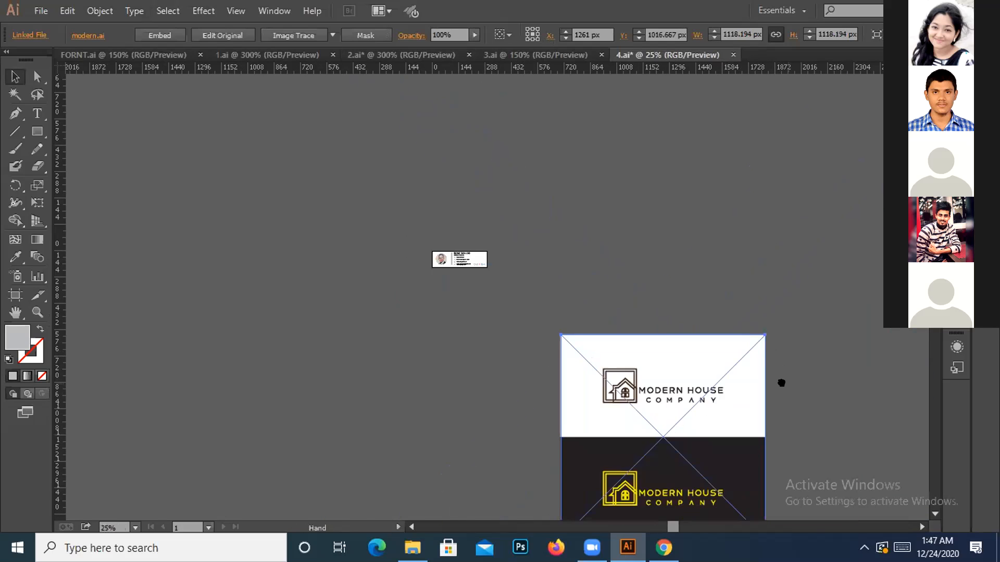
pyautogui.moveTo(781, 383); pyautogui.dragTo(753, 252)
pyautogui.moveTo(734, 407); pyautogui.dragTo(526, 412)
pyautogui.hotkey('ctrl', '+')
pyautogui.hotkey('ctrl', '+')
pyautogui.hotkey('ctrl', '+')
pyautogui.hotkey('ctrl', '+')
pyautogui.click(561, 224)
pyautogui.click(680, 217)
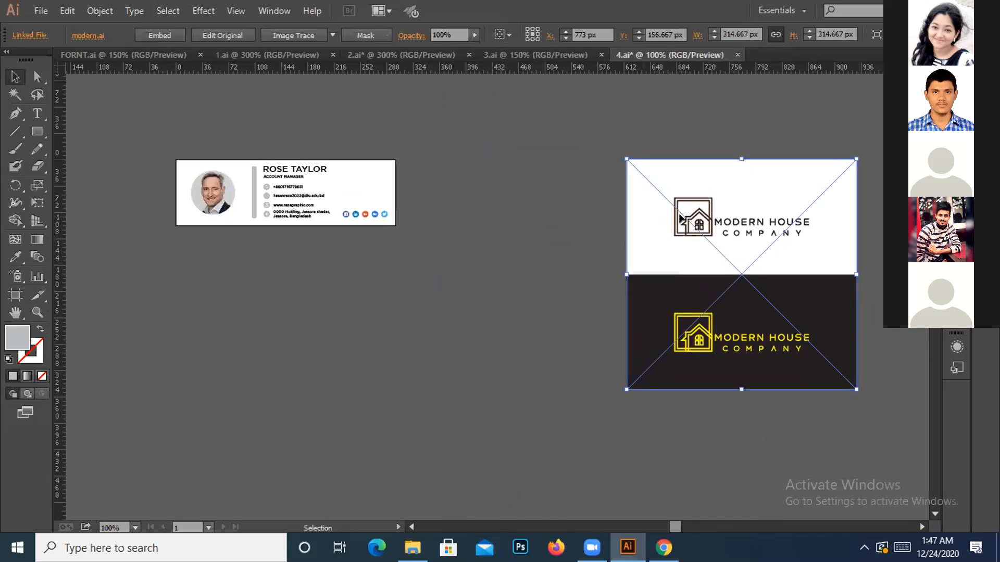
# Check the linked logo artwork's available object commands and delete it from the signature document.
pyautogui.rightClick(680, 218)
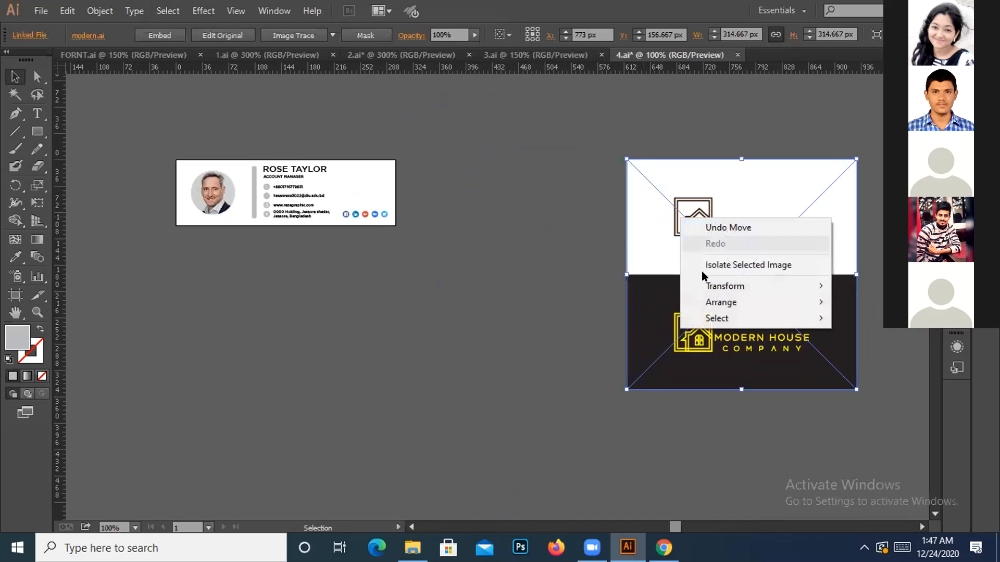
pyautogui.click(555, 319)
pyautogui.click(670, 280)
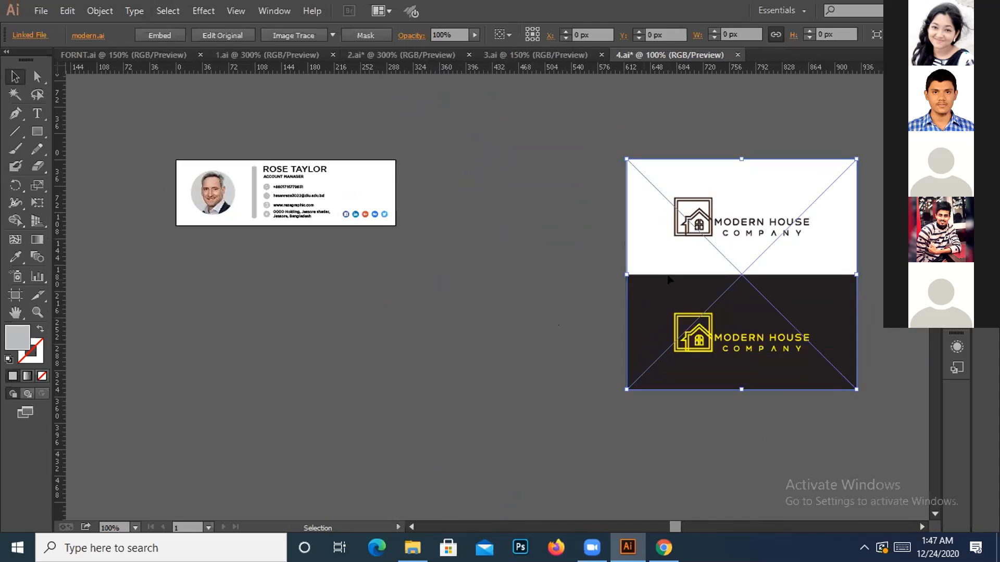
pyautogui.press('Delete')
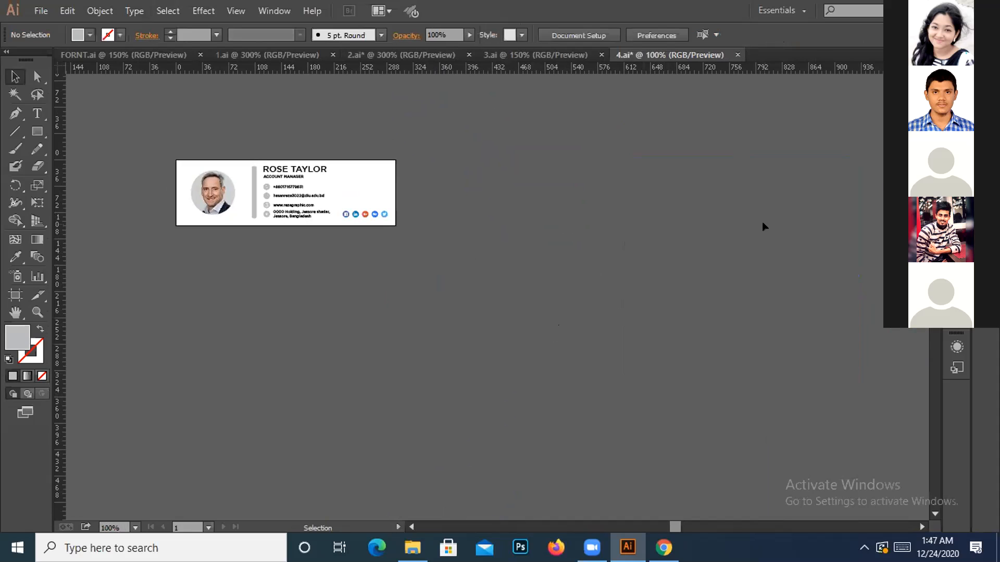
pyautogui.click(40, 11)
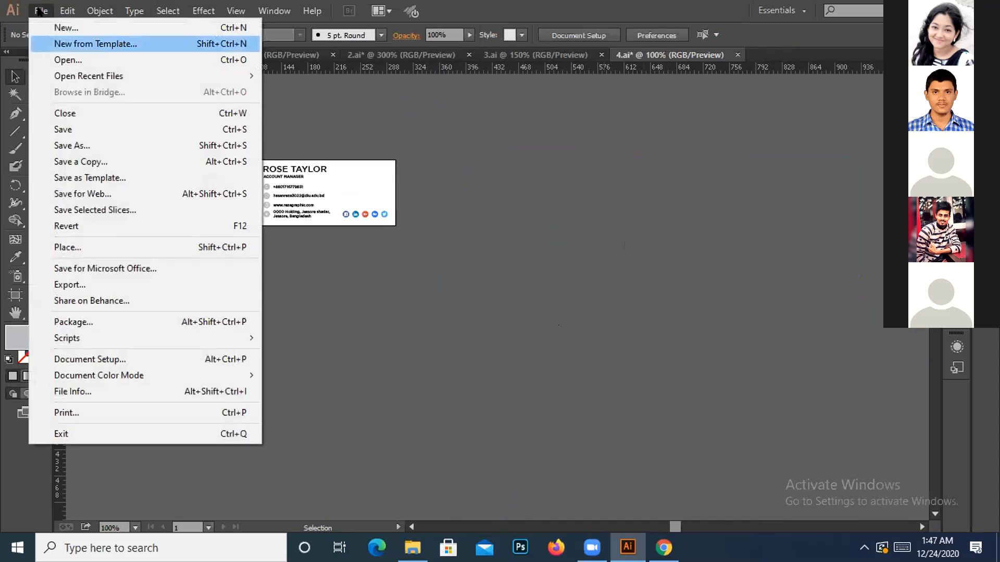
pyautogui.click(74, 250)
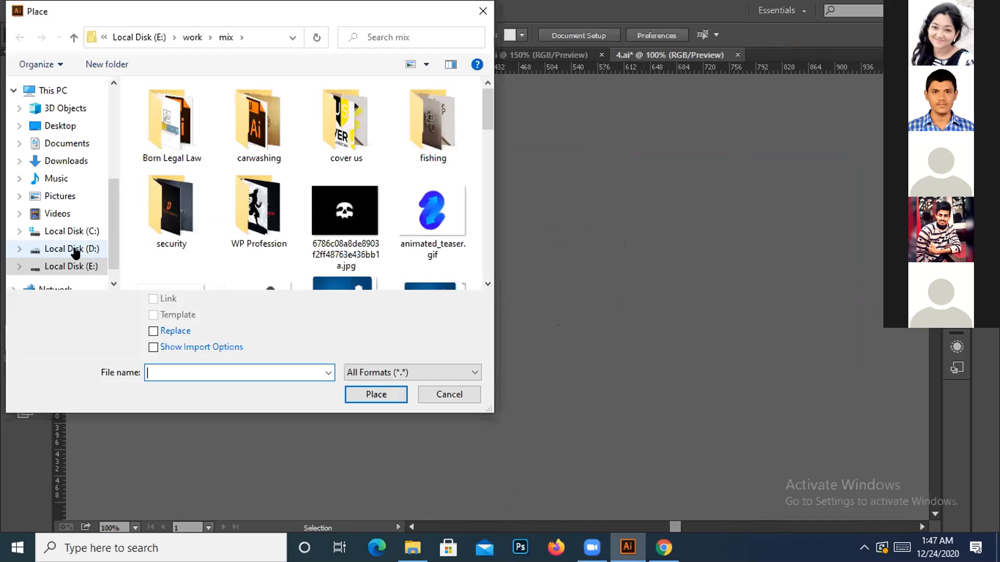
pyautogui.scroll(-15, 390, 154)
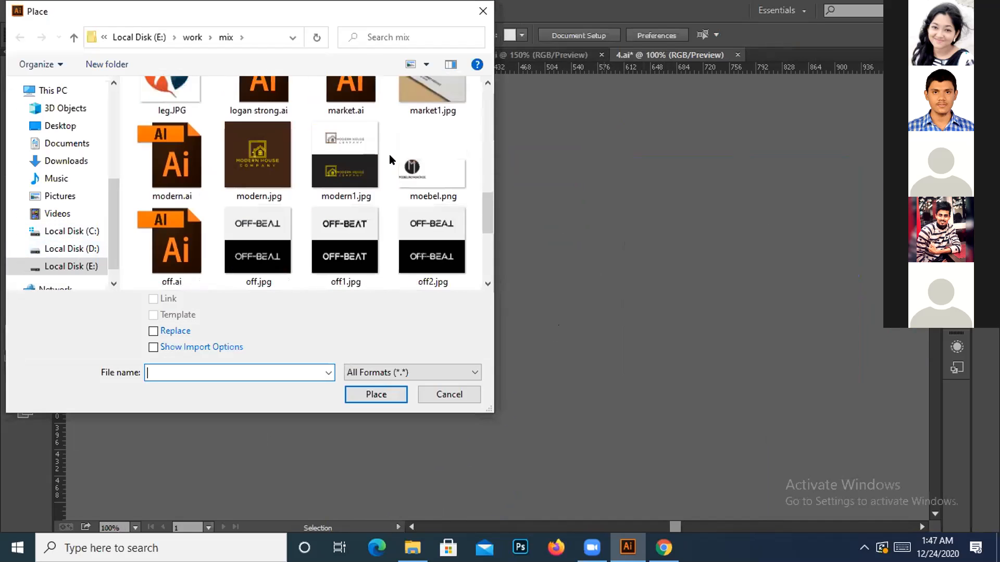
pyautogui.scroll(1, 389, 154)
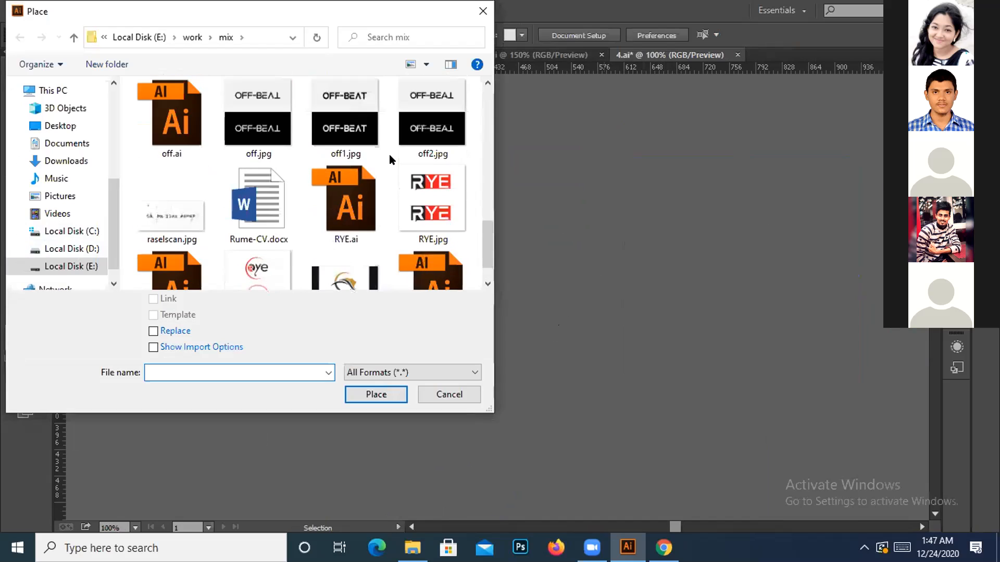
pyautogui.scroll(1, 389, 155)
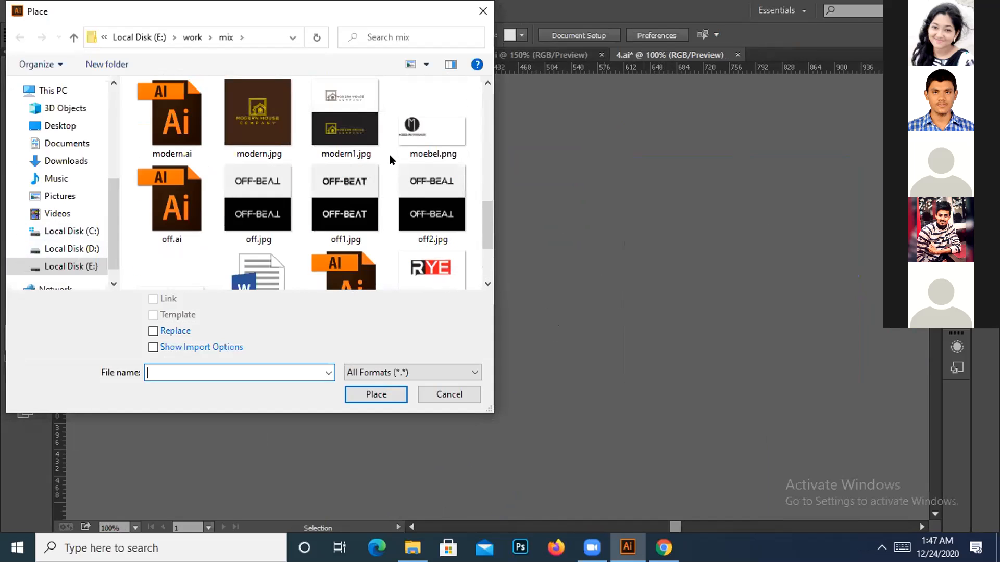
pyautogui.scroll(1, 389, 154)
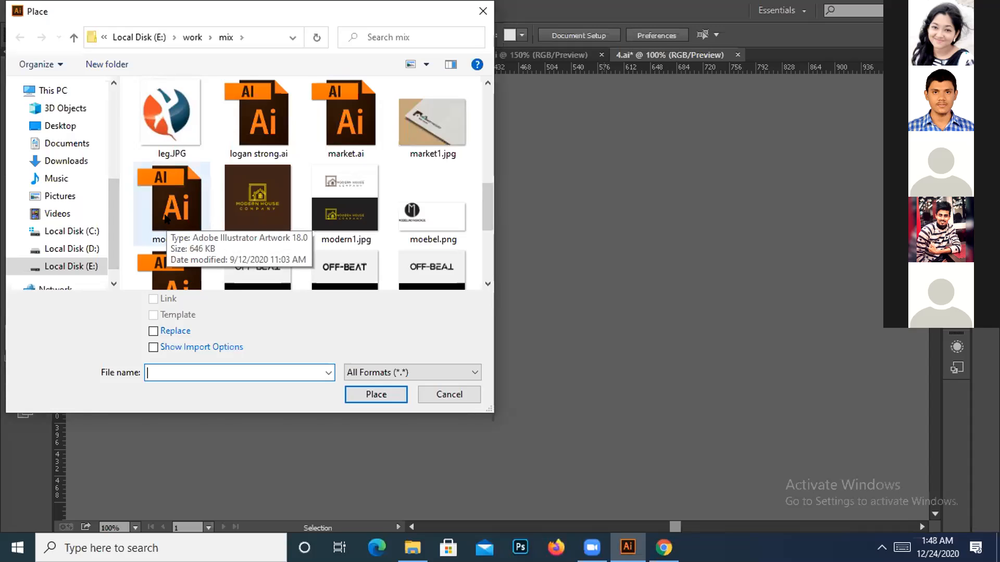
# Open modern.ai from the mix folder as its own document.
pyautogui.click(43, 13)
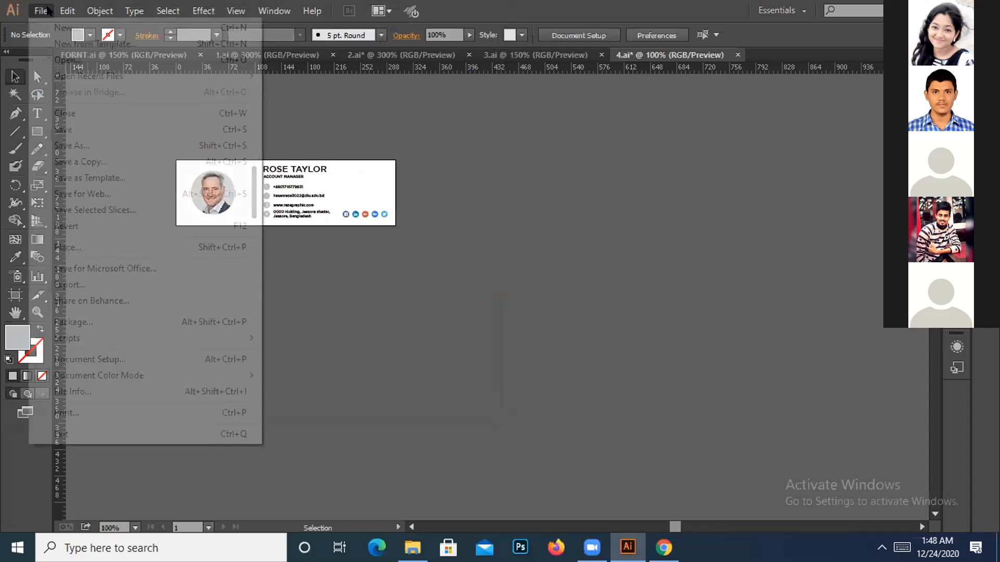
pyautogui.click(51, 59)
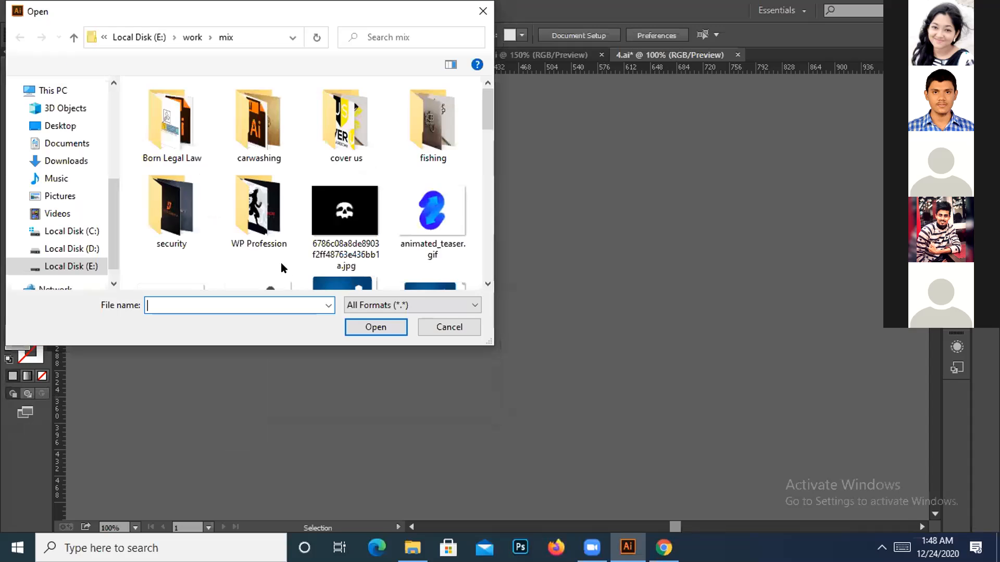
pyautogui.scroll(-5, 333, 219)
pyautogui.click(172, 245)
pyautogui.click(374, 329)
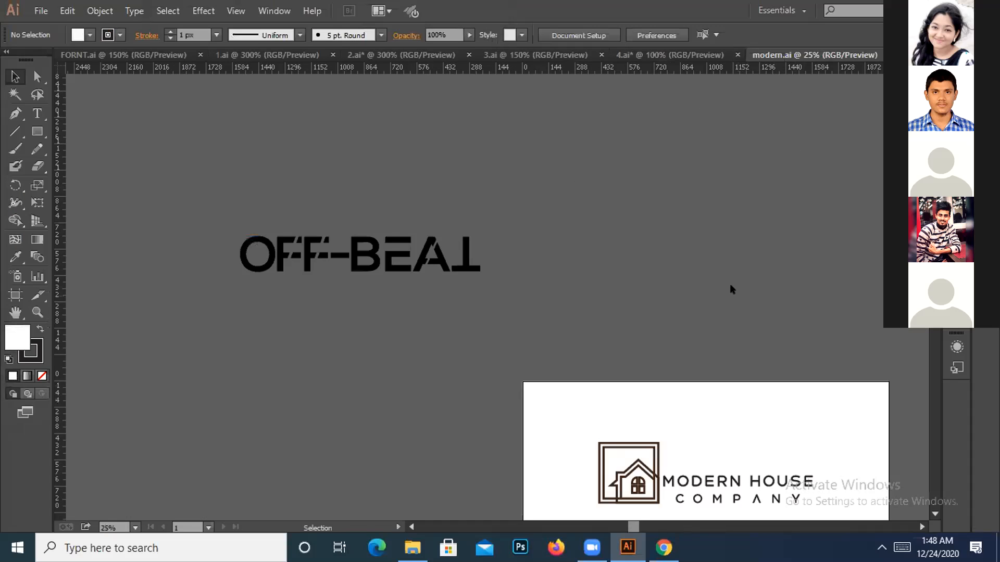
# Inspect the white background and house logo in modern.ai for how the artwork is grouped.
pyautogui.moveTo(735, 375); pyautogui.dragTo(627, 153)
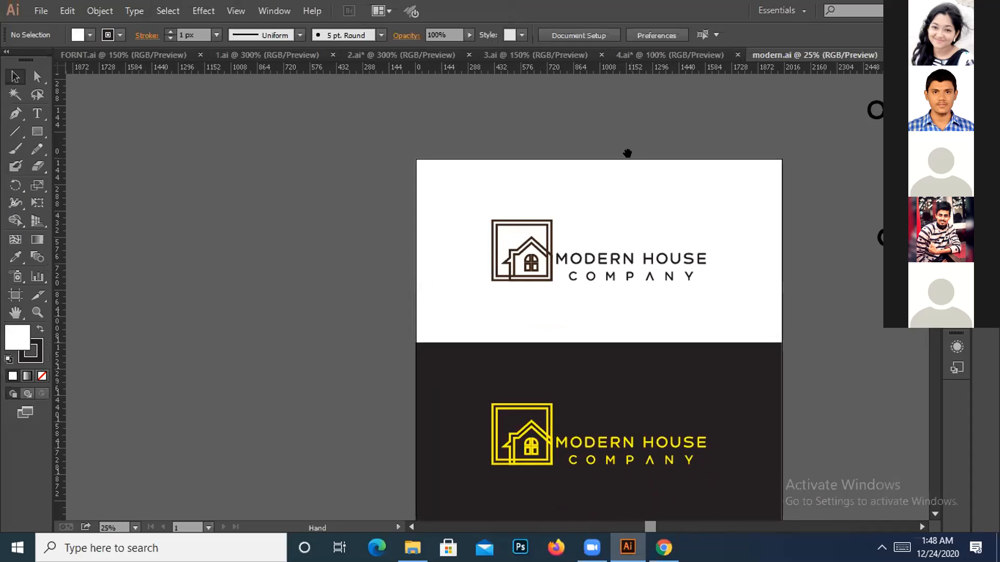
pyautogui.rightClick(603, 239)
pyautogui.click(612, 214)
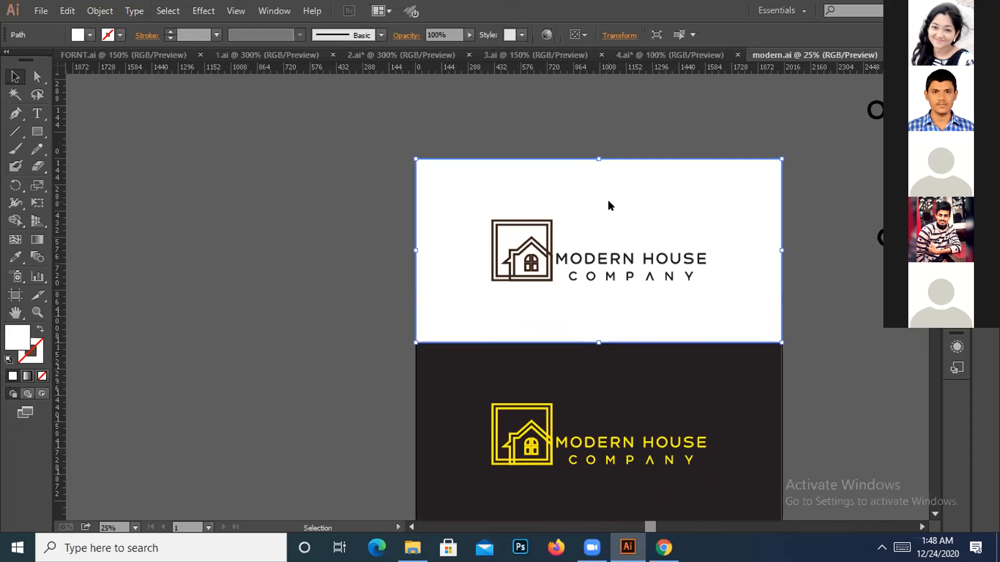
pyautogui.rightClick(609, 203)
pyautogui.click(339, 179)
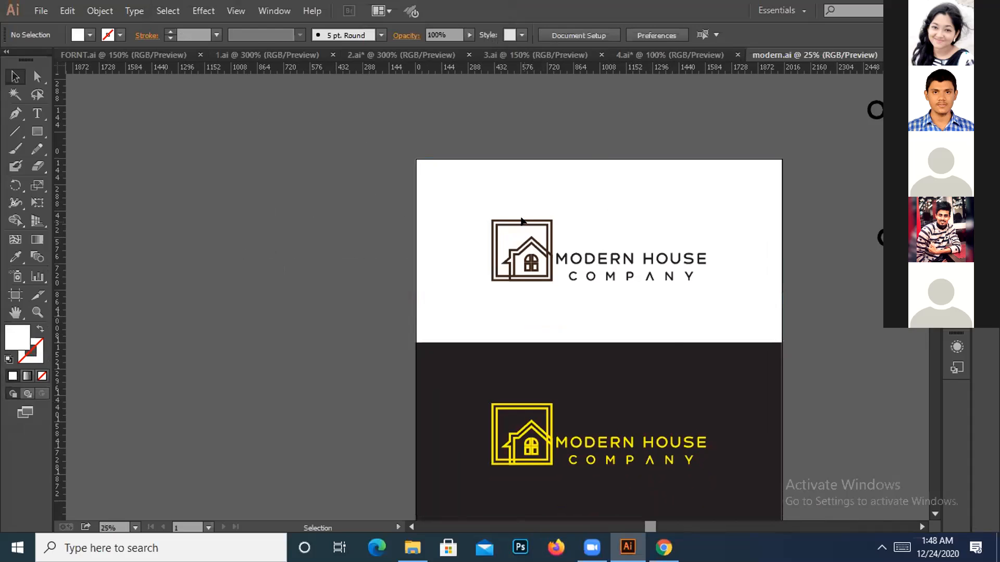
pyautogui.click(522, 220)
pyautogui.rightClick(522, 220)
pyautogui.click(202, 241)
pyautogui.click(37, 77)
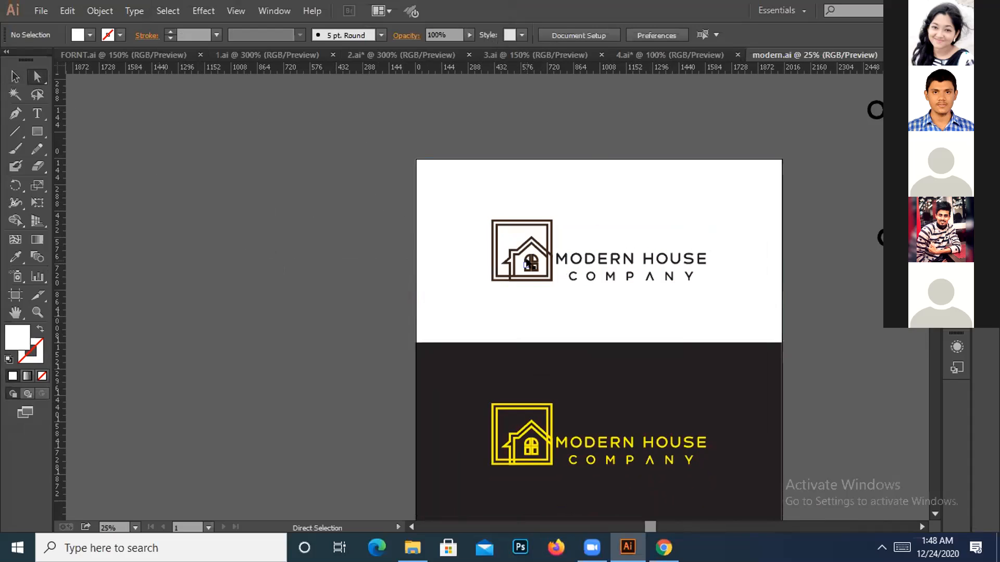
pyautogui.click(521, 251)
pyautogui.click(311, 219)
# Ungroup the Modern House Company logo on the white background.
pyautogui.click(15, 77)
pyautogui.rightClick(509, 260)
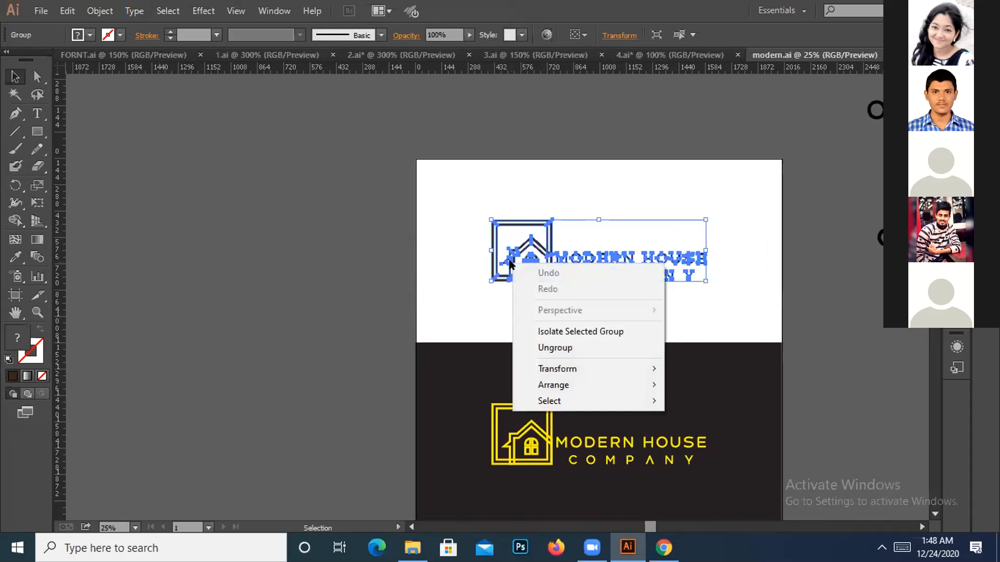
pyautogui.click(573, 348)
pyautogui.click(294, 278)
# Bring the house icon from the Modern House Company logo into the 4.ai signature document.
pyautogui.click(535, 265)
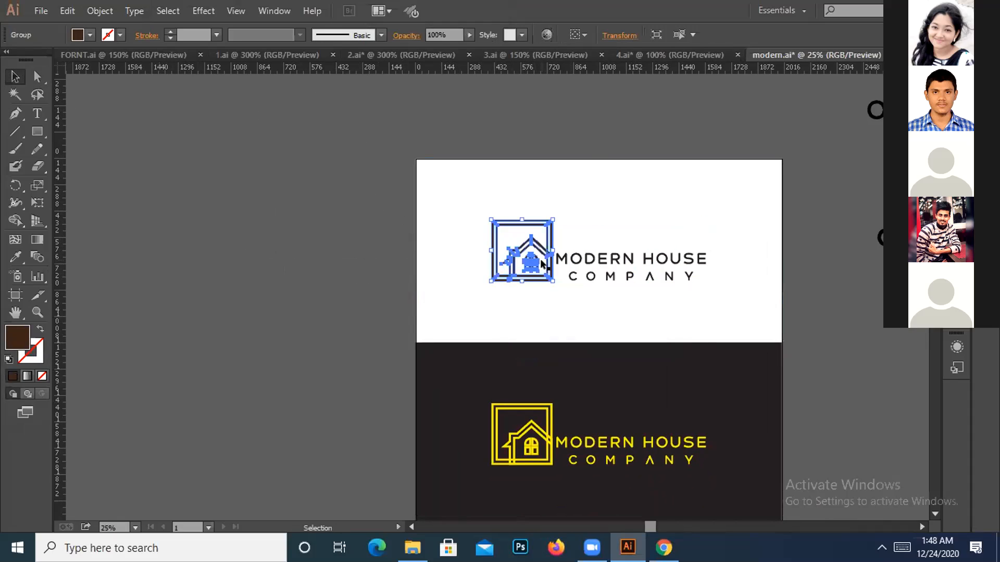
pyautogui.moveTo(535, 265); pyautogui.dragTo(580, 258)
pyautogui.moveTo(612, 307); pyautogui.dragTo(555, 193)
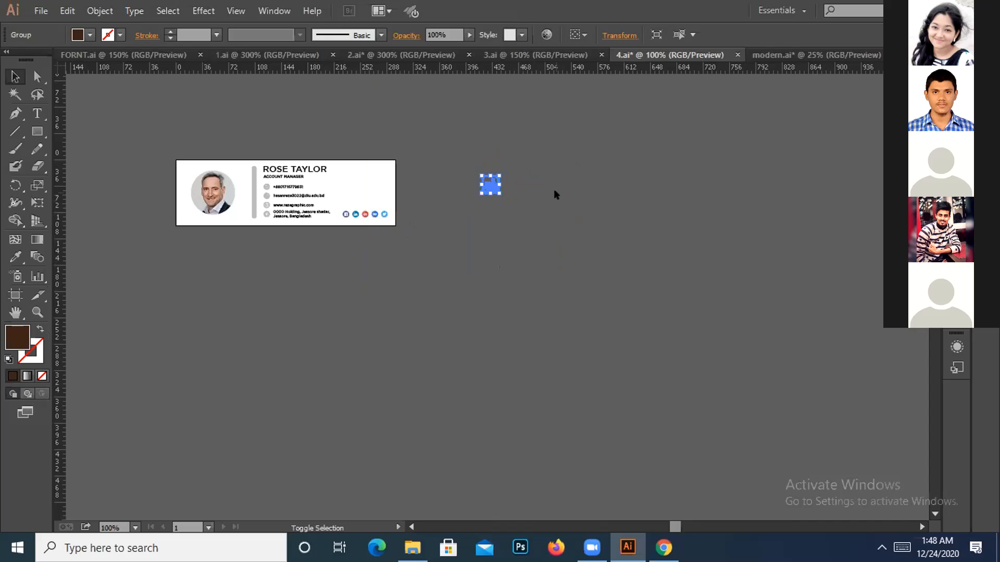
pyautogui.hotkey('ctrl', '+')
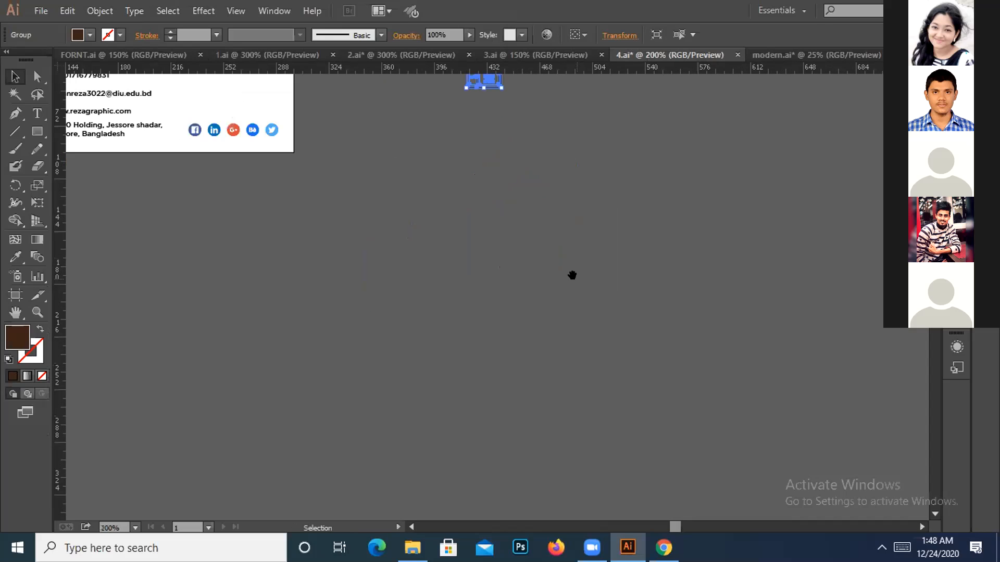
pyautogui.moveTo(462, 228); pyautogui.dragTo(691, 380)
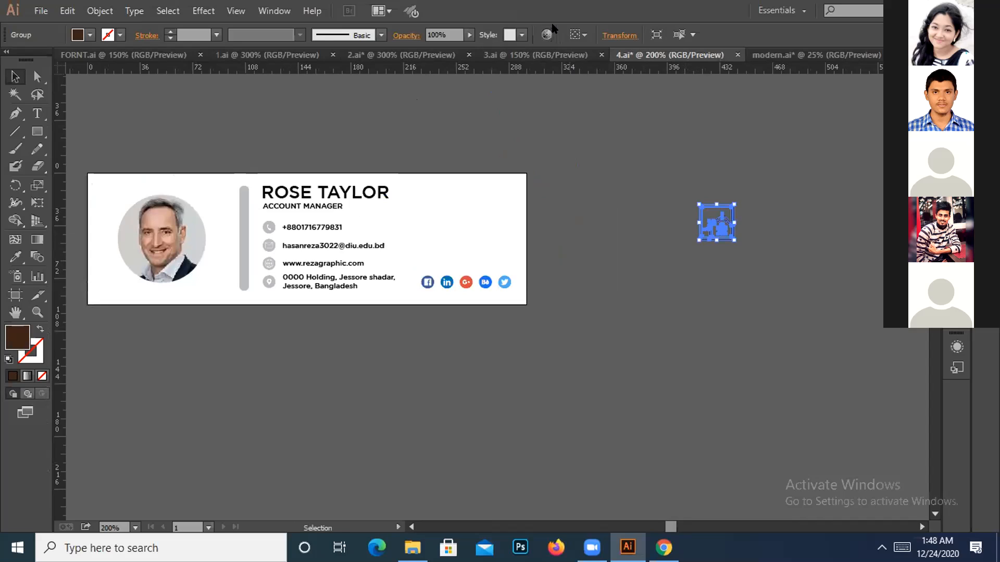
# Move the house icon onto the signature, above the row of social media icons.
pyautogui.moveTo(676, 197); pyautogui.dragTo(761, 265)
pyautogui.moveTo(722, 224); pyautogui.dragTo(489, 220)
pyautogui.click(574, 227)
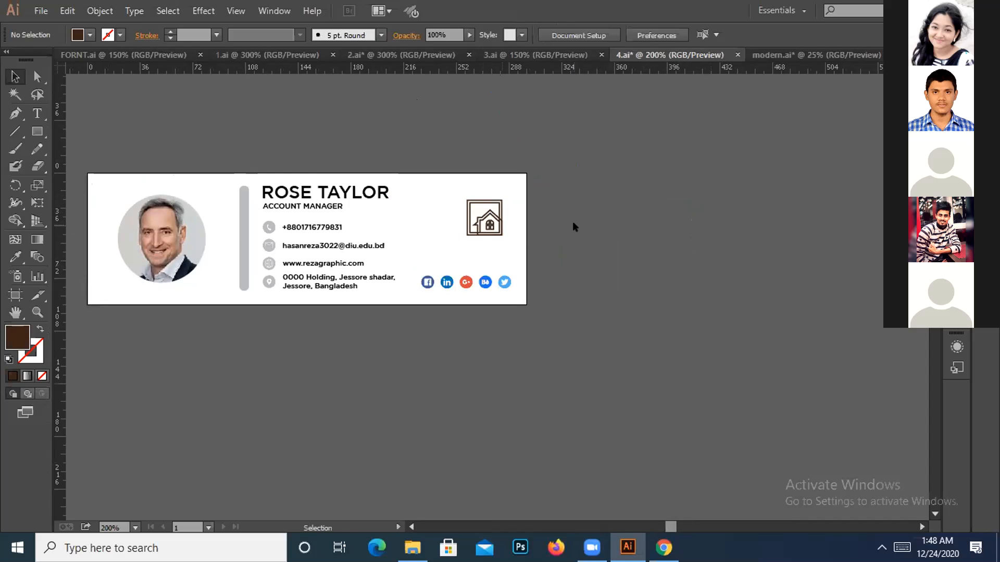
# Scale the house icon down slightly and shift it toward the contact details, above the middle social icons.
pyautogui.hotkey('ctrl', '+')
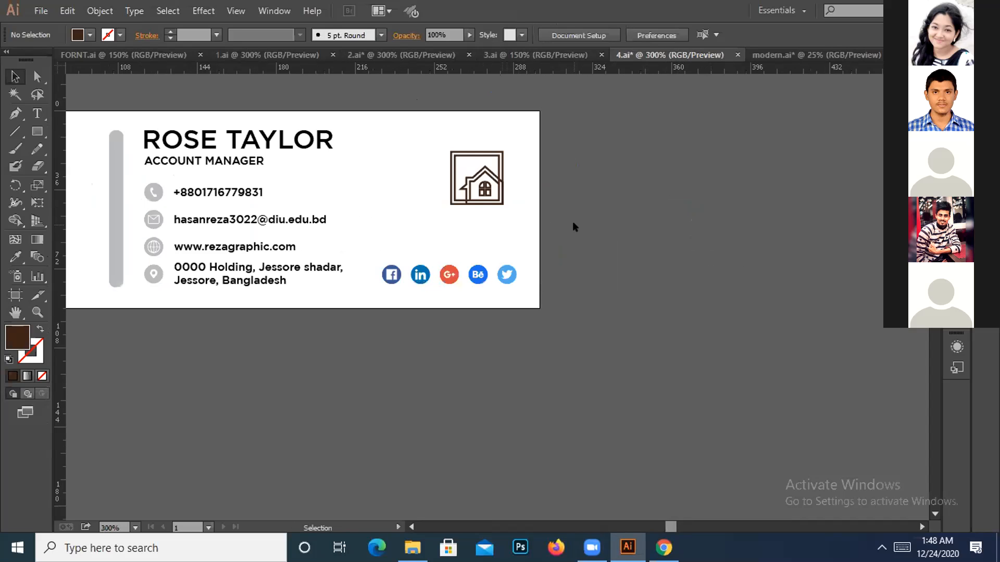
pyautogui.click(465, 160)
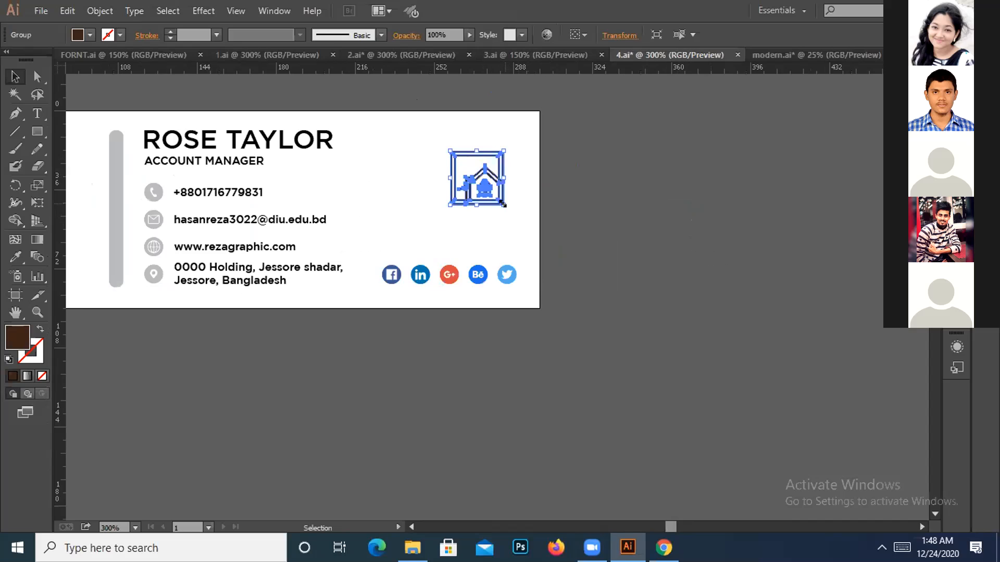
pyautogui.moveTo(504, 204); pyautogui.dragTo(436, 180)
pyautogui.click(559, 192)
pyautogui.click(603, 149)
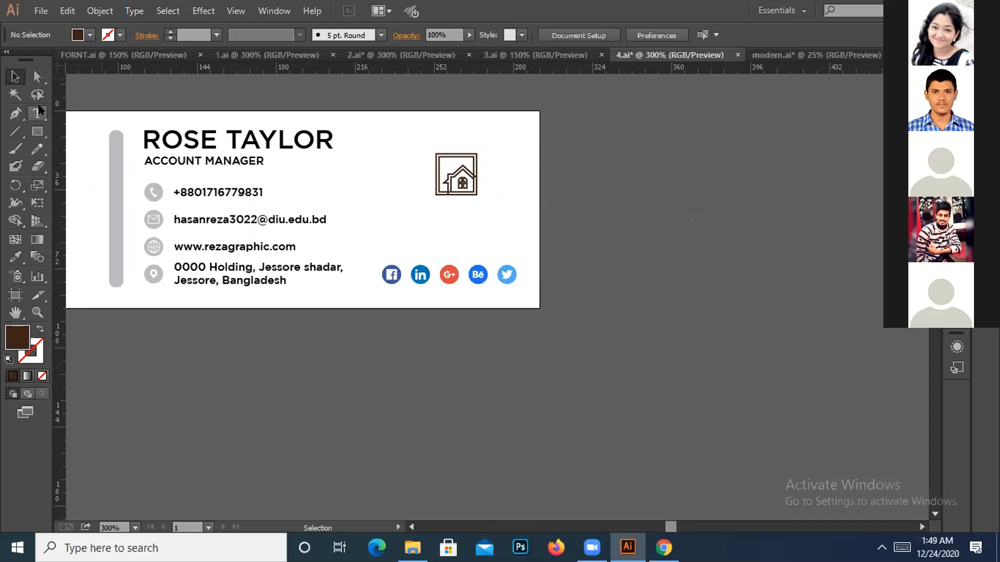
# Add the text YOUR DESIGN and place it directly beneath the house icon.
pyautogui.click(38, 111)
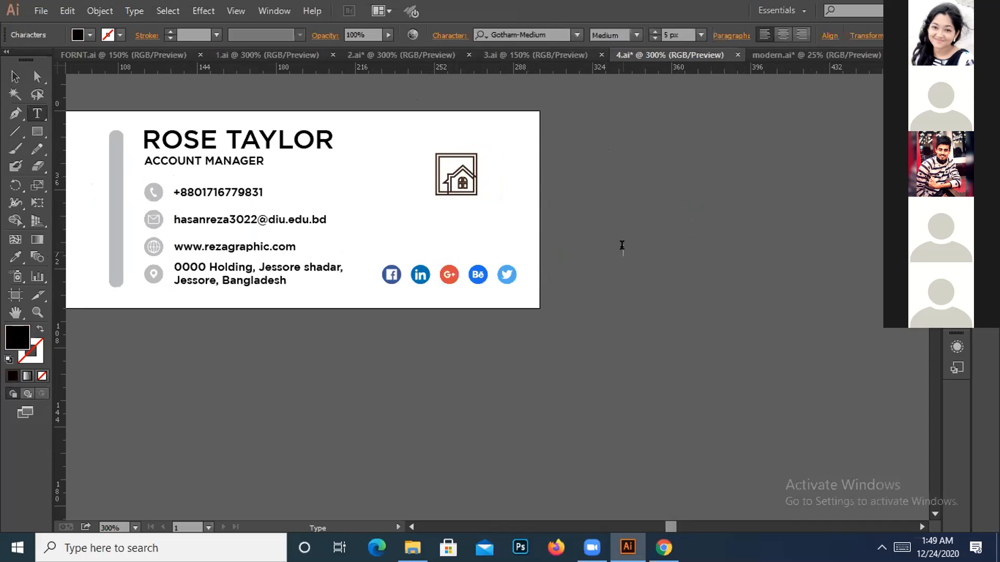
pyautogui.click(622, 245)
pyautogui.write('YOUR DESIGN')
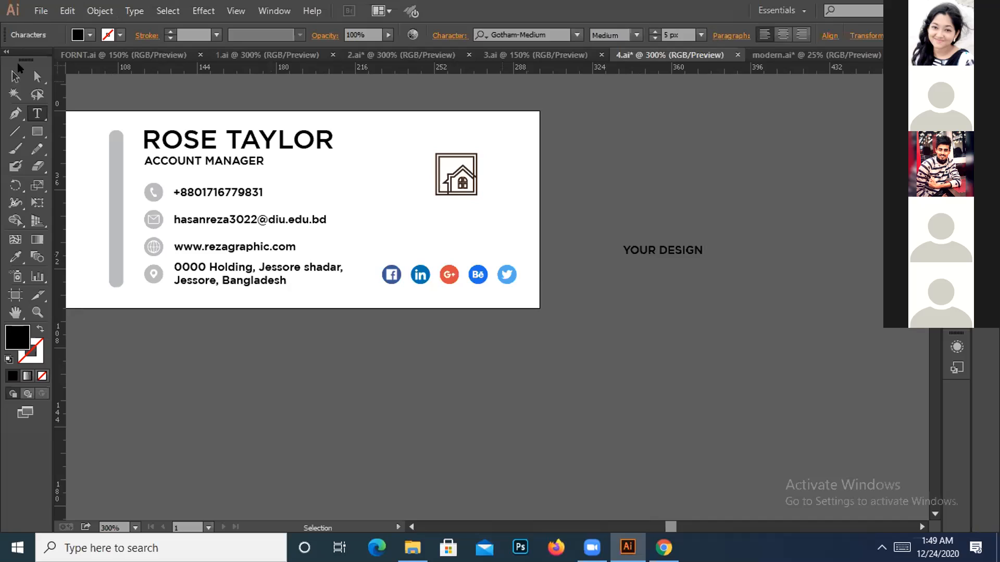
pyautogui.press('Escape')
pyautogui.moveTo(671, 252); pyautogui.dragTo(463, 216)
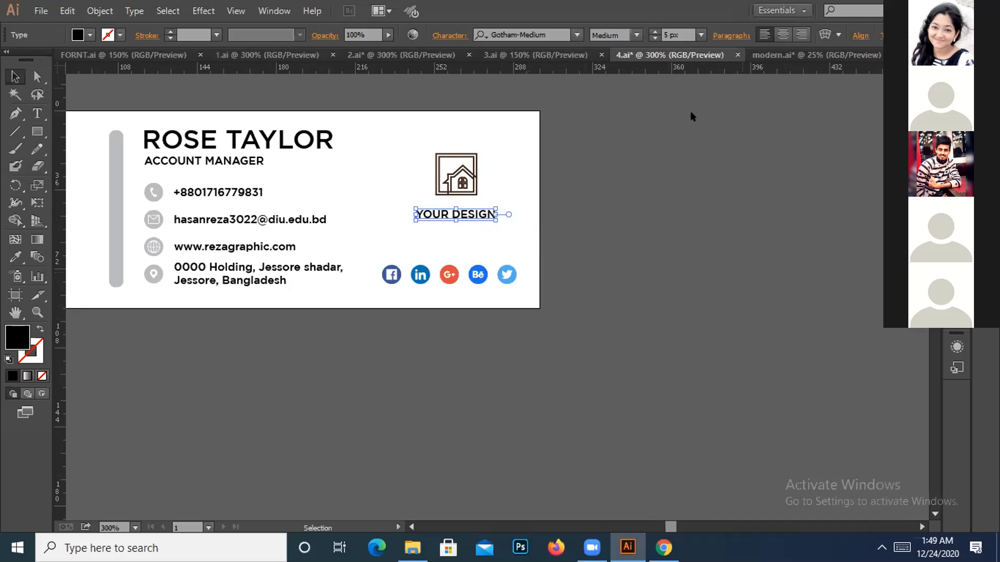
# Set the YOUR DESIGN text's font size to 7 px.
pyautogui.click(675, 35)
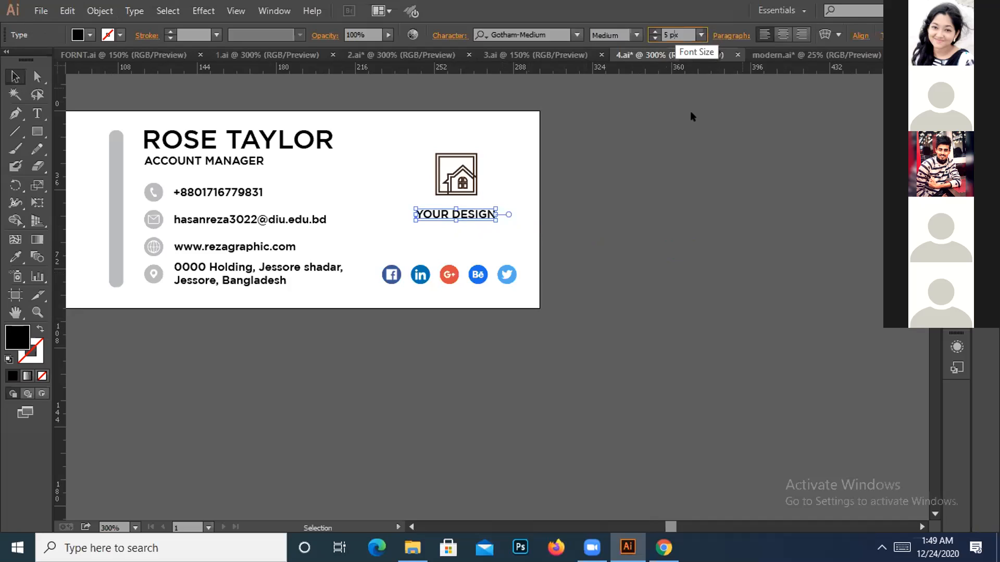
pyautogui.press('Up')
pyautogui.press('Up')
pyautogui.click(660, 135)
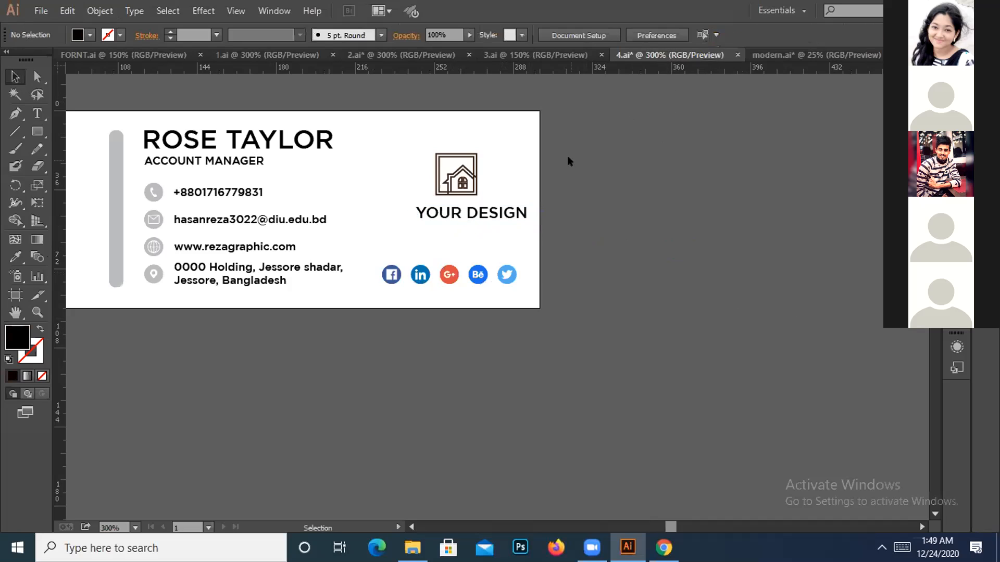
pyautogui.click(506, 207)
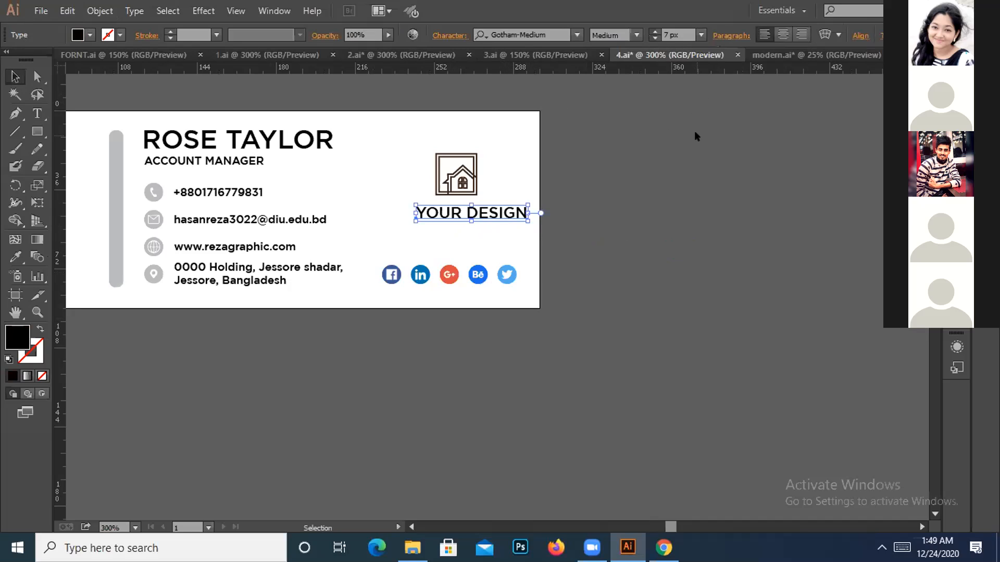
pyautogui.click(661, 125)
pyautogui.click(497, 206)
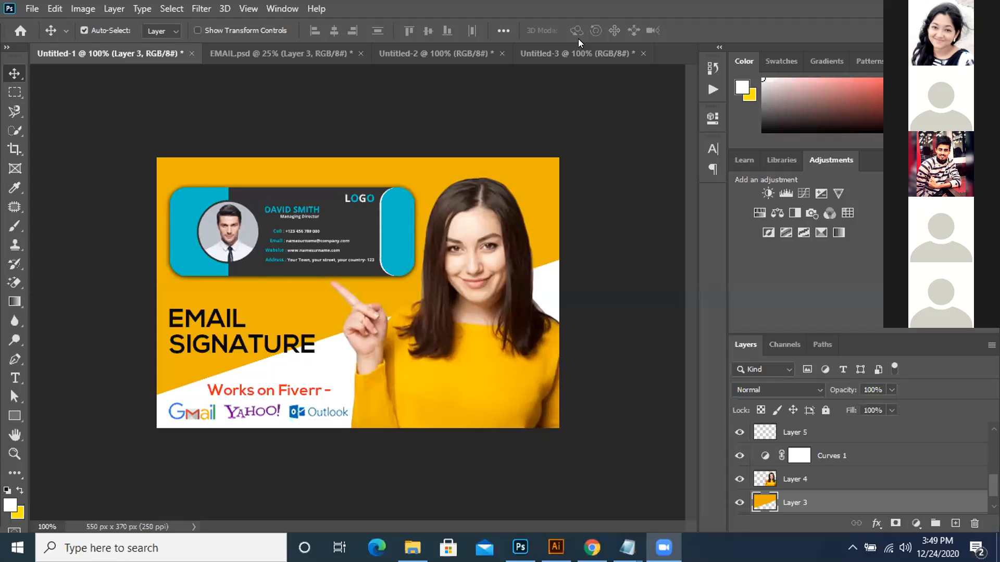
# Review the email signature designs in Photoshop's Untitled-2 and Untitled-3 documents and return to Untitled-1.
pyautogui.click(438, 53)
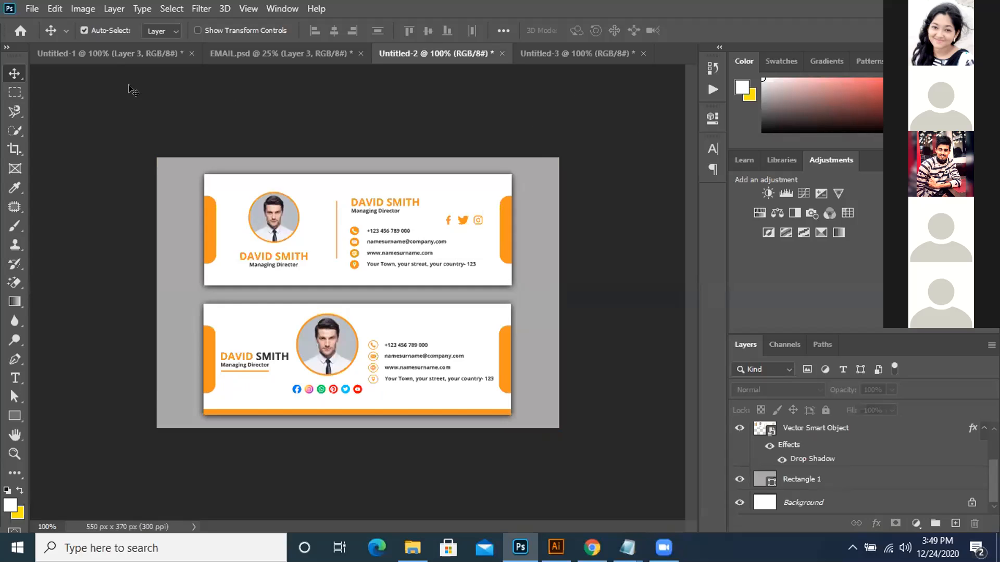
pyautogui.click(567, 58)
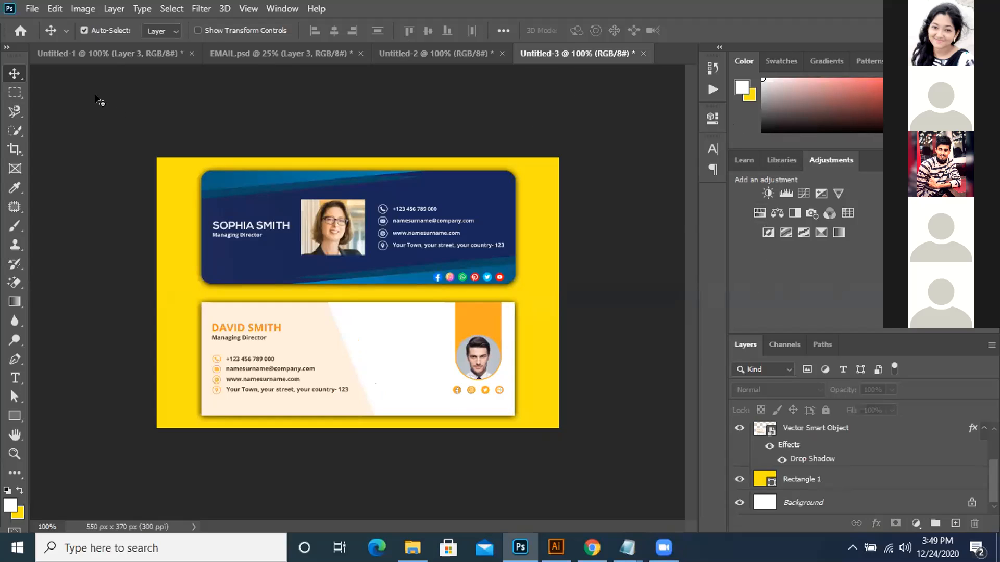
pyautogui.click(100, 57)
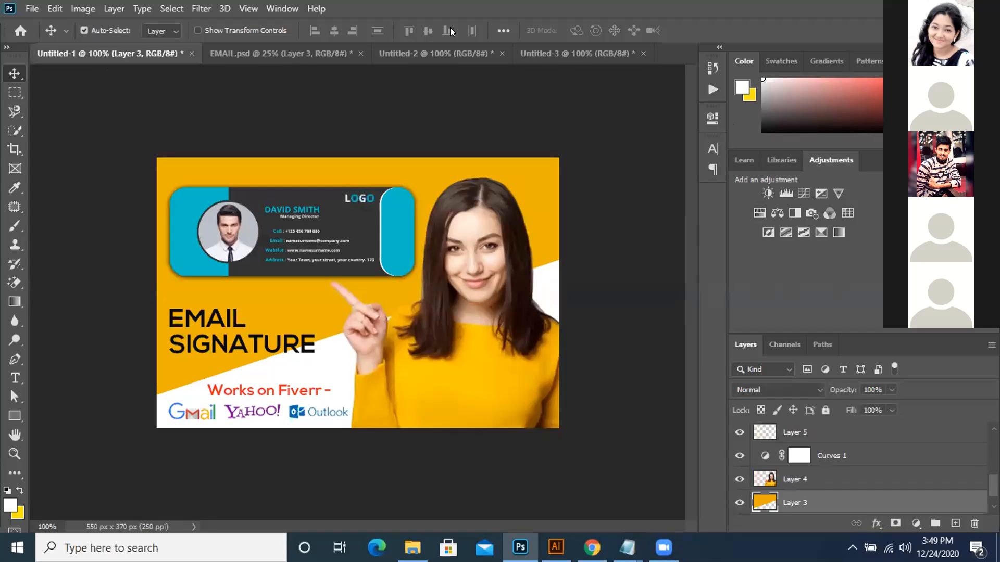
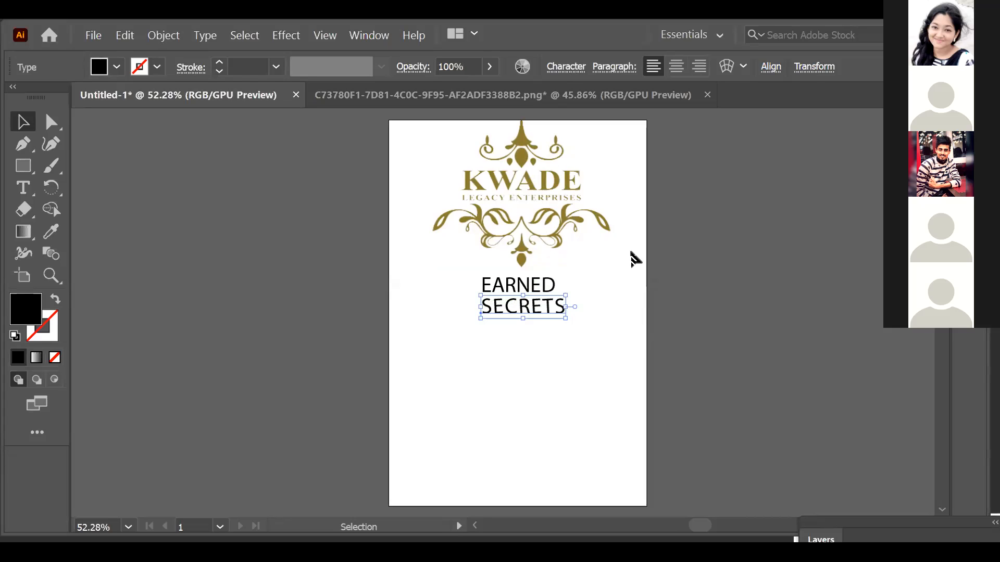
# In Illustrator's Untitled-1 document, increase the tracking of the SECRETS text to 11.
pyautogui.hotkey('ctrl', 'shift', 'a')
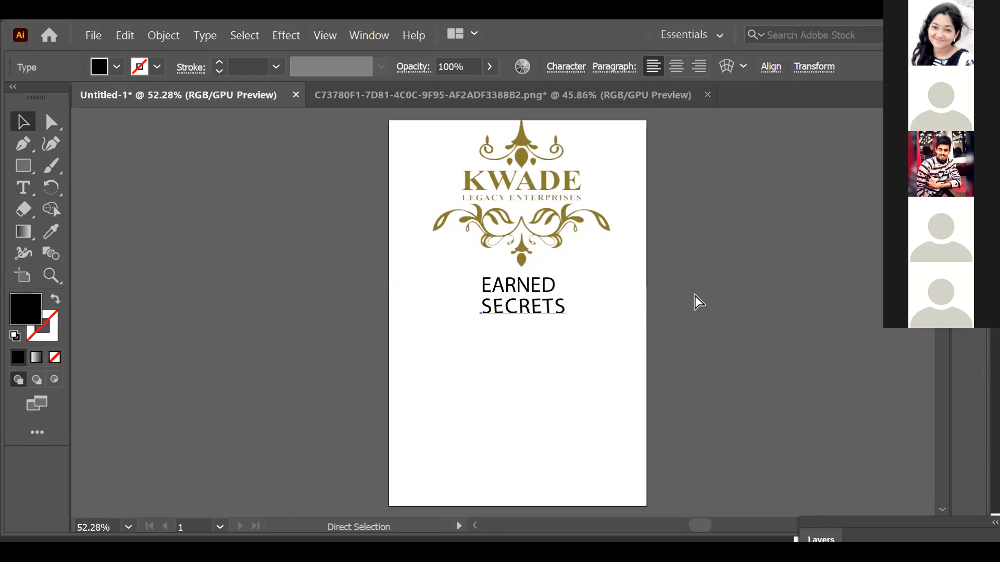
pyautogui.hotkey('ctrl', 't')
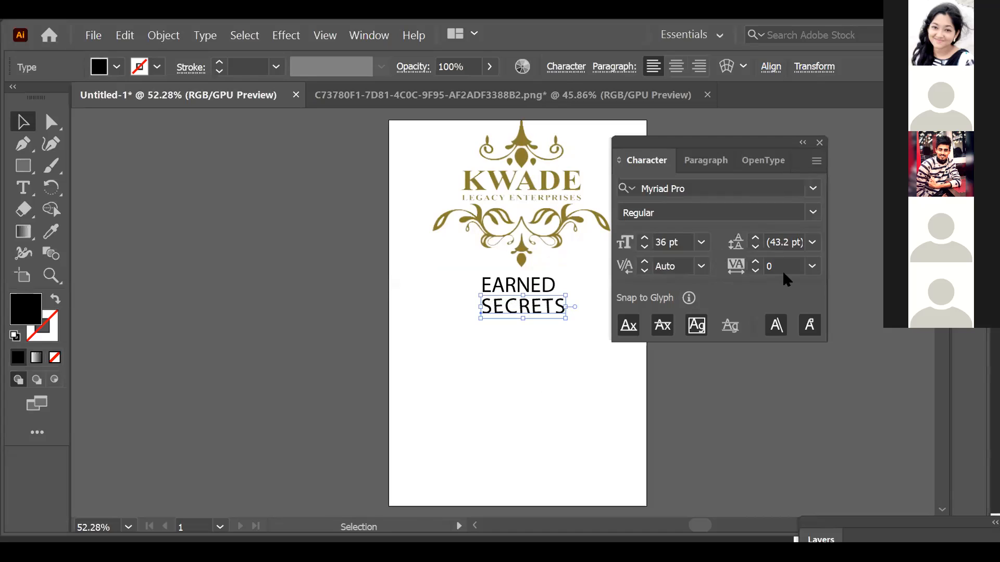
pyautogui.click(756, 262)
pyautogui.click(756, 261)
pyautogui.click(757, 260)
pyautogui.click(756, 260)
pyautogui.click(756, 261)
pyautogui.click(756, 260)
pyautogui.click(756, 260)
pyautogui.click(756, 261)
pyautogui.click(756, 261)
pyautogui.click(756, 260)
pyautogui.click(755, 260)
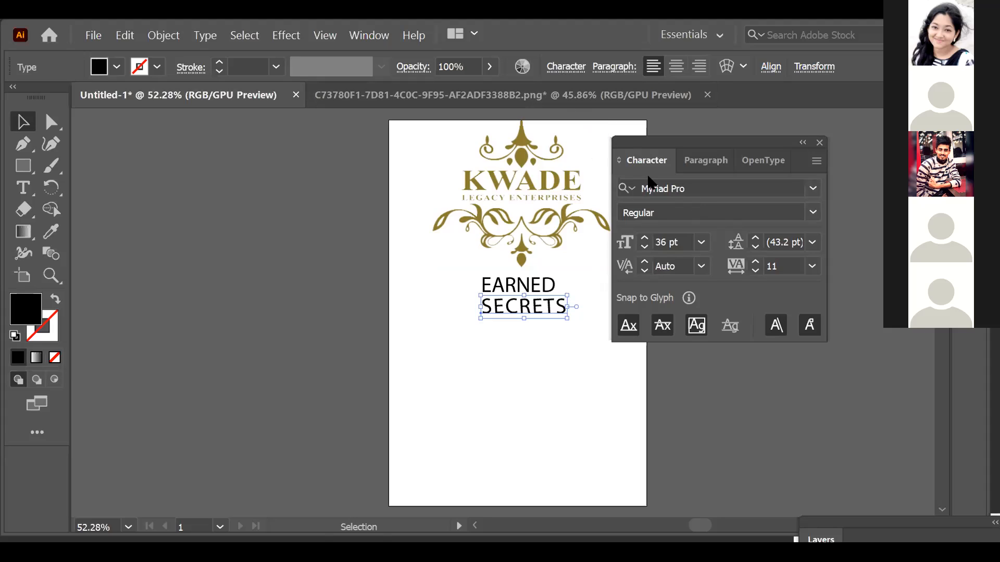
pyautogui.click(819, 143)
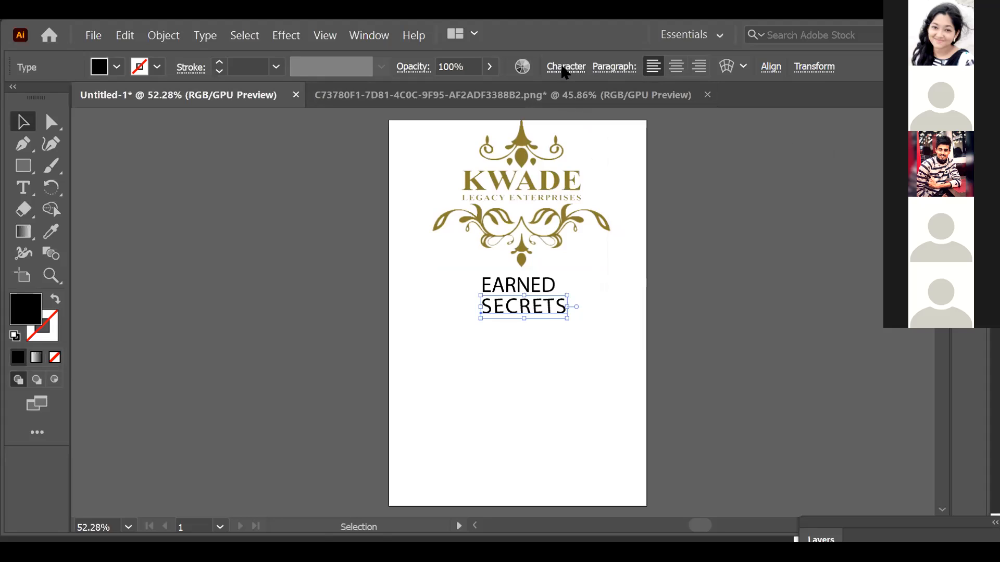
# Lower the tracking of the SECRETS text to 3 and raise it slightly again.
pyautogui.click(563, 68)
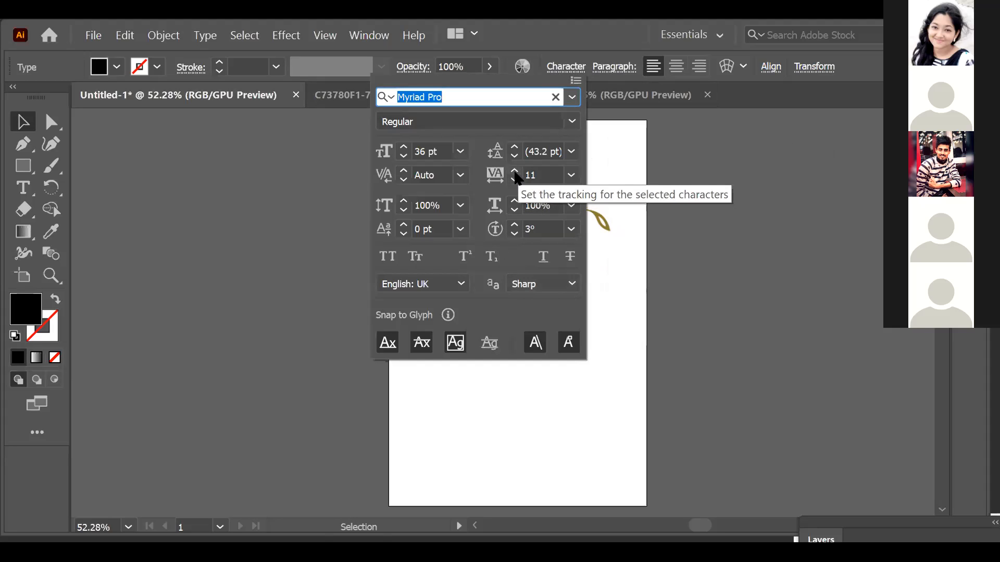
pyautogui.click(515, 180)
pyautogui.click(516, 180)
pyautogui.click(516, 179)
pyautogui.click(515, 180)
pyautogui.click(516, 180)
pyautogui.click(515, 180)
pyautogui.click(516, 180)
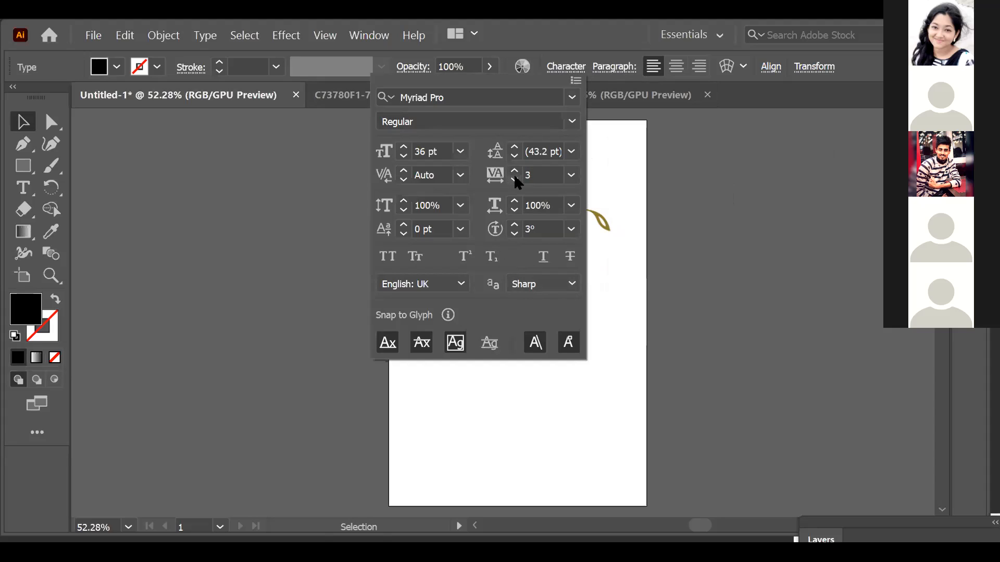
pyautogui.click(515, 171)
pyautogui.click(718, 214)
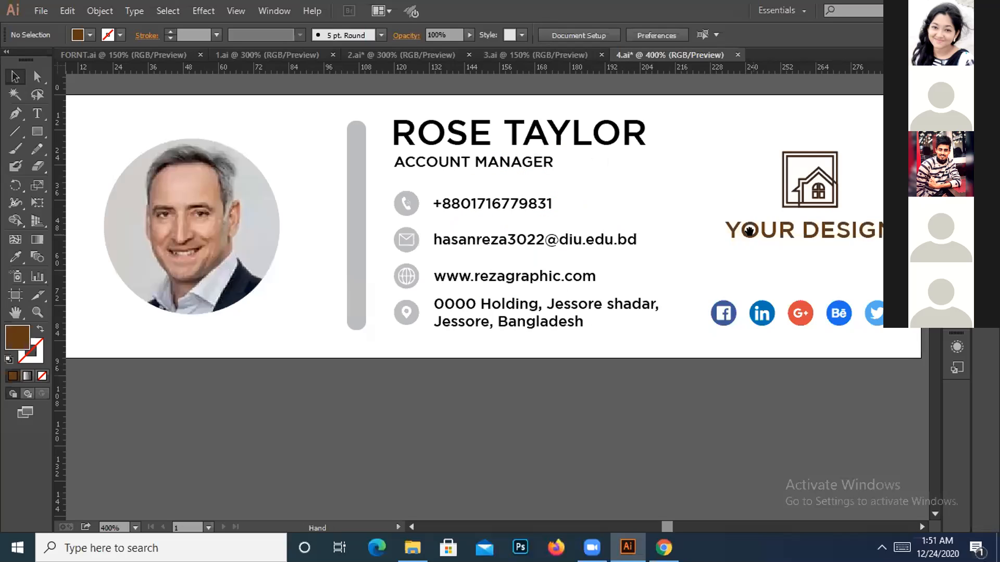
# Recolor the YOUR DESIGN text in 4.ai with the dark brown sampled from the house icon.
pyautogui.moveTo(749, 230); pyautogui.dragTo(712, 255)
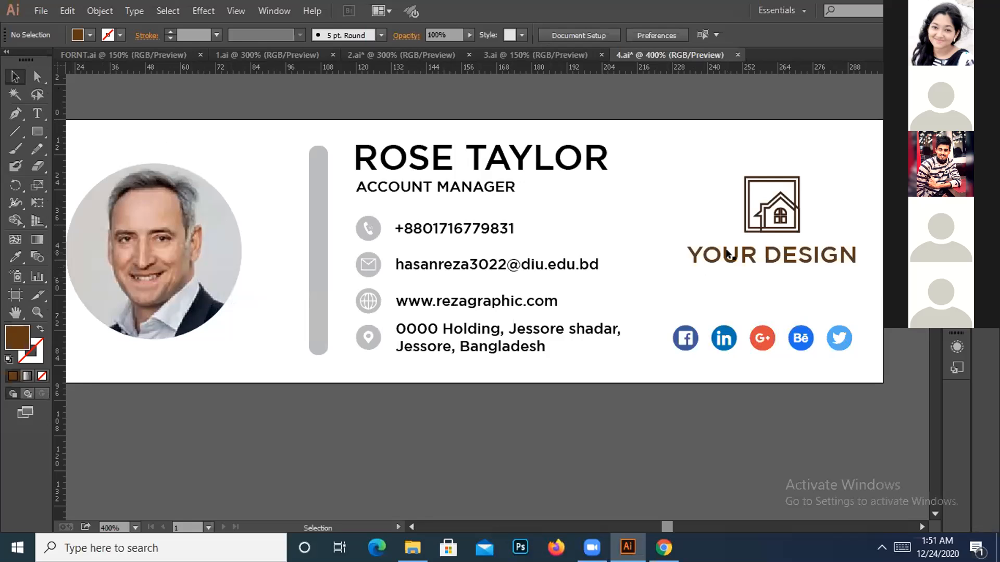
pyautogui.click(765, 261)
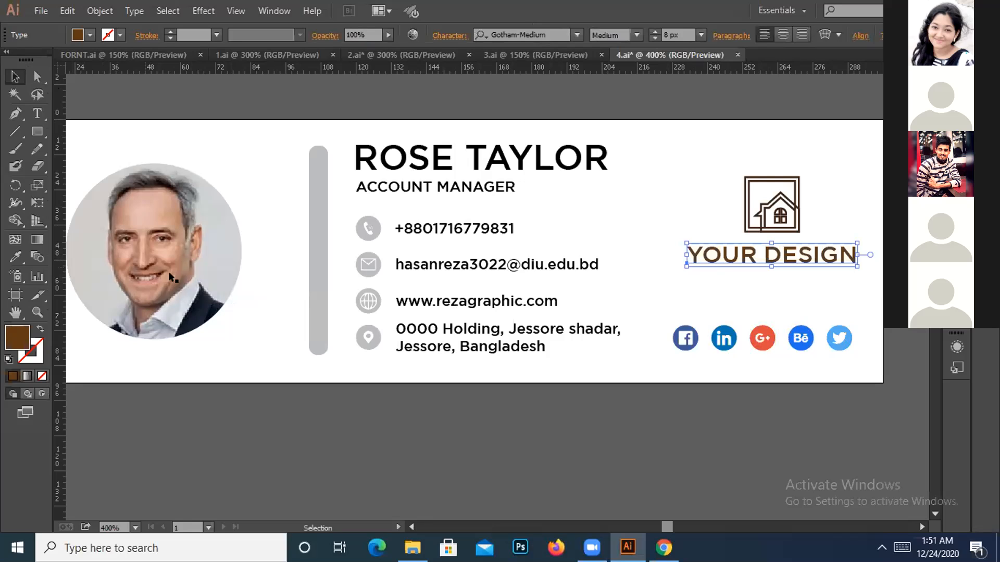
pyautogui.click(18, 257)
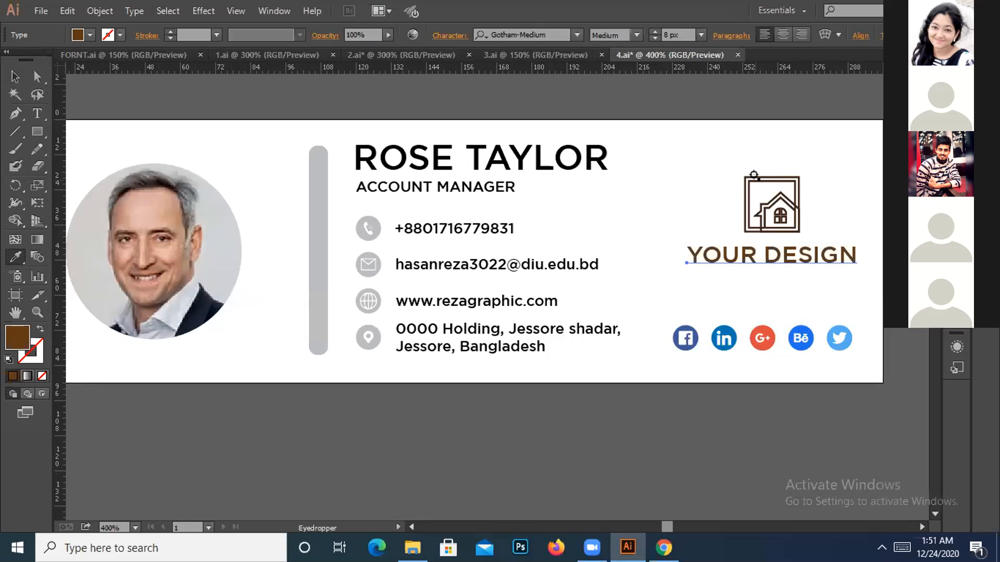
pyautogui.click(754, 174)
pyautogui.press('v')
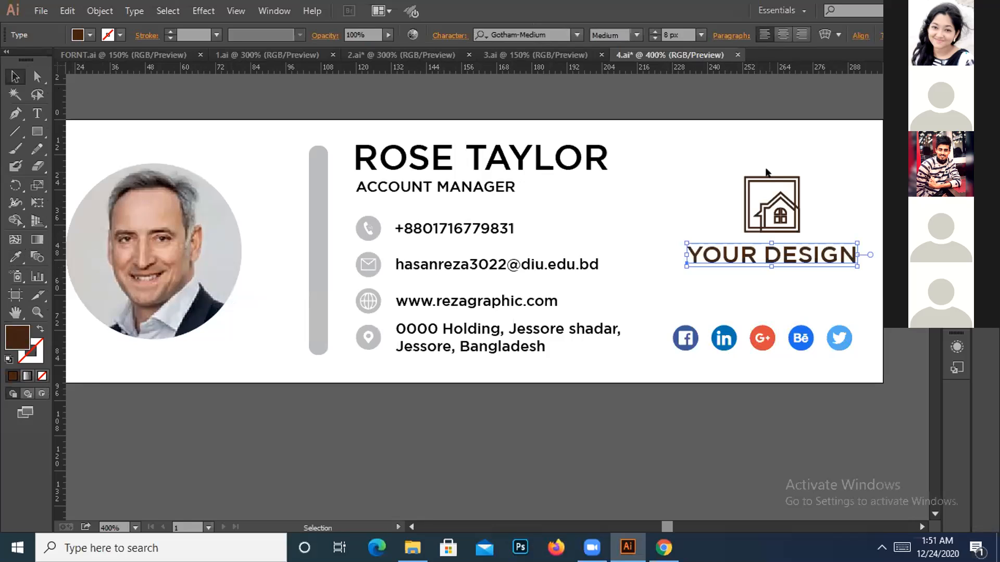
# Move the house icon and YOUR DESIGN text up, checking the top alignment with a temporary horizontal guide at Y 8 px.
pyautogui.click(705, 173)
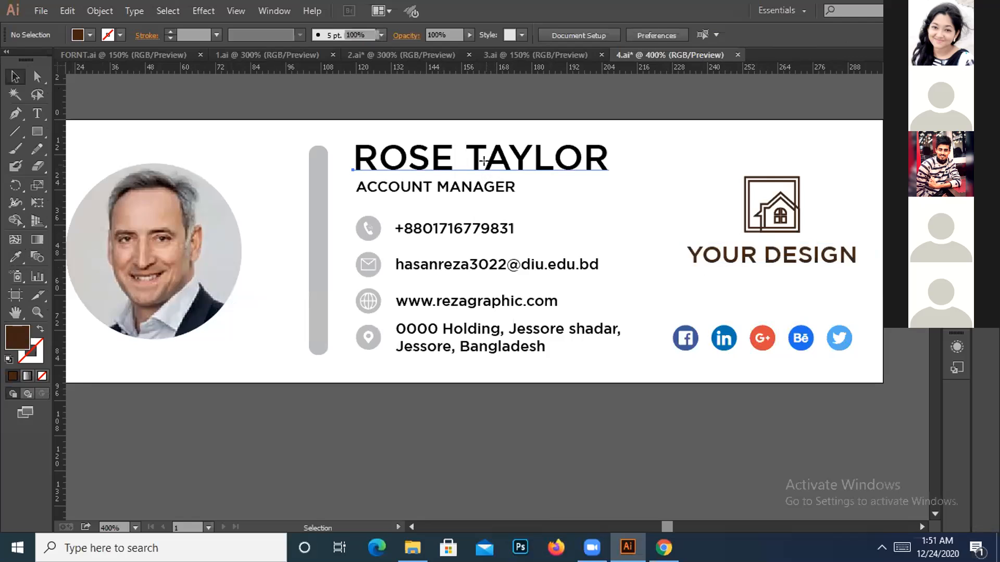
pyautogui.click(500, 164)
pyautogui.click(625, 228)
pyautogui.hotkey('ctrl', '-')
pyautogui.hotkey('ctrl', '-')
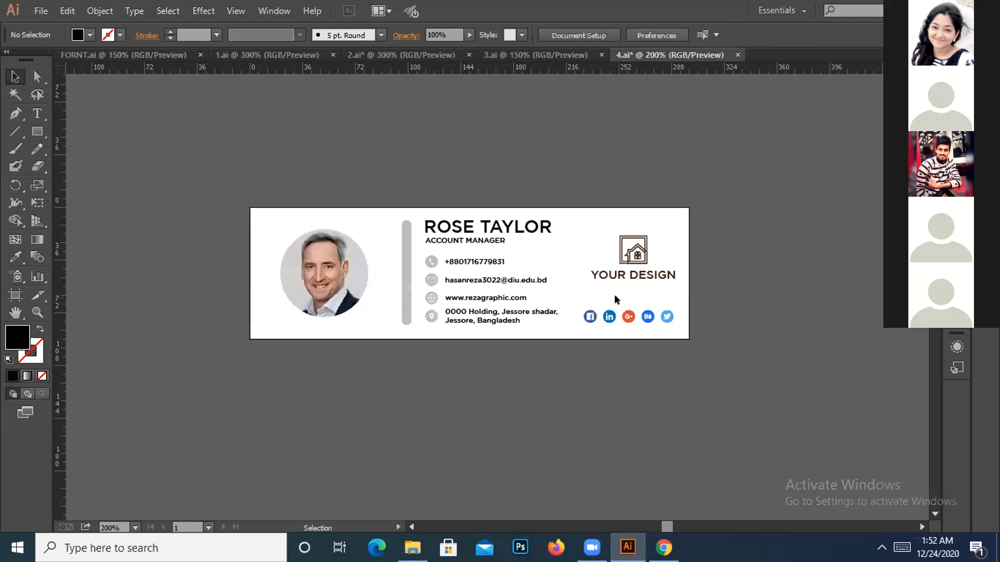
pyautogui.moveTo(604, 228); pyautogui.dragTo(645, 256)
pyautogui.click(695, 218)
pyautogui.moveTo(394, 70); pyautogui.dragTo(461, 219)
pyautogui.hotkey('ctrl', '=')
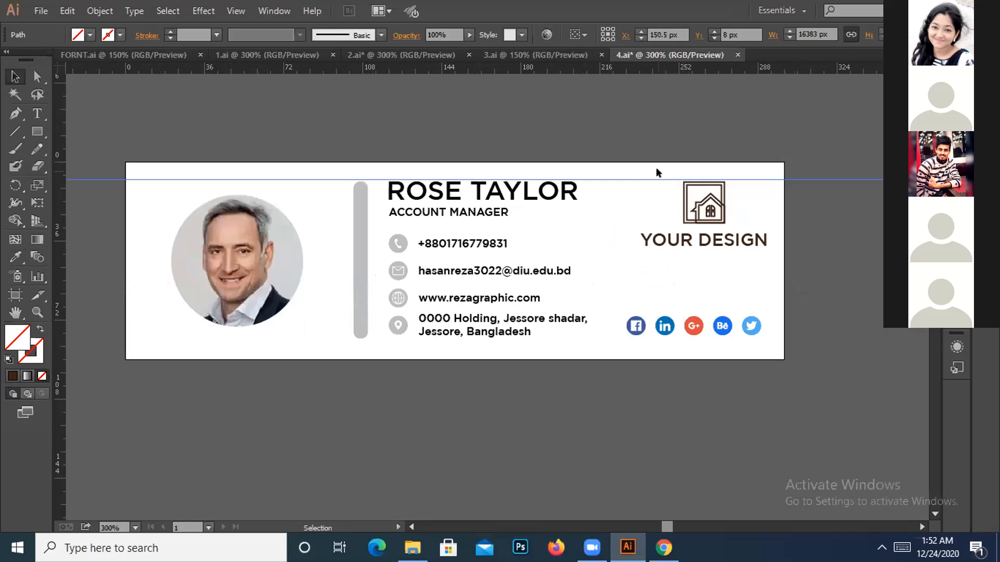
pyautogui.click(846, 169)
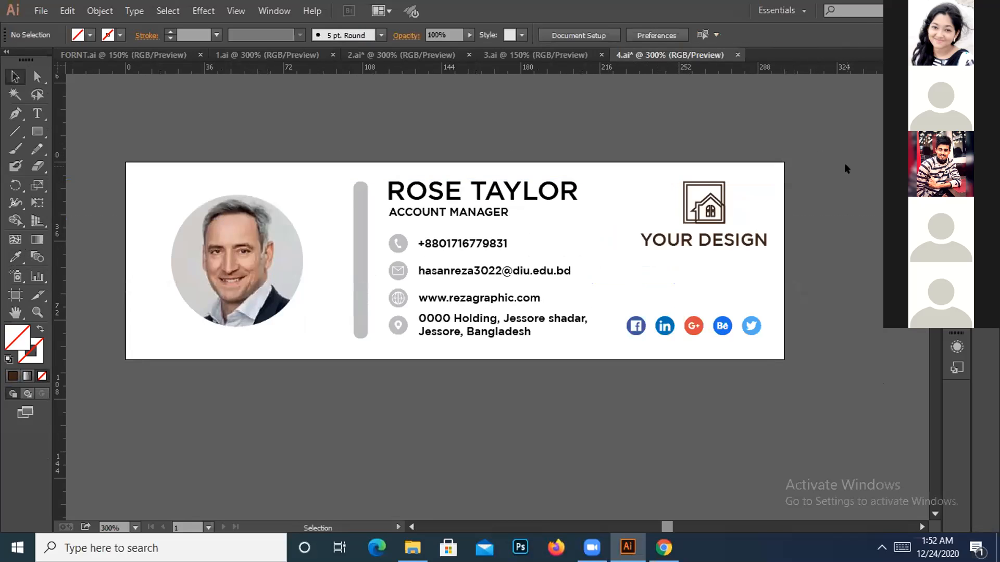
pyautogui.hotkey('ctrl', '-')
pyautogui.hotkey('ctrl', '-')
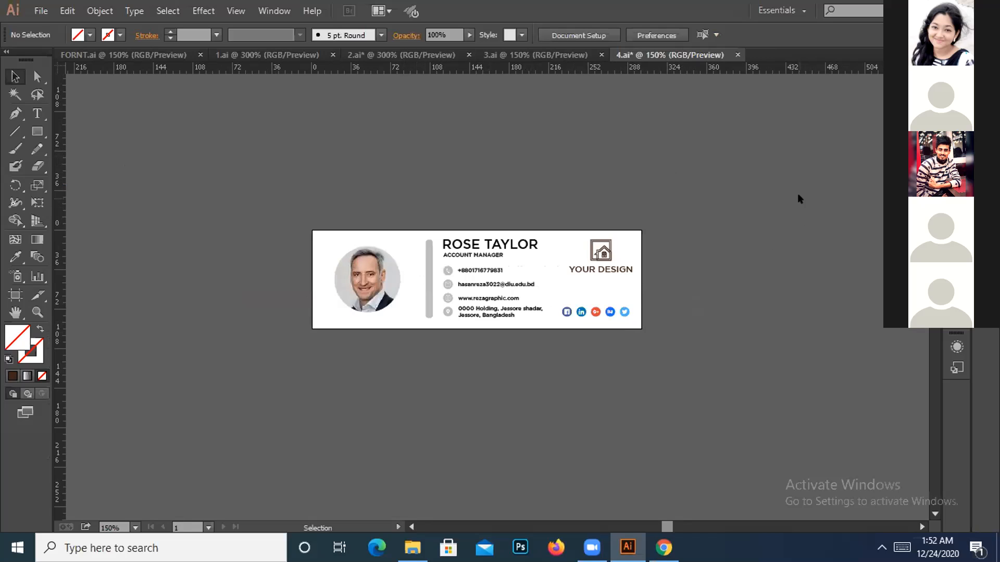
# Create a new 300 × 90 px RGB document, return to 2.ai and deselect its social icons.
pyautogui.click(41, 10)
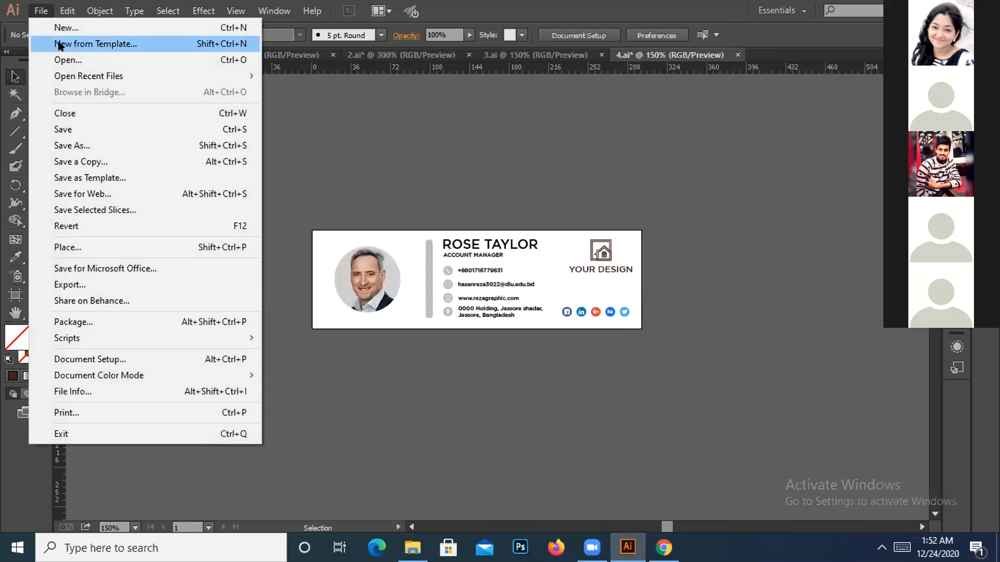
pyautogui.click(62, 28)
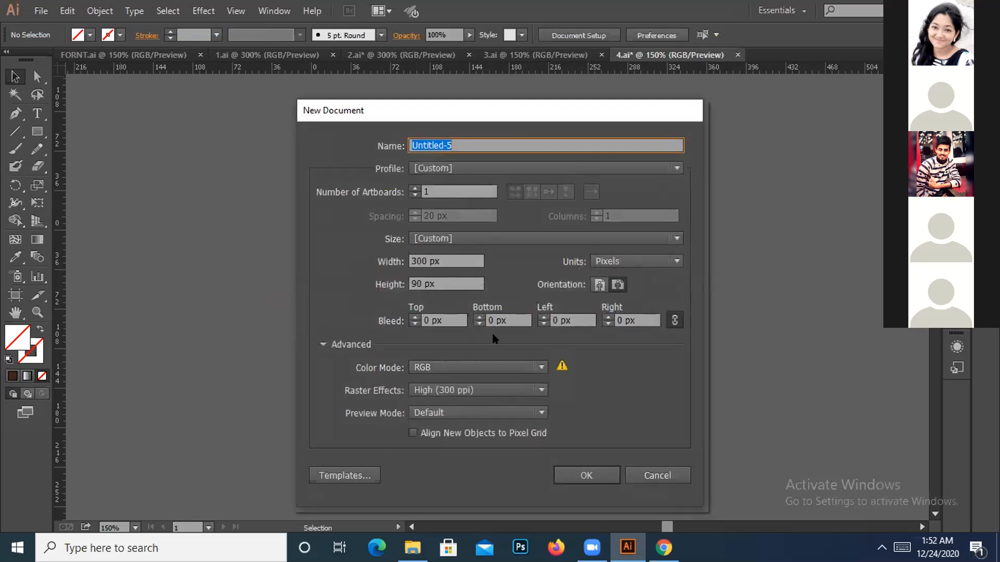
pyautogui.click(573, 475)
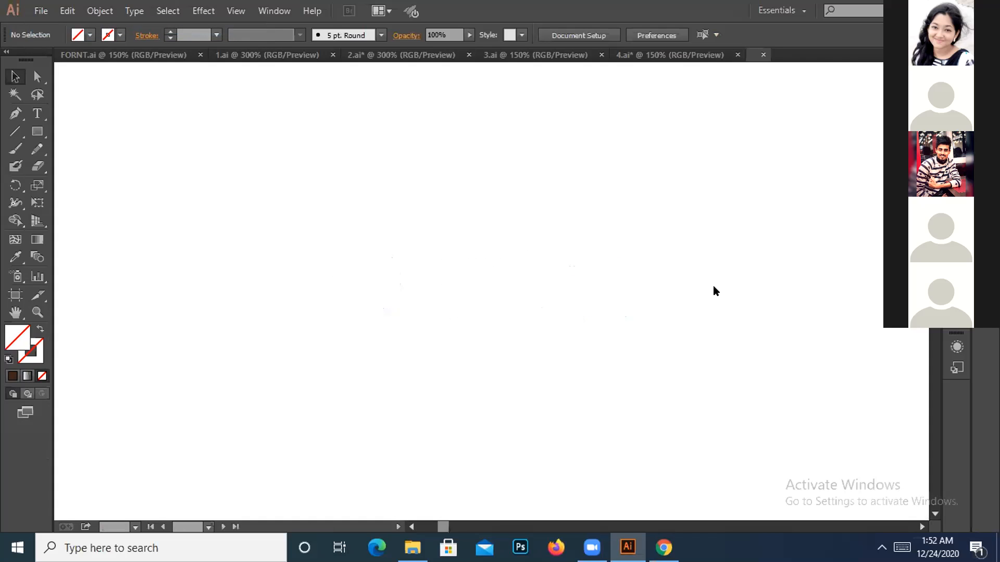
pyautogui.hotkey('ctrl', '-')
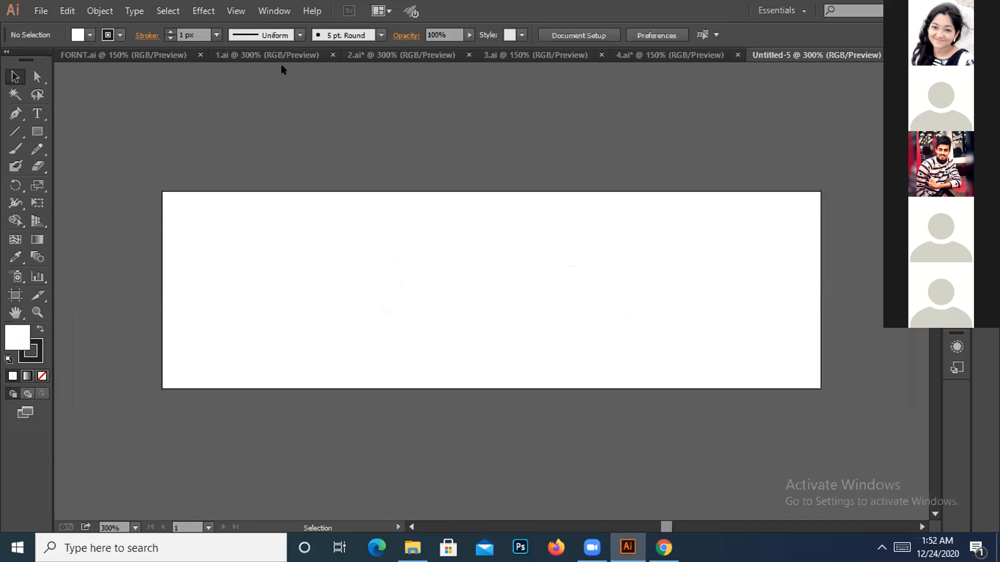
pyautogui.click(375, 55)
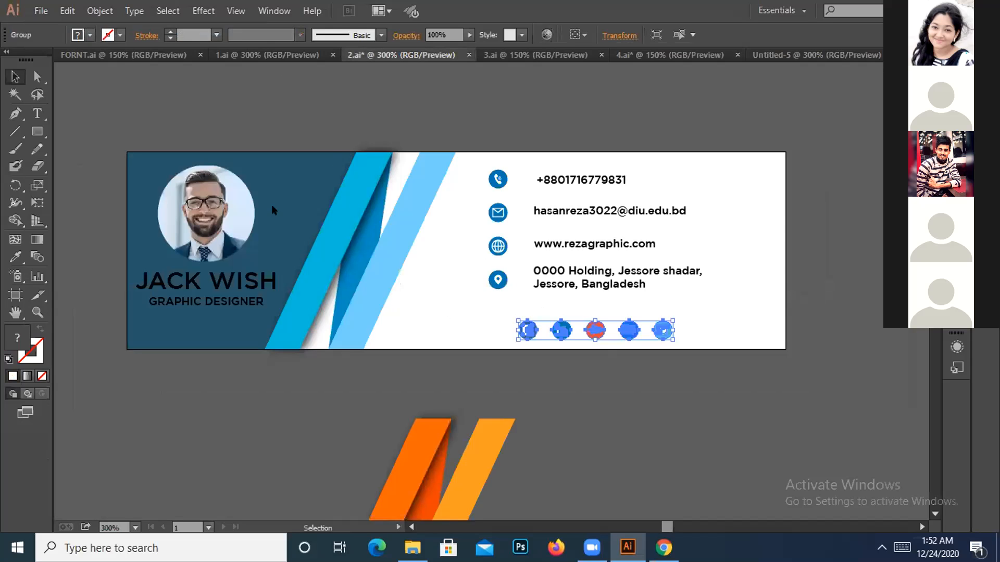
pyautogui.click(616, 391)
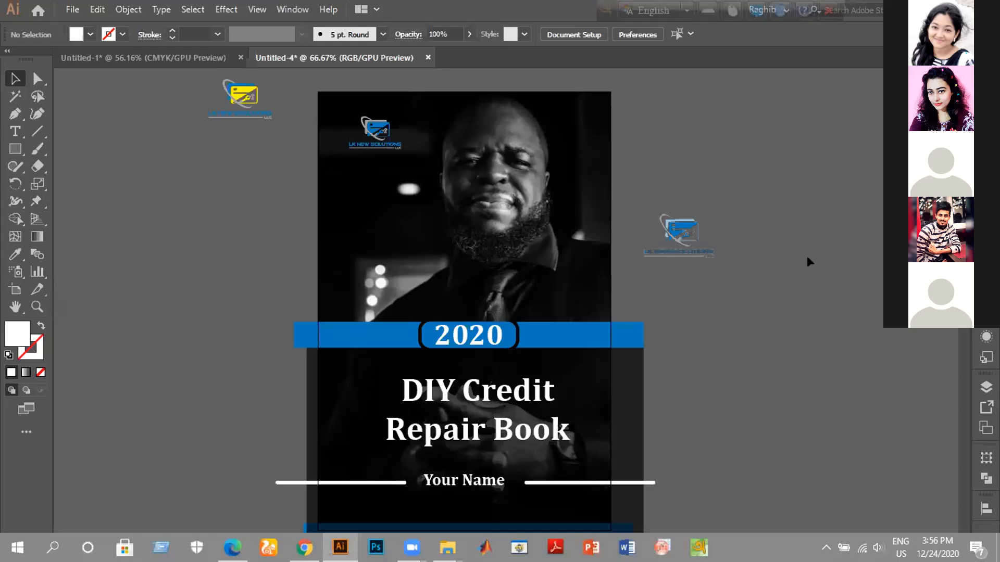
# Review the layout of the DIY Credit Repair Book cover in the Untitled-4 document.
pyautogui.scroll(-1, 693, 357)
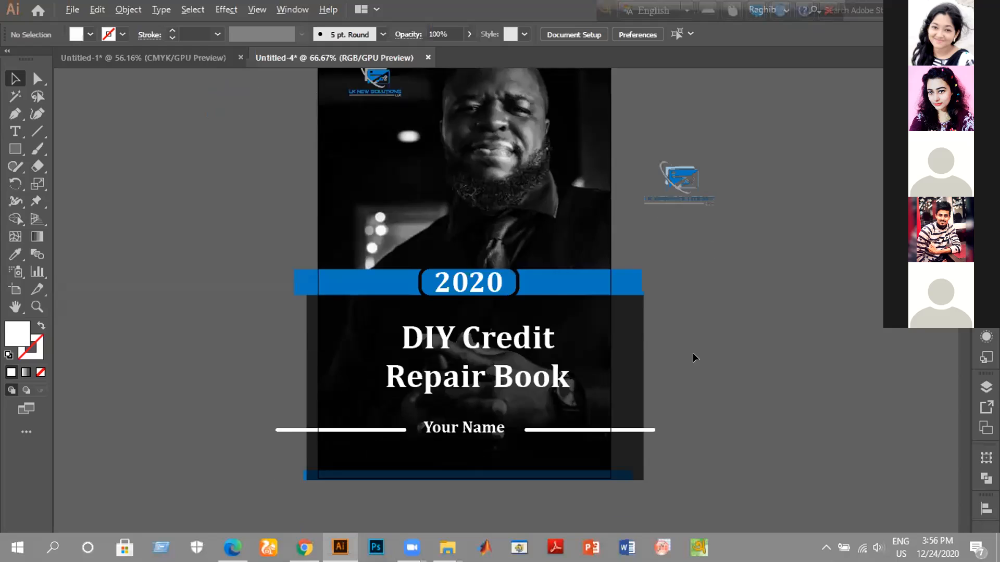
pyautogui.scroll(-1, 693, 358)
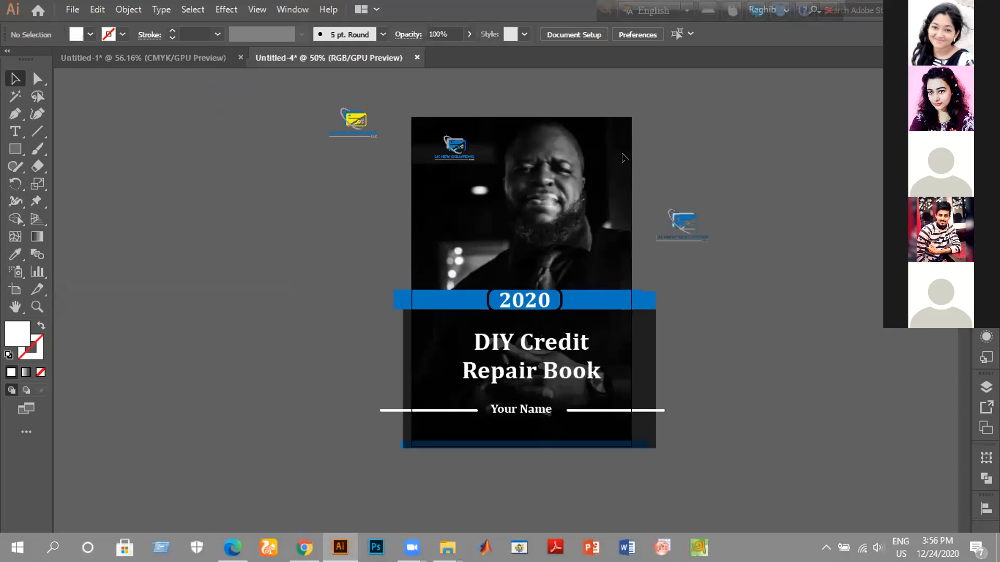
pyautogui.scroll(1, 801, 196)
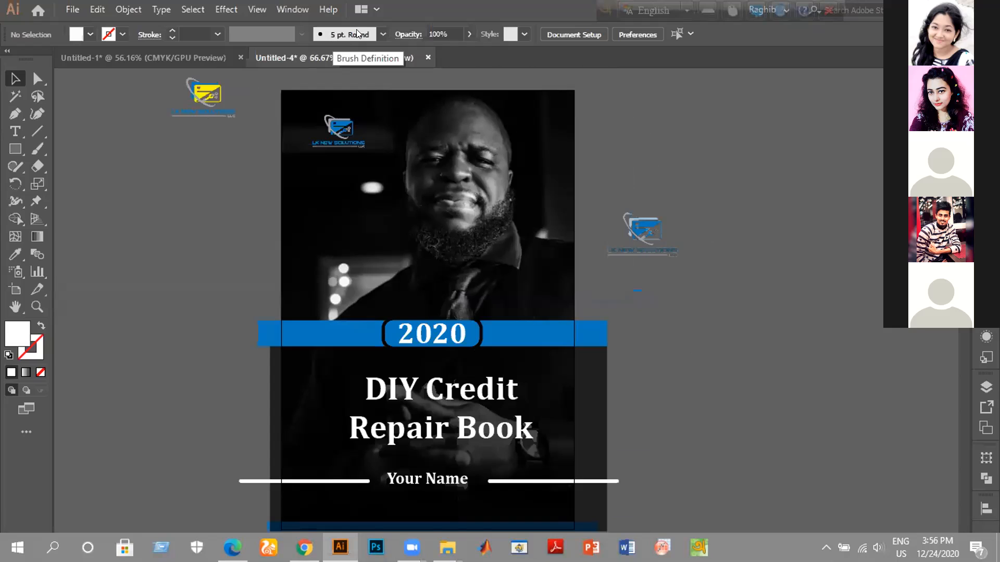
pyautogui.scroll(-1, 212, 126)
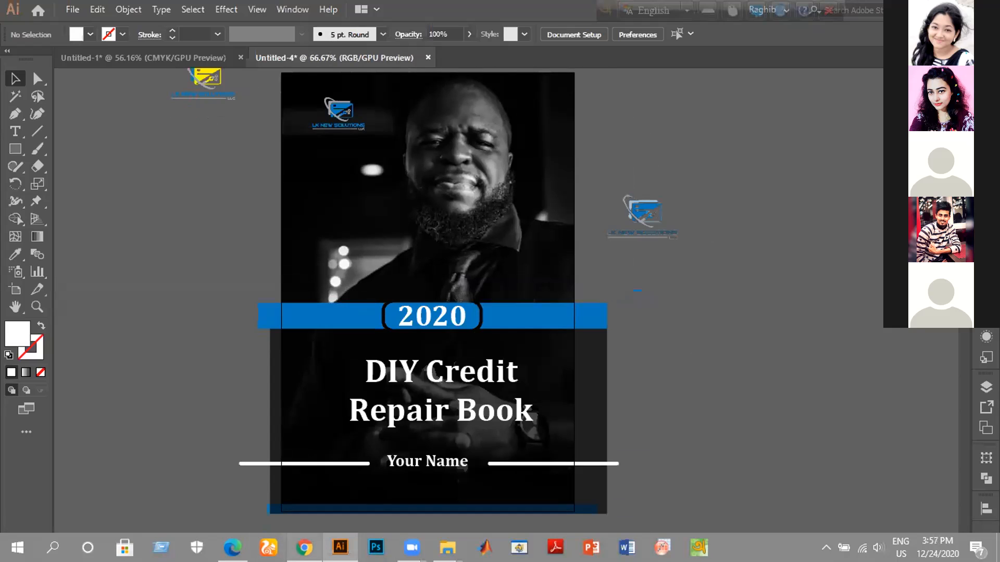
# Switch to Chrome and examine the Freelancer contest brief, its attached files and the 3D cover.png sample.
pyautogui.moveTo(305, 547)
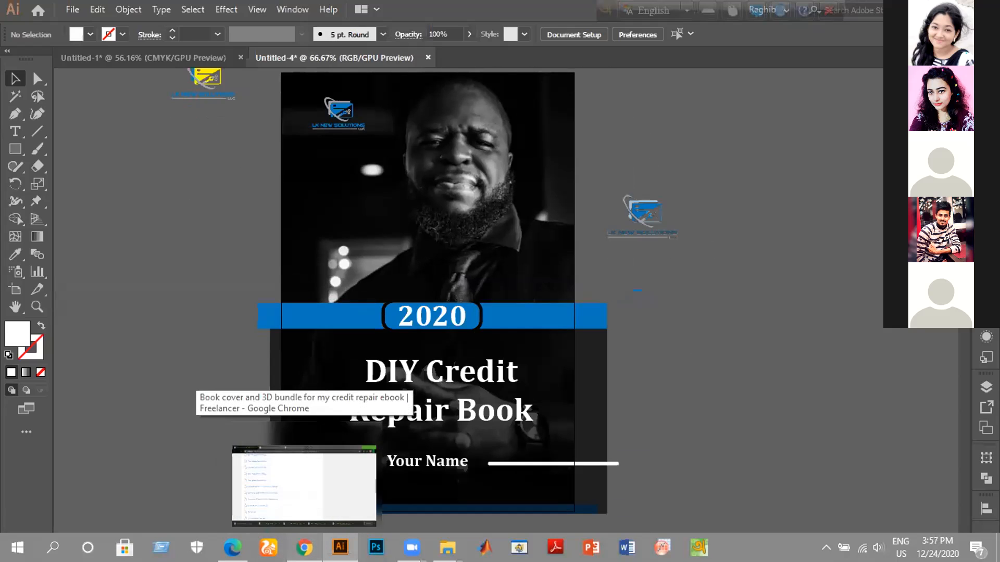
pyautogui.click(253, 433)
pyautogui.scroll(15, 253, 398)
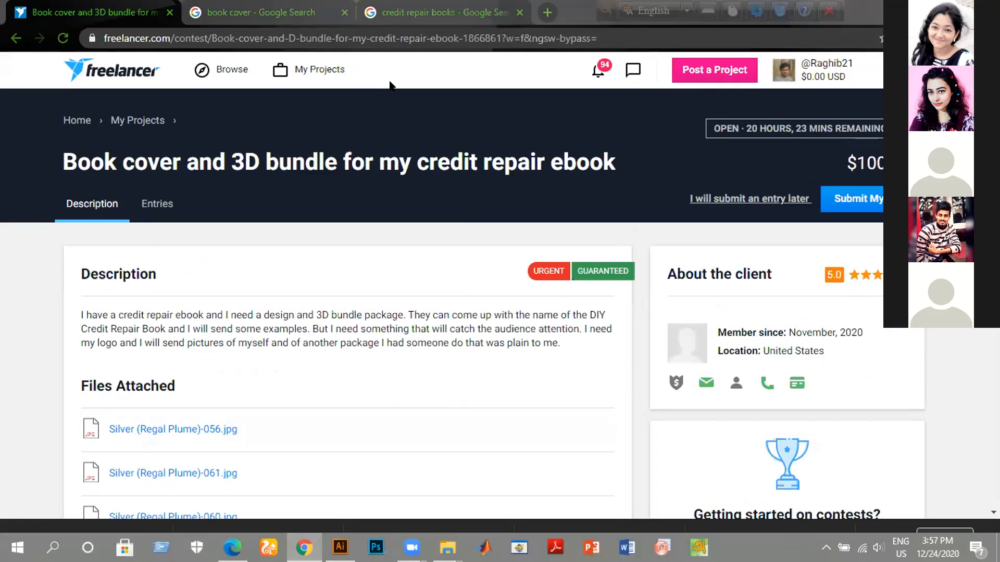
pyautogui.scroll(-3, 221, 326)
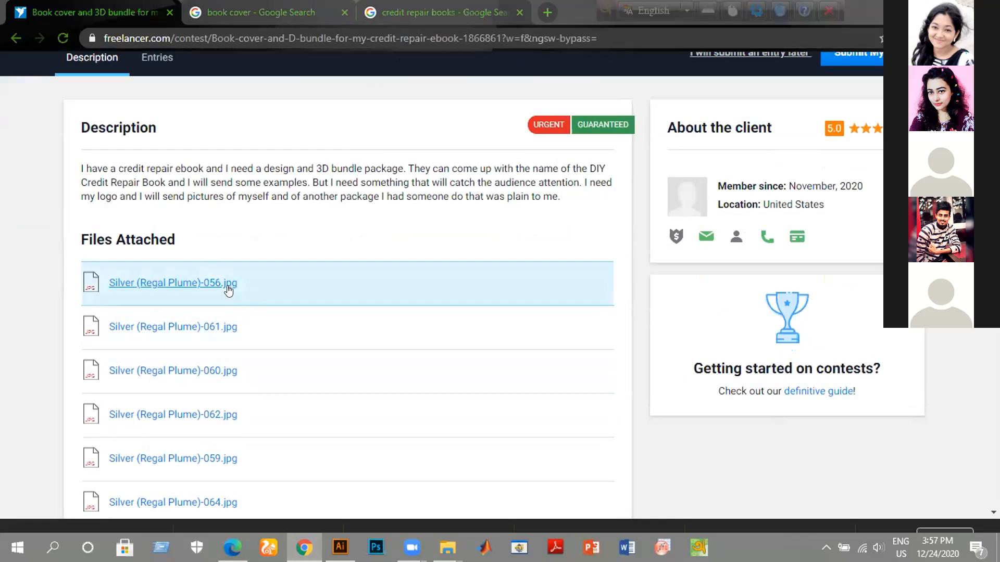
pyautogui.scroll(-9, 216, 359)
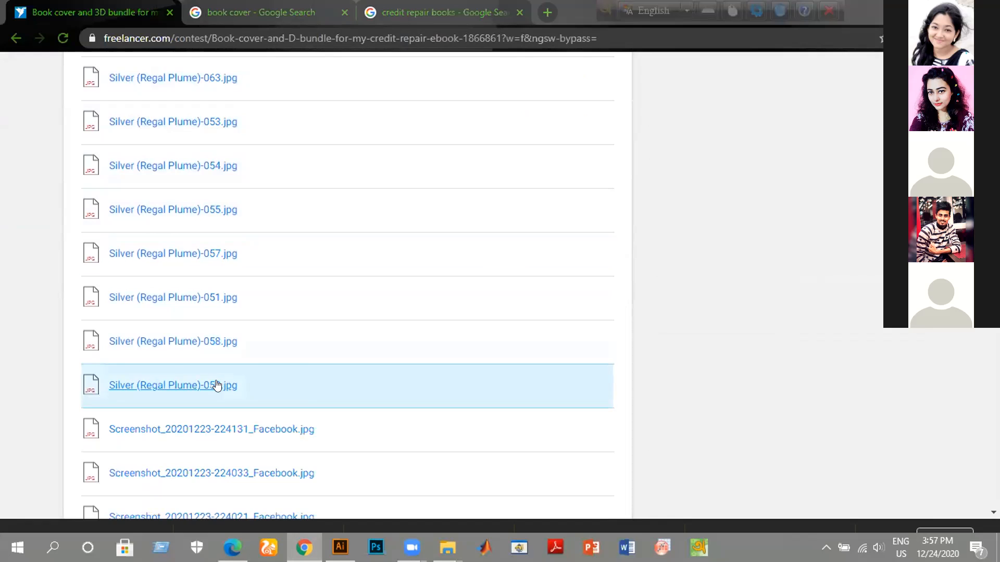
pyautogui.scroll(-7, 216, 373)
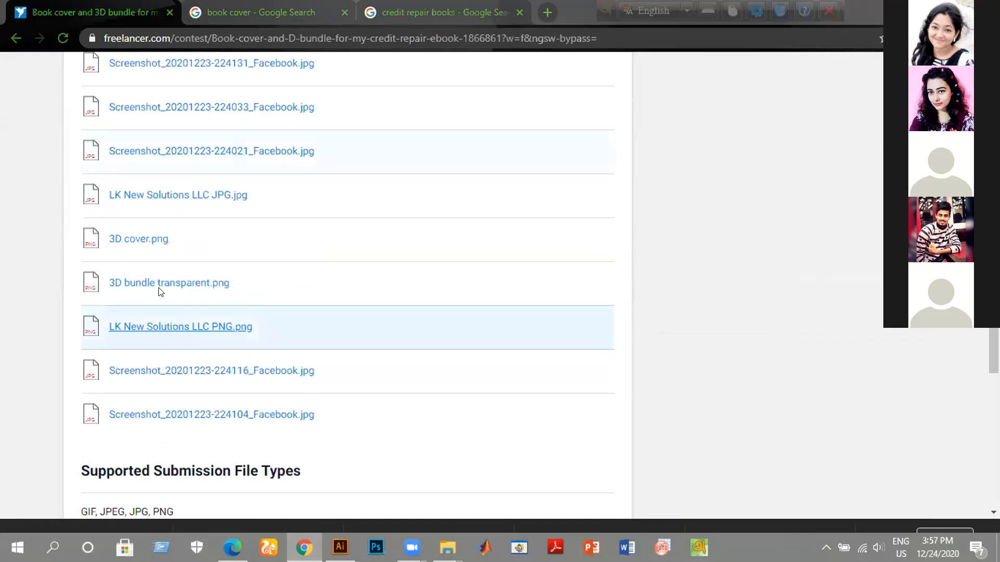
pyautogui.click(138, 243)
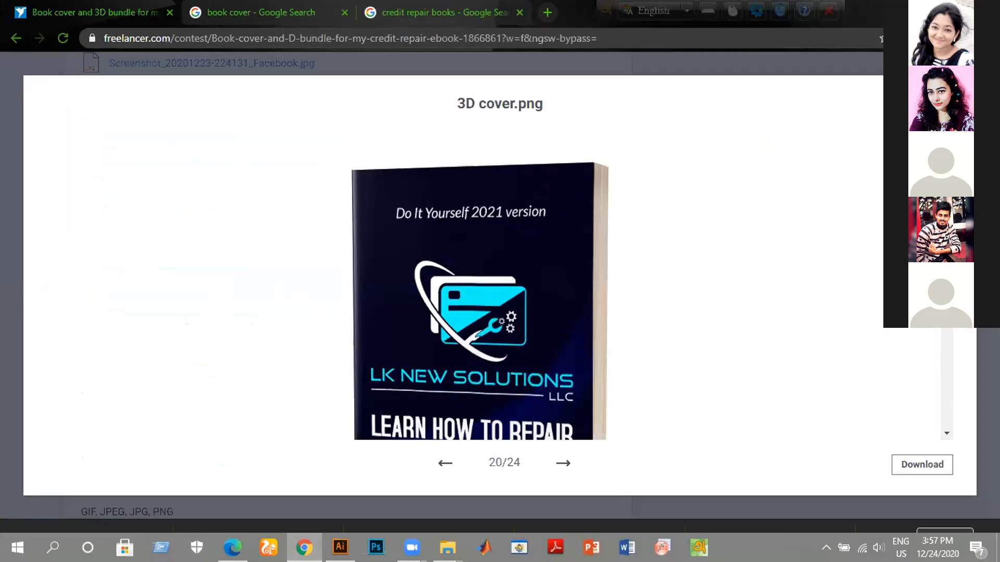
pyautogui.press('Escape')
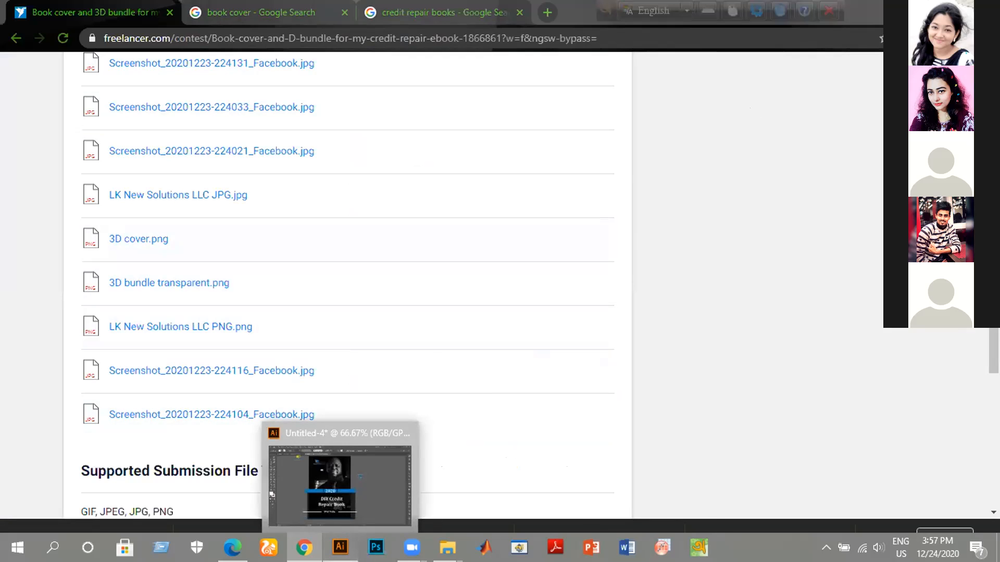
# Return to Illustrator and inspect the LK New Solutions logo and the whole book cover in Untitled-4.
pyautogui.click(340, 547)
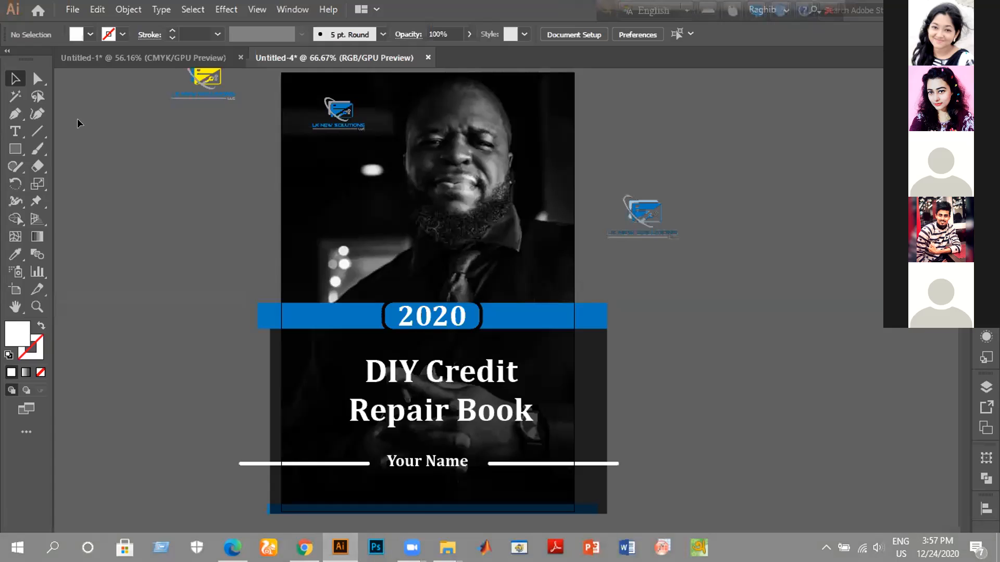
pyautogui.press('alt')
pyautogui.scroll(3, 284, 99)
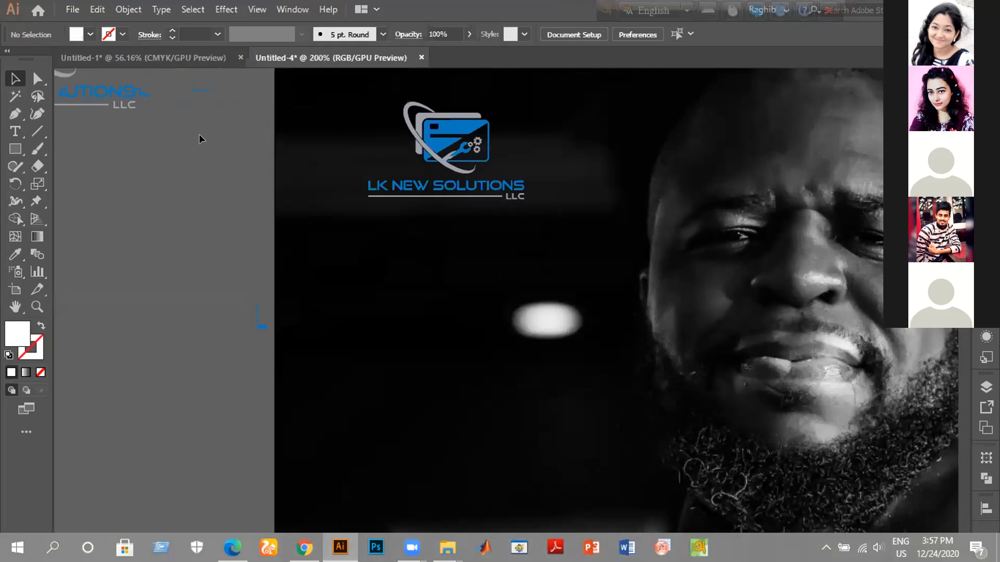
pyautogui.scroll(-4, 100, 184)
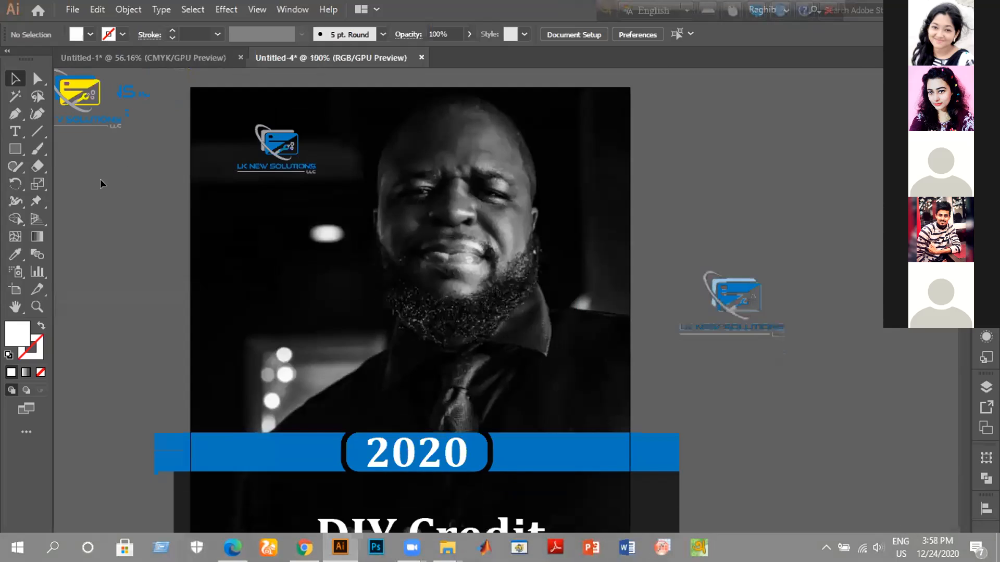
pyautogui.moveTo(90, 186); pyautogui.dragTo(152, 174)
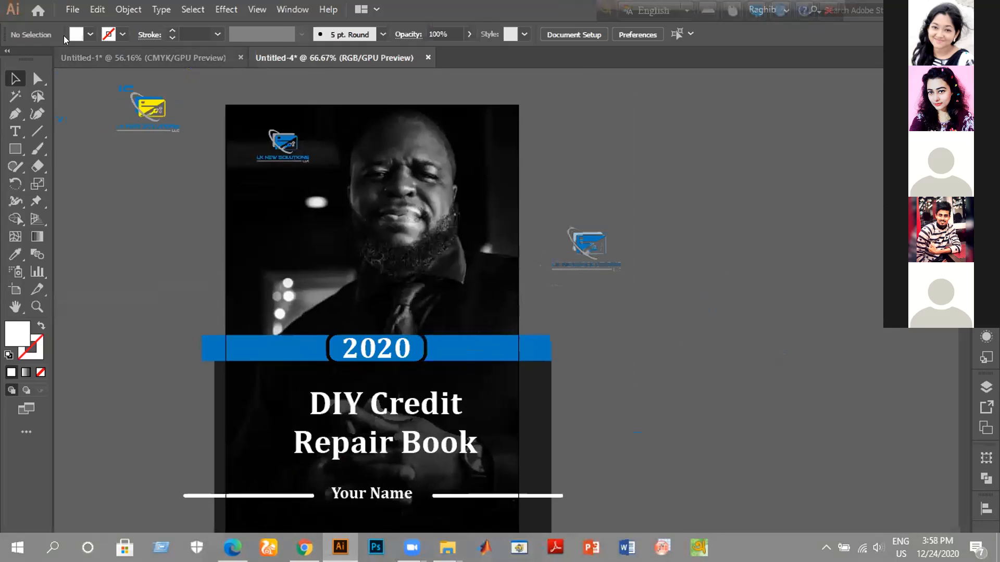
# Open Save for Web (Legacy) for the book cover and check the full JPEG preview.
pyautogui.click(72, 9)
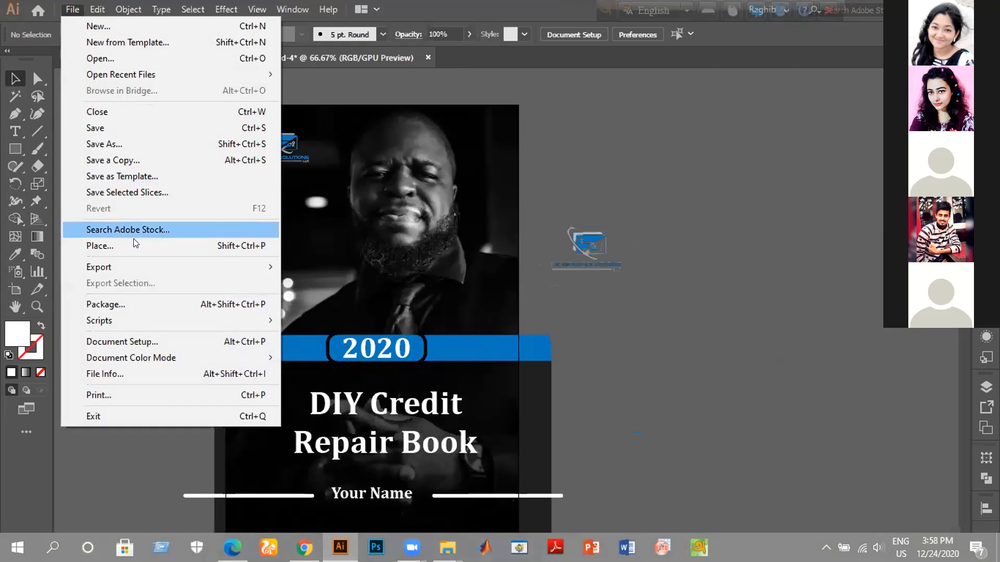
pyautogui.moveTo(205, 264)
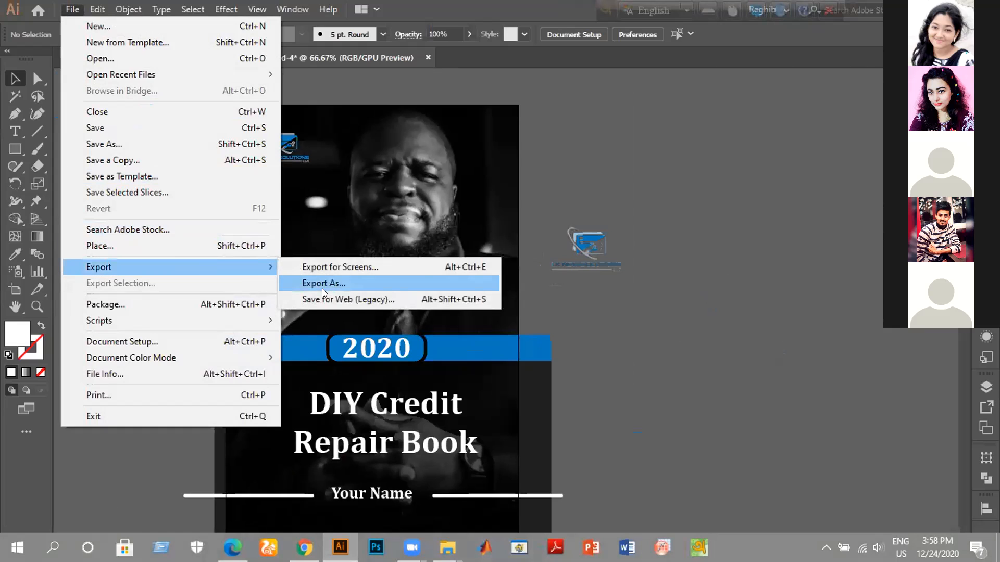
pyautogui.click(345, 301)
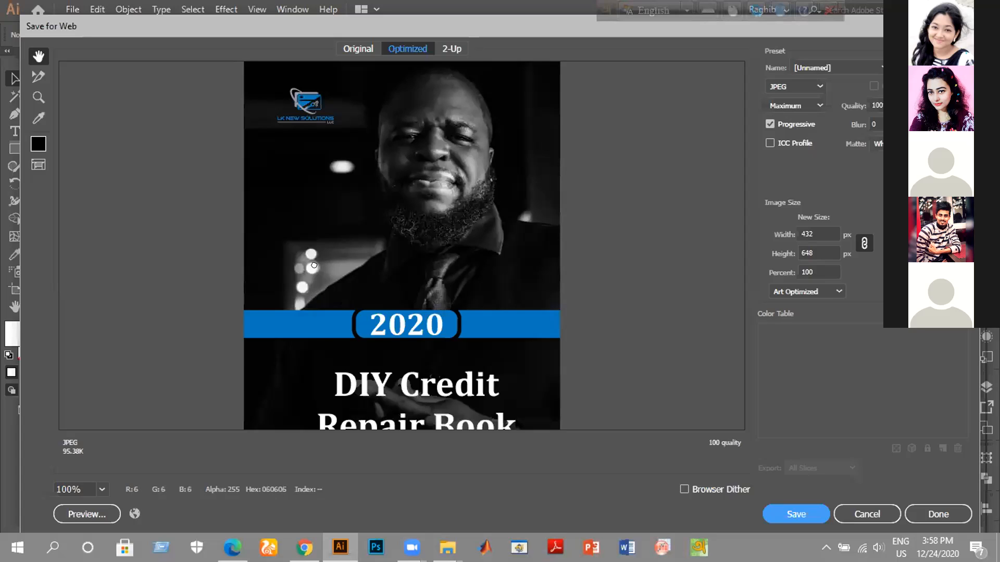
pyautogui.scroll(-3, 358, 241)
pyautogui.scroll(-1, 358, 241)
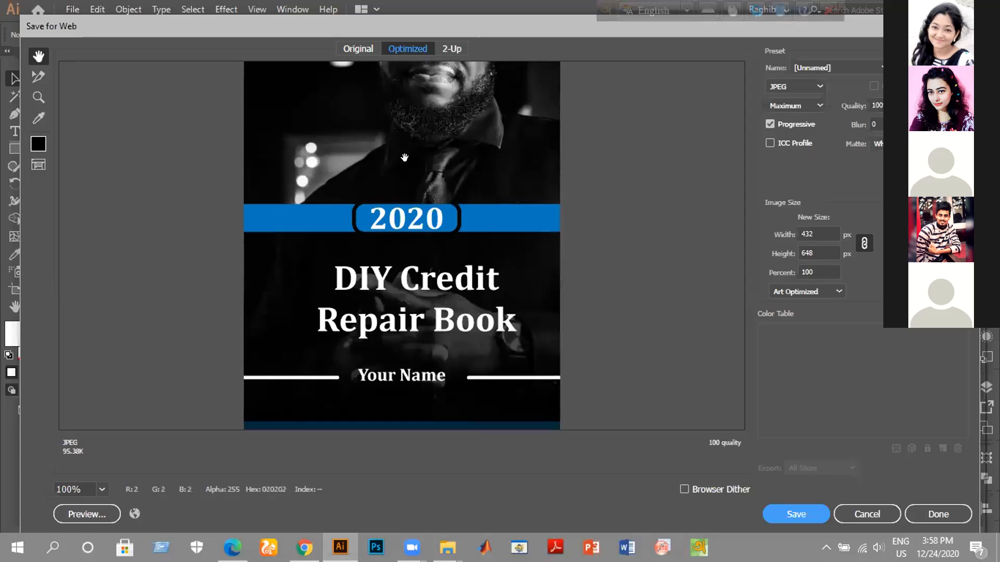
pyautogui.scroll(3, 406, 159)
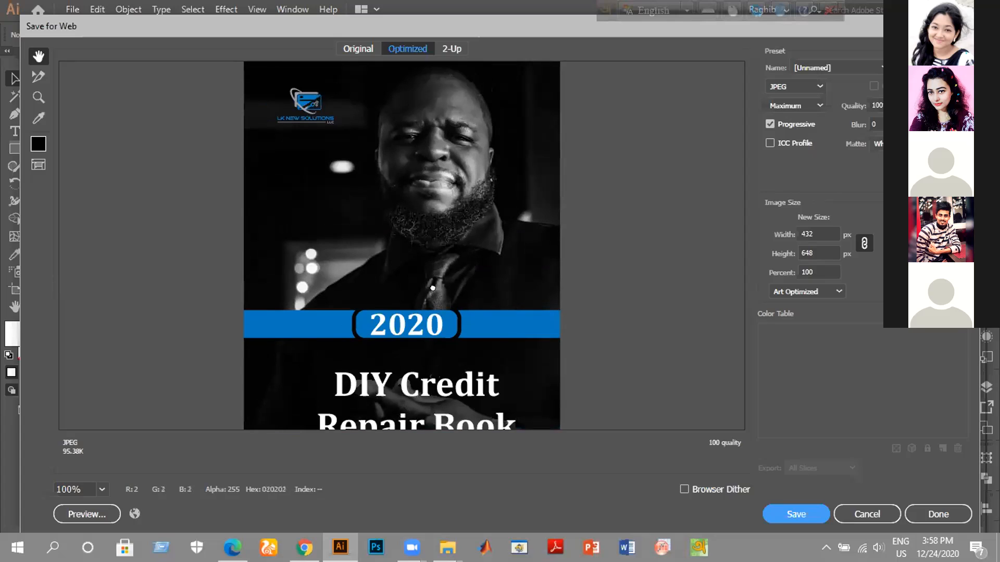
# Start saving the optimized JPEG of the book cover and browse to LEDP Class > Contests on the My File2 (H:) drive.
pyautogui.click(801, 511)
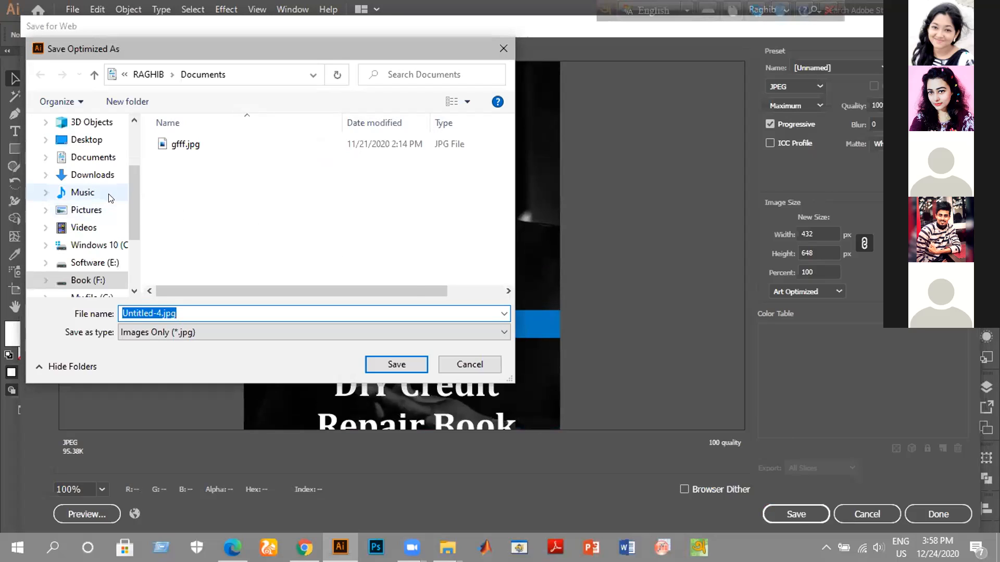
pyautogui.scroll(-1, 105, 219)
pyautogui.scroll(-3, 98, 255)
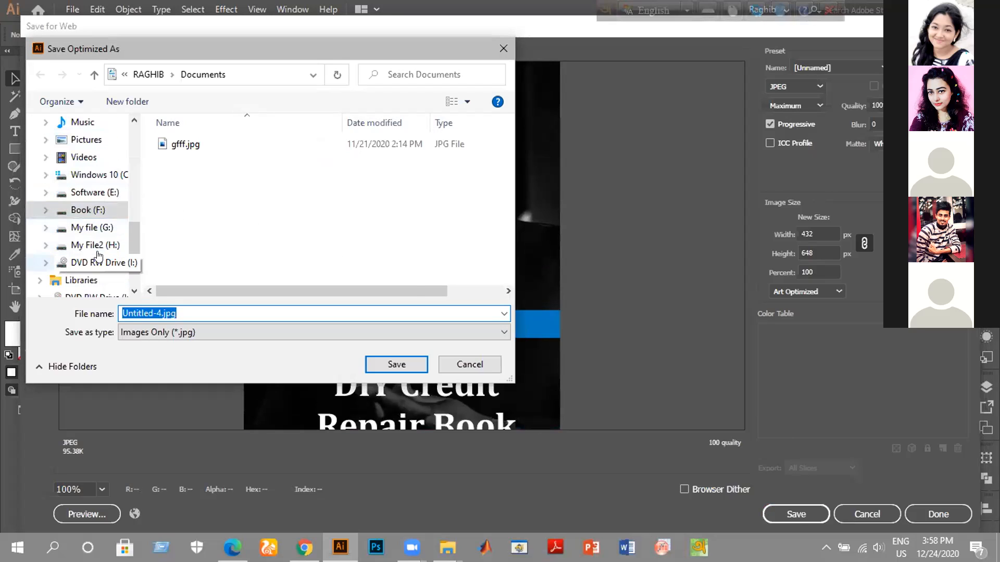
pyautogui.click(96, 245)
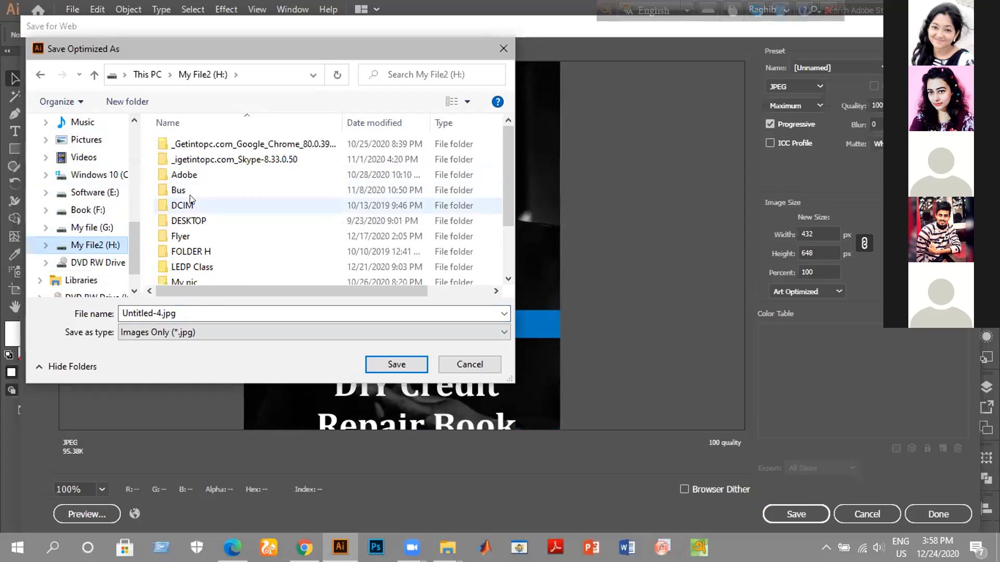
pyautogui.click(203, 267)
pyautogui.doubleClick(203, 268)
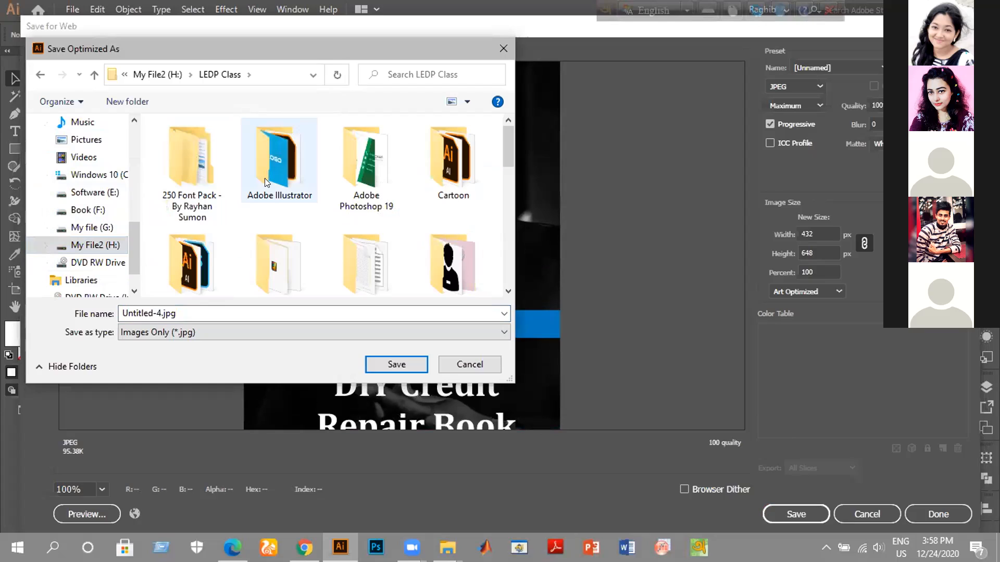
pyautogui.click(265, 178)
pyautogui.scroll(-1, 203, 226)
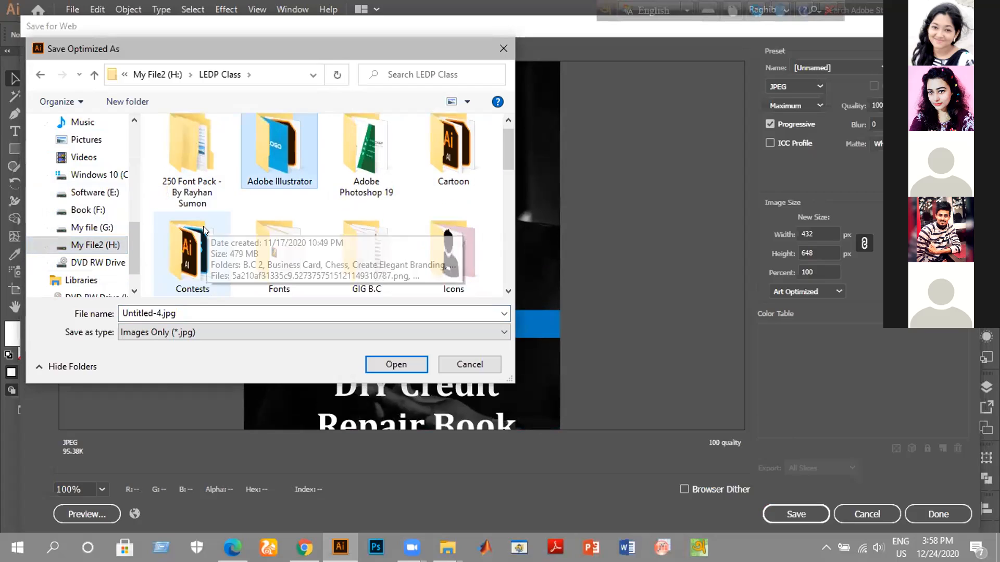
pyautogui.doubleClick(203, 226)
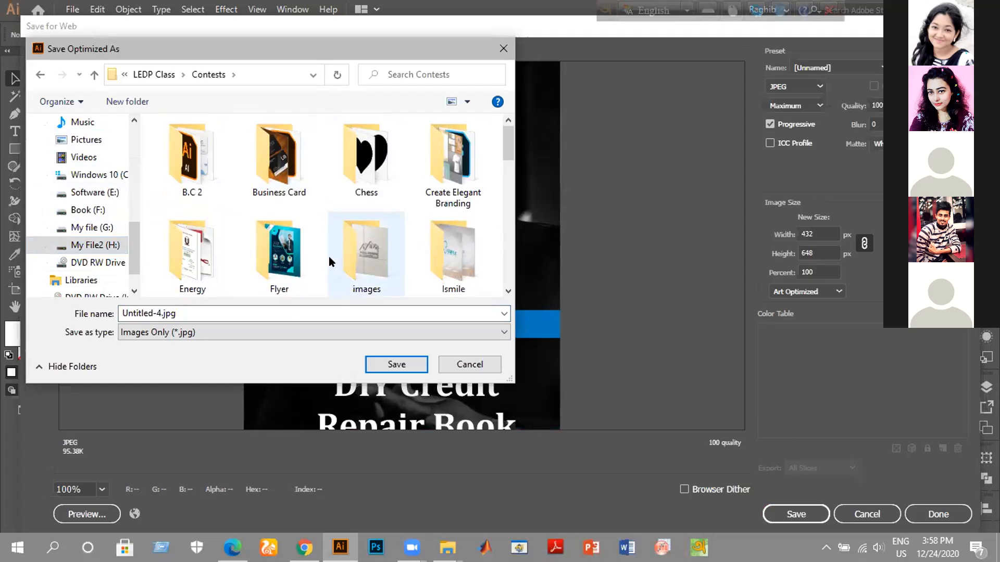
# Find the subfolder named New folder inside Contests and open it as the save location.
pyautogui.scroll(-2, 329, 256)
pyautogui.scroll(2, 293, 239)
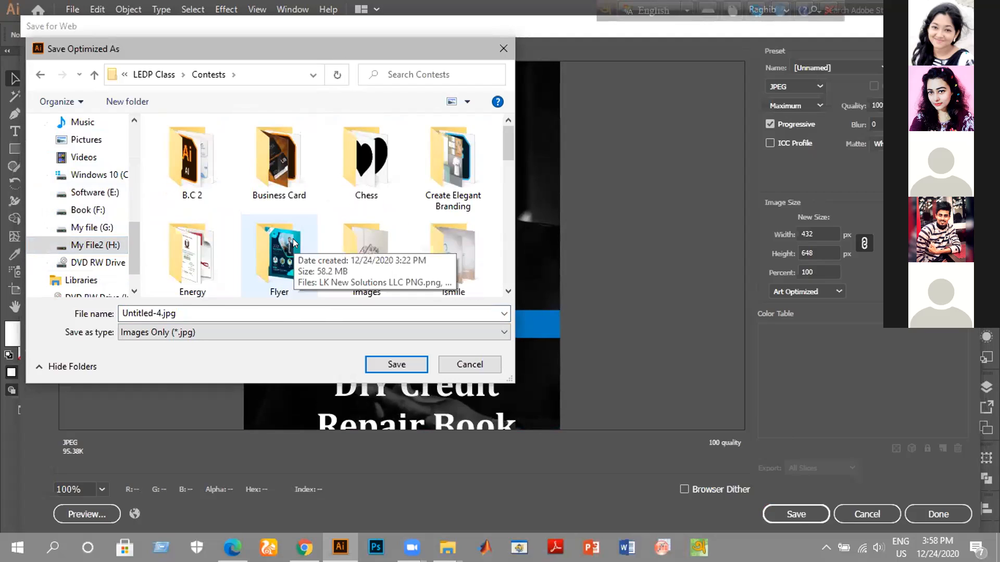
pyautogui.scroll(-1, 300, 238)
pyautogui.scroll(-1, 323, 240)
pyautogui.scroll(2, 344, 242)
pyautogui.scroll(-2, 364, 217)
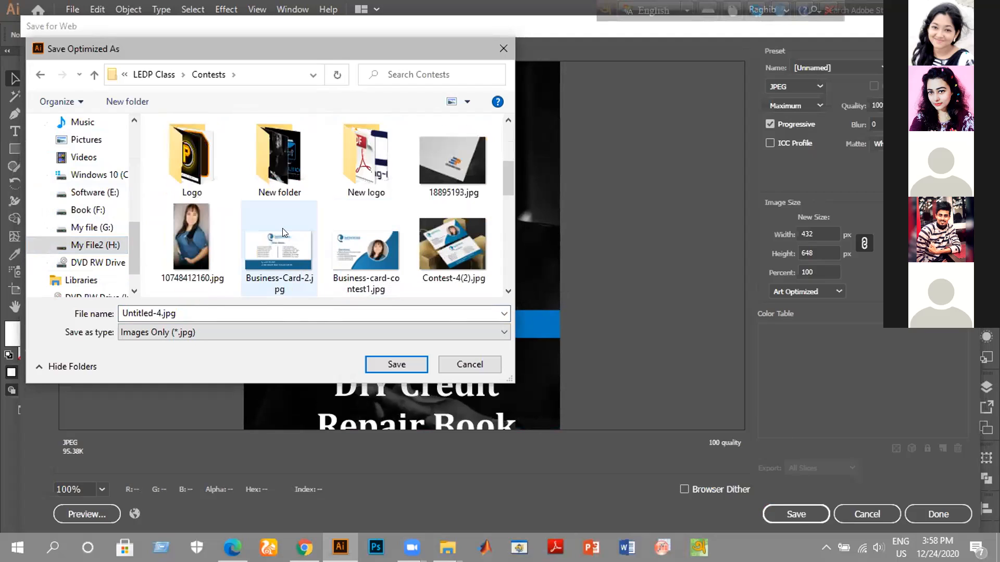
pyautogui.doubleClick(276, 181)
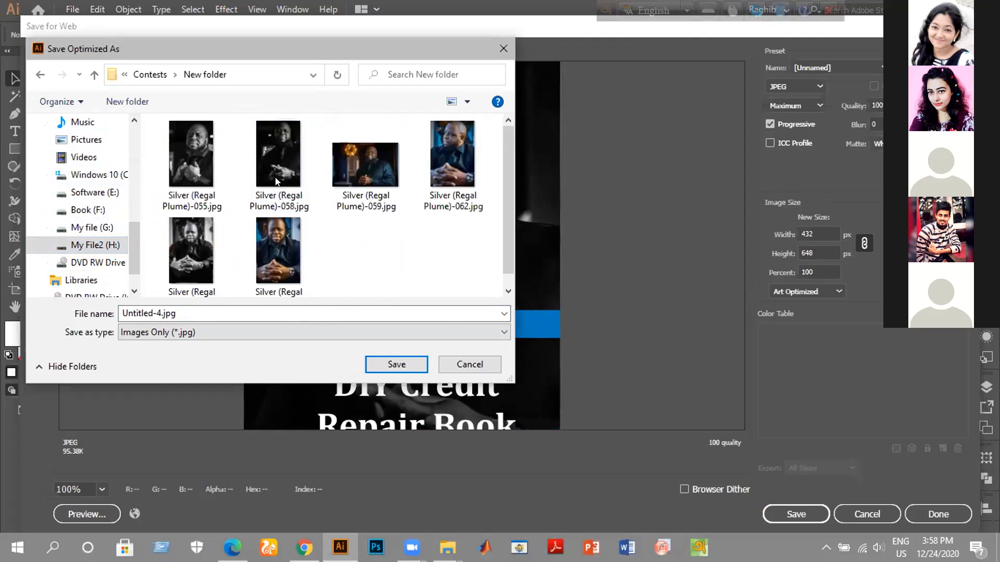
# Name the JPEG "Book cover" and save it in the current folder.
pyautogui.click(192, 312)
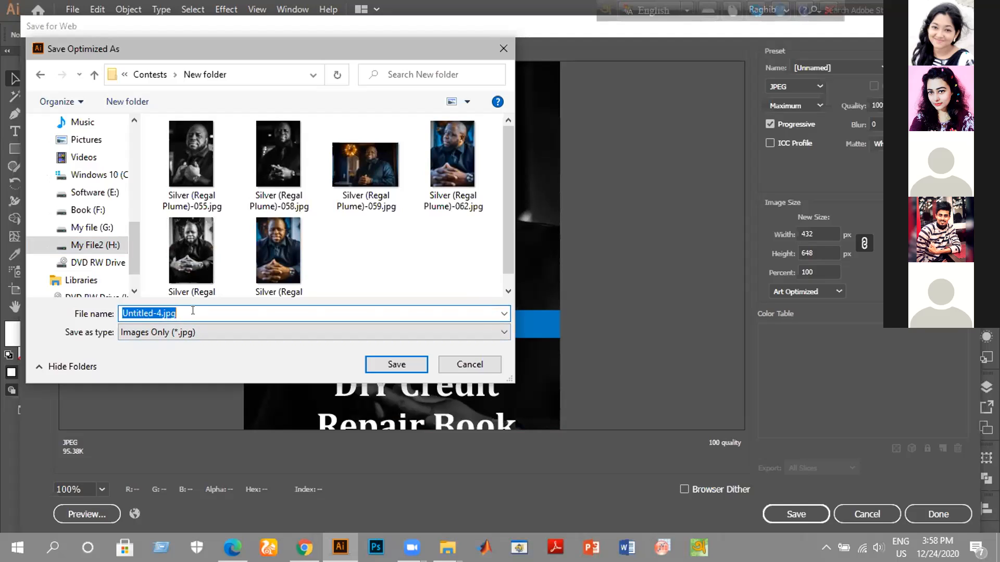
pyautogui.write('Book ')
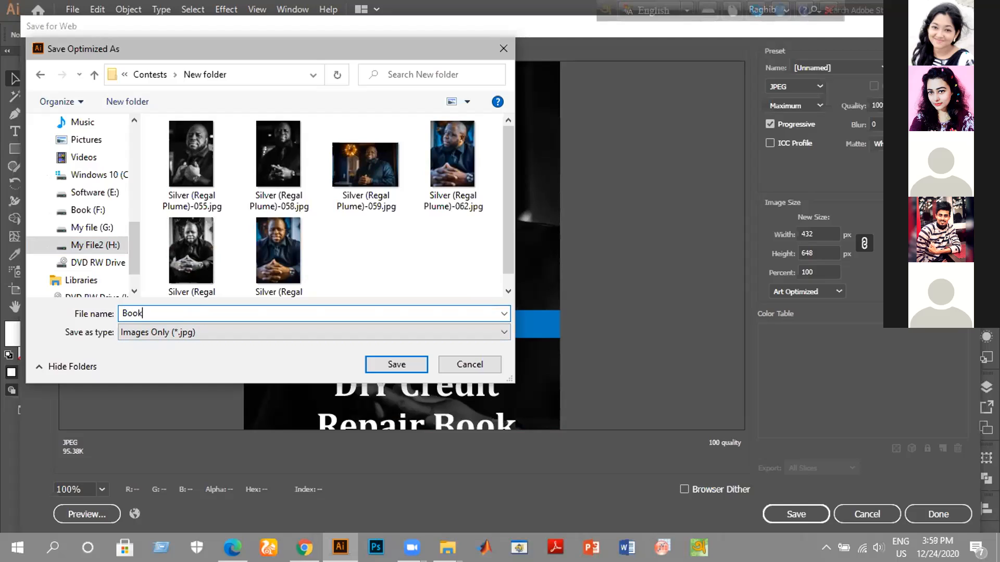
pyautogui.write('cover')
pyautogui.click(391, 363)
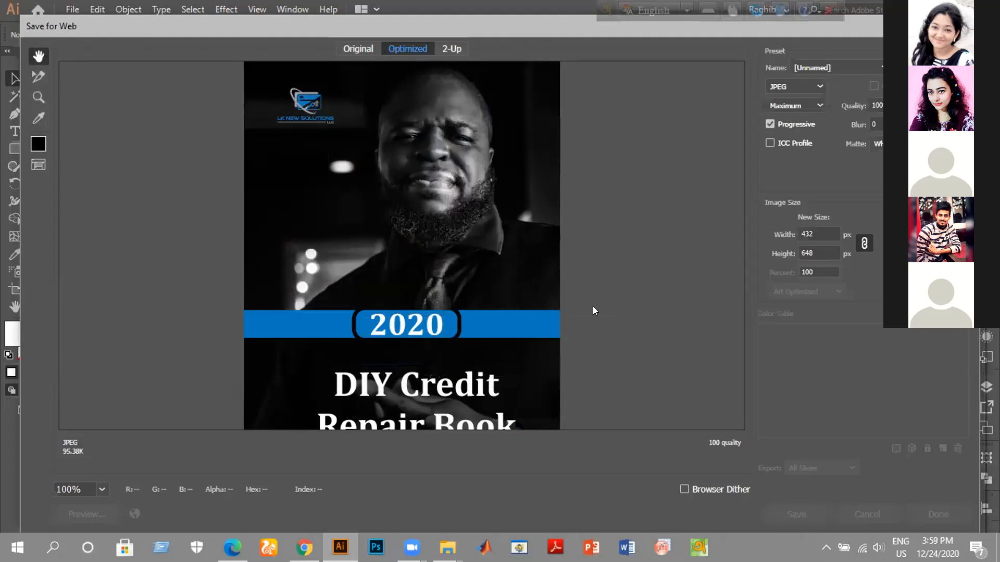
# In the browser, view Freepik's vertical white book cover template and hard cover book mockup, and select the template page's web address.
pyautogui.scroll(-2, 568, 305)
pyautogui.scroll(2, 640, 281)
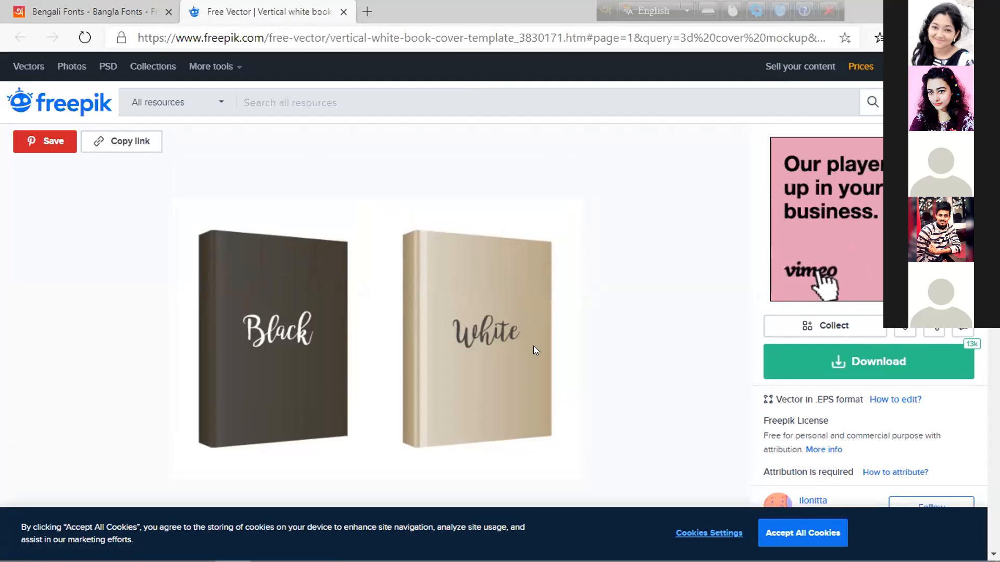
pyautogui.click(534, 350)
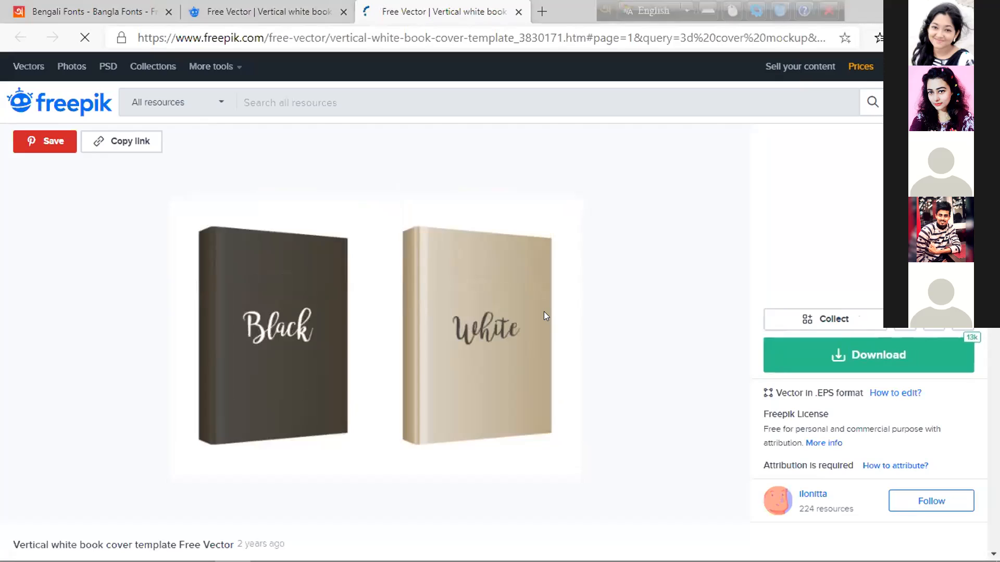
pyautogui.click(544, 315)
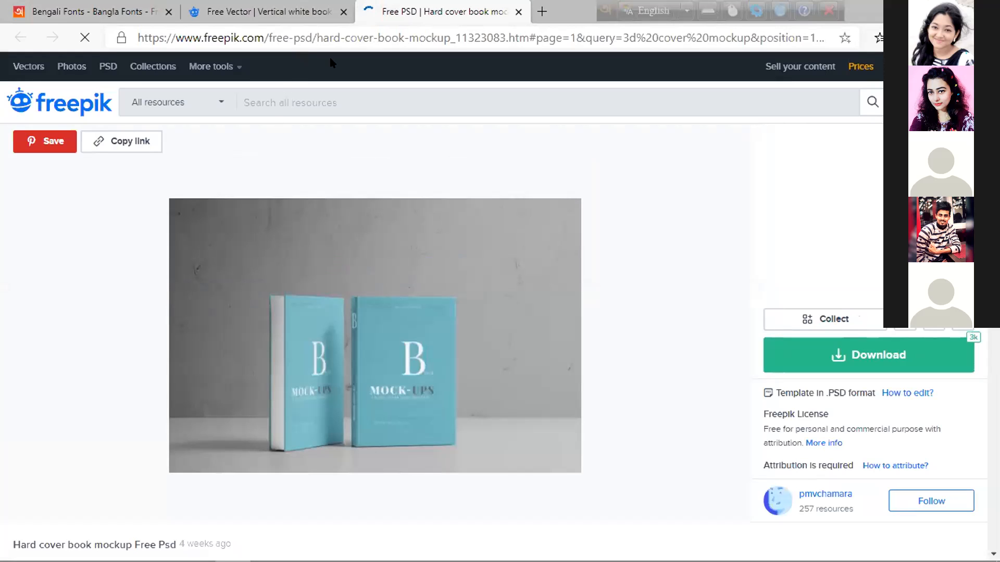
pyautogui.click(289, 7)
pyautogui.click(366, 39)
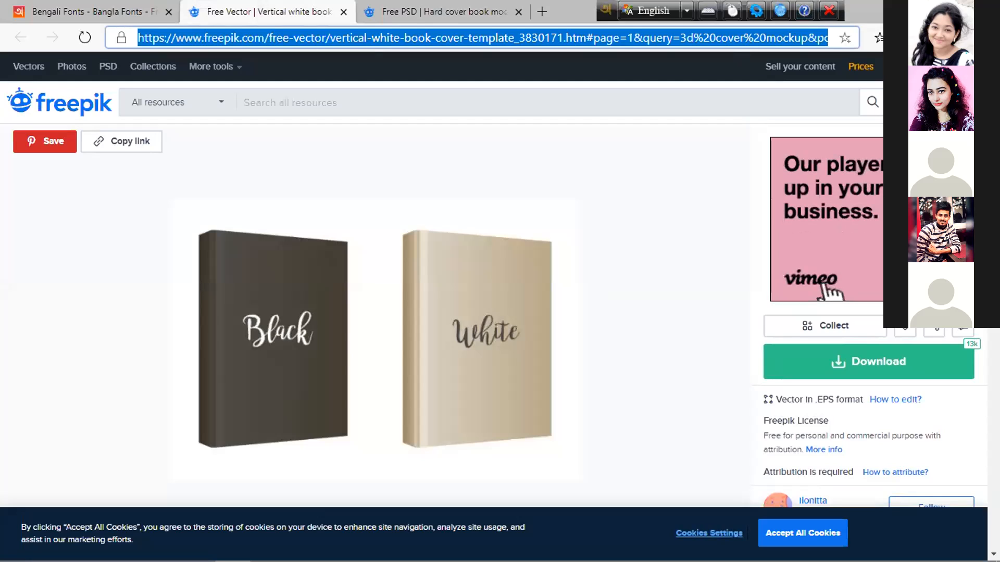
pyautogui.hotkey('alt', 'Tab')
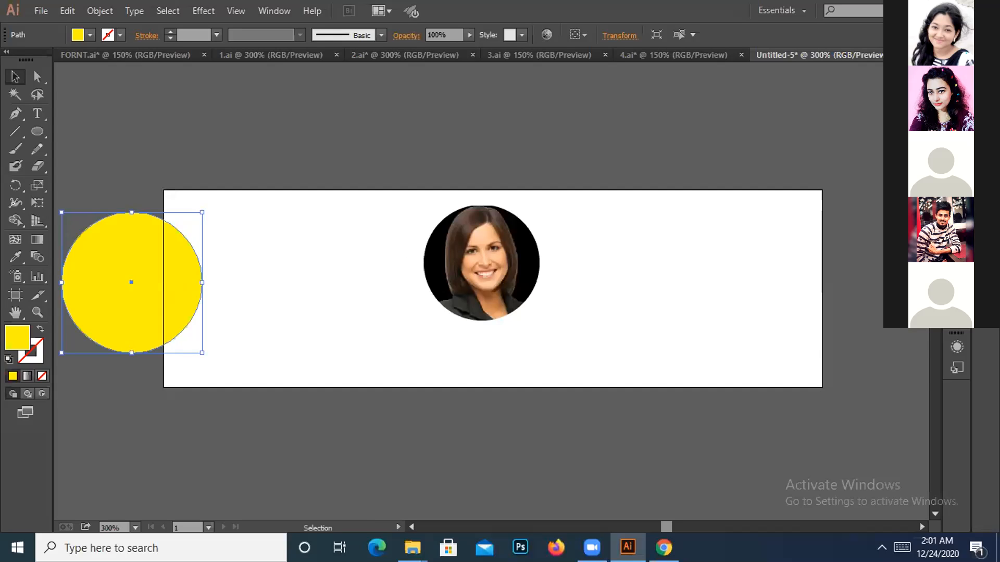
# With the yellow circle in Untitled-5 selected, show the full Align options and set alignment relative to the artboard.
pyautogui.click(957, 287)
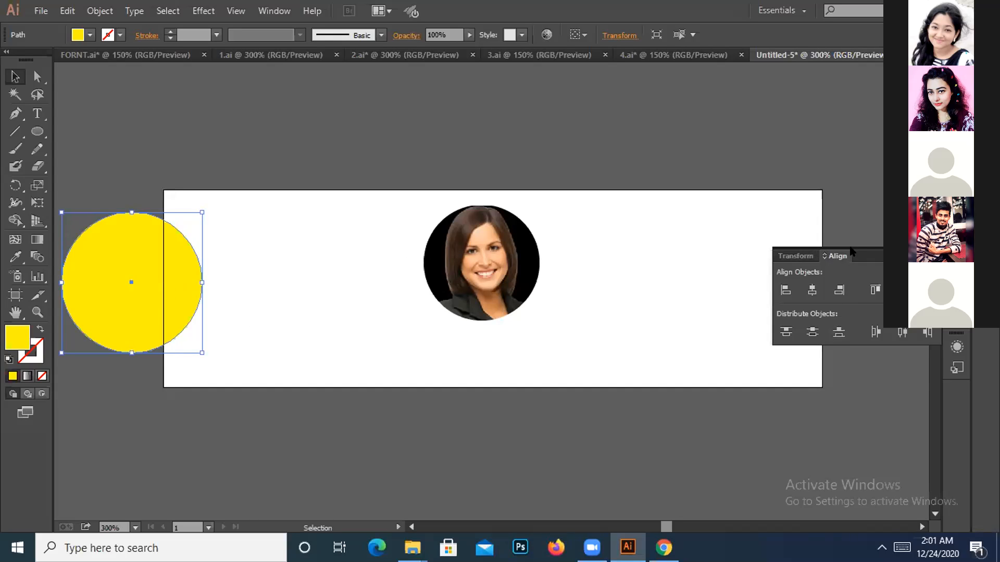
pyautogui.click(857, 206)
pyautogui.click(957, 287)
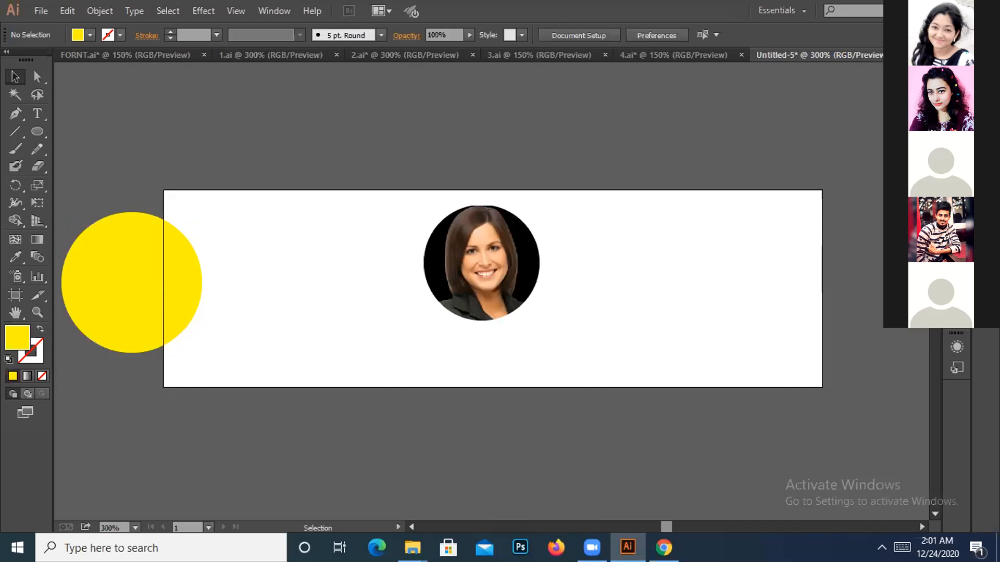
pyautogui.click(134, 273)
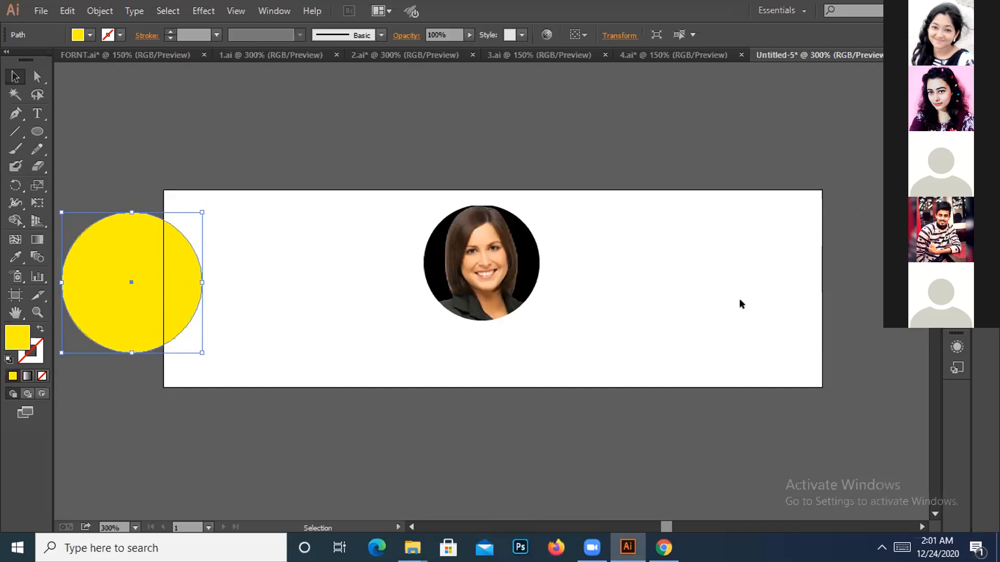
pyautogui.click(957, 287)
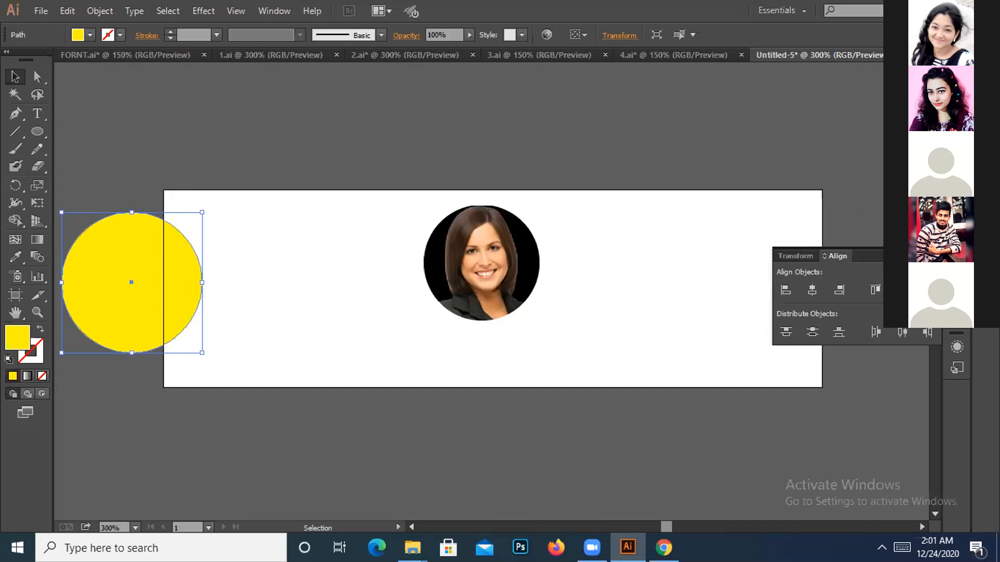
pyautogui.click(957, 287)
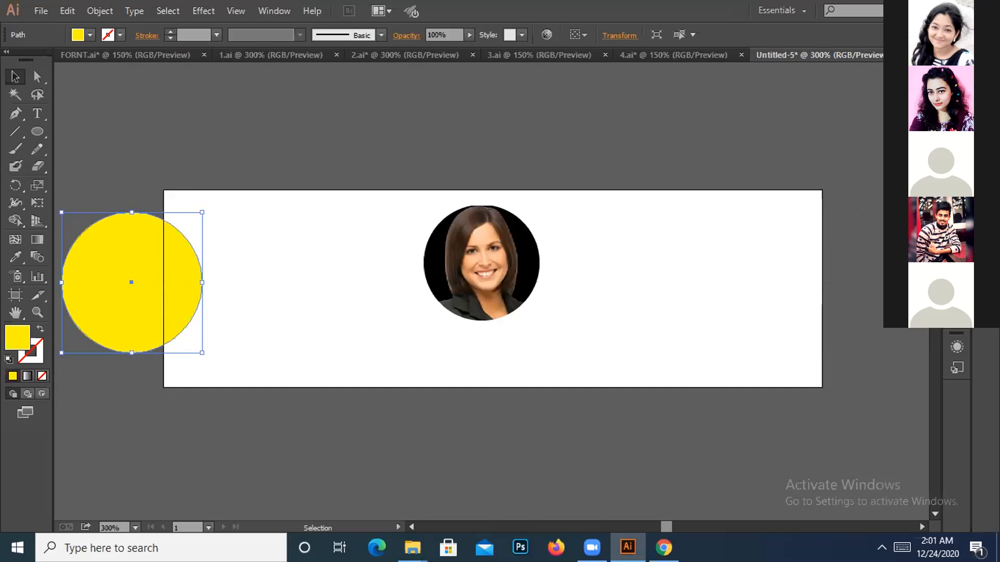
pyautogui.click(957, 287)
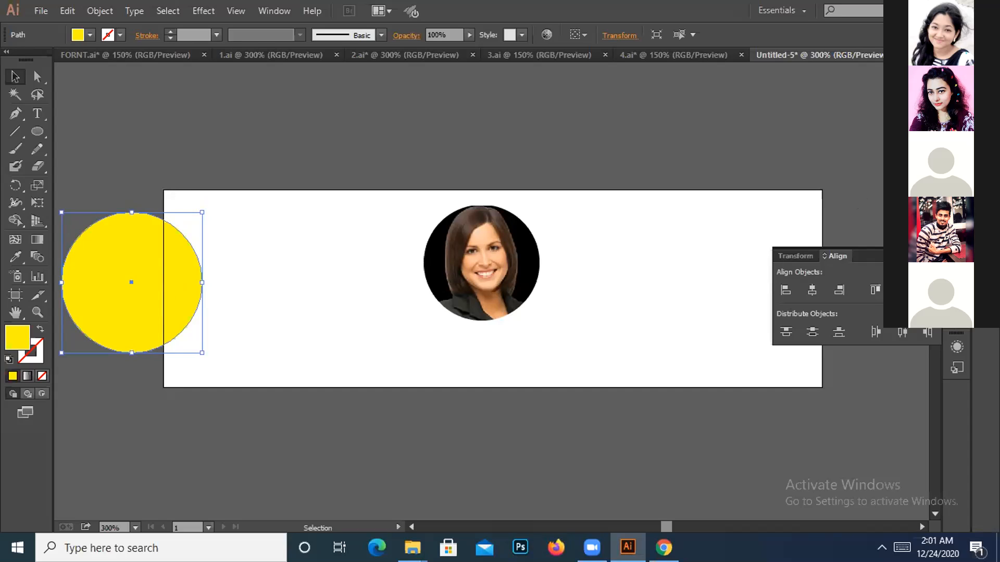
pyautogui.click(933, 256)
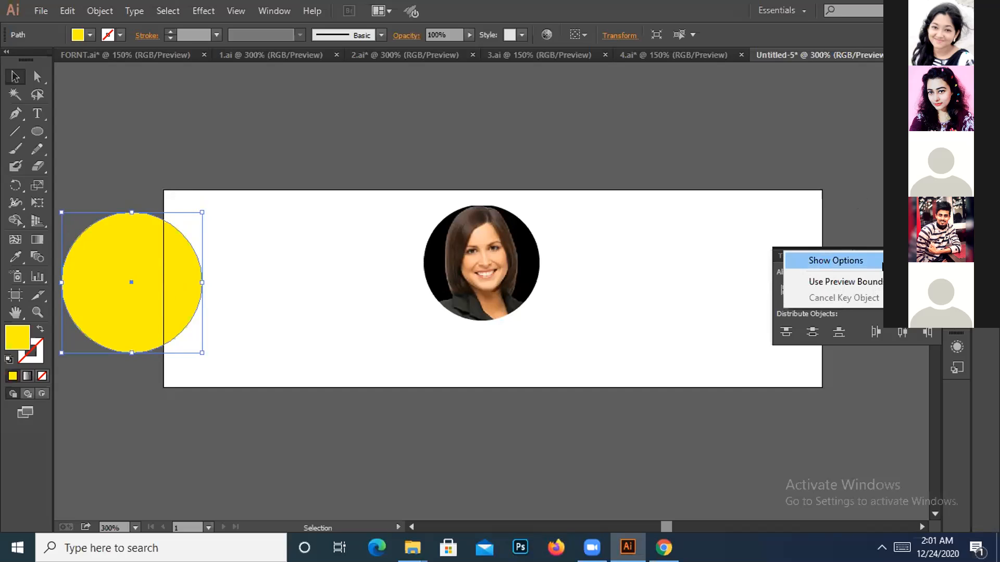
pyautogui.click(883, 265)
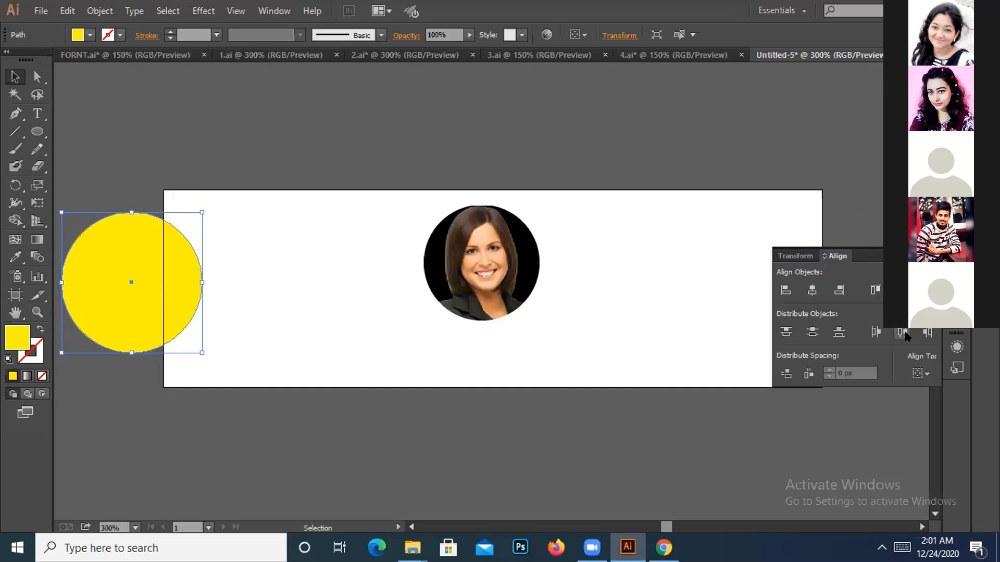
pyautogui.click(928, 374)
pyautogui.click(885, 422)
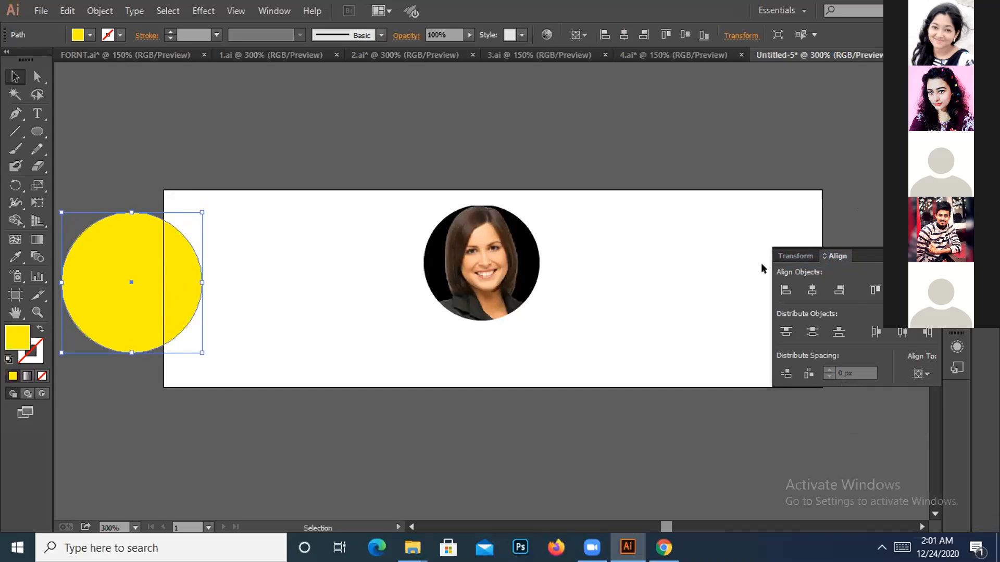
# Try centring the yellow circle horizontally on the artboard, undo the last two changes and close the Align options.
pyautogui.click(812, 290)
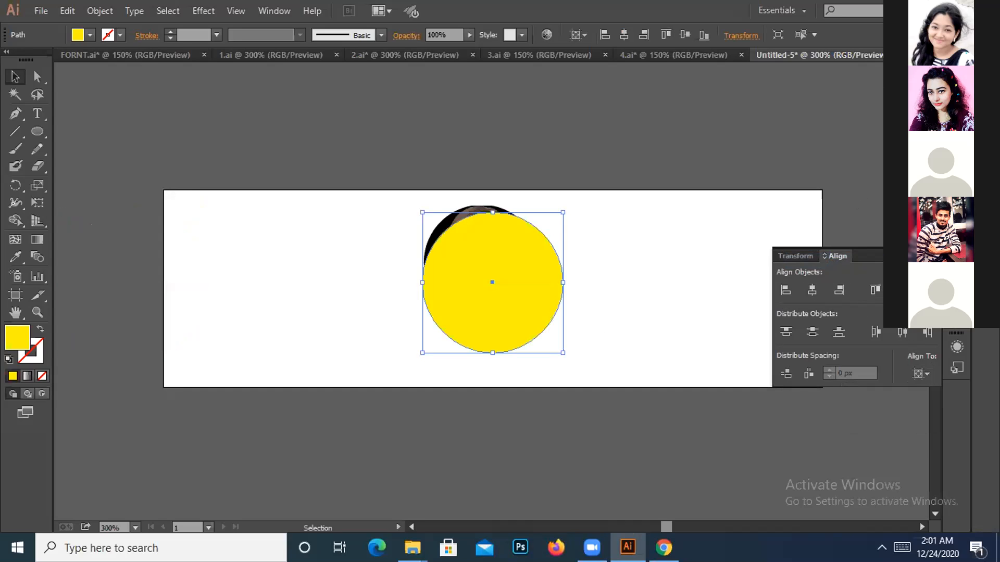
pyautogui.hotkey('ctrl', 'z')
pyautogui.hotkey('ctrl', 'z')
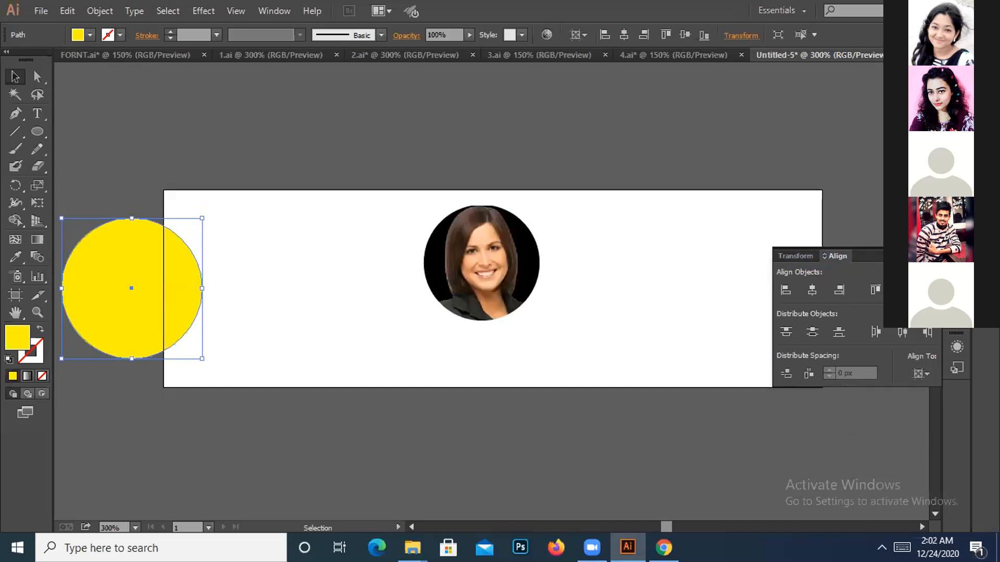
pyautogui.click(936, 251)
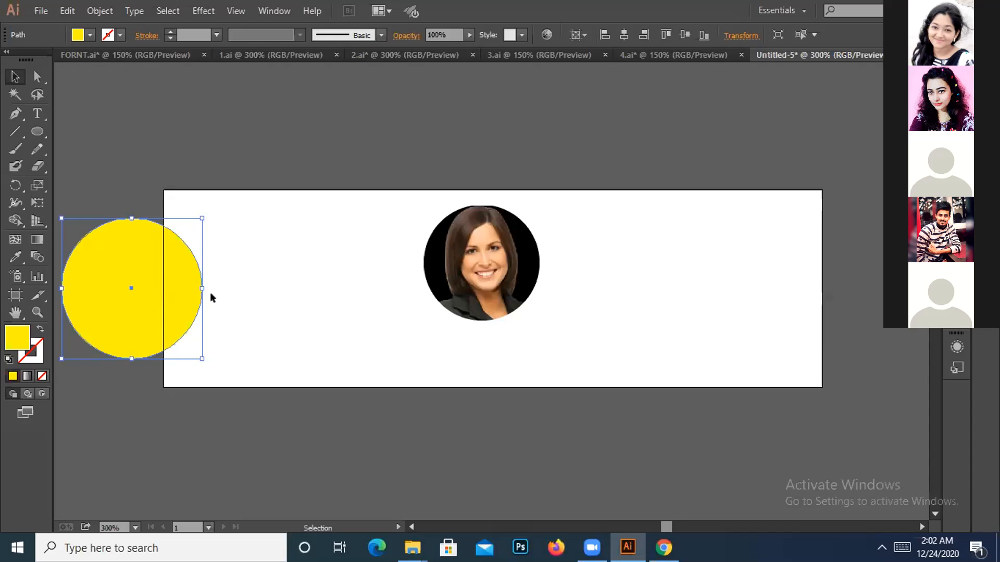
pyautogui.moveTo(167, 299); pyautogui.dragTo(891, 293)
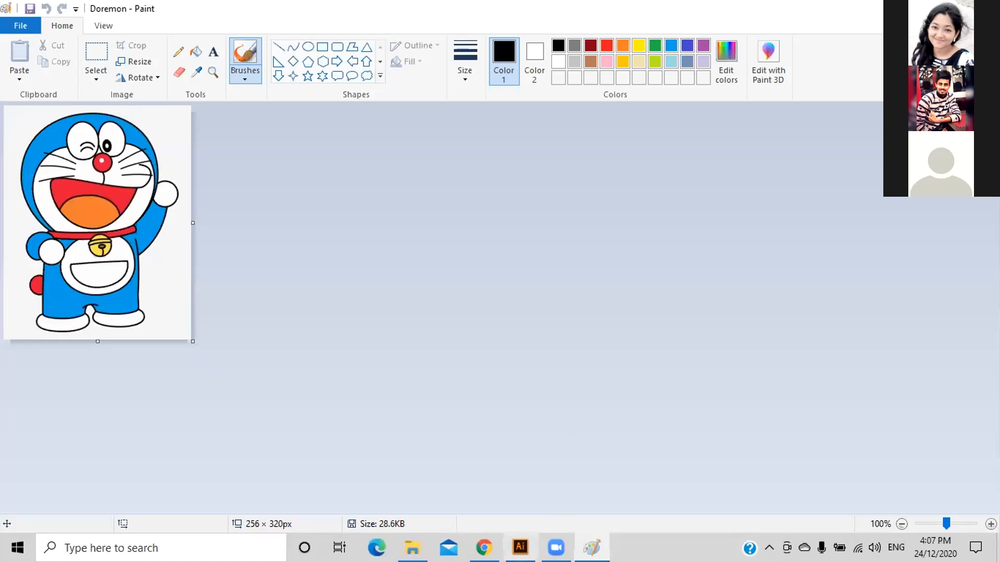
# Switch from Paint to Illustrator, open Doremon.jpg from Downloads and move its image into the Untitled-2 document.
pyautogui.click(521, 546)
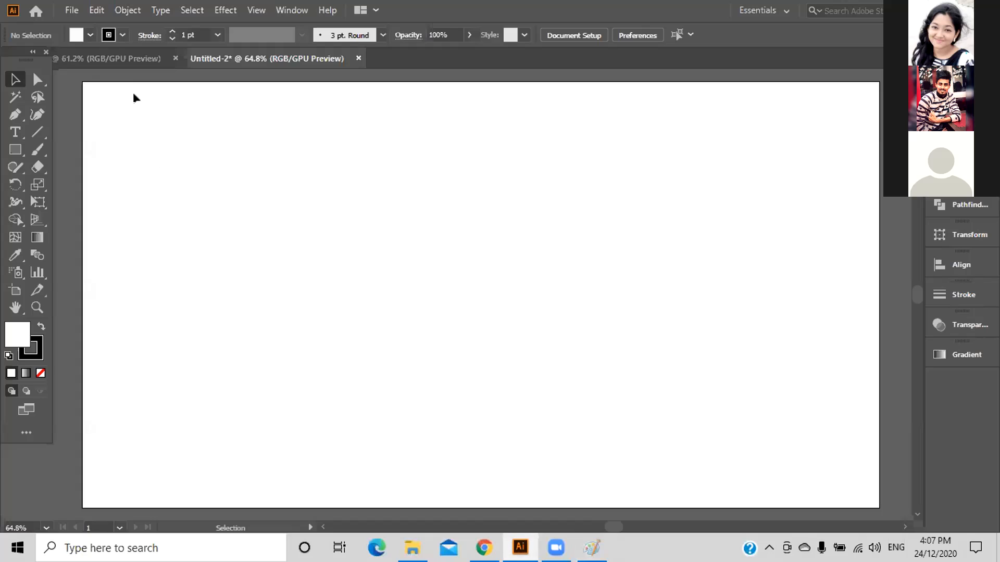
pyautogui.click(72, 10)
pyautogui.click(98, 60)
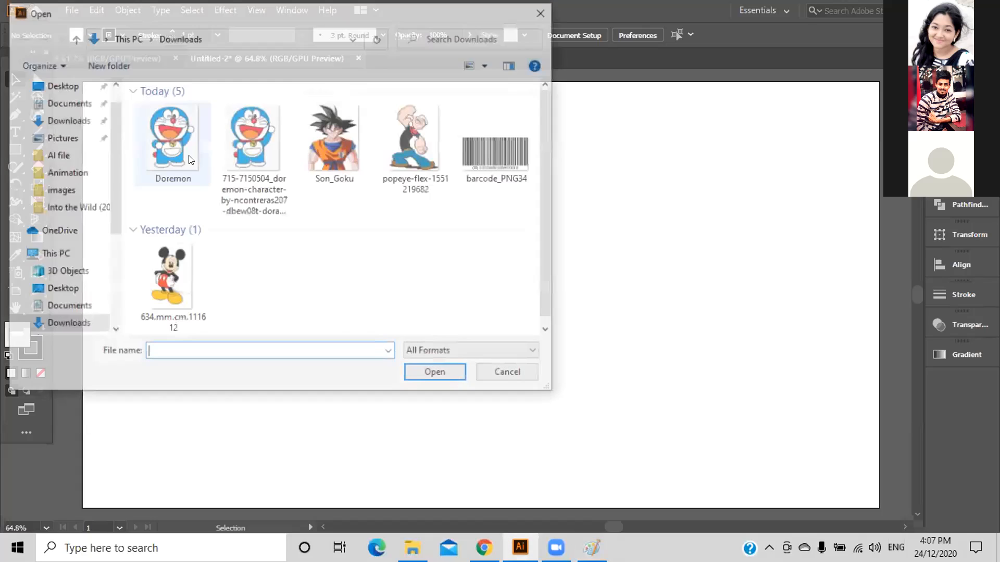
pyautogui.click(190, 159)
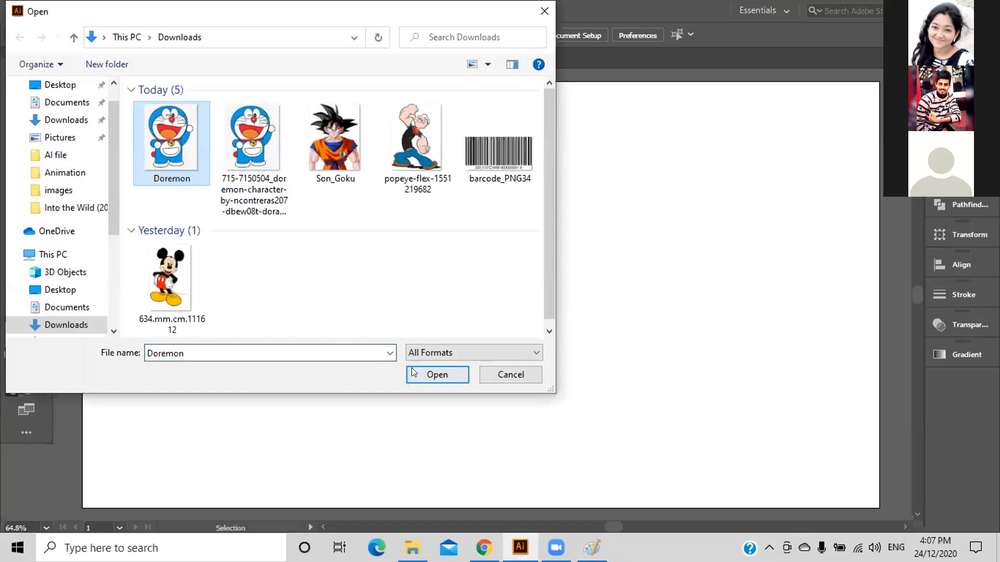
pyautogui.click(412, 372)
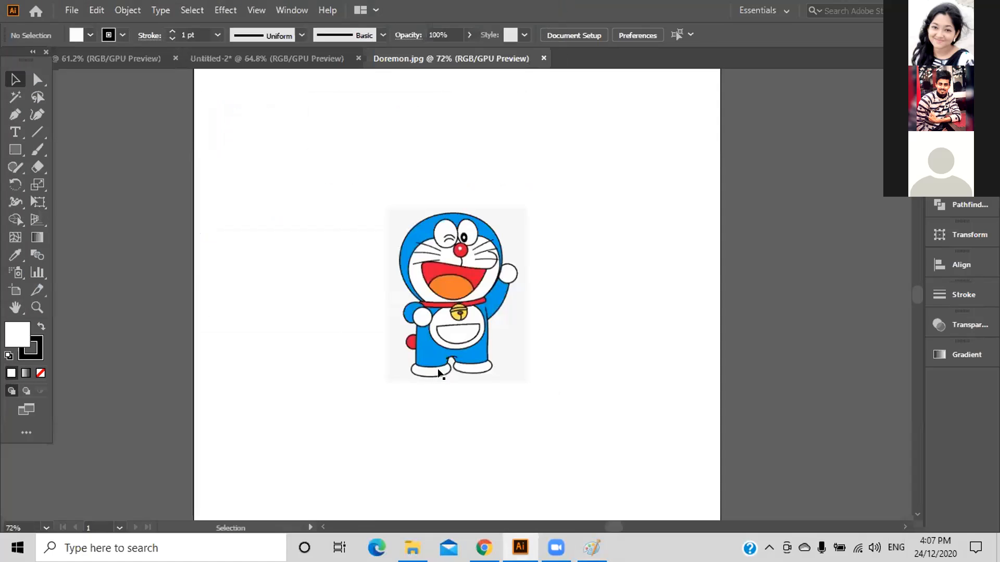
pyautogui.moveTo(425, 326); pyautogui.dragTo(255, 290)
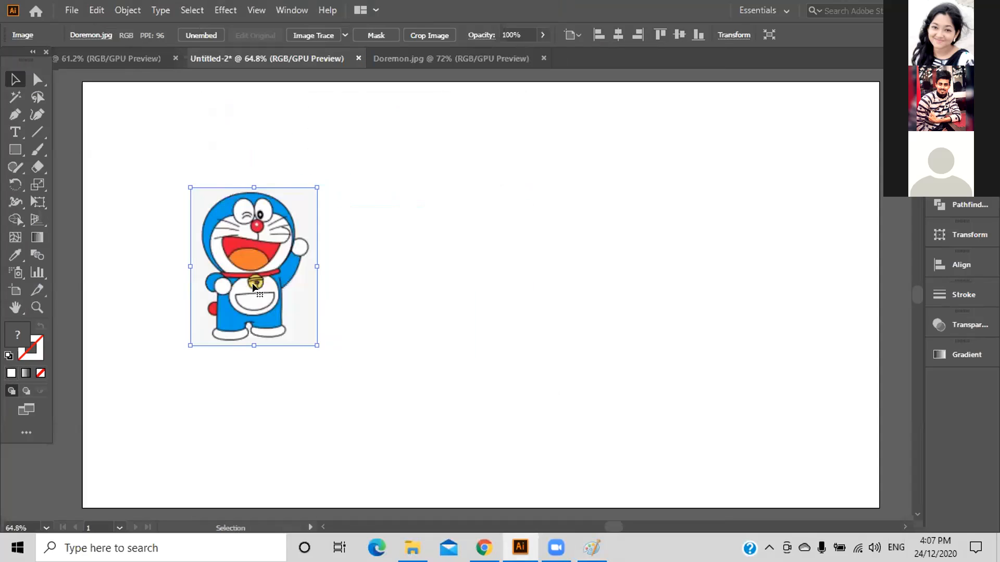
# Enlarge the Doremon image proportionally until it fills most of the artboard's height and move it near the artboard's centre.
pyautogui.moveTo(312, 340); pyautogui.dragTo(368, 409)
pyautogui.moveTo(273, 305); pyautogui.dragTo(448, 323)
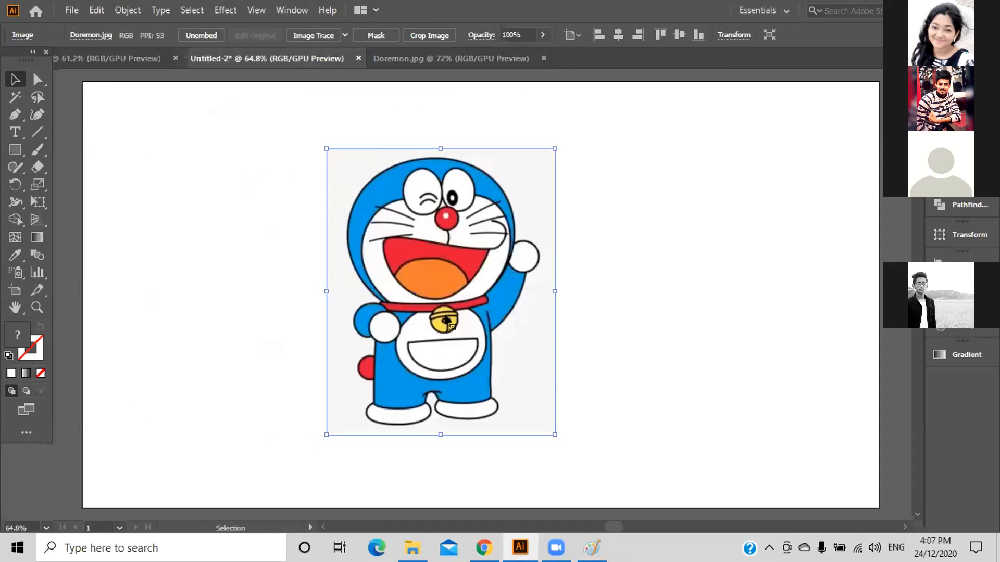
pyautogui.click(624, 349)
pyautogui.moveTo(271, 129); pyautogui.dragTo(337, 232)
pyautogui.rightClick(387, 255)
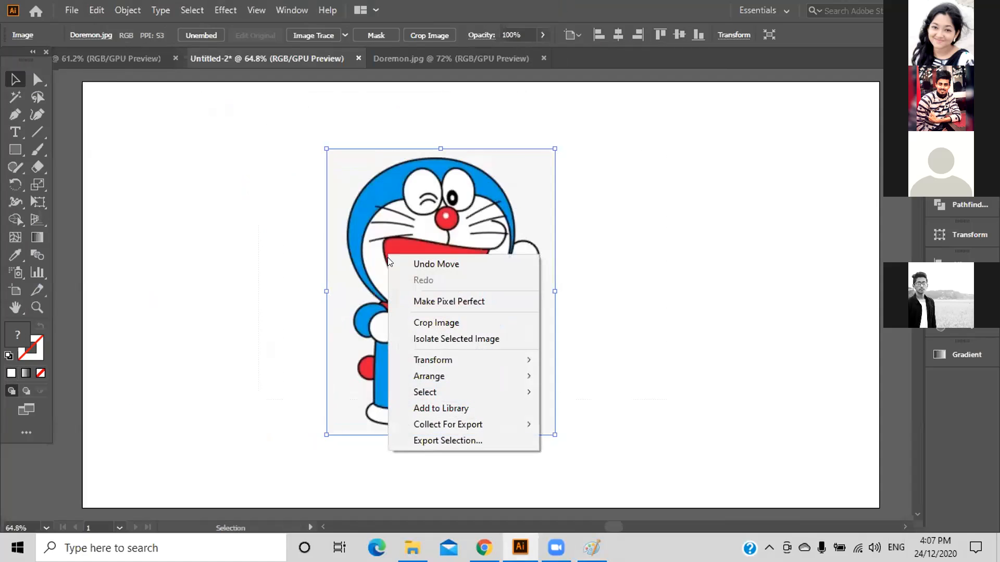
pyautogui.click(263, 209)
pyautogui.moveTo(264, 186); pyautogui.dragTo(534, 386)
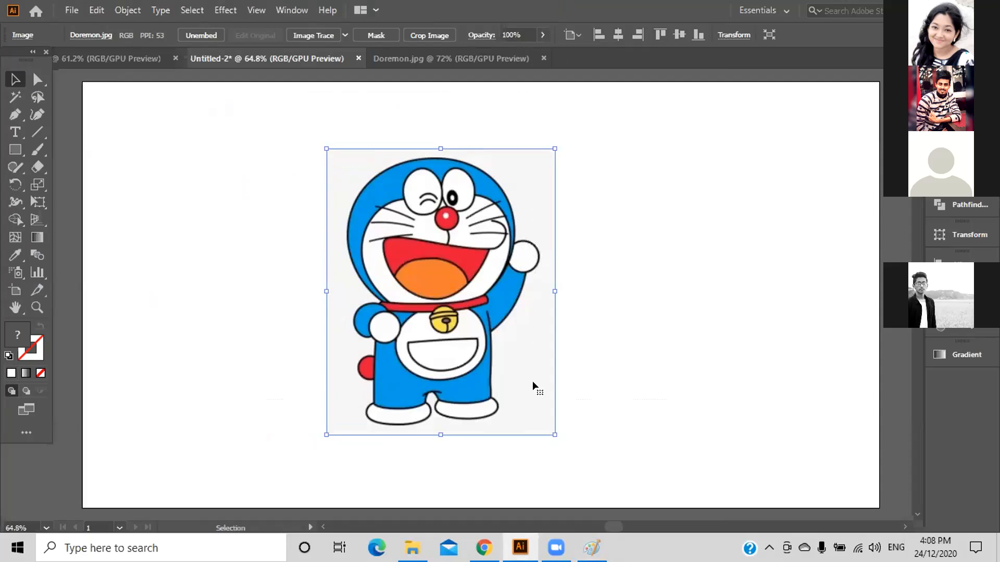
pyautogui.moveTo(554, 434); pyautogui.dragTo(570, 455)
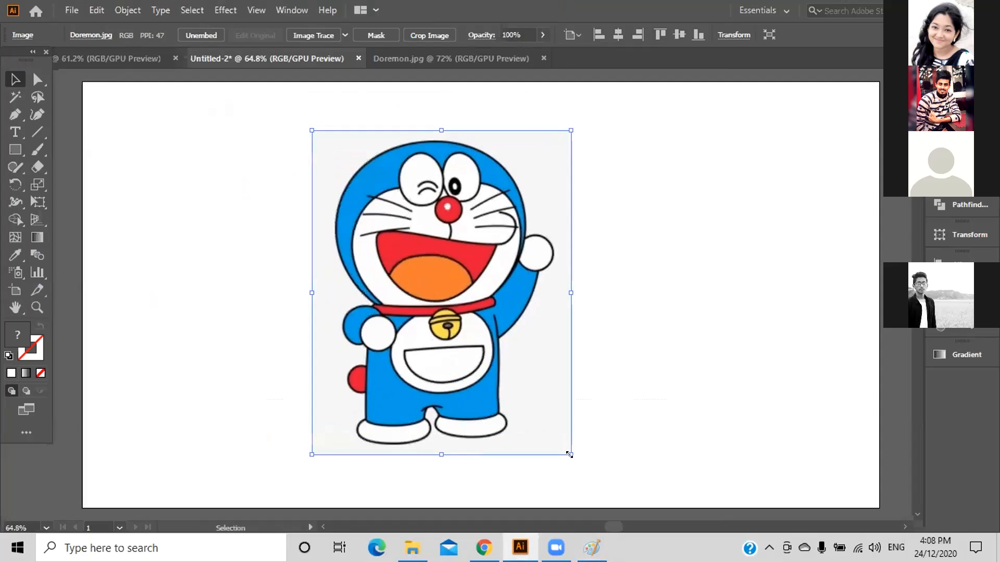
pyautogui.click(570, 460)
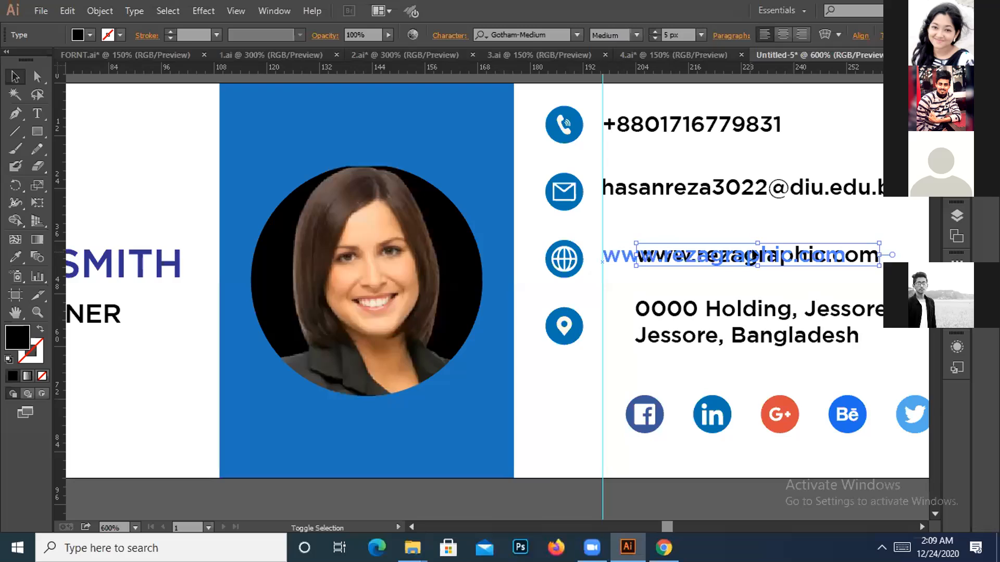
# On the business card, move the website text against the vertical guide and align its vertical centre with the globe icon.
pyautogui.moveTo(755, 255); pyautogui.dragTo(722, 255)
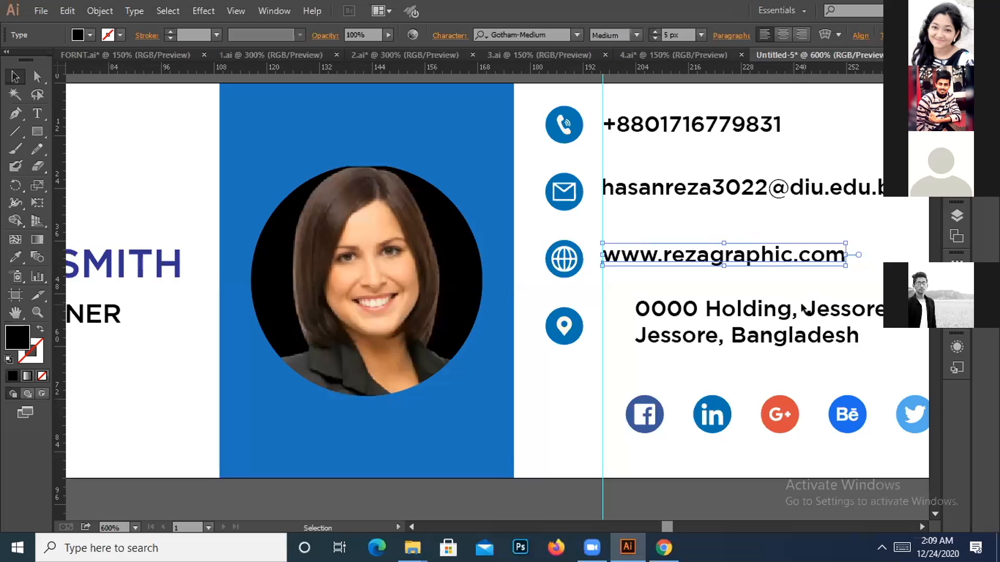
pyautogui.click(804, 308)
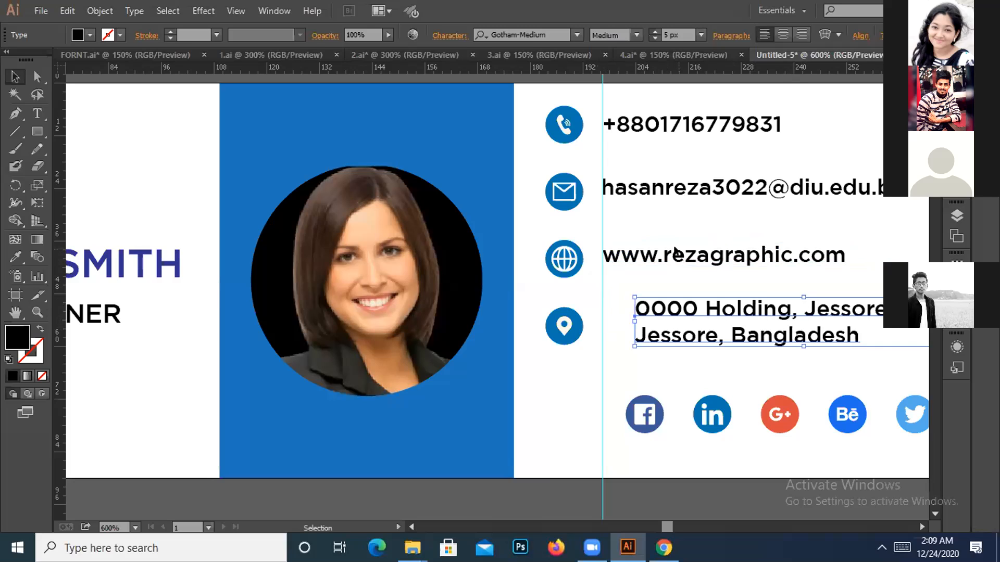
pyautogui.click(672, 223)
pyautogui.click(683, 253)
pyautogui.keyDown('shift'); pyautogui.click(576, 264); pyautogui.keyUp('shift')
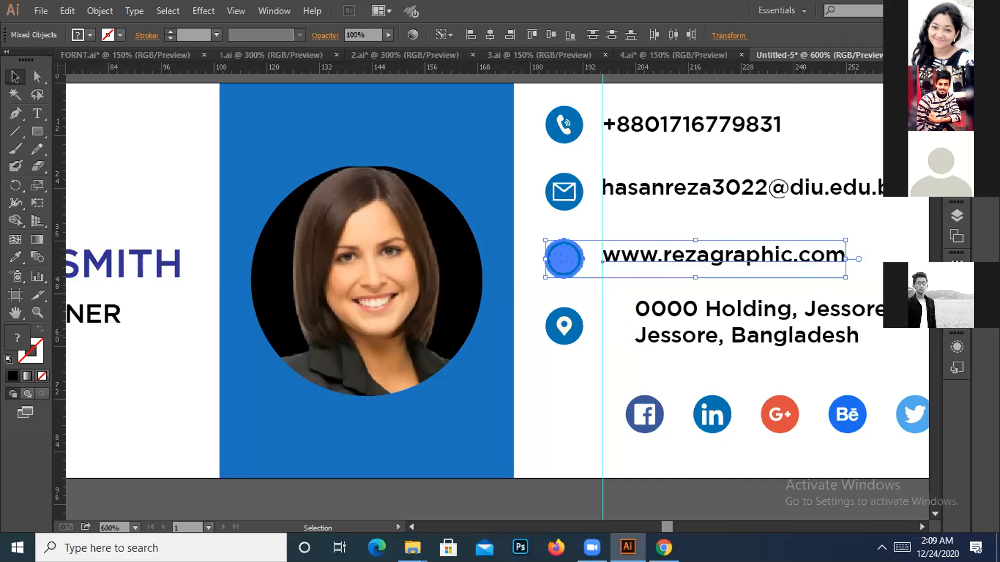
pyautogui.click(957, 287)
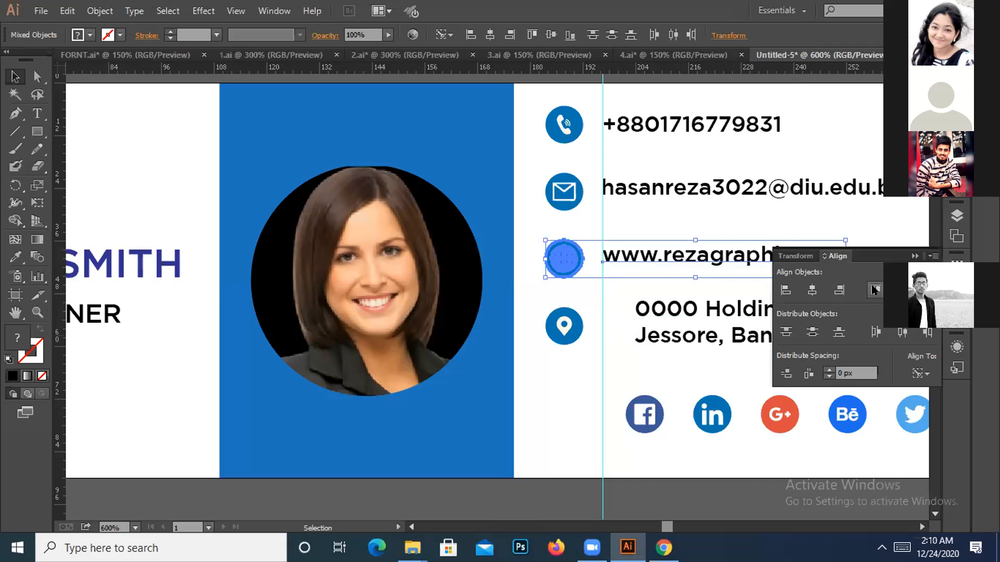
pyautogui.click(901, 290)
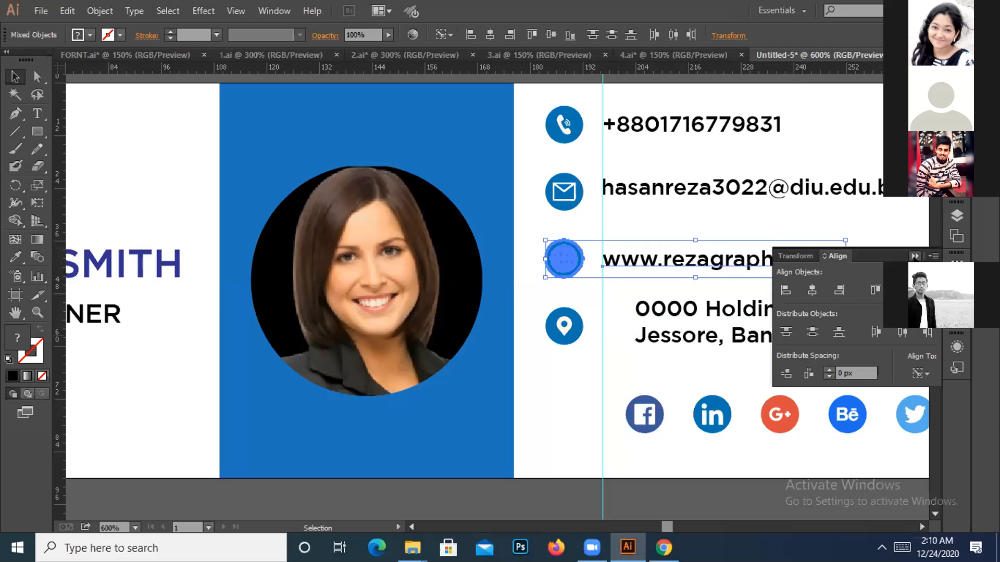
# Select the e-mail text together with its envelope icon and open the Align options.
pyautogui.click(725, 188)
pyautogui.keyDown('shift'); pyautogui.click(571, 199); pyautogui.keyUp('shift')
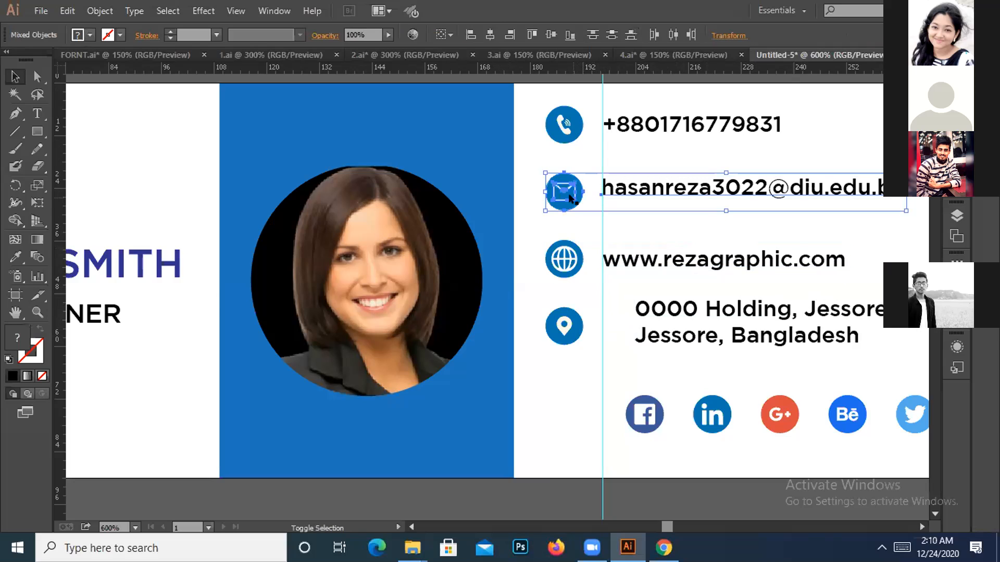
pyautogui.click(956, 287)
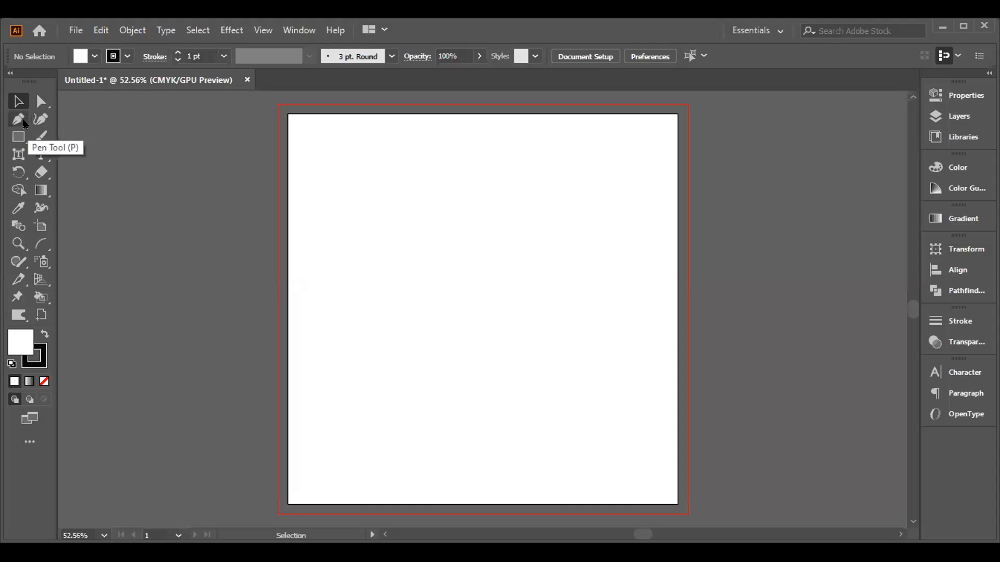
# In Untitled-1, examine the tools grouped under the Pen, Rectangle, Paintbrush, Type, Rotate, Eraser and Gradient tools.
pyautogui.click(24, 122)
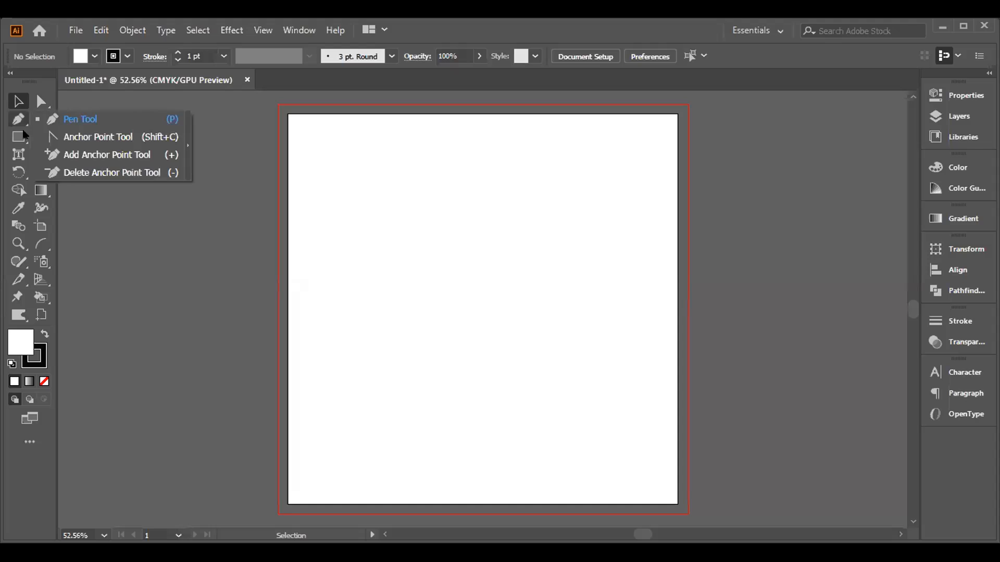
pyautogui.click(24, 137)
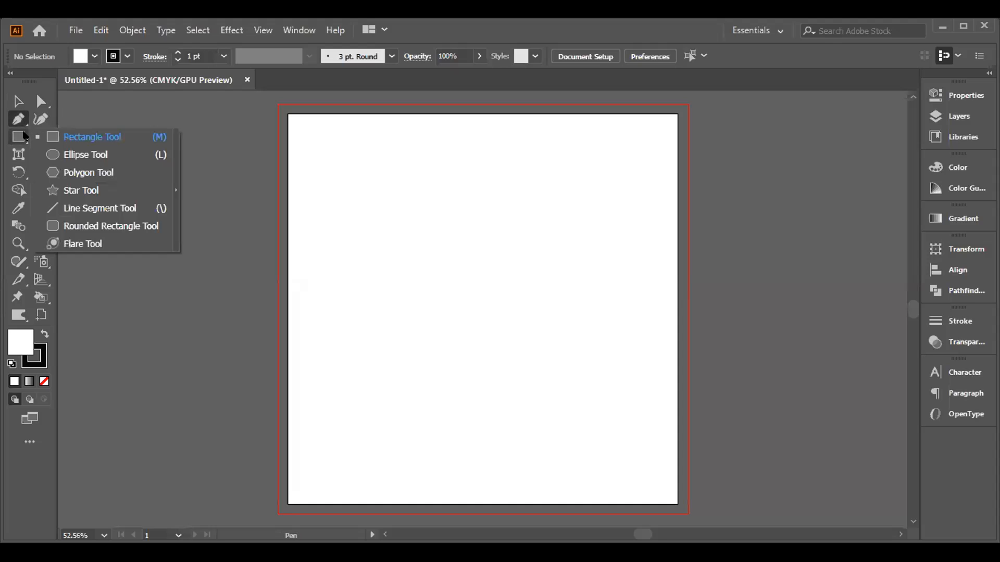
pyautogui.click(44, 141)
pyautogui.click(43, 139)
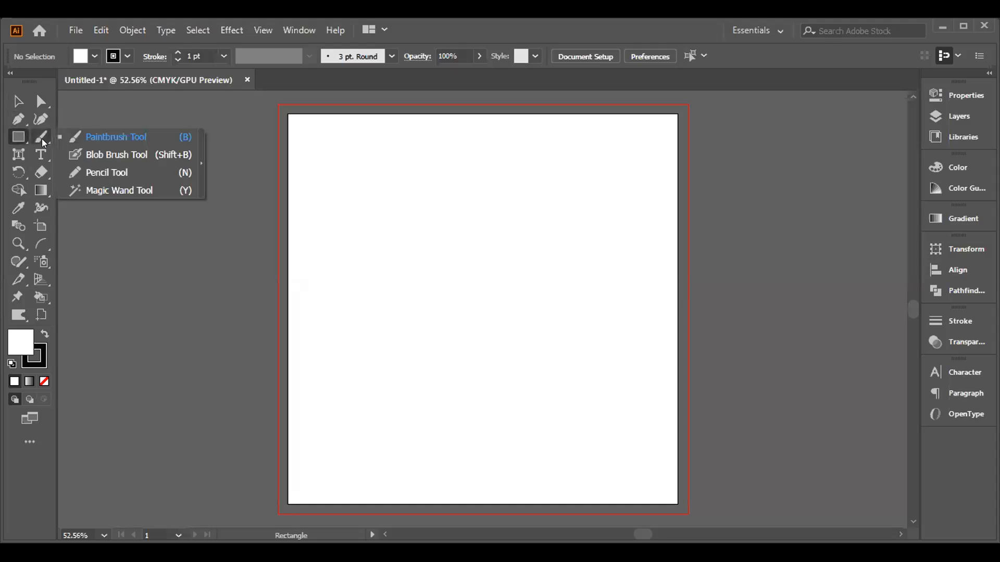
pyautogui.click(44, 143)
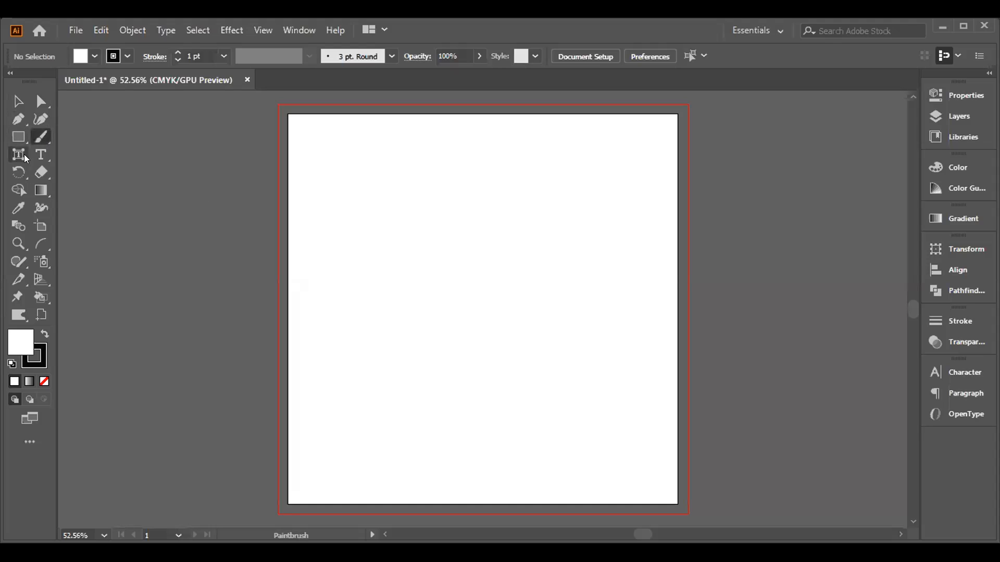
pyautogui.click(50, 148)
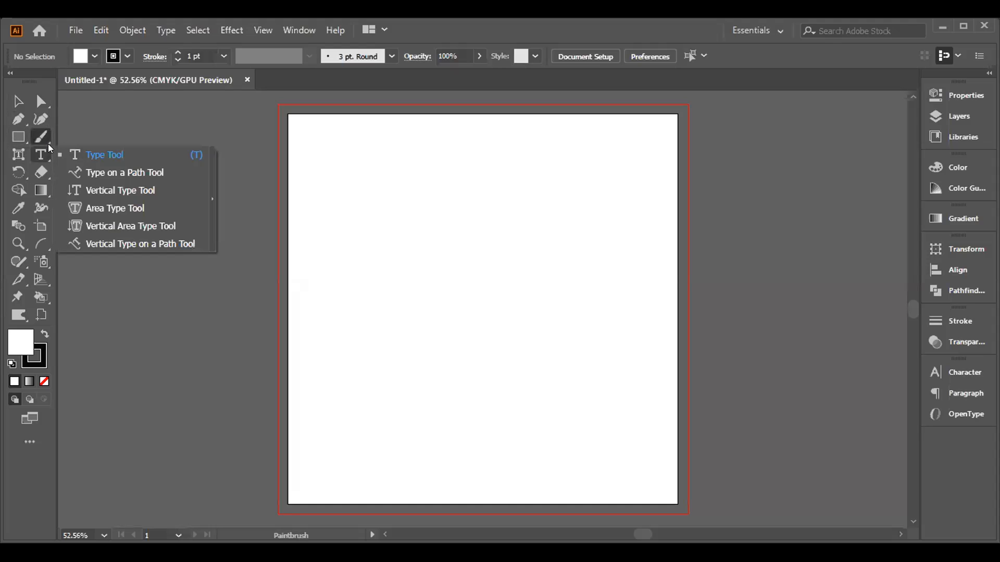
pyautogui.click(18, 176)
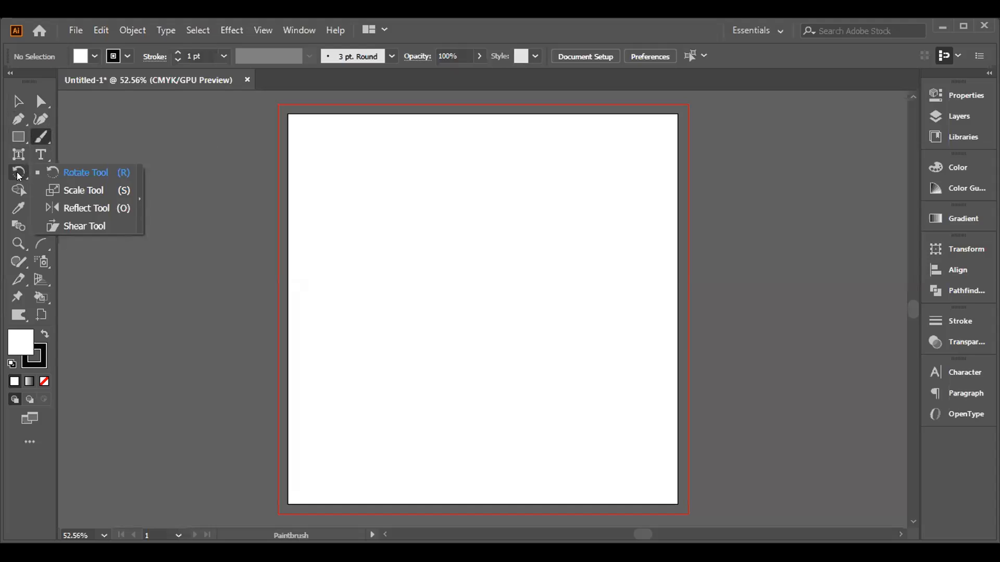
pyautogui.click(43, 175)
pyautogui.click(42, 174)
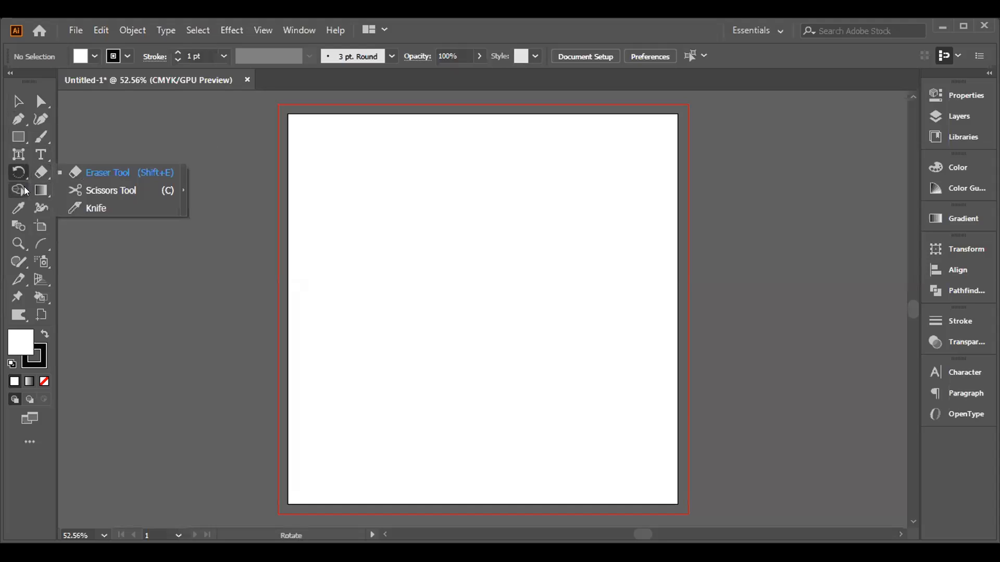
pyautogui.click(51, 194)
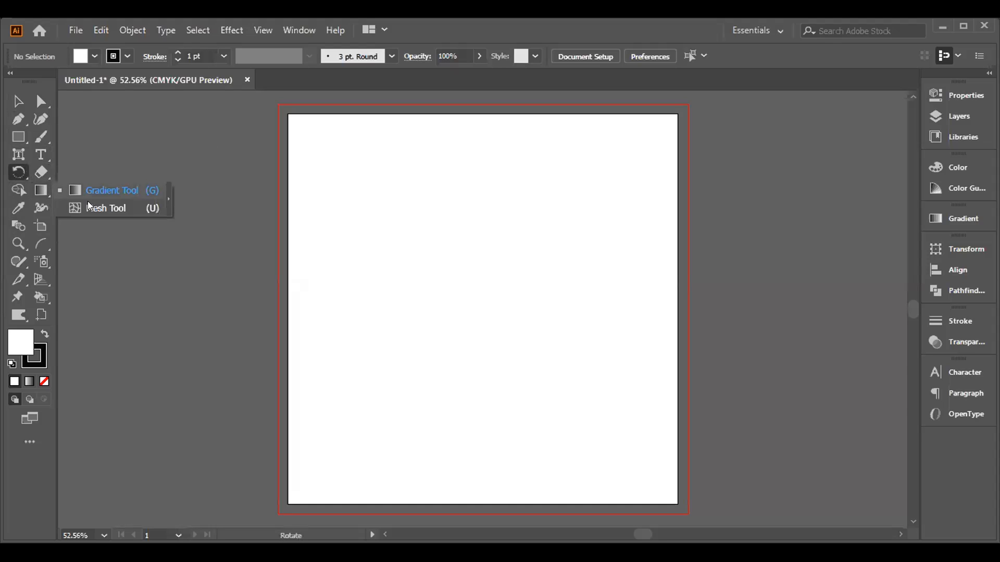
# Draw a wide rectangle in the upper left part of the Untitled-1 artboard.
pyautogui.click(18, 136)
pyautogui.click(279, 148)
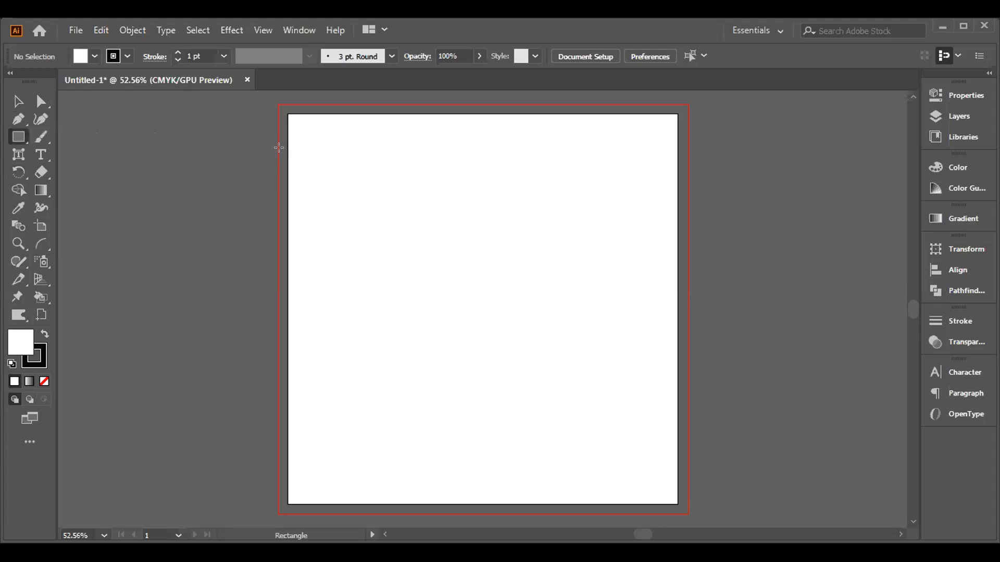
pyautogui.moveTo(311, 159); pyautogui.dragTo(522, 289)
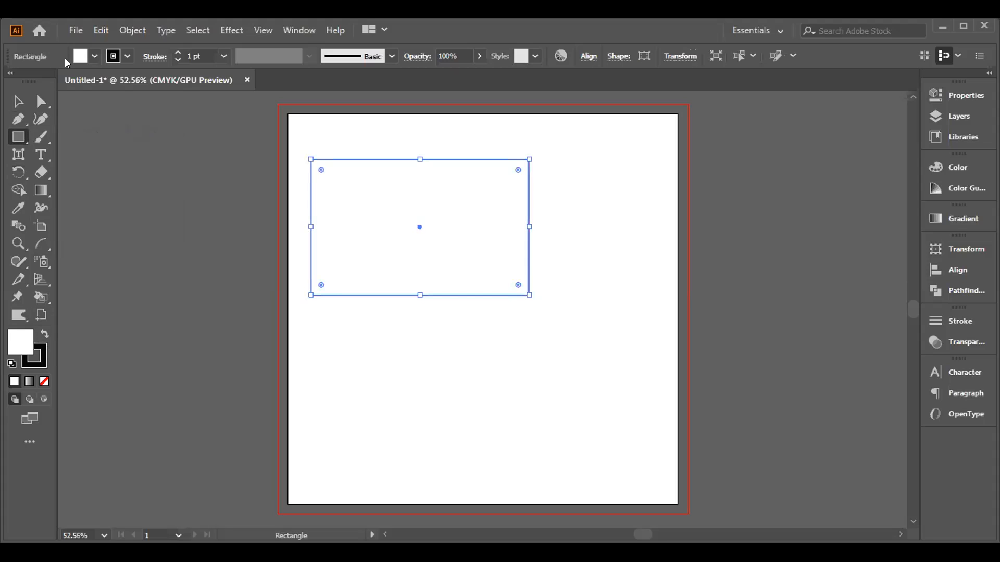
# Fill the rectangle with the red swatch and remove its stroke.
pyautogui.click(96, 57)
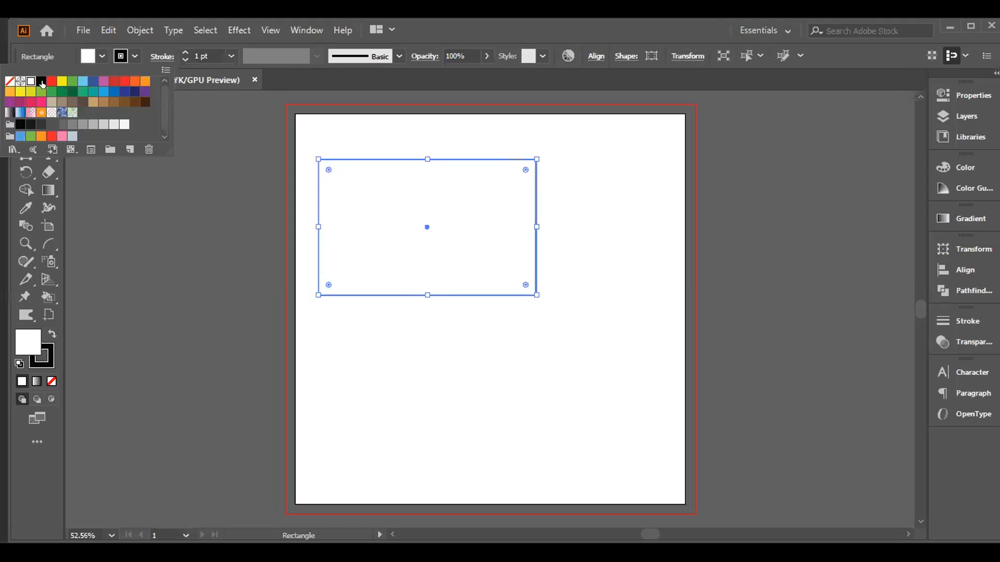
pyautogui.click(48, 82)
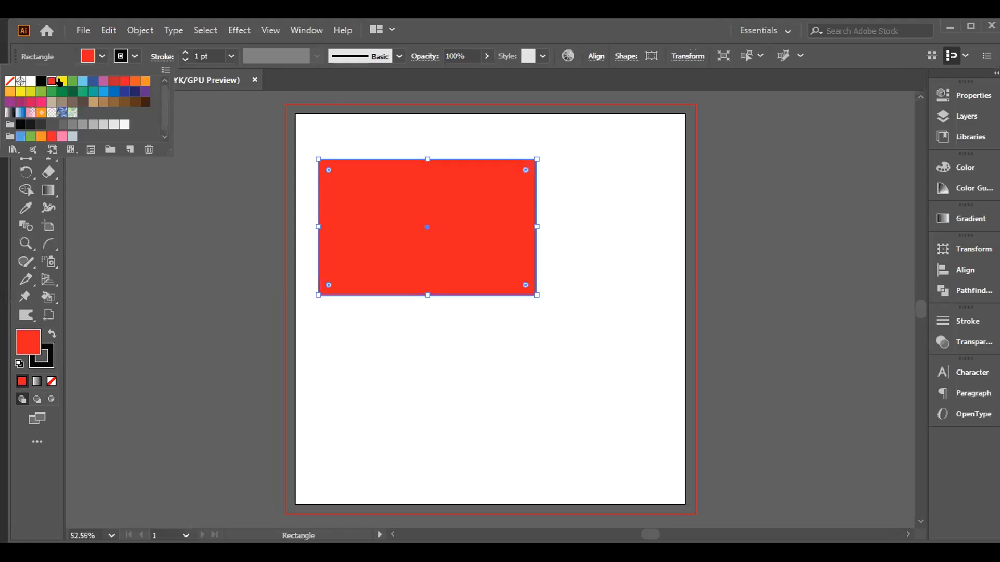
pyautogui.click(133, 55)
pyautogui.click(7, 82)
pyautogui.click(8, 81)
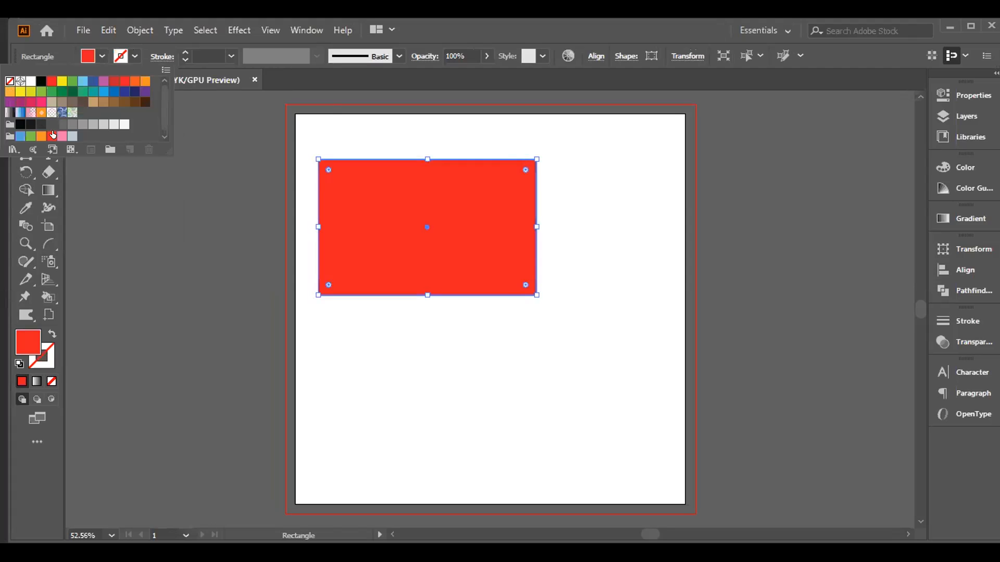
# Add five mesh points at different places across the red rectangle with the Mesh tool.
pyautogui.click(50, 188)
pyautogui.moveTo(48, 194); pyautogui.dragTo(85, 202)
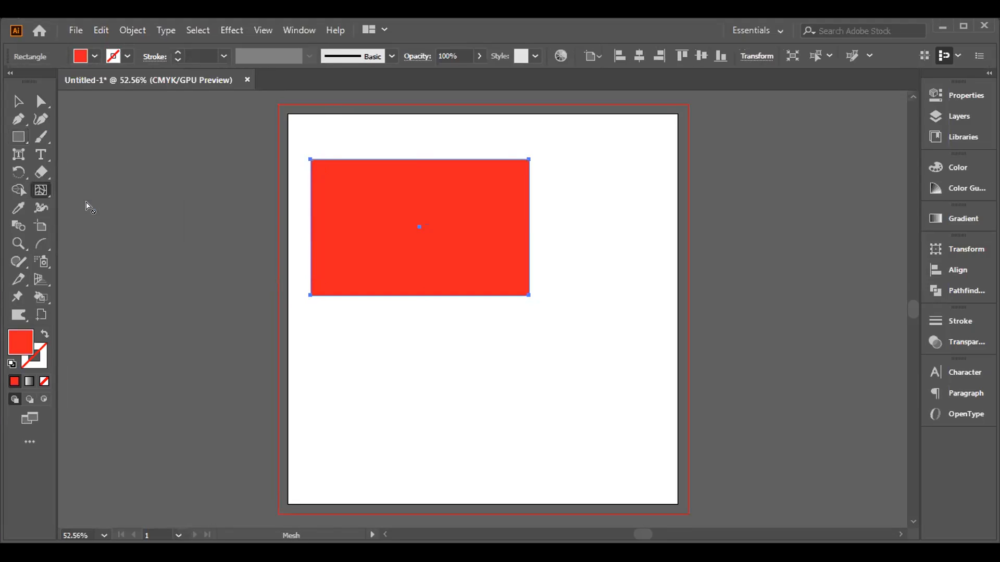
pyautogui.click(331, 175)
pyautogui.click(376, 191)
pyautogui.click(448, 201)
pyautogui.click(473, 240)
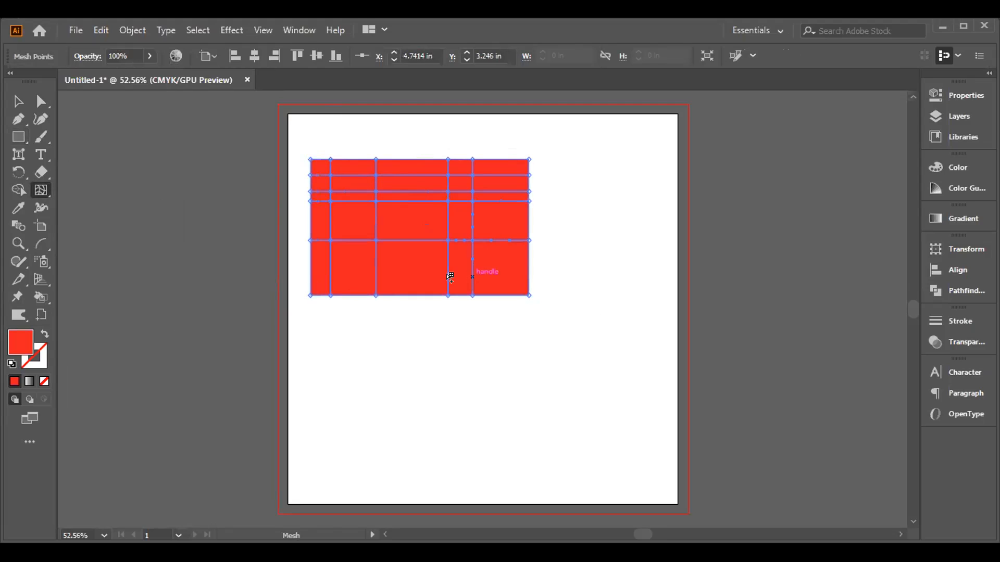
pyautogui.click(397, 272)
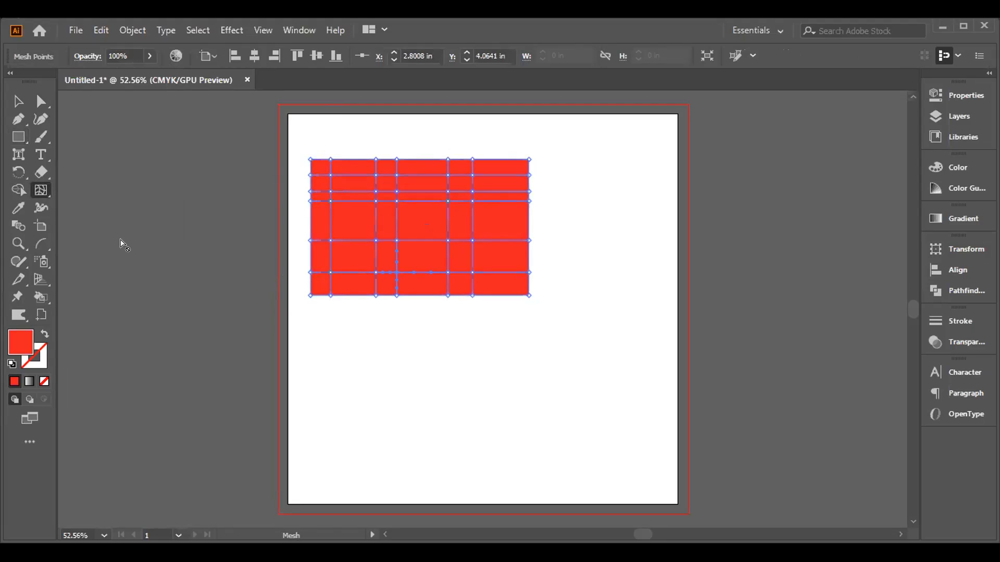
# Select the upper-left interior mesh point of the rectangle and choose yellow E8D443 as its fill colour.
pyautogui.click(329, 175)
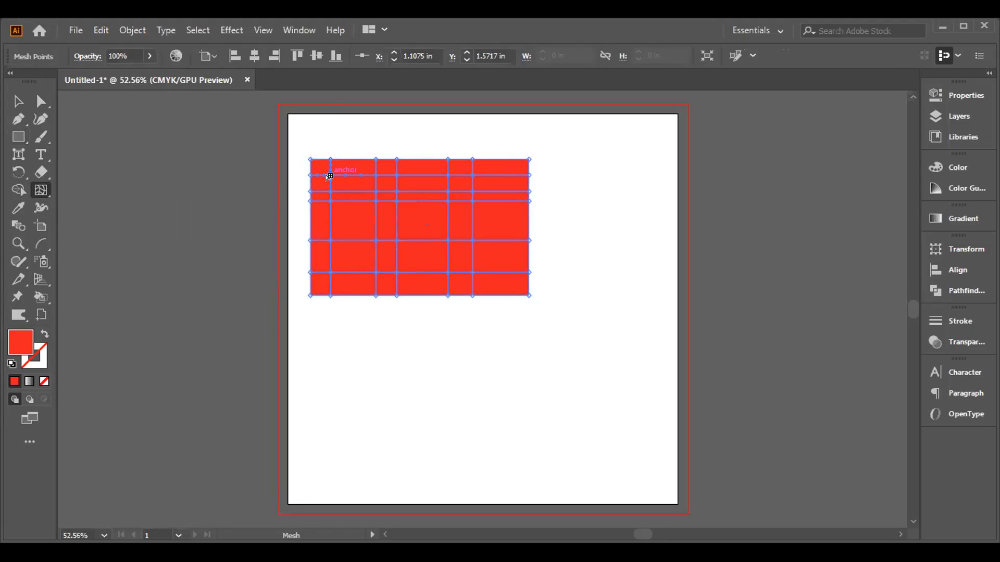
pyautogui.doubleClick(15, 340)
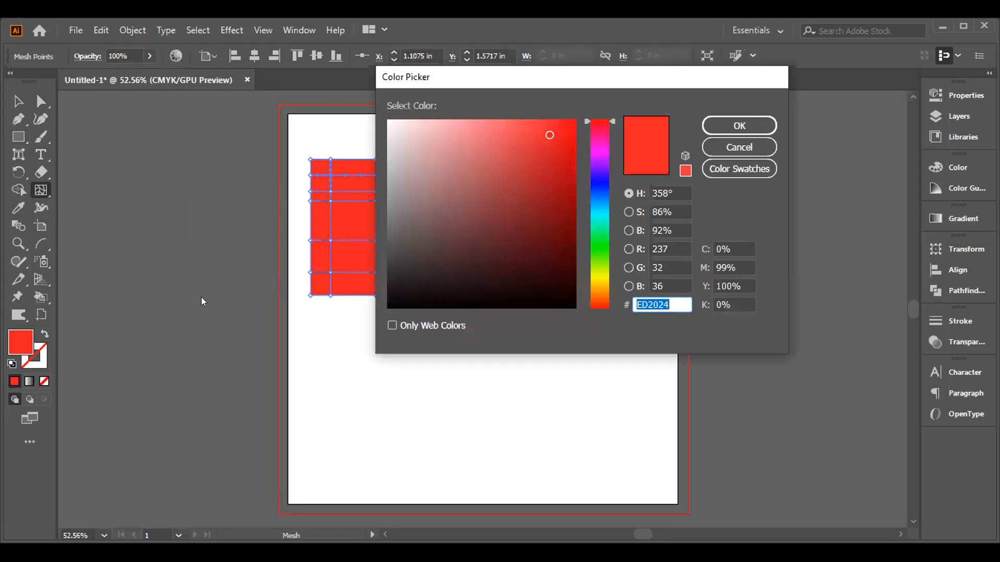
pyautogui.click(597, 276)
pyautogui.click(521, 136)
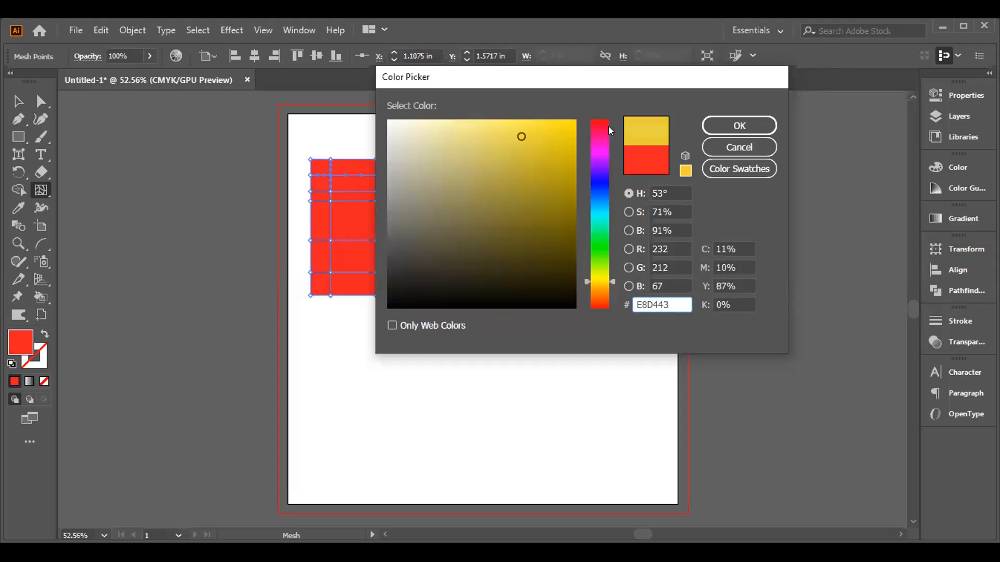
# Color the upper-left mesh point yellow (E8D443) and reshape the mesh by adding and moving points in the red rectangle's left part.
pyautogui.click(718, 124)
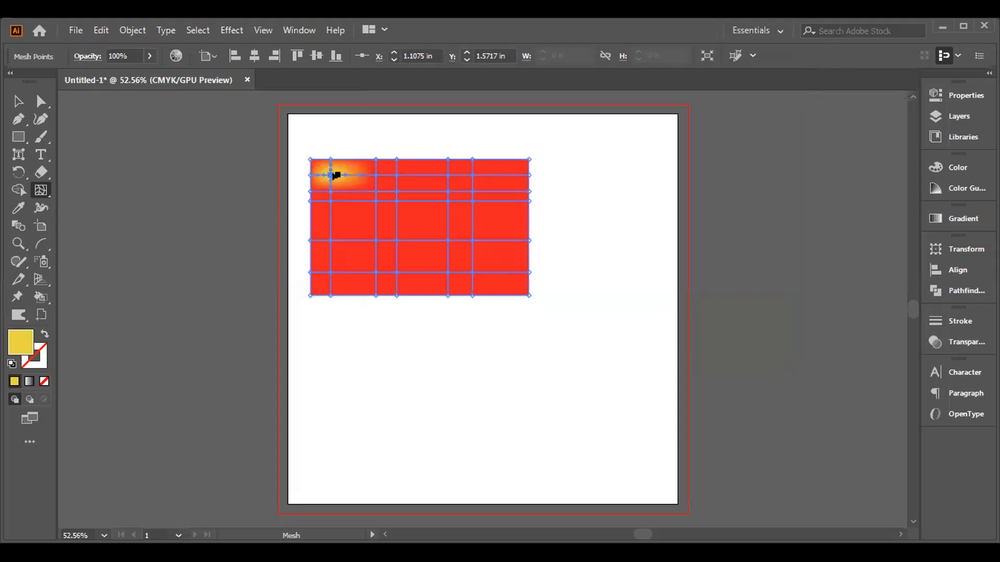
pyautogui.moveTo(332, 177); pyautogui.dragTo(375, 272)
pyautogui.click(329, 223)
pyautogui.click(385, 221)
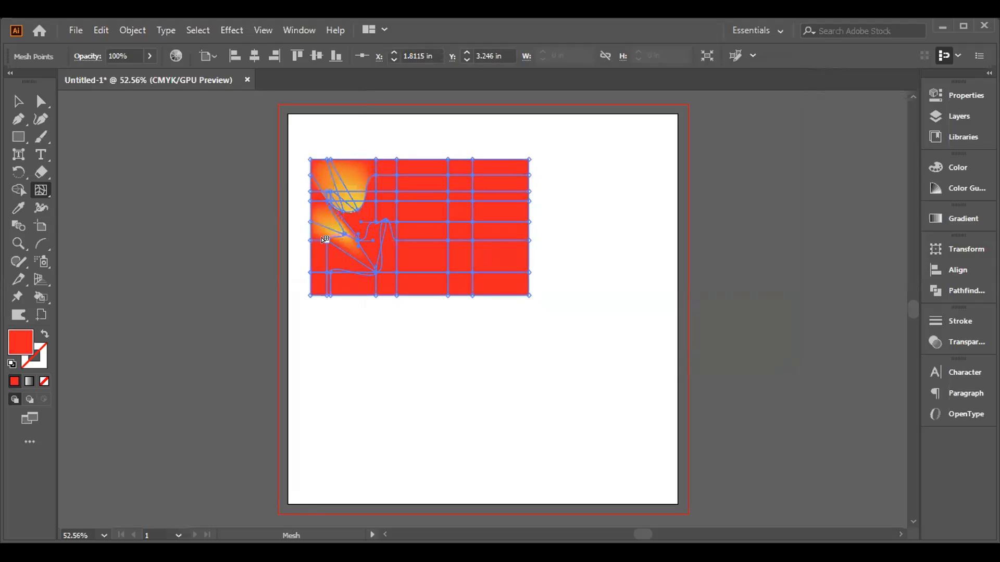
pyautogui.moveTo(328, 241); pyautogui.dragTo(366, 279)
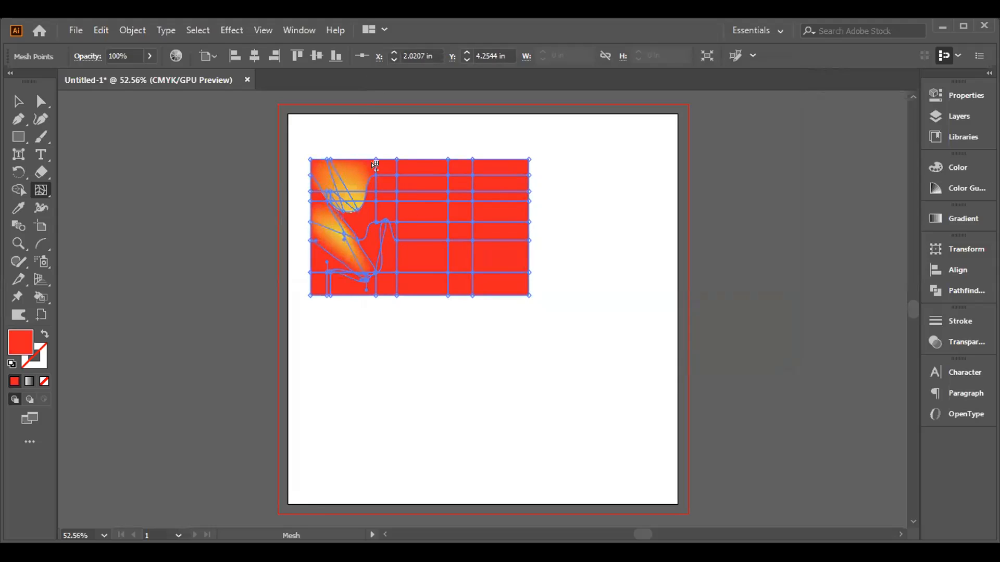
pyautogui.moveTo(375, 176); pyautogui.dragTo(396, 235)
pyautogui.moveTo(356, 209); pyautogui.dragTo(362, 234)
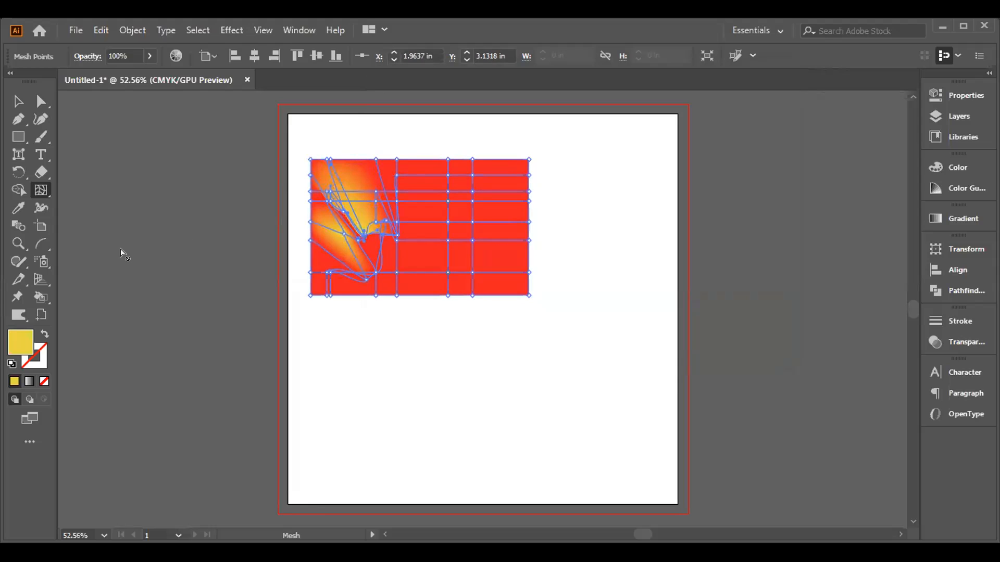
# Add a yellow mesh point in the red rectangle's upper-right area and distort the mesh around and below it.
pyautogui.click(469, 176)
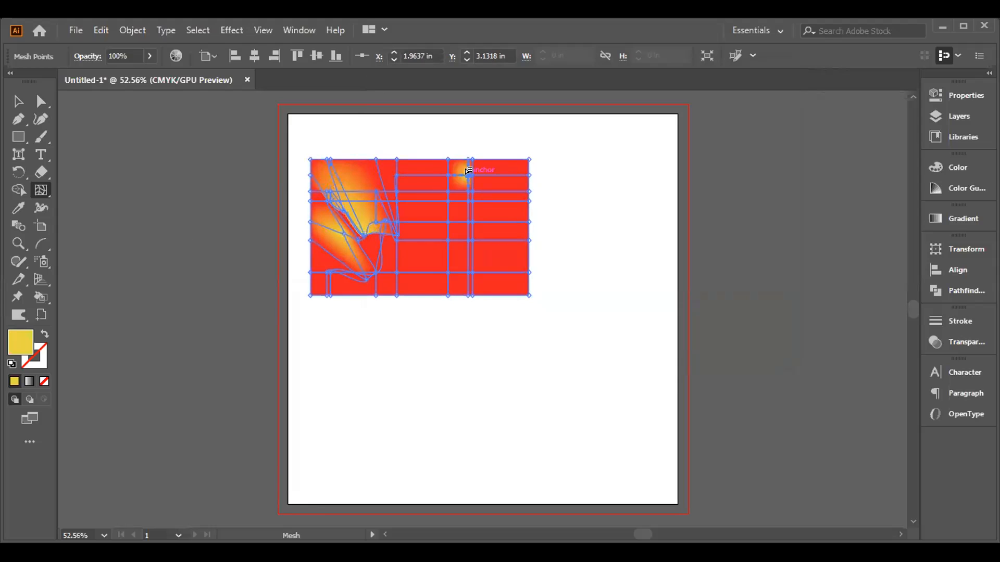
pyautogui.click(454, 217)
pyautogui.moveTo(473, 233); pyautogui.dragTo(470, 259)
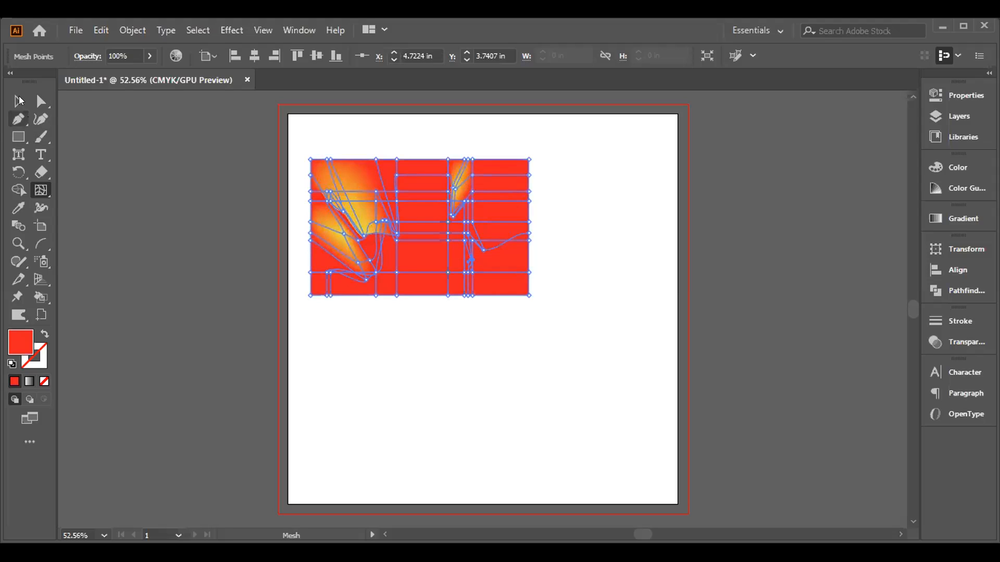
pyautogui.press('v')
pyautogui.click(180, 167)
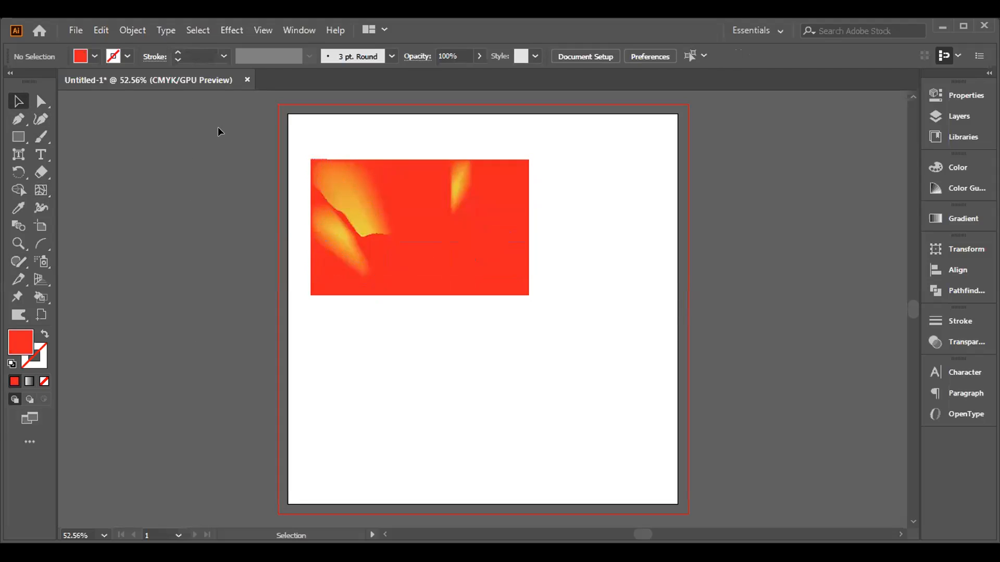
pyautogui.click(423, 283)
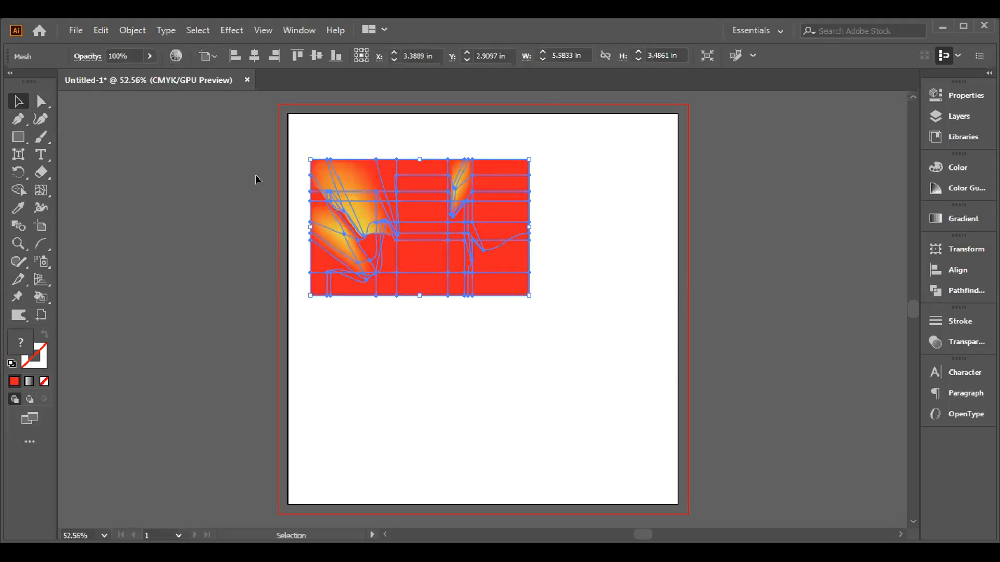
# Undo all mesh edits back to the plain red rectangle without mesh lines.
pyautogui.hotkey('ctrl', 'z')
pyautogui.hotkey('ctrl', 'z')
pyautogui.hotkey('ctrl', 'z')
pyautogui.hotkey('ctrl', 'z')
pyautogui.hotkey('ctrl', 'z')
pyautogui.hotkey('ctrl', 'z')
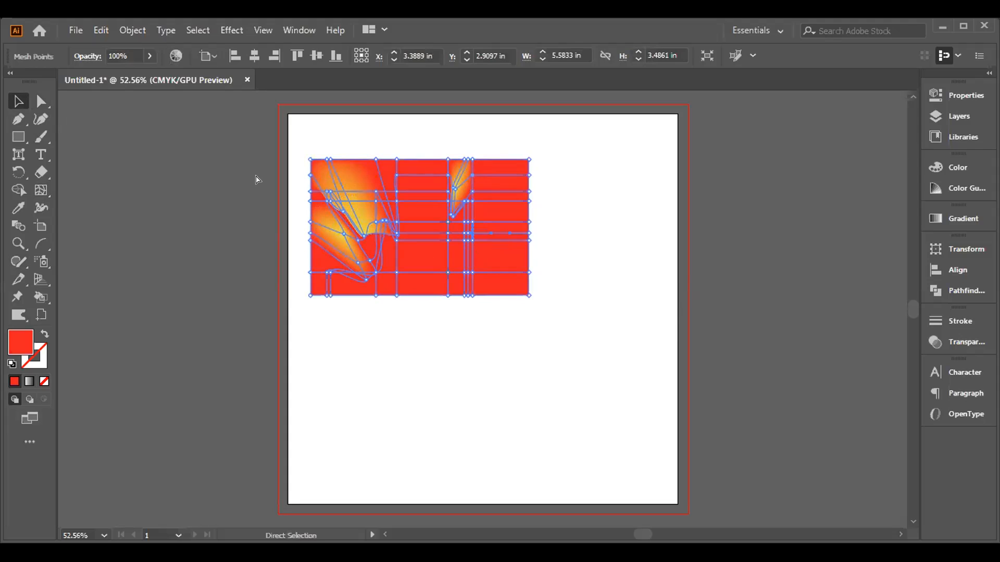
pyautogui.hotkey('ctrl', 'z')
pyautogui.hotkey('ctrl', 'z')
pyautogui.hotkey('ctrl', 'z')
pyautogui.hotkey('ctrl', 'z')
pyautogui.hotkey('ctrl', 'z')
pyautogui.hotkey('ctrl', 'z')
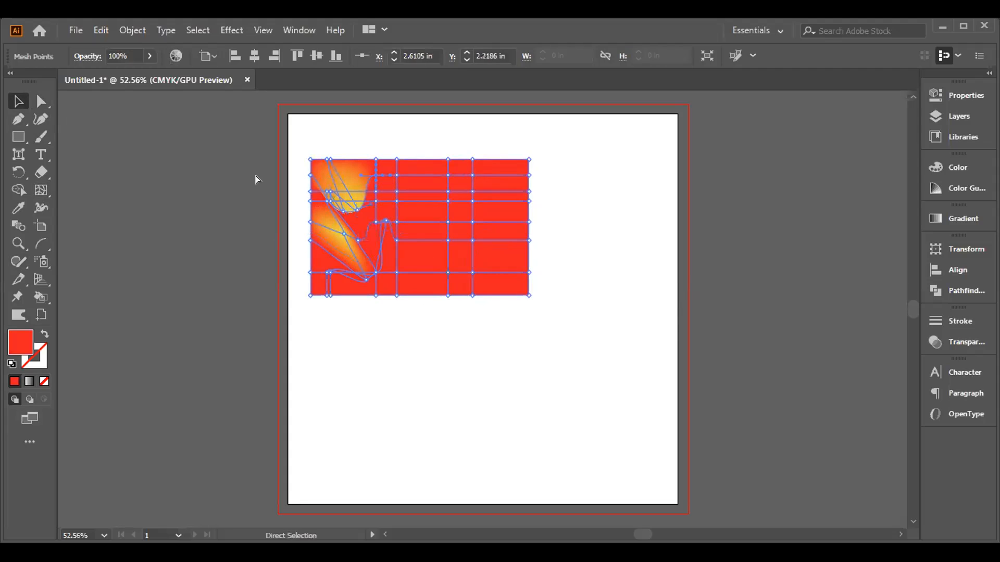
pyautogui.hotkey('ctrl', 'z')
pyautogui.hotkey('ctrl', 'z')
pyautogui.hotkey('ctrl', 'z')
pyautogui.hotkey('ctrl', 'z')
pyautogui.hotkey('ctrl', 'z')
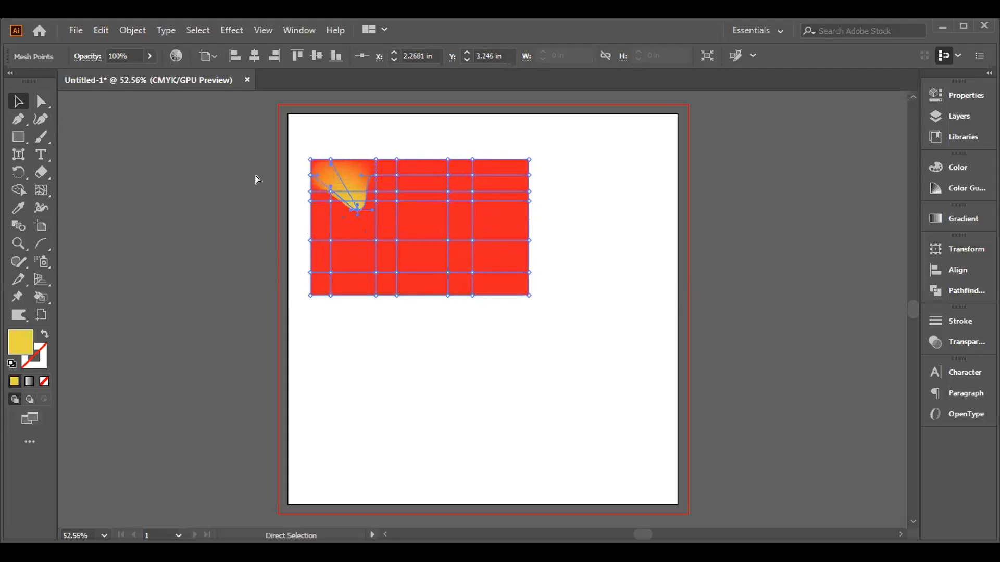
pyautogui.hotkey('ctrl', 'z')
pyautogui.hotkey('ctrl', 'z')
pyautogui.hotkey('ctrl', 'z')
pyautogui.hotkey('ctrl', 'z')
pyautogui.hotkey('ctrl', 'z')
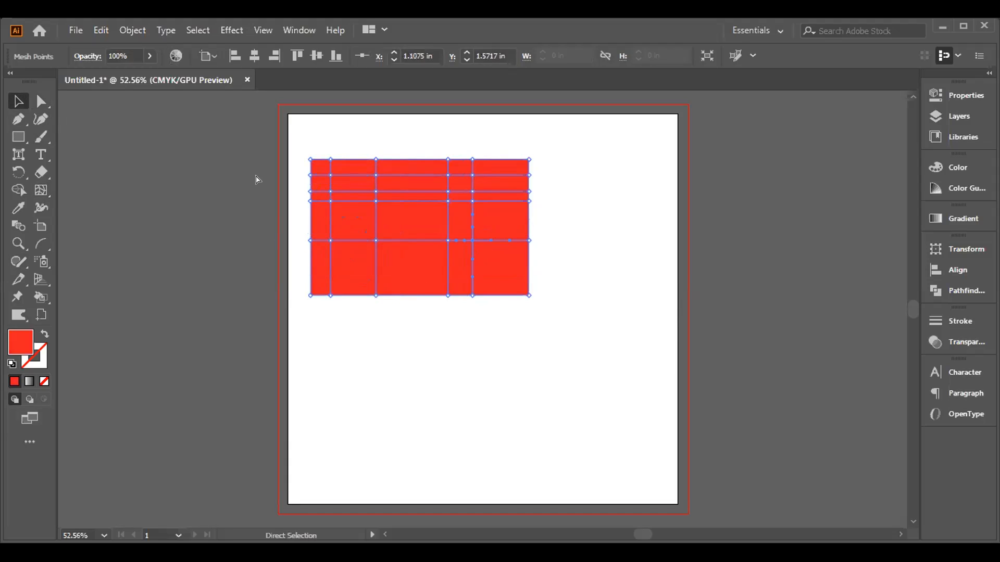
pyautogui.hotkey('ctrl', 'z')
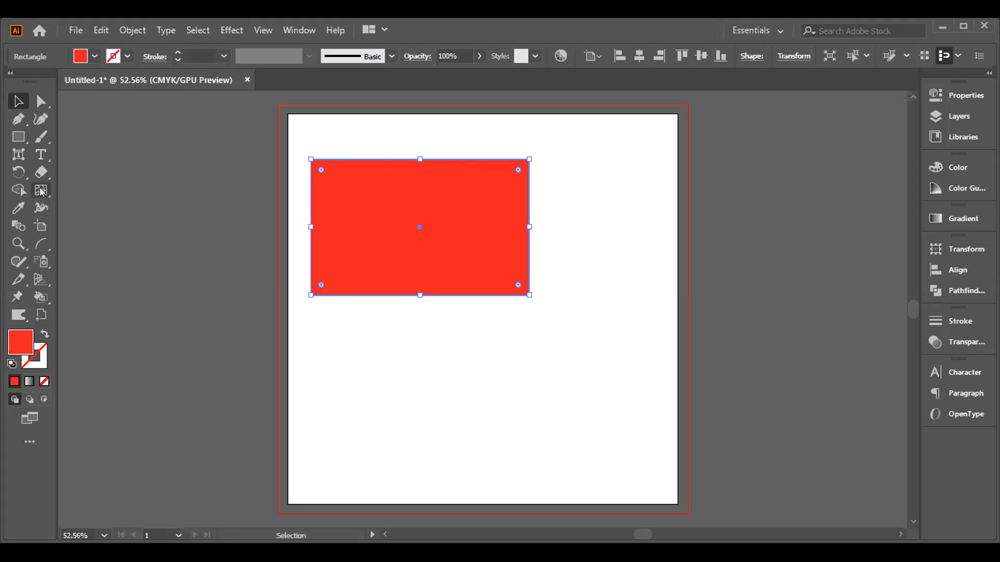
# Add a mesh point in the upper-left part of the red rectangle with the Mesh tool and color it light red.
pyautogui.click(42, 191)
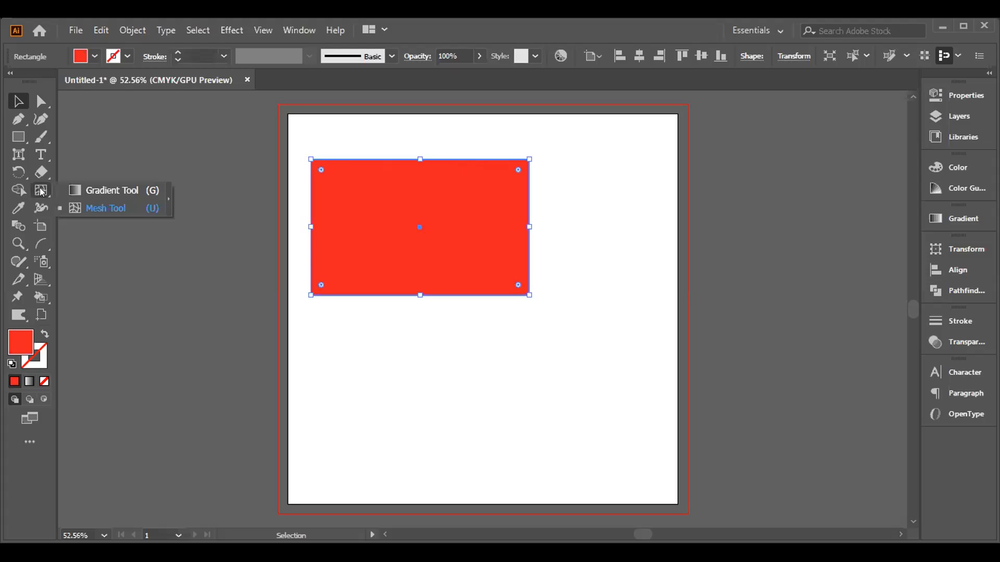
pyautogui.click(102, 209)
pyautogui.click(353, 192)
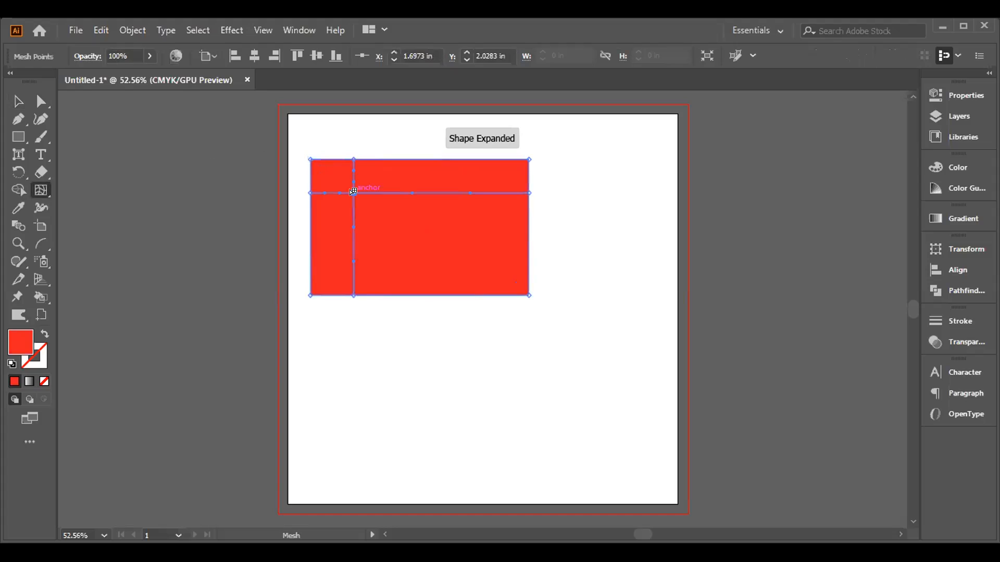
pyautogui.doubleClick(18, 344)
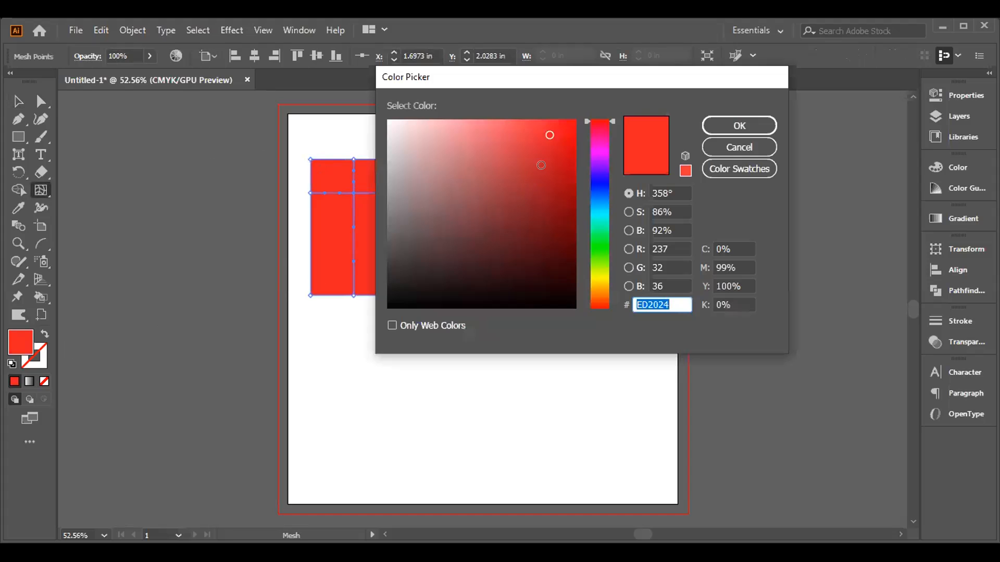
pyautogui.click(494, 140)
pyautogui.click(711, 127)
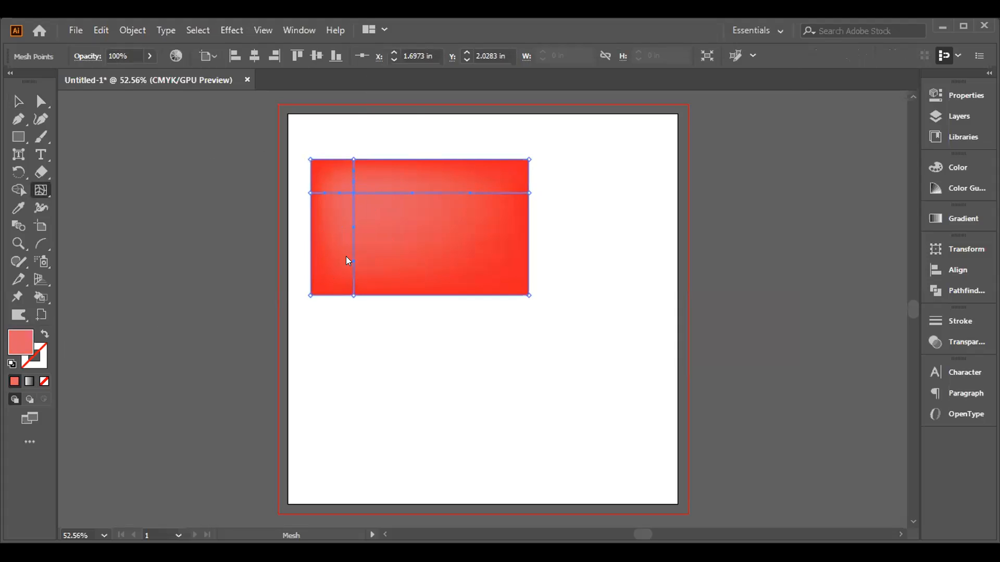
# Change the mesh point's color to yellow E2C224.
pyautogui.click(596, 282)
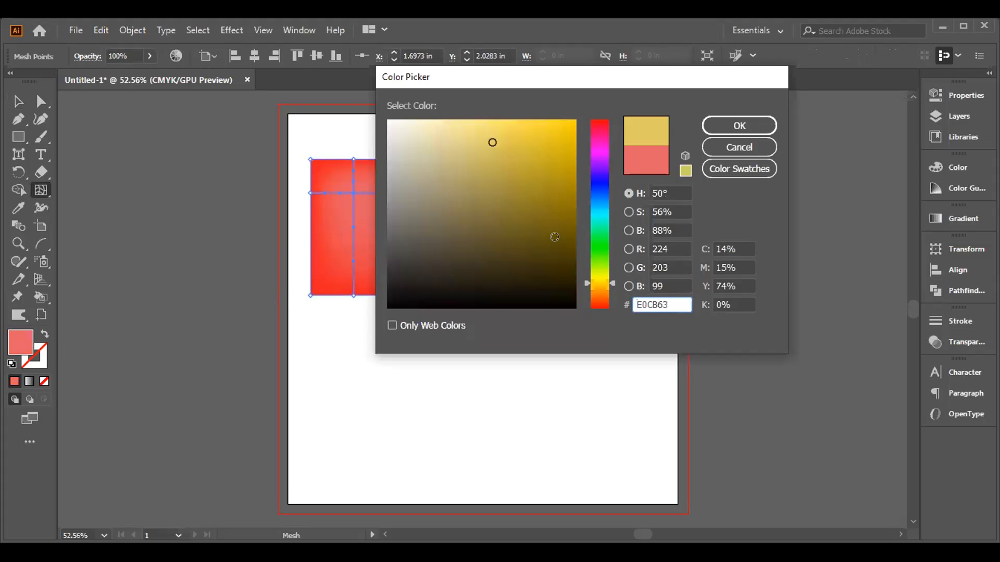
pyautogui.click(546, 141)
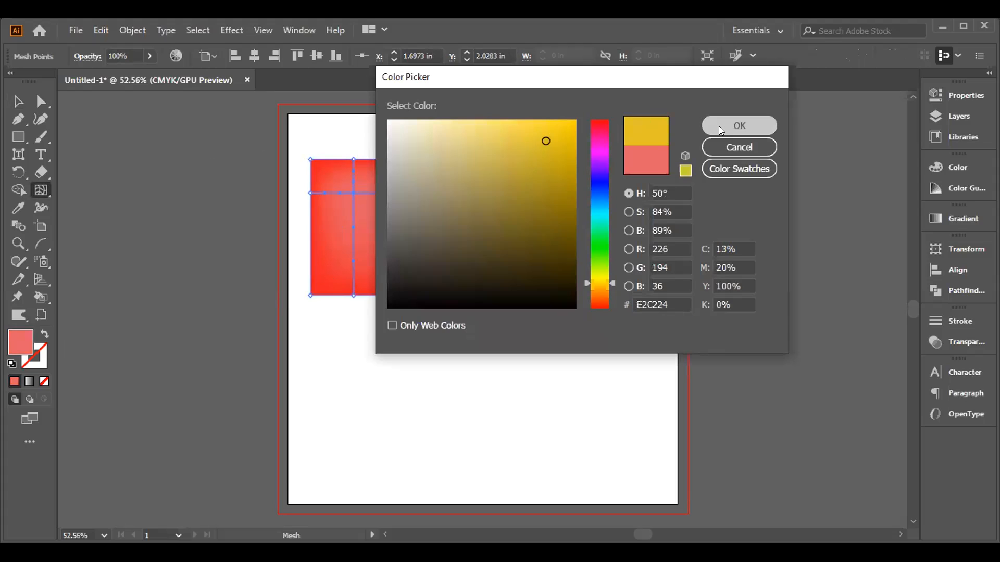
pyautogui.click(721, 130)
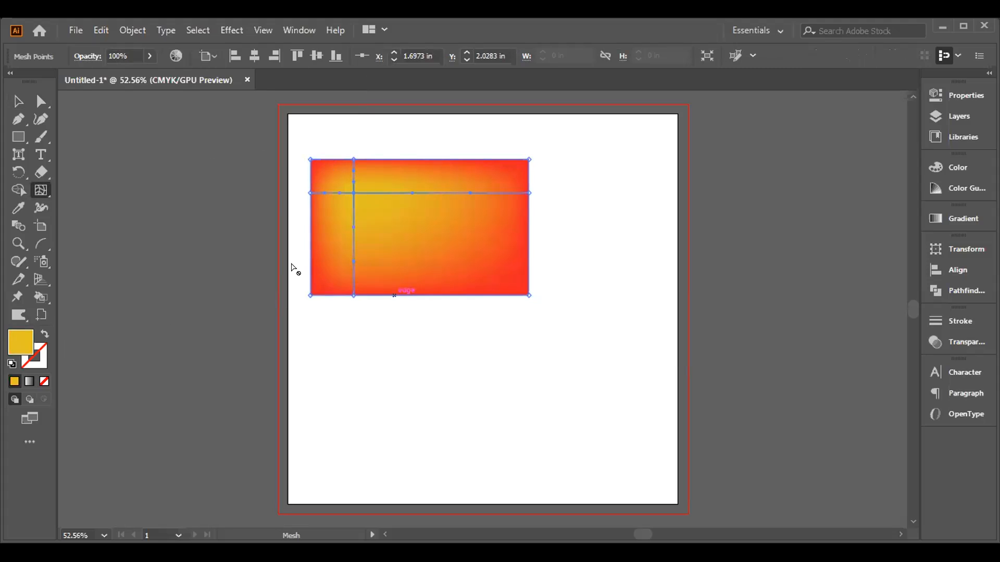
# Reshape the yellow glow by moving mesh points toward the rectangle's lower middle and adding more mesh points around them, finishing with nothing selected.
pyautogui.moveTo(354, 193); pyautogui.dragTo(388, 241)
pyautogui.click(402, 203)
pyautogui.moveTo(387, 242); pyautogui.dragTo(424, 248)
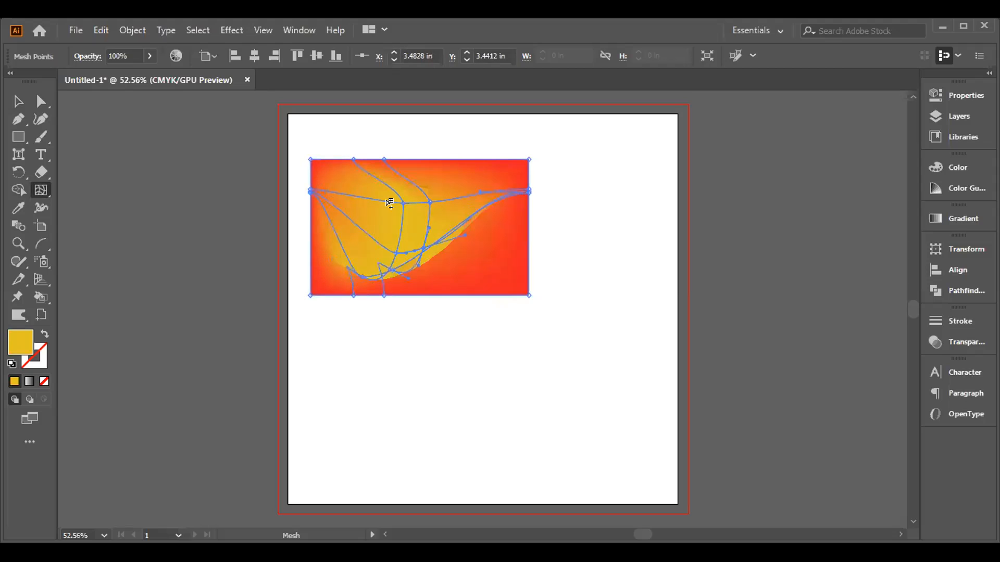
pyautogui.click(364, 193)
pyautogui.click(410, 203)
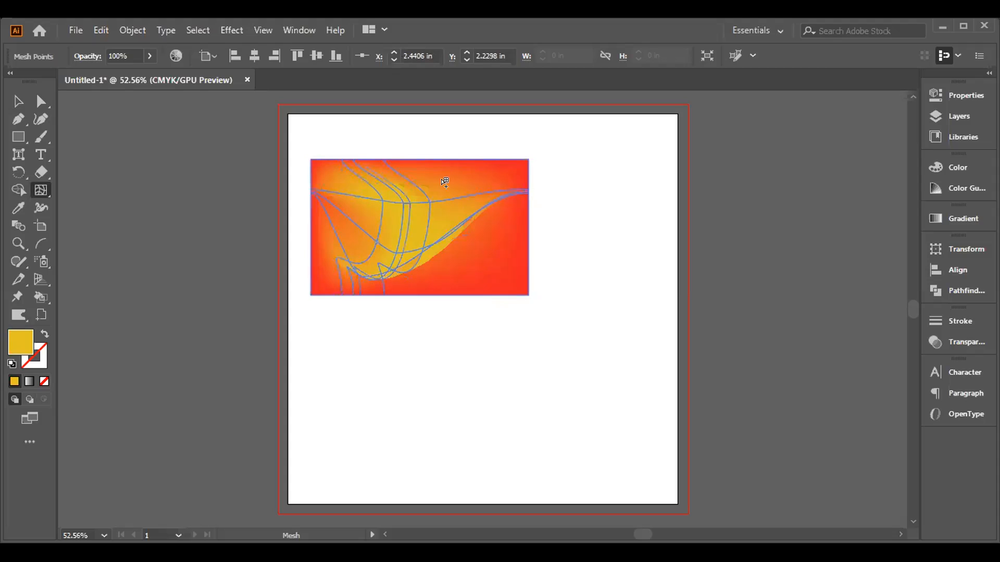
pyautogui.click(435, 233)
pyautogui.click(419, 239)
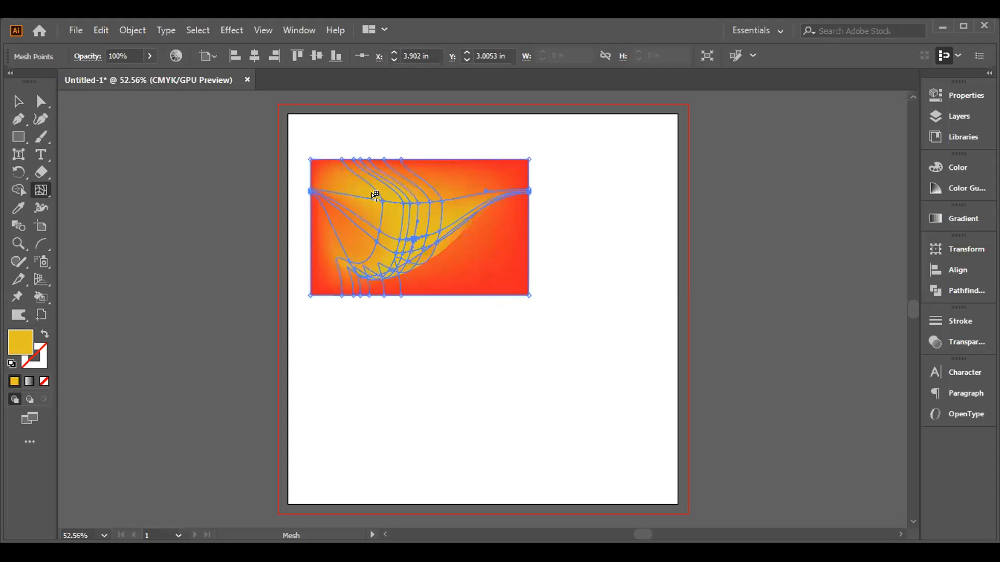
pyautogui.click(18, 100)
pyautogui.click(195, 162)
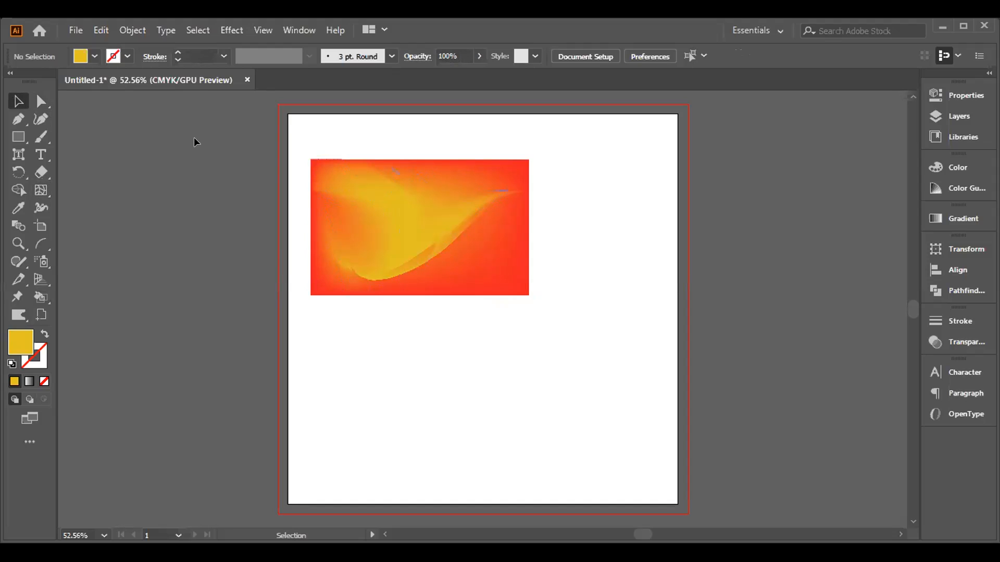
# Delete the gradient mesh rectangle from the artboard.
pyautogui.scroll(1, 233, 118)
pyautogui.moveTo(234, 119); pyautogui.dragTo(488, 327)
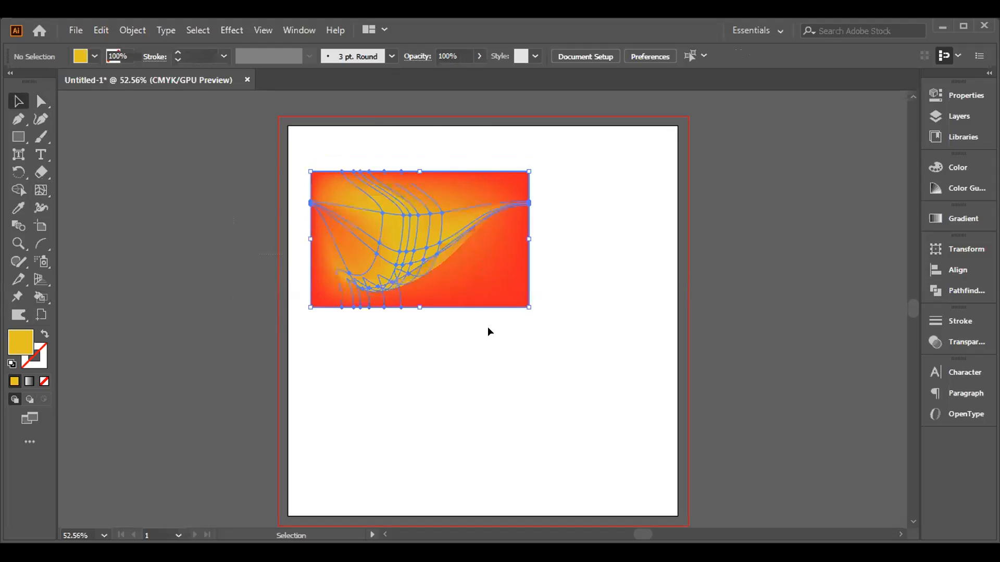
pyautogui.press('Delete')
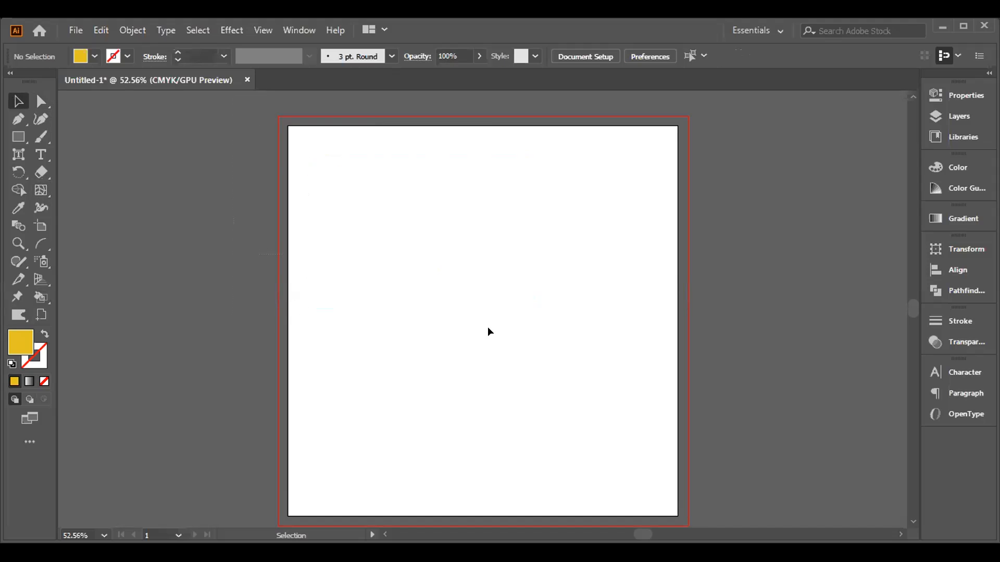
pyautogui.rightClick(41, 197)
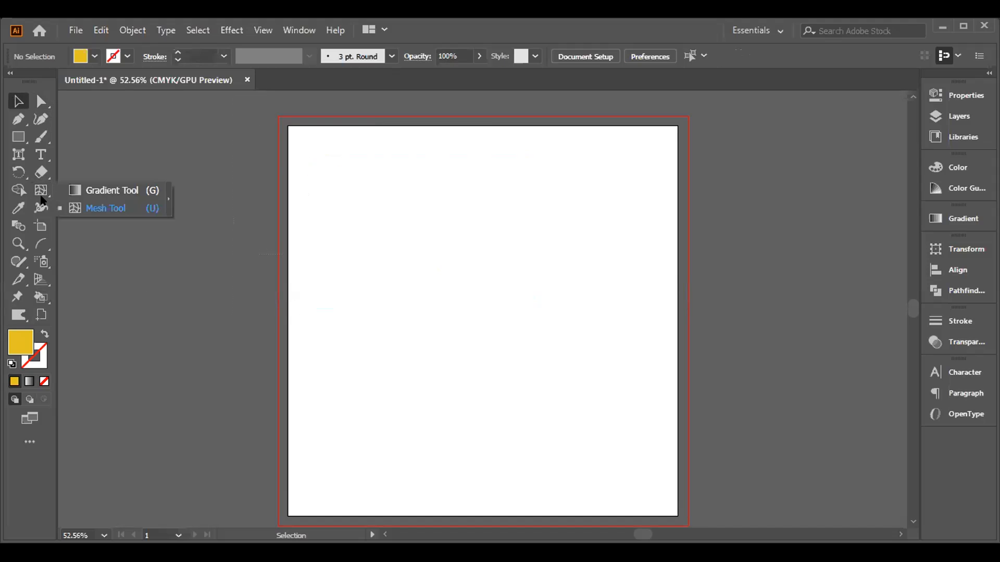
pyautogui.click(27, 246)
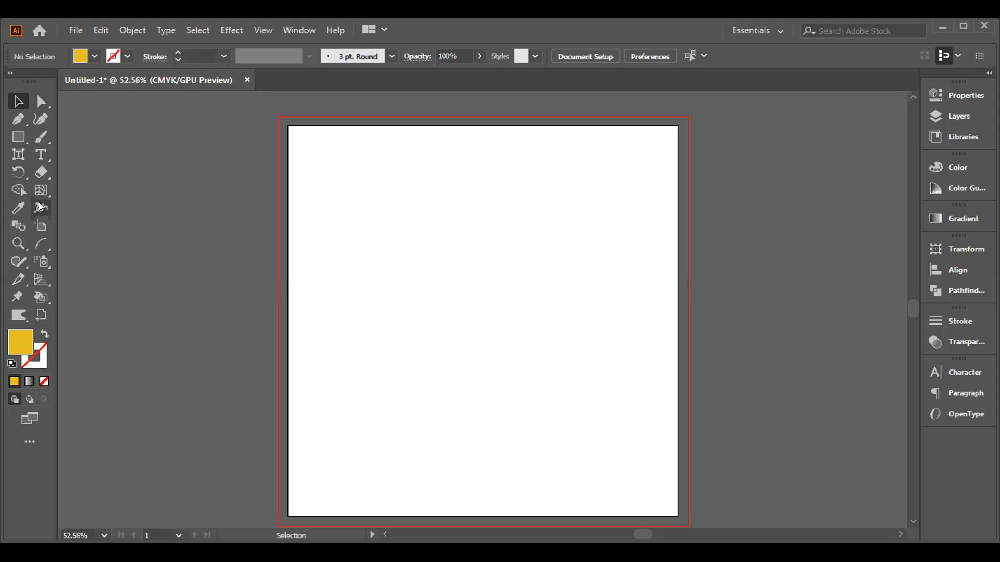
# Draw an open path of three straight segments across the middle of the artboard with the Pen tool.
pyautogui.click(18, 120)
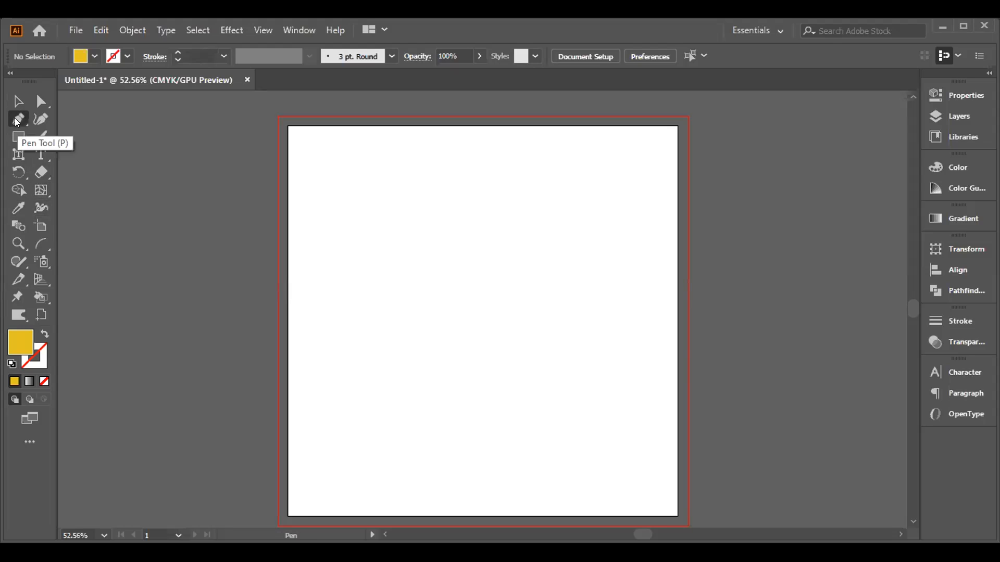
pyautogui.click(587, 204)
pyautogui.click(587, 301)
pyautogui.click(433, 410)
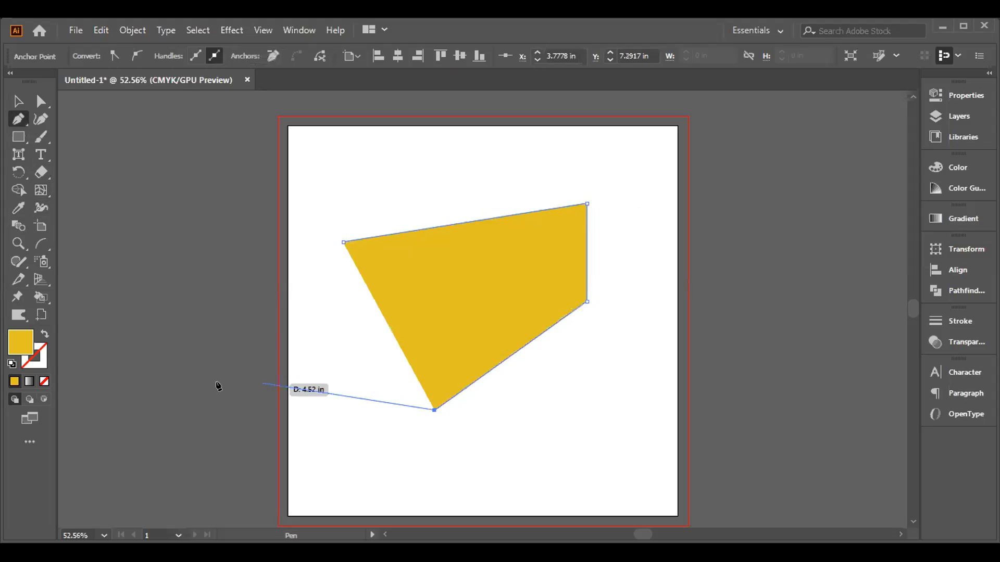
# Remove the path's fill and give it a solid yellow stroke.
pyautogui.click(43, 382)
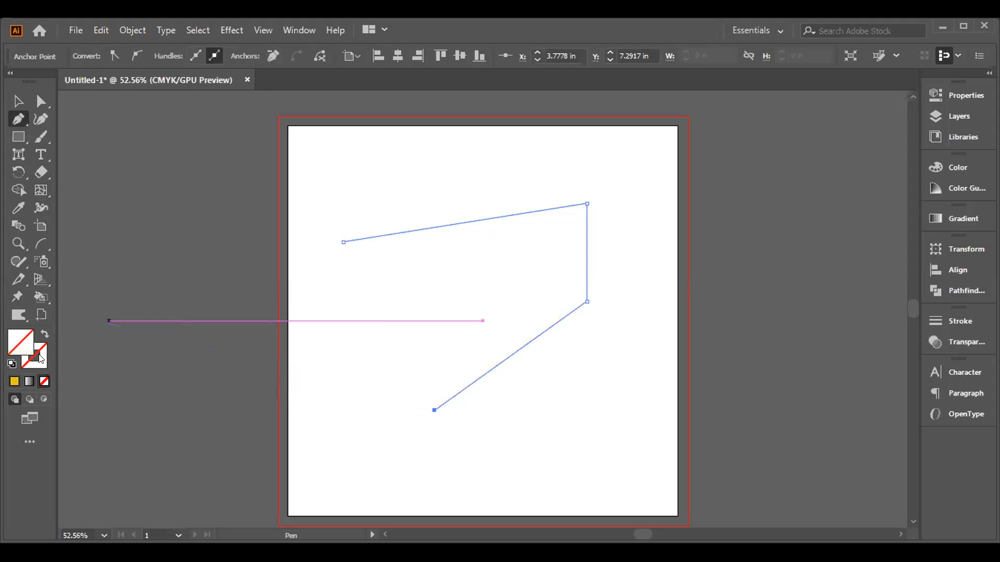
pyautogui.click(10, 382)
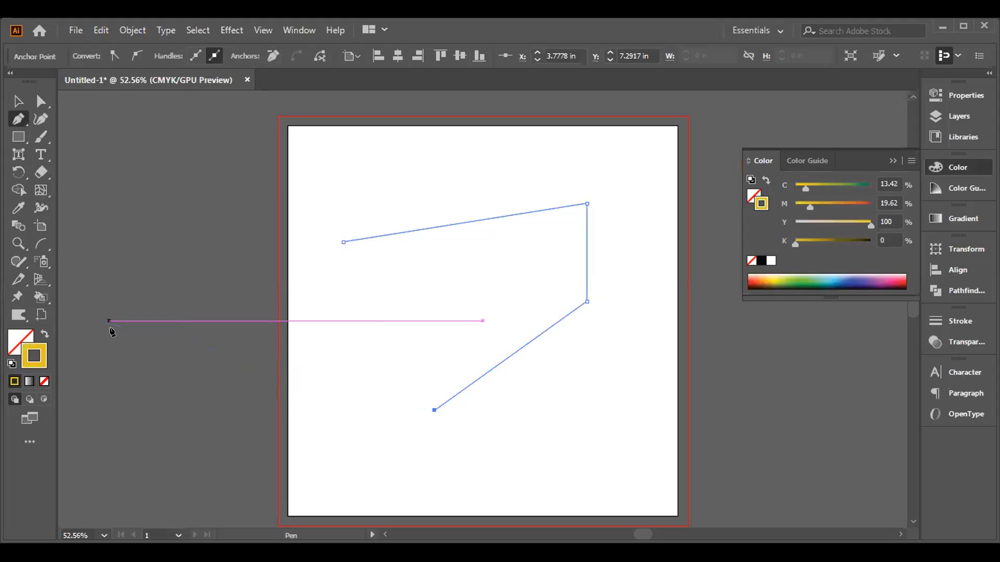
pyautogui.click(18, 101)
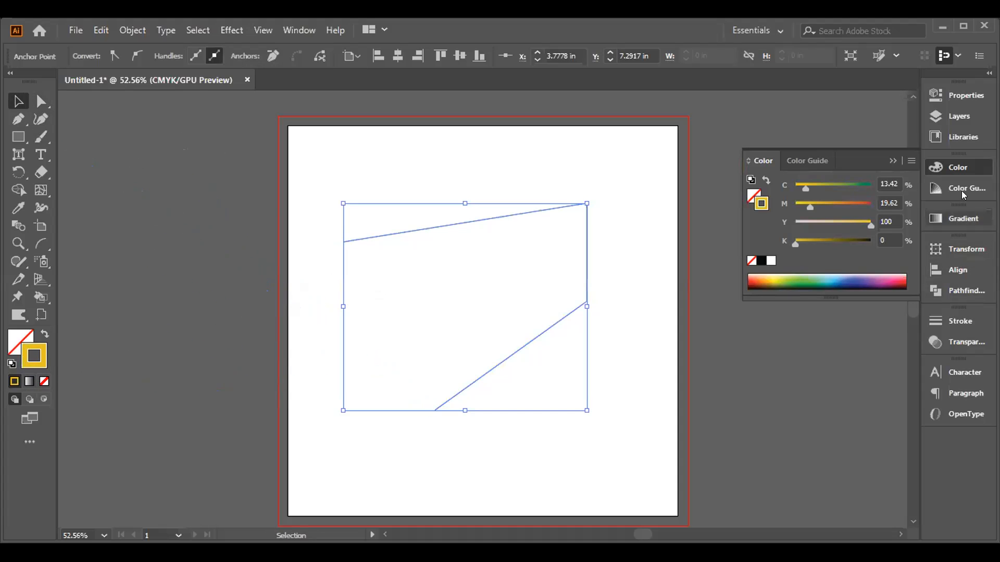
# Set the yellow path's stroke weight to 10 pt.
pyautogui.click(957, 321)
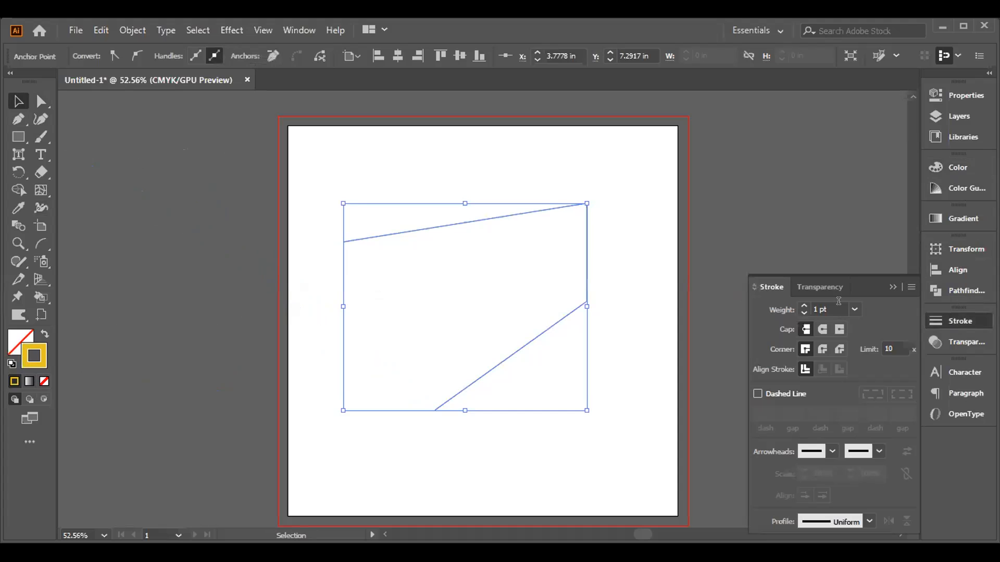
pyautogui.click(850, 309)
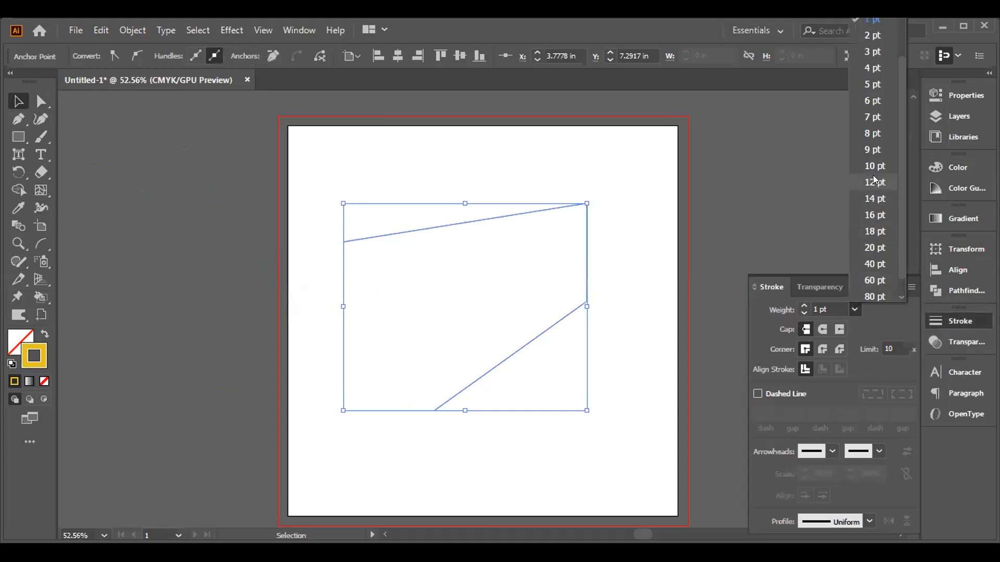
pyautogui.click(849, 192)
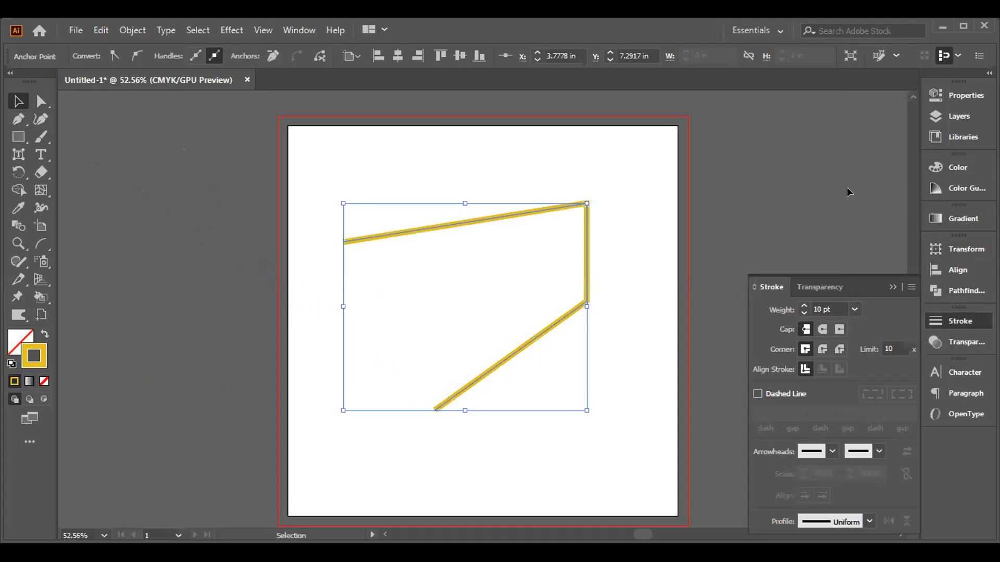
# Vary the path's stroke width with the Width tool, narrowing the upper segment's middle, flaring the upper-right corner and thickening the lower segment's middle.
pyautogui.click(40, 209)
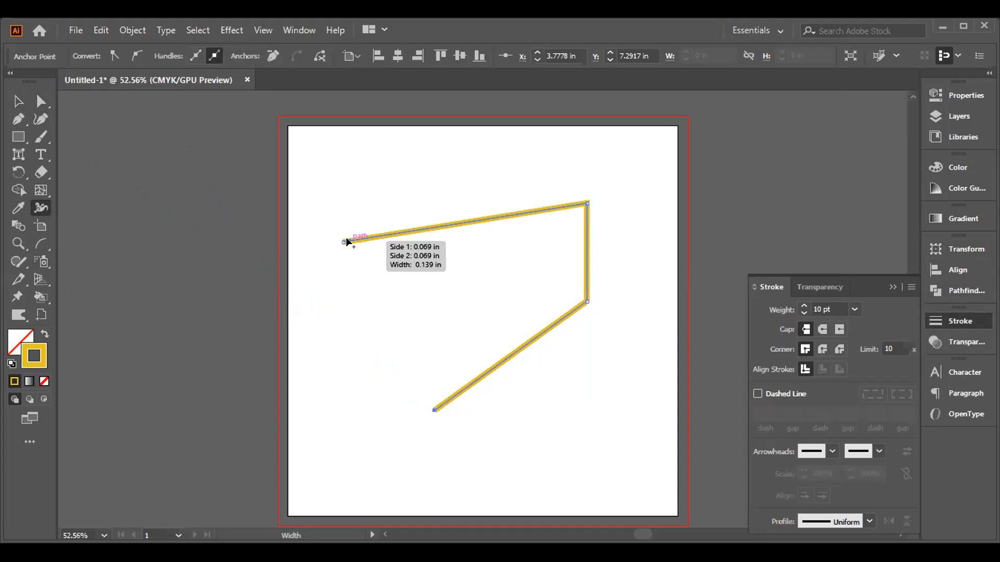
pyautogui.moveTo(358, 245); pyautogui.dragTo(573, 225)
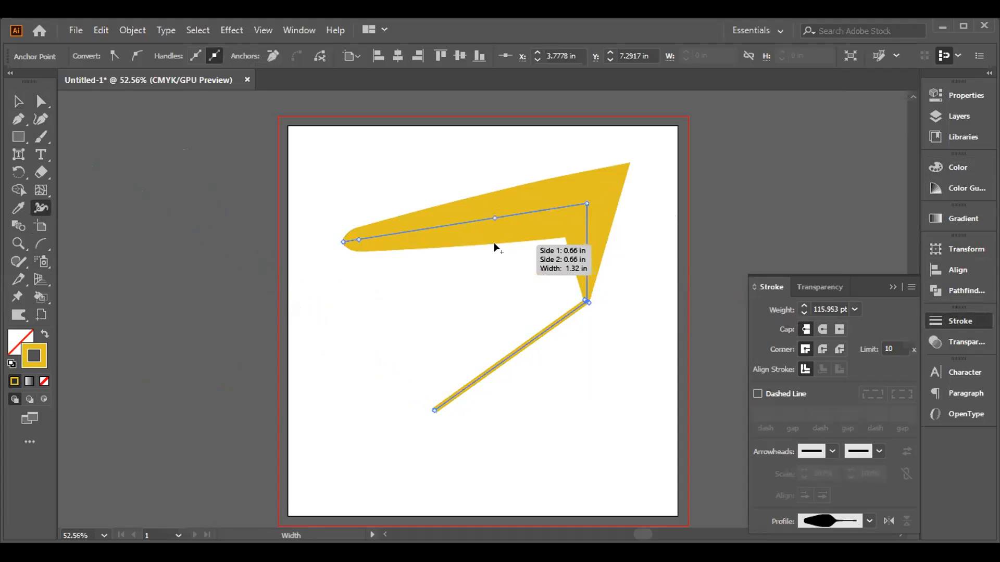
pyautogui.moveTo(491, 239); pyautogui.dragTo(492, 221)
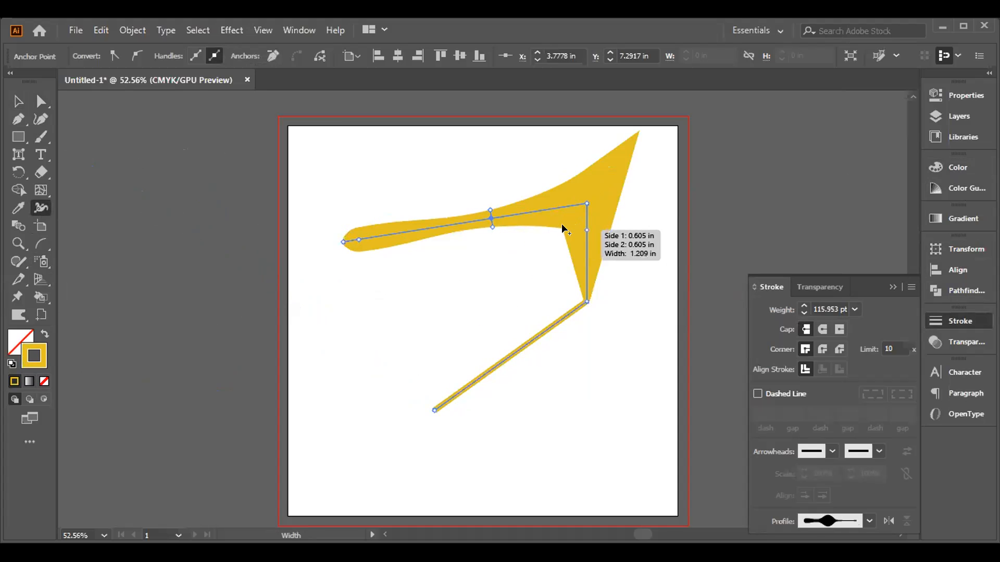
pyautogui.moveTo(561, 220); pyautogui.dragTo(598, 232)
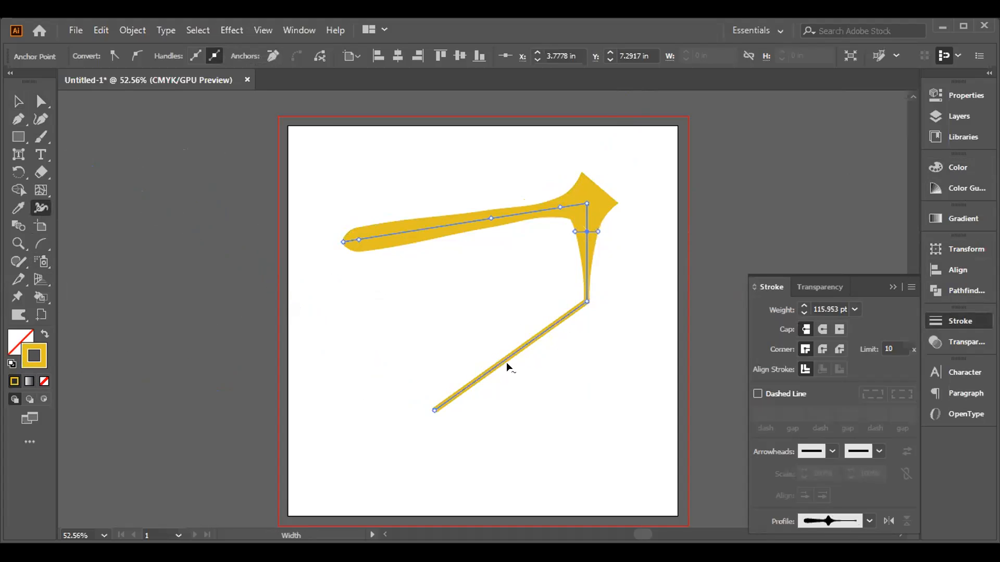
pyautogui.moveTo(514, 355); pyautogui.dragTo(518, 361)
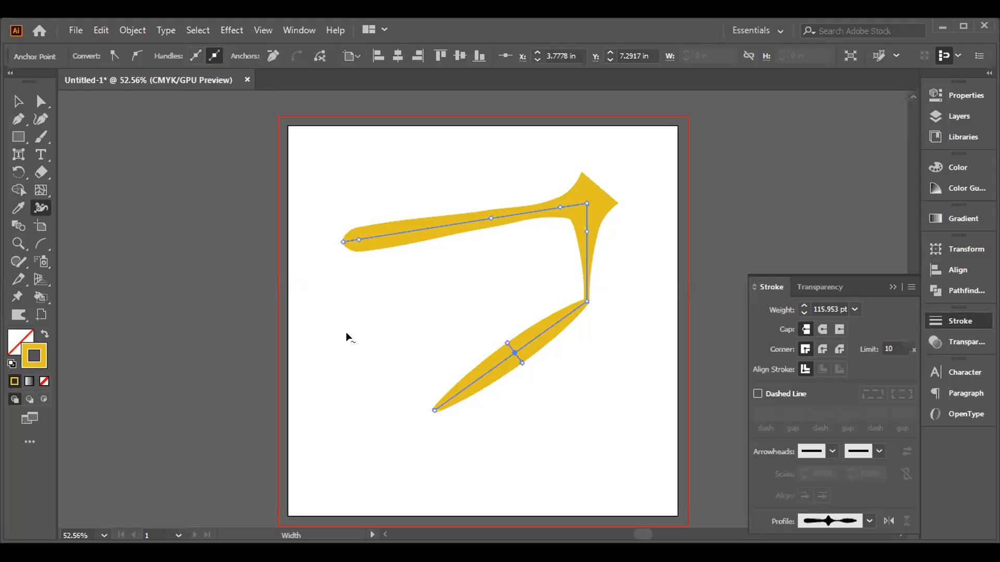
# Delete the variable-width yellow path from the artboard.
pyautogui.click(17, 101)
pyautogui.moveTo(258, 113); pyautogui.dragTo(407, 254)
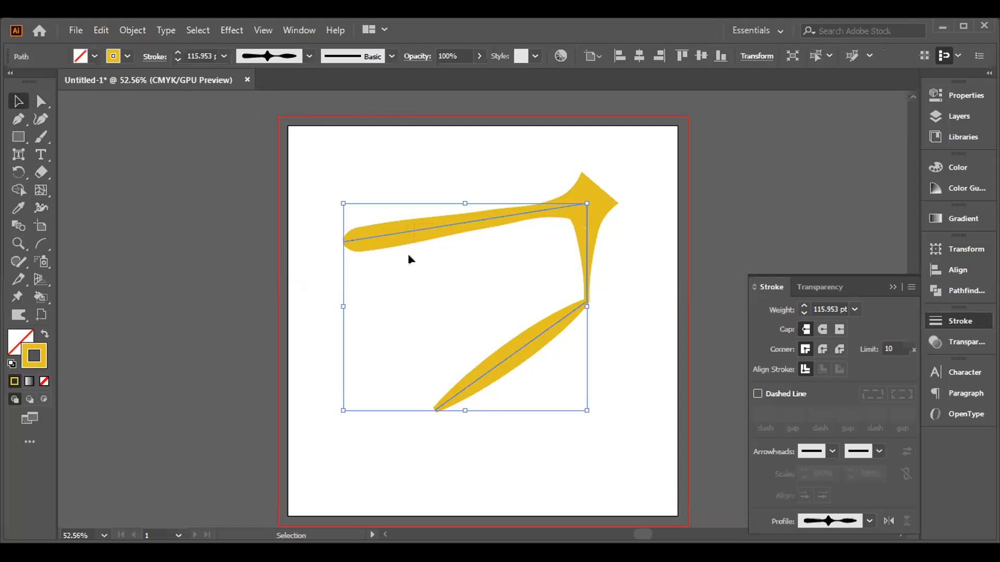
pyautogui.press('Delete')
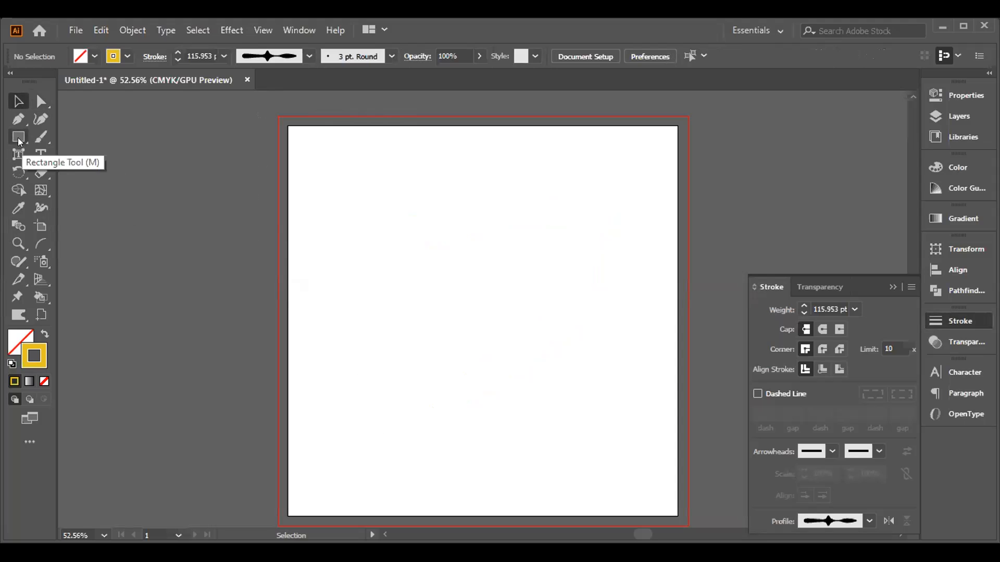
# Draw a square about 0.59 in high outside the artboard's upper left edge, with a yellow fill and no stroke.
pyautogui.moveTo(19, 139); pyautogui.dragTo(78, 141)
pyautogui.click(243, 185)
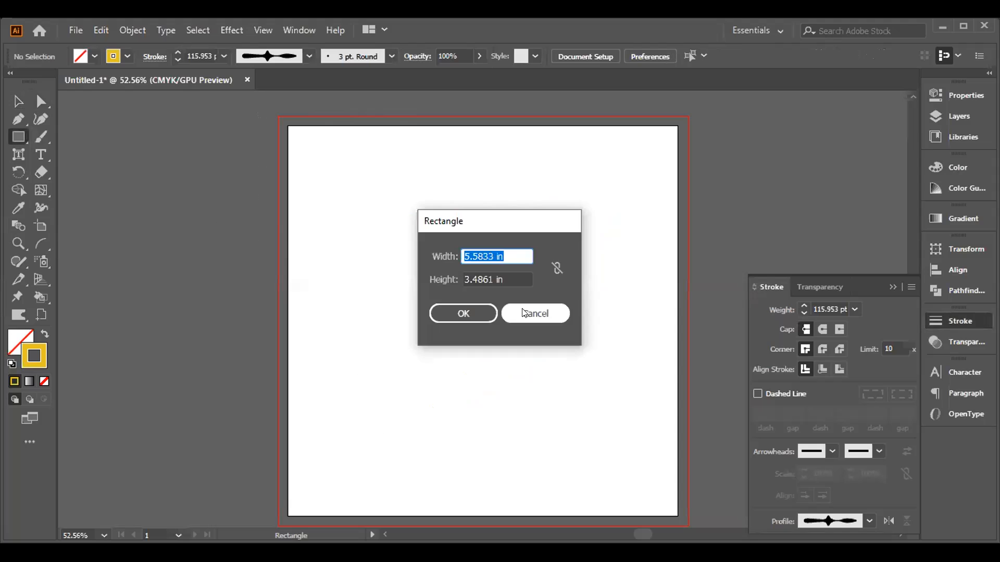
pyautogui.click(522, 309)
pyautogui.moveTo(215, 199); pyautogui.dragTo(239, 219)
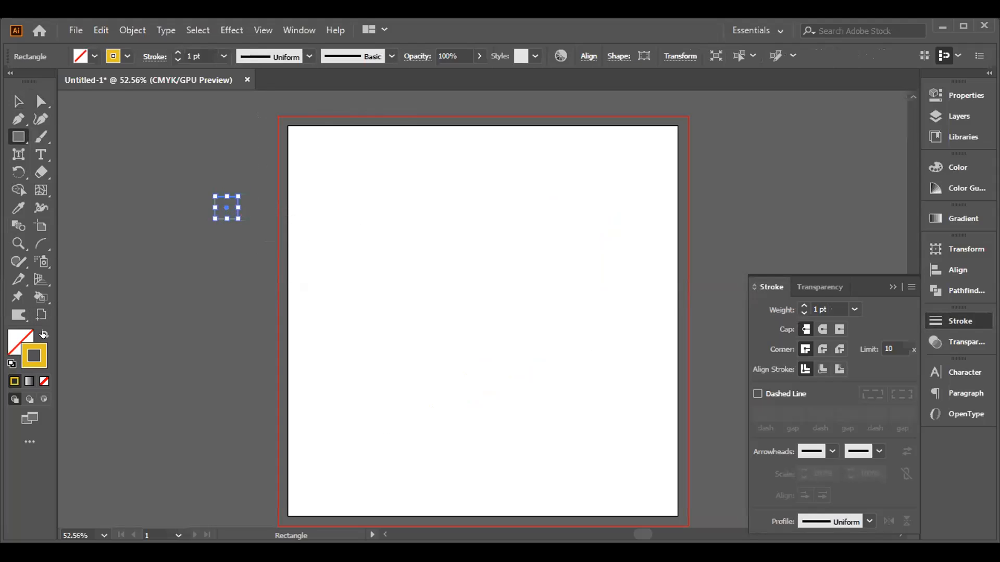
pyautogui.click(45, 334)
# Duplicate the yellow square horizontally to the artboard's upper right area and select both squares.
pyautogui.click(17, 101)
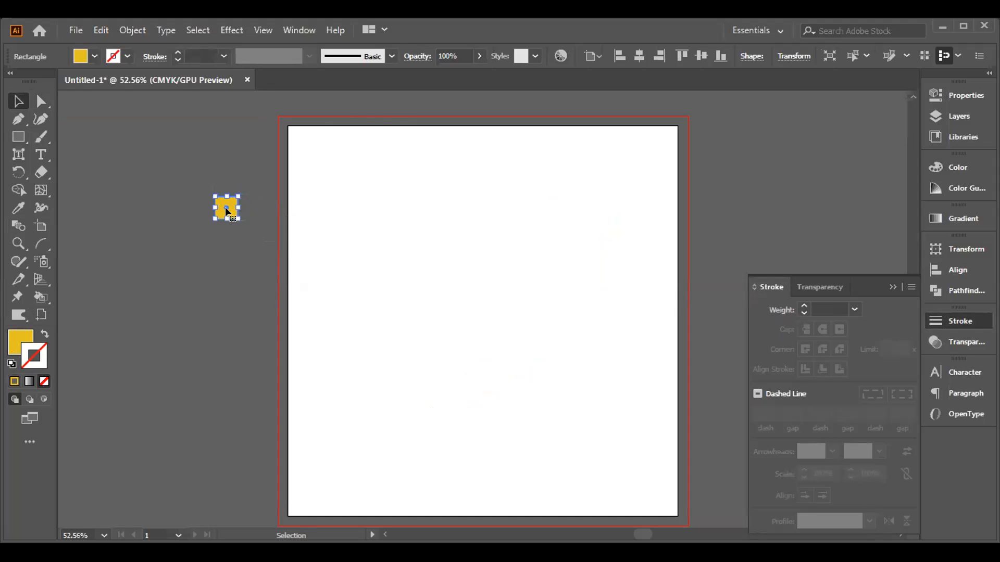
pyautogui.moveTo(226, 211); pyautogui.dragTo(610, 208)
pyautogui.moveTo(127, 167); pyautogui.dragTo(636, 252)
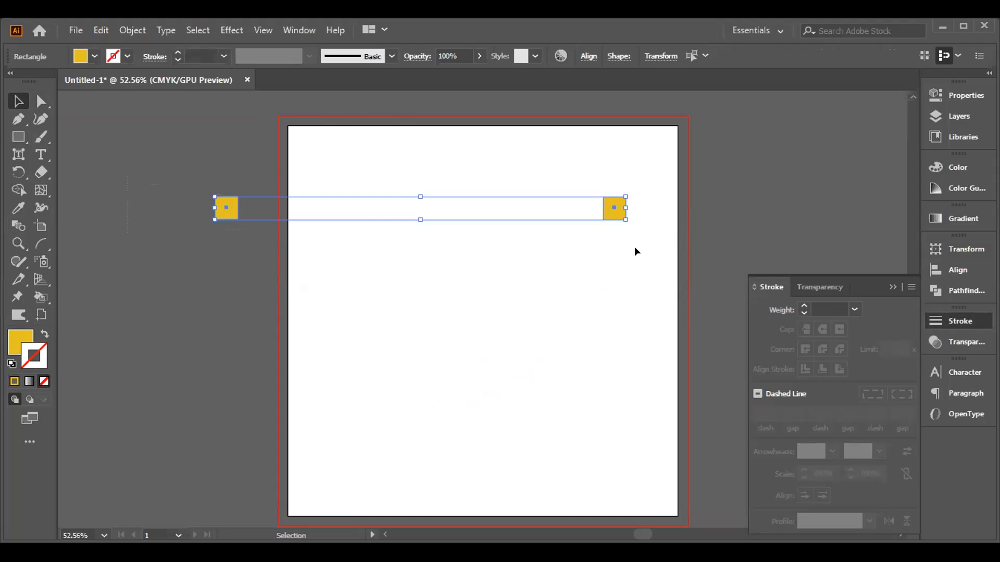
# Make a blend between the two yellow squares.
pyautogui.click(15, 225)
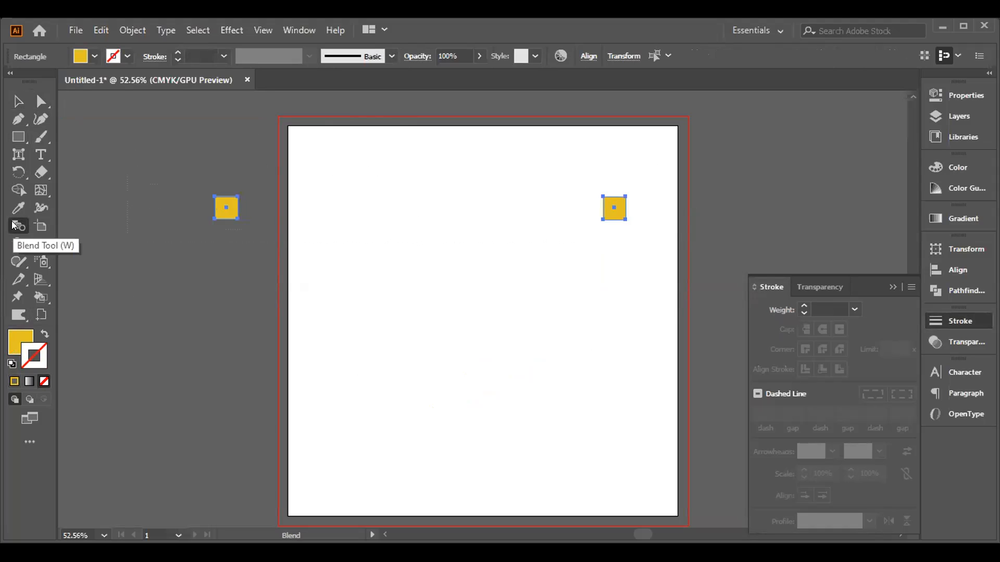
pyautogui.click(134, 31)
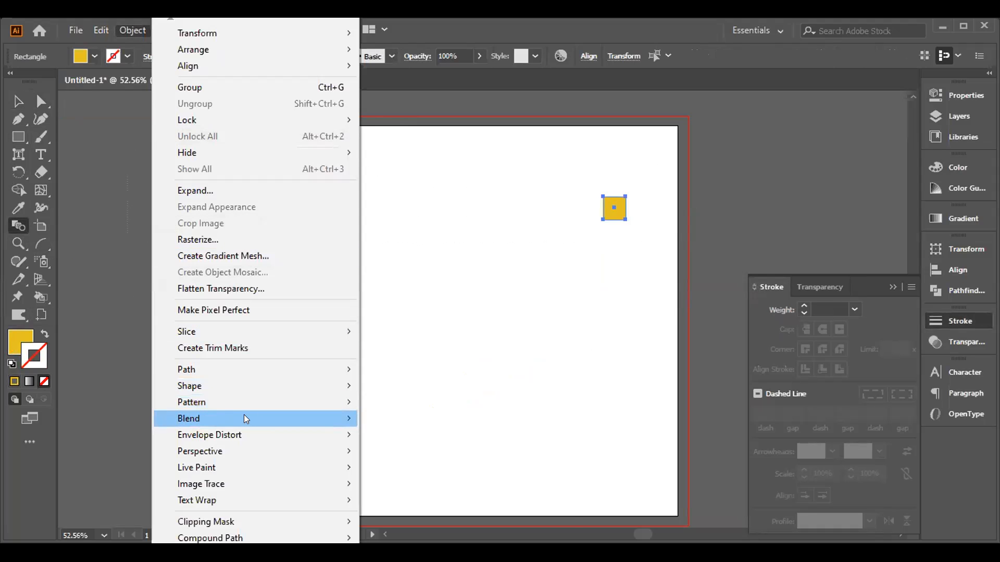
pyautogui.moveTo(246, 419)
pyautogui.click(393, 417)
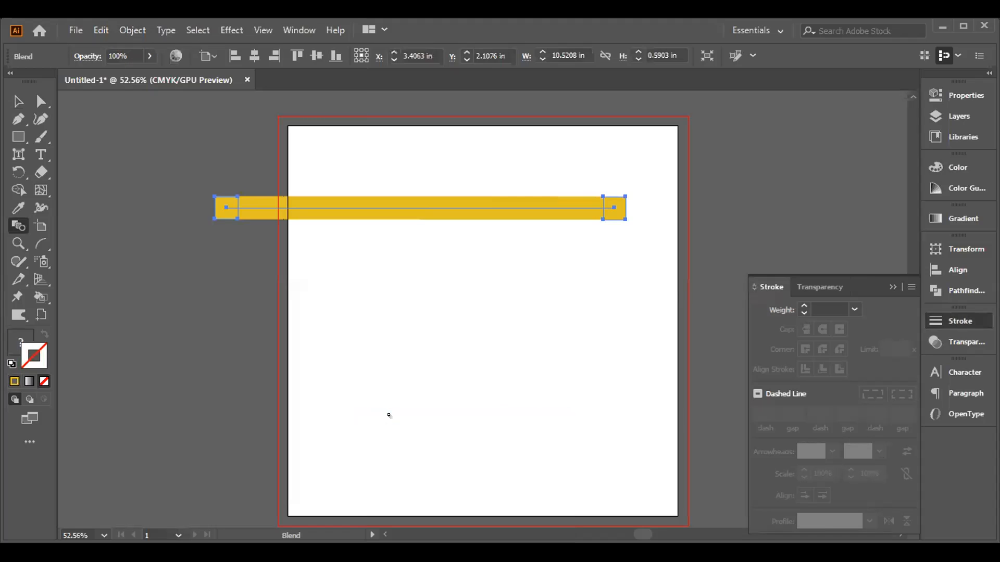
# Set the yellow blend's spacing to Specified Steps with 10 steps and preview on.
pyautogui.click(132, 32)
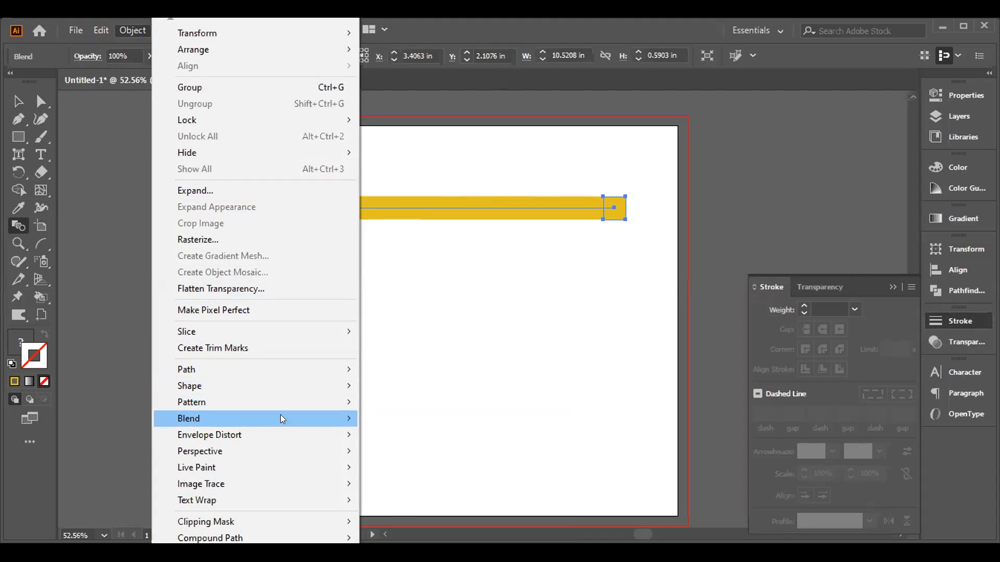
pyautogui.moveTo(282, 419)
pyautogui.click(395, 455)
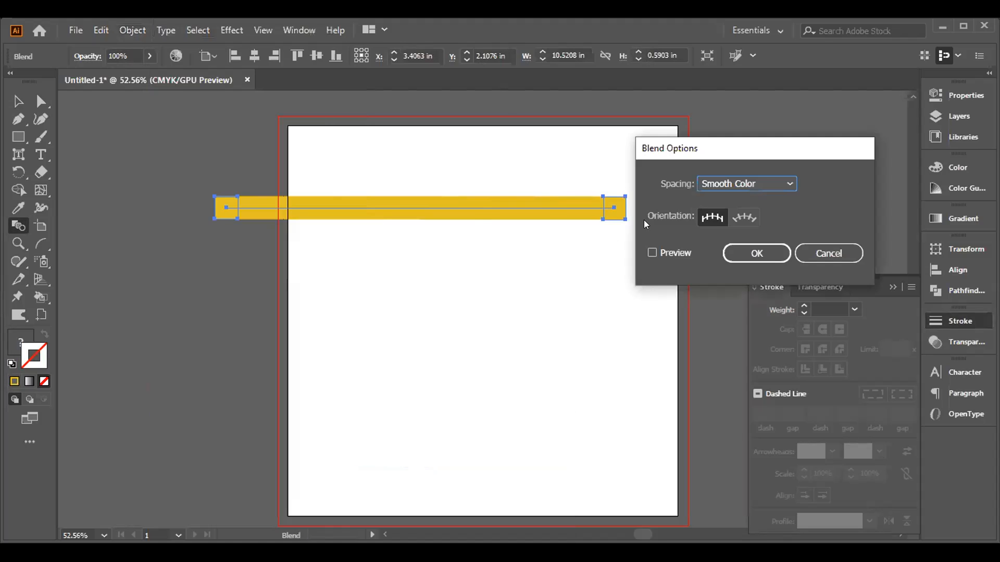
pyautogui.click(787, 179)
pyautogui.click(754, 213)
pyautogui.click(655, 250)
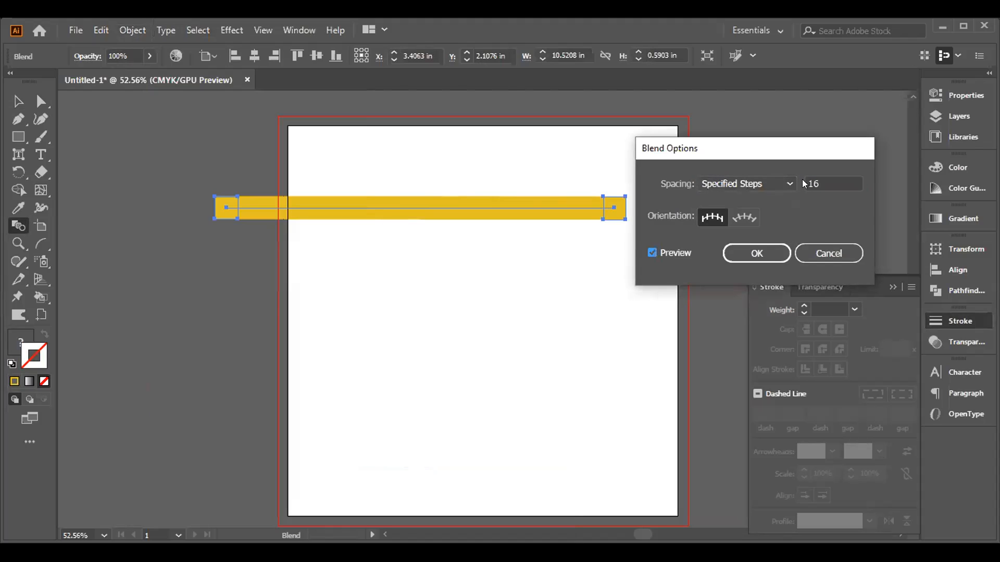
pyautogui.click(785, 180)
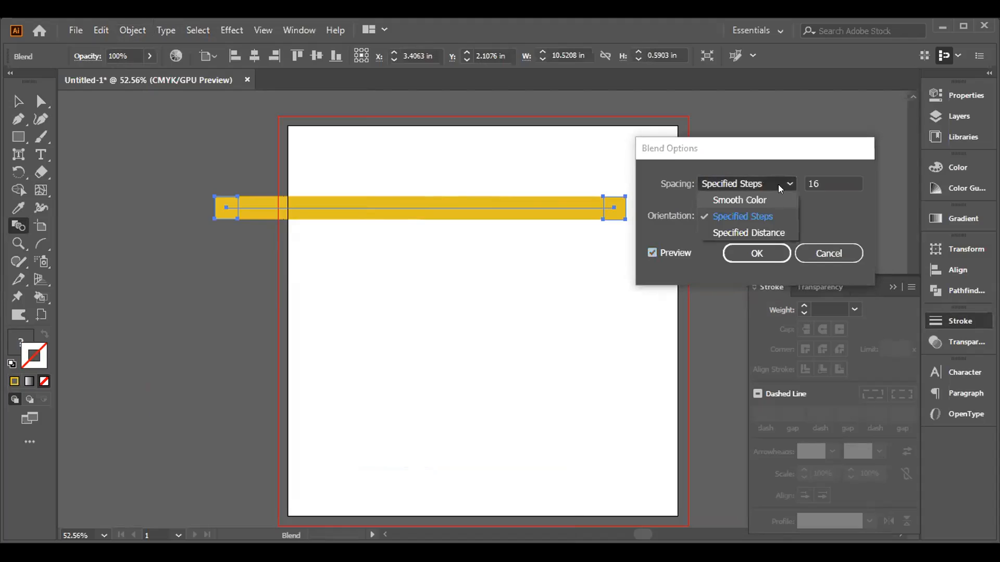
pyautogui.click(822, 177)
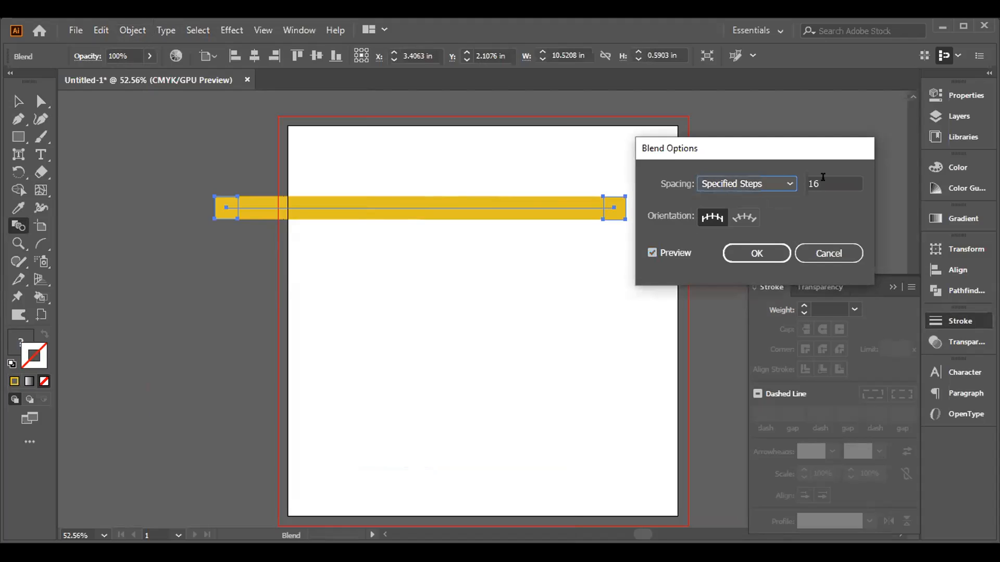
pyautogui.click(829, 178)
pyautogui.press('BackSpace')
pyautogui.press('BackSpace')
pyautogui.write('10')
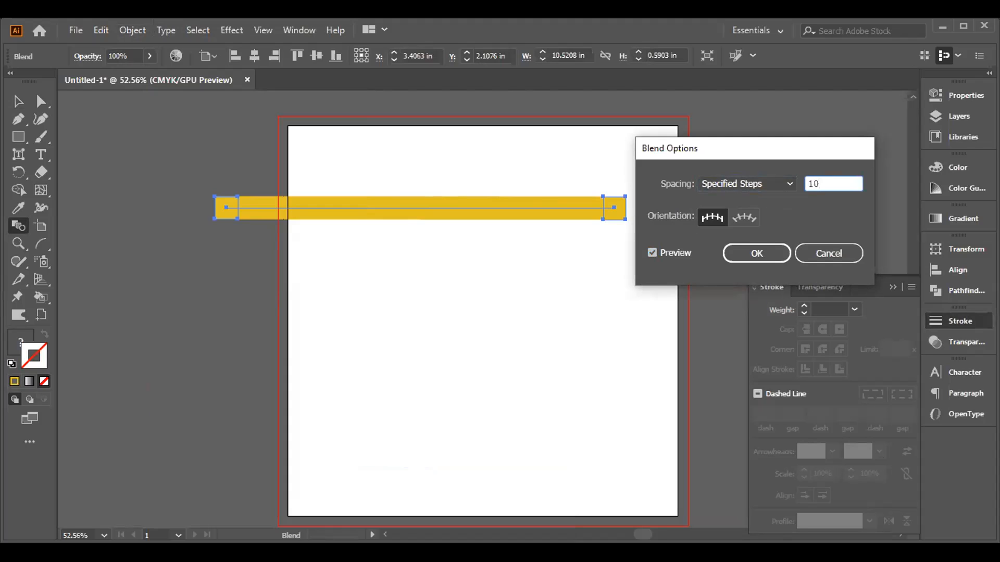
pyautogui.click(755, 249)
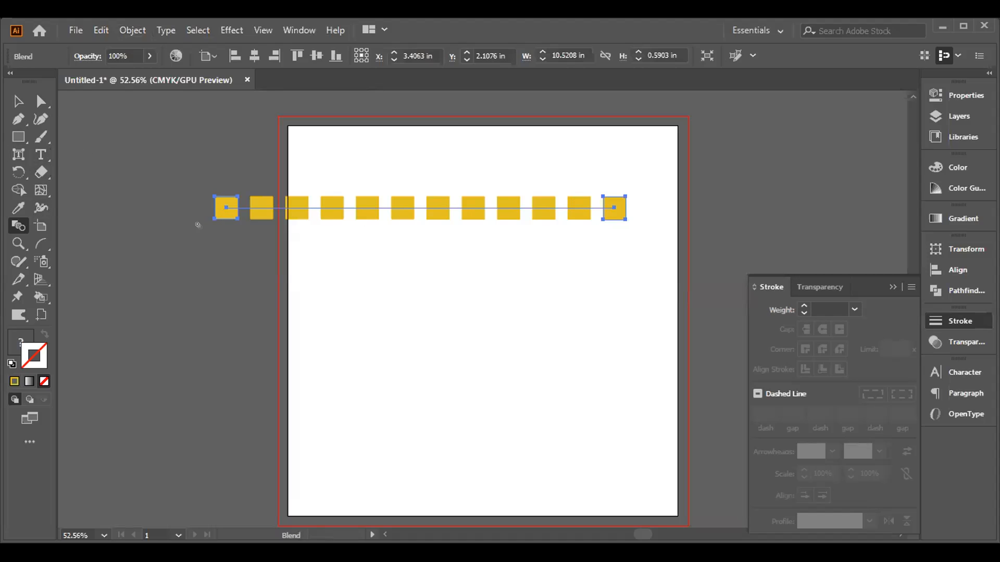
# Undo the blend spacing change and the blend itself, back to the two separate yellow squares.
pyautogui.hotkey('ctrl', 'z')
pyautogui.hotkey('ctrl', 'z')
pyautogui.hotkey('ctrl', 'z')
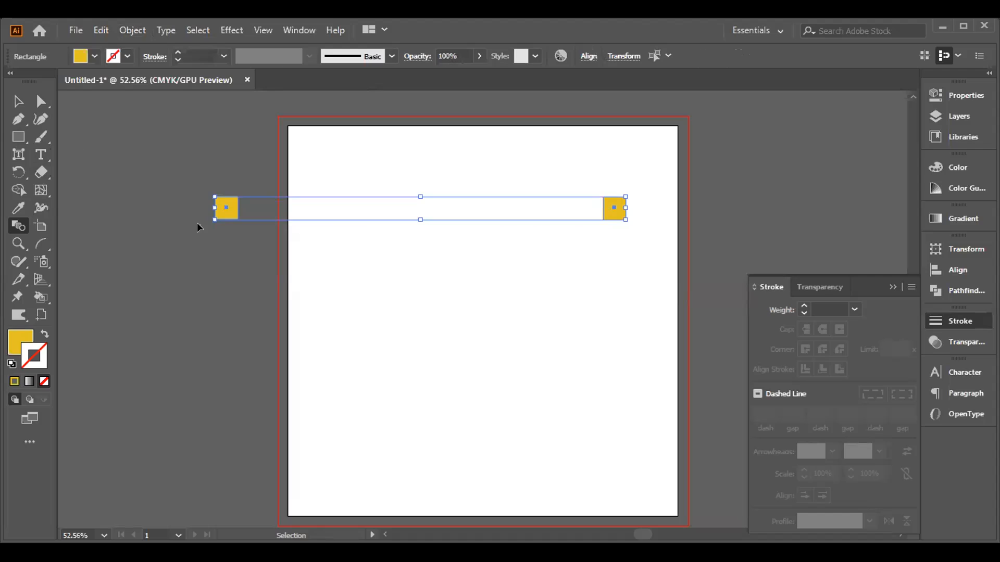
# Fill both squares with the red swatch.
pyautogui.click(18, 101)
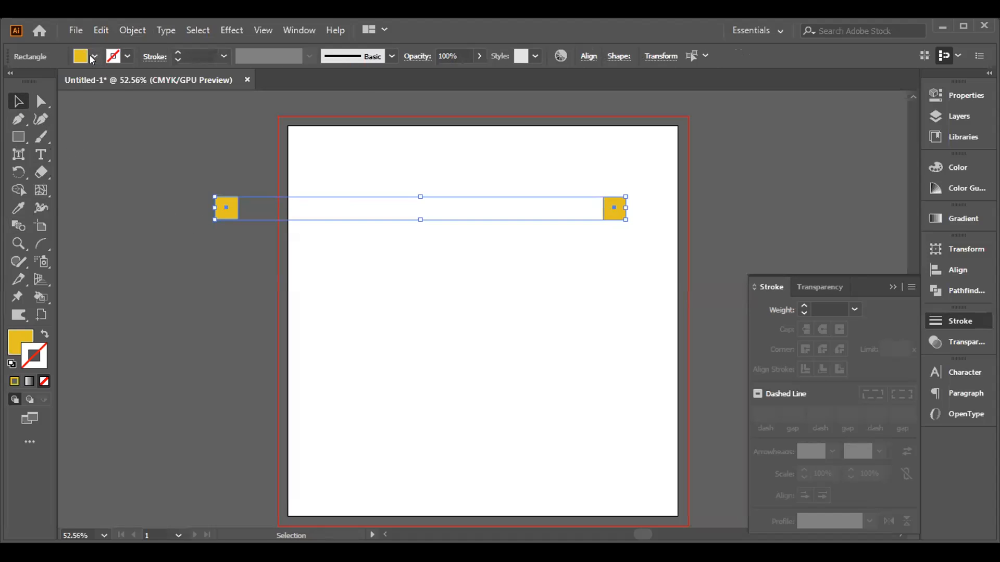
pyautogui.click(94, 57)
pyautogui.click(44, 81)
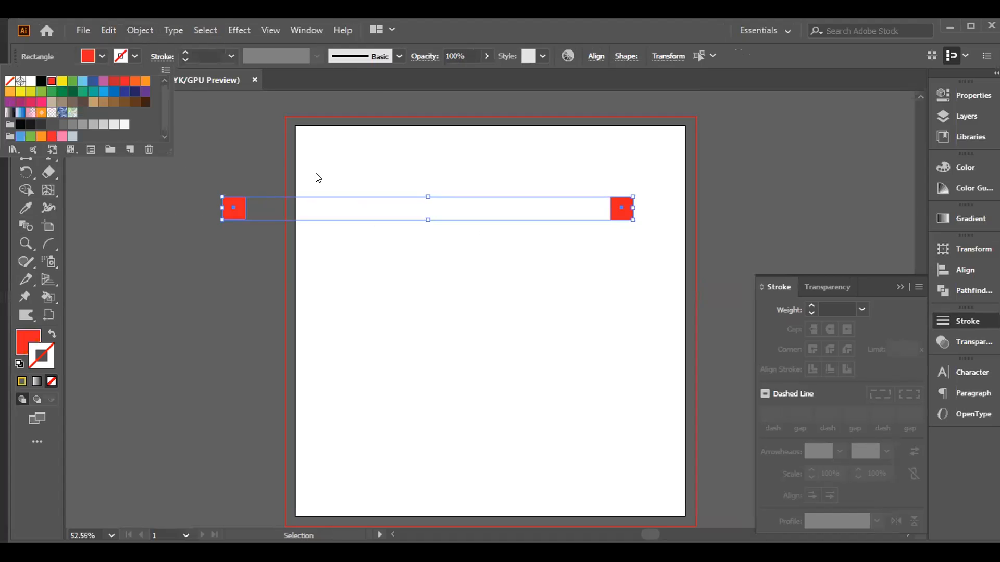
pyautogui.click(329, 169)
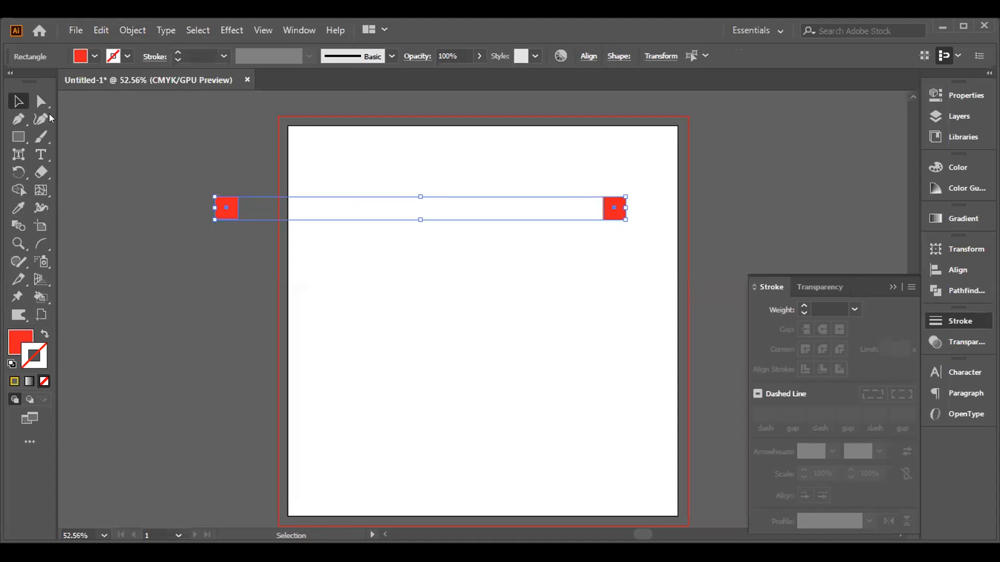
# Fill only the square on the artboard with the RGB Blue swatch, finishing with nothing selected.
pyautogui.click(280, 174)
pyautogui.click(600, 204)
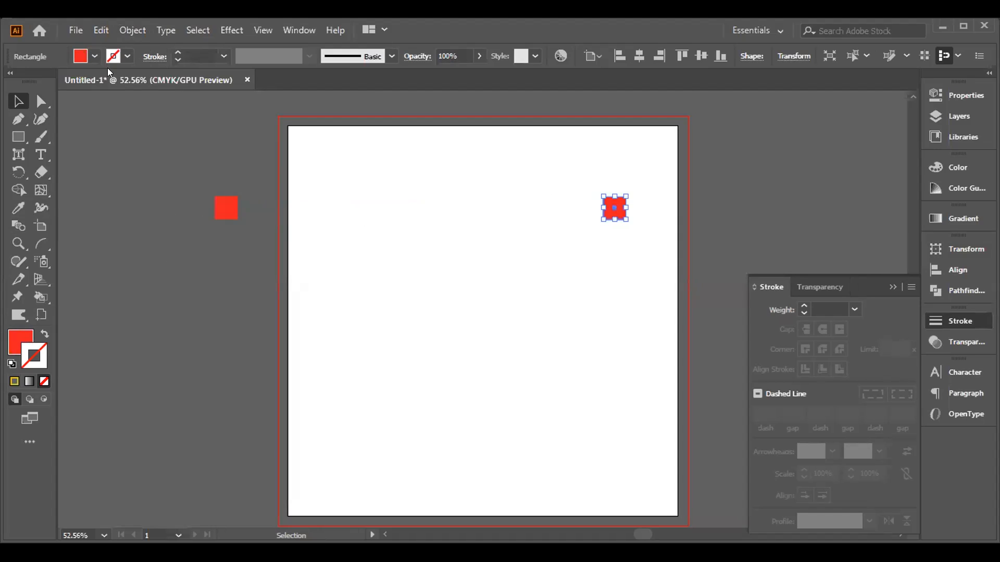
pyautogui.click(96, 58)
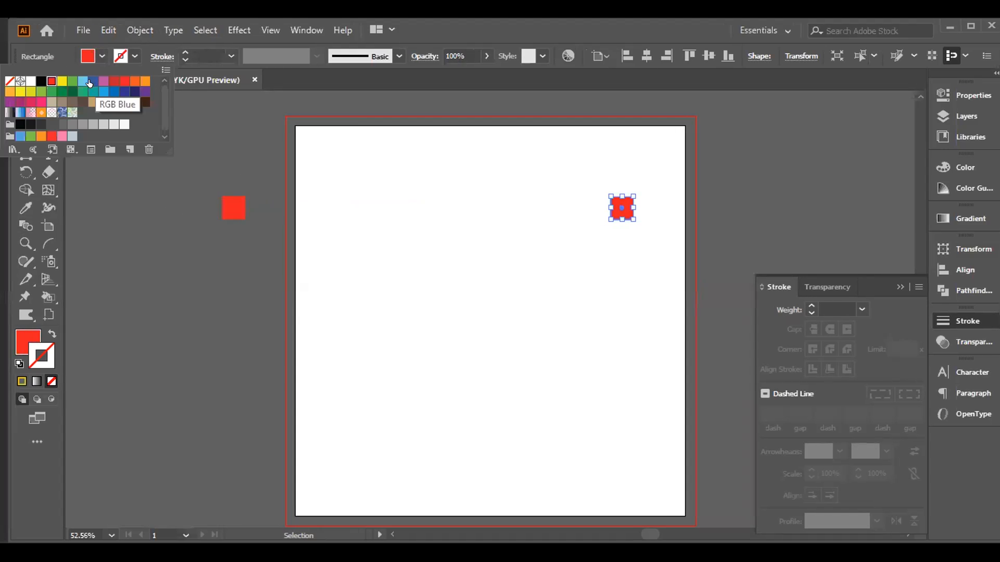
pyautogui.click(86, 81)
pyautogui.click(172, 167)
# Make a blend between the red square and the blue square.
pyautogui.moveTo(172, 167); pyautogui.dragTo(659, 240)
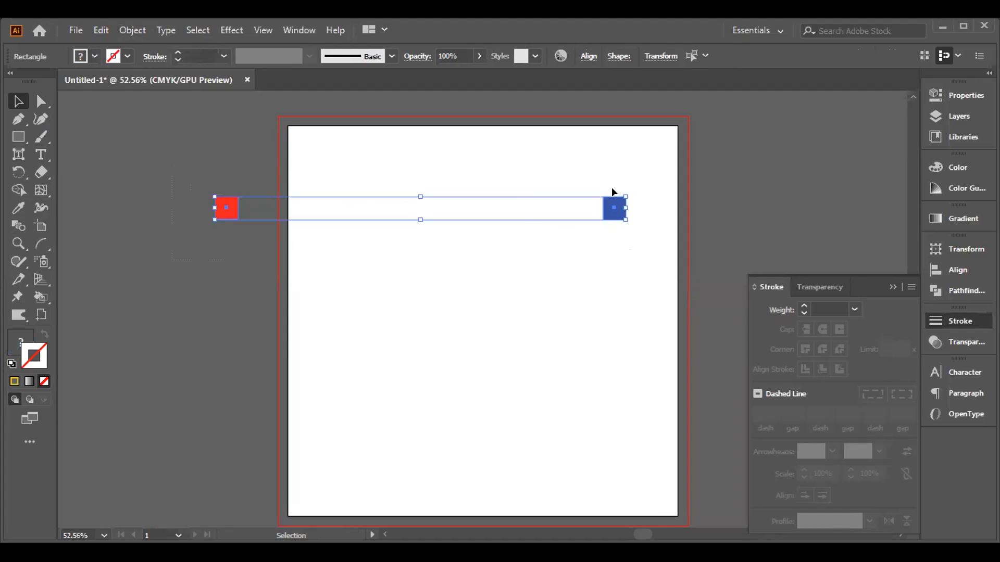
pyautogui.click(126, 35)
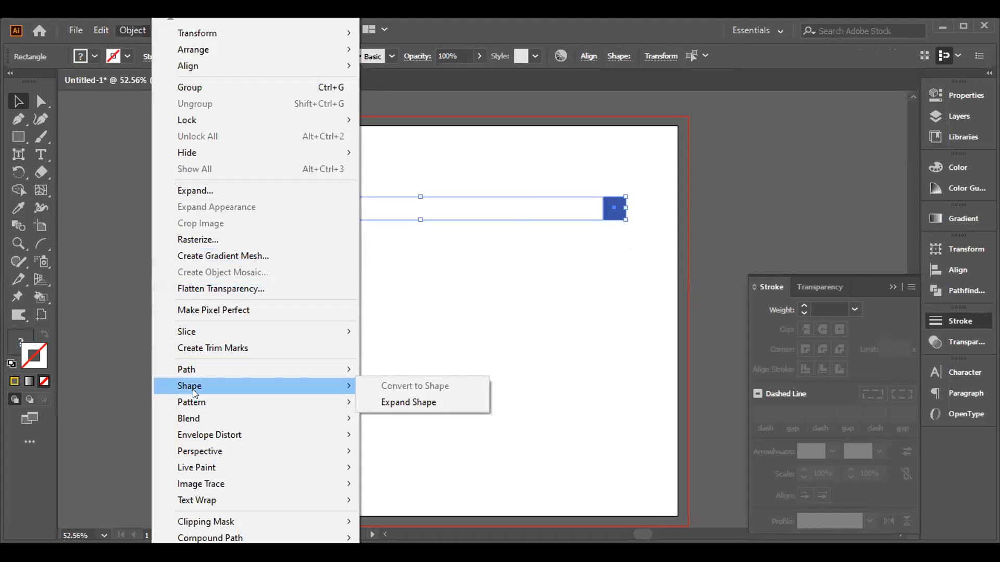
pyautogui.moveTo(265, 420)
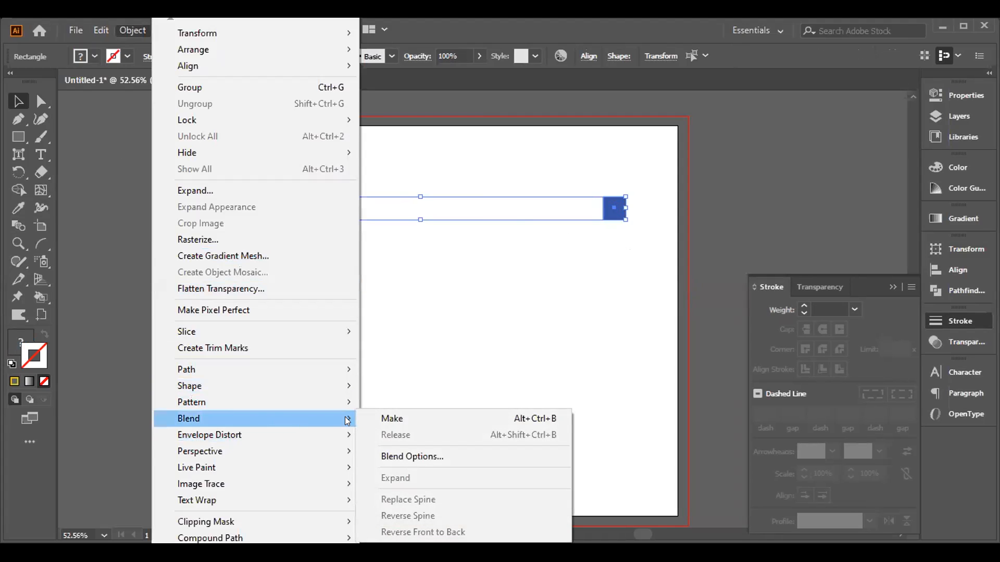
pyautogui.click(390, 420)
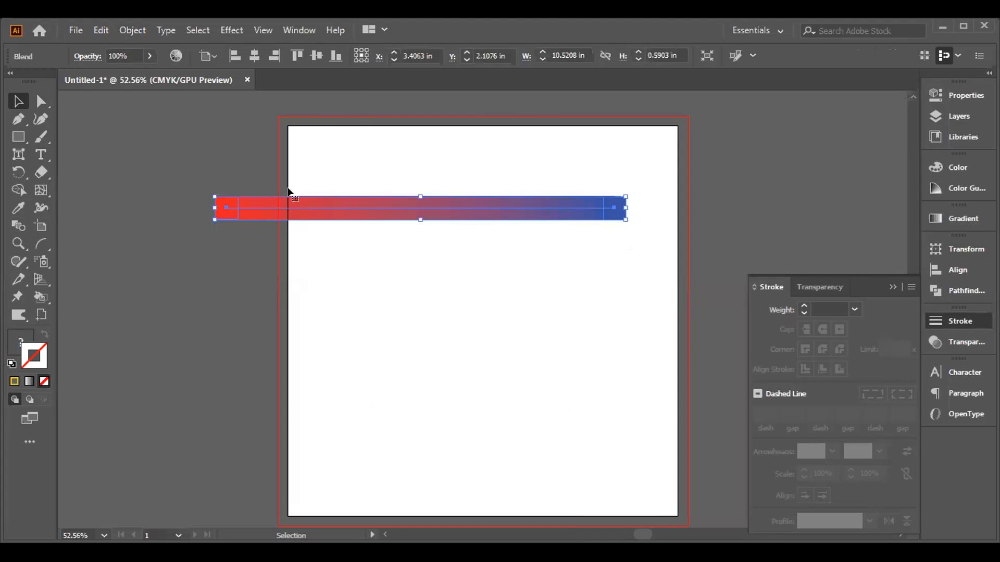
# Set the red-to-blue blend's spacing to Specified Steps with 20 steps, with the preview turned on.
pyautogui.click(130, 36)
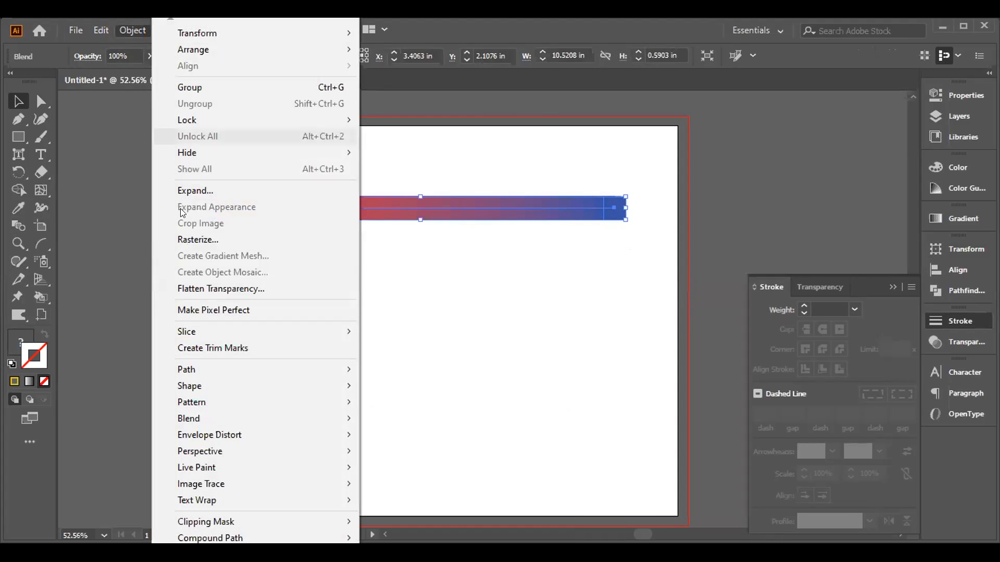
pyautogui.moveTo(323, 405)
pyautogui.moveTo(358, 419)
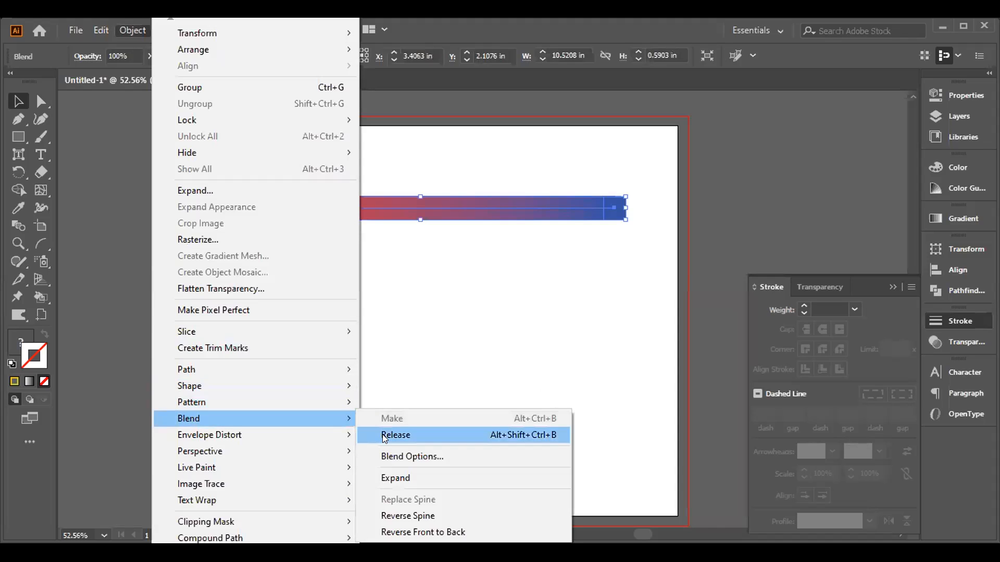
pyautogui.click(387, 457)
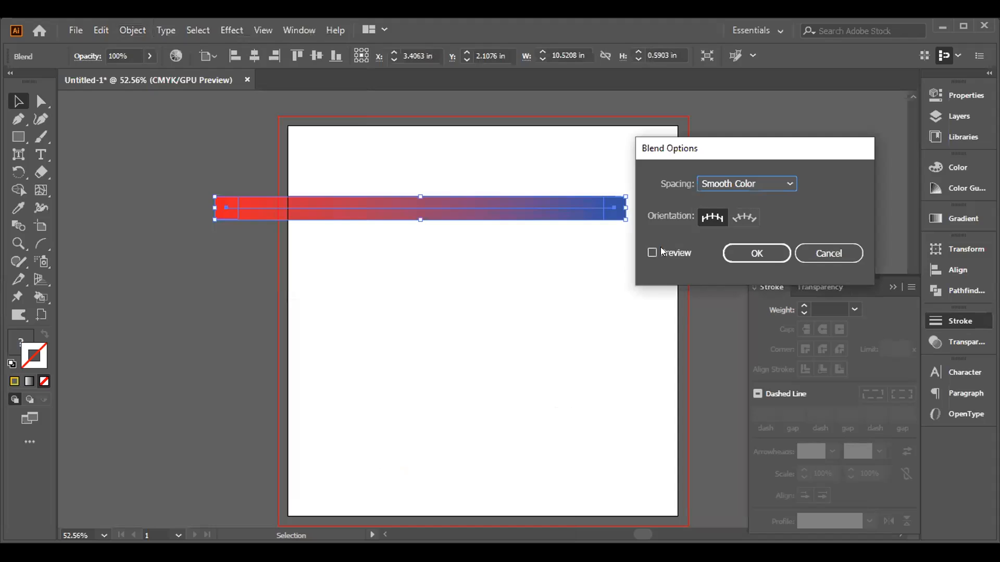
pyautogui.click(650, 252)
pyautogui.click(787, 185)
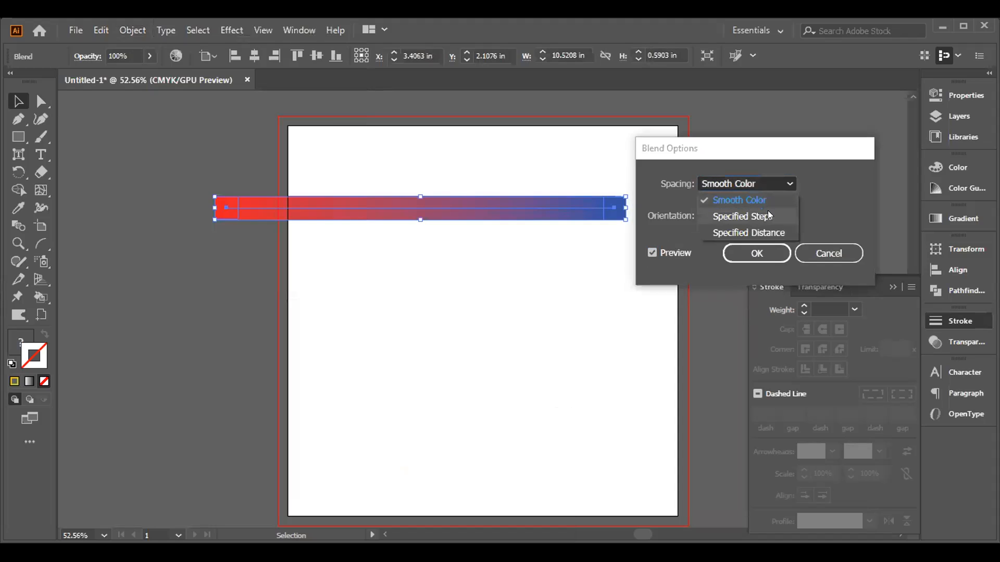
pyautogui.click(768, 216)
pyautogui.press('BackSpace')
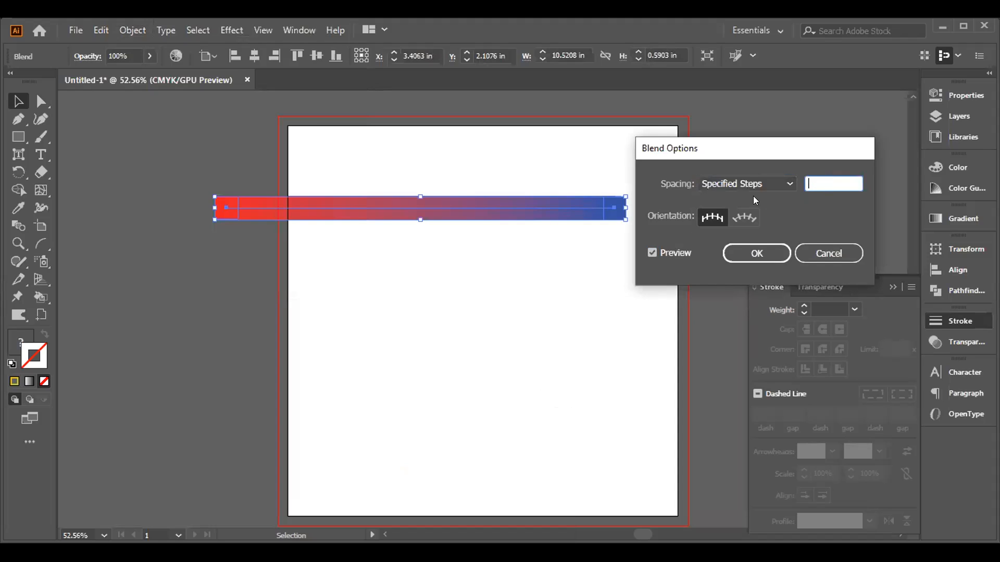
pyautogui.write('20')
pyautogui.click(742, 252)
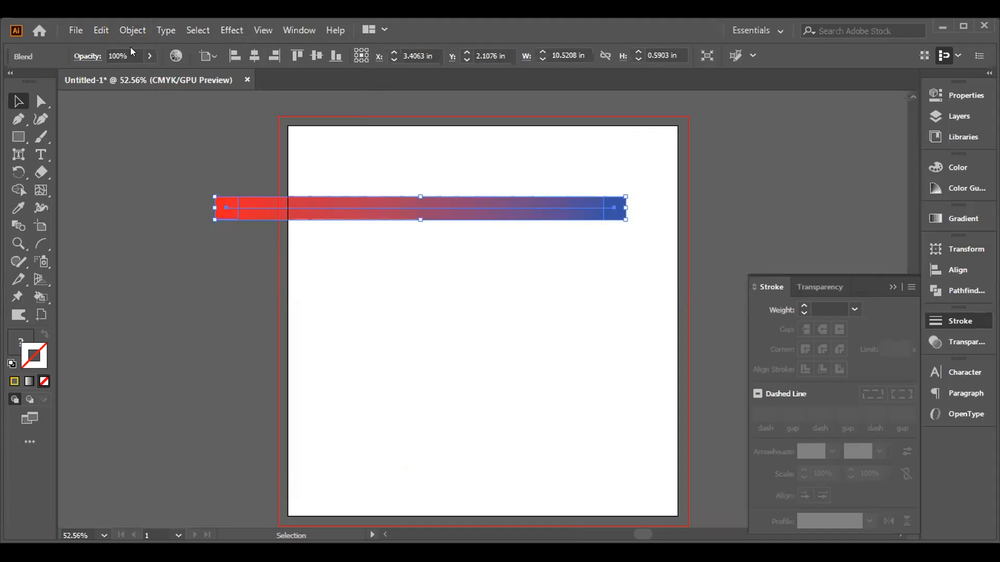
# Reduce the red-to-blue blend to 10 specified steps.
pyautogui.click(137, 32)
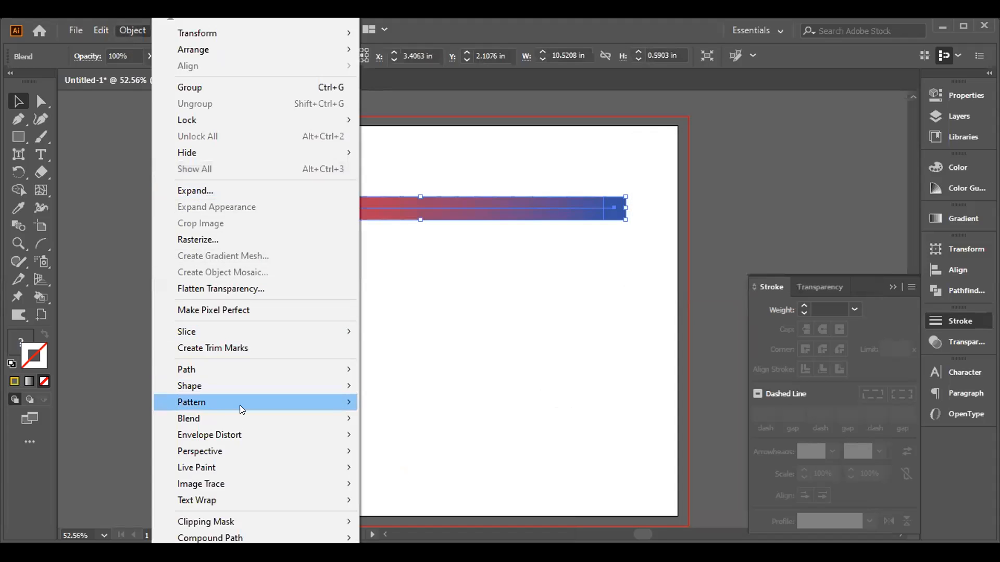
pyautogui.moveTo(290, 418)
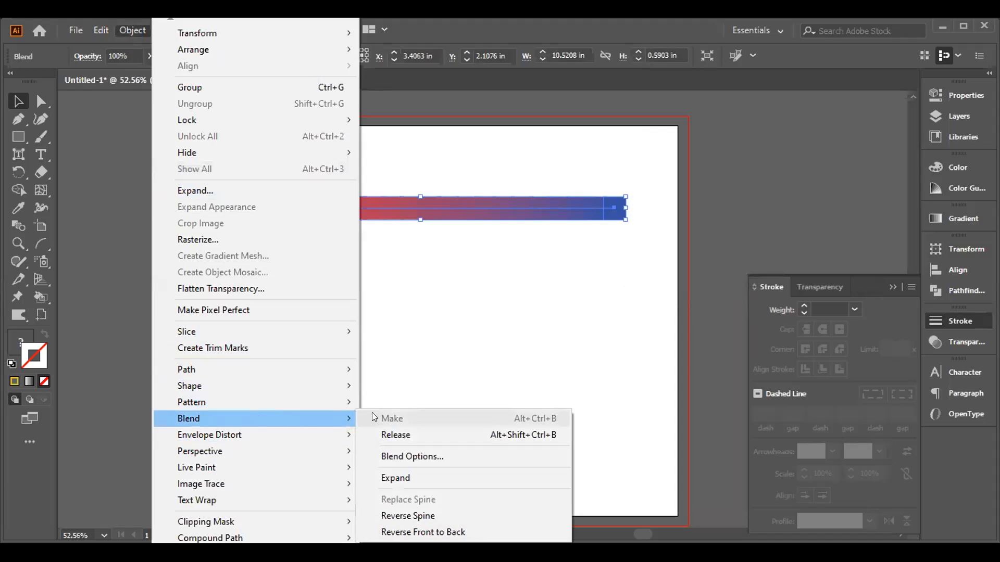
pyautogui.click(395, 453)
pyautogui.click(653, 253)
pyautogui.click(823, 178)
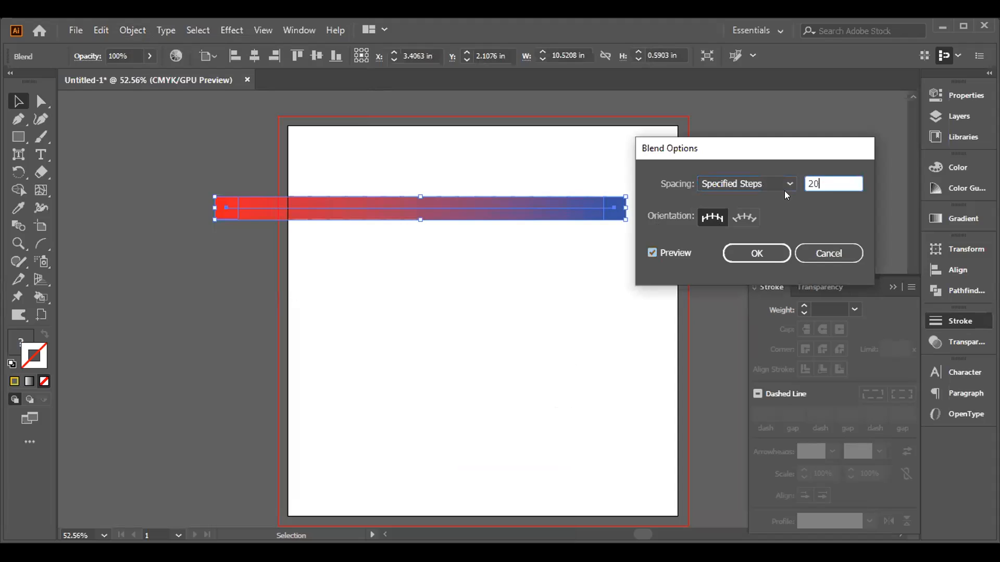
pyautogui.press('BackSpace')
pyautogui.press('BackSpace')
pyautogui.write('10')
pyautogui.click(750, 246)
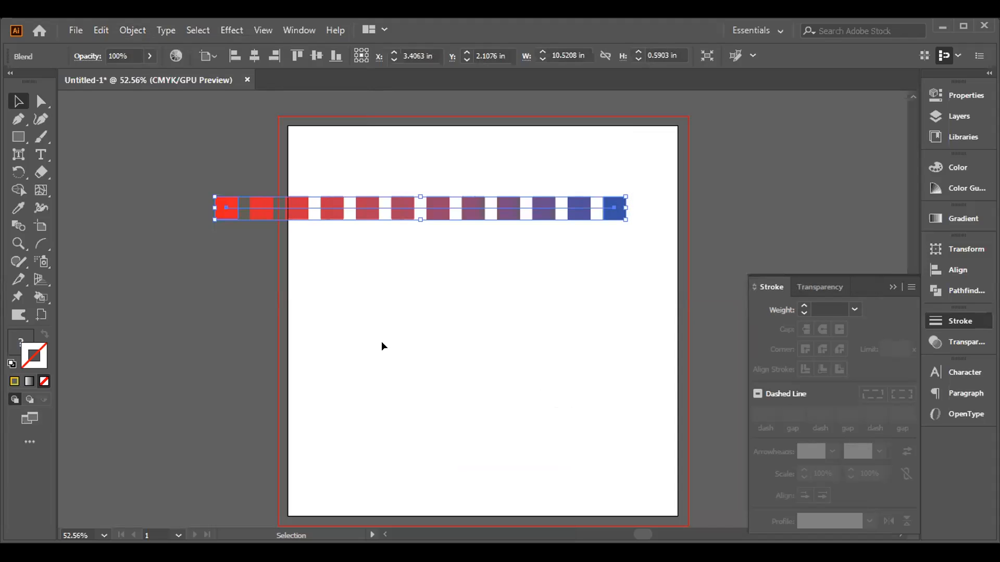
# Draw an open S-shaped Pen path about 14.8 in wide below the blended squares, with a blue stroke and no fill.
pyautogui.moveTo(18, 124); pyautogui.dragTo(72, 119)
pyautogui.click(181, 387)
pyautogui.moveTo(404, 318); pyautogui.dragTo(544, 376)
pyautogui.moveTo(759, 262); pyautogui.dragTo(814, 126)
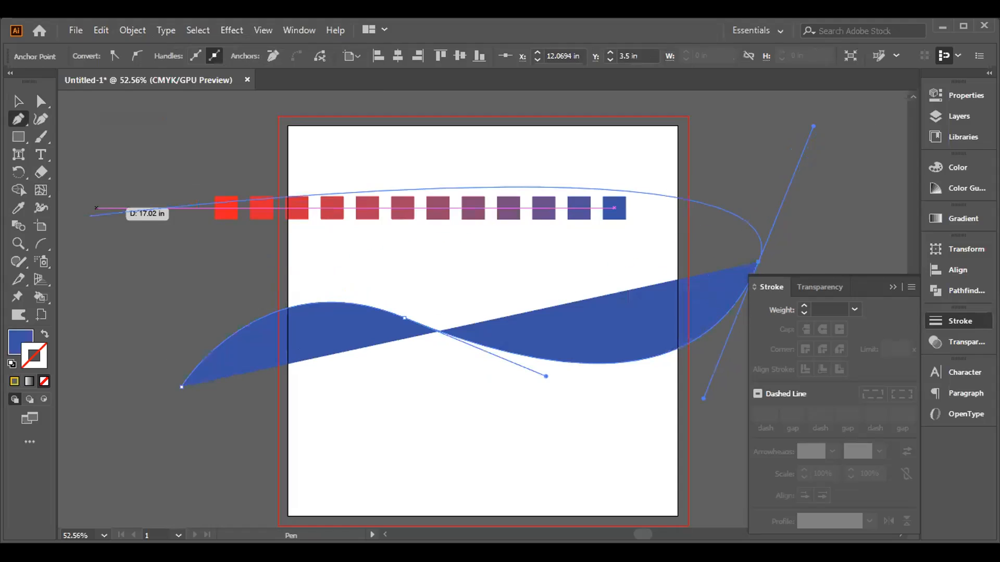
pyautogui.click(45, 334)
pyautogui.press('v')
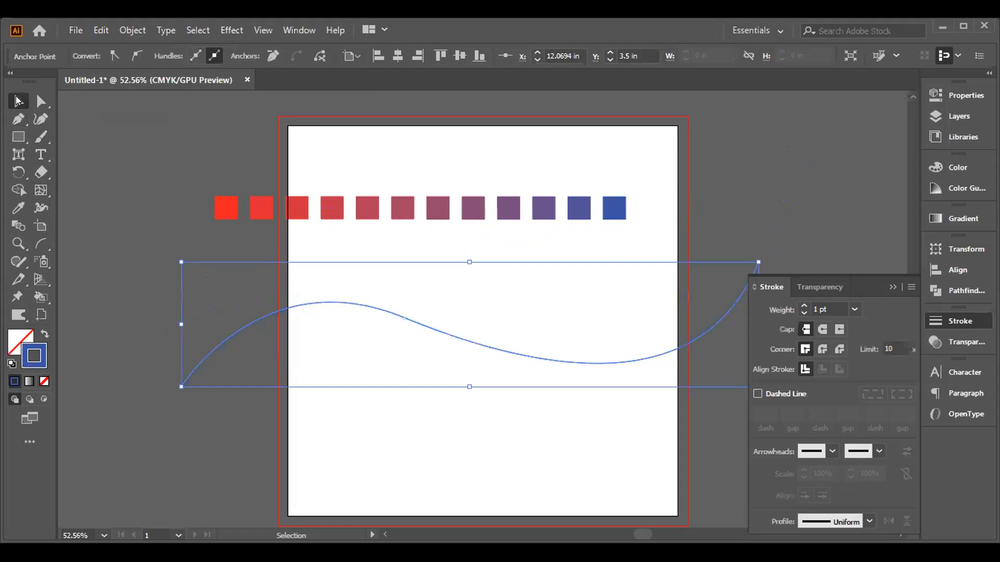
# Replace the blend's spine with the wavy path so the squares follow the curve.
pyautogui.moveTo(288, 163); pyautogui.dragTo(367, 256)
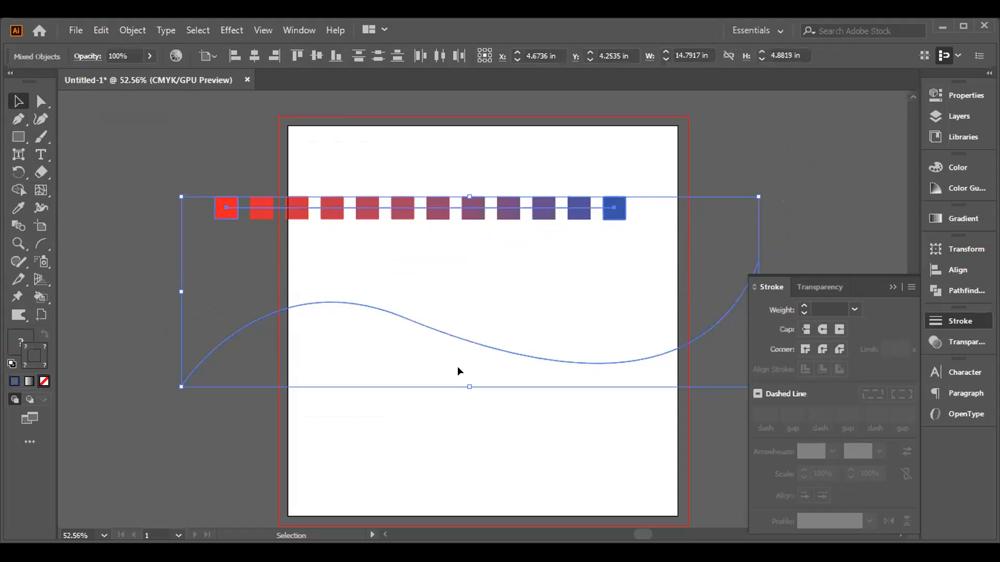
pyautogui.click(125, 30)
pyautogui.moveTo(231, 424)
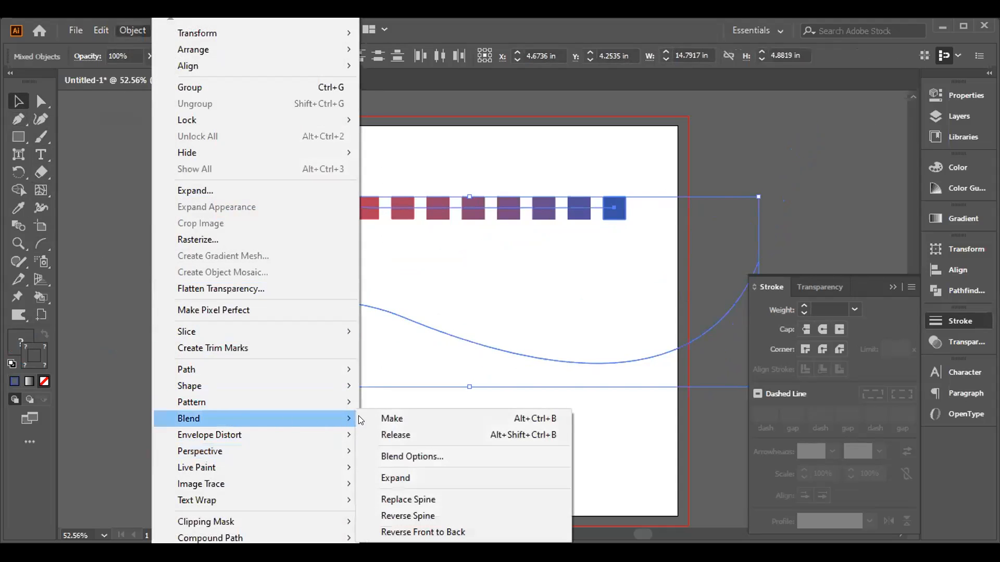
pyautogui.click(409, 499)
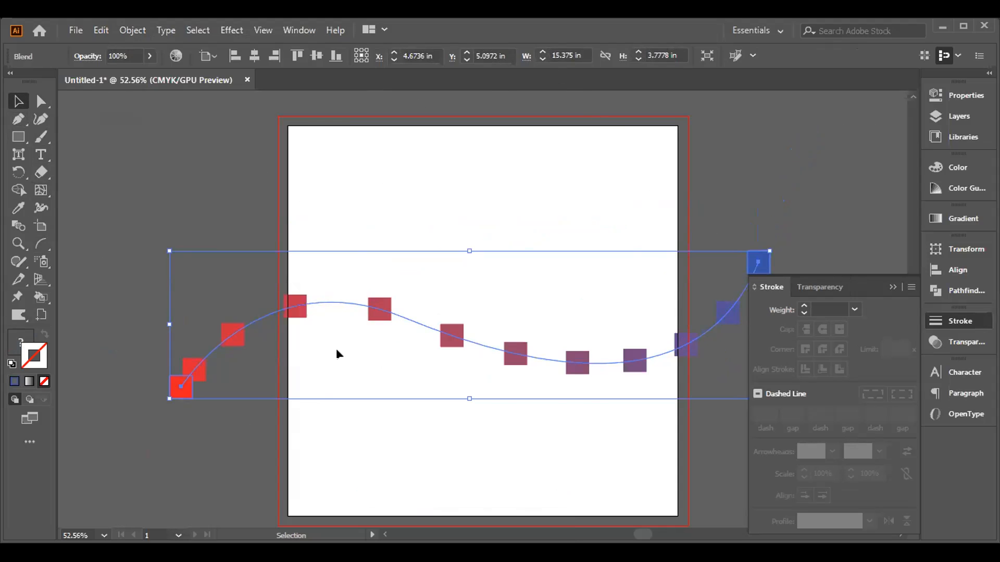
# Release the curved blend and make a new blend from the released squares and path.
pyautogui.click(133, 30)
pyautogui.moveTo(228, 415)
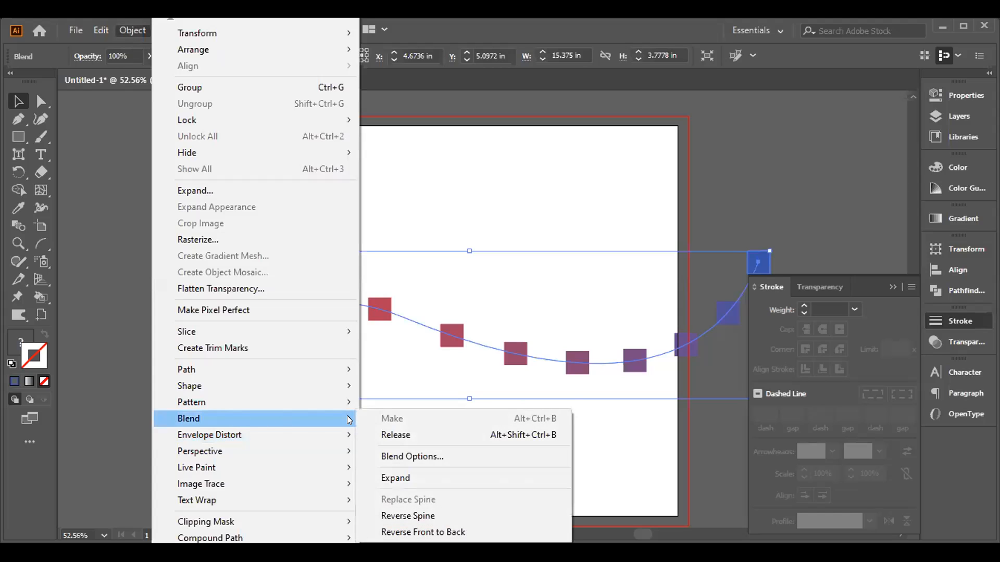
pyautogui.click(371, 435)
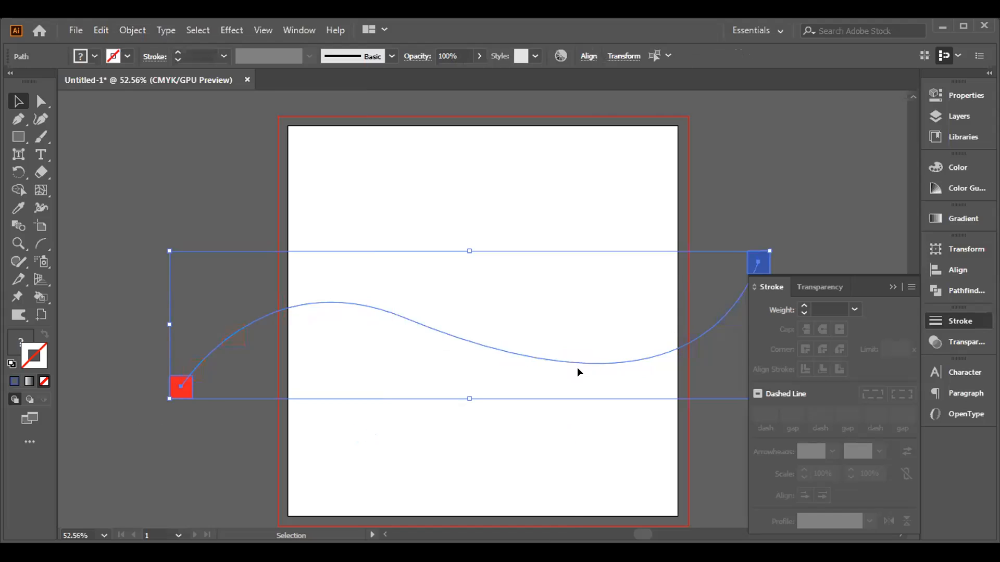
pyautogui.click(131, 30)
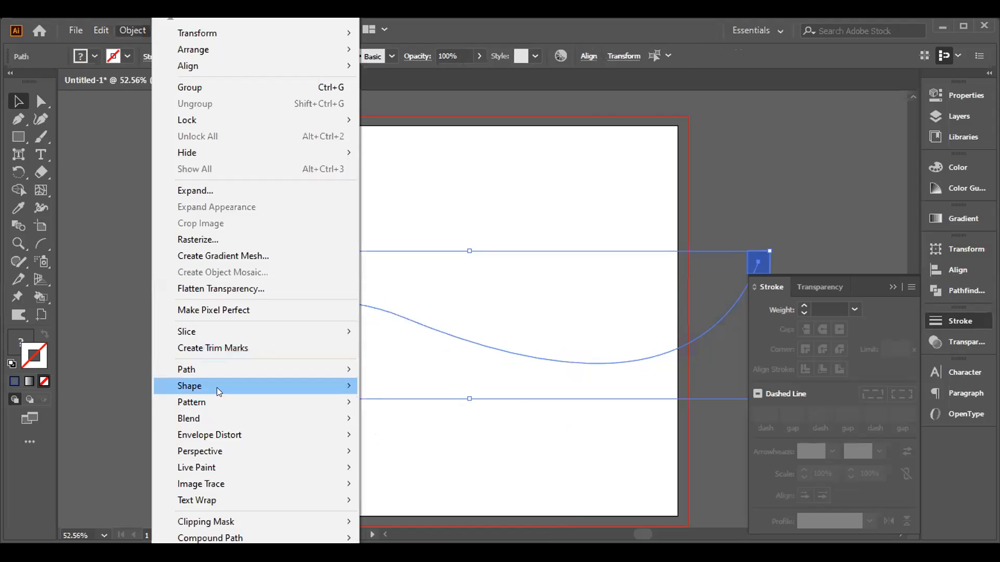
pyautogui.moveTo(311, 419)
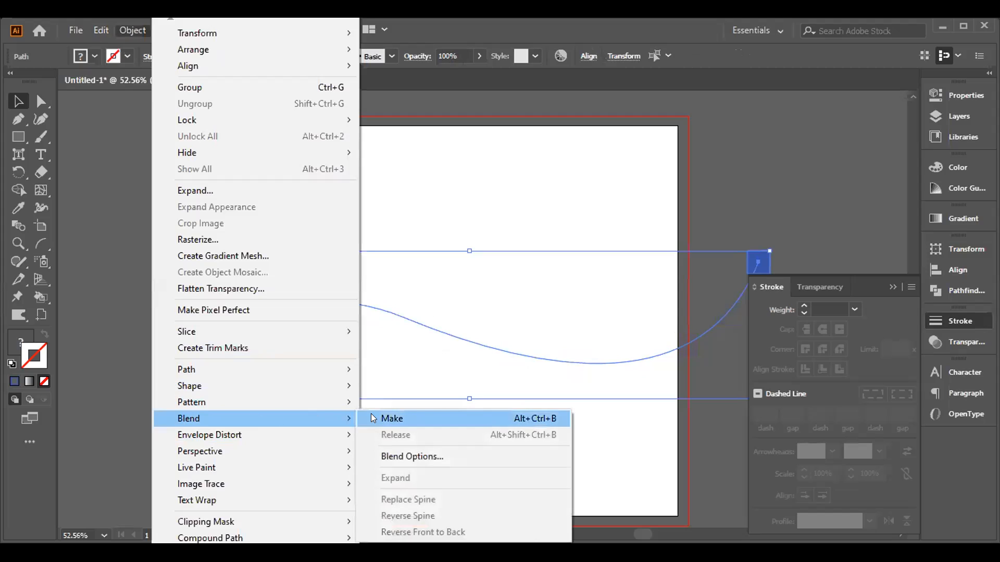
pyautogui.click(373, 419)
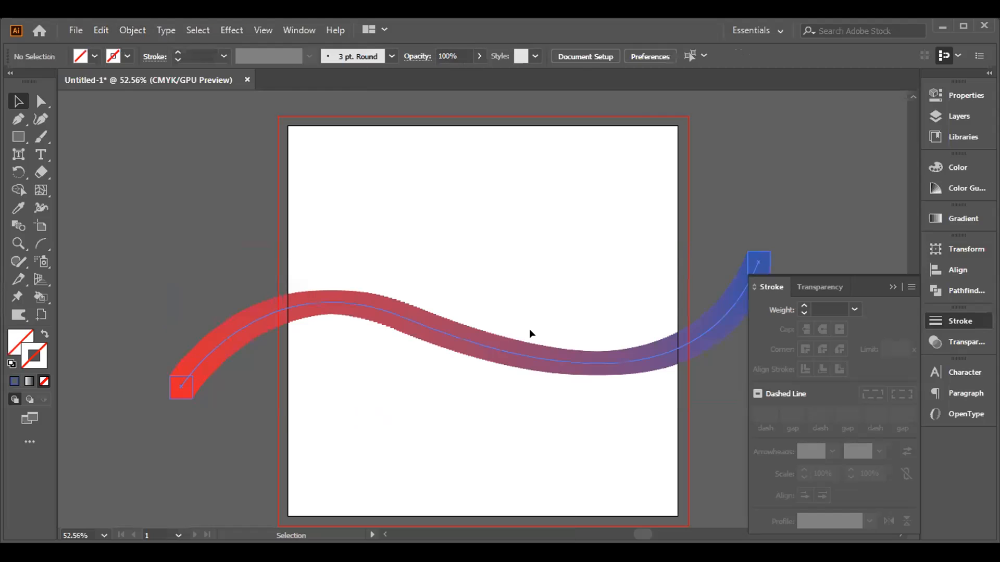
pyautogui.click(133, 31)
pyautogui.moveTo(289, 418)
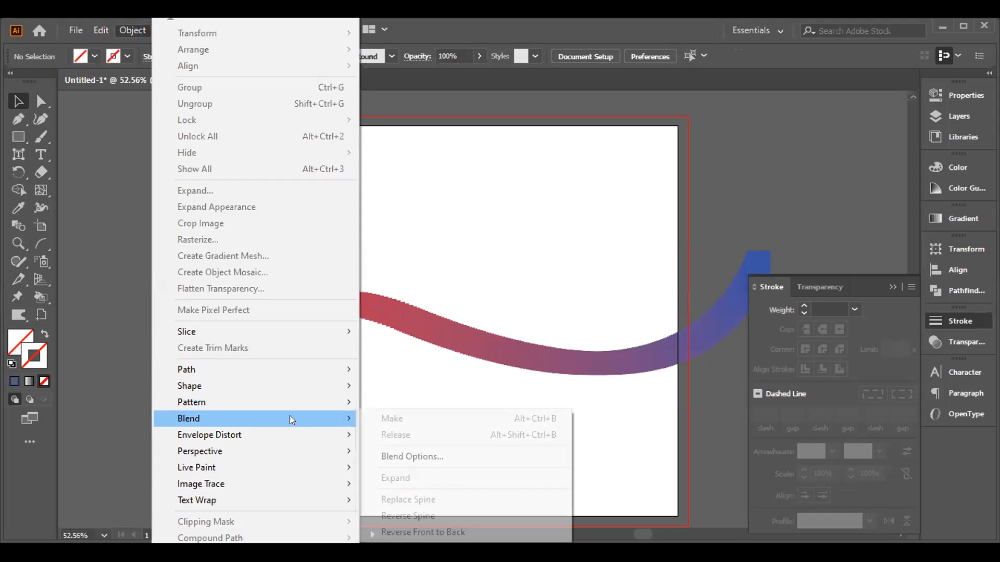
pyautogui.click(386, 456)
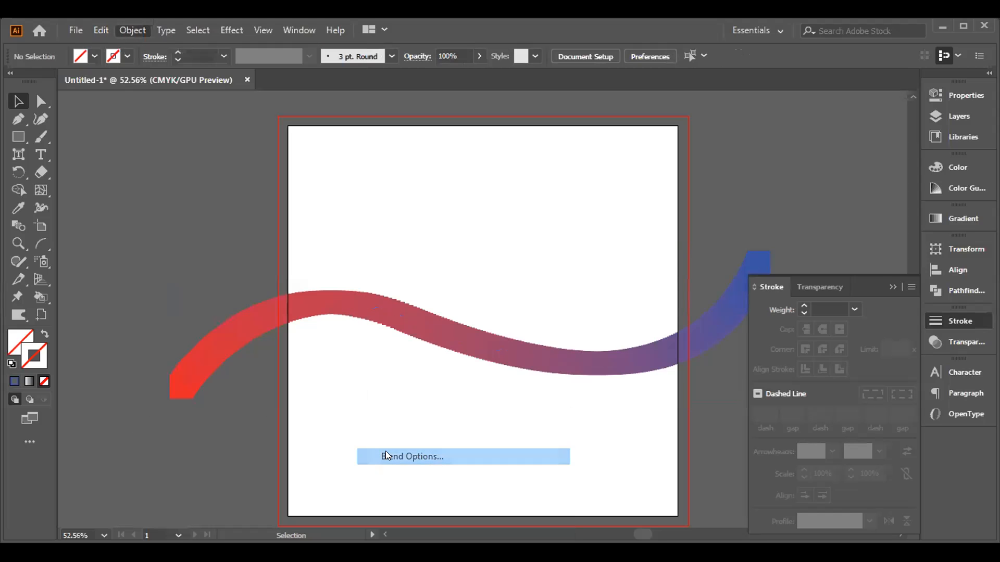
pyautogui.click(785, 180)
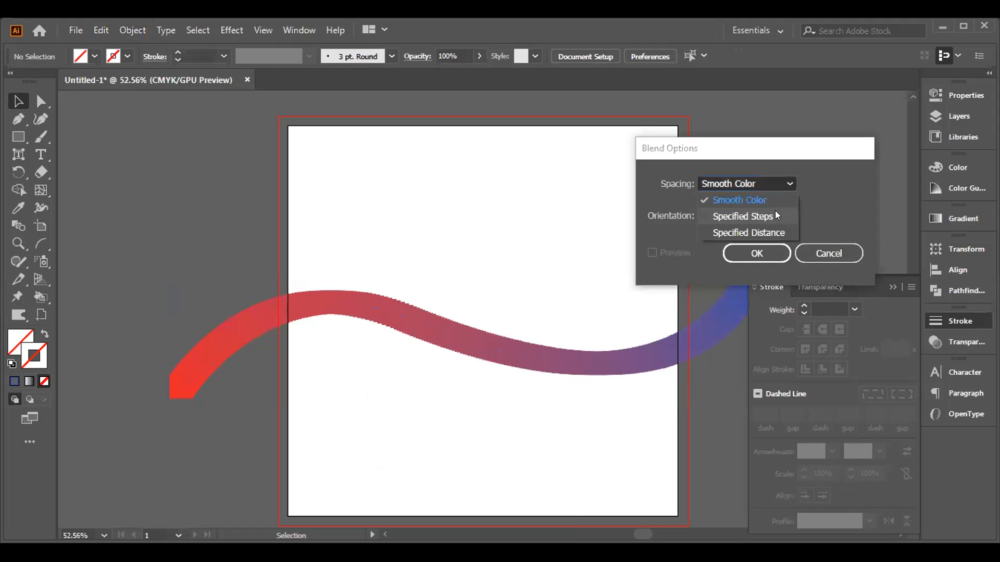
pyautogui.click(768, 215)
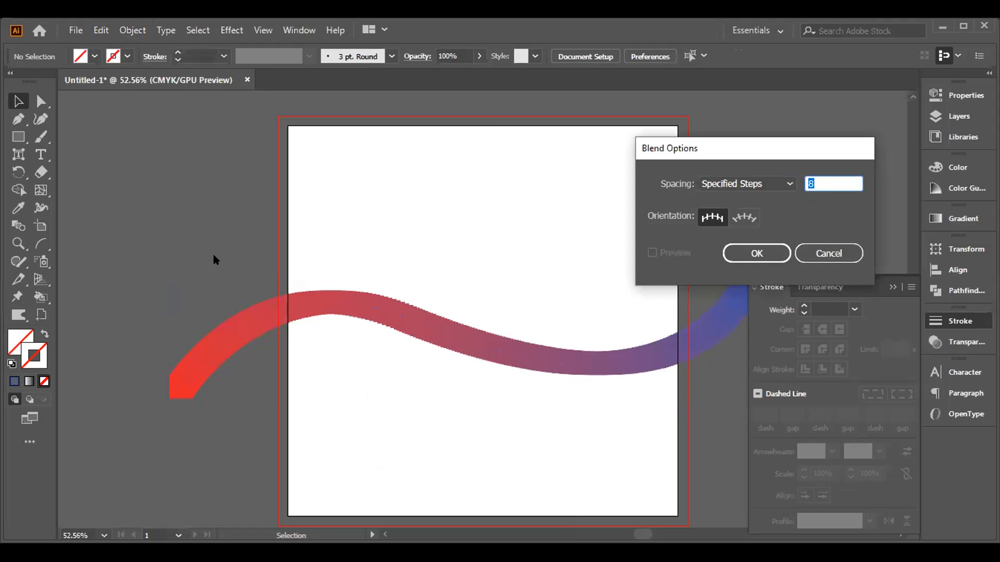
pyautogui.click(823, 252)
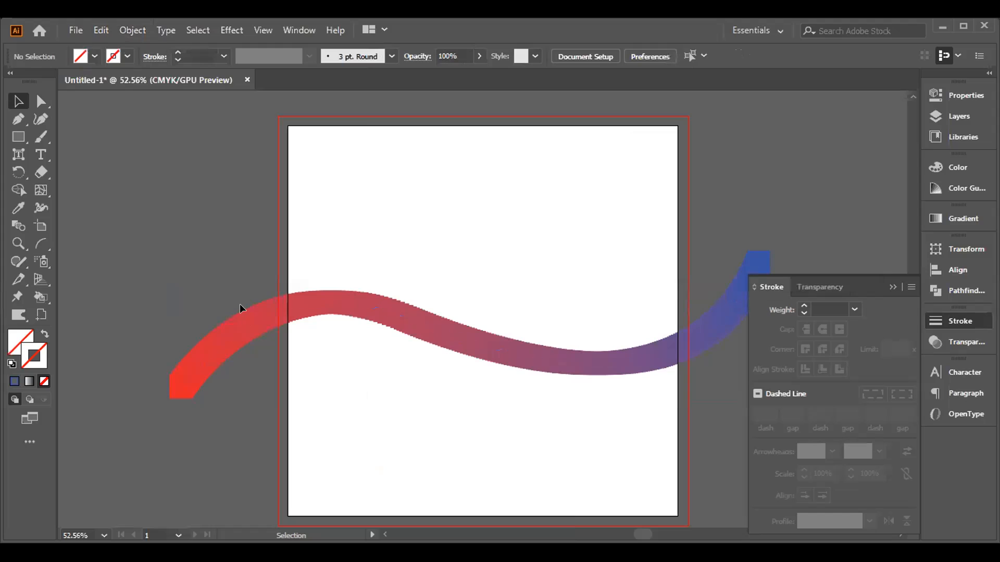
# Undo back to the stepped blend along the curve and delete it, leaving the artboard empty.
pyautogui.hotkey('ctrl', 'z')
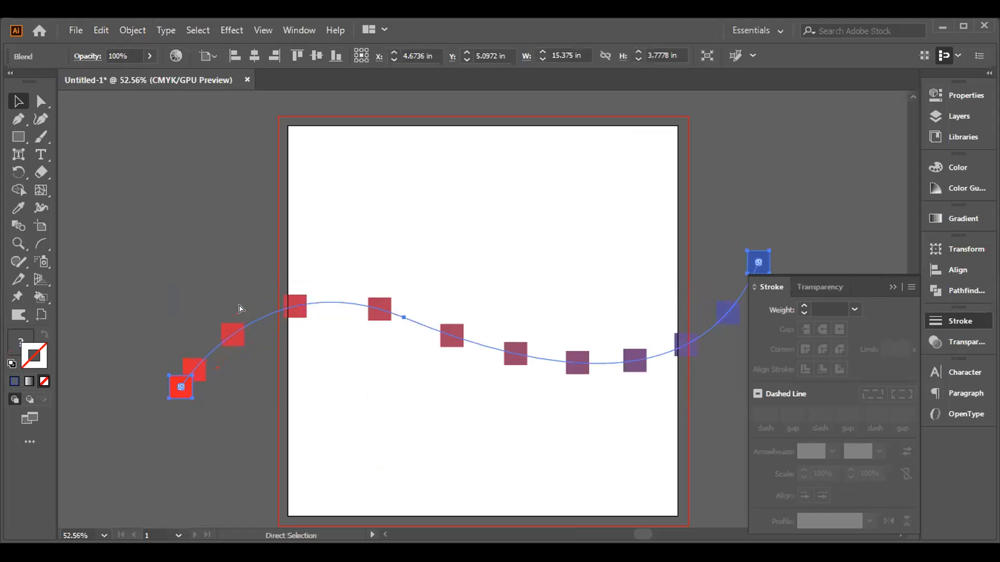
pyautogui.press('Delete')
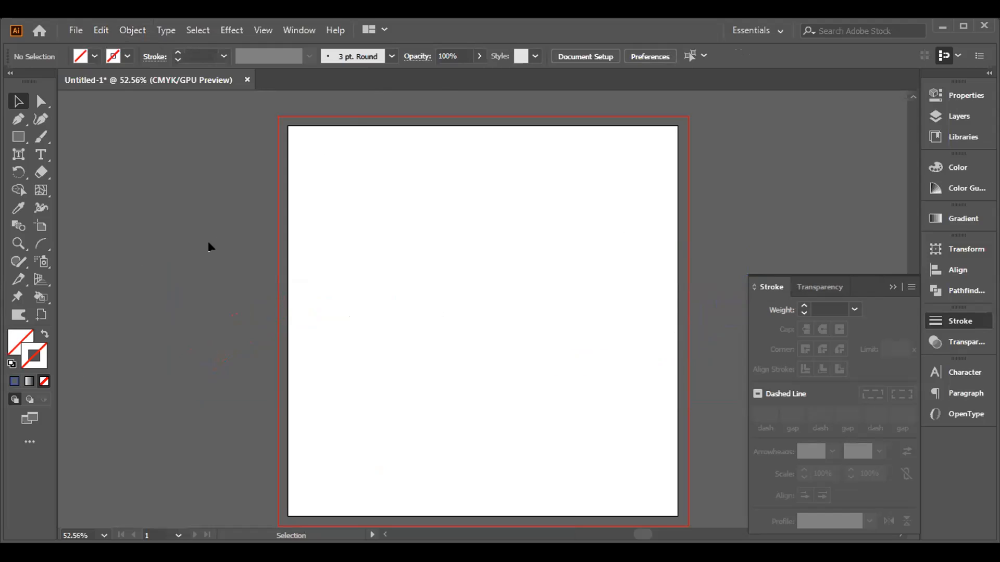
pyautogui.click(25, 244)
pyautogui.click(27, 246)
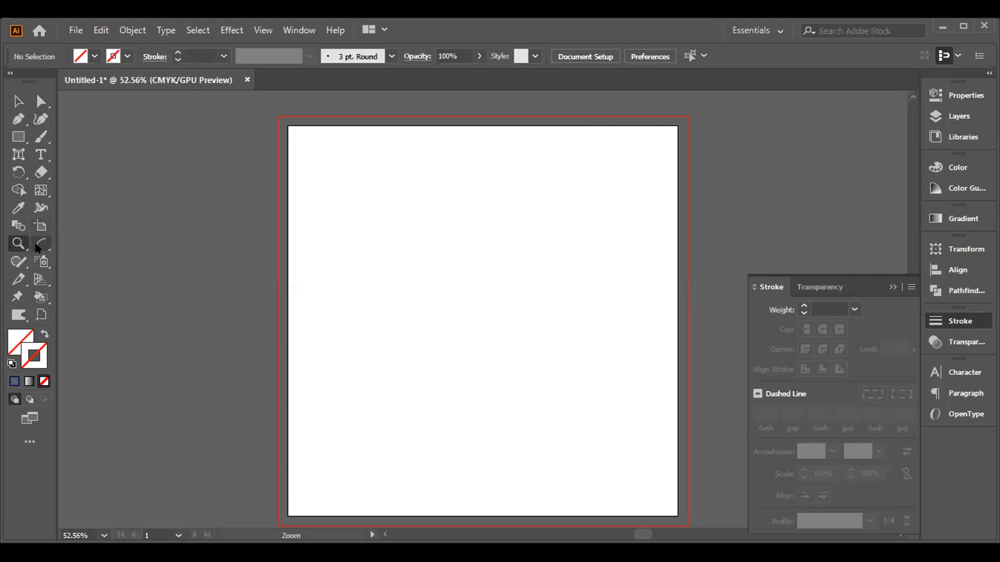
pyautogui.click(43, 248)
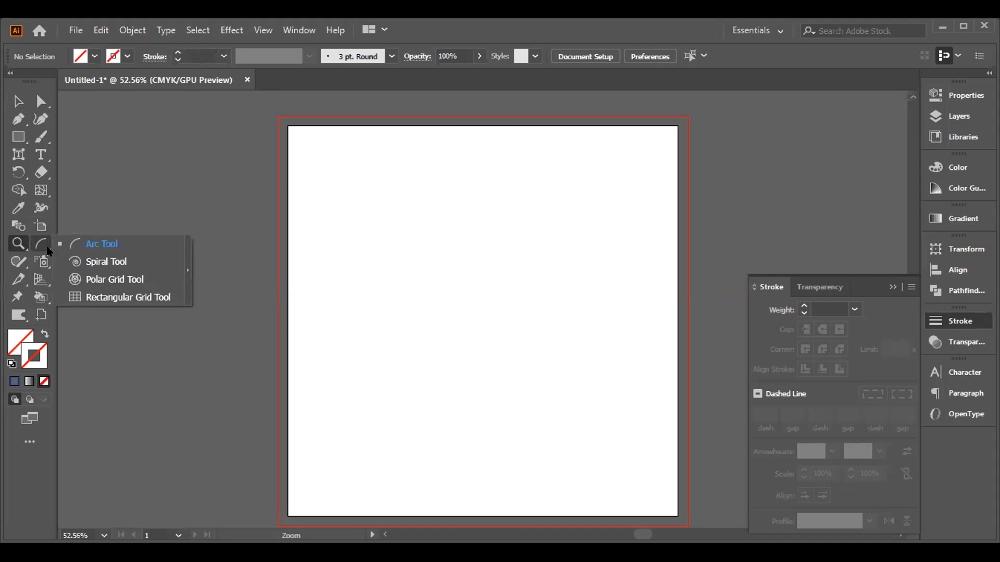
pyautogui.click(23, 260)
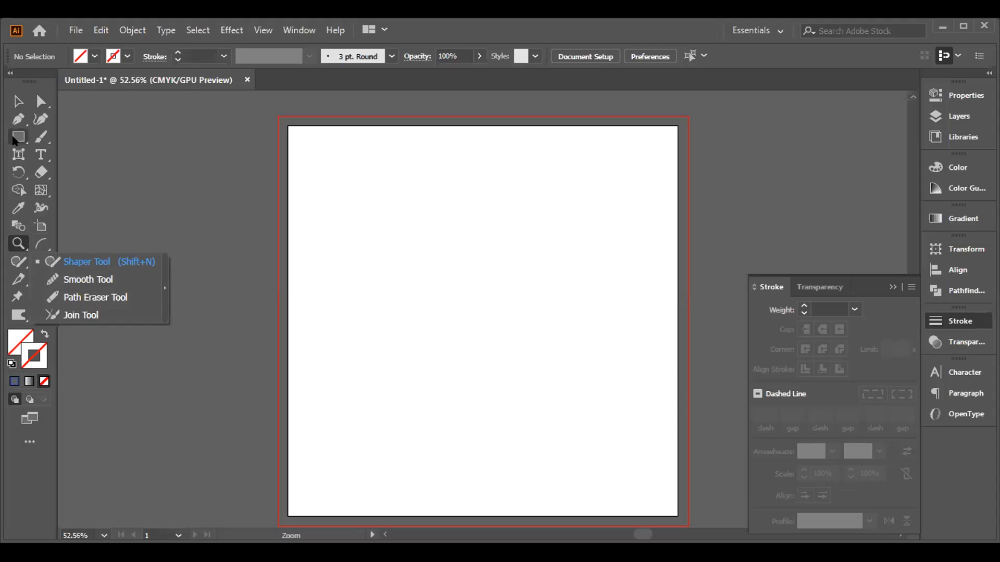
# Draw a tall rectangle on the artboard and a nearly horizontal line segment crossing its middle beyond both sides.
pyautogui.moveTo(335, 193); pyautogui.dragTo(465, 389)
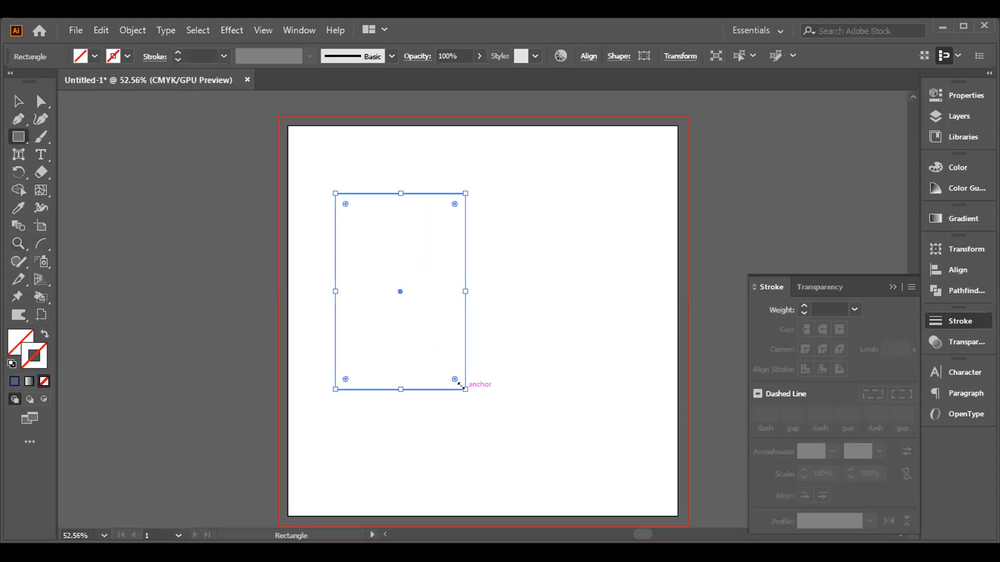
pyautogui.click(18, 136)
pyautogui.click(83, 208)
pyautogui.moveTo(275, 292); pyautogui.dragTo(523, 286)
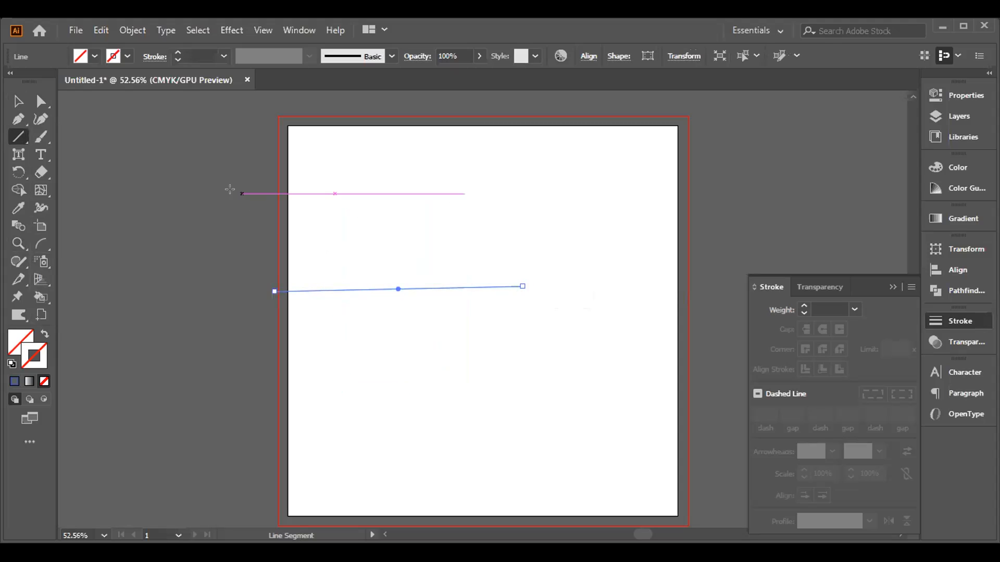
# Select the rectangle and the crossing line together and delete them.
pyautogui.click(18, 101)
pyautogui.moveTo(289, 165); pyautogui.dragTo(445, 367)
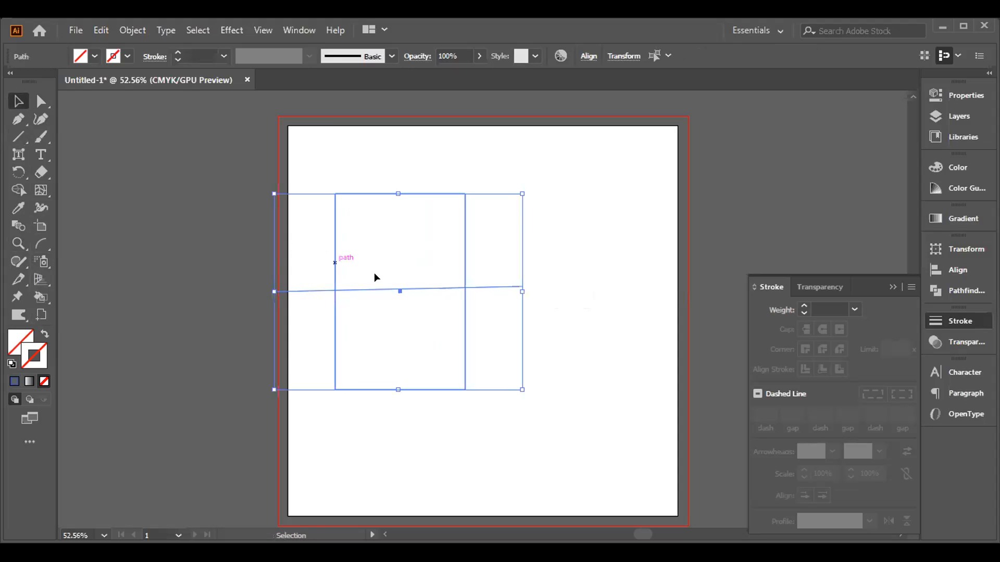
pyautogui.click(274, 279)
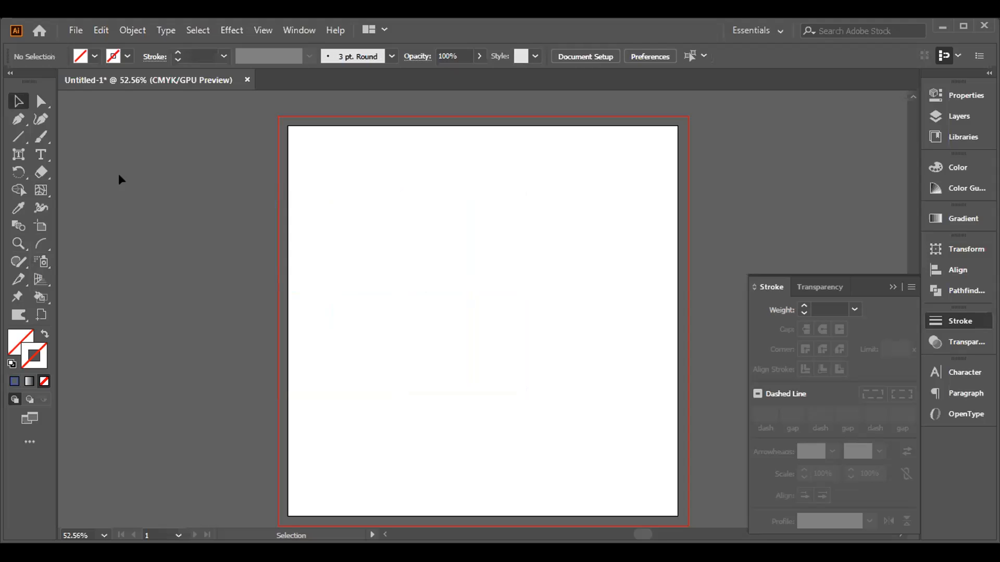
# Draw an open path of three straight segments through four anchor points on the artboard with the Pen tool.
pyautogui.click(19, 119)
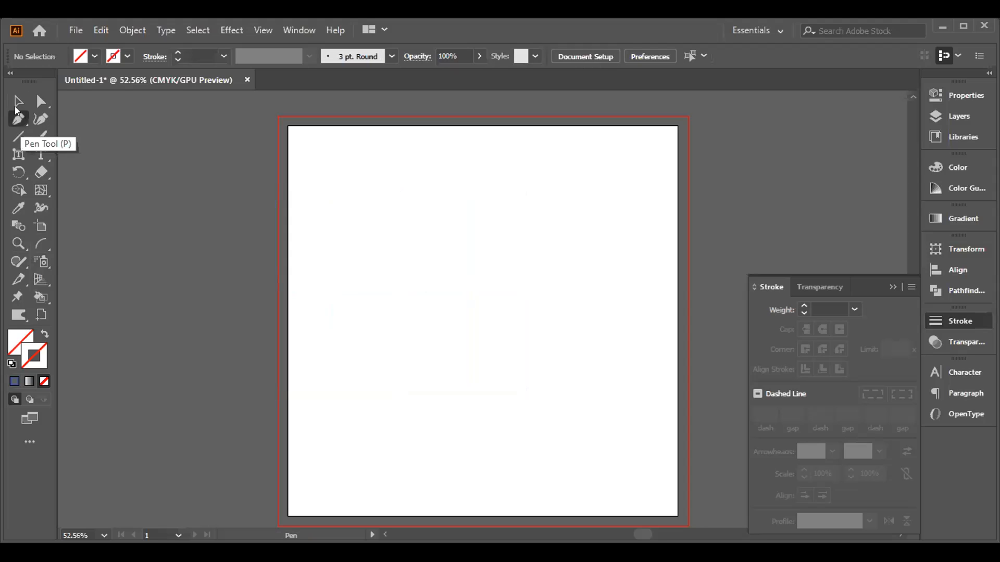
pyautogui.click(340, 330)
pyautogui.click(404, 182)
pyautogui.click(579, 234)
pyautogui.click(589, 386)
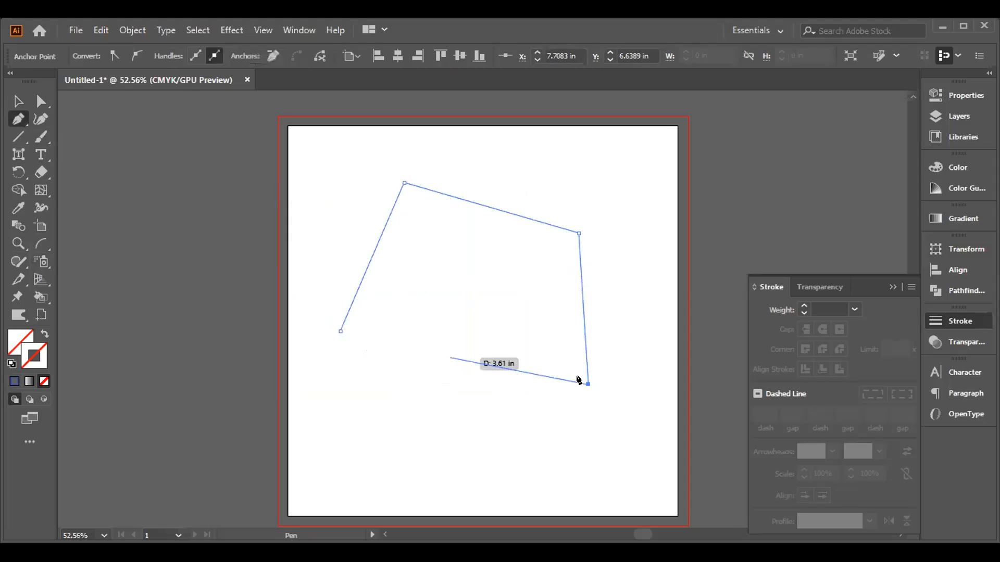
# Apply the solid blue color to the open path's stroke and deselect it.
pyautogui.click(17, 101)
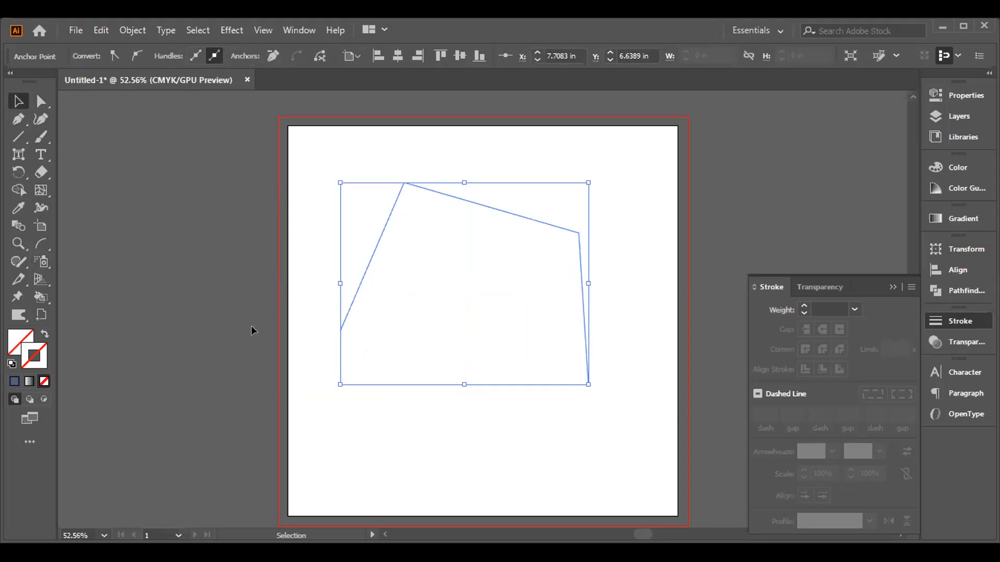
pyautogui.click(15, 380)
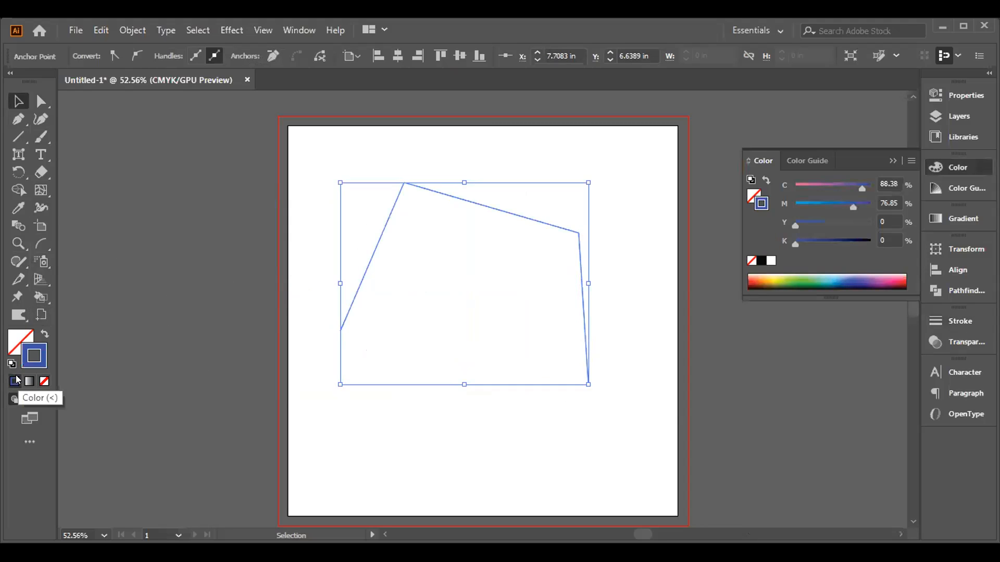
pyautogui.click(202, 258)
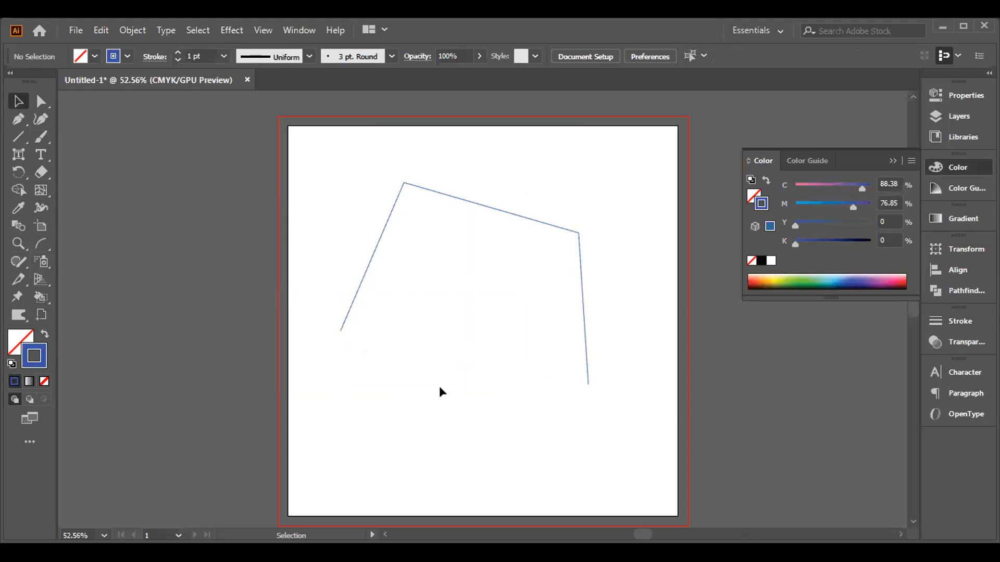
# Join the path's two lower endpoints to close the shape, and delete it completely from the artboard.
pyautogui.moveTo(38, 105); pyautogui.dragTo(98, 101)
pyautogui.moveTo(290, 302); pyautogui.dragTo(640, 411)
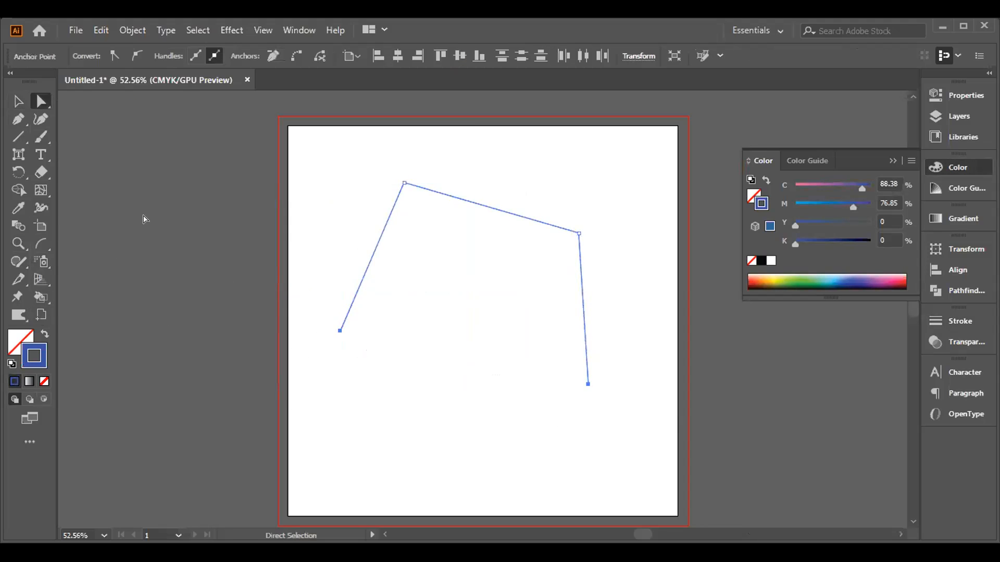
pyautogui.rightClick(363, 330)
pyautogui.click(392, 348)
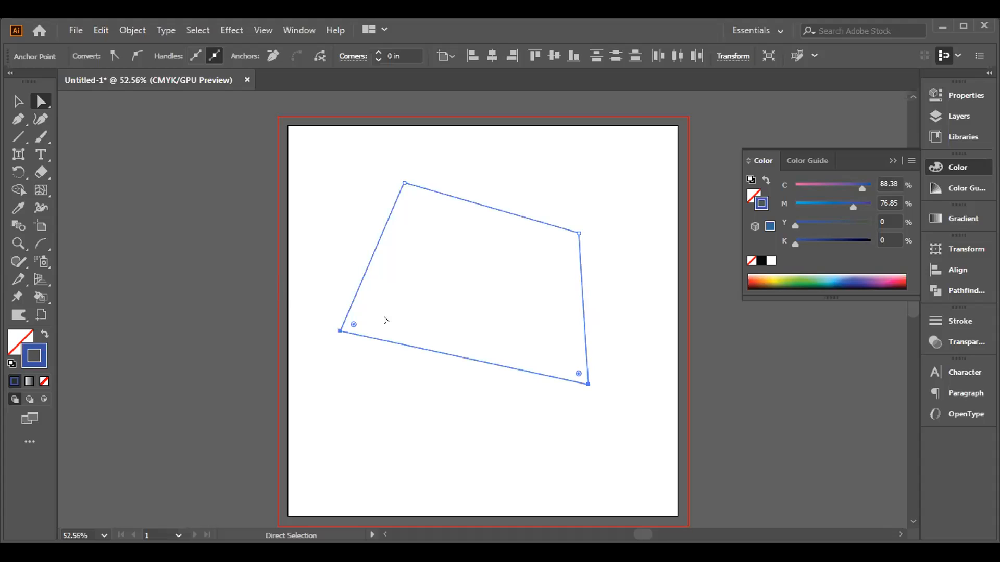
pyautogui.press('Delete')
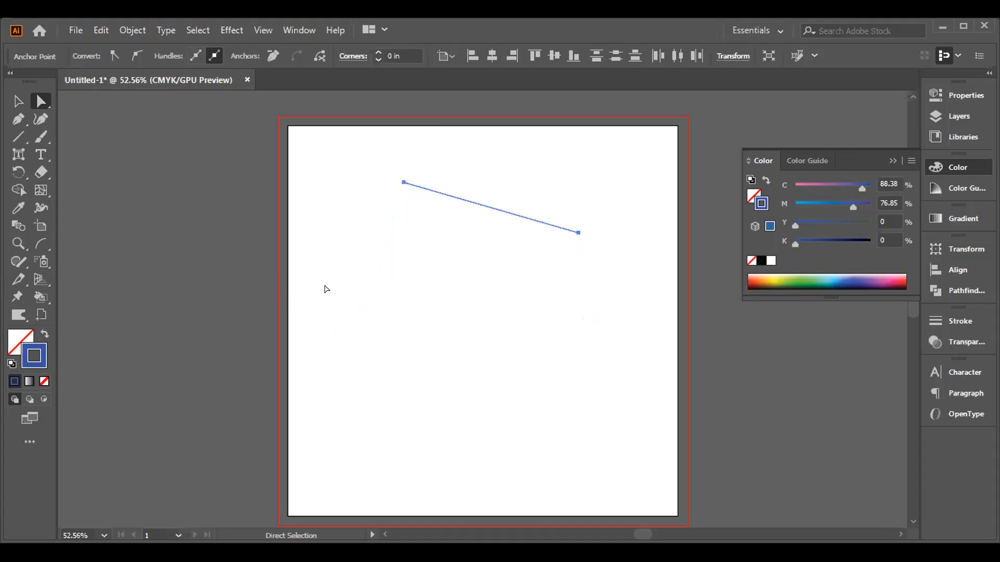
pyautogui.press('Delete')
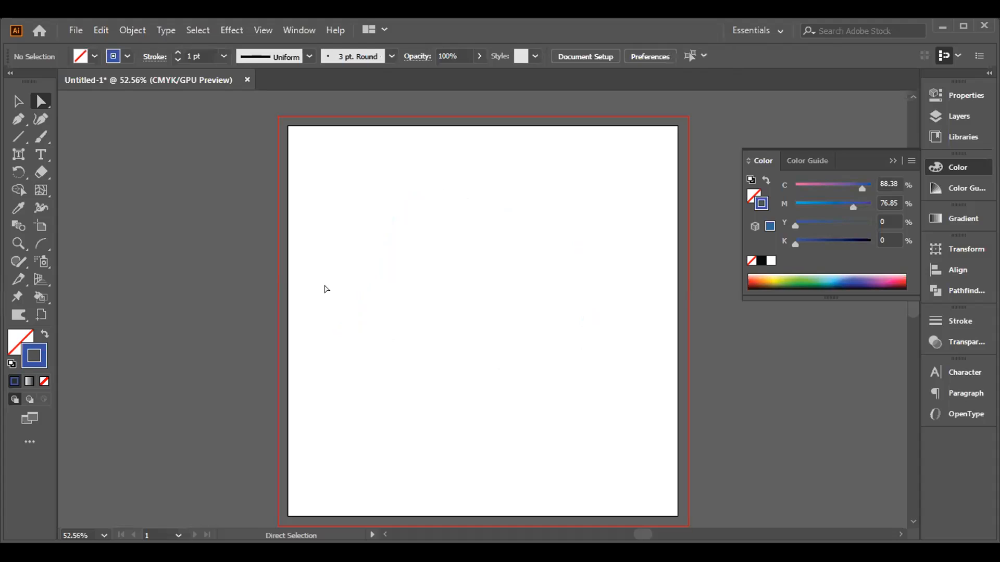
# Open the Nature symbol library, place it beside the artboard and enlarge it to show all its symbols.
pyautogui.moveTo(19, 265); pyautogui.dragTo(40, 264)
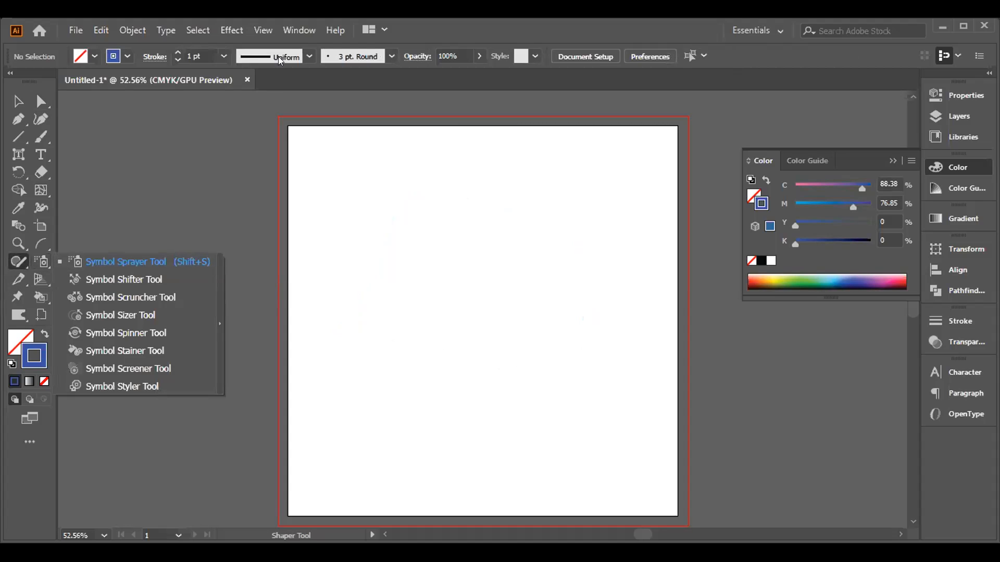
pyautogui.click(290, 40)
pyautogui.click(297, 30)
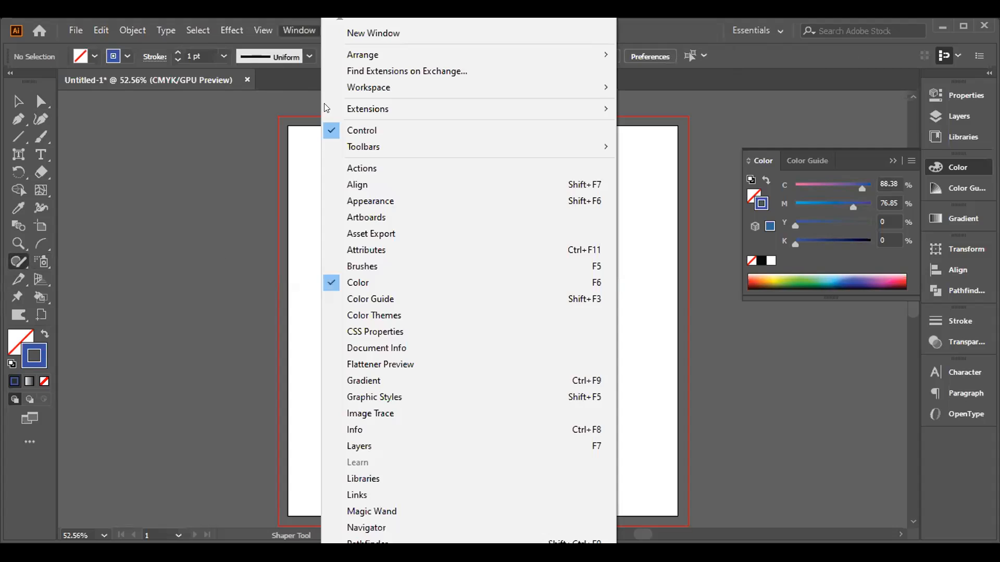
pyautogui.moveTo(375, 552)
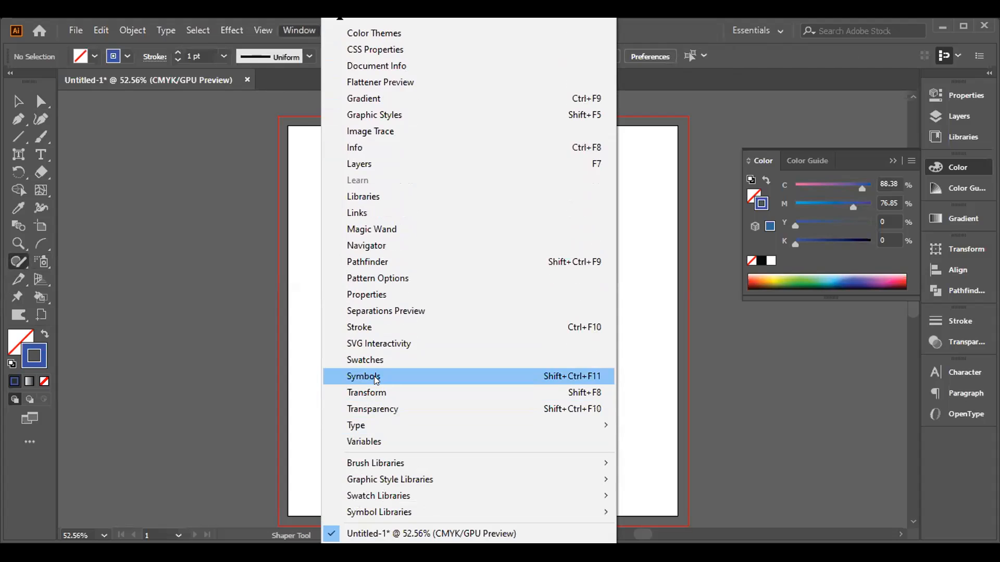
pyautogui.moveTo(395, 508)
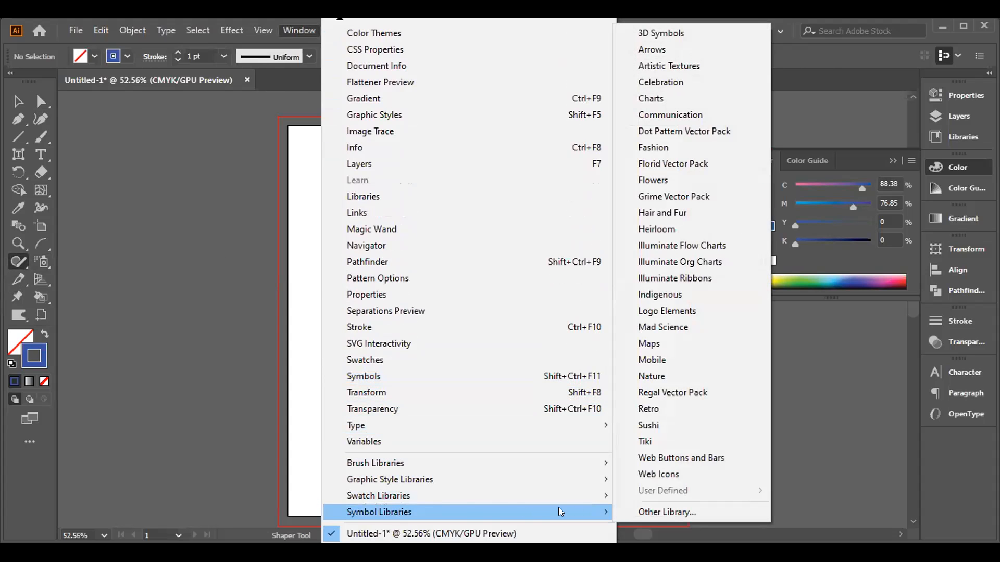
pyautogui.click(660, 379)
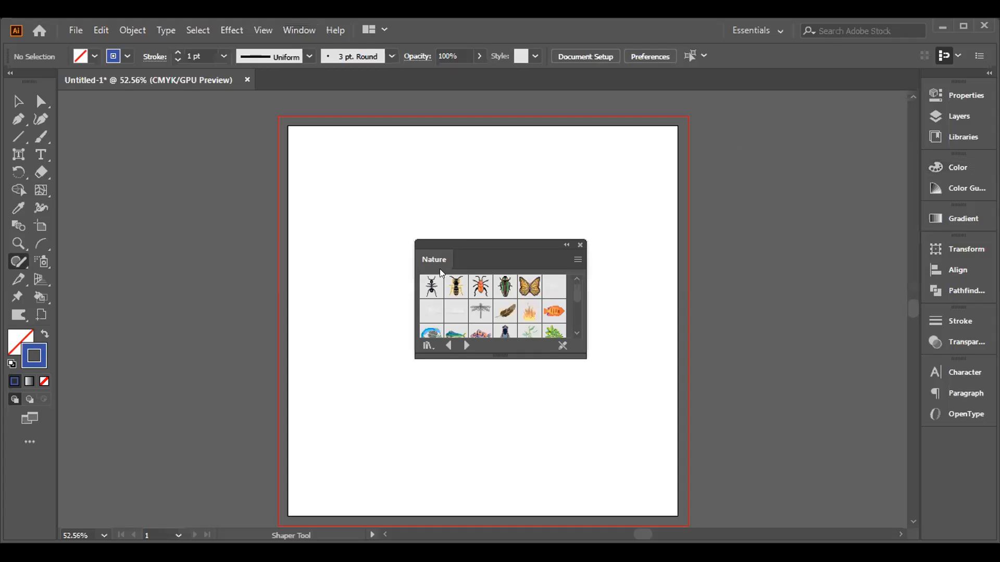
pyautogui.moveTo(514, 245); pyautogui.dragTo(787, 161)
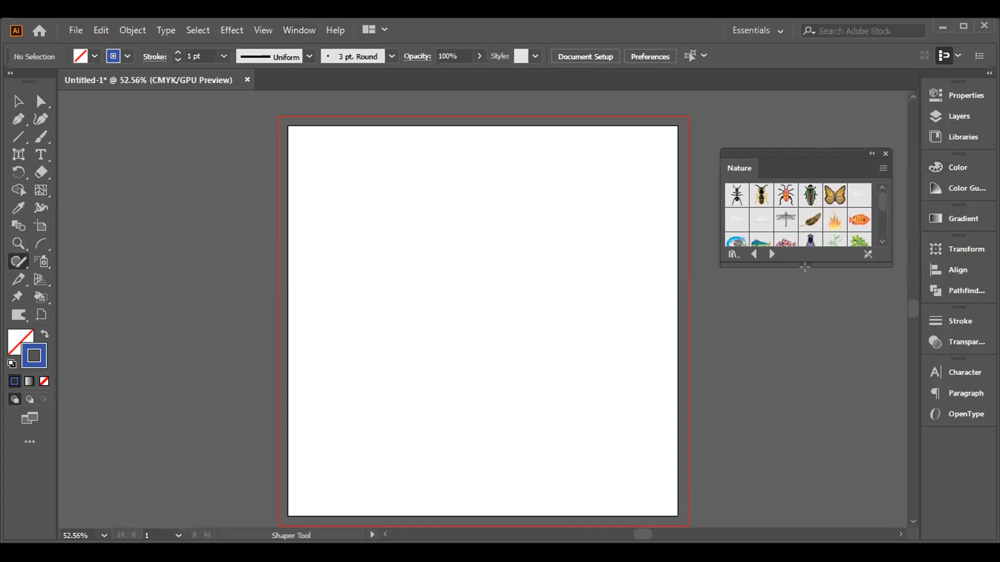
pyautogui.moveTo(805, 266); pyautogui.dragTo(835, 500)
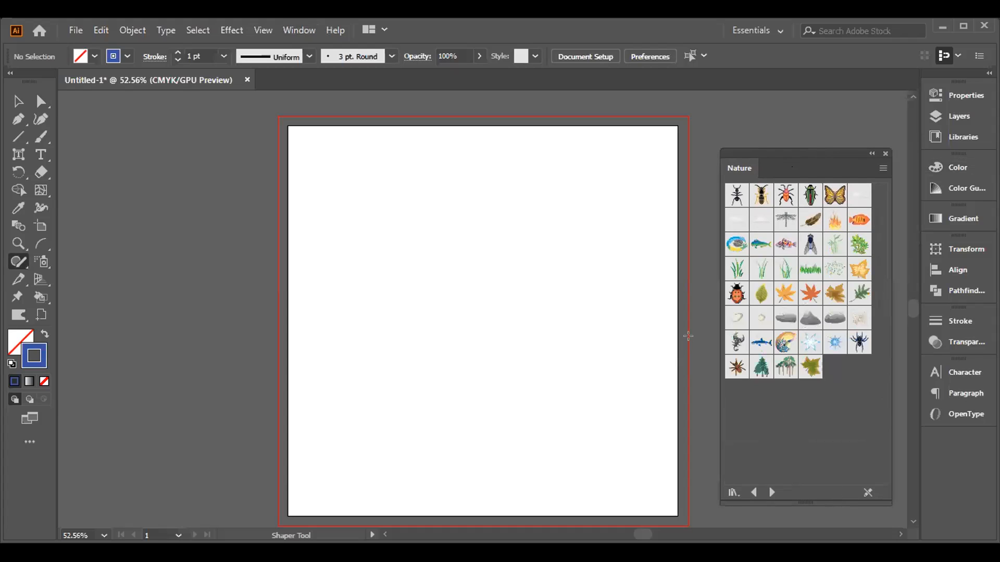
# Spray the Grass 2 symbol across the whole artboard with the Symbol Sprayer, accepting its current tool options.
pyautogui.click(760, 269)
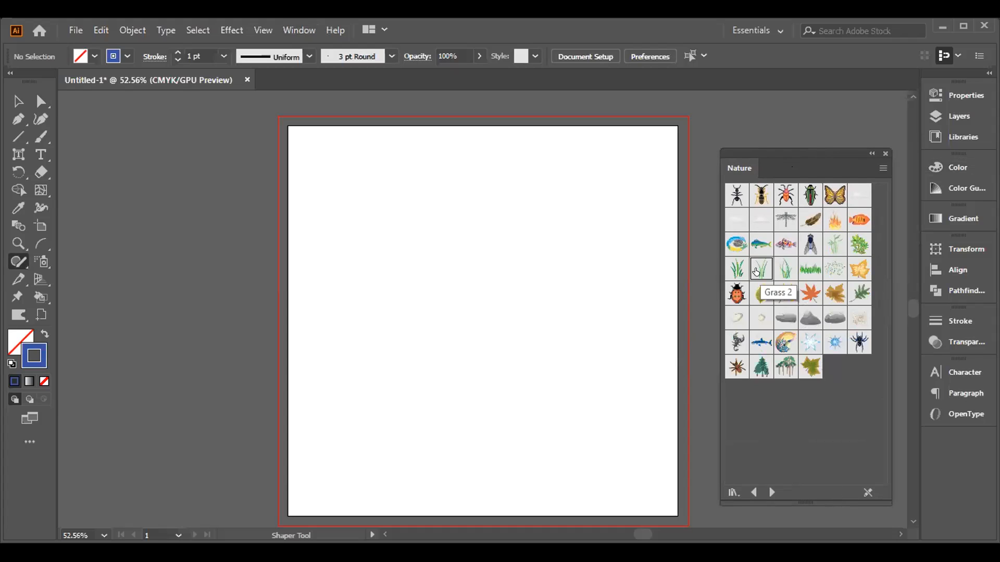
pyautogui.click(42, 261)
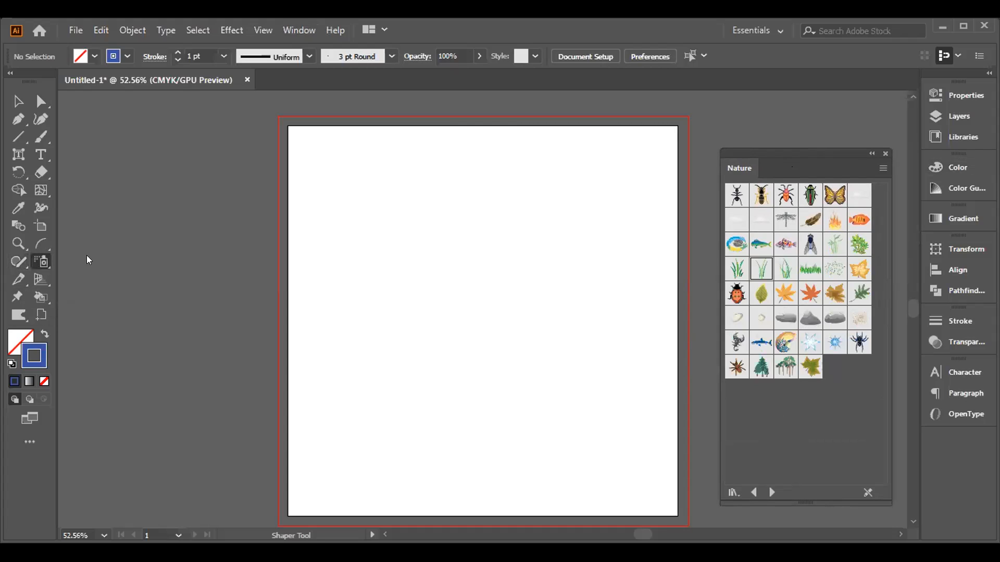
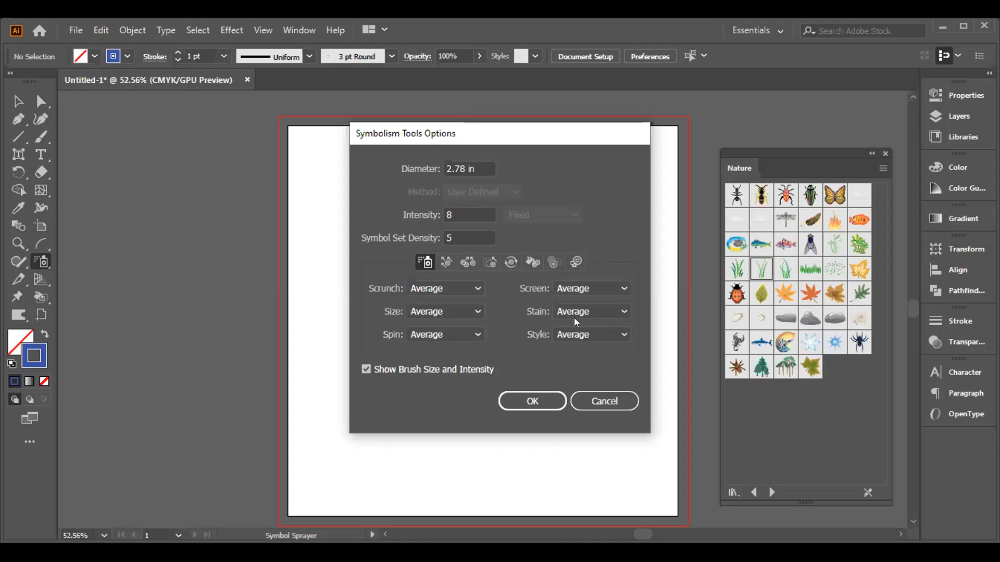
pyautogui.click(534, 401)
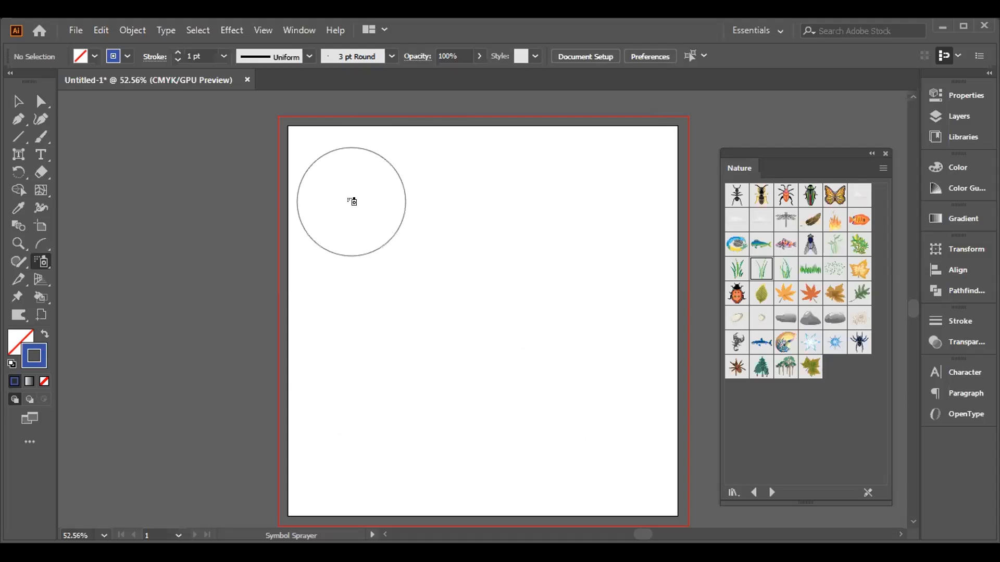
pyautogui.moveTo(335, 186)
pyautogui.mouseDown()
pyautogui.moveTo(377, 204)
pyautogui.moveTo(511, 201)
pyautogui.moveTo(458, 245)
pyautogui.moveTo(357, 275)
pyautogui.moveTo(508, 285)
pyautogui.moveTo(520, 332)
pyautogui.moveTo(328, 302)
pyautogui.moveTo(451, 214)
pyautogui.moveTo(571, 182)
pyautogui.moveTo(634, 263)
pyautogui.moveTo(558, 241)
pyautogui.moveTo(508, 254)
pyautogui.moveTo(557, 270)
pyautogui.moveTo(314, 339)
pyautogui.moveTo(564, 337)
pyautogui.moveTo(364, 370)
pyautogui.moveTo(625, 367)
pyautogui.moveTo(392, 429)
pyautogui.moveTo(603, 430)
pyautogui.moveTo(315, 444)
pyautogui.moveTo(489, 404)
pyautogui.moveTo(446, 356)
pyautogui.mouseUp()
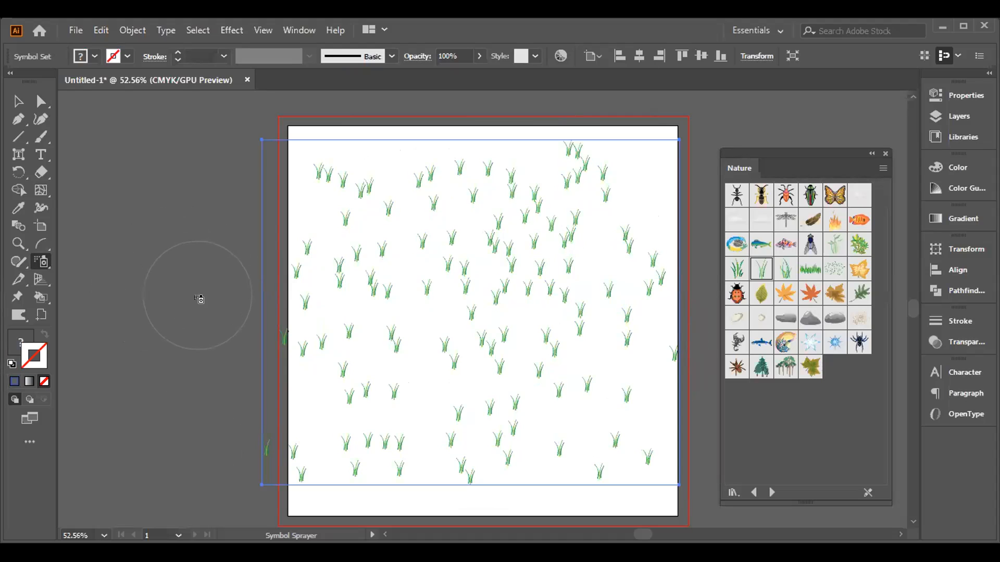
# Push grass symbols around with the Symbol Shifter, moving some beyond the artboard's left edge.
pyautogui.click(41, 262)
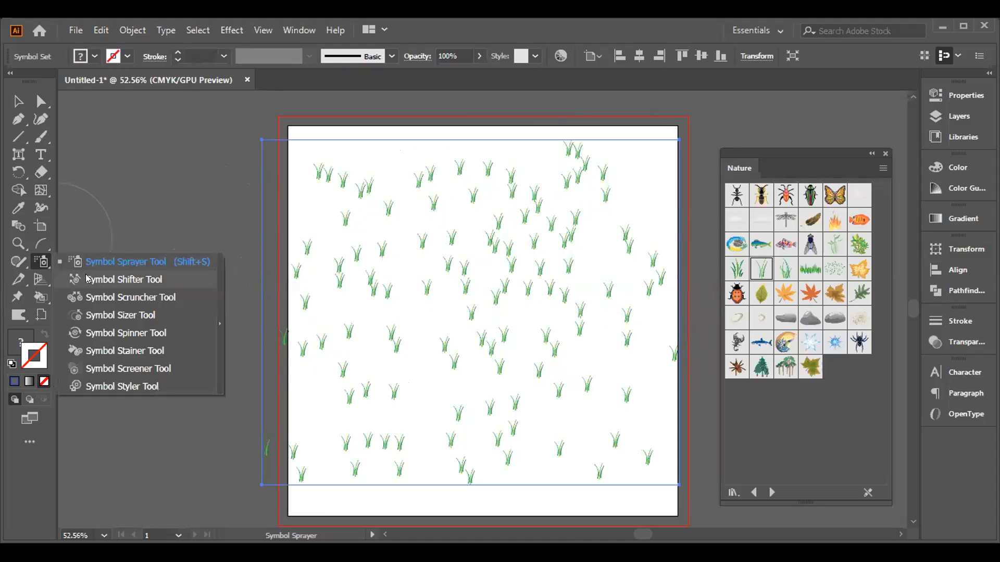
pyautogui.click(115, 280)
pyautogui.moveTo(366, 225)
pyautogui.mouseDown()
pyautogui.moveTo(249, 194)
pyautogui.moveTo(250, 229)
pyautogui.moveTo(387, 262)
pyautogui.moveTo(292, 346)
pyautogui.moveTo(488, 230)
pyautogui.moveTo(529, 239)
pyautogui.moveTo(523, 311)
pyautogui.moveTo(648, 315)
pyautogui.moveTo(459, 380)
pyautogui.moveTo(562, 465)
pyautogui.mouseUp()
pyautogui.moveTo(383, 403); pyautogui.dragTo(325, 442)
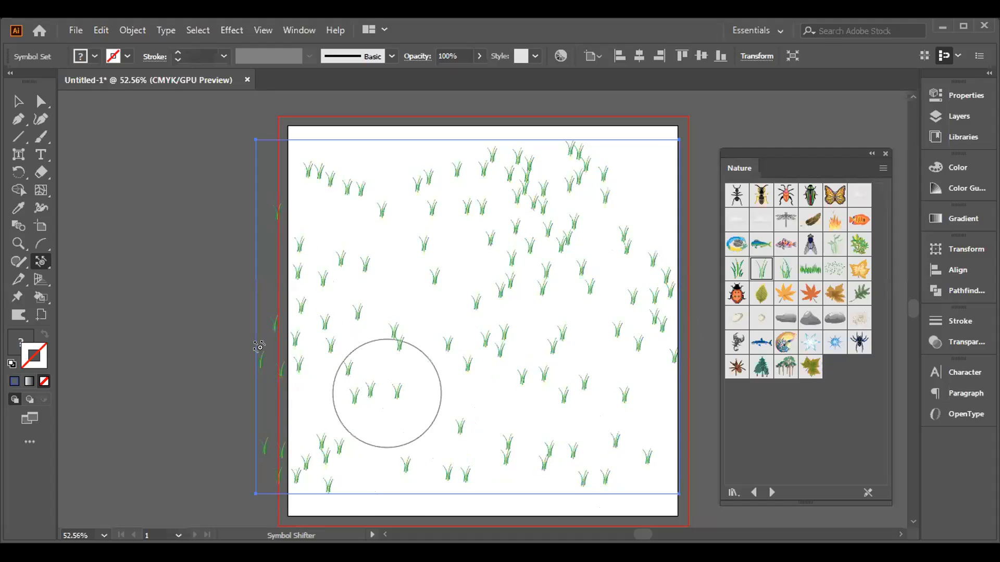
pyautogui.moveTo(313, 360); pyautogui.dragTo(250, 328)
pyautogui.moveTo(328, 276)
pyautogui.mouseDown()
pyautogui.moveTo(263, 204)
pyautogui.moveTo(359, 201)
pyautogui.mouseUp()
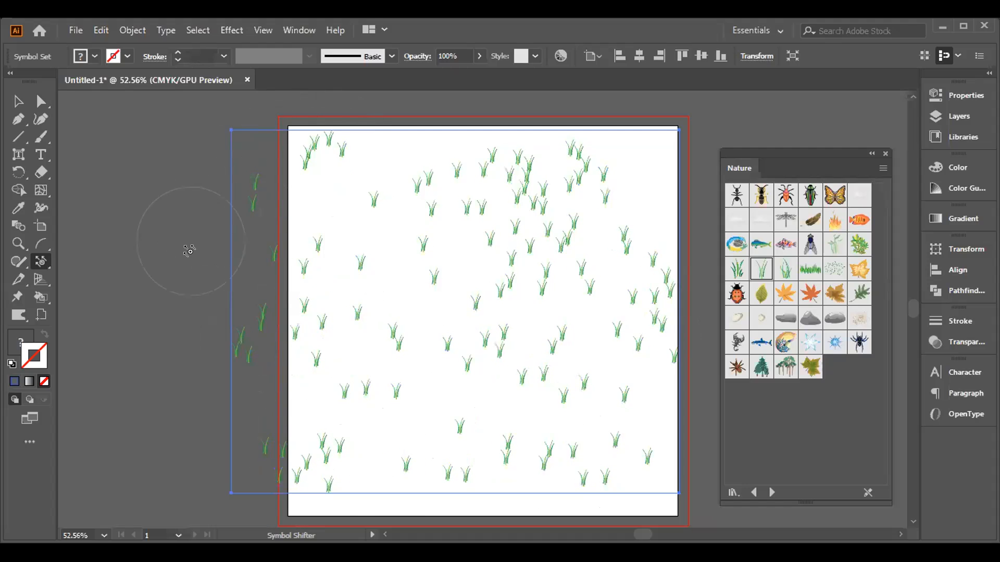
# Use the Symbol Scruncher on the grass from the artboard's upper-left area down to its middle.
pyautogui.click(43, 254)
pyautogui.click(98, 300)
pyautogui.moveTo(298, 164)
pyautogui.mouseDown()
pyautogui.moveTo(306, 197)
pyautogui.moveTo(332, 201)
pyautogui.mouseUp()
pyautogui.moveTo(325, 266); pyautogui.dragTo(347, 279)
pyautogui.moveTo(343, 321)
pyautogui.mouseDown()
pyautogui.moveTo(368, 313)
pyautogui.moveTo(388, 325)
pyautogui.mouseUp()
pyautogui.moveTo(439, 342); pyautogui.dragTo(443, 336)
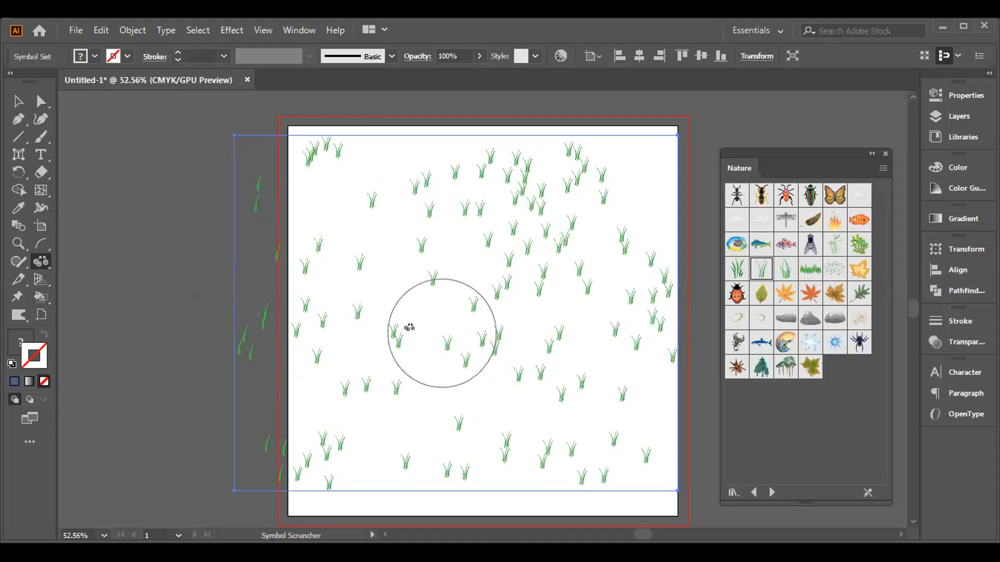
# Greatly enlarge the grass symbols outside the artboard's upper-left edge with the Symbol Sizer.
pyautogui.click(41, 262)
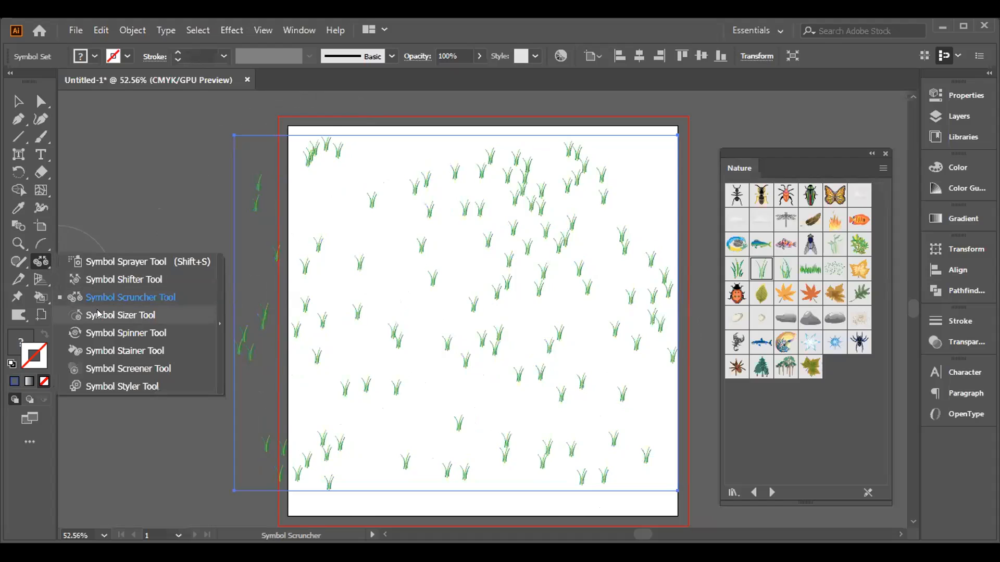
pyautogui.click(97, 314)
pyautogui.moveTo(251, 193); pyautogui.dragTo(251, 193)
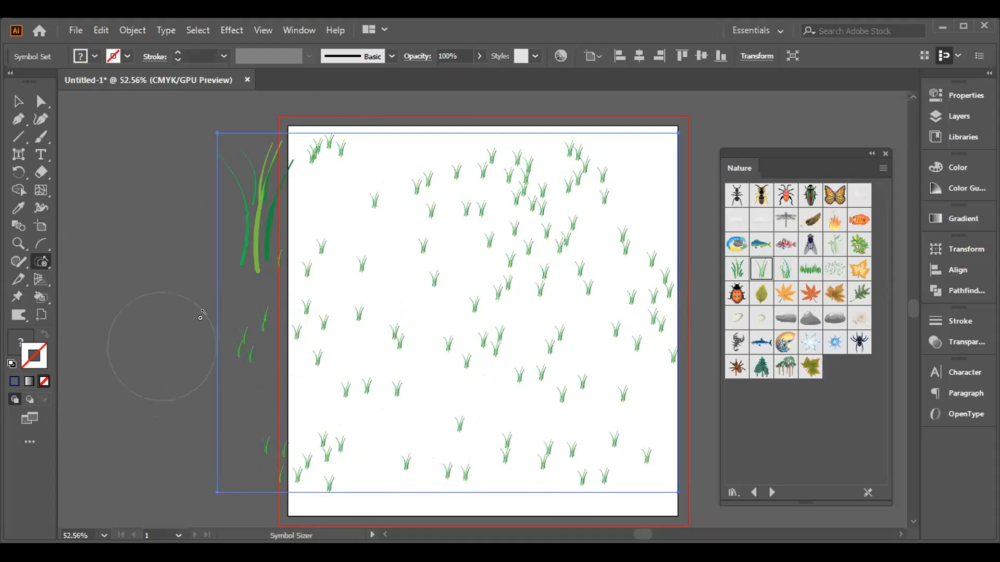
# Rotate the enlarged grass symbols at the artboard's upper-left edge with the Symbol Spinner.
pyautogui.click(46, 263)
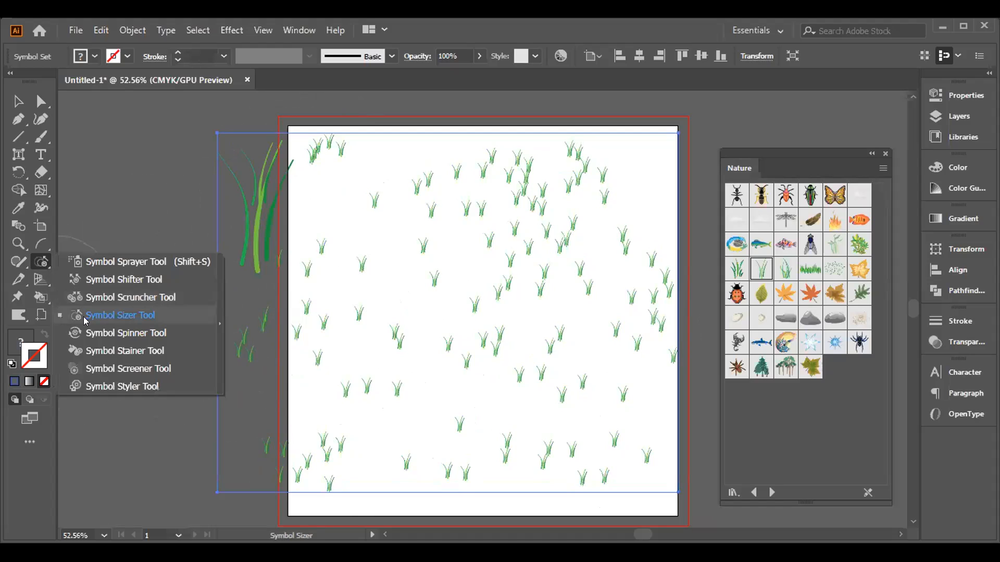
pyautogui.click(91, 334)
pyautogui.moveTo(261, 198); pyautogui.dragTo(238, 244)
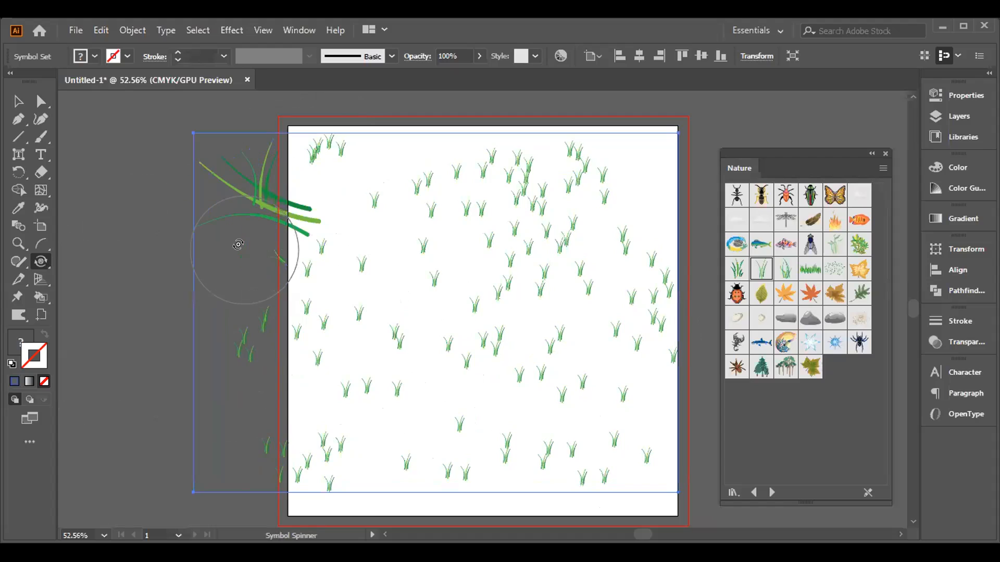
# Set the fill to yellow and tint the enlarged grass and the small grass near the artboard's lower left with the Symbol Stainer.
pyautogui.click(41, 262)
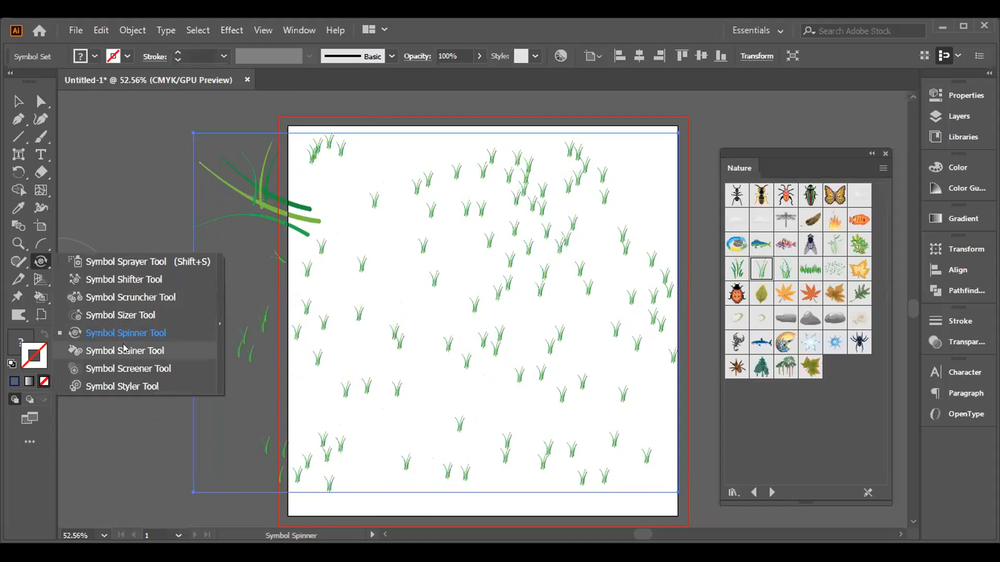
pyautogui.click(125, 350)
pyautogui.click(245, 190)
pyautogui.click(539, 308)
pyautogui.click(15, 343)
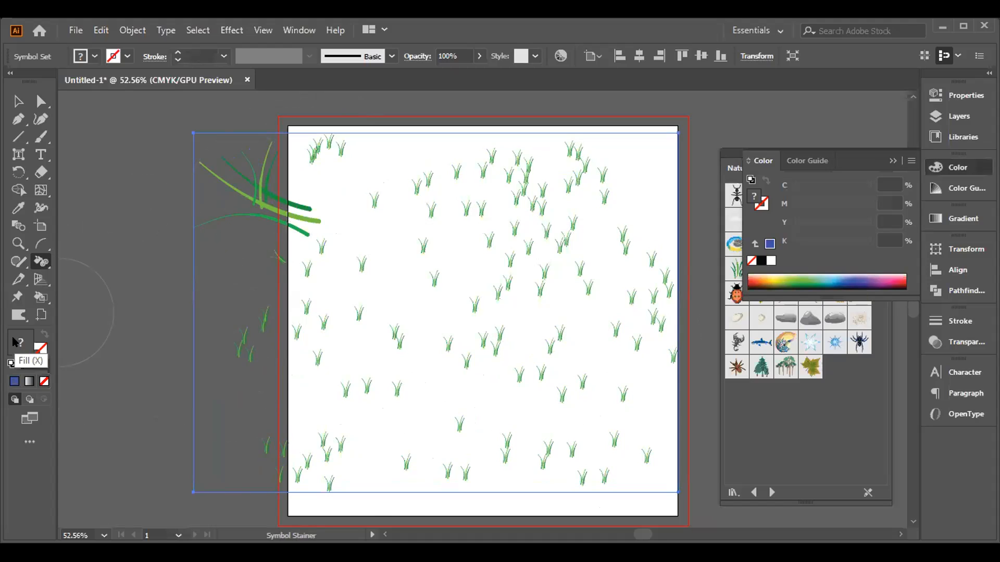
pyautogui.click(768, 270)
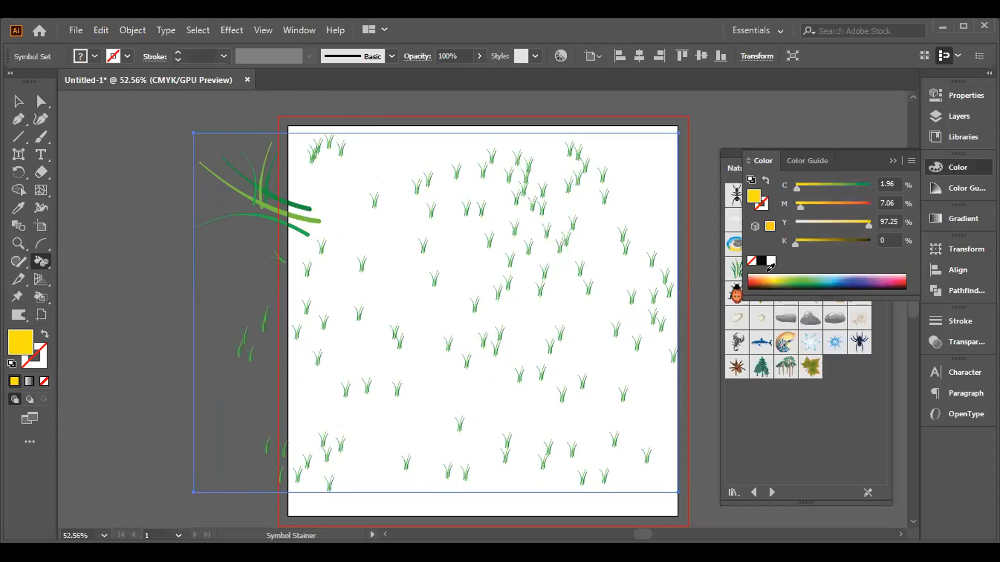
pyautogui.moveTo(276, 214); pyautogui.dragTo(268, 206)
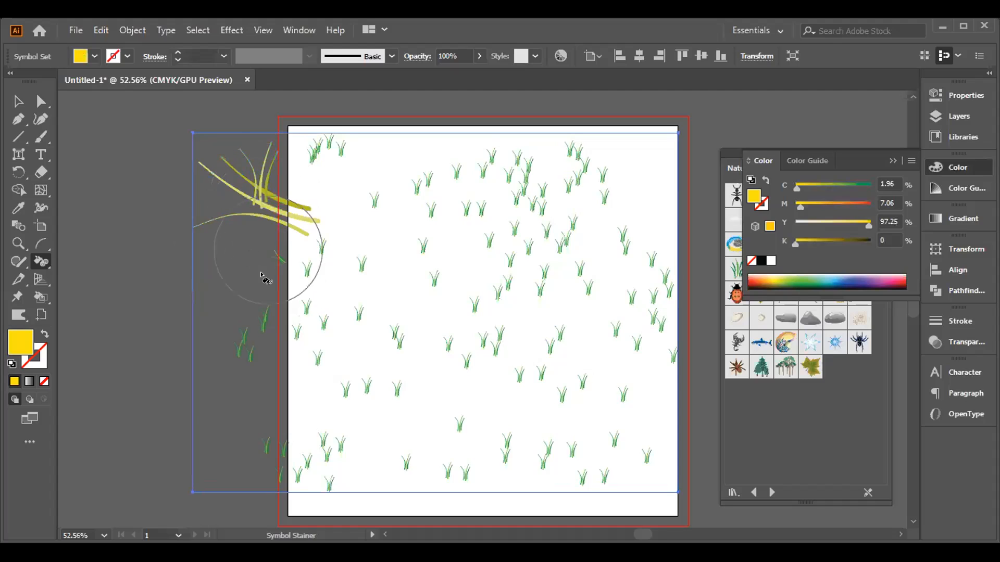
pyautogui.moveTo(248, 346)
pyautogui.mouseDown()
pyautogui.moveTo(266, 394)
pyautogui.moveTo(324, 380)
pyautogui.moveTo(313, 398)
pyautogui.mouseUp()
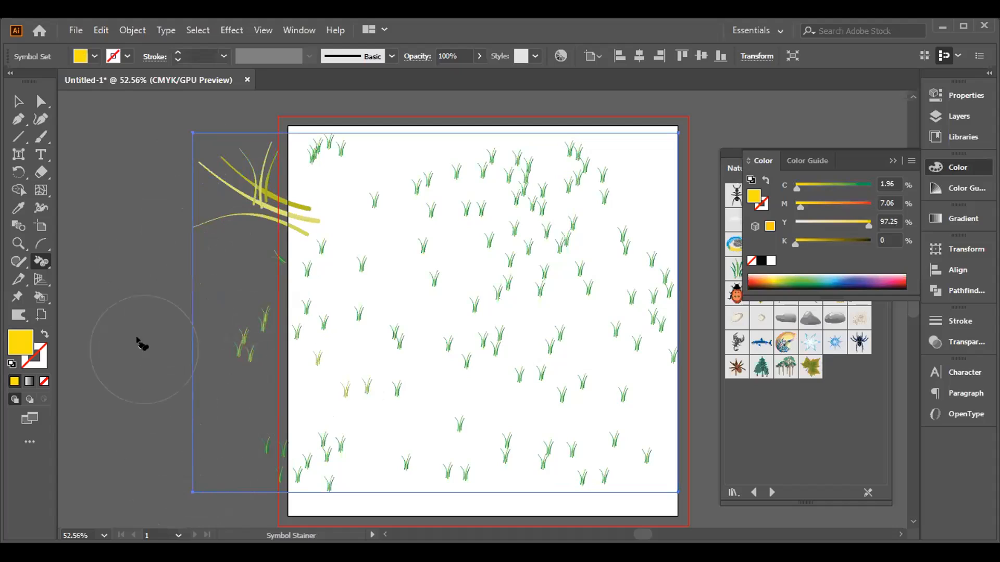
# Fade the grass symbols around the artboard's lower-left area with the Symbol Screener.
pyautogui.click(43, 264)
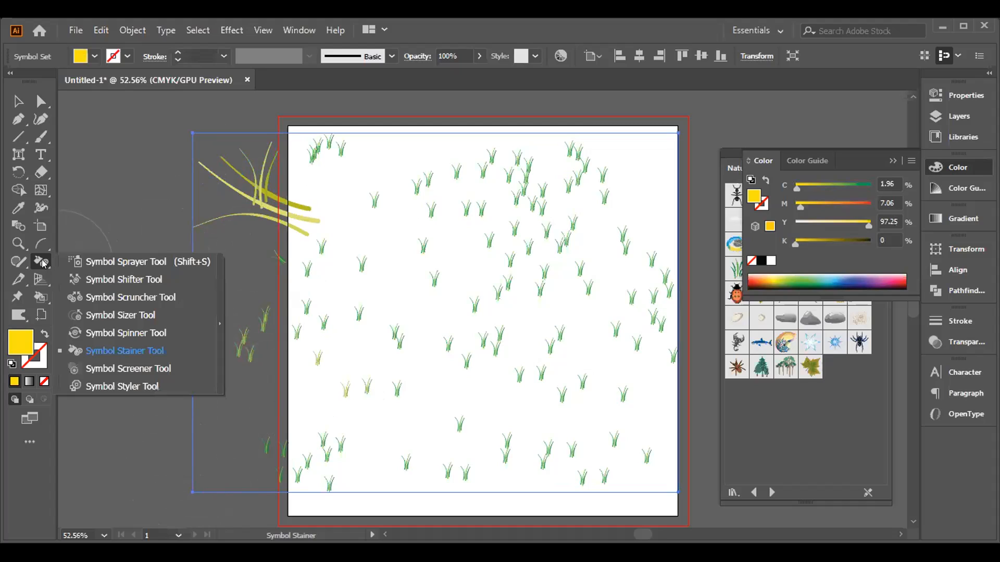
pyautogui.click(107, 370)
pyautogui.moveTo(340, 308)
pyautogui.mouseDown()
pyautogui.moveTo(319, 361)
pyautogui.moveTo(404, 395)
pyautogui.moveTo(396, 424)
pyautogui.mouseUp()
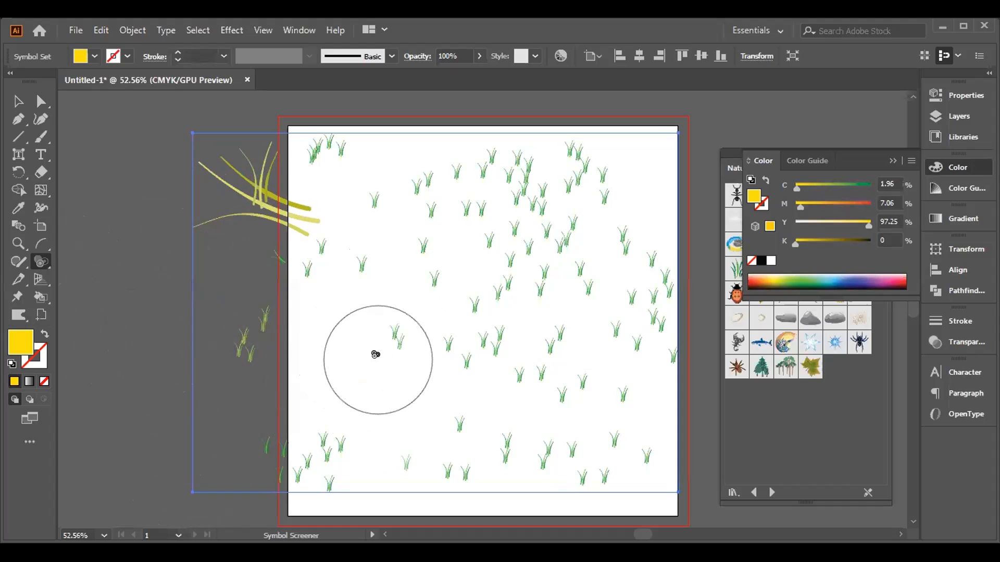
pyautogui.moveTo(359, 308)
pyautogui.mouseDown()
pyautogui.moveTo(352, 345)
pyautogui.moveTo(274, 351)
pyautogui.mouseUp()
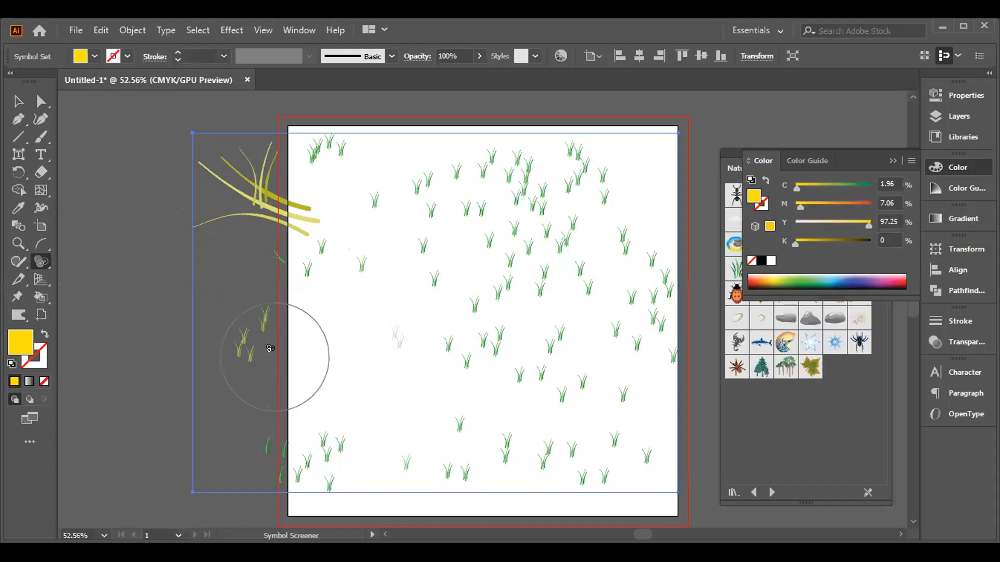
# Activate the Symbol Styler and display the available Graphic Styles.
pyautogui.click(41, 263)
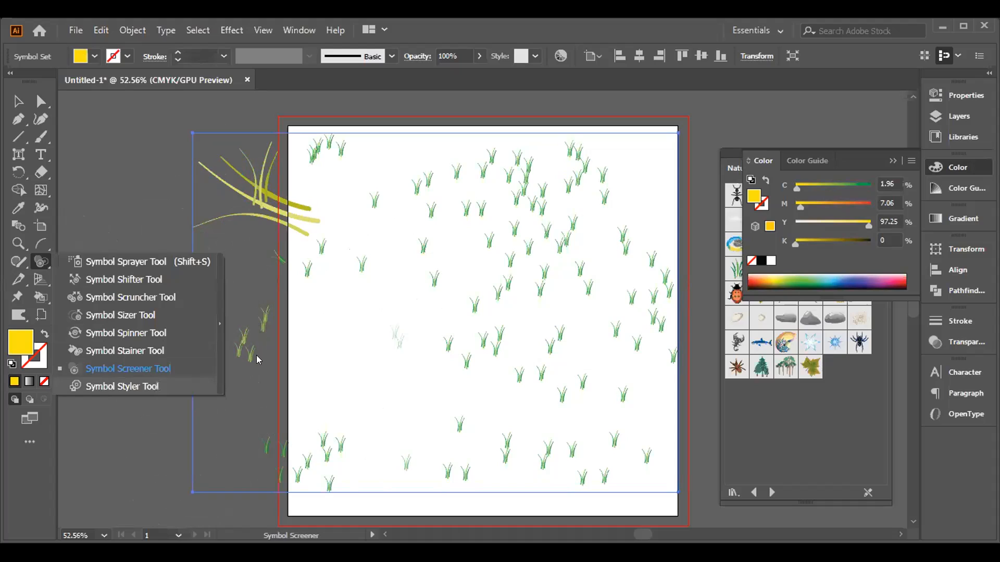
pyautogui.click(123, 386)
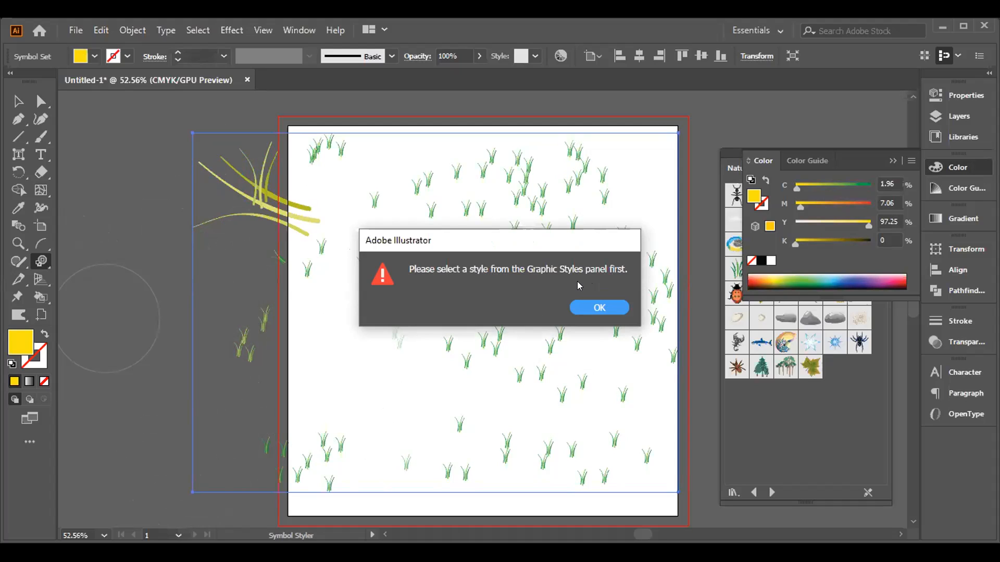
pyautogui.click(598, 308)
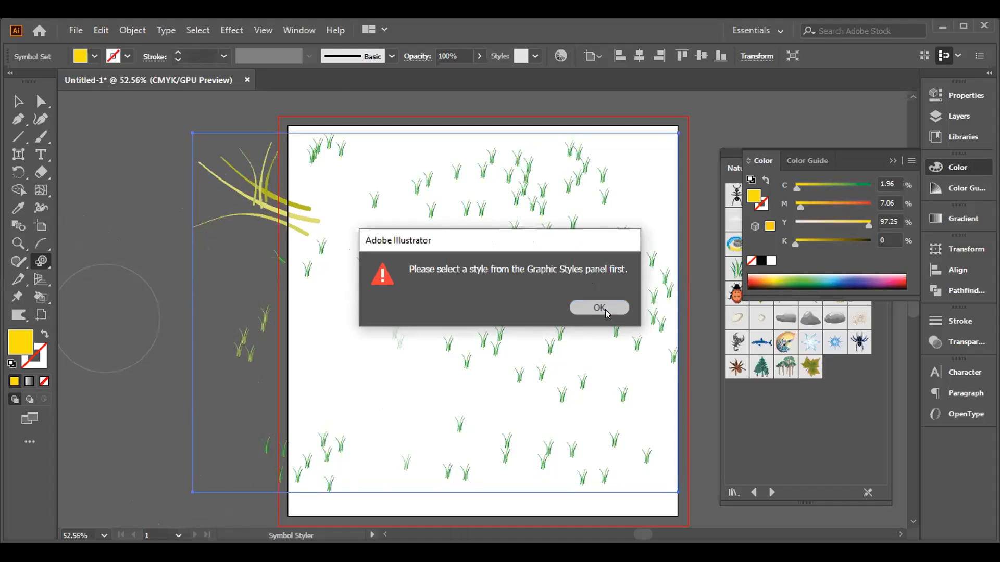
pyautogui.click(299, 30)
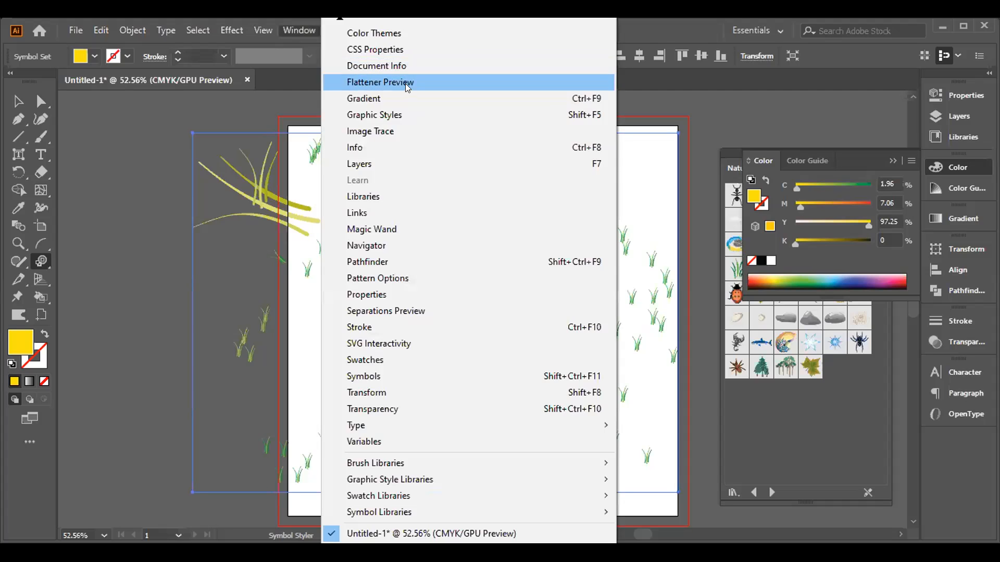
pyautogui.click(398, 107)
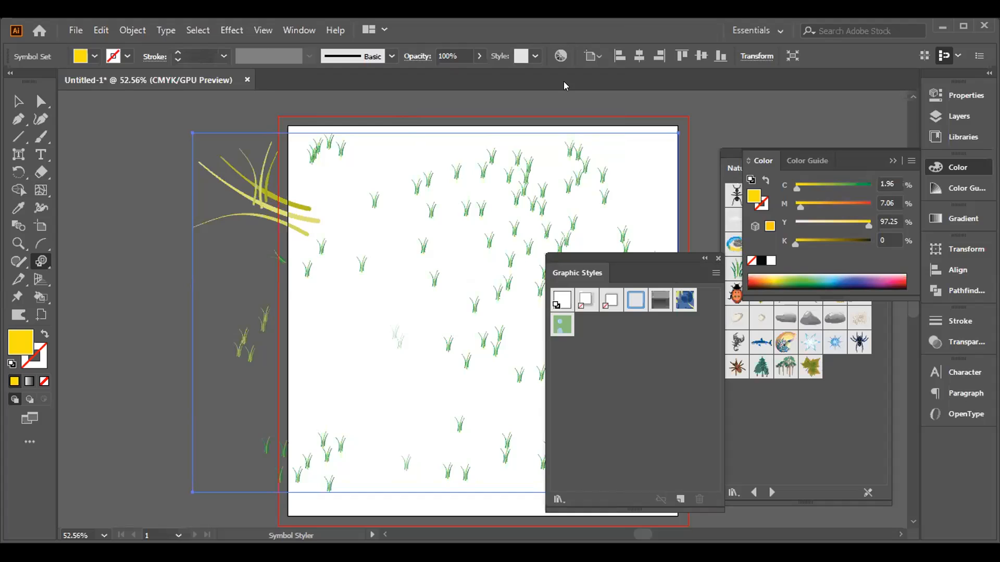
# Apply the green graphic style to the grass around the artboard's left edge with the Symbol Styler, and undo it.
pyautogui.click(562, 324)
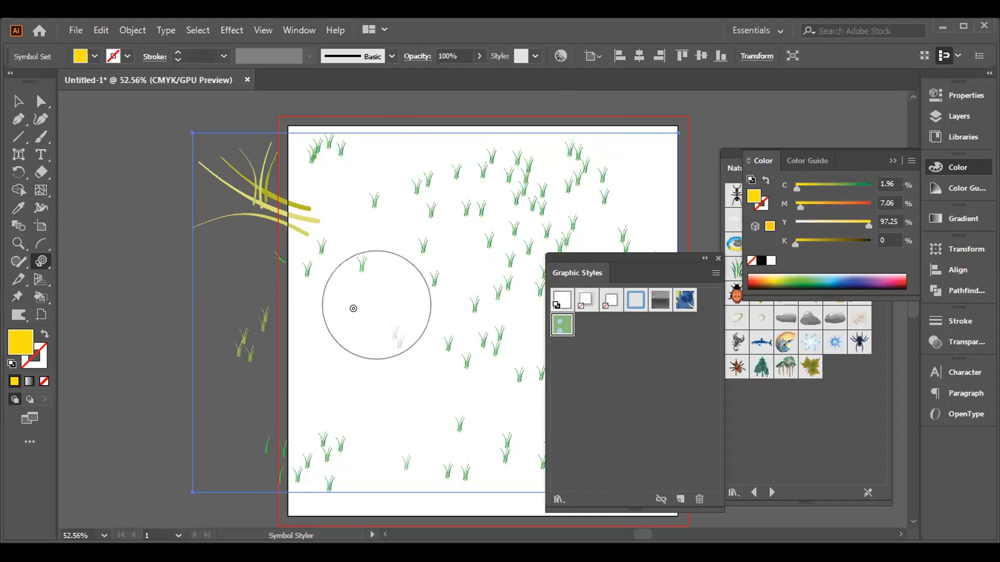
pyautogui.moveTo(261, 336)
pyautogui.mouseDown()
pyautogui.moveTo(330, 308)
pyautogui.moveTo(199, 383)
pyautogui.mouseUp()
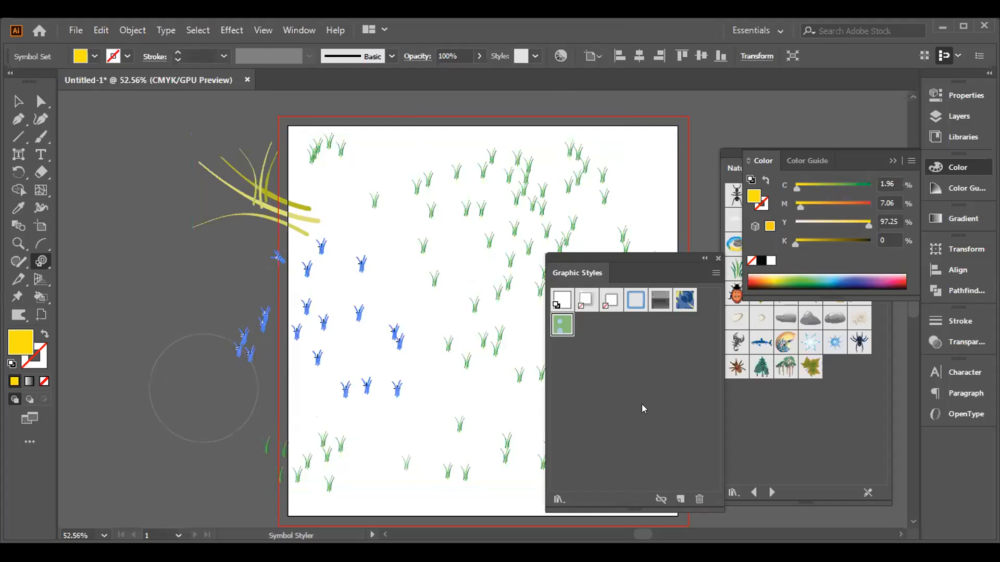
pyautogui.hotkey('ctrl', 'z')
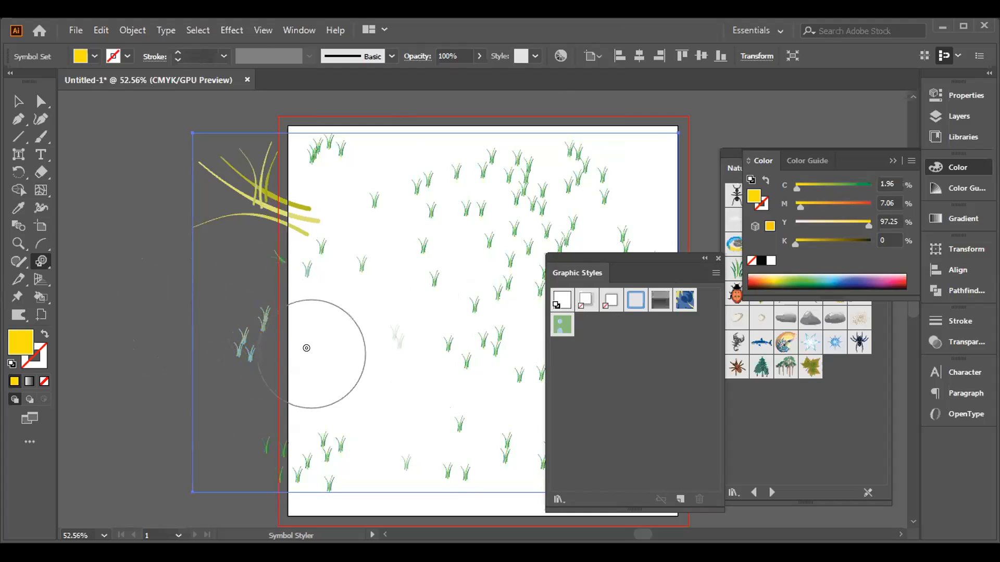
# Select the default graphic style, collapse the Graphic Styles panel and dock it below OpenType.
pyautogui.click(554, 302)
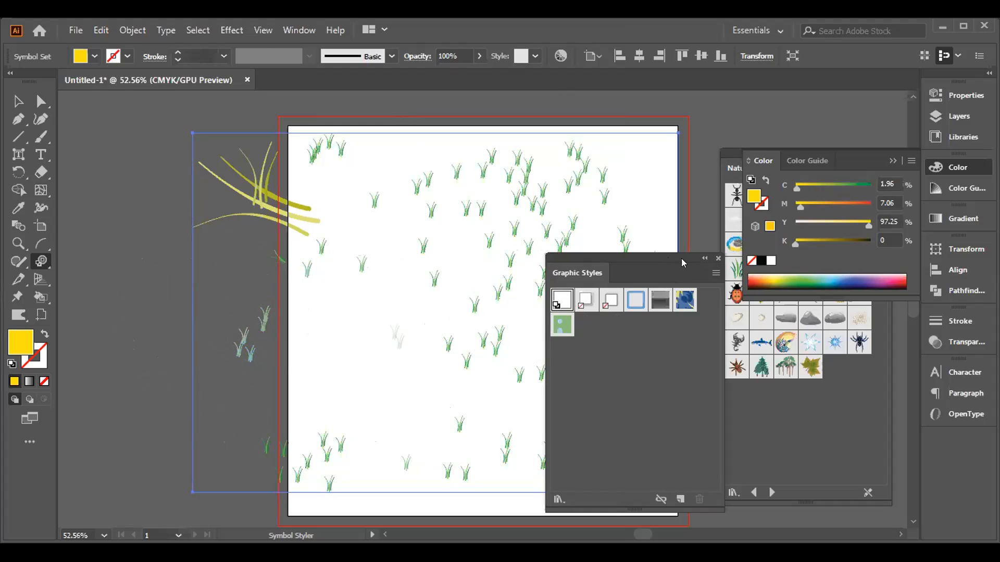
pyautogui.click(703, 259)
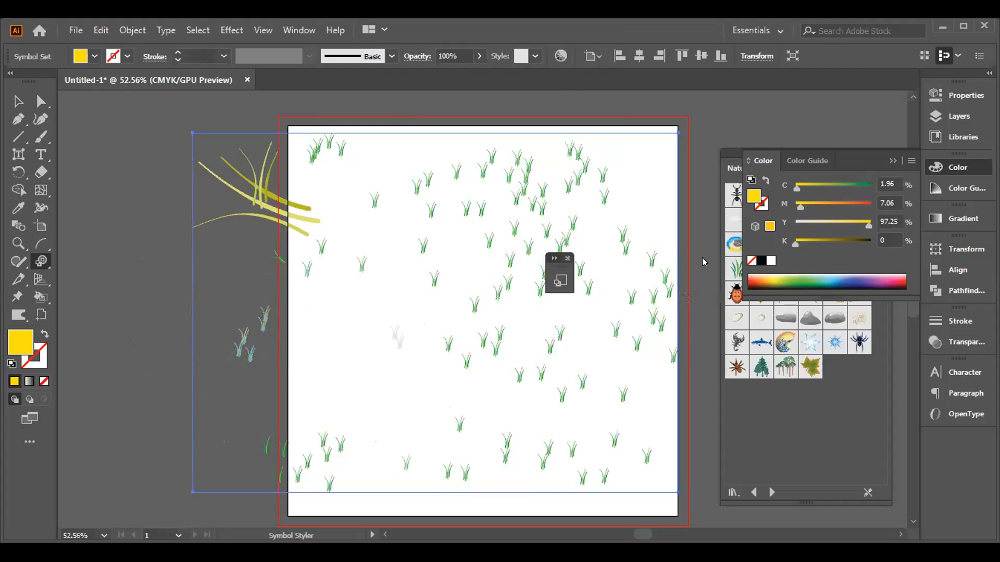
pyautogui.moveTo(563, 266); pyautogui.dragTo(946, 445)
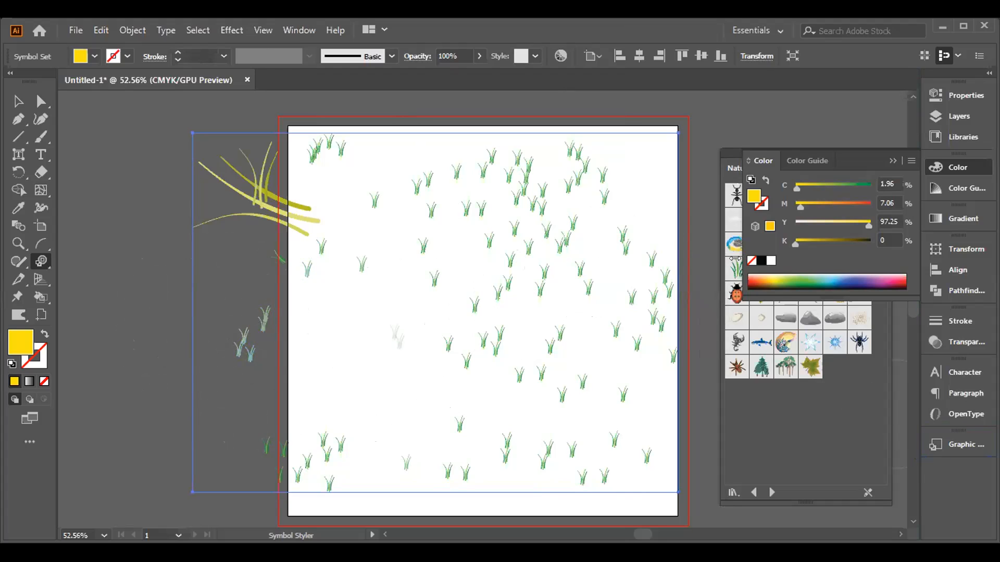
# Collapse the Color panel and dock the Nature symbol library below Graphic Styles, leaving the library expanded.
pyautogui.click(893, 161)
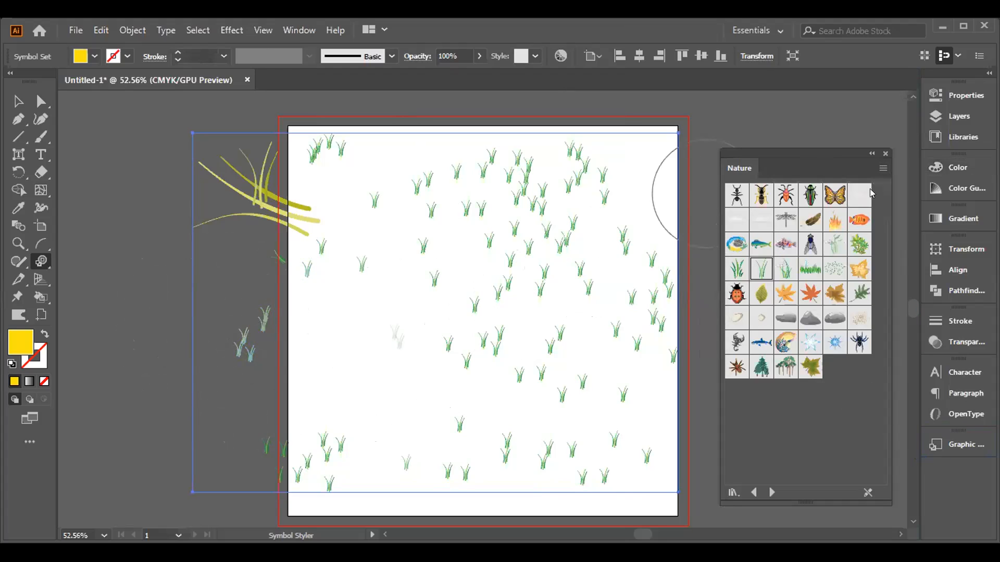
pyautogui.click(872, 154)
pyautogui.moveTo(762, 180); pyautogui.dragTo(958, 475)
pyautogui.click(960, 475)
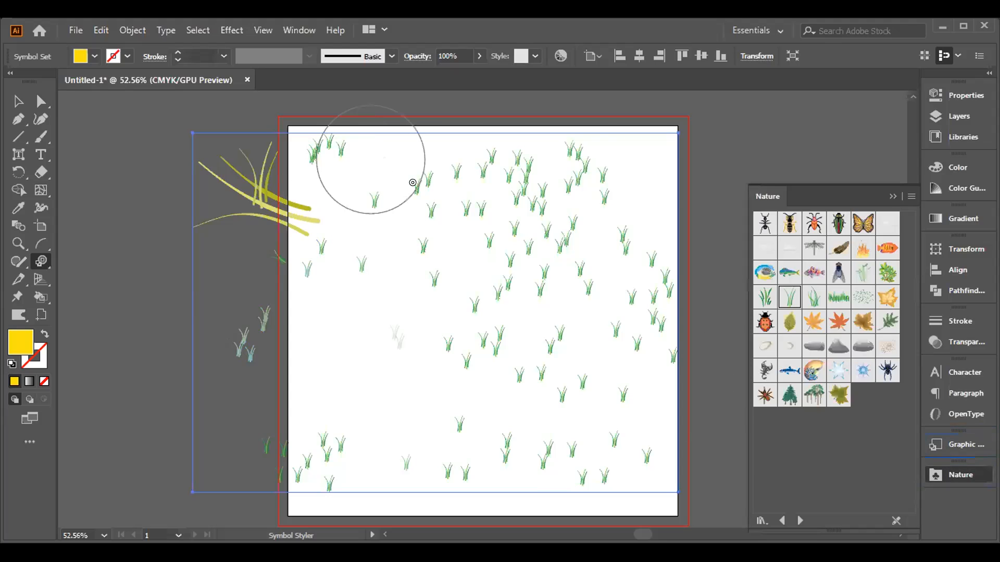
# Select the whole grass symbol set and delete it from the artboard.
pyautogui.click(16, 100)
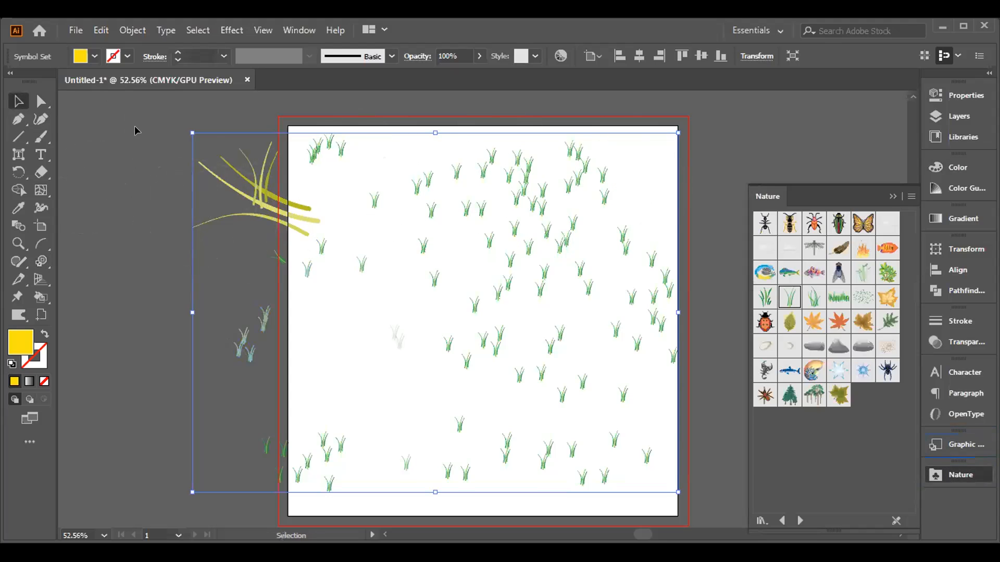
pyautogui.click(668, 473)
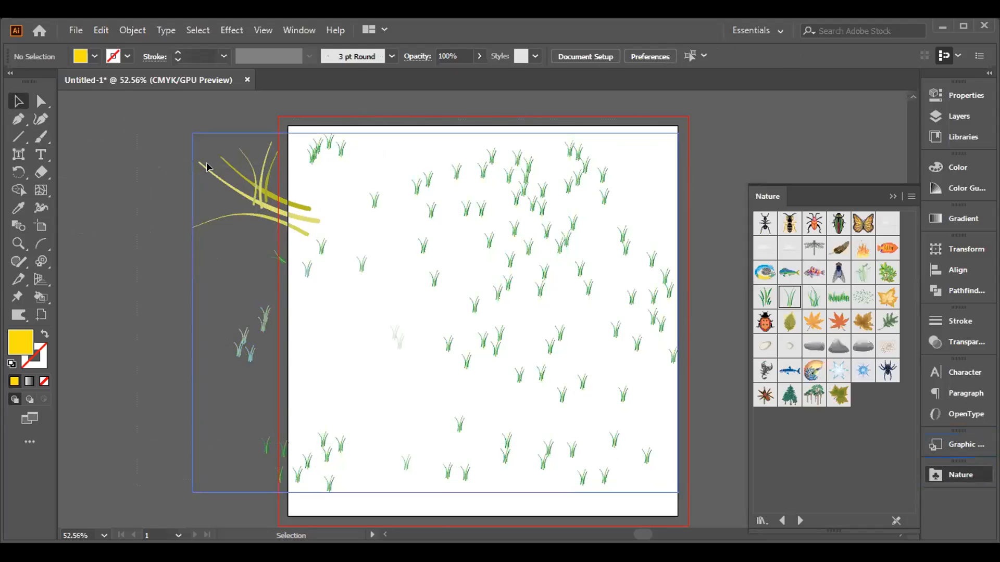
pyautogui.click(298, 131)
pyautogui.press('Delete')
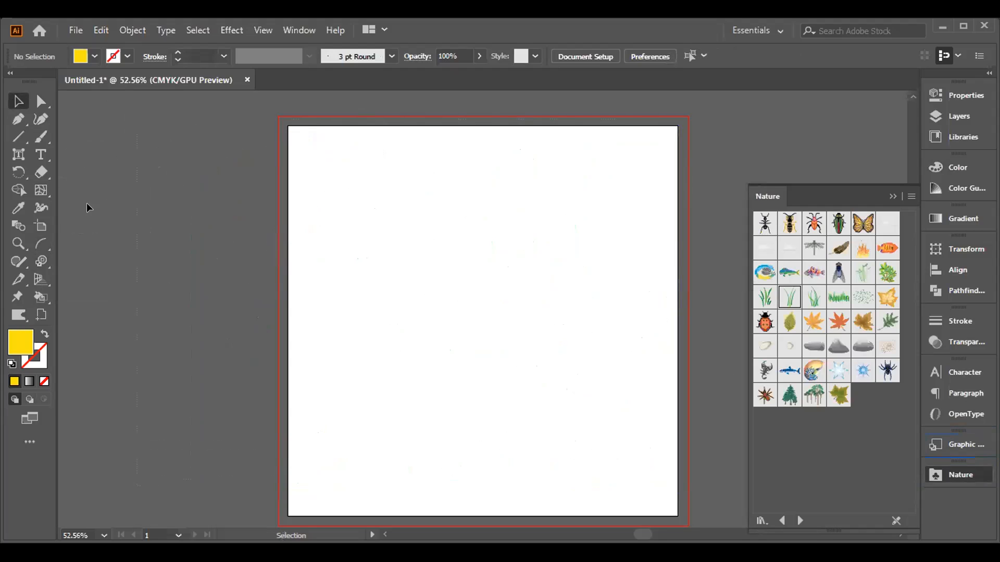
pyautogui.click(19, 276)
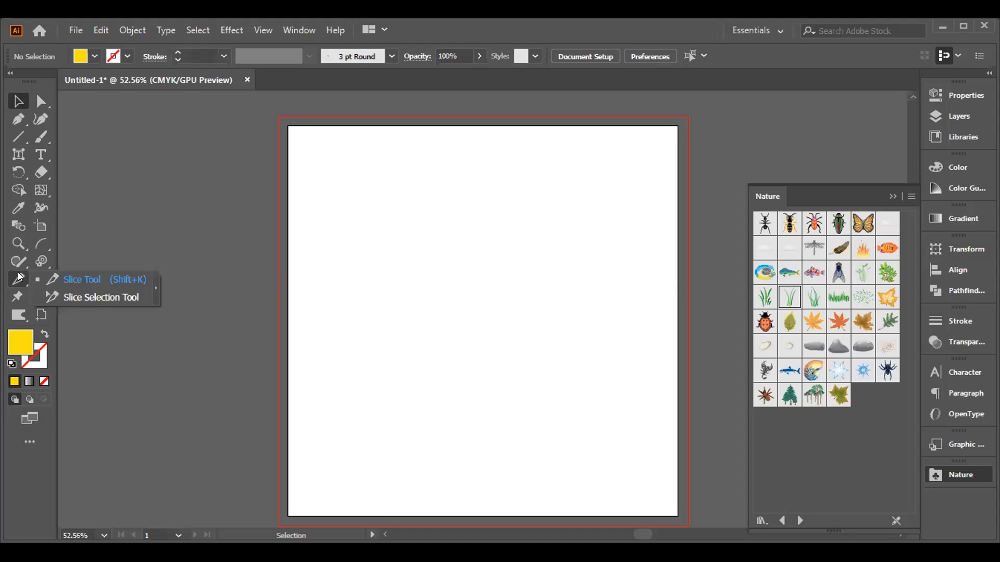
pyautogui.click(19, 276)
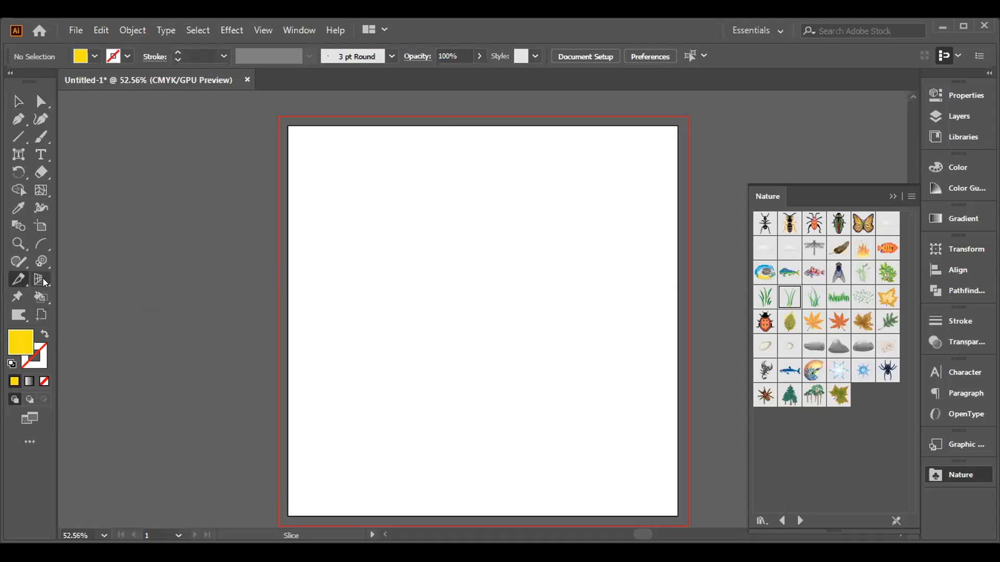
pyautogui.click(45, 282)
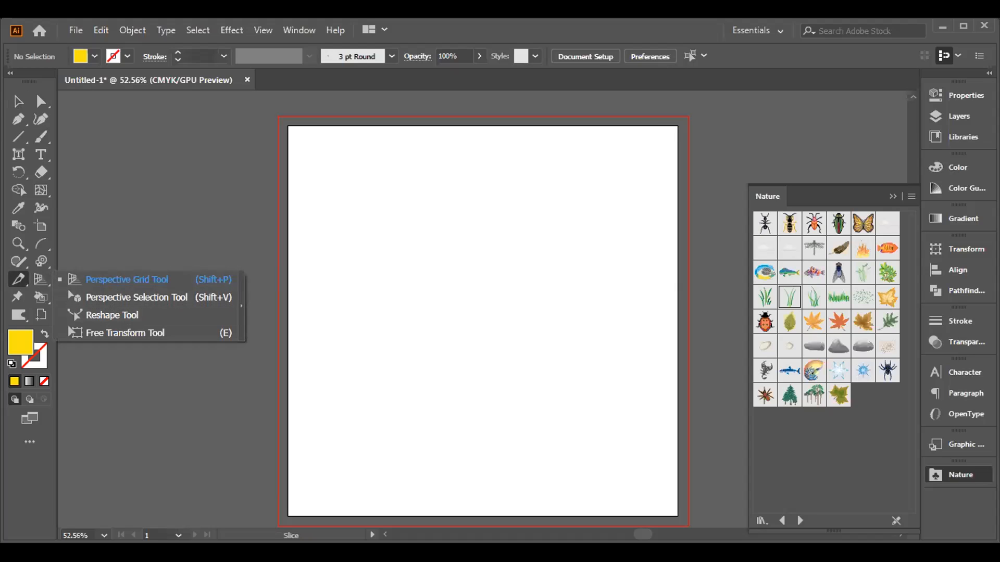
# Draw a yellow rectangle in the artboard's upper-left area and reposition it by its lower corner points with the Reshape tool.
pyautogui.press('m')
pyautogui.moveTo(315, 179); pyautogui.dragTo(468, 347)
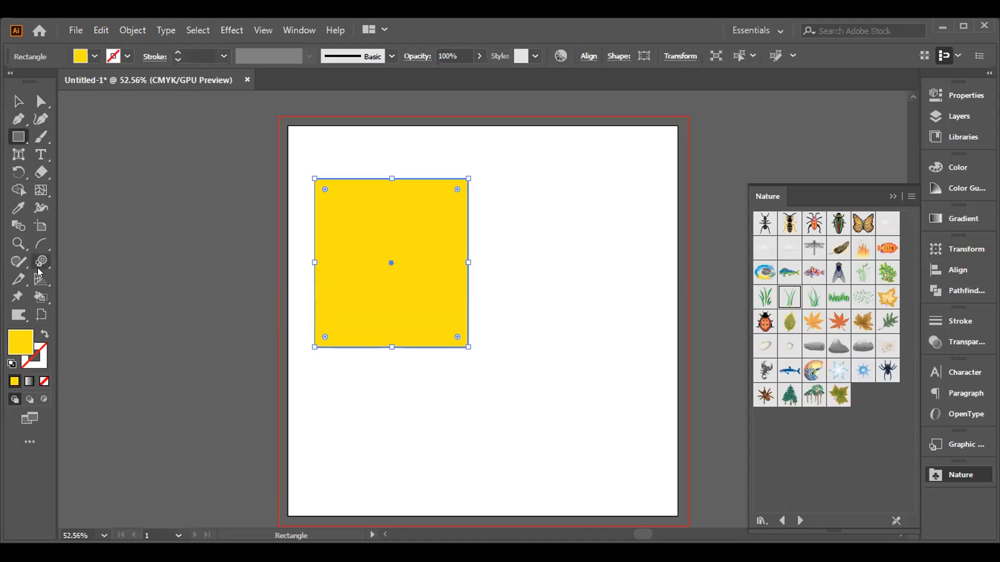
pyautogui.click(42, 283)
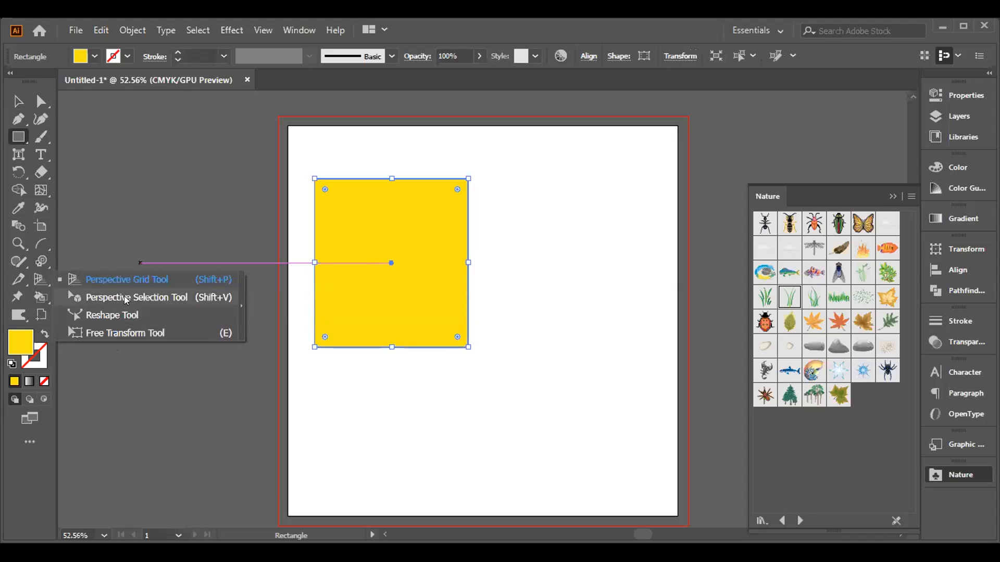
pyautogui.click(119, 315)
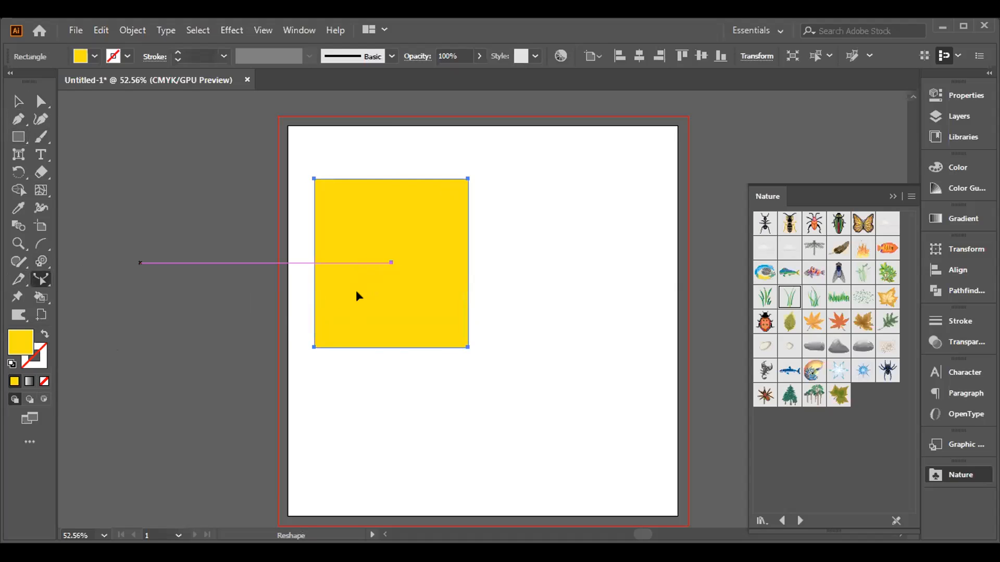
pyautogui.moveTo(314, 347); pyautogui.dragTo(285, 376)
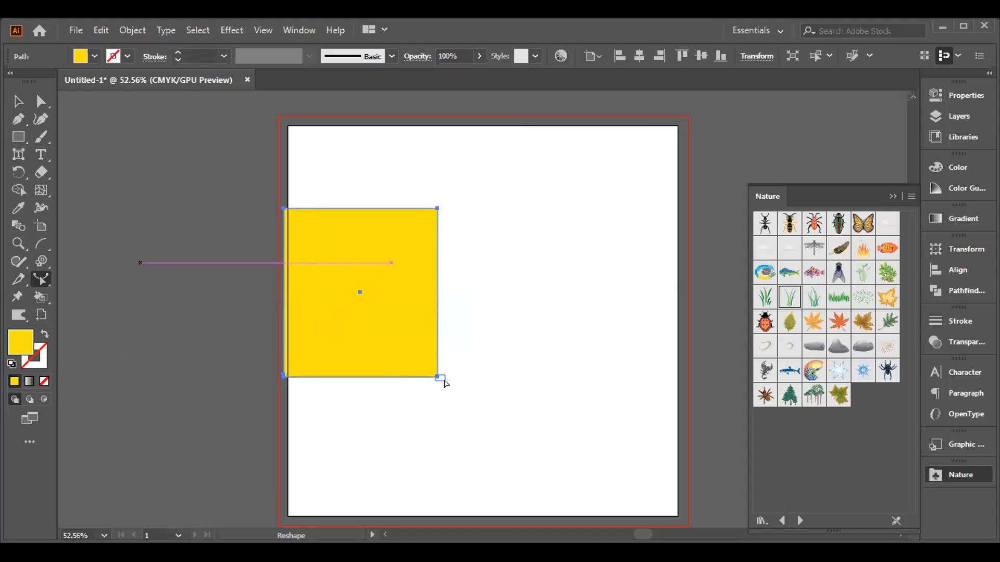
pyautogui.moveTo(439, 377); pyautogui.dragTo(459, 383)
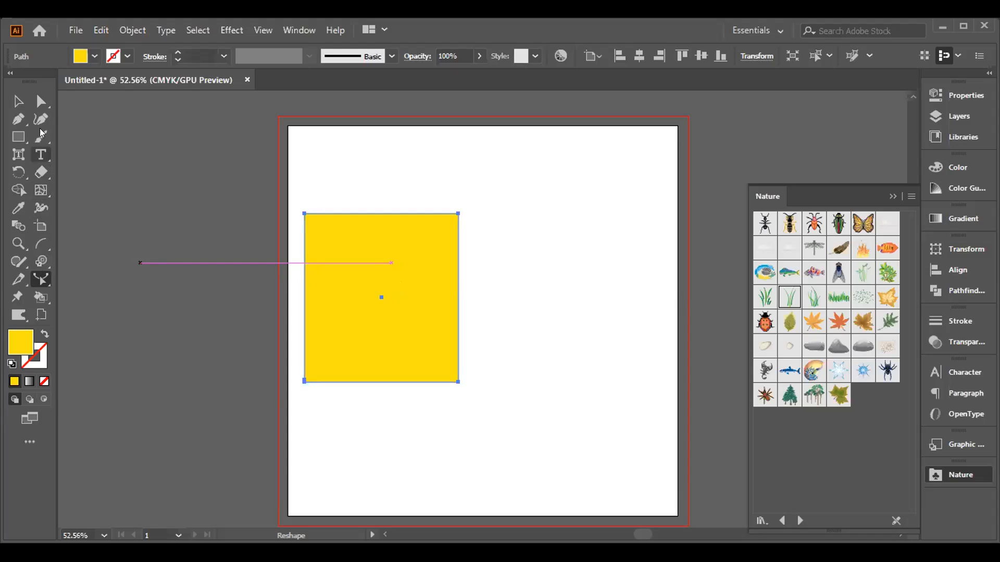
# Pull the rectangle by its upper-left corner point across the artboard's left edge with the Reshape tool.
pyautogui.click(40, 102)
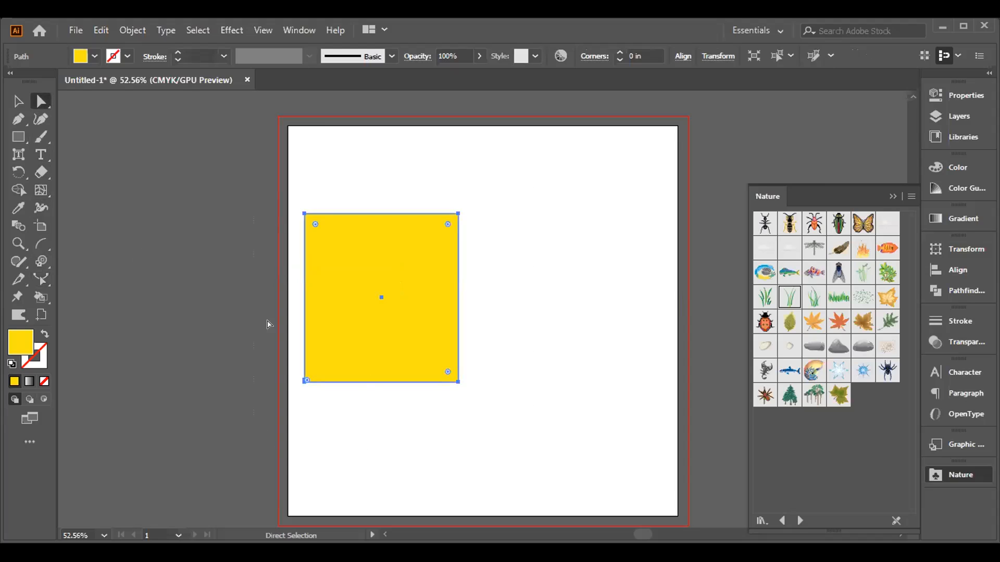
pyautogui.click(42, 278)
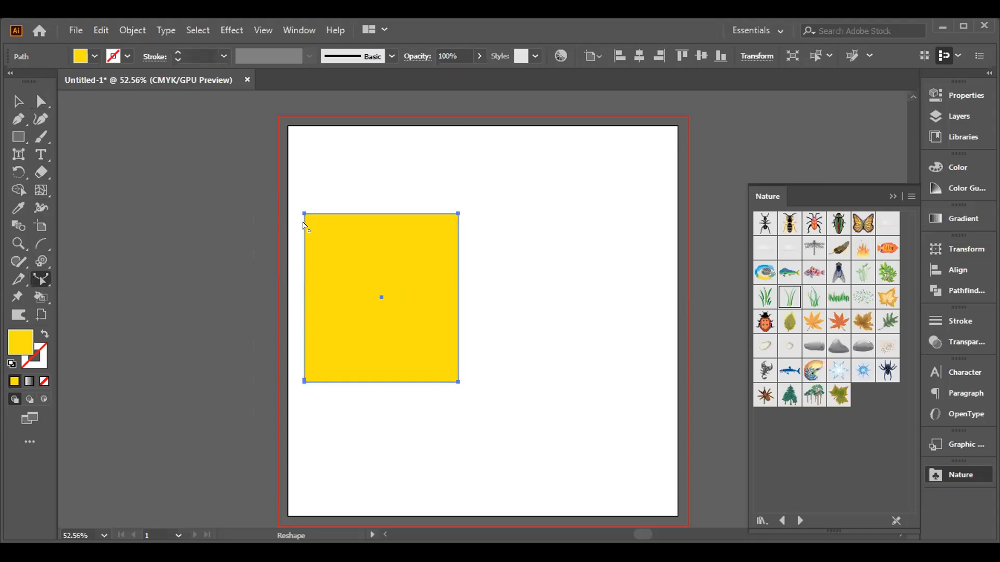
pyautogui.moveTo(303, 214); pyautogui.dragTo(245, 230)
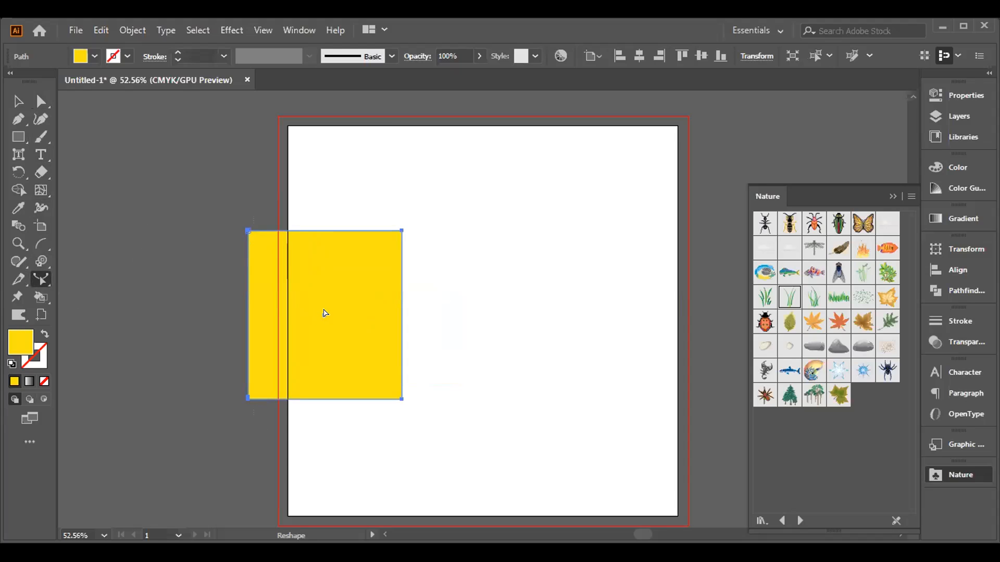
pyautogui.moveTo(323, 314); pyautogui.dragTo(272, 268)
# With Free Transform, taper the rectangle's left side using Perspective Distort and lower its upper-right corner using Free Distort.
pyautogui.moveTo(41, 279); pyautogui.dragTo(102, 329)
pyautogui.moveTo(248, 231); pyautogui.dragTo(219, 244)
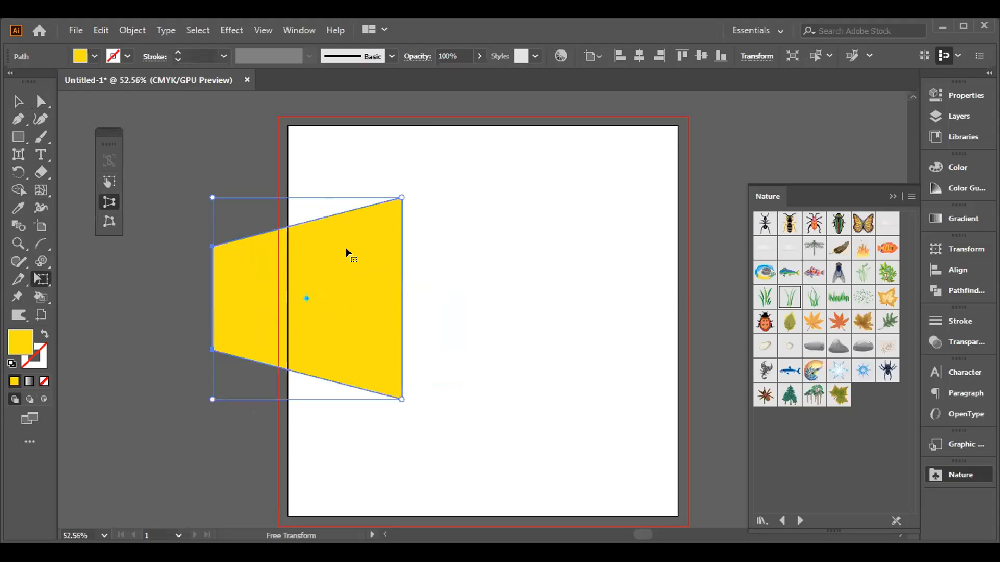
pyautogui.click(119, 225)
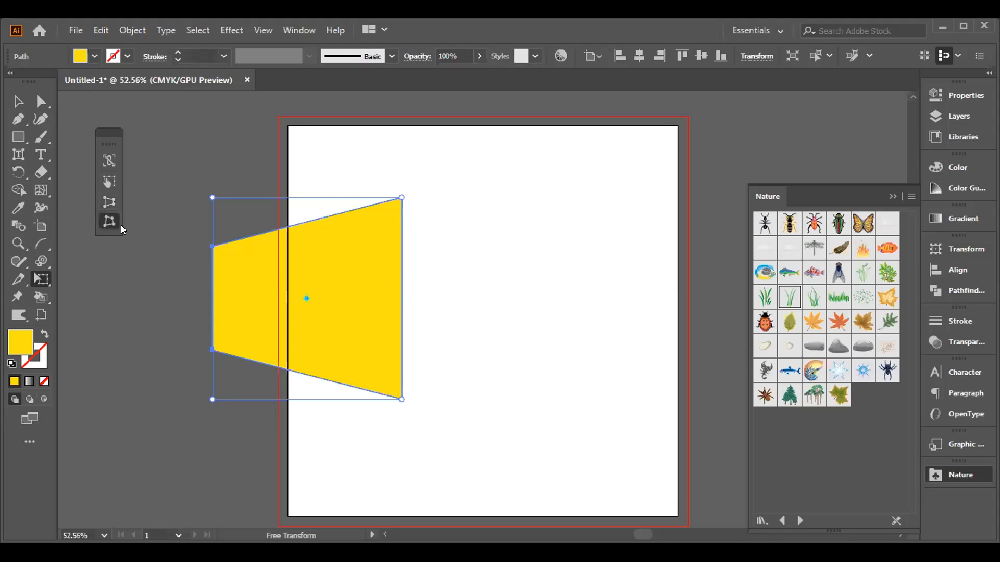
pyautogui.moveTo(401, 198); pyautogui.dragTo(395, 271)
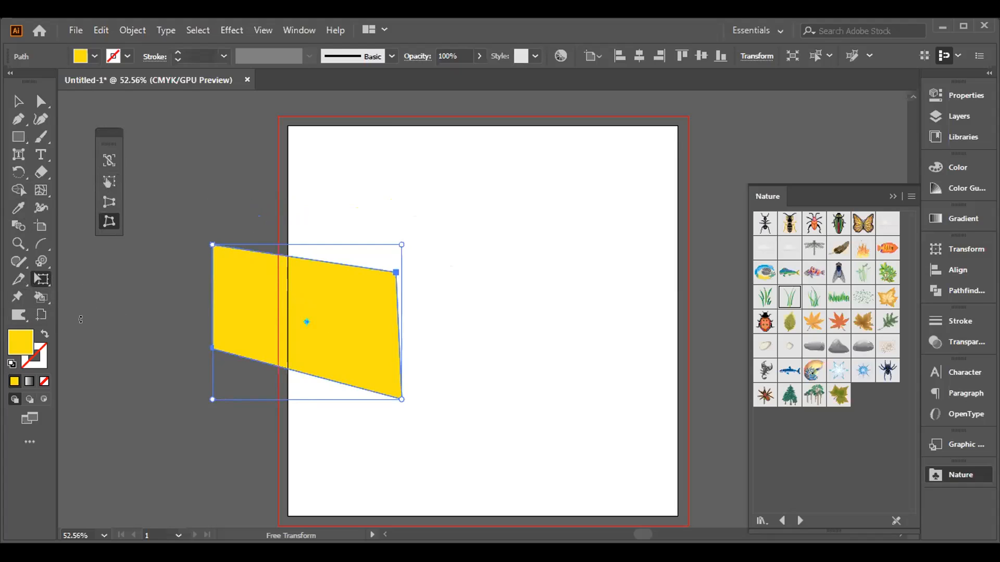
# Delete the distorted shape and draw a tall yellow rectangle left of the artboard's centre.
pyautogui.press('Delete')
pyautogui.moveTo(18, 137); pyautogui.dragTo(89, 144)
pyautogui.moveTo(342, 184); pyautogui.dragTo(483, 389)
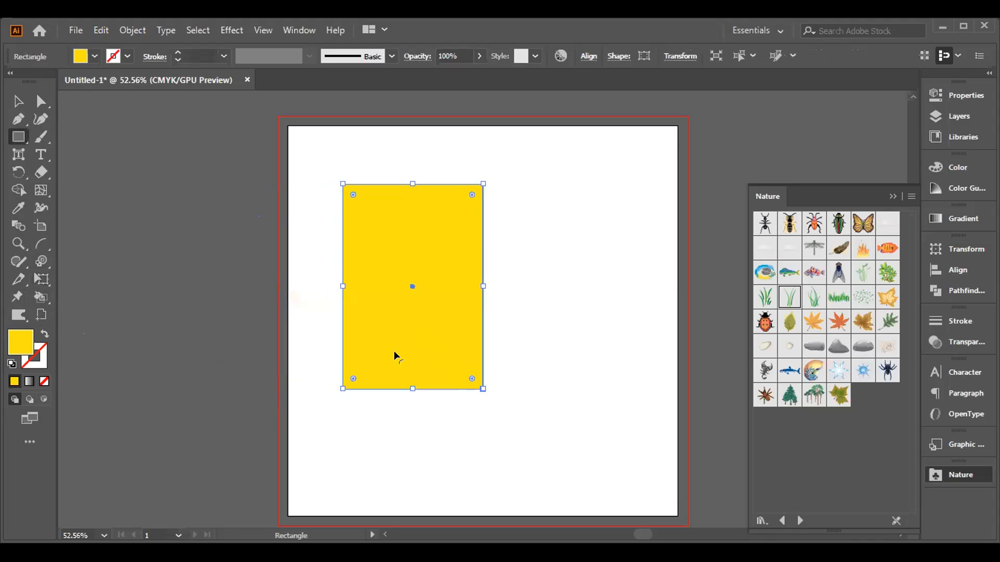
pyautogui.click(16, 99)
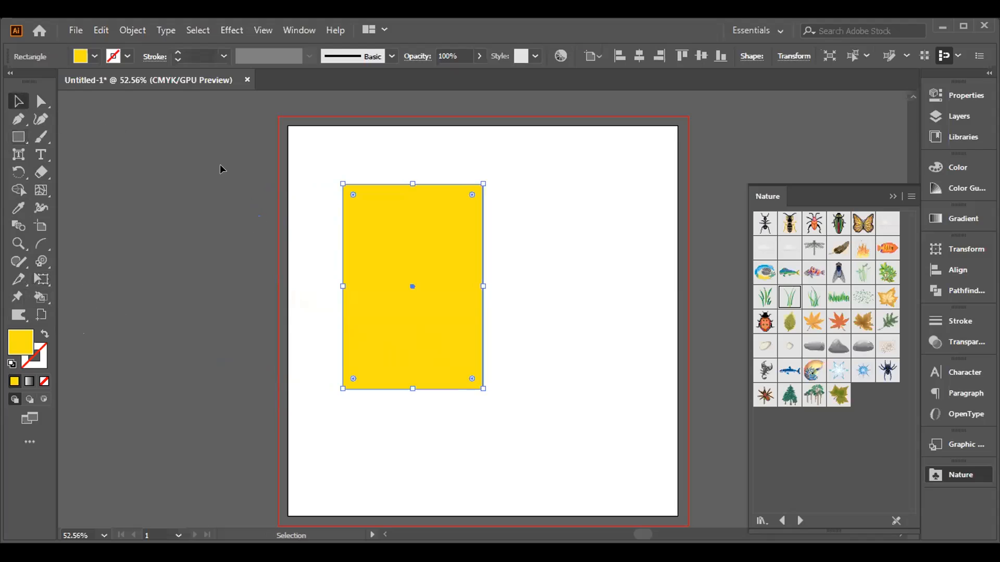
# Delete the yellow rectangle and place a large Bee symbol from the Nature library in the artboard's left half.
pyautogui.press('Delete')
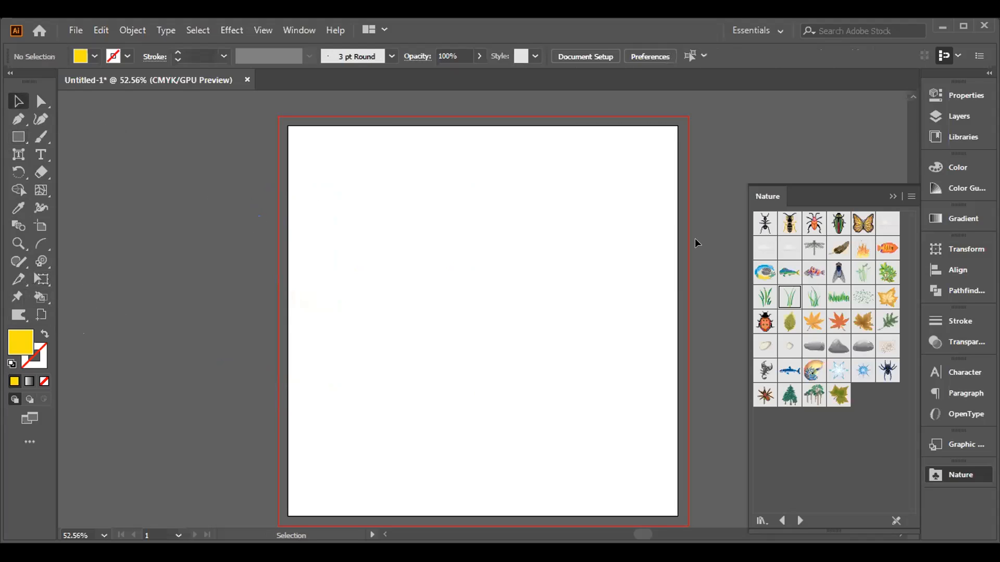
pyautogui.click(783, 229)
pyautogui.moveTo(422, 204); pyautogui.dragTo(559, 336)
pyautogui.moveTo(780, 225); pyautogui.dragTo(617, 450)
pyautogui.moveTo(530, 359); pyautogui.dragTo(382, 300)
# With Puppet Warp, pin both antennae of the bee and pull them upward and inward.
pyautogui.click(15, 298)
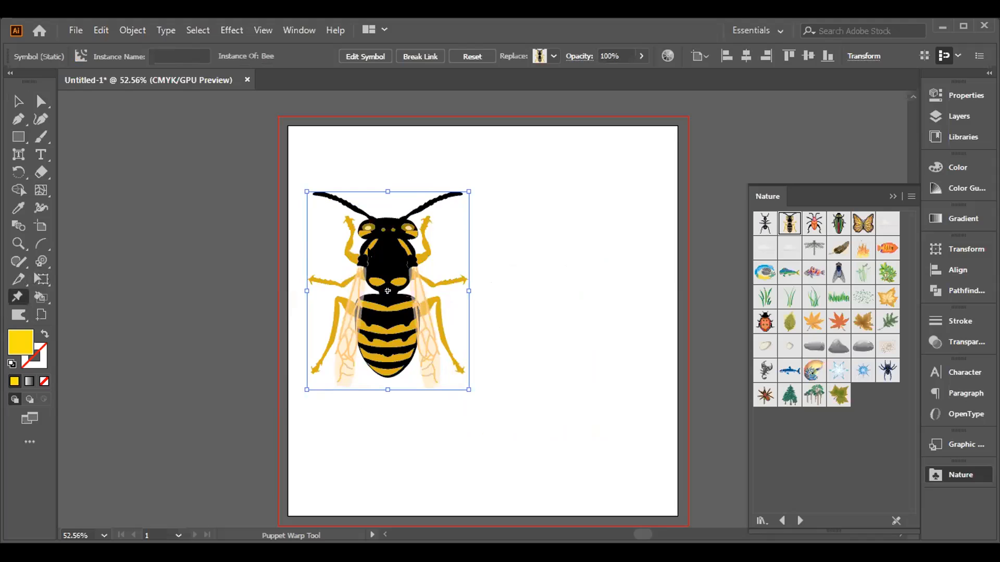
pyautogui.click(387, 286)
pyautogui.click(444, 197)
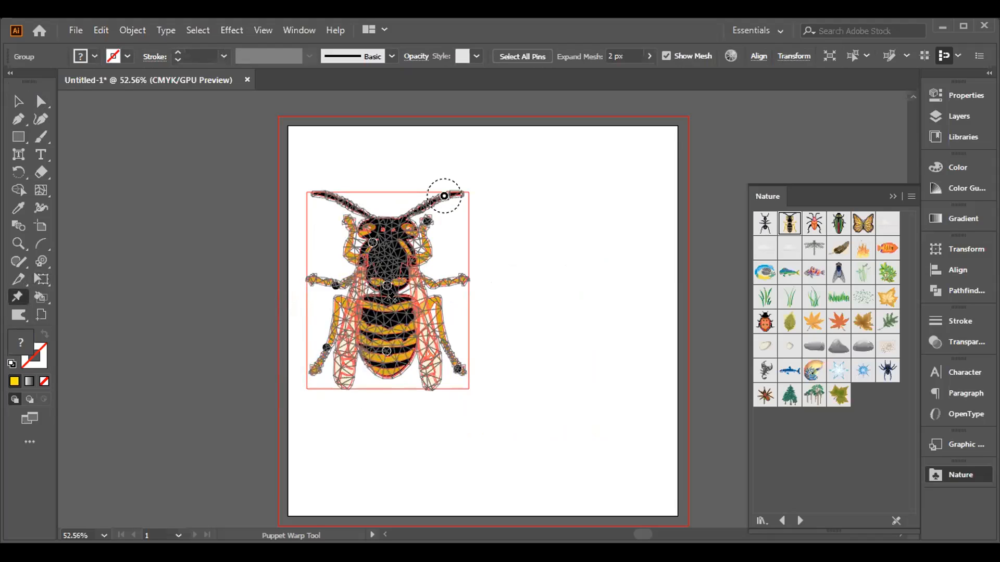
pyautogui.moveTo(444, 197)
pyautogui.mouseDown()
pyautogui.moveTo(431, 178)
pyautogui.moveTo(442, 191)
pyautogui.moveTo(423, 196)
pyautogui.moveTo(432, 189)
pyautogui.mouseUp()
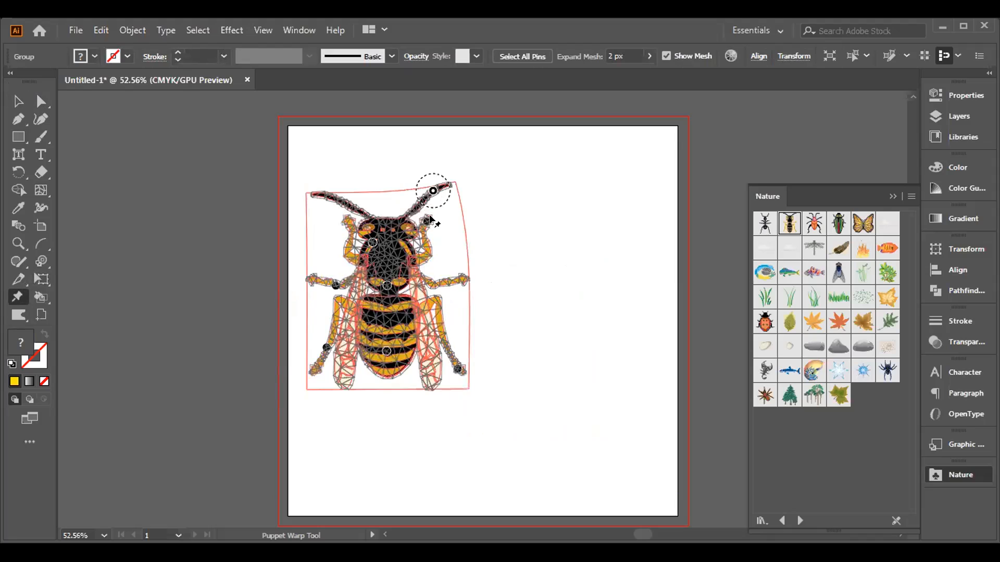
pyautogui.click(322, 194)
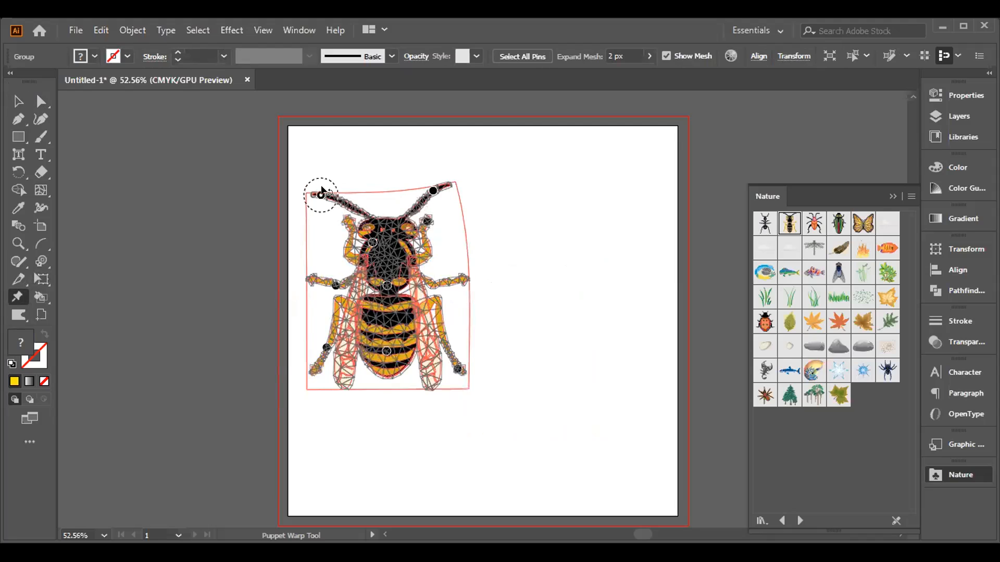
pyautogui.moveTo(322, 194); pyautogui.dragTo(341, 170)
pyautogui.moveTo(432, 189); pyautogui.dragTo(420, 175)
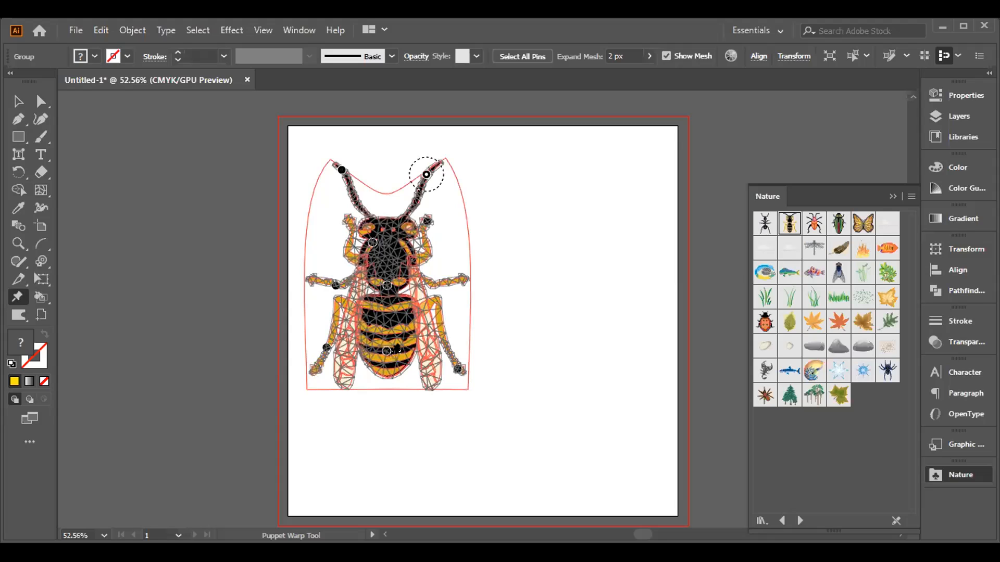
# Stretch the bee's abdomen downward and spread its two hind legs outward using their Puppet Warp pins.
pyautogui.moveTo(387, 356)
pyautogui.mouseDown()
pyautogui.moveTo(387, 380)
pyautogui.moveTo(388, 371)
pyautogui.mouseUp()
pyautogui.click(457, 368)
pyautogui.moveTo(457, 368); pyautogui.dragTo(464, 368)
pyautogui.moveTo(327, 346); pyautogui.dragTo(317, 355)
# Raise the bee's two middle legs upward and outward with Puppet Warp, adding a pin on the right one.
pyautogui.click(456, 283)
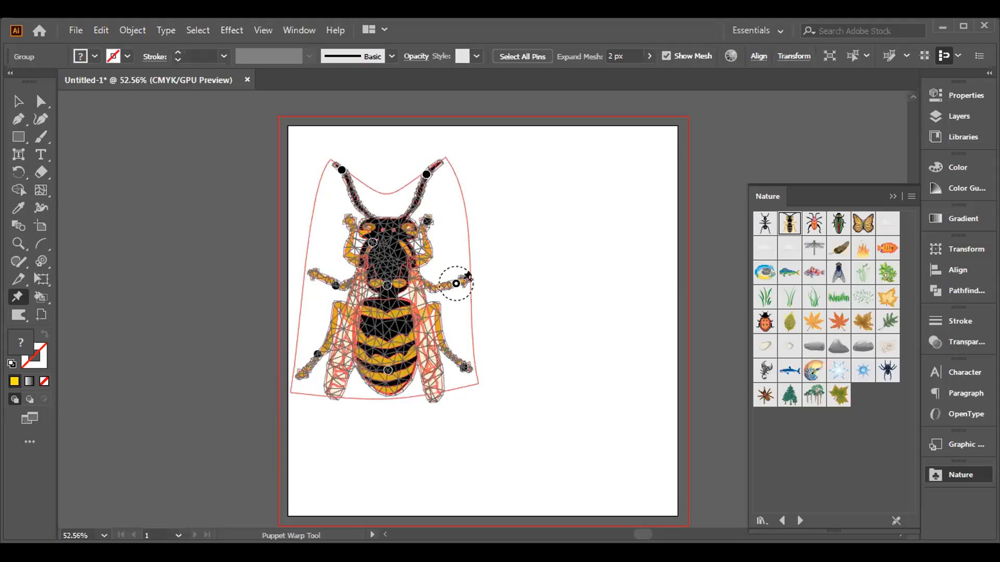
pyautogui.moveTo(457, 284); pyautogui.dragTo(471, 248)
pyautogui.click(336, 288)
pyautogui.moveTo(336, 288); pyautogui.dragTo(320, 268)
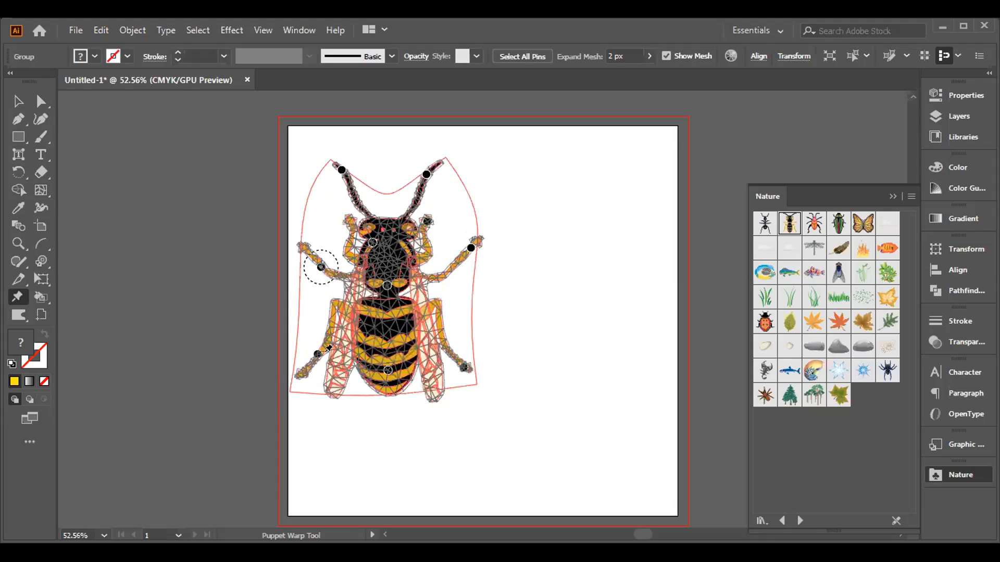
# Pin the middle of the bee's abdomen, nudge it slightly downward, and deselect the warped bee.
pyautogui.click(384, 334)
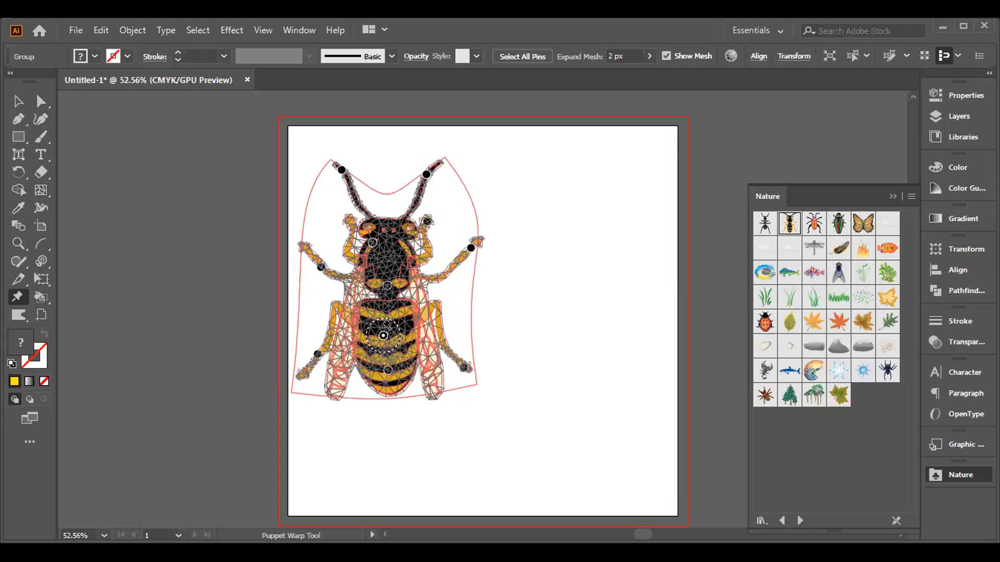
pyautogui.moveTo(388, 328)
pyautogui.mouseDown()
pyautogui.moveTo(411, 340)
pyautogui.moveTo(387, 337)
pyautogui.mouseUp()
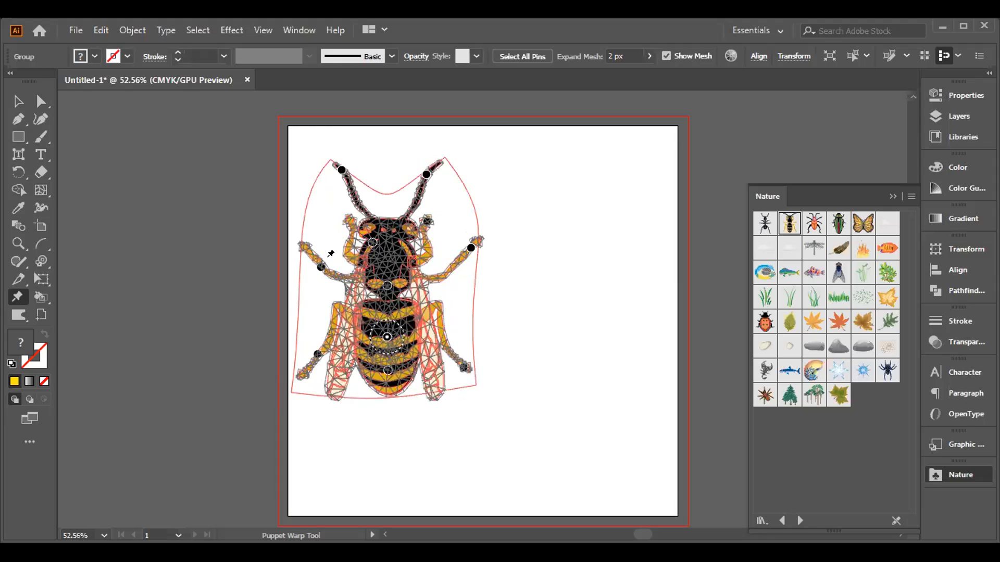
pyautogui.click(18, 103)
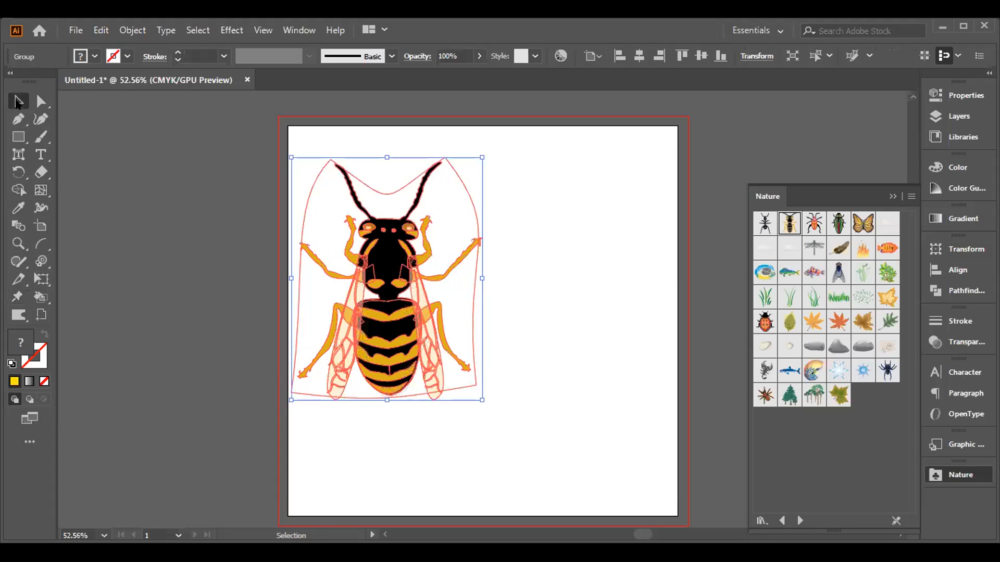
pyautogui.click(217, 221)
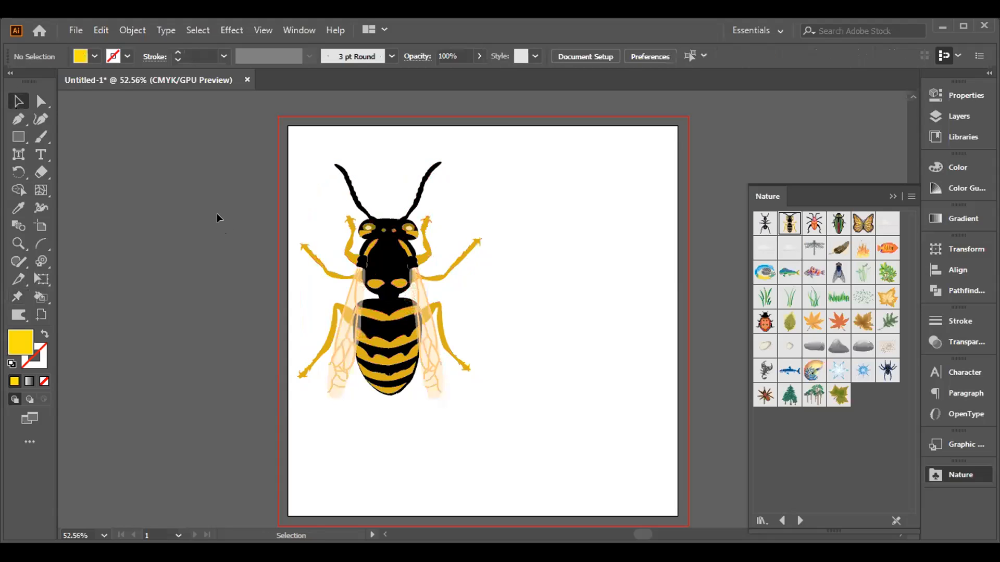
# Draw a tall yellow rectangle on the empty canvas left of the artboard.
pyautogui.click(42, 296)
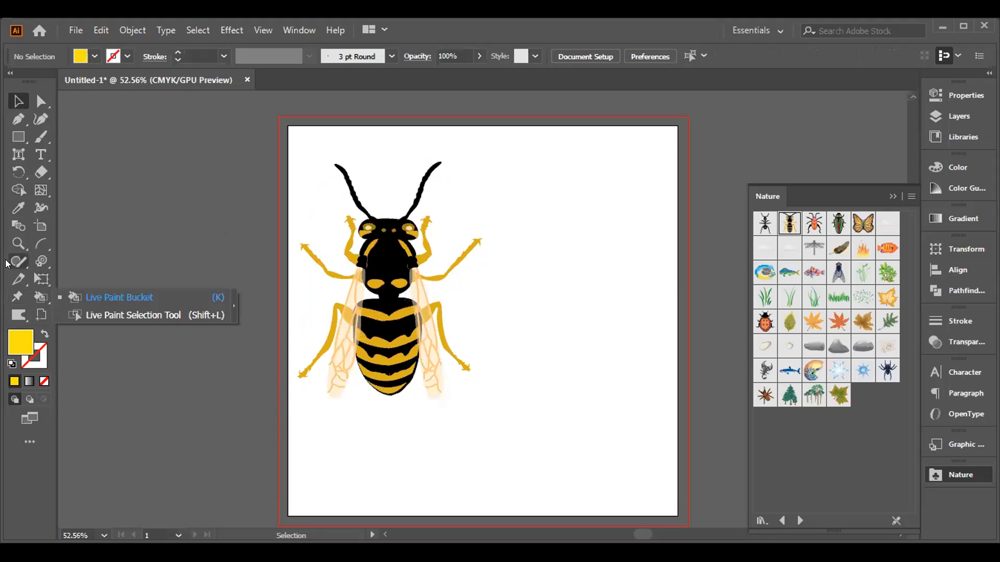
pyautogui.click(16, 317)
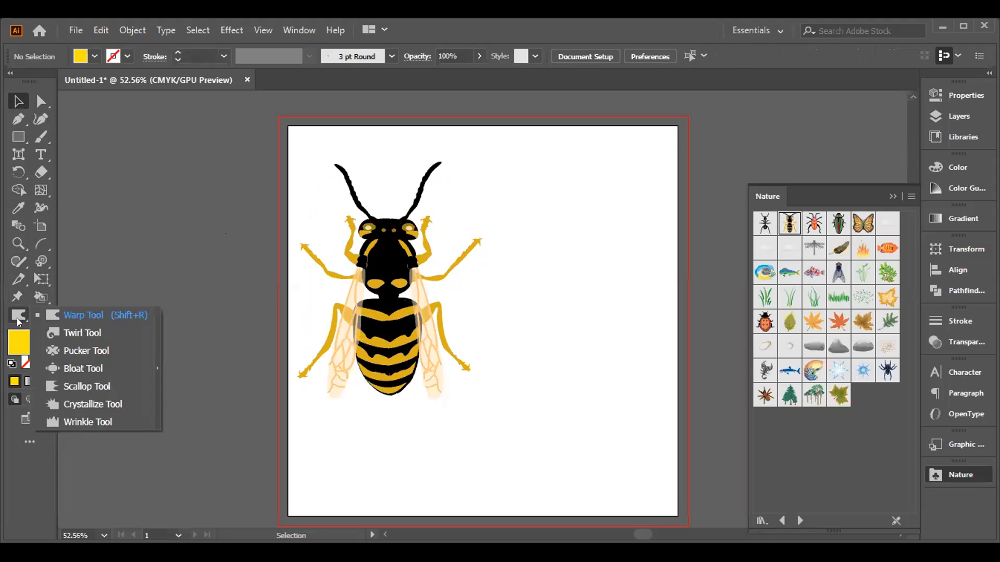
pyautogui.click(16, 136)
pyautogui.moveTo(135, 169); pyautogui.dragTo(264, 426)
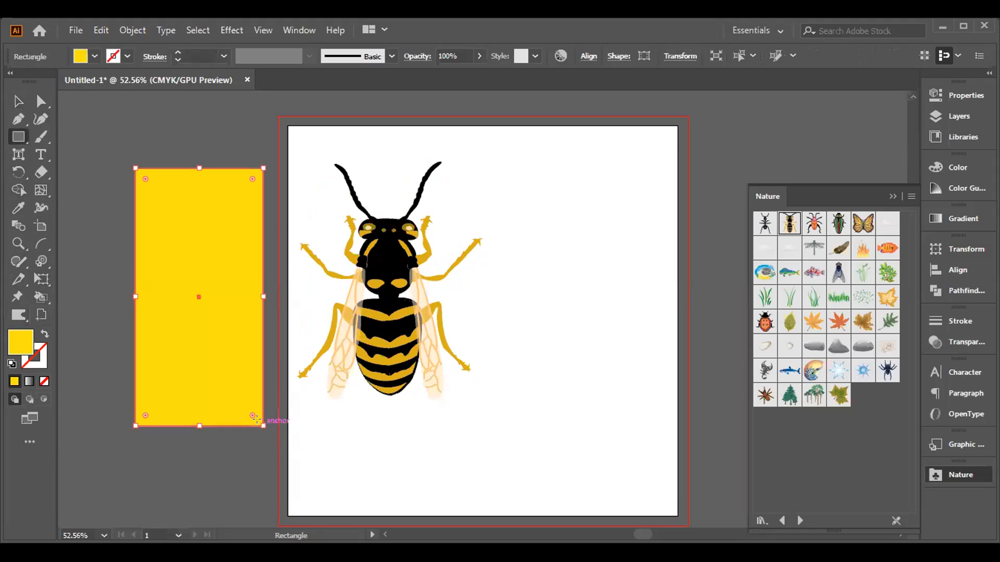
# Push and pull the yellow rectangle's edges into wavy bulges all around with the Warp tool.
pyautogui.click(16, 311)
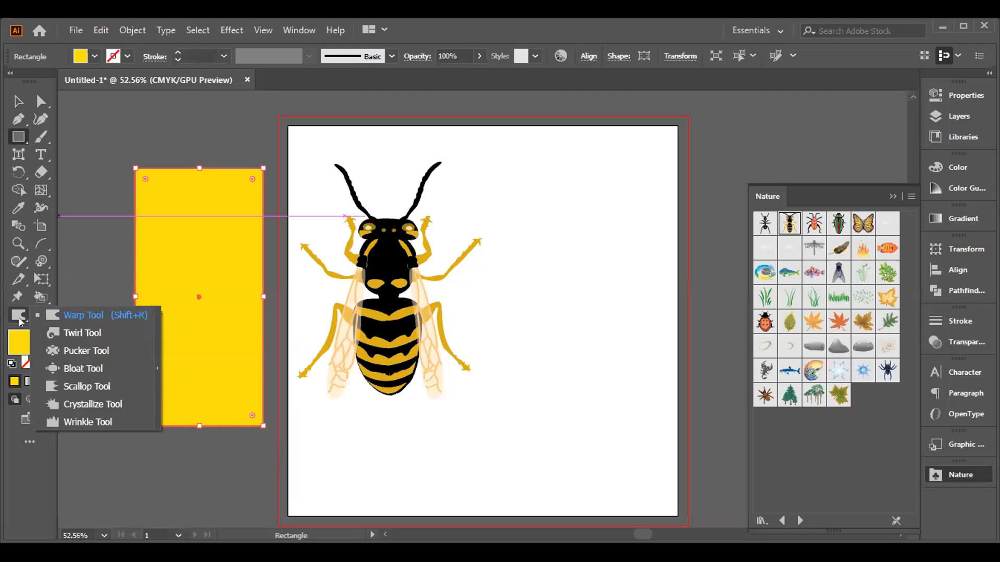
pyautogui.click(67, 315)
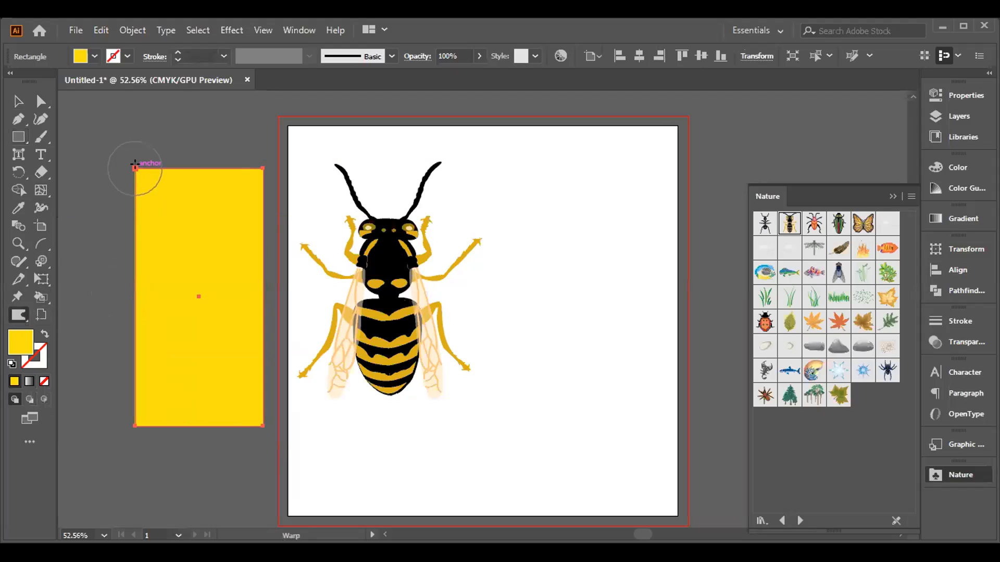
pyautogui.moveTo(138, 168)
pyautogui.mouseDown()
pyautogui.moveTo(174, 169)
pyautogui.moveTo(188, 148)
pyautogui.moveTo(174, 129)
pyautogui.mouseUp()
pyautogui.moveTo(159, 192); pyautogui.dragTo(129, 140)
pyautogui.moveTo(148, 217); pyautogui.dragTo(62, 202)
pyautogui.moveTo(199, 276)
pyautogui.mouseDown()
pyautogui.moveTo(138, 250)
pyautogui.moveTo(212, 290)
pyautogui.moveTo(174, 350)
pyautogui.moveTo(190, 331)
pyautogui.moveTo(202, 364)
pyautogui.moveTo(138, 360)
pyautogui.moveTo(152, 408)
pyautogui.moveTo(206, 418)
pyautogui.moveTo(283, 404)
pyautogui.moveTo(319, 424)
pyautogui.moveTo(342, 373)
pyautogui.moveTo(365, 257)
pyautogui.moveTo(312, 250)
pyautogui.moveTo(282, 202)
pyautogui.moveTo(335, 174)
pyautogui.mouseUp()
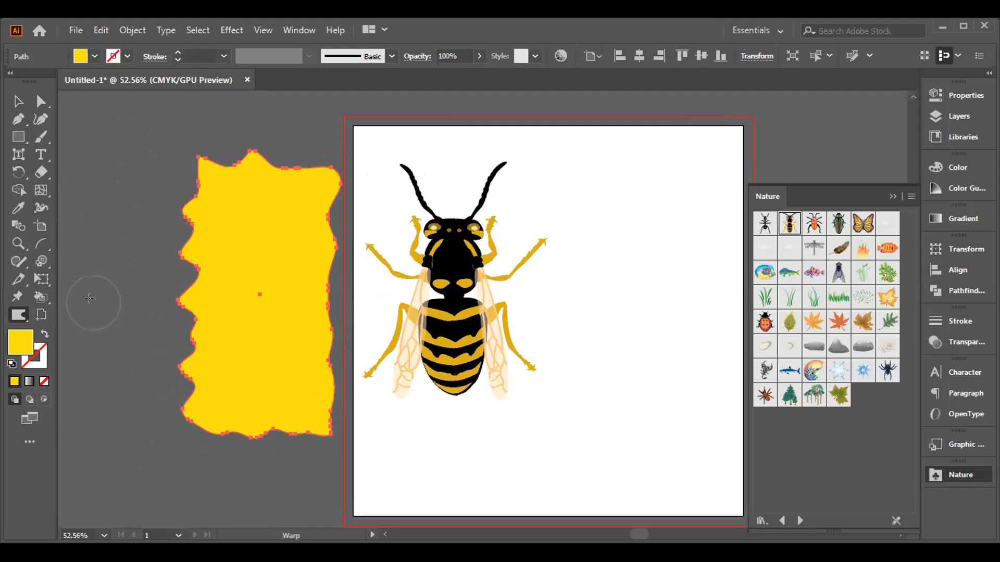
# Undo all the Warp tool strokes on the yellow rectangle.
pyautogui.hotkey('ctrl', 'z')
pyautogui.hotkey('ctrl', 'z')
pyautogui.hotkey('ctrl', 'z')
pyautogui.hotkey('ctrl', 'z')
pyautogui.hotkey('ctrl', 'z')
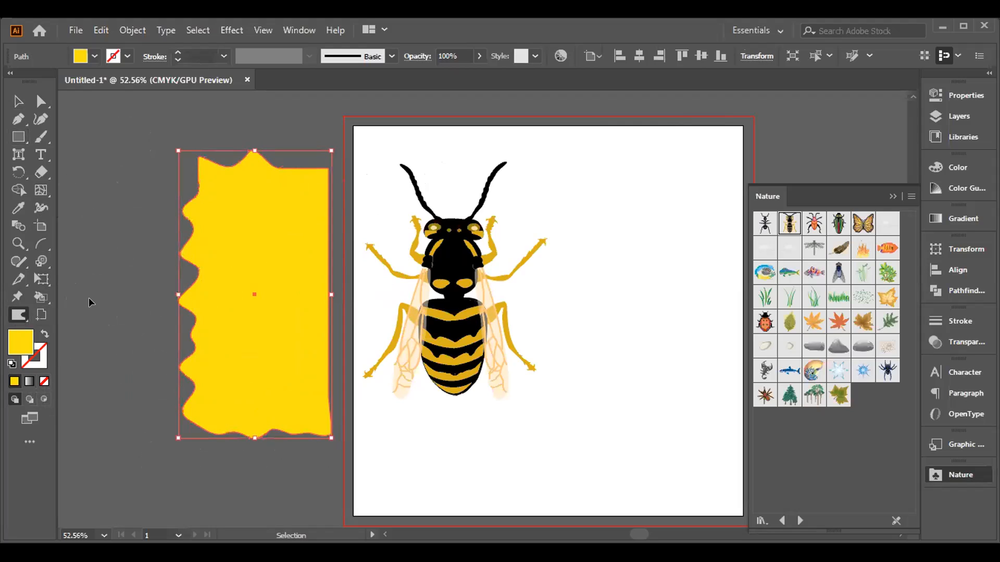
pyautogui.hotkey('ctrl', 'z')
pyautogui.hotkey('ctrl', 'z')
pyautogui.hotkey('ctrl', 'z')
pyautogui.hotkey('ctrl', 'z')
pyautogui.hotkey('ctrl', 'z')
pyautogui.hotkey('ctrl', 'z')
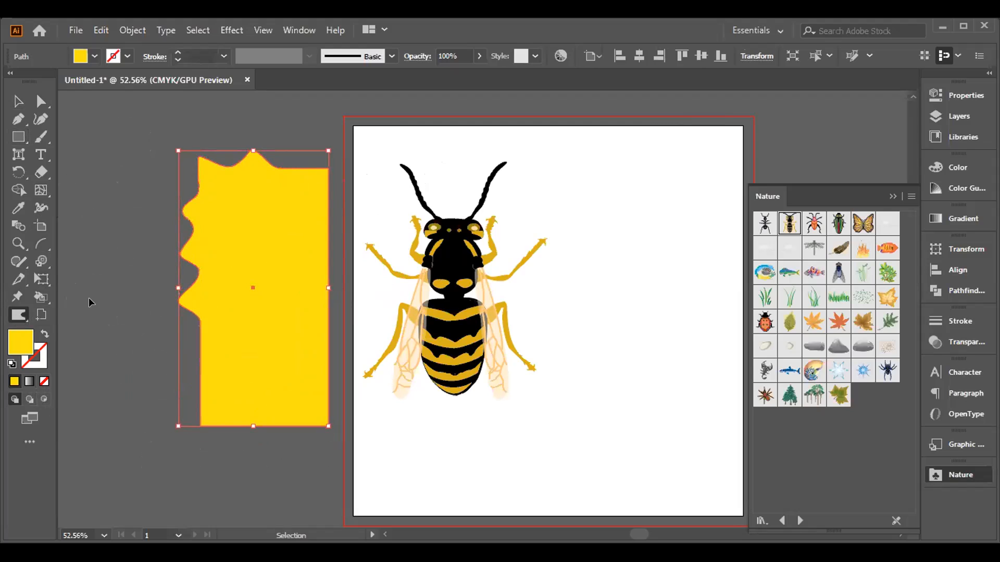
pyautogui.hotkey('ctrl', 'z')
pyautogui.hotkey('ctrl', 'z')
pyautogui.hotkey('ctrl', 'z')
pyautogui.hotkey('ctrl', 'z')
pyautogui.hotkey('ctrl', 'z')
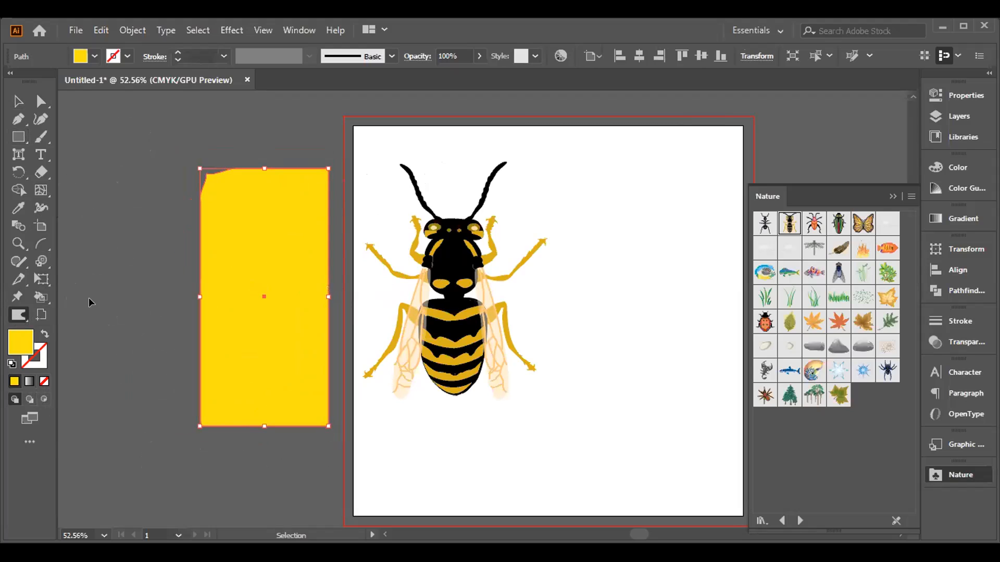
# Twirl the rectangle's upper-left corner into a spiral, swirl its other edges with the Twirl tool, and deselect it.
pyautogui.rightClick(18, 318)
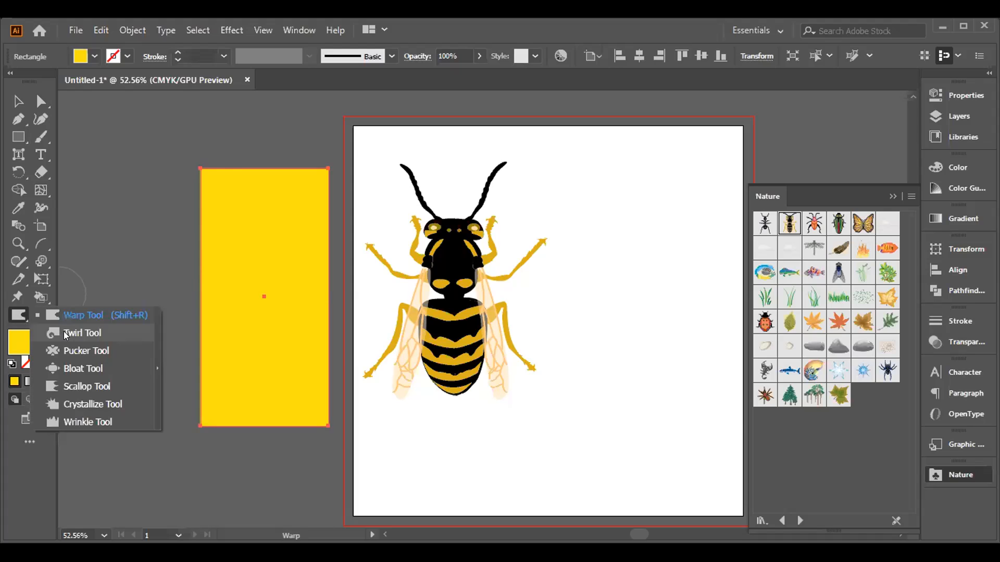
pyautogui.click(82, 333)
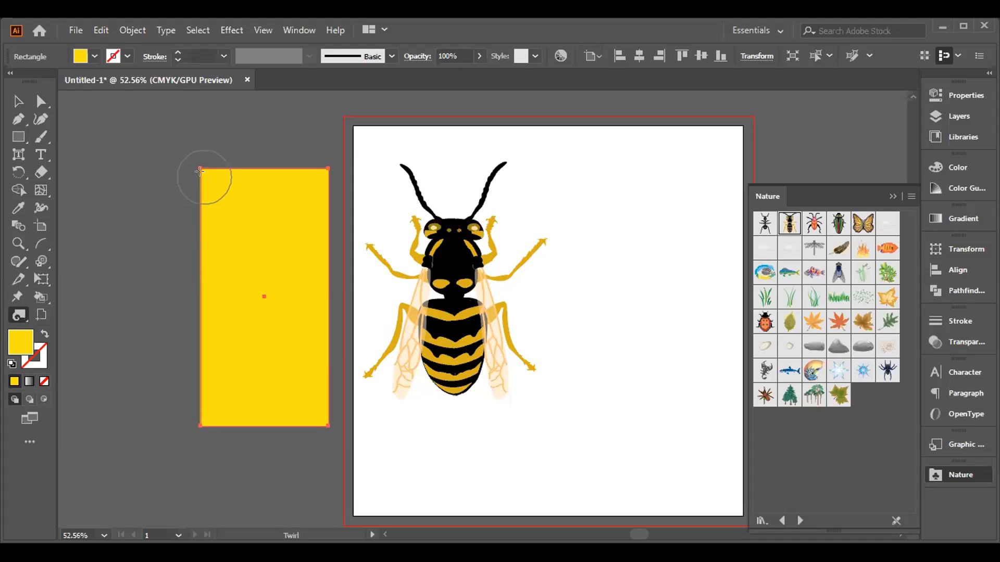
pyautogui.moveTo(200, 170); pyautogui.dragTo(201, 172)
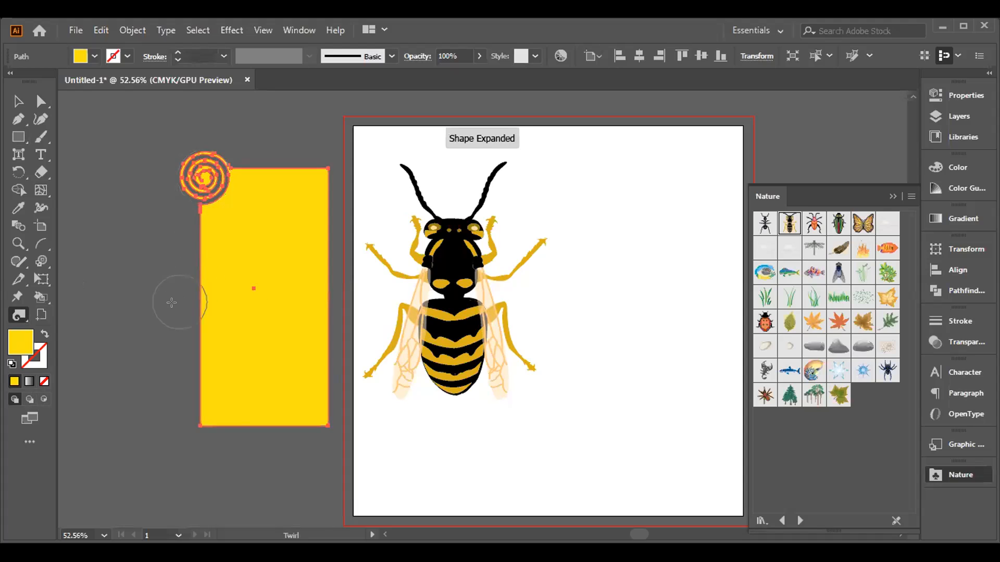
pyautogui.moveTo(189, 223)
pyautogui.mouseDown()
pyautogui.moveTo(171, 333)
pyautogui.moveTo(154, 368)
pyautogui.moveTo(185, 406)
pyautogui.moveTo(202, 382)
pyautogui.moveTo(170, 366)
pyautogui.moveTo(158, 383)
pyautogui.moveTo(188, 386)
pyautogui.mouseUp()
pyautogui.moveTo(246, 420)
pyautogui.mouseDown()
pyautogui.moveTo(271, 439)
pyautogui.moveTo(290, 414)
pyautogui.moveTo(270, 397)
pyautogui.moveTo(247, 419)
pyautogui.moveTo(265, 426)
pyautogui.moveTo(247, 391)
pyautogui.moveTo(232, 418)
pyautogui.moveTo(260, 371)
pyautogui.mouseUp()
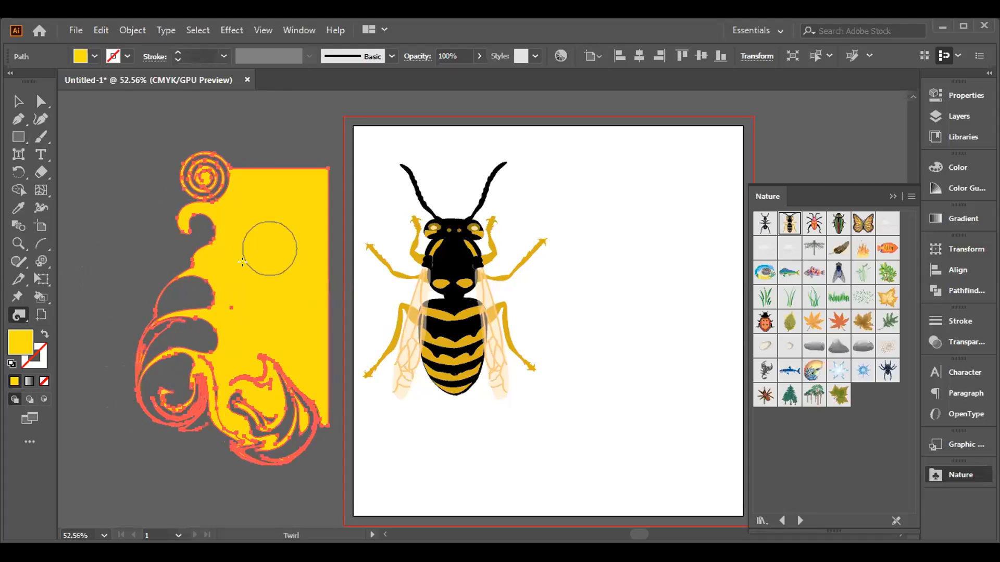
pyautogui.moveTo(249, 182)
pyautogui.mouseDown()
pyautogui.moveTo(293, 156)
pyautogui.moveTo(248, 178)
pyautogui.moveTo(282, 183)
pyautogui.mouseUp()
pyautogui.moveTo(312, 247); pyautogui.dragTo(305, 325)
pyautogui.moveTo(309, 378); pyautogui.dragTo(298, 413)
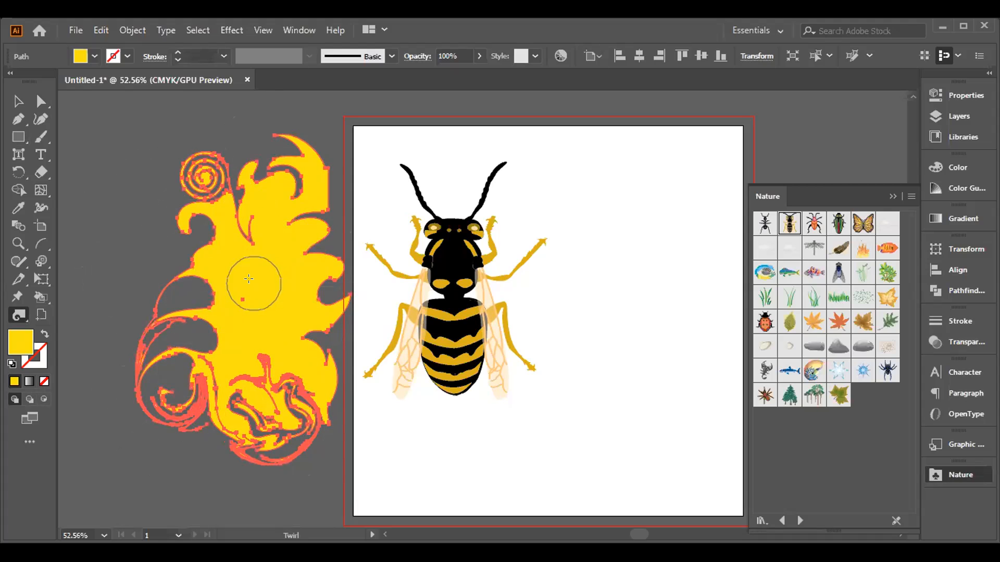
pyautogui.click(18, 101)
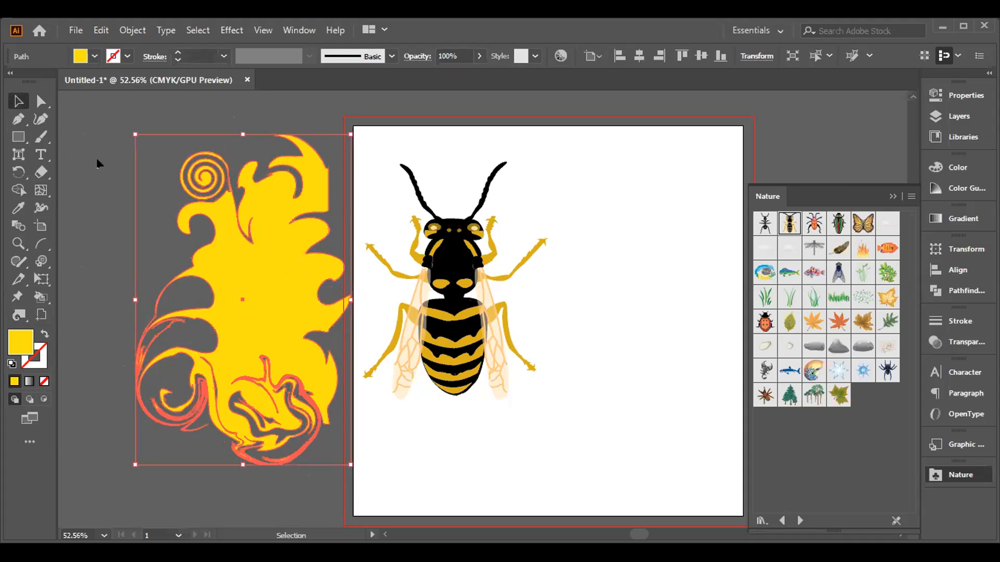
pyautogui.click(90, 165)
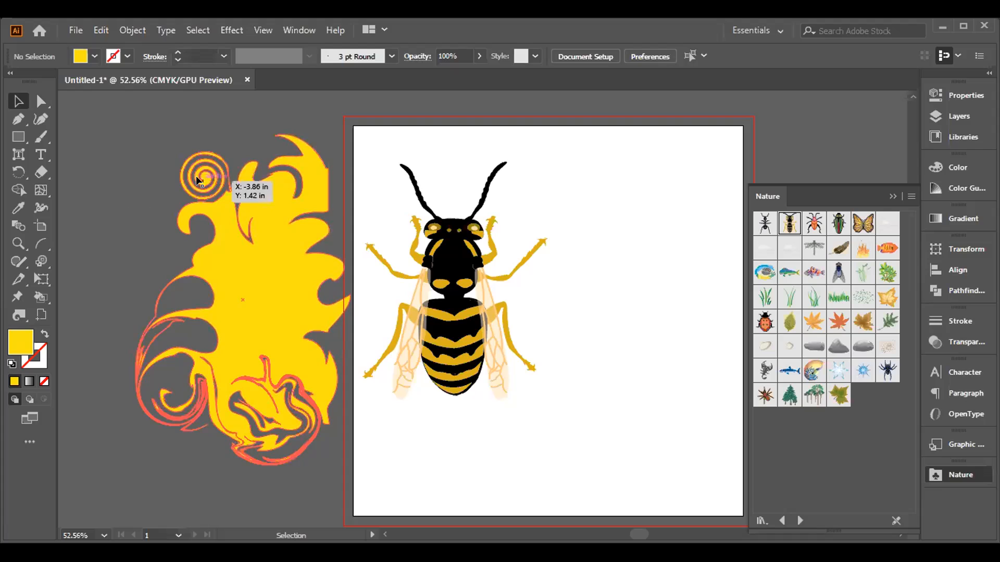
# Undo all the Twirl tool strokes on the rectangle and return to the Selection tool.
pyautogui.hotkey('ctrl', 'z')
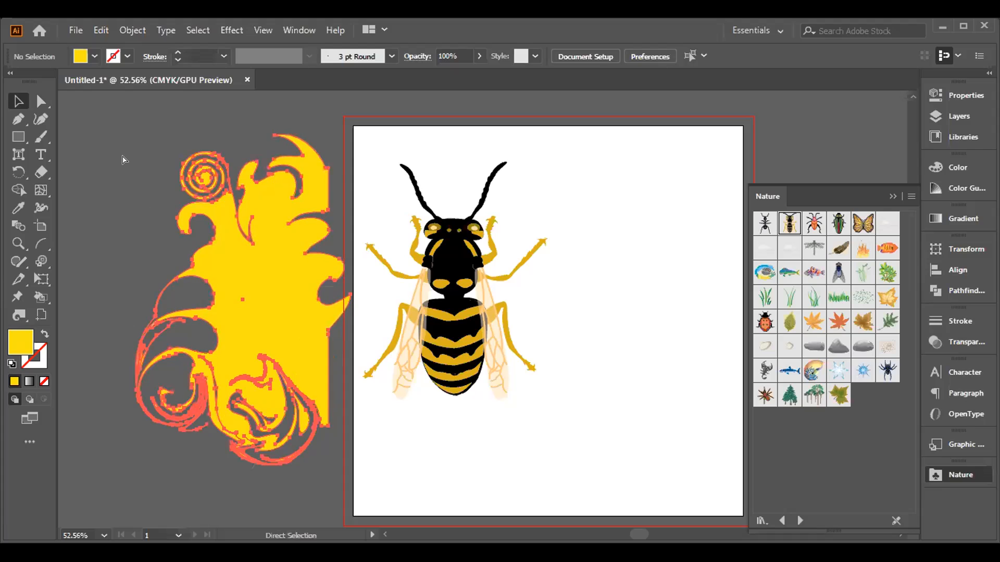
pyautogui.hotkey('ctrl', 'z')
pyautogui.hotkey('ctrl', 'z')
pyautogui.hotkey('ctrl', 'z')
pyautogui.hotkey('ctrl', 'z')
pyautogui.hotkey('ctrl', 'z')
pyautogui.hotkey('ctrl', 'z')
pyautogui.hotkey('ctrl', 'z')
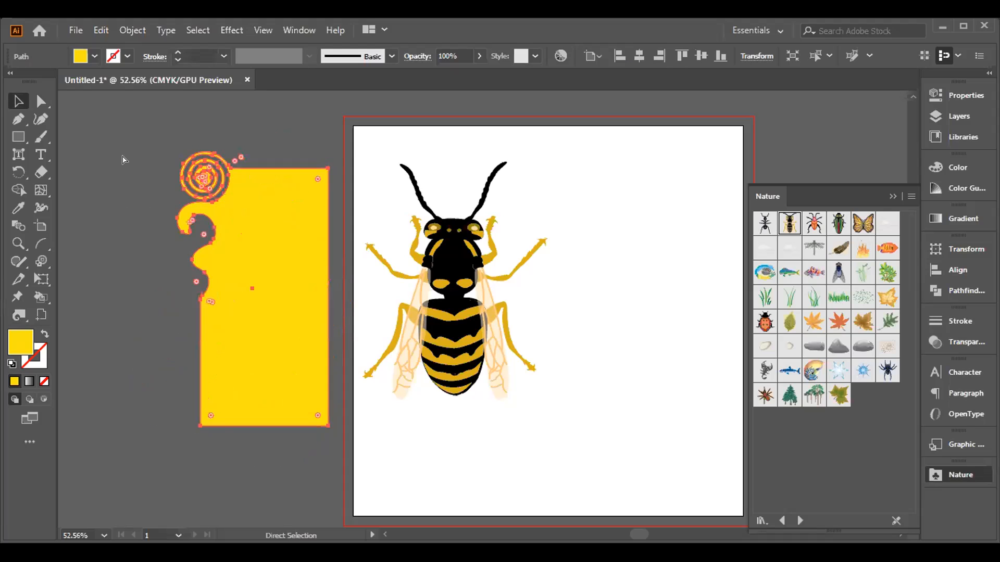
pyautogui.press('v')
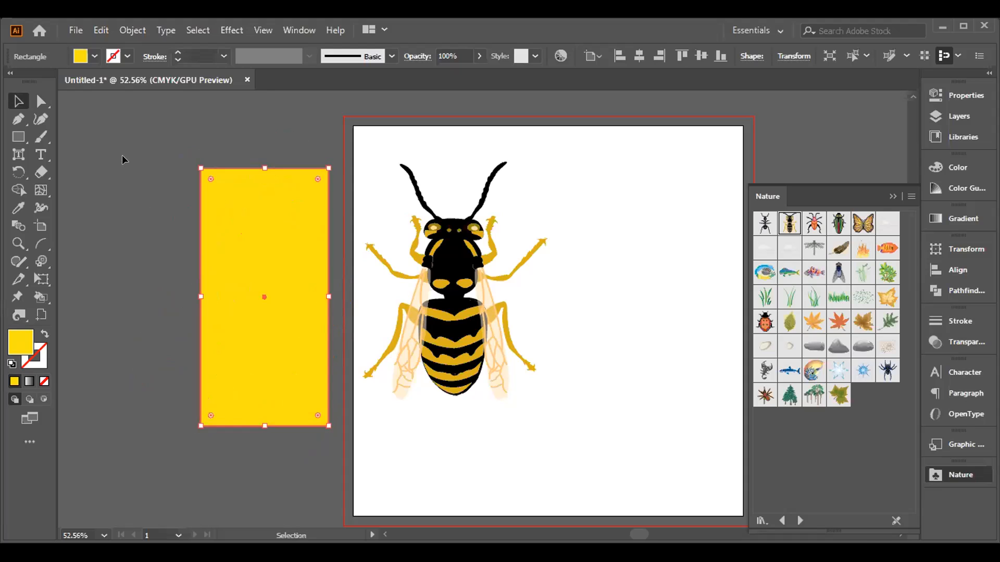
# Pinch the rectangle's left and lower edges into long pointed spikes with the Pucker tool.
pyautogui.click(25, 315)
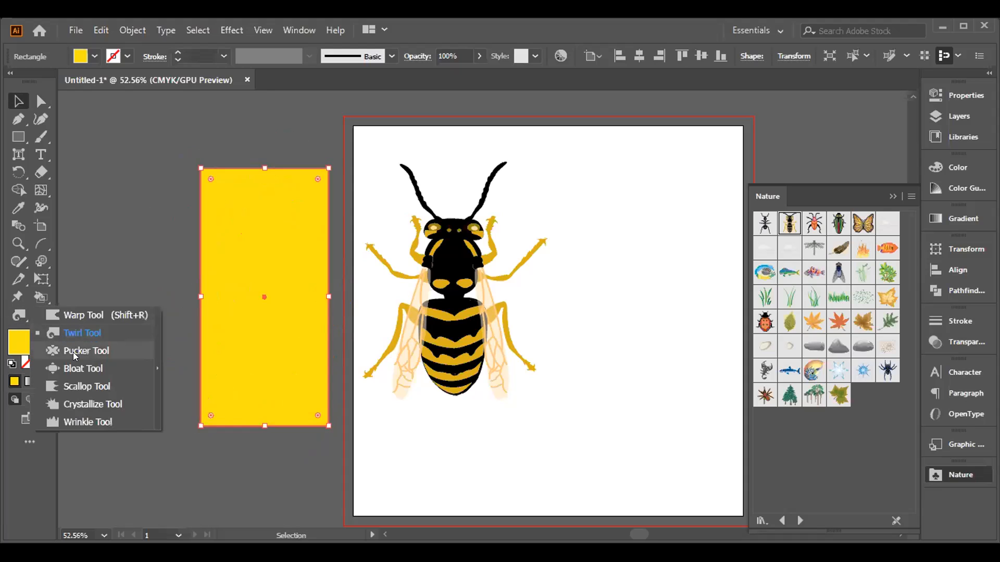
pyautogui.click(74, 353)
pyautogui.moveTo(214, 188); pyautogui.dragTo(174, 157)
pyautogui.moveTo(230, 224)
pyautogui.mouseDown()
pyautogui.moveTo(161, 231)
pyautogui.moveTo(133, 332)
pyautogui.mouseUp()
pyautogui.moveTo(213, 285)
pyautogui.mouseDown()
pyautogui.moveTo(185, 276)
pyautogui.moveTo(180, 333)
pyautogui.moveTo(207, 354)
pyautogui.moveTo(168, 424)
pyautogui.mouseUp()
pyautogui.moveTo(225, 411); pyautogui.dragTo(220, 480)
pyautogui.moveTo(296, 421)
pyautogui.mouseDown()
pyautogui.moveTo(224, 486)
pyautogui.moveTo(205, 475)
pyautogui.mouseUp()
pyautogui.moveTo(193, 418)
pyautogui.mouseDown()
pyautogui.moveTo(260, 308)
pyautogui.moveTo(224, 193)
pyautogui.moveTo(209, 179)
pyautogui.mouseUp()
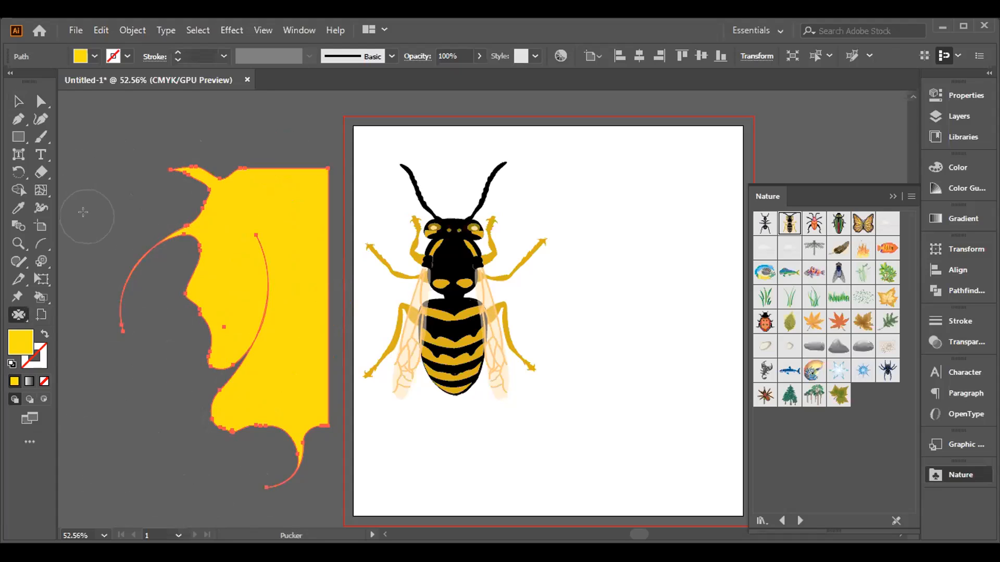
# Undo all the Pucker tool strokes on the rectangle.
pyautogui.hotkey('ctrl', 'z')
pyautogui.hotkey('ctrl', 'z')
pyautogui.hotkey('ctrl', 'z')
pyautogui.hotkey('ctrl', 'z')
pyautogui.hotkey('ctrl', 'z')
pyautogui.hotkey('ctrl', 'z')
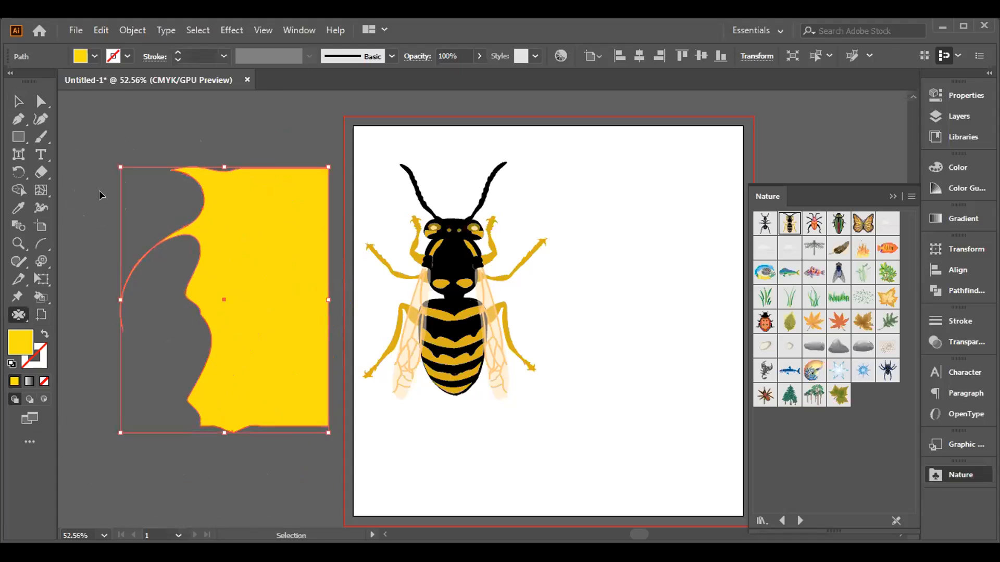
pyautogui.hotkey('ctrl', 'z')
pyautogui.hotkey('ctrl', 'z')
pyautogui.press('z')
pyautogui.hotkey('ctrl', 'z')
pyautogui.hotkey('ctrl', 'z')
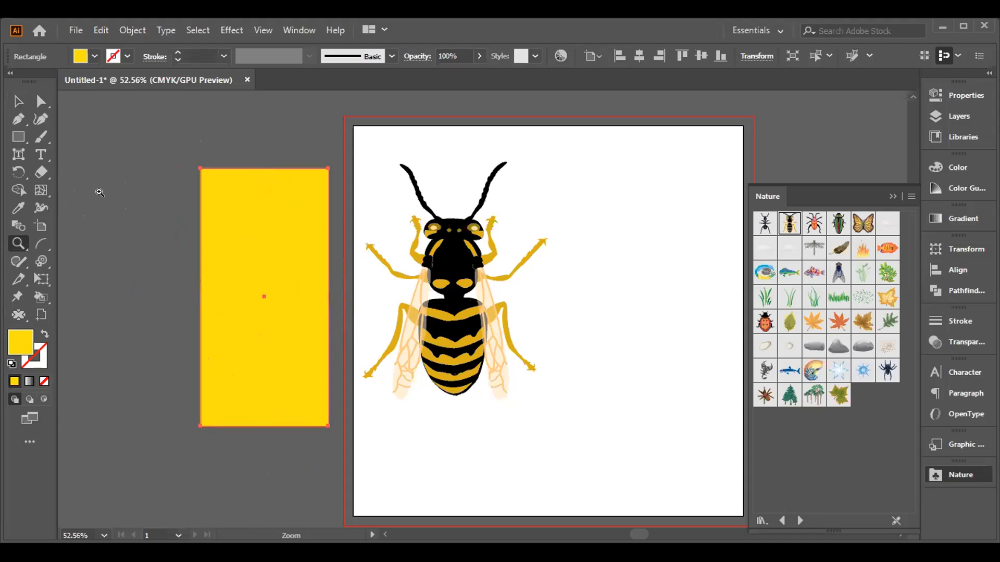
# Swell the yellow rectangle's edges into rounded bulges with the Bloat tool.
pyautogui.click(19, 313)
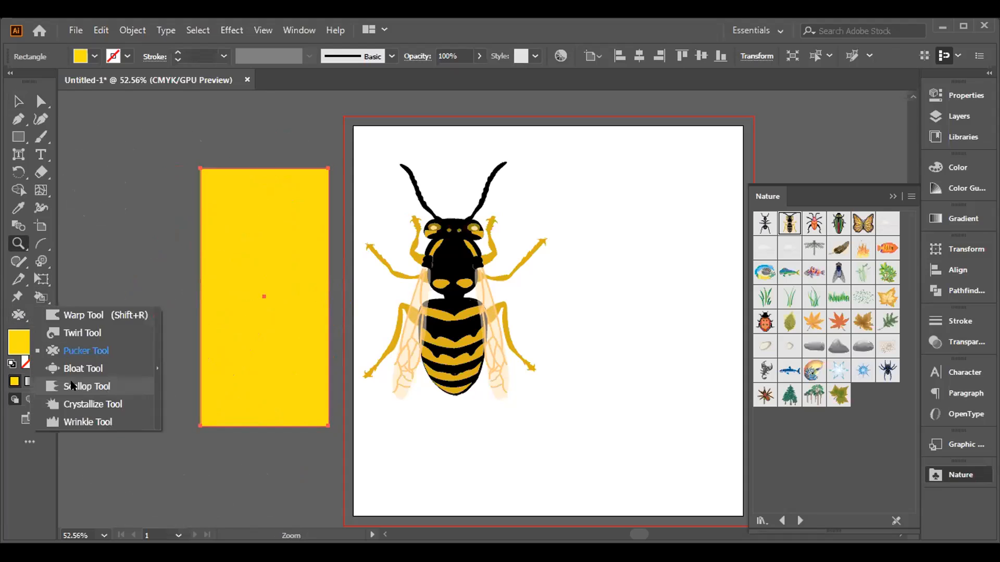
pyautogui.click(83, 368)
pyautogui.moveTo(205, 174)
pyautogui.mouseDown()
pyautogui.moveTo(152, 174)
pyautogui.moveTo(177, 213)
pyautogui.moveTo(164, 266)
pyautogui.moveTo(263, 268)
pyautogui.moveTo(241, 384)
pyautogui.moveTo(164, 446)
pyautogui.moveTo(219, 468)
pyautogui.moveTo(316, 404)
pyautogui.moveTo(306, 320)
pyautogui.moveTo(319, 108)
pyautogui.moveTo(226, 216)
pyautogui.mouseUp()
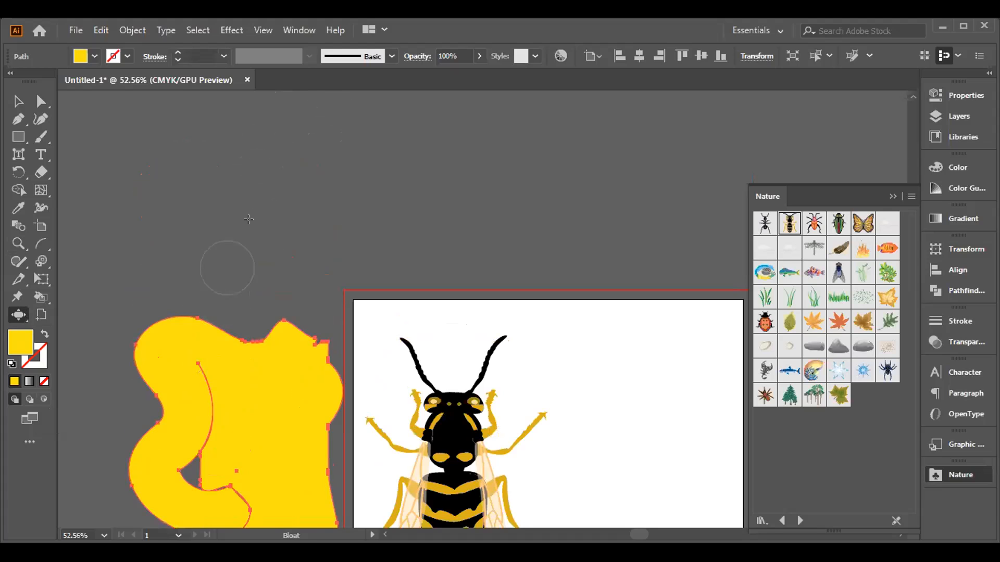
pyautogui.press('space')
pyautogui.moveTo(307, 361)
pyautogui.mouseDown()
pyautogui.moveTo(309, 311)
pyautogui.moveTo(280, 205)
pyautogui.mouseUp()
pyautogui.press('v')
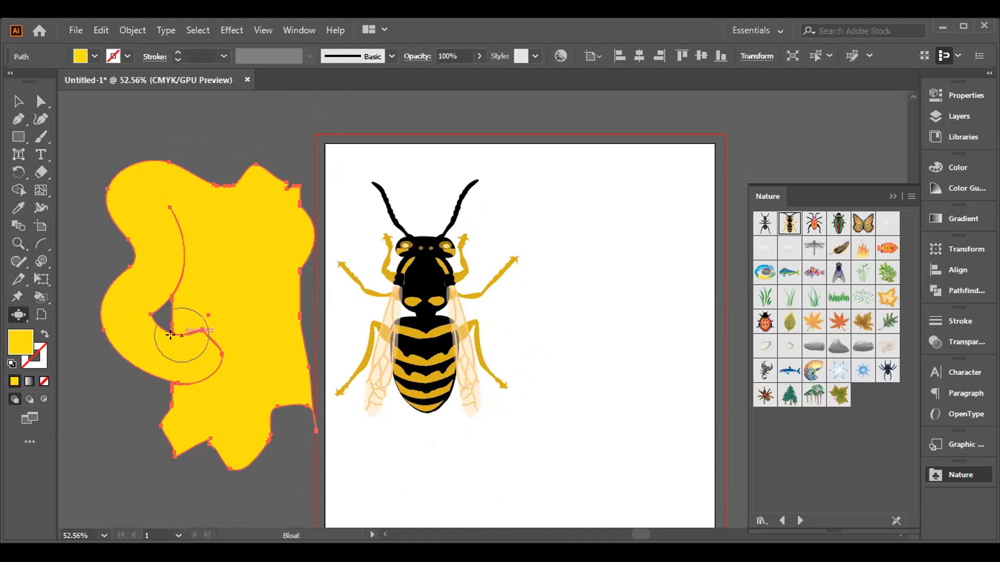
# Remove the bloated shape and restore the plain yellow rectangle.
pyautogui.press('Delete')
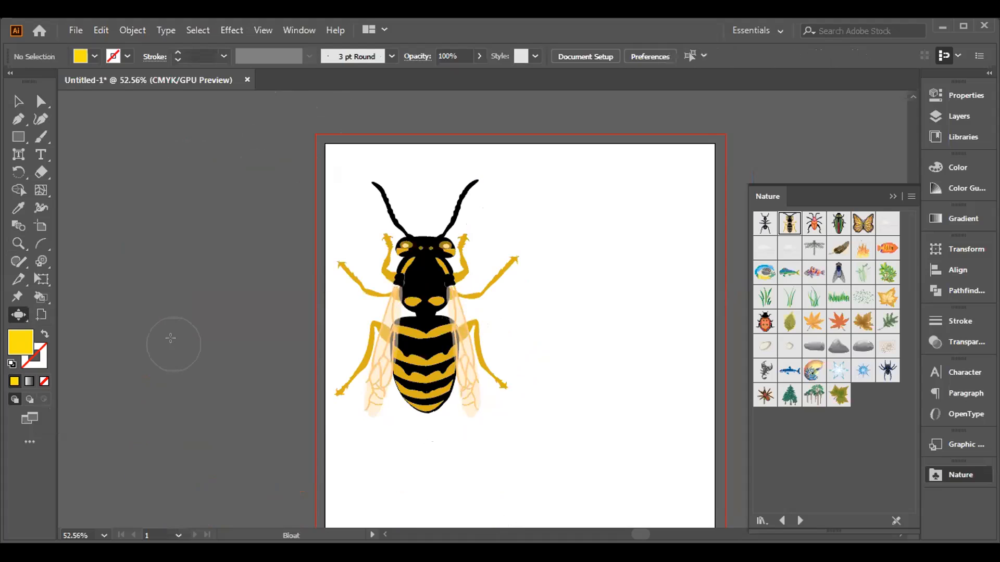
pyautogui.click(101, 30)
pyautogui.click(121, 61)
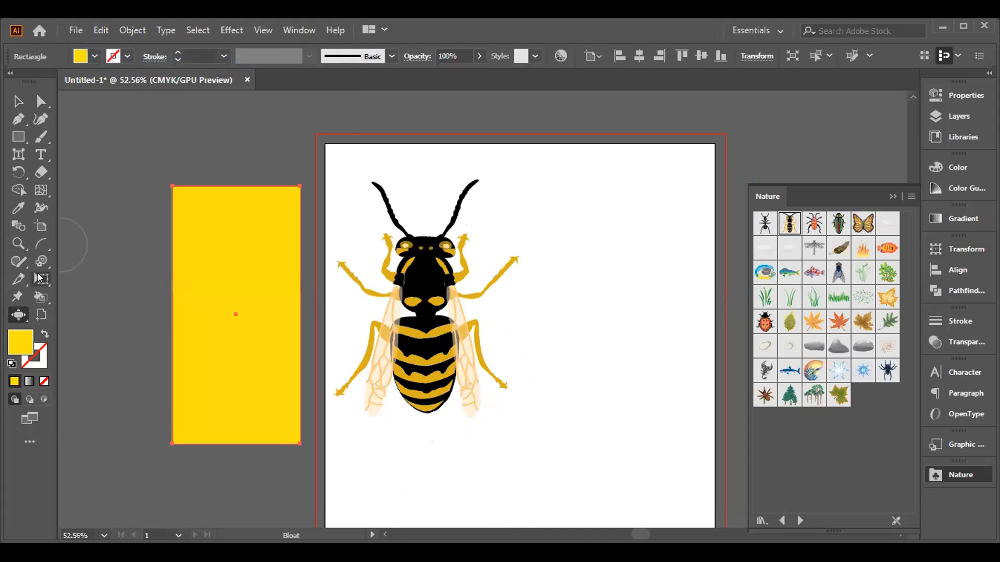
# Roughen the rectangle's upper-left corner, left edge and lower edge with the Scallop tool, and deselect it.
pyautogui.click(15, 313)
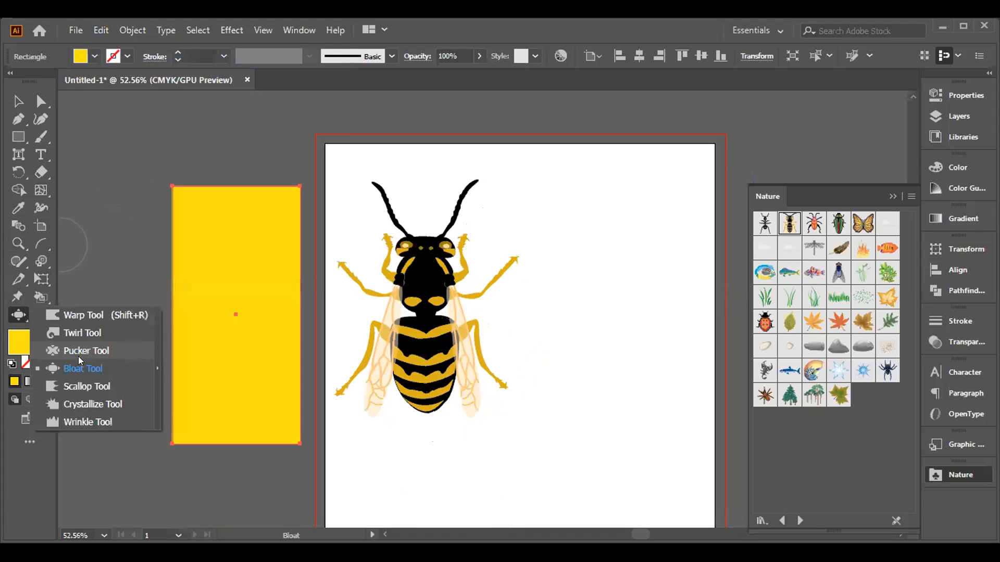
pyautogui.click(88, 384)
pyautogui.moveTo(178, 187)
pyautogui.mouseDown()
pyautogui.moveTo(186, 150)
pyautogui.moveTo(208, 154)
pyautogui.mouseUp()
pyautogui.moveTo(230, 216)
pyautogui.mouseDown()
pyautogui.moveTo(230, 148)
pyautogui.moveTo(209, 209)
pyautogui.moveTo(148, 226)
pyautogui.moveTo(186, 289)
pyautogui.moveTo(140, 284)
pyautogui.moveTo(158, 342)
pyautogui.moveTo(221, 302)
pyautogui.moveTo(209, 424)
pyautogui.moveTo(186, 416)
pyautogui.moveTo(182, 448)
pyautogui.moveTo(223, 438)
pyautogui.mouseUp()
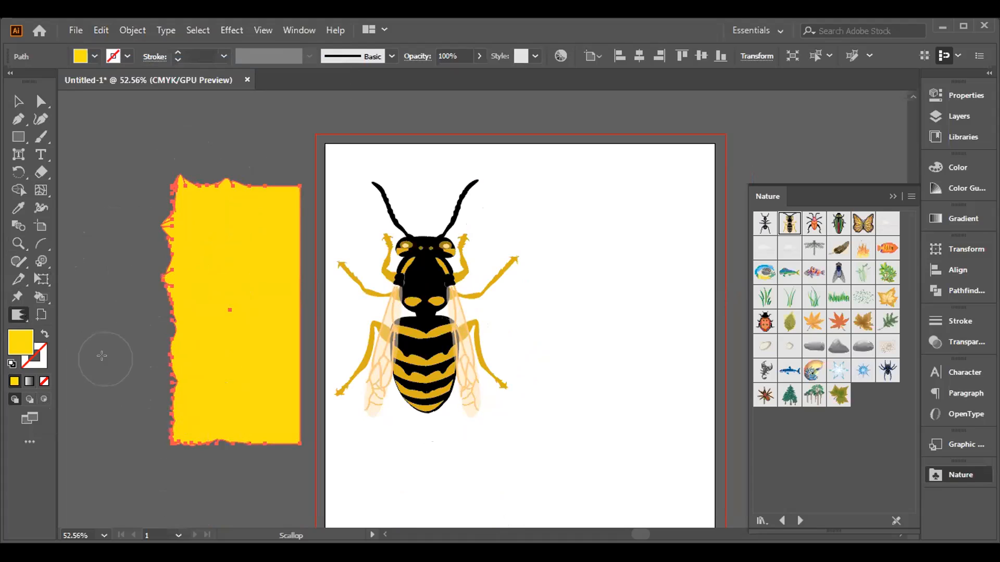
pyautogui.click(18, 101)
pyautogui.click(85, 142)
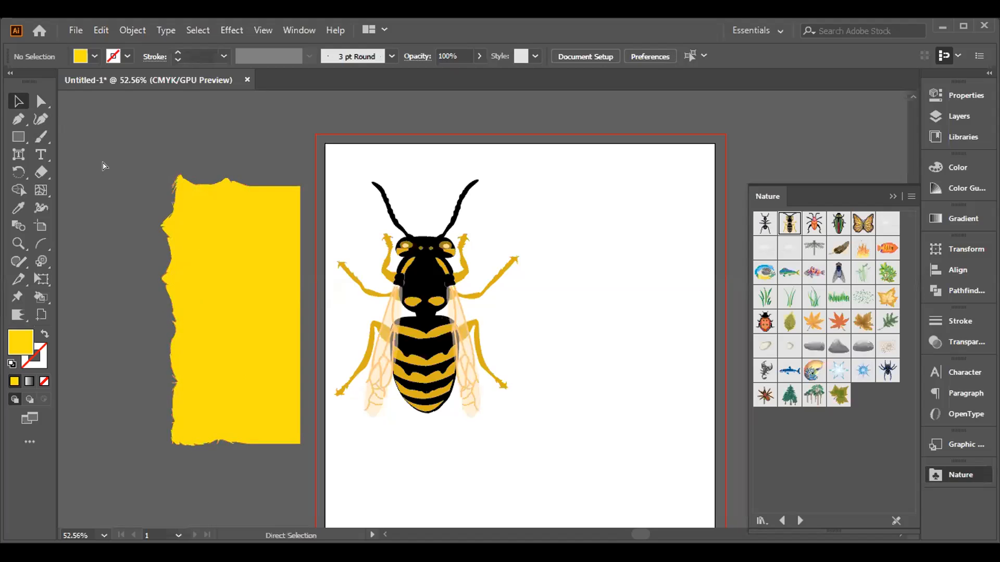
# Undo all the Scallop tool strokes on the rectangle.
pyautogui.hotkey('ctrl', 'a')
pyautogui.hotkey('ctrl', 'z')
pyautogui.hotkey('ctrl', 'z')
pyautogui.hotkey('ctrl', 'z')
pyautogui.hotkey('ctrl', 'z')
pyautogui.hotkey('ctrl', 'z')
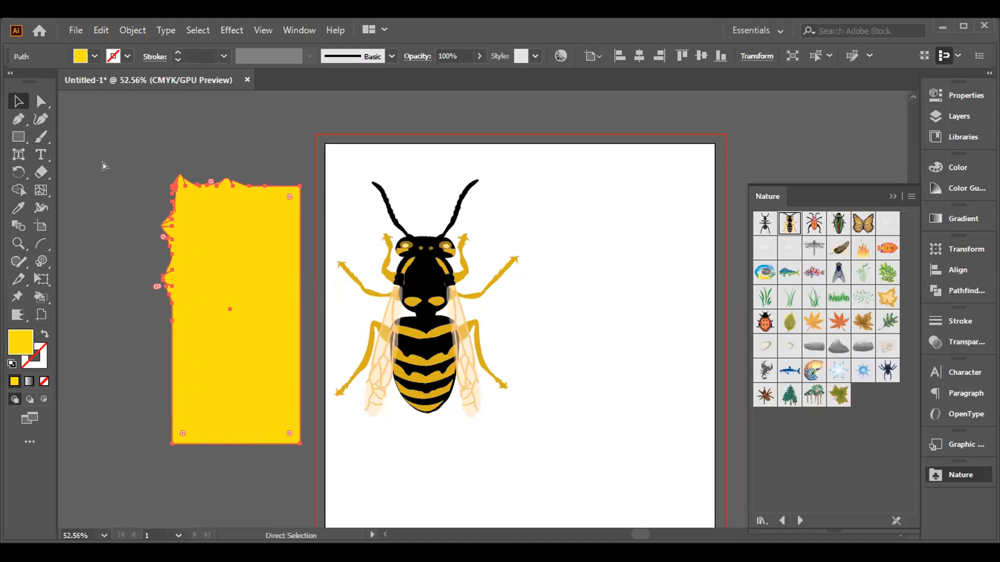
pyautogui.hotkey('ctrl', 'z')
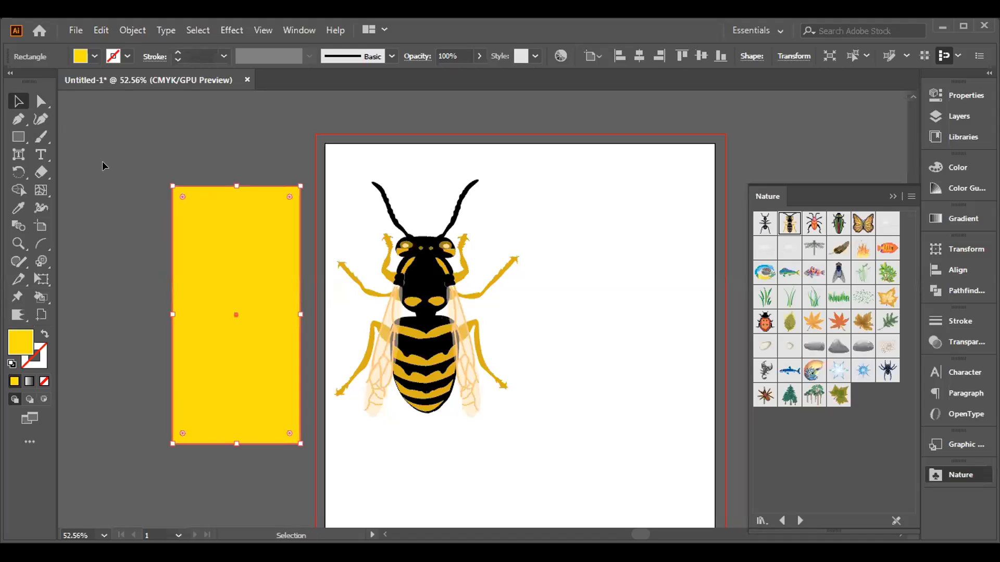
# Push sharp spikes and notches into the rectangle's left, upper and lower edges with the Crystallize tool, and deselect it.
pyautogui.click(18, 316)
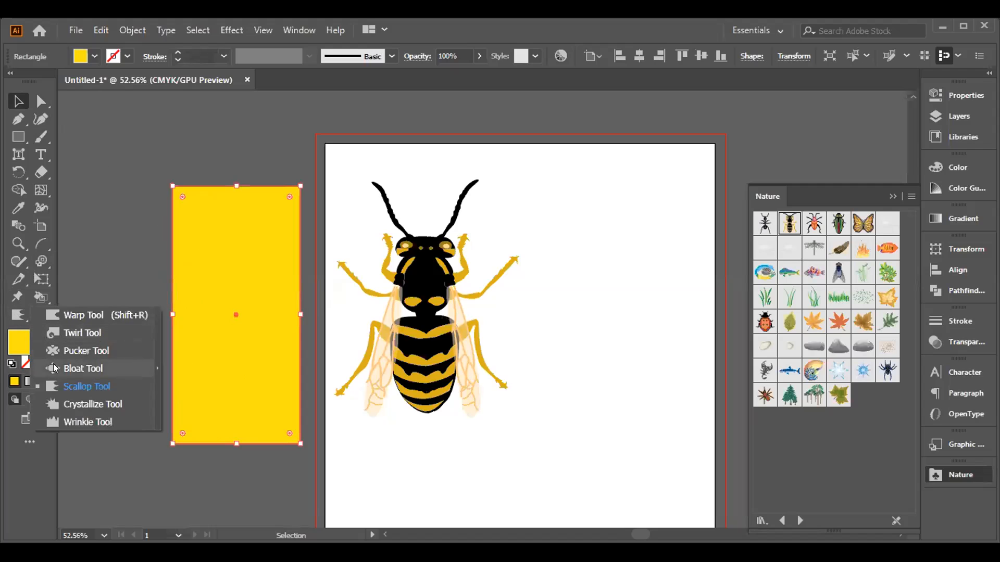
pyautogui.click(89, 405)
pyautogui.moveTo(176, 181)
pyautogui.mouseDown()
pyautogui.moveTo(153, 192)
pyautogui.moveTo(170, 226)
pyautogui.moveTo(118, 238)
pyautogui.moveTo(111, 265)
pyautogui.moveTo(155, 276)
pyautogui.mouseUp()
pyautogui.moveTo(190, 318)
pyautogui.mouseDown()
pyautogui.moveTo(153, 325)
pyautogui.moveTo(147, 340)
pyautogui.mouseUp()
pyautogui.moveTo(195, 381)
pyautogui.mouseDown()
pyautogui.moveTo(111, 395)
pyautogui.moveTo(230, 343)
pyautogui.moveTo(247, 322)
pyautogui.mouseUp()
pyautogui.moveTo(183, 451)
pyautogui.mouseDown()
pyautogui.moveTo(222, 395)
pyautogui.moveTo(234, 363)
pyautogui.mouseUp()
pyautogui.moveTo(262, 447); pyautogui.dragTo(252, 374)
pyautogui.moveTo(301, 411); pyautogui.dragTo(233, 369)
pyautogui.moveTo(242, 248); pyautogui.dragTo(242, 201)
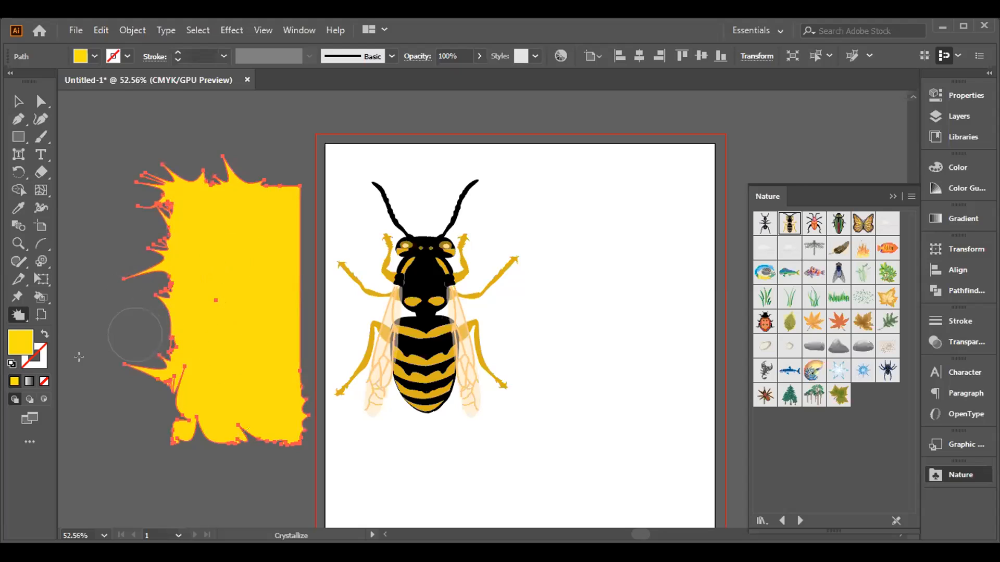
pyautogui.click(17, 101)
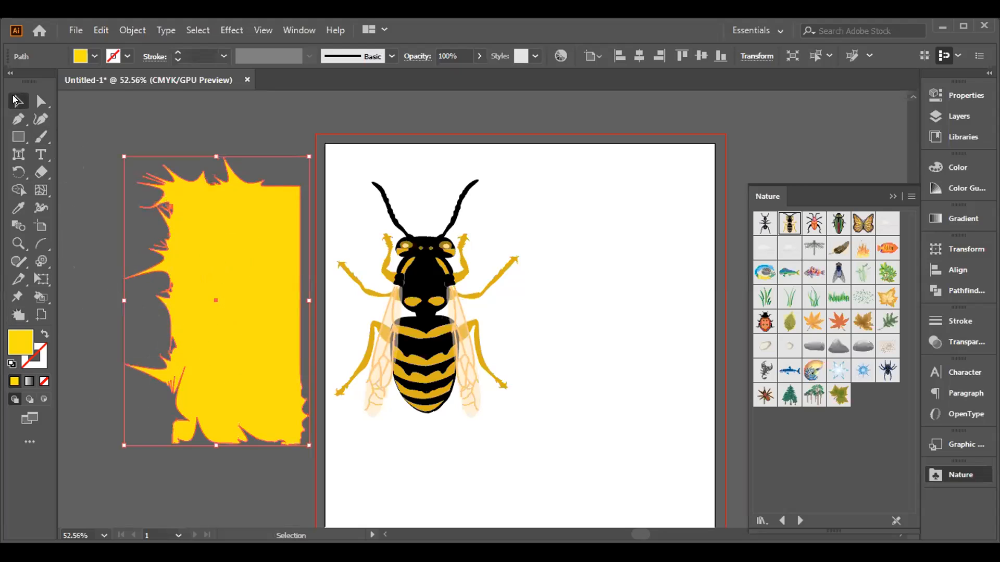
pyautogui.click(93, 169)
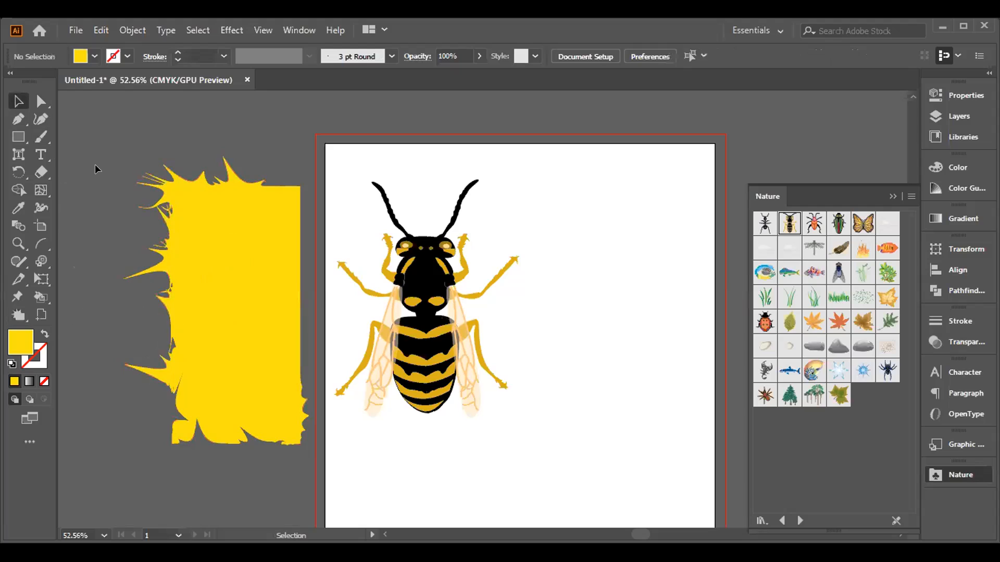
# Undo all the Crystallize tool strokes on the rectangle and return to the Selection tool.
pyautogui.press('a')
pyautogui.hotkey('ctrl', 'a')
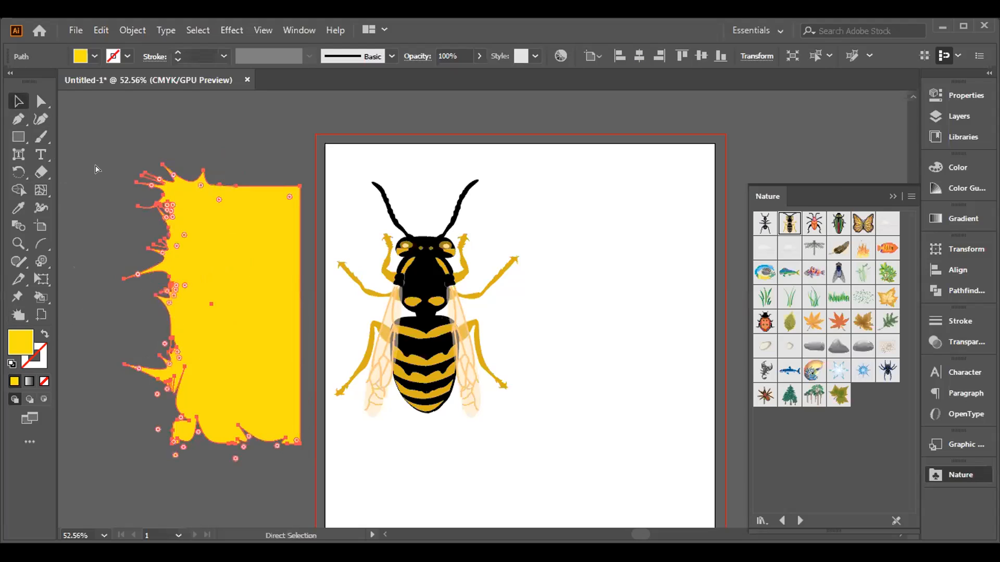
pyautogui.hotkey('ctrl', 'z')
pyautogui.hotkey('ctrl', 'z')
pyautogui.hotkey('ctrl', 'z')
pyautogui.hotkey('ctrl', 'z')
pyautogui.hotkey('ctrl', 'z')
pyautogui.hotkey('ctrl', 'z')
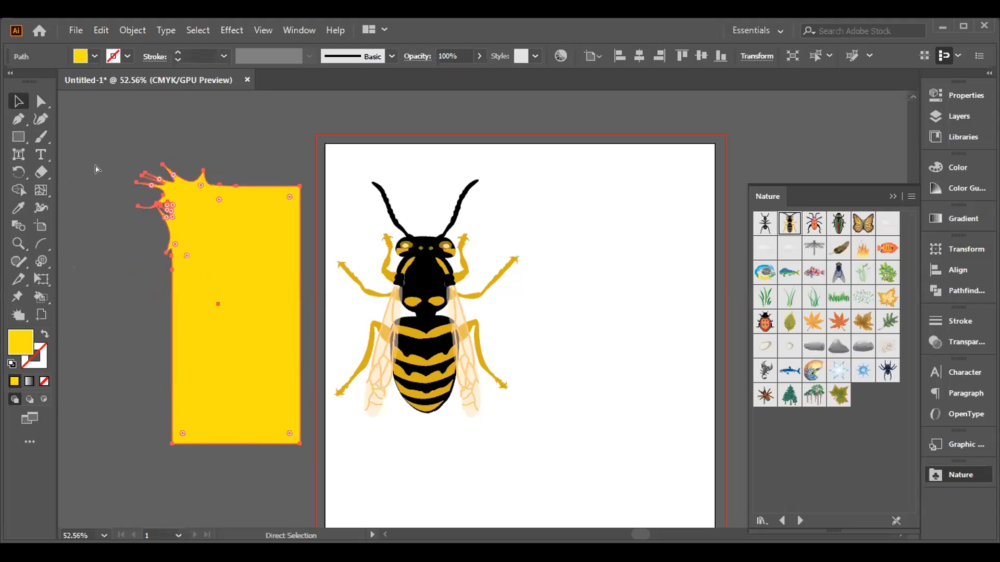
pyautogui.hotkey('ctrl', 'z')
pyautogui.press('v')
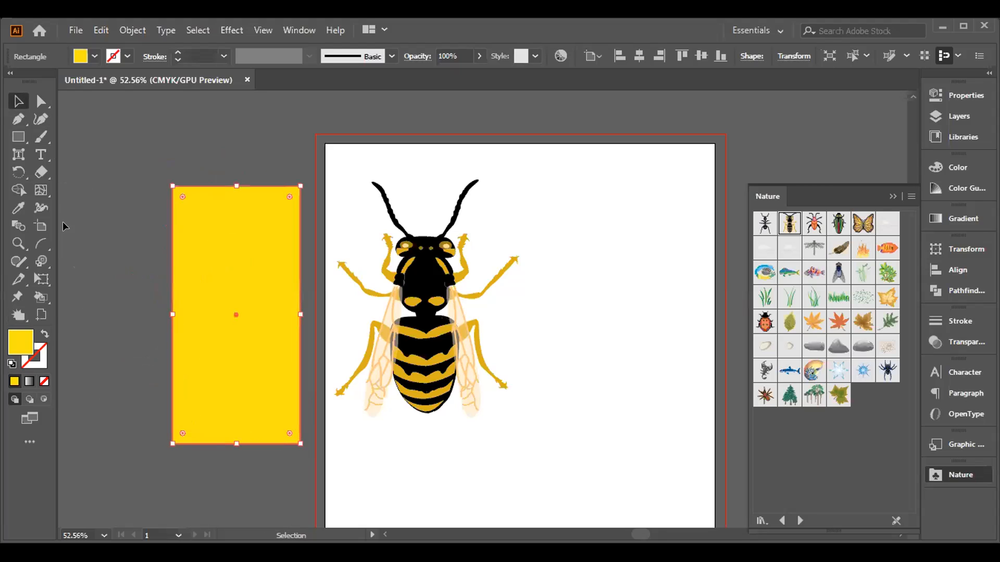
# Make the rectangle's edges ragged with the Wrinkle tool, and deselect it.
pyautogui.click(16, 311)
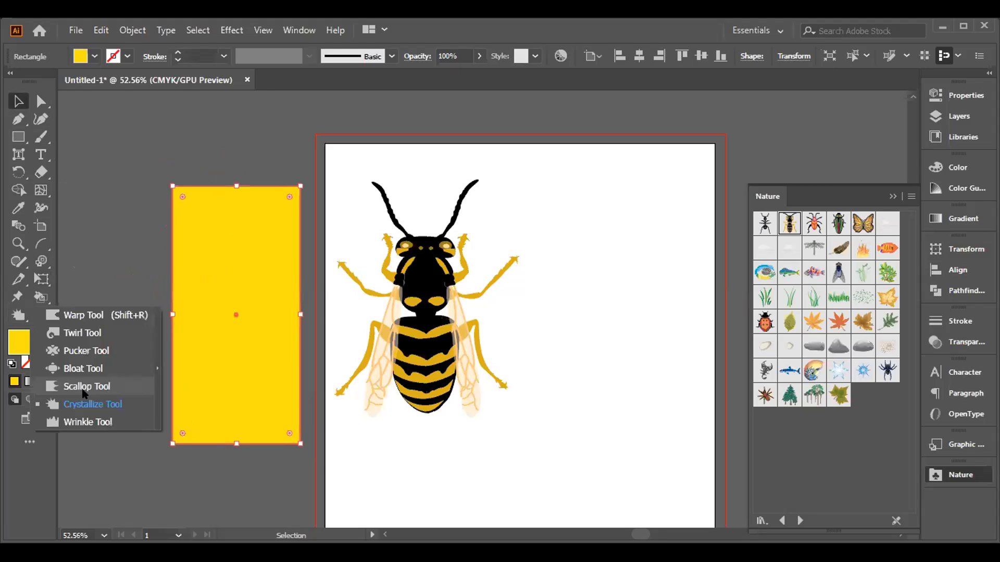
pyautogui.click(85, 422)
pyautogui.moveTo(179, 205)
pyautogui.mouseDown()
pyautogui.moveTo(172, 181)
pyautogui.moveTo(175, 206)
pyautogui.moveTo(177, 170)
pyautogui.moveTo(270, 208)
pyautogui.mouseUp()
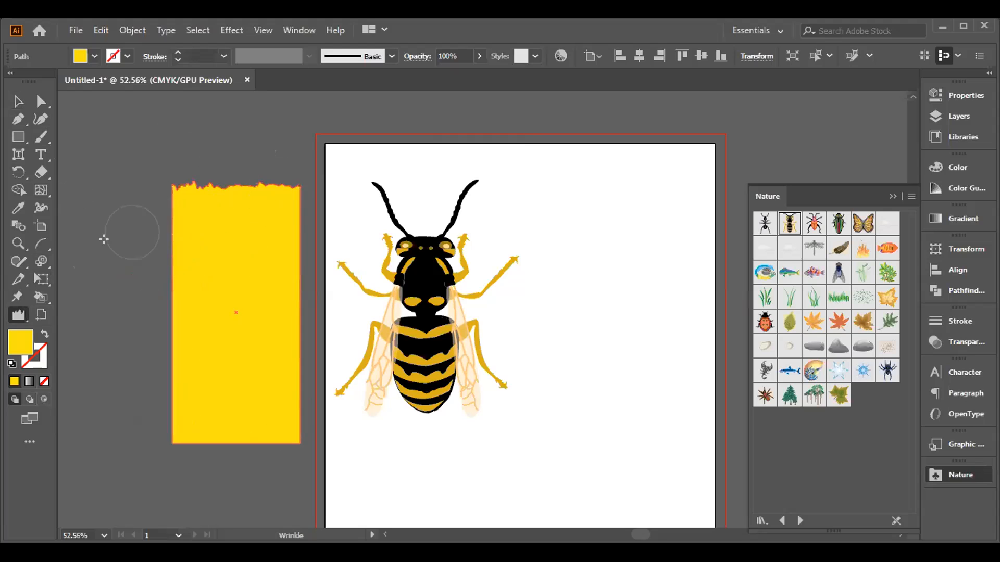
pyautogui.moveTo(139, 255)
pyautogui.mouseDown()
pyautogui.moveTo(172, 301)
pyautogui.moveTo(148, 299)
pyautogui.moveTo(178, 349)
pyautogui.moveTo(139, 361)
pyautogui.moveTo(124, 403)
pyautogui.moveTo(143, 379)
pyautogui.moveTo(232, 359)
pyautogui.moveTo(136, 403)
pyautogui.mouseUp()
pyautogui.moveTo(145, 462)
pyautogui.mouseDown()
pyautogui.moveTo(218, 421)
pyautogui.moveTo(198, 478)
pyautogui.moveTo(237, 428)
pyautogui.moveTo(258, 467)
pyautogui.mouseUp()
pyautogui.press('v')
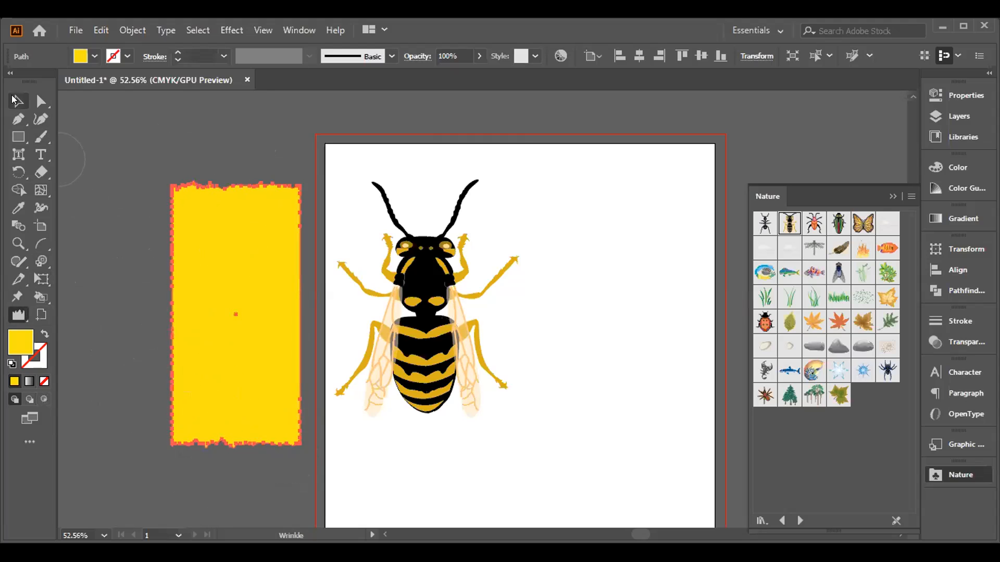
pyautogui.click(101, 132)
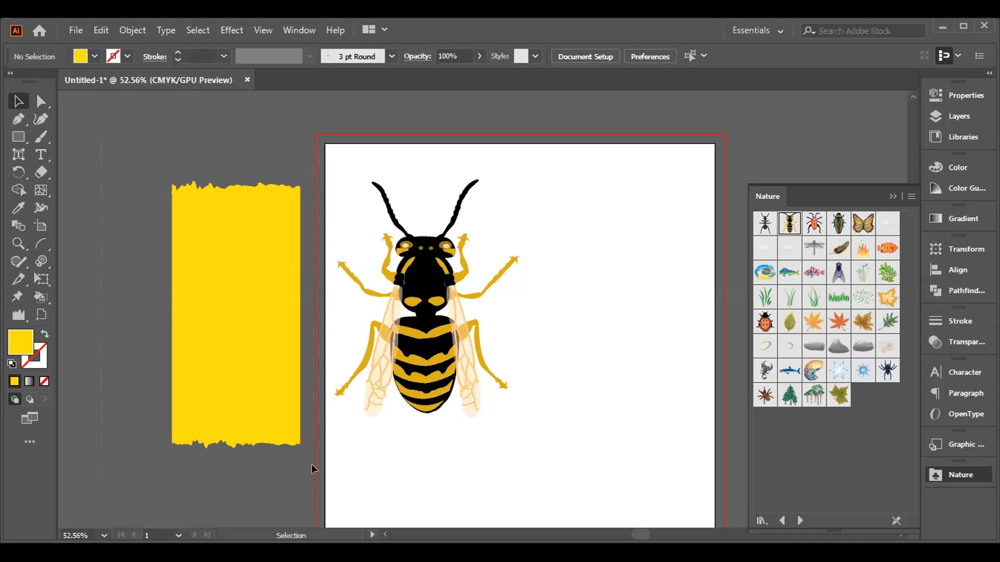
# Delete the wrinkled rectangle and the wasp artwork together, and collapse the Nature symbol library.
pyautogui.moveTo(143, 161); pyautogui.dragTo(328, 485)
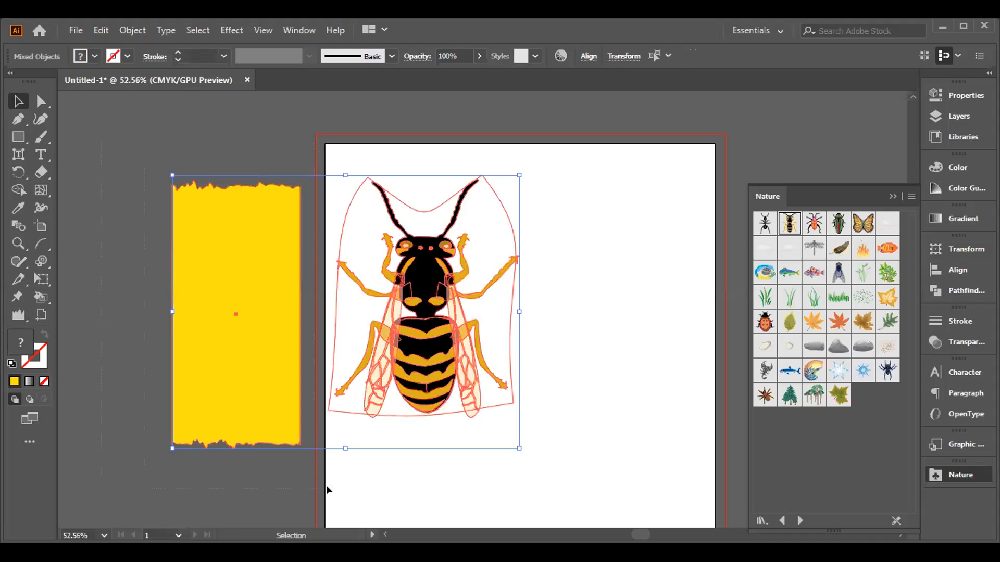
pyautogui.press('Delete')
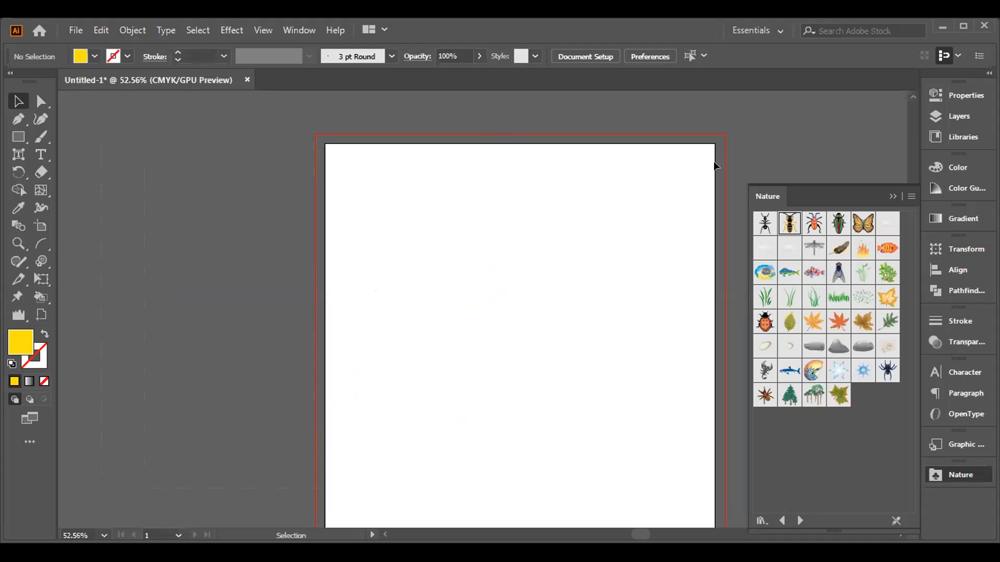
pyautogui.click(883, 191)
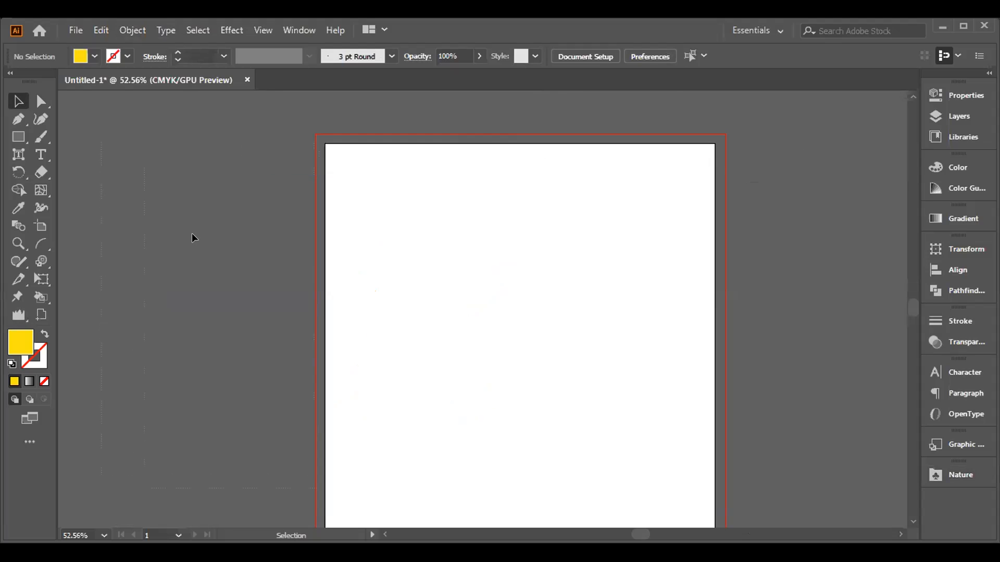
# Draw a nearly square yellow rectangle across the artboard's left edge.
pyautogui.click(43, 282)
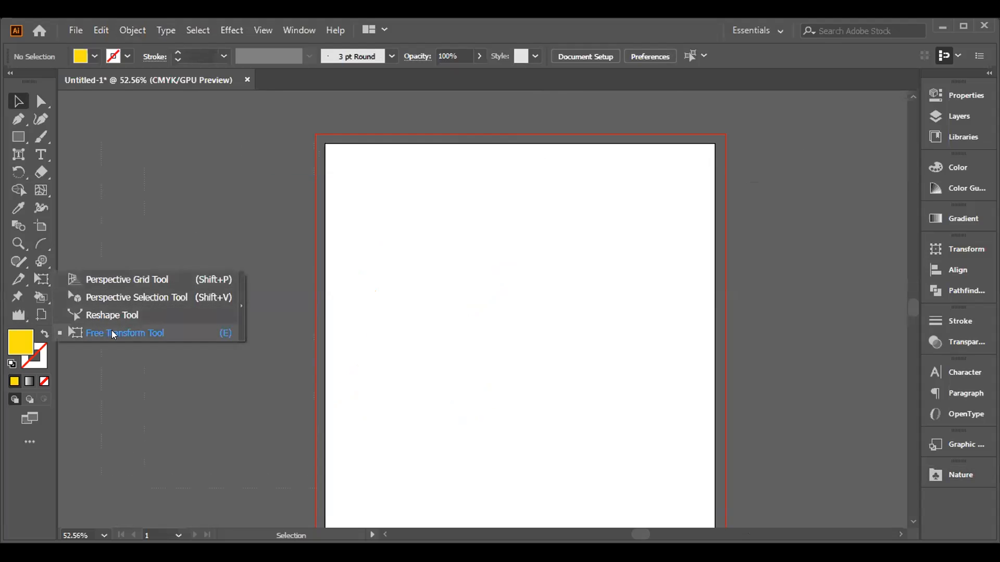
pyautogui.click(54, 137)
pyautogui.moveTo(216, 196); pyautogui.dragTo(365, 356)
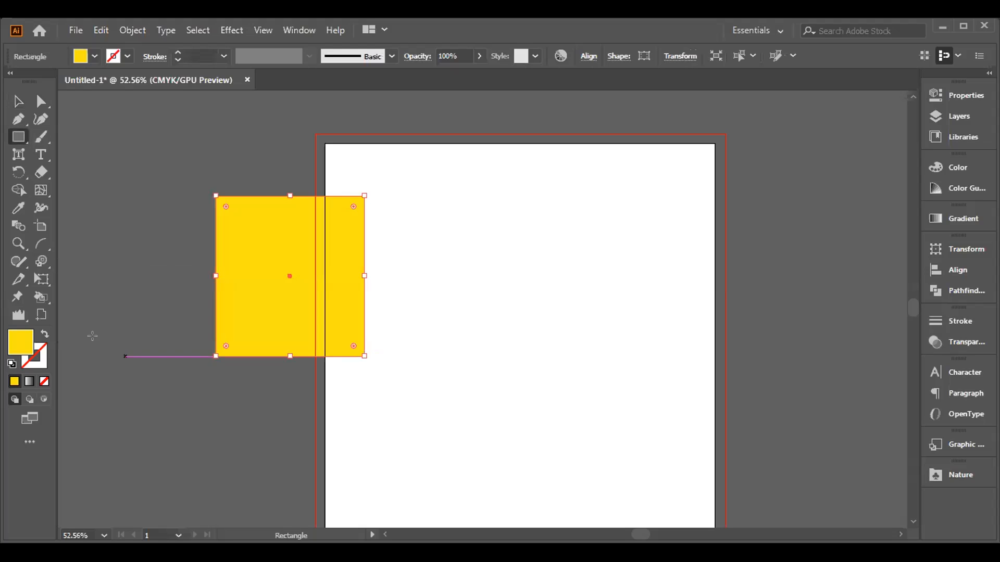
# Taper the yellow rectangle towards its right side with Free Transform's Perspective Distort mode.
pyautogui.click(41, 280)
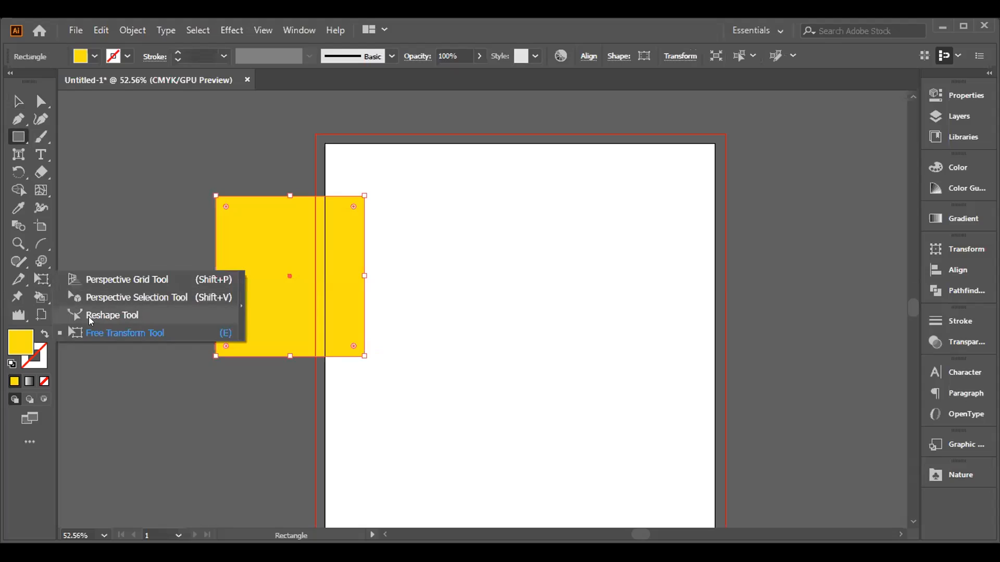
pyautogui.click(104, 334)
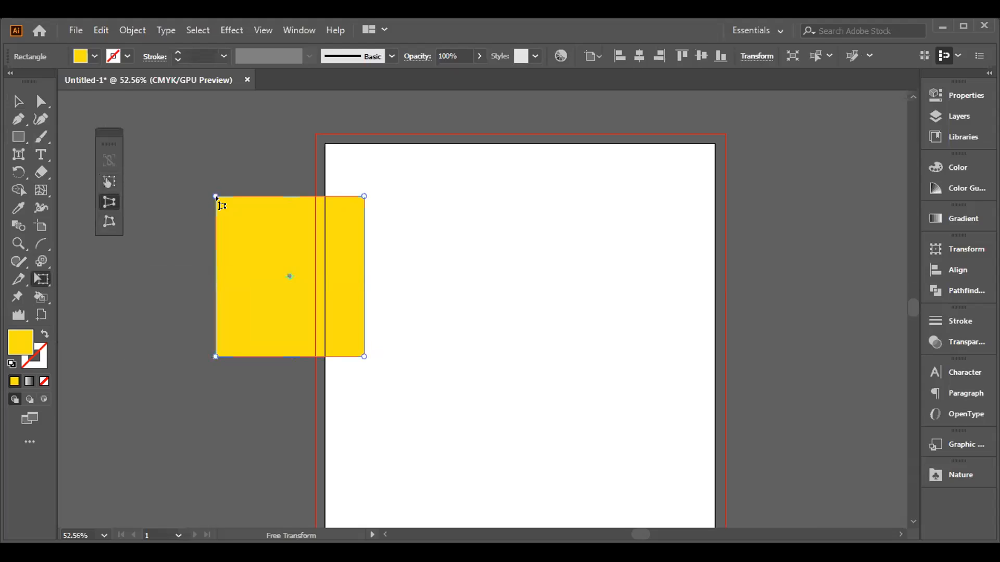
pyautogui.moveTo(216, 197); pyautogui.dragTo(187, 225)
pyautogui.moveTo(364, 356); pyautogui.dragTo(364, 299)
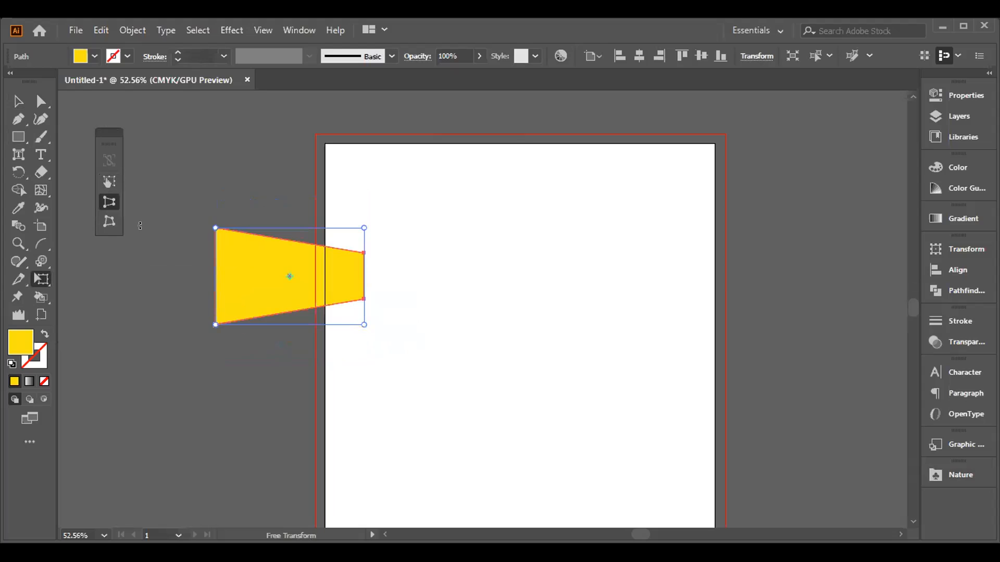
# Widen the tapered shape's left side, rotate it slightly and stretch its corners outward with Free Transform.
pyautogui.moveTo(216, 228); pyautogui.dragTo(215, 208)
pyautogui.moveTo(215, 344); pyautogui.dragTo(183, 353)
pyautogui.moveTo(398, 293); pyautogui.dragTo(397, 299)
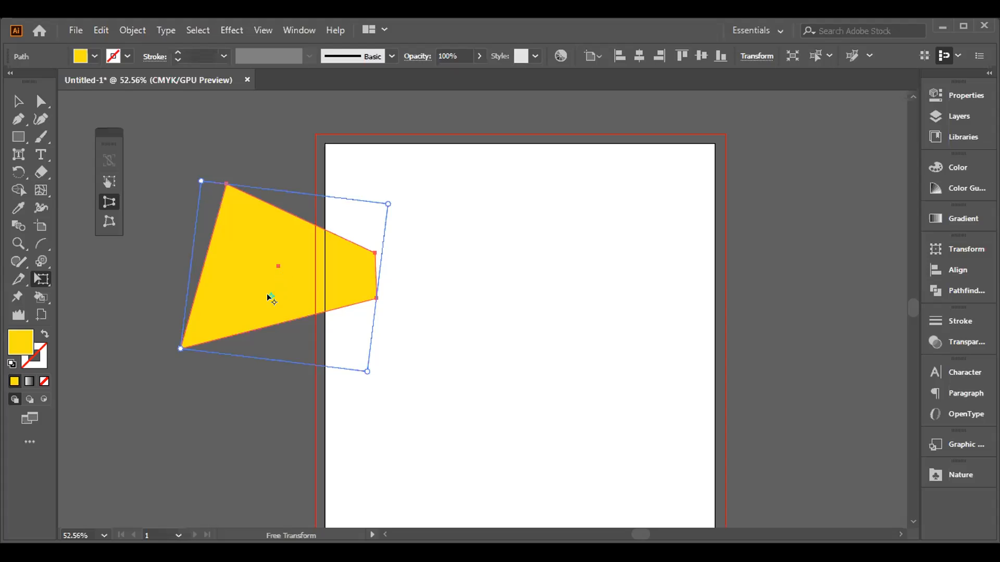
pyautogui.moveTo(221, 183); pyautogui.dragTo(232, 150)
pyautogui.moveTo(192, 316); pyautogui.dragTo(124, 308)
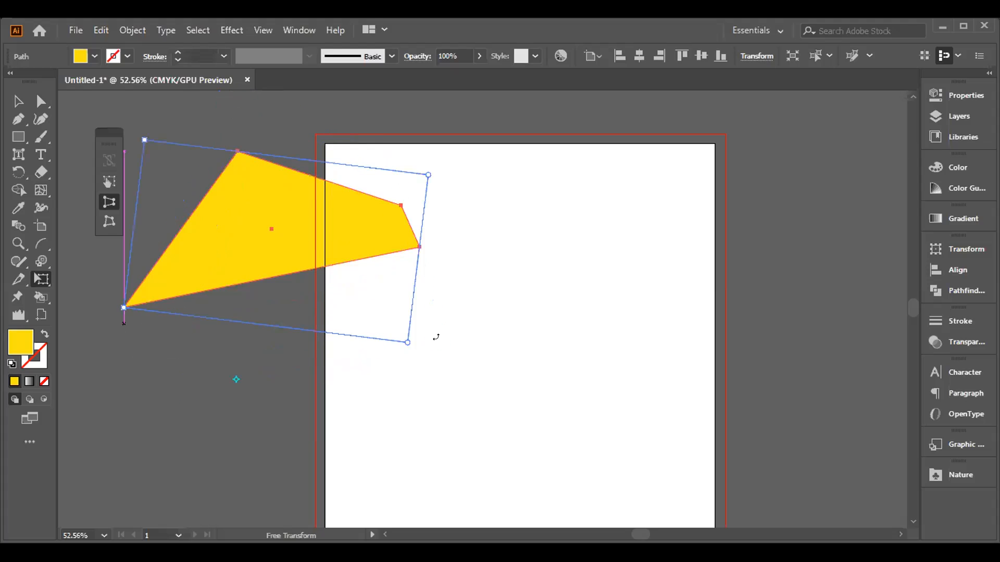
pyautogui.moveTo(407, 345); pyautogui.dragTo(404, 298)
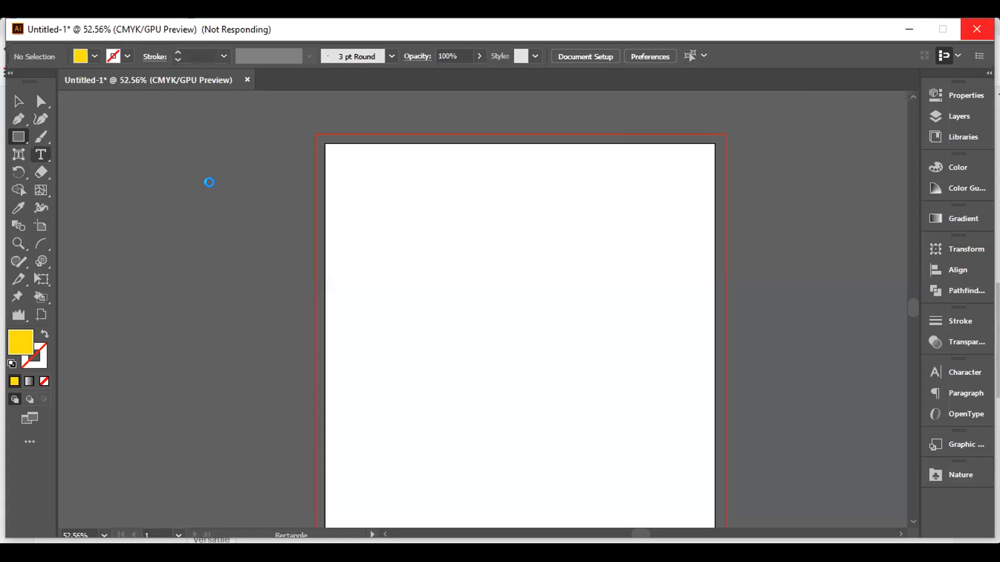
# Place the single letter "A" as text near the artboard's left edge and select it as an object.
pyautogui.press('t')
pyautogui.click(344, 250)
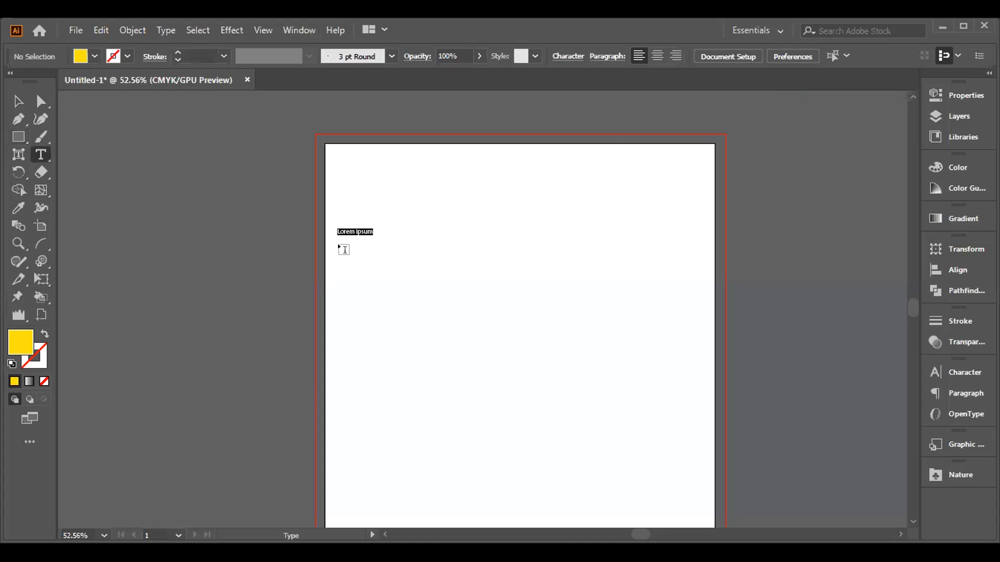
pyautogui.press('BackSpace')
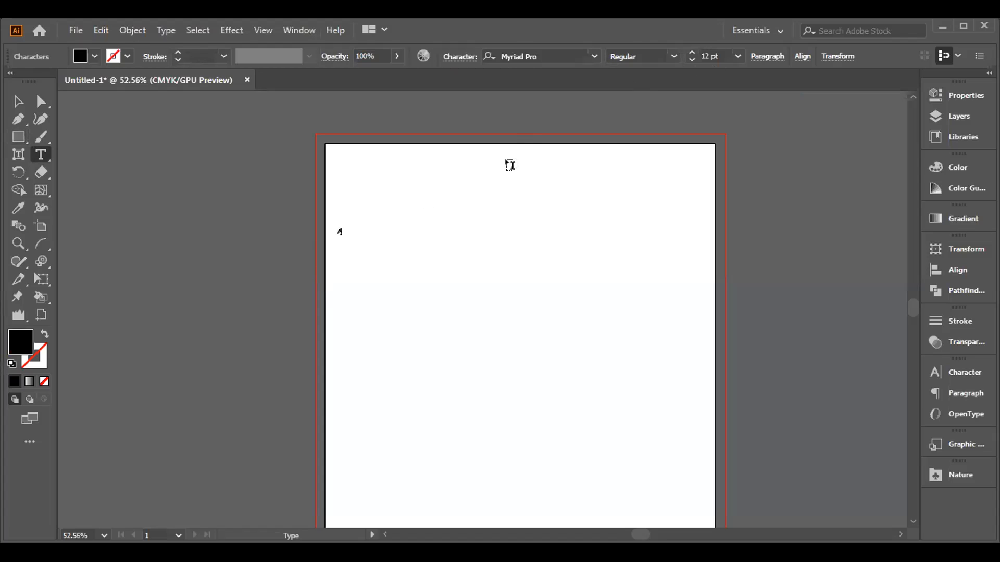
pyautogui.click(19, 103)
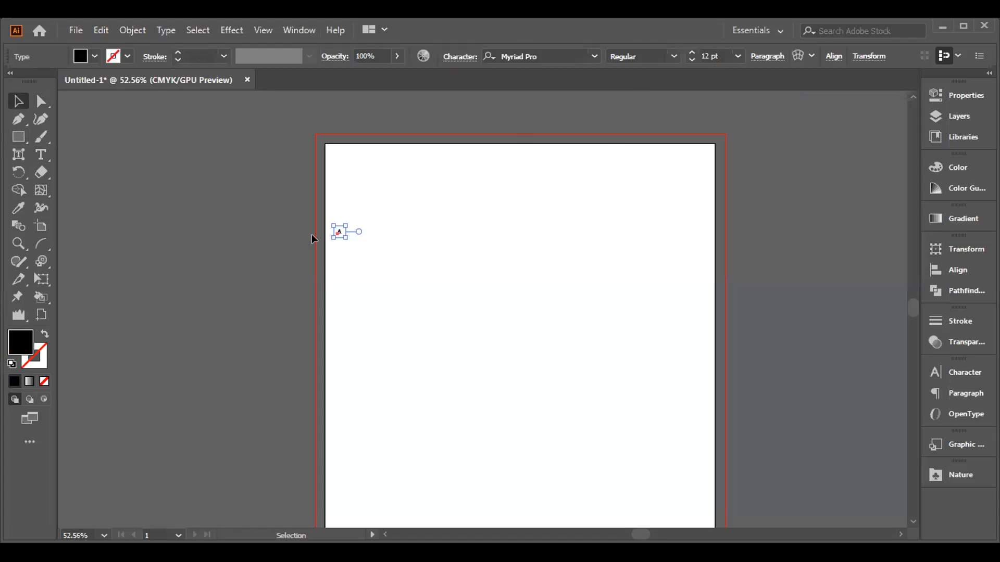
# Enlarge the letter "A" to about 336 pt and squash it by pulling its upper corners downward with the Free Distort effect.
pyautogui.moveTo(339, 234); pyautogui.dragTo(392, 260)
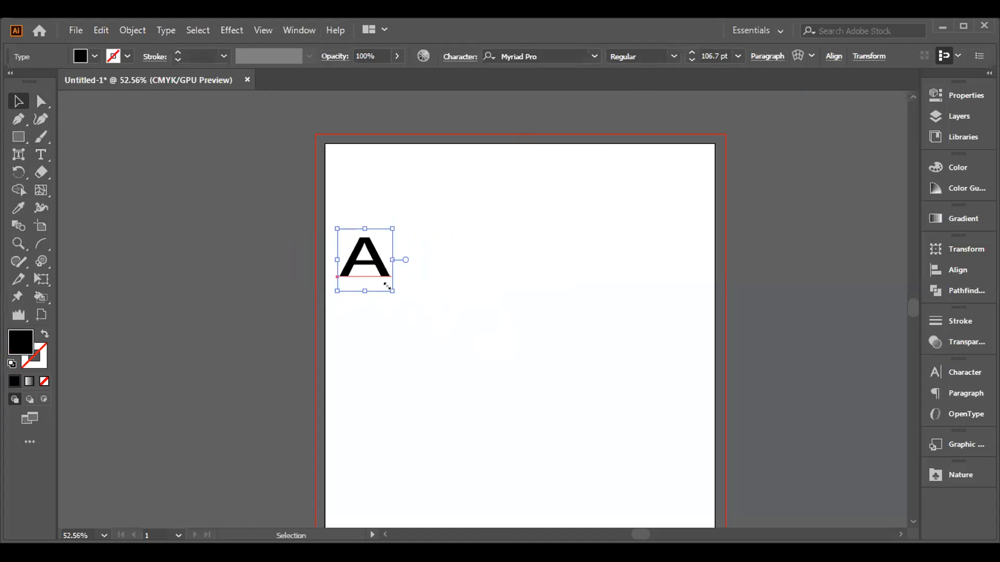
pyautogui.moveTo(391, 284); pyautogui.dragTo(482, 357)
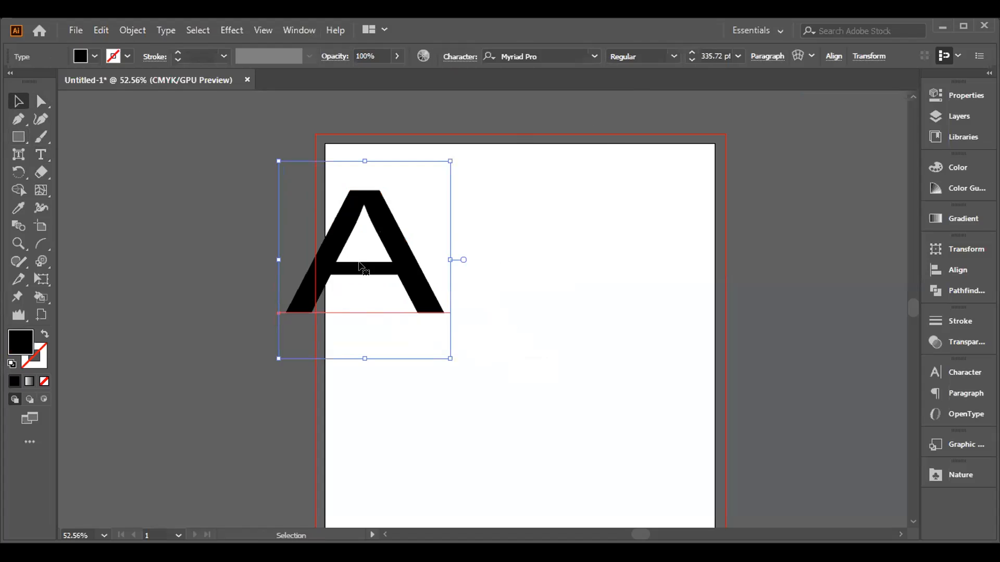
pyautogui.click(221, 34)
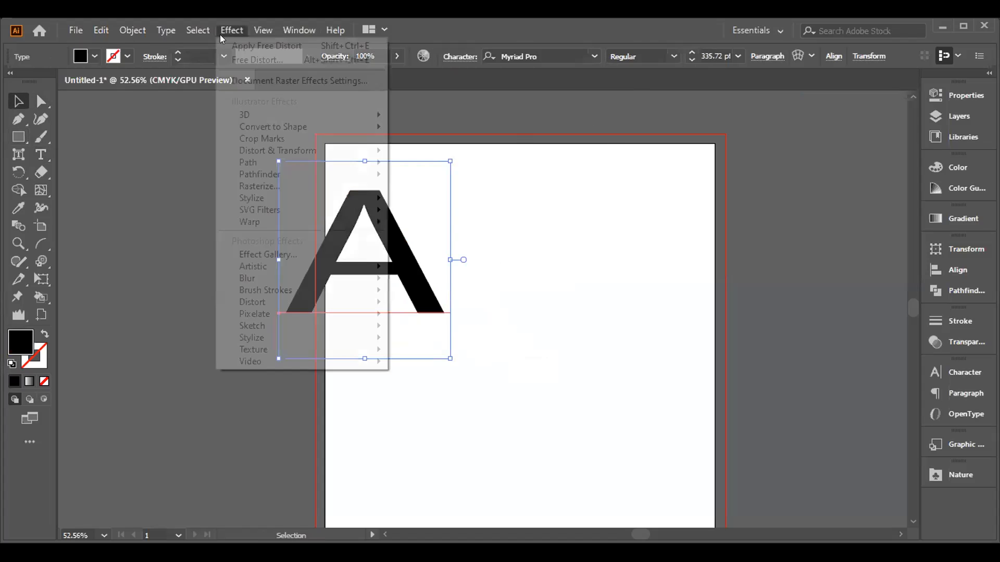
pyautogui.moveTo(263, 151)
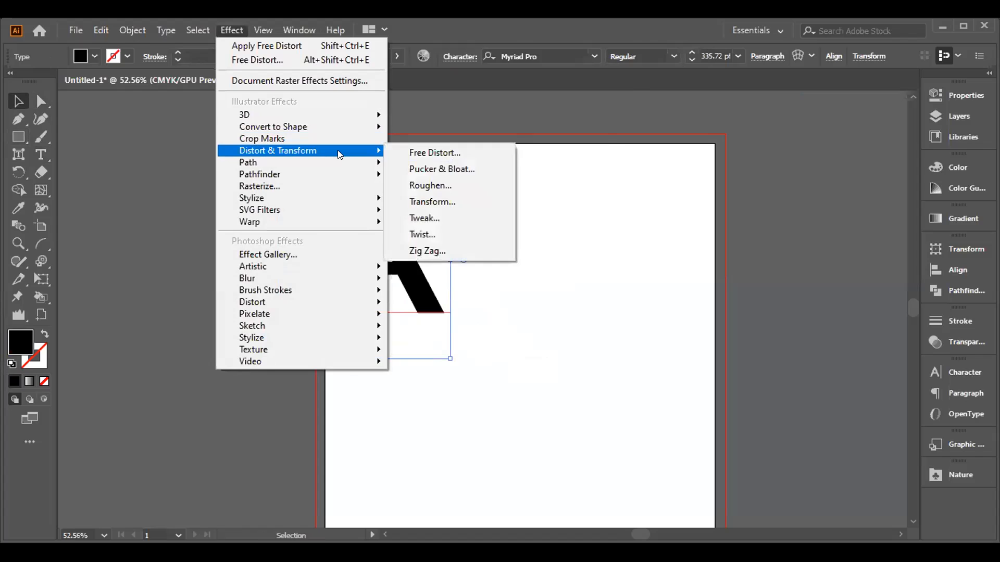
pyautogui.click(421, 151)
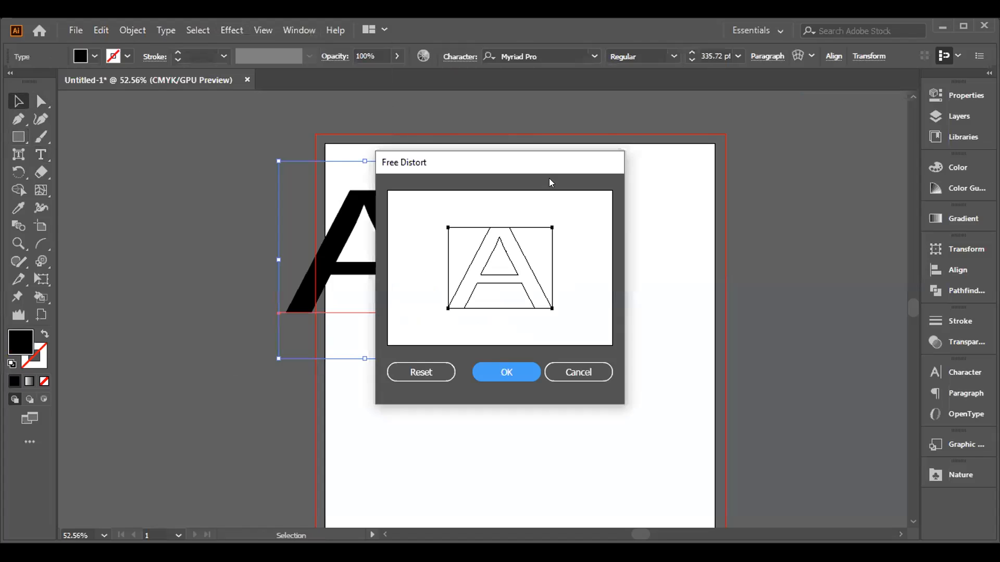
pyautogui.moveTo(561, 157); pyautogui.dragTo(731, 121)
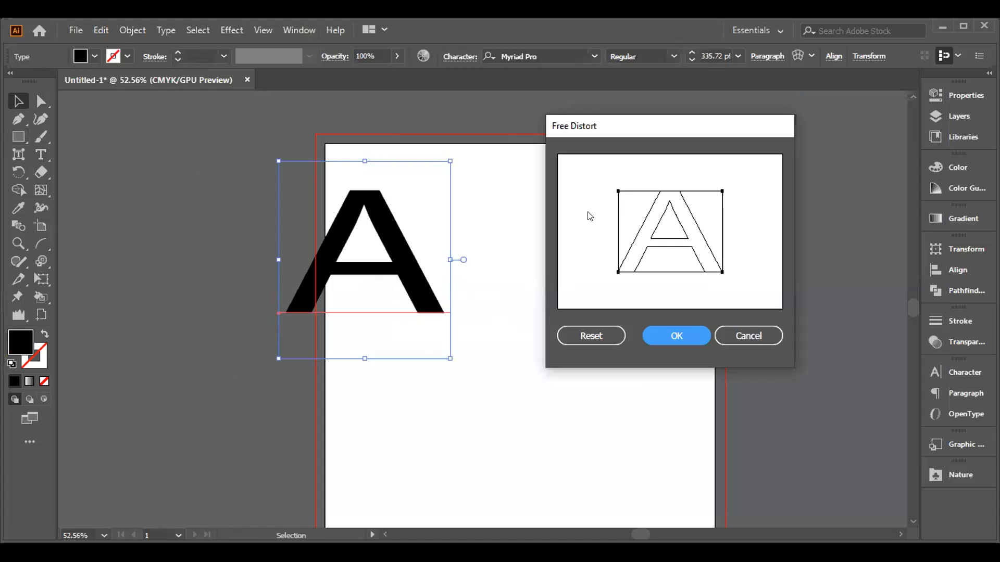
pyautogui.click(589, 334)
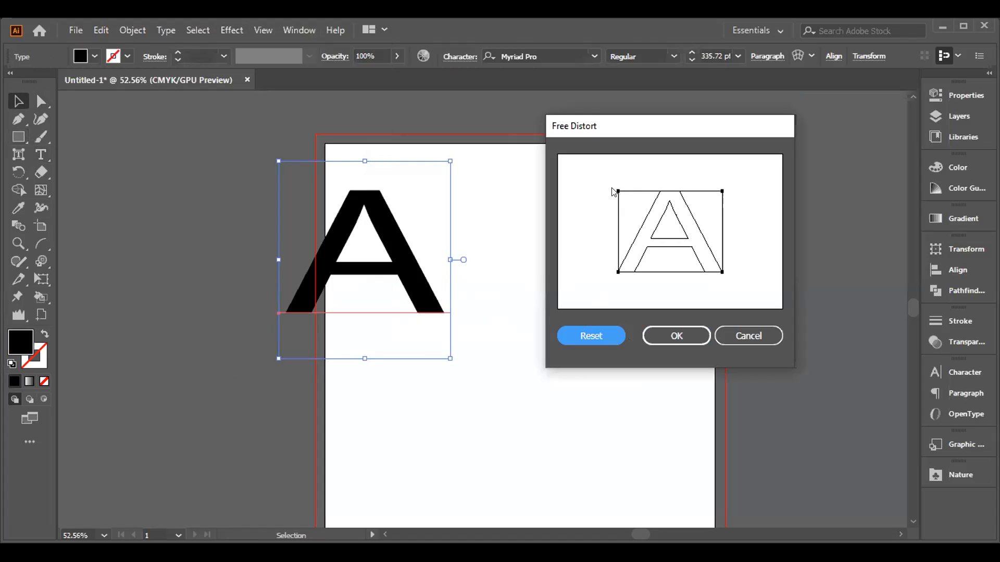
pyautogui.moveTo(619, 191); pyautogui.dragTo(653, 226)
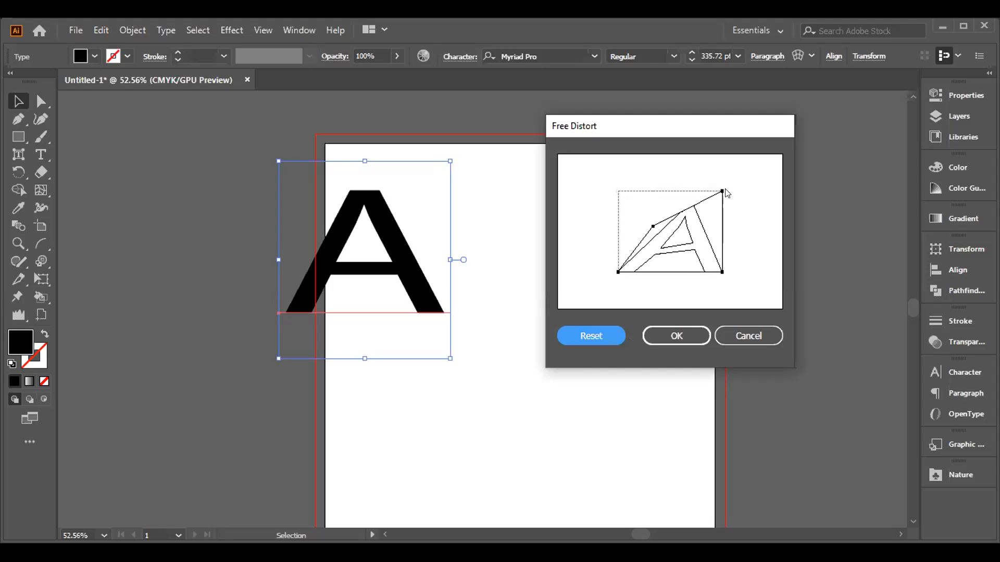
pyautogui.moveTo(721, 191); pyautogui.dragTo(730, 230)
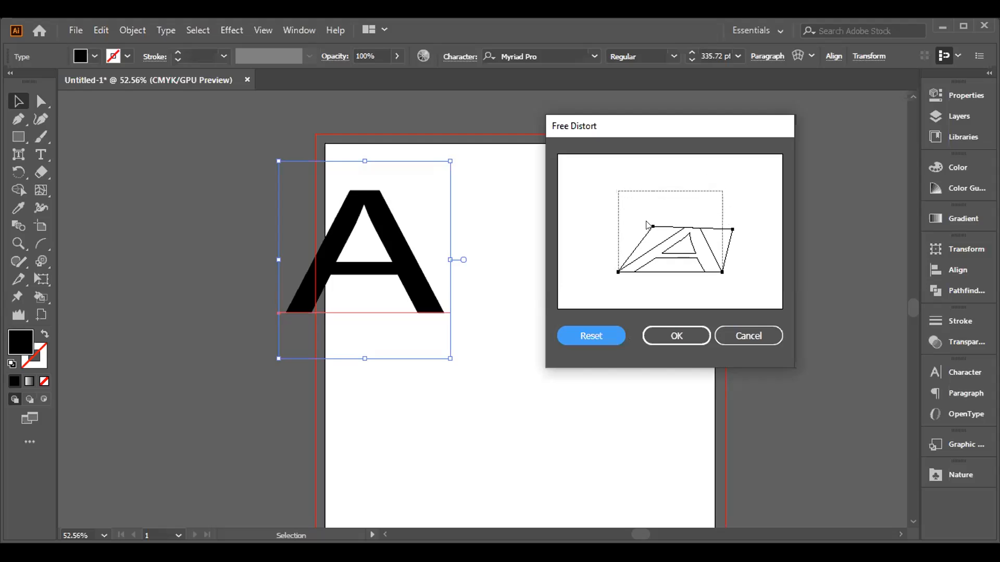
pyautogui.click(662, 336)
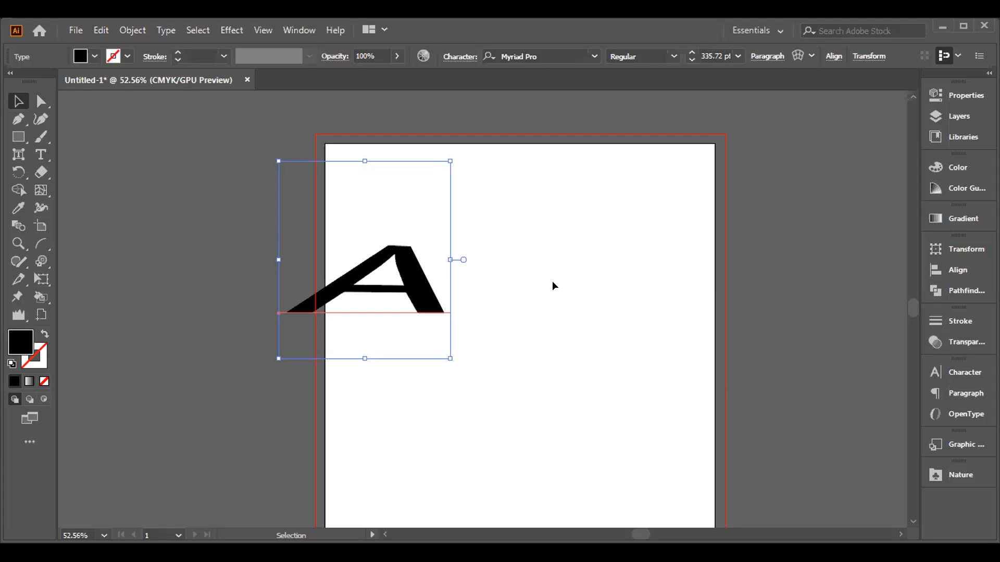
# Delete the distorted letter "A" from the artboard.
pyautogui.moveTo(179, 172); pyautogui.dragTo(460, 372)
pyautogui.press('Delete')
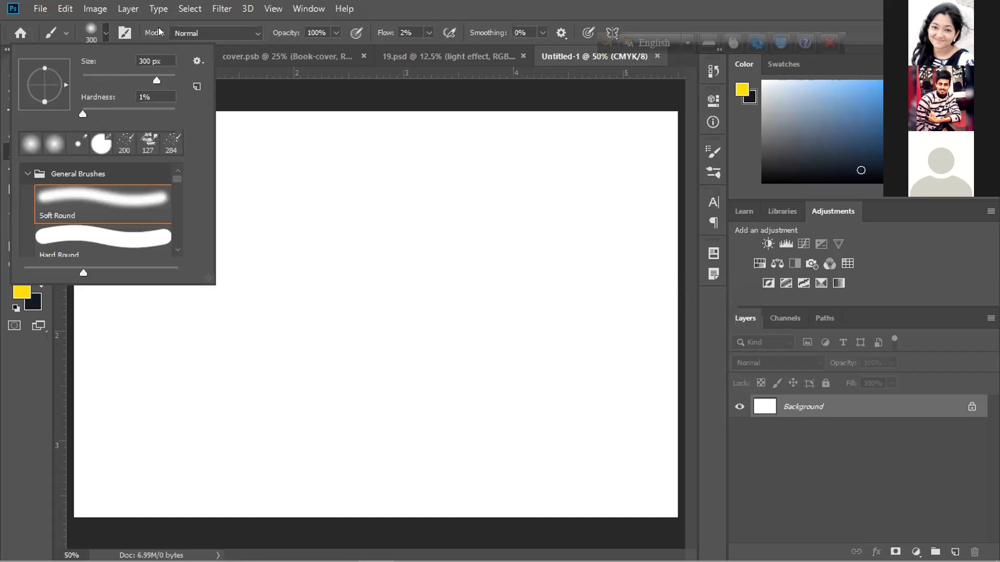
# Switch to Photoshop, close the brush preset picker and set the brush tip's hardness to 4% in the Brush Settings.
pyautogui.click(576, 75)
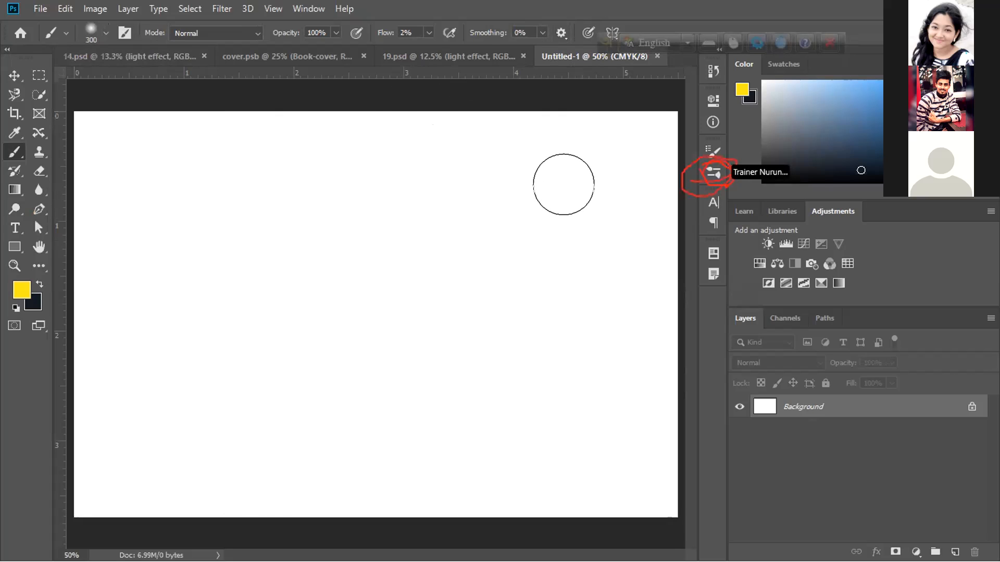
pyautogui.click(717, 173)
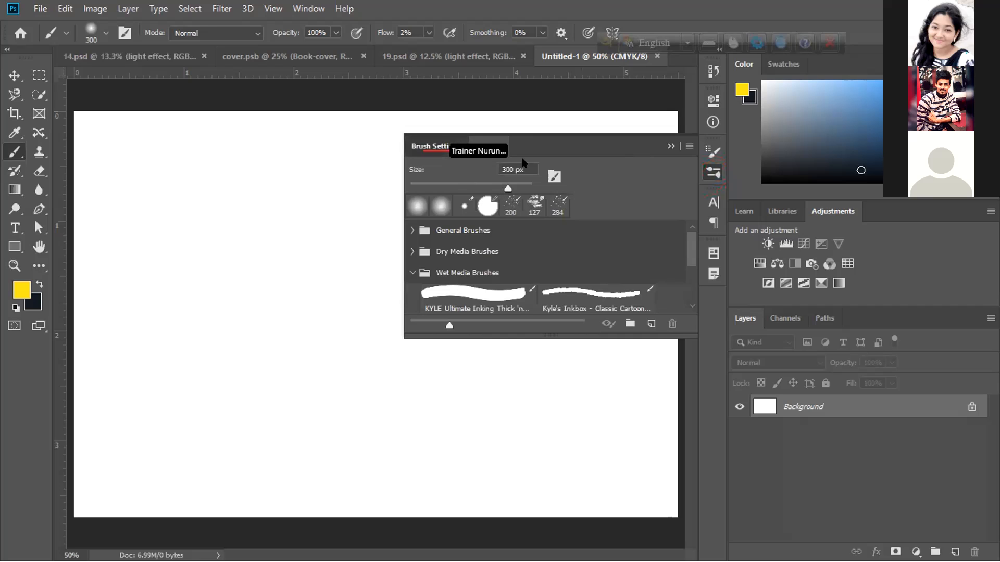
pyautogui.click(437, 149)
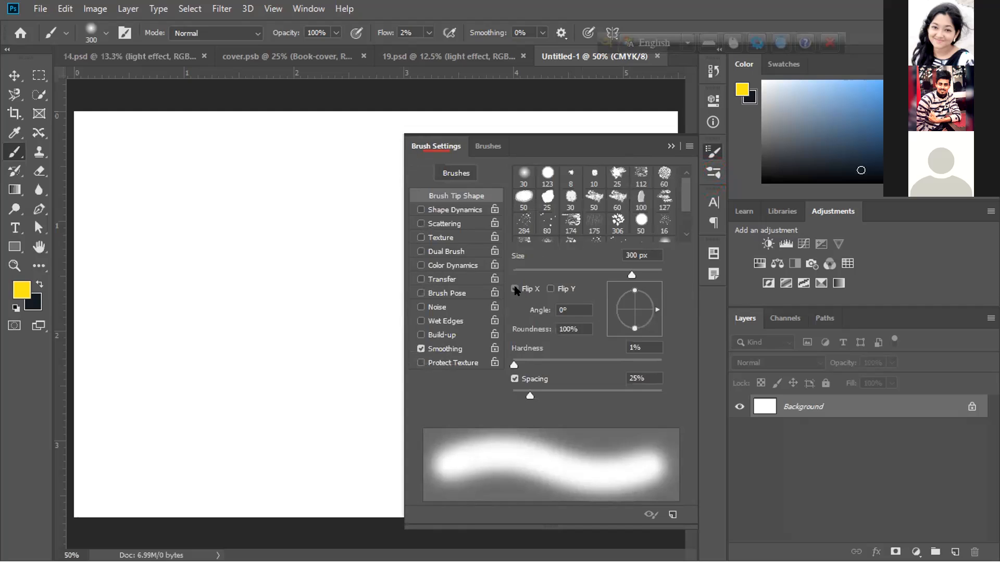
pyautogui.moveTo(512, 366)
pyautogui.mouseDown()
pyautogui.moveTo(635, 367)
pyautogui.moveTo(518, 367)
pyautogui.mouseUp()
# Try the Texture and Dual Brush options on the brush tip one at a time, turning each off again.
pyautogui.click(422, 238)
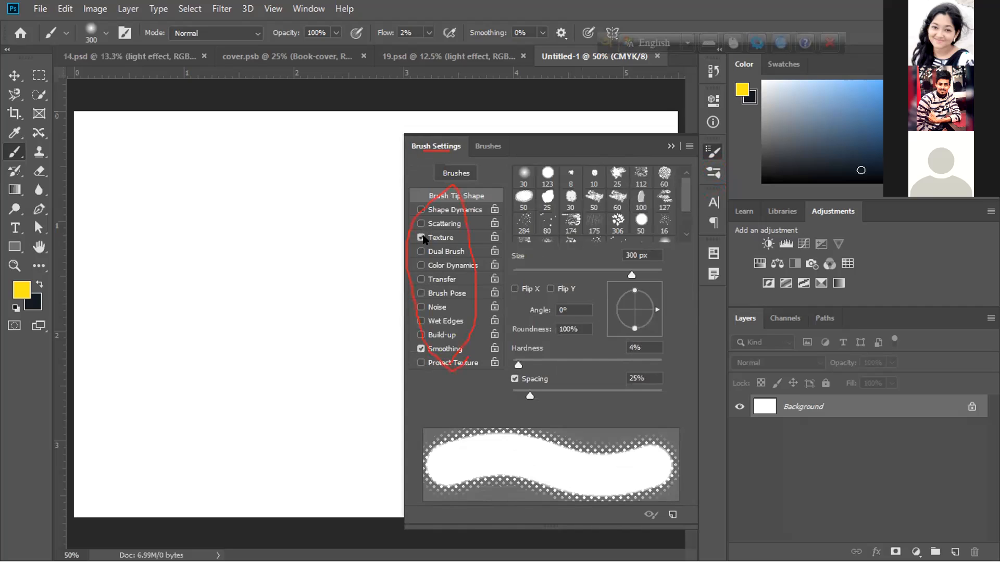
pyautogui.click(421, 238)
pyautogui.click(422, 251)
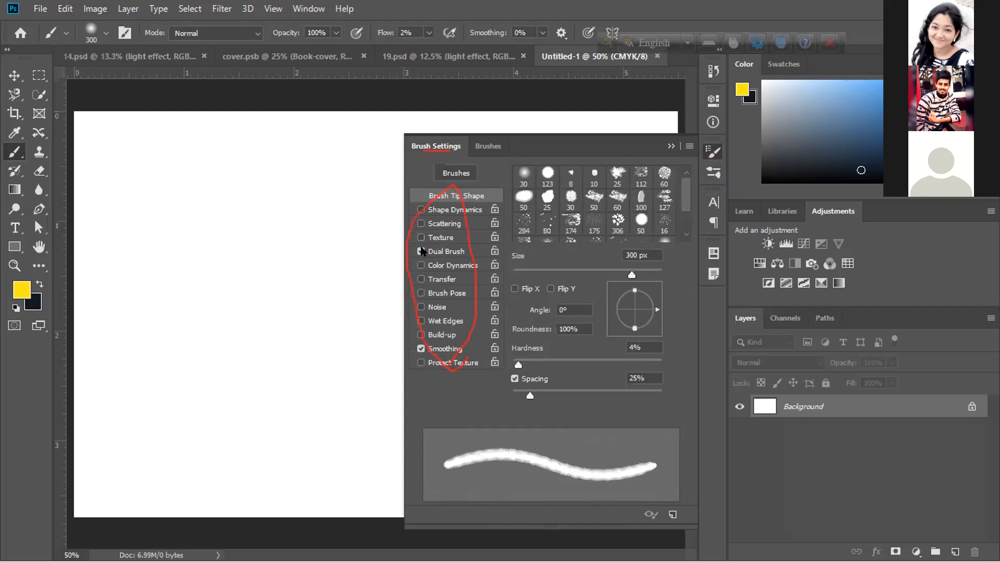
pyautogui.click(422, 251)
# Set the brush hardness to 55%, enable Texture and close the brush settings.
pyautogui.moveTo(519, 365); pyautogui.dragTo(596, 365)
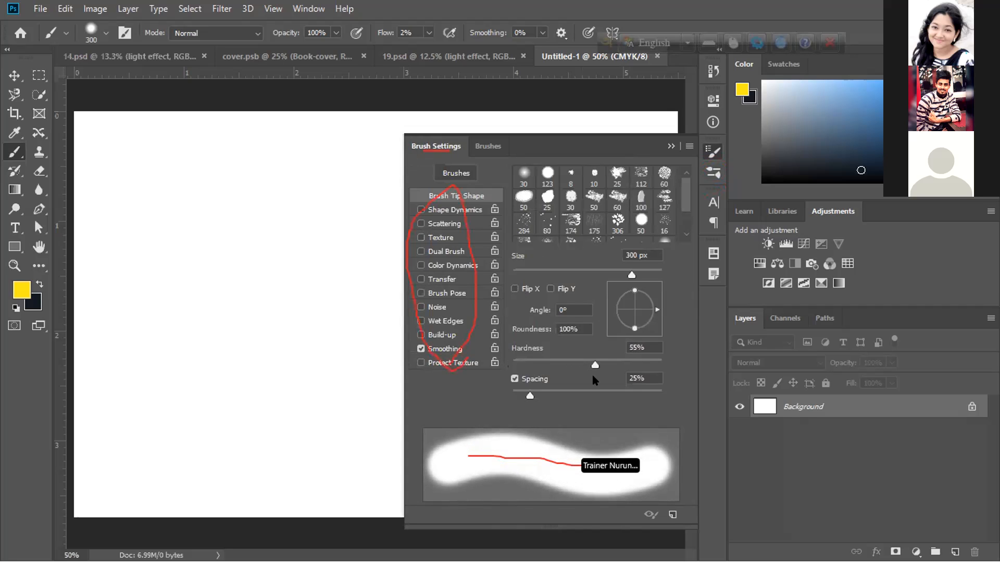
pyautogui.click(428, 239)
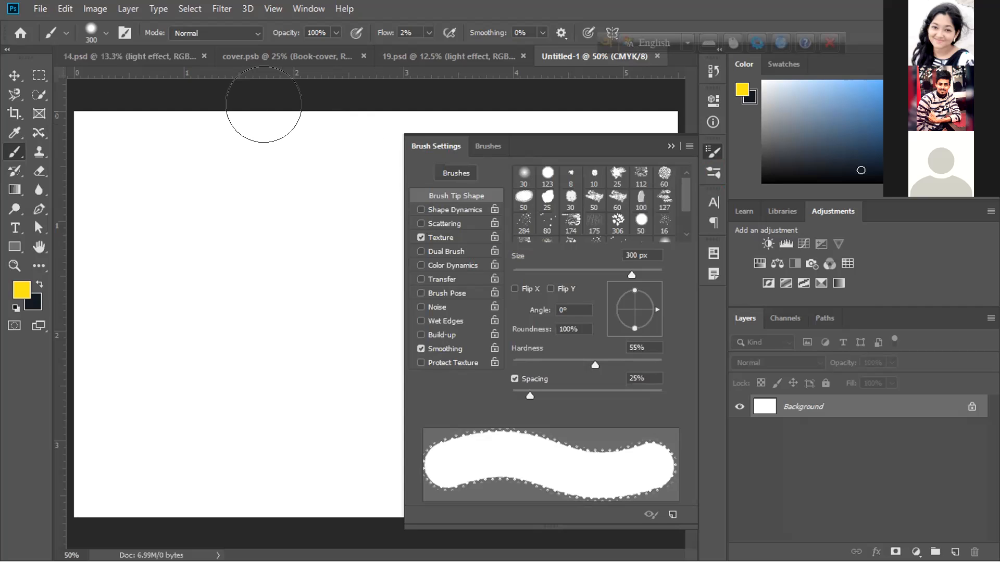
pyautogui.click(671, 146)
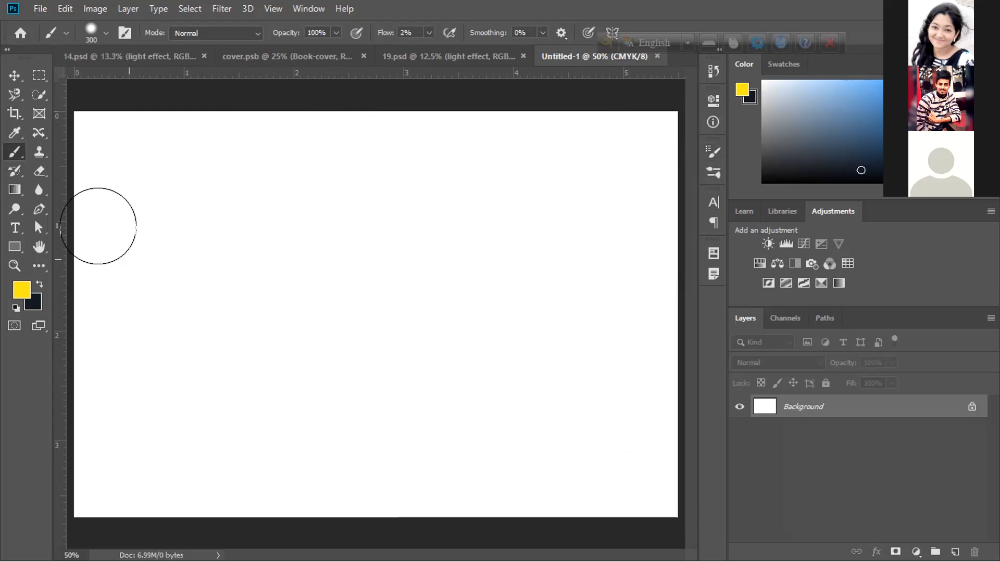
# Activate the Move tool, start placing an embedded file and go to the Images folder inside Adobe Photoshop 19.
pyautogui.click(14, 76)
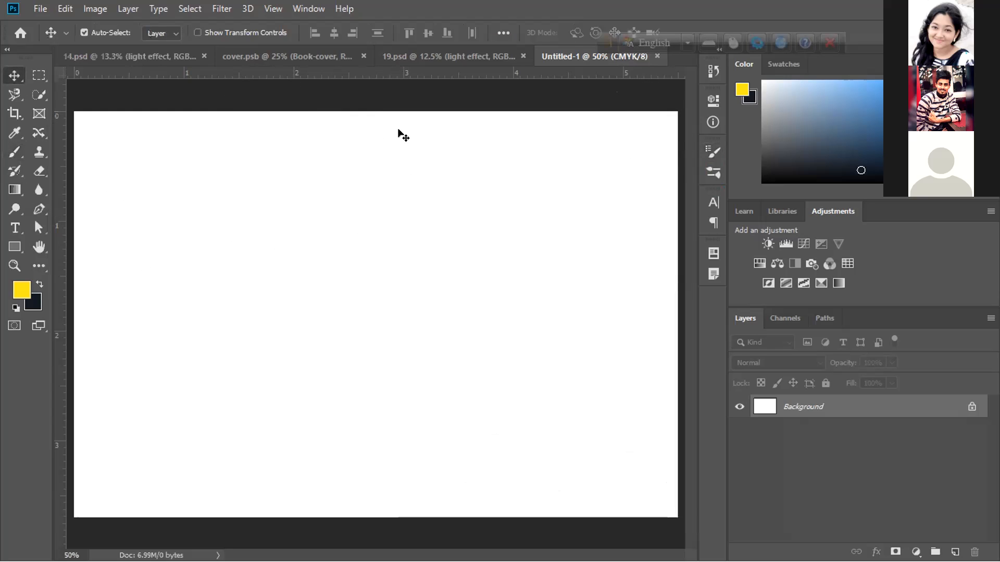
pyautogui.scroll(-1, 371, 296)
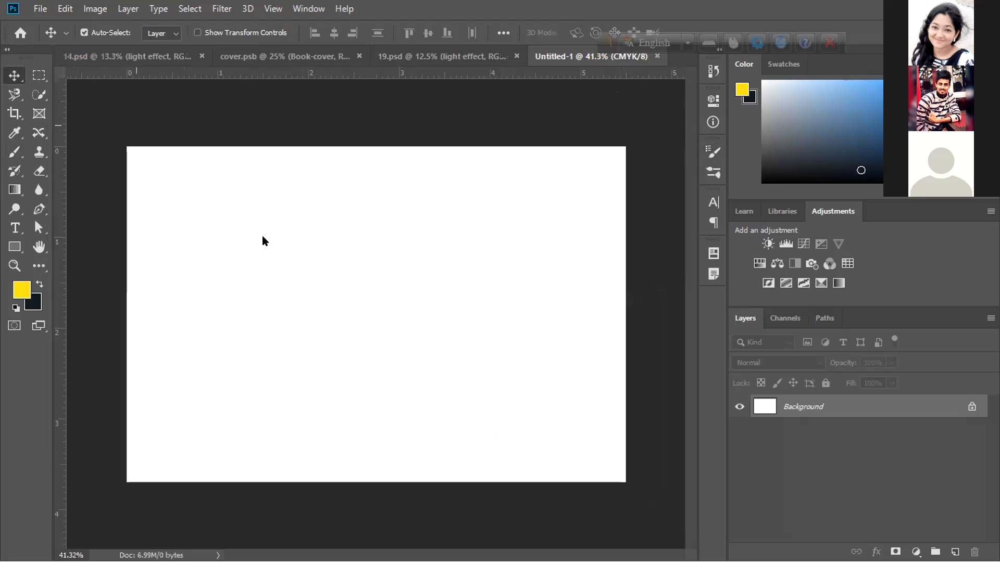
pyautogui.click(37, 10)
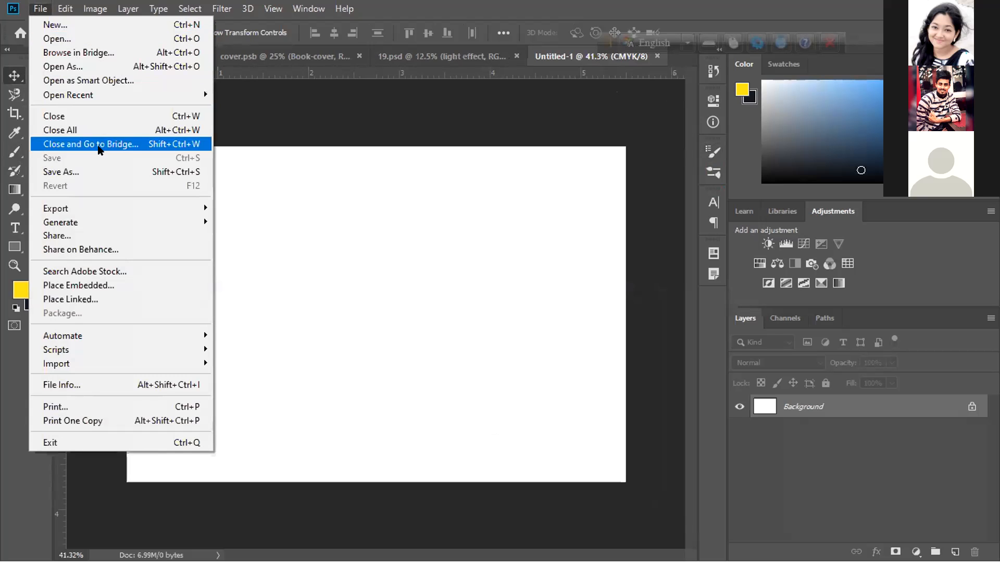
pyautogui.click(479, 279)
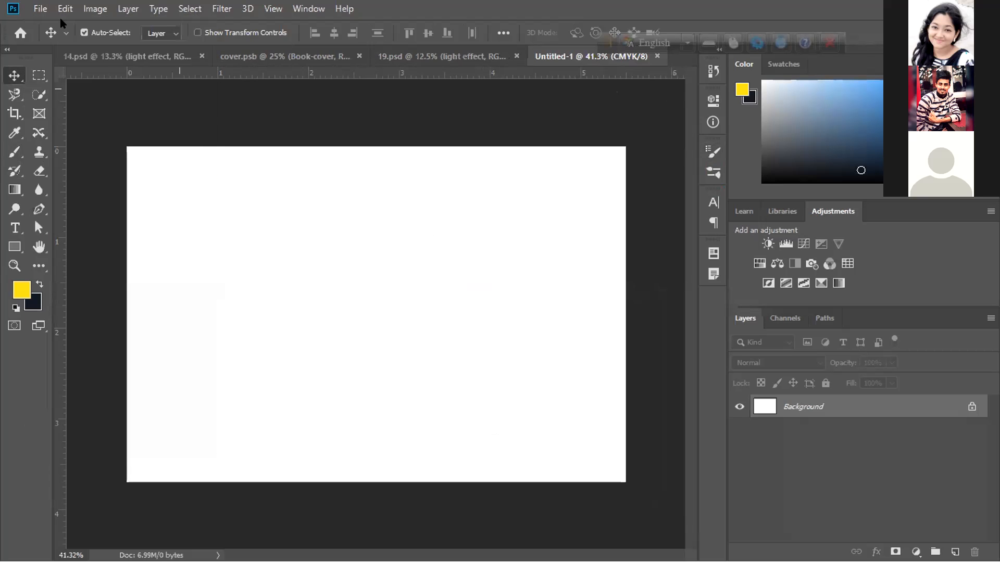
pyautogui.click(41, 9)
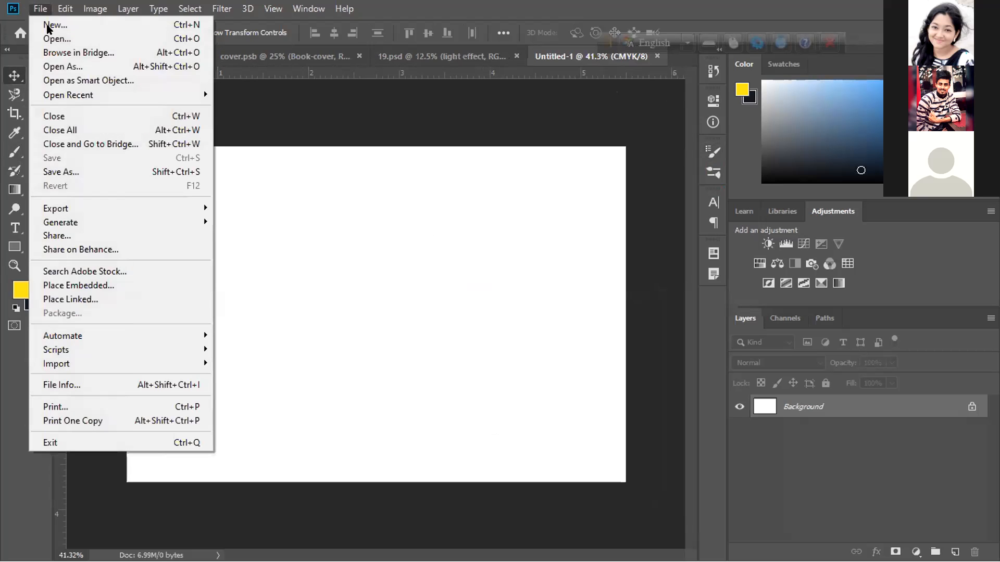
pyautogui.click(150, 285)
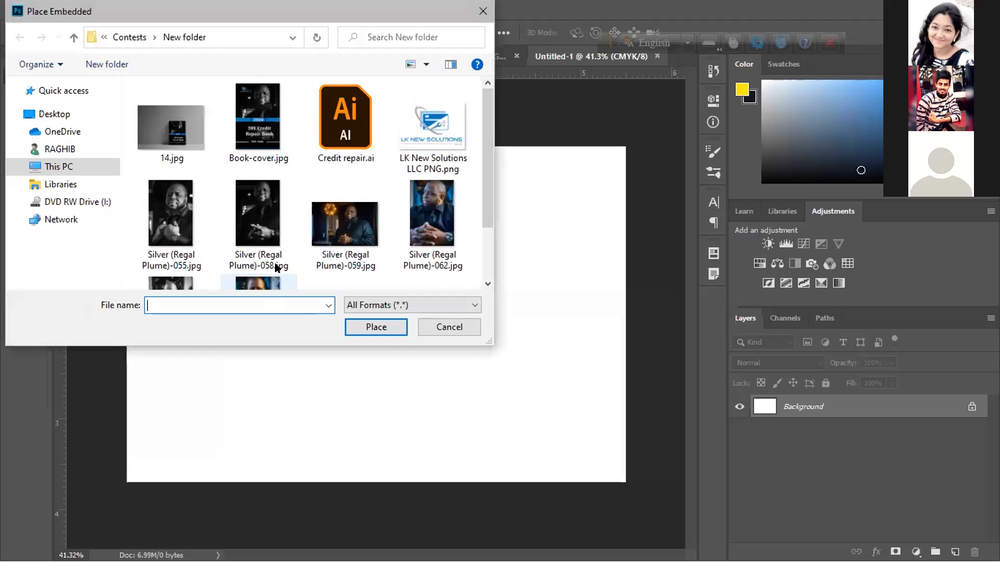
pyautogui.click(76, 35)
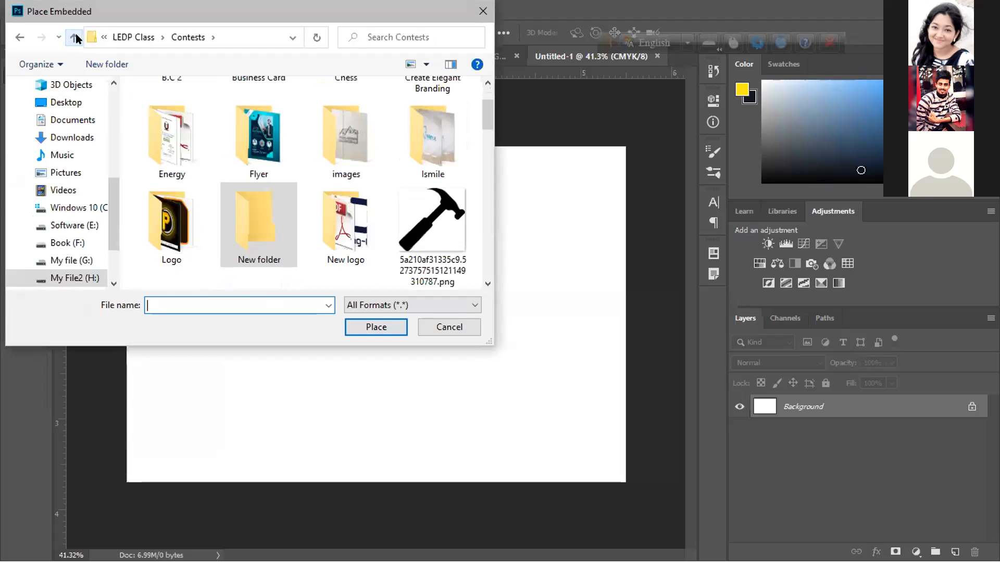
pyautogui.click(76, 36)
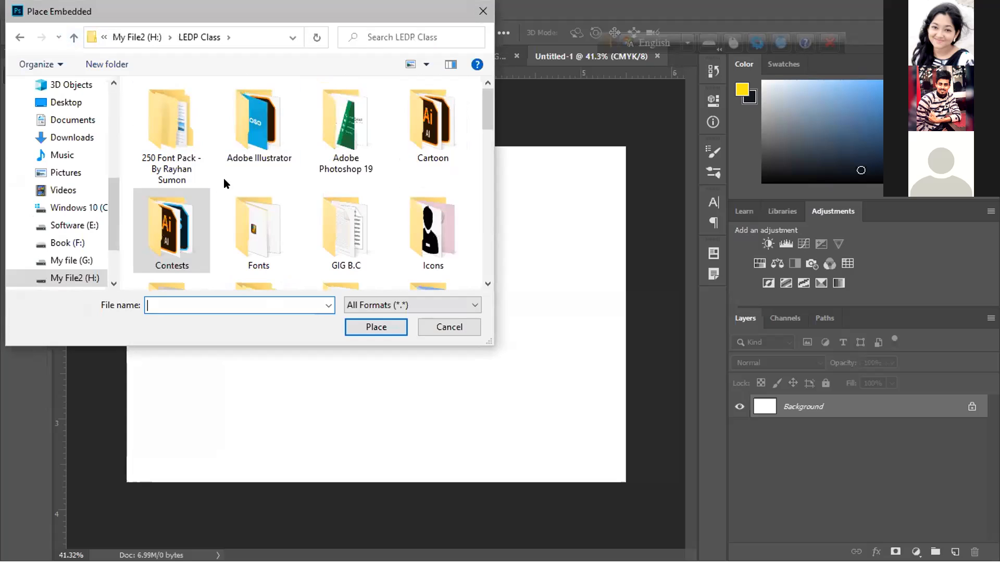
pyautogui.doubleClick(367, 147)
pyautogui.doubleClick(248, 200)
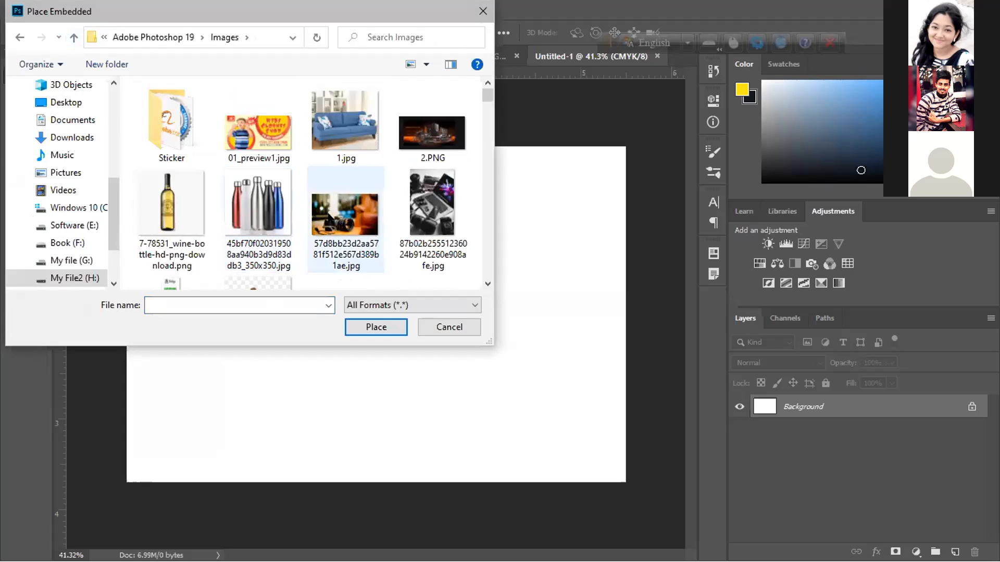
# Find Cup.jpg in the Images folder and place it as an embedded image in the blank document.
pyautogui.scroll(-3, 328, 214)
pyautogui.scroll(1, 345, 222)
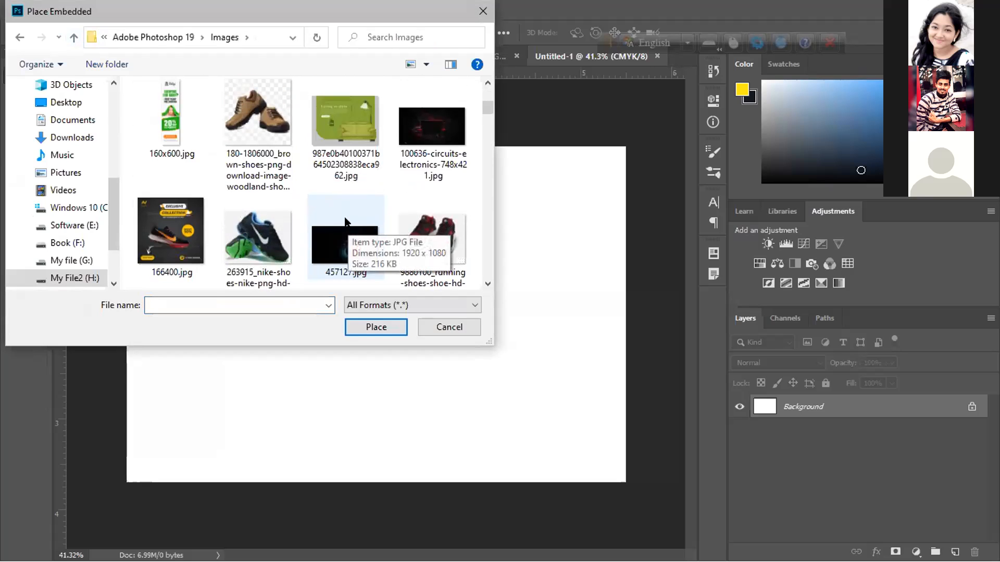
pyautogui.scroll(-2, 345, 222)
pyautogui.scroll(-3, 345, 223)
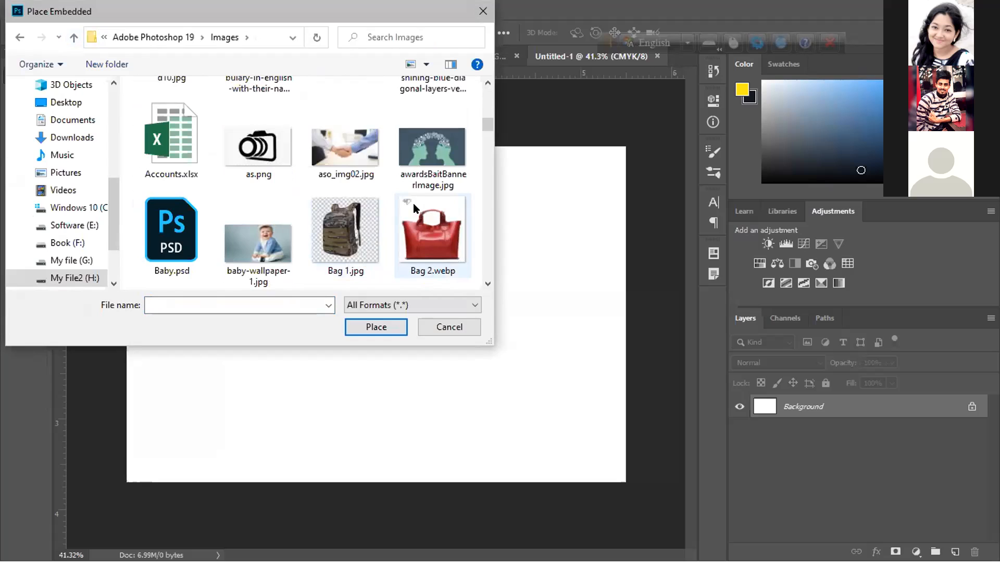
pyautogui.scroll(-1, 414, 203)
pyautogui.click(413, 171)
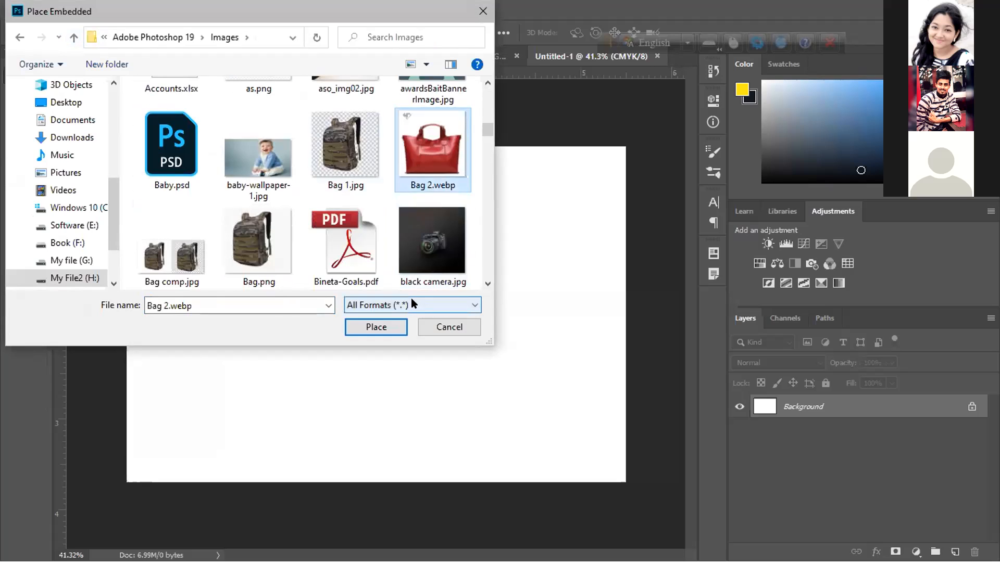
pyautogui.scroll(-2, 321, 244)
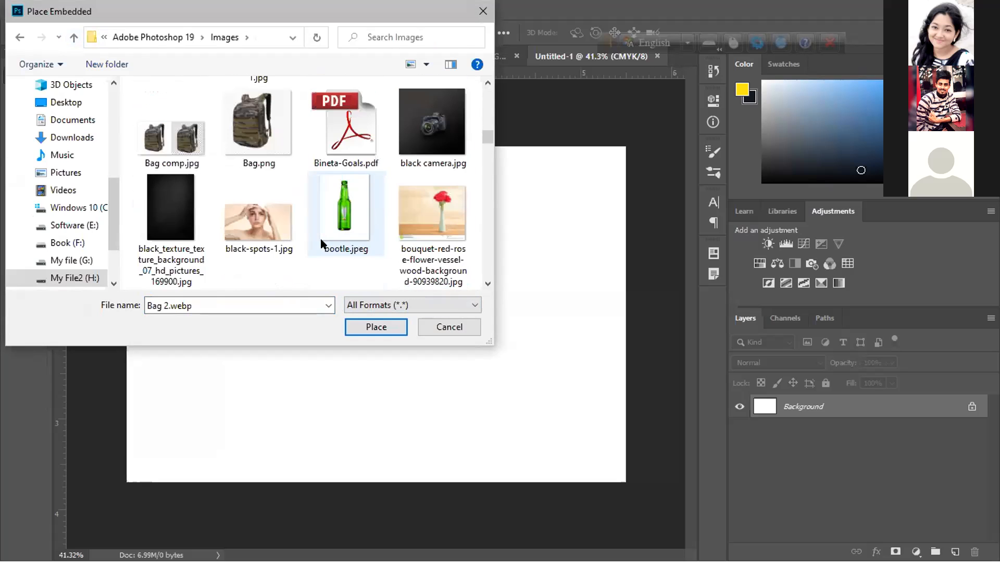
pyautogui.scroll(1, 322, 244)
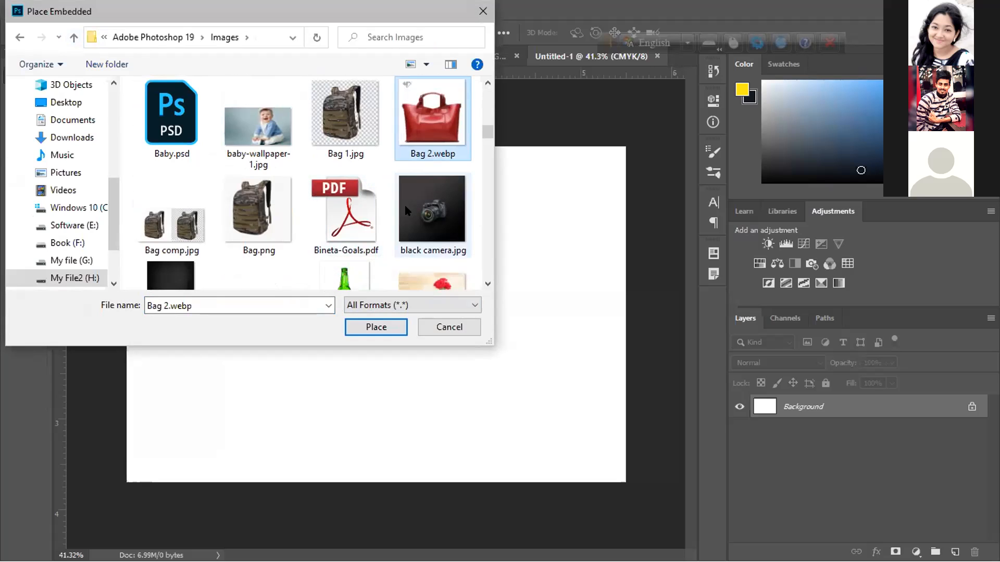
pyautogui.scroll(-2, 344, 244)
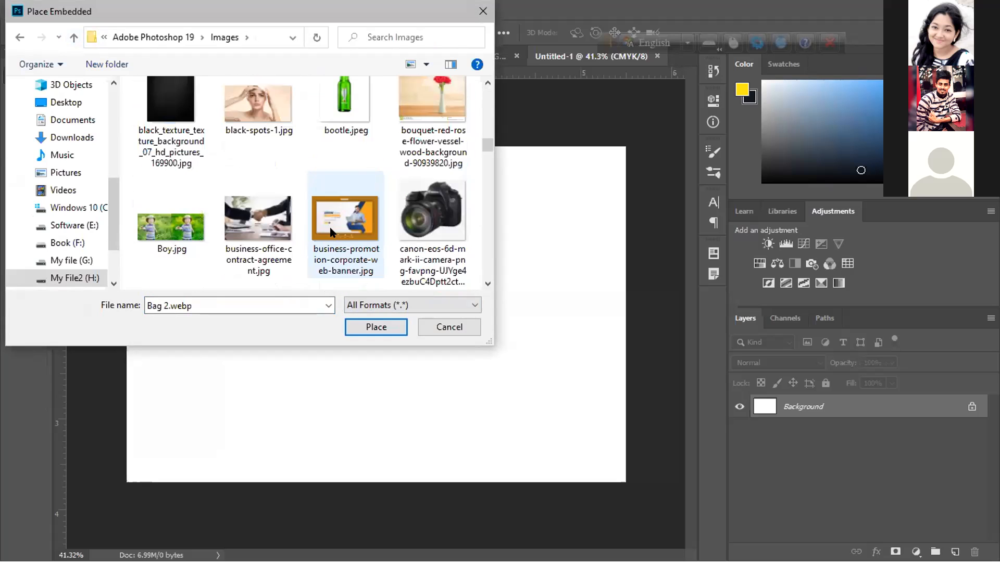
pyautogui.scroll(-3, 330, 229)
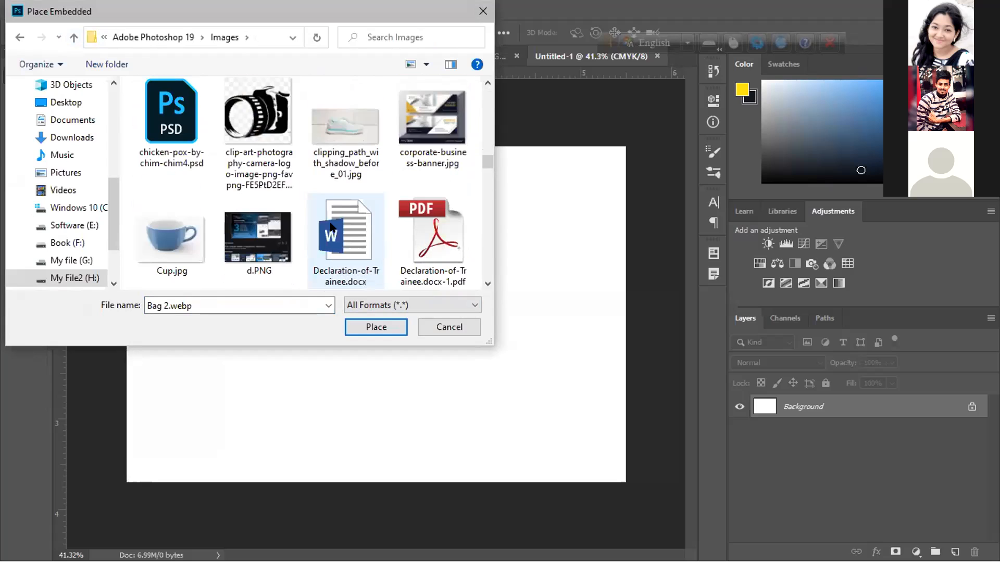
pyautogui.click(188, 238)
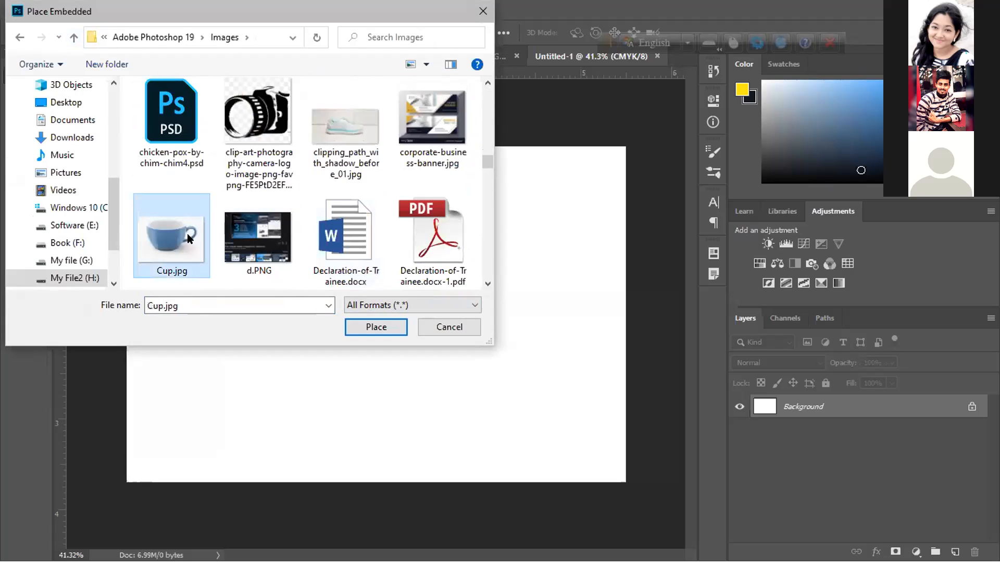
pyautogui.click(376, 327)
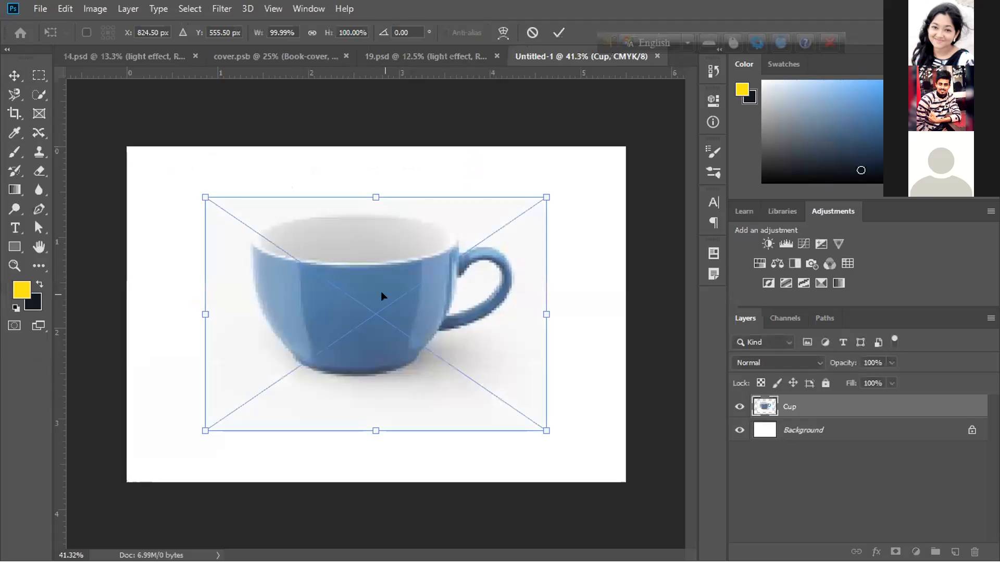
# Move the placed cup image, enlarge it to about 115.6% toward the canvas's upper-left corner and commit the transformation.
pyautogui.moveTo(391, 311); pyautogui.dragTo(379, 319)
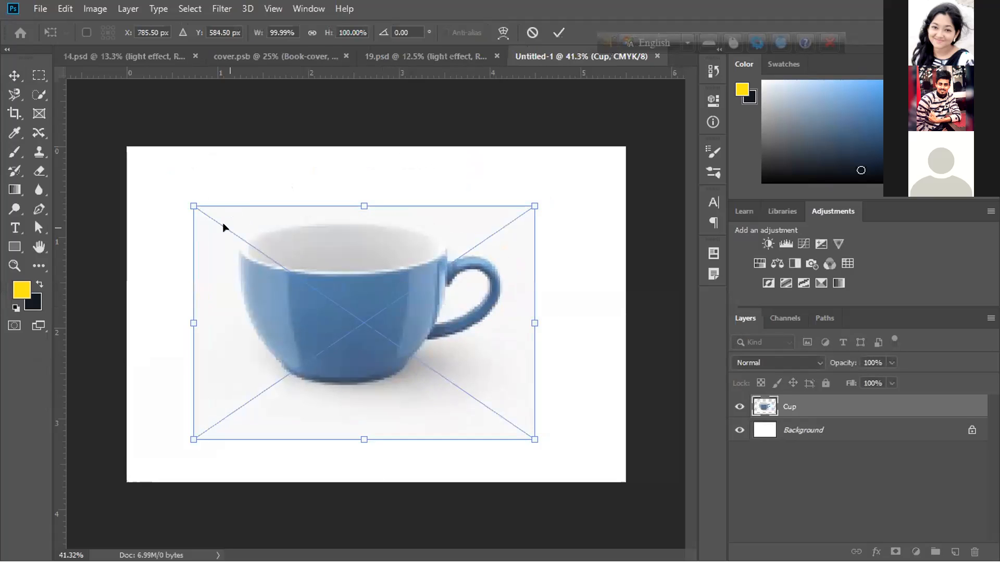
pyautogui.moveTo(191, 203); pyautogui.dragTo(145, 146)
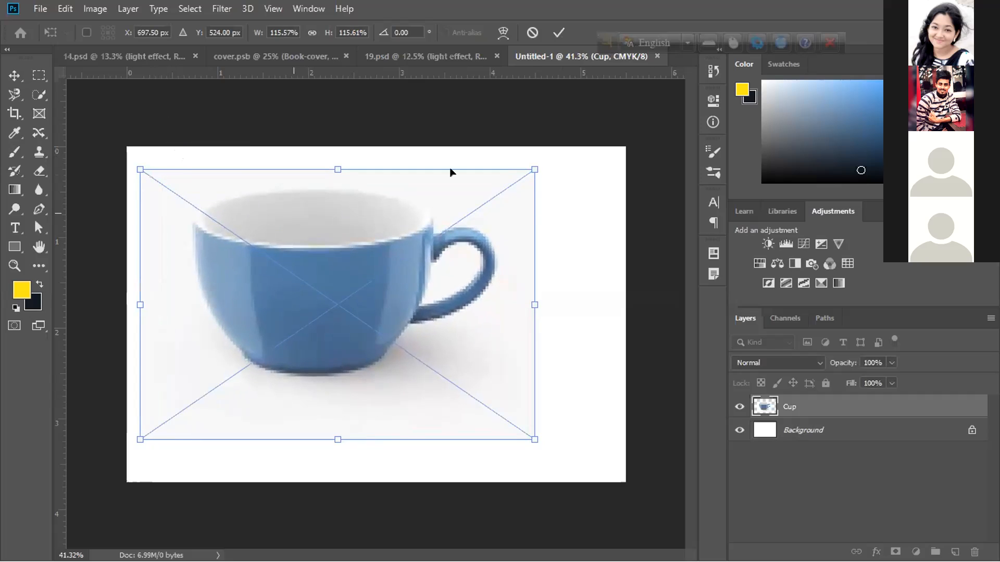
pyautogui.click(556, 31)
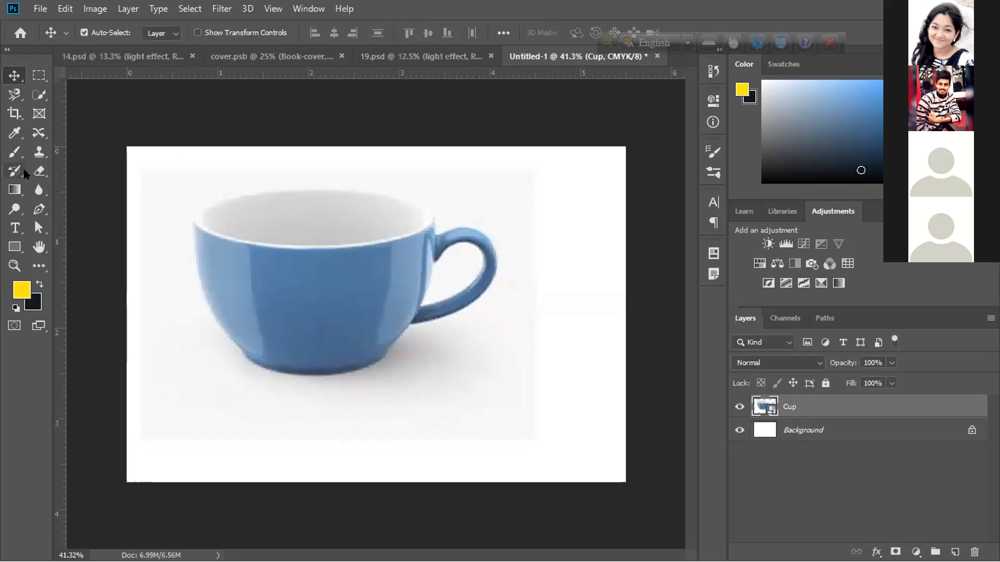
# Rasterize the placed Cup layer and reactivate the Move tool.
pyautogui.click(39, 209)
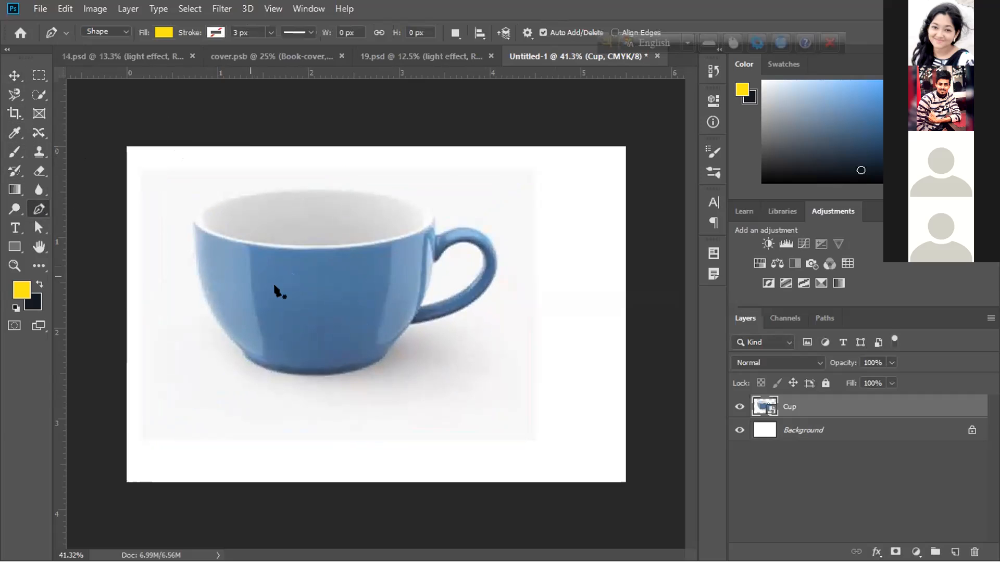
pyautogui.scroll(3, 428, 280)
pyautogui.scroll(2, 429, 280)
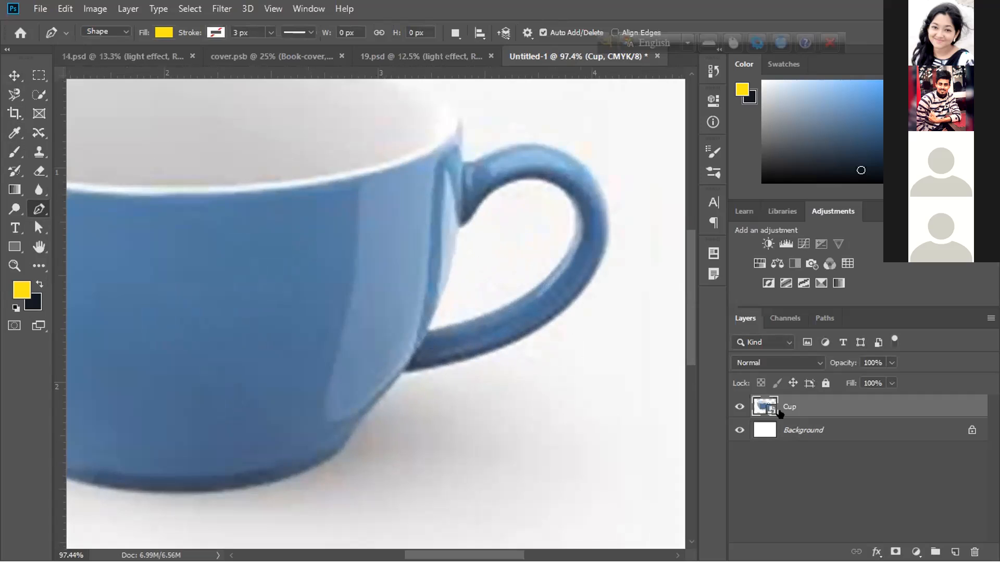
pyautogui.rightClick(780, 414)
pyautogui.press('Escape')
pyautogui.press('v')
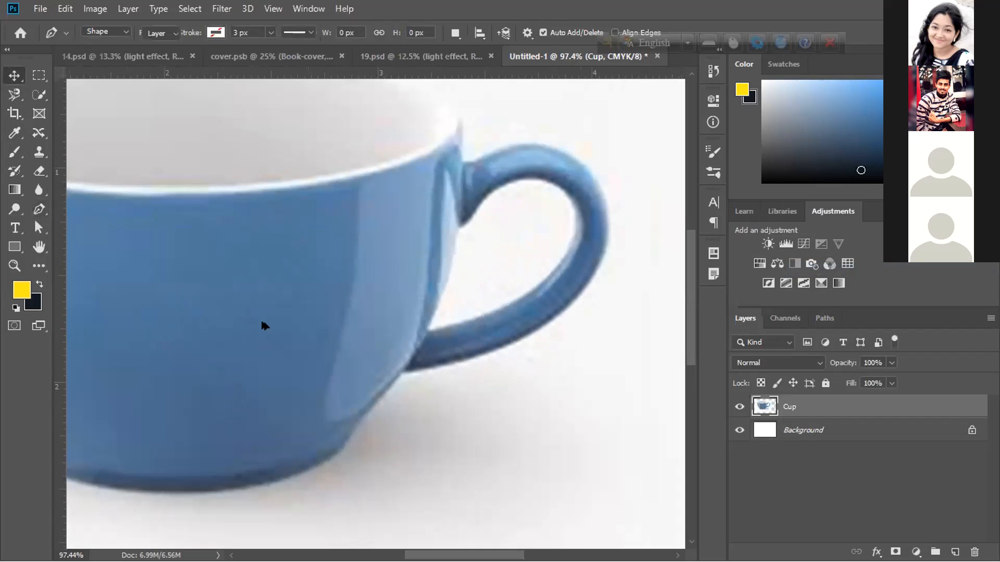
pyautogui.scroll(-2, 268, 331)
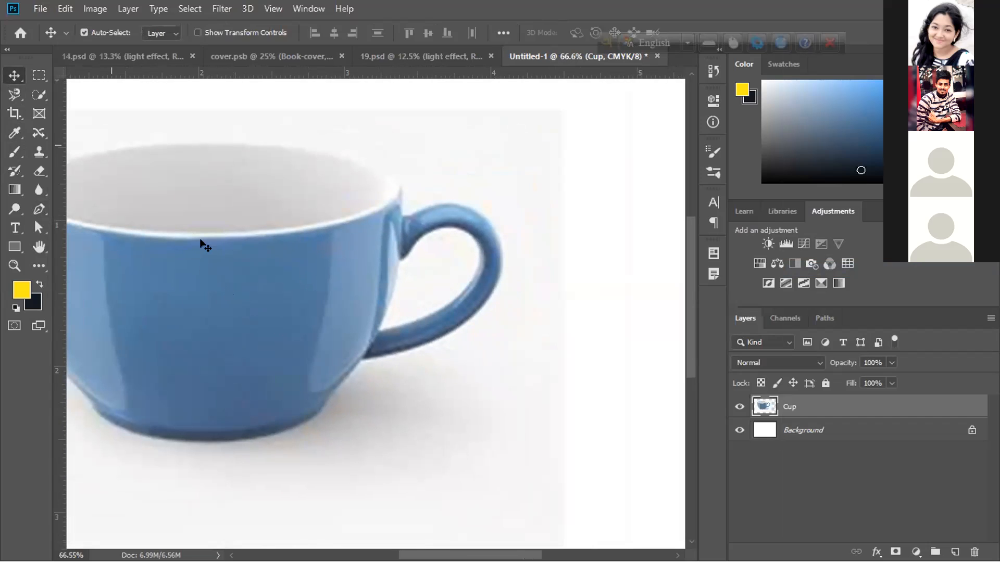
# Open bootle.jpeg from the Images folder as a separate document.
pyautogui.click(38, 7)
pyautogui.click(272, 141)
pyautogui.scroll(-1, 291, 308)
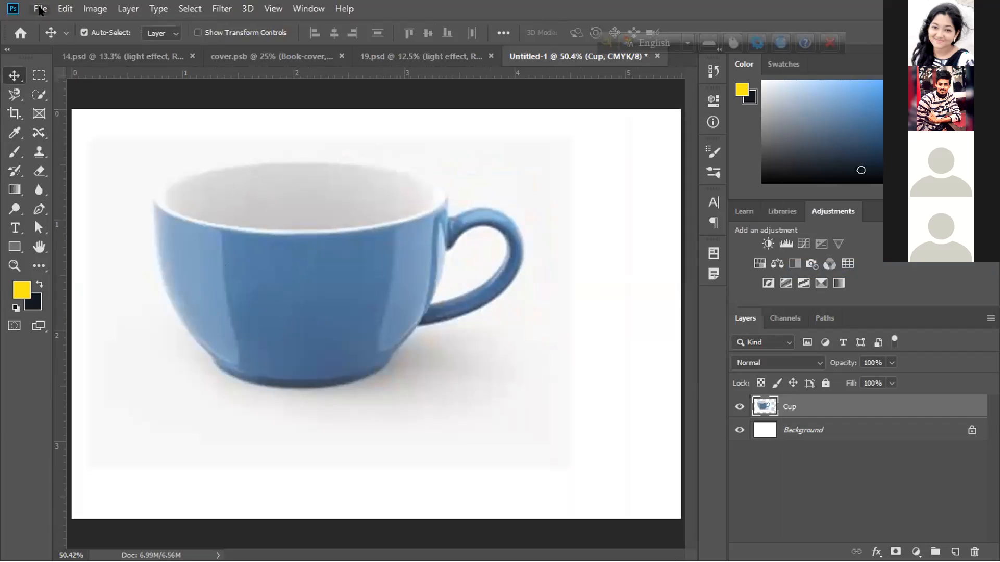
pyautogui.click(40, 10)
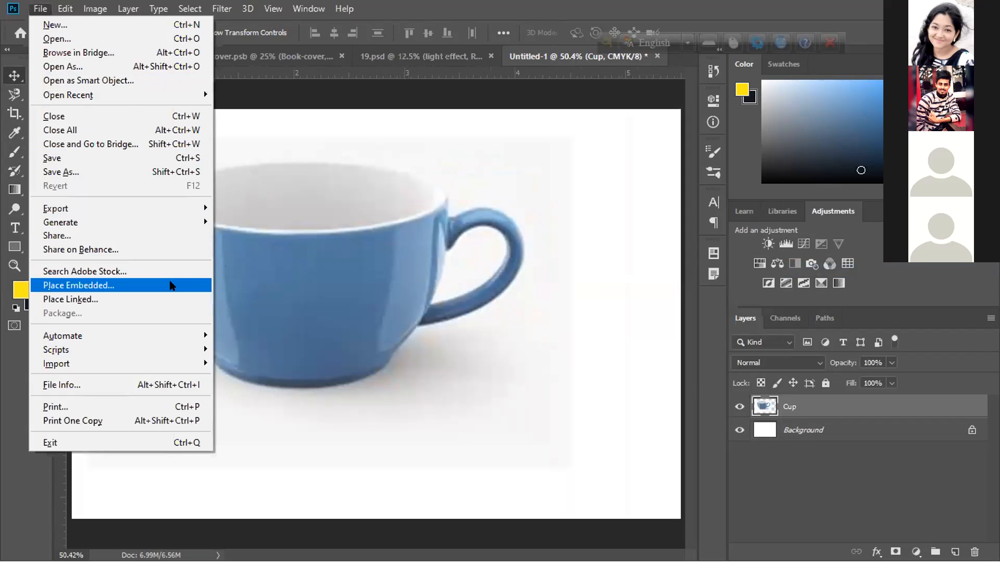
pyautogui.click(128, 39)
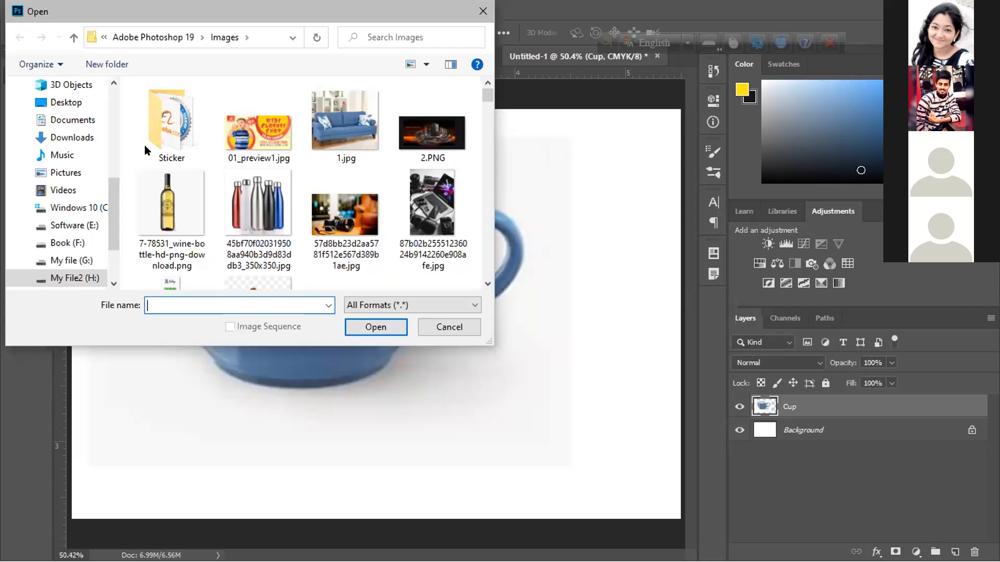
pyautogui.click(170, 206)
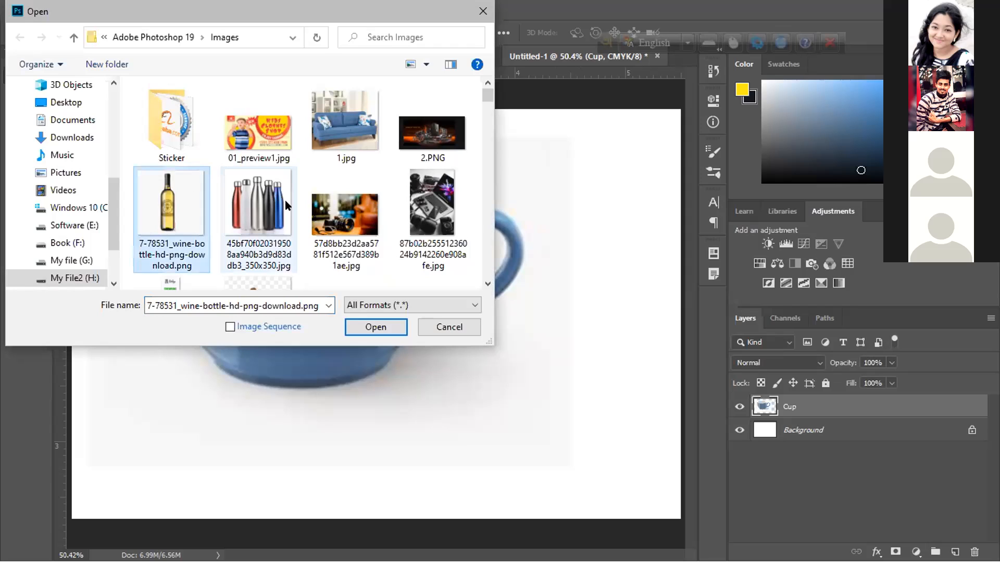
pyautogui.scroll(-3, 305, 235)
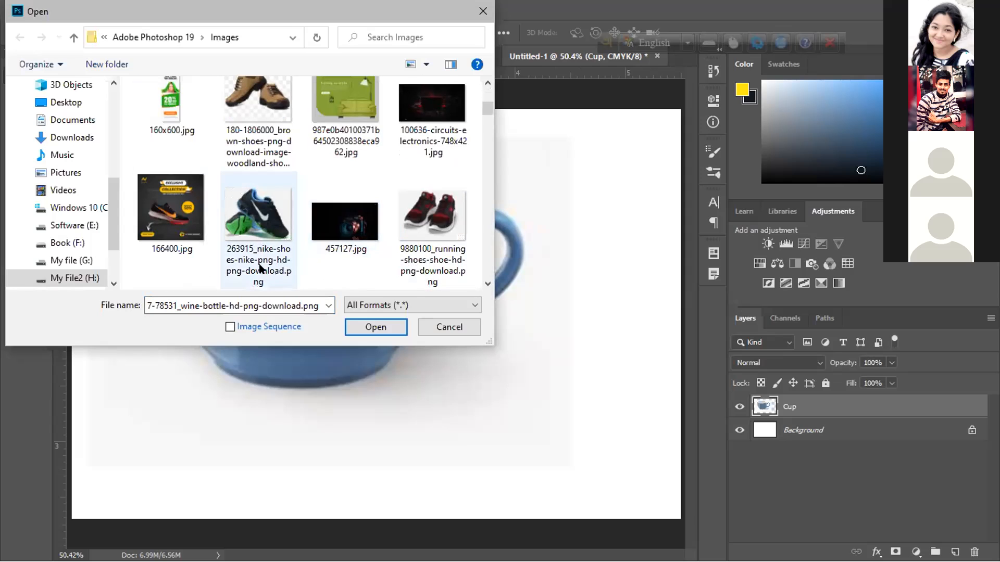
pyautogui.scroll(-5, 260, 268)
pyautogui.scroll(-2, 297, 252)
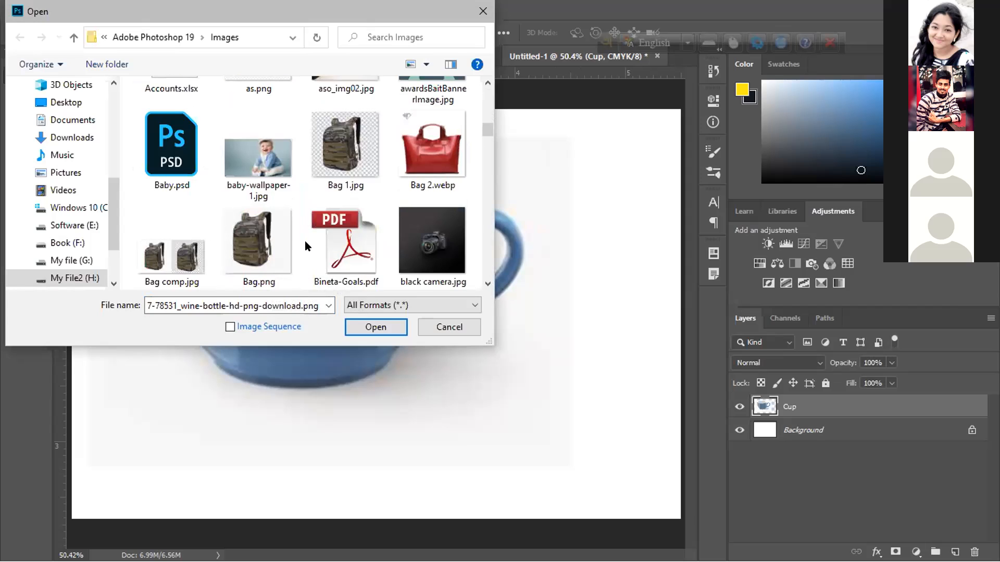
pyautogui.click(279, 241)
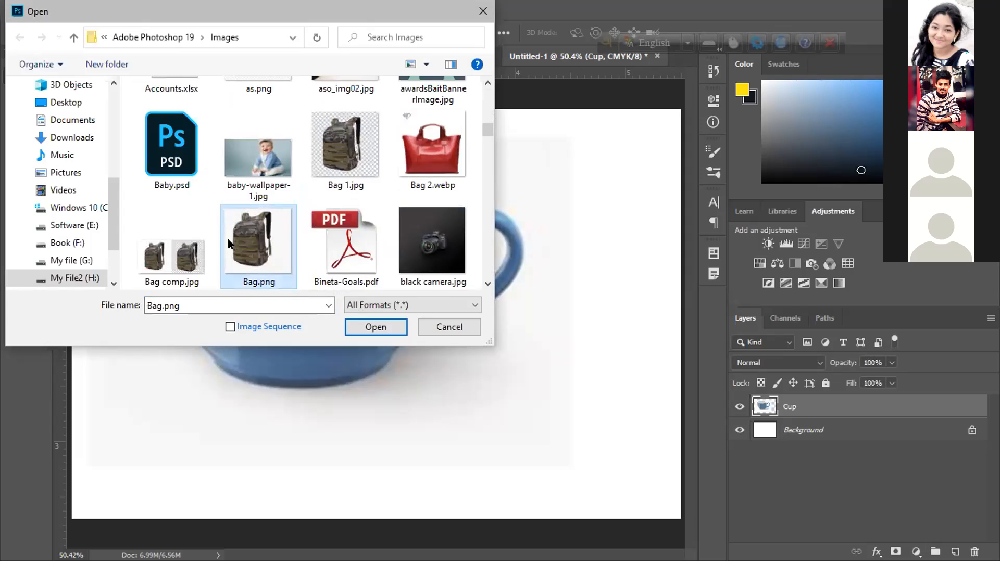
pyautogui.click(364, 158)
pyautogui.scroll(-1, 374, 262)
pyautogui.scroll(1, 373, 262)
pyautogui.scroll(-1, 373, 262)
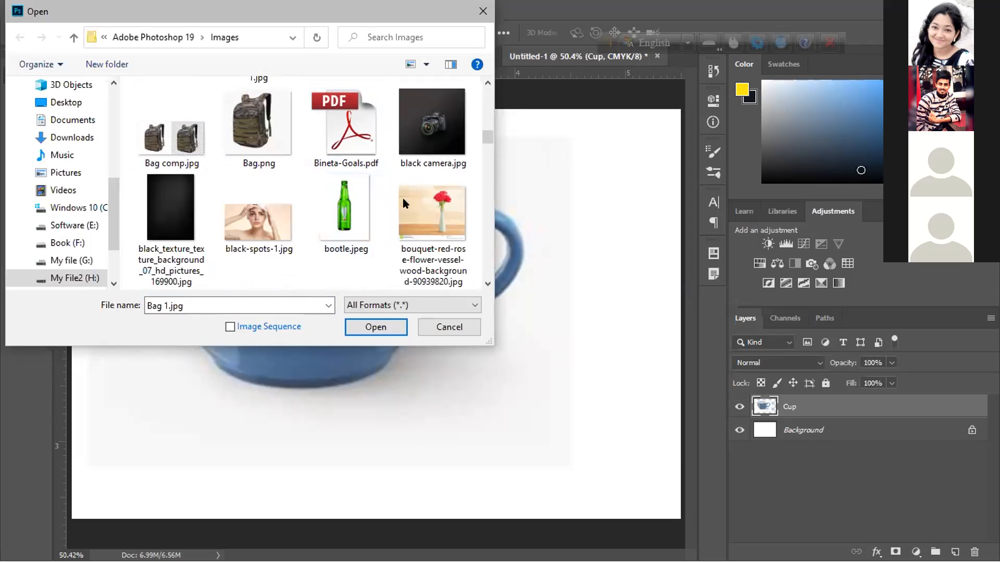
pyautogui.click(430, 141)
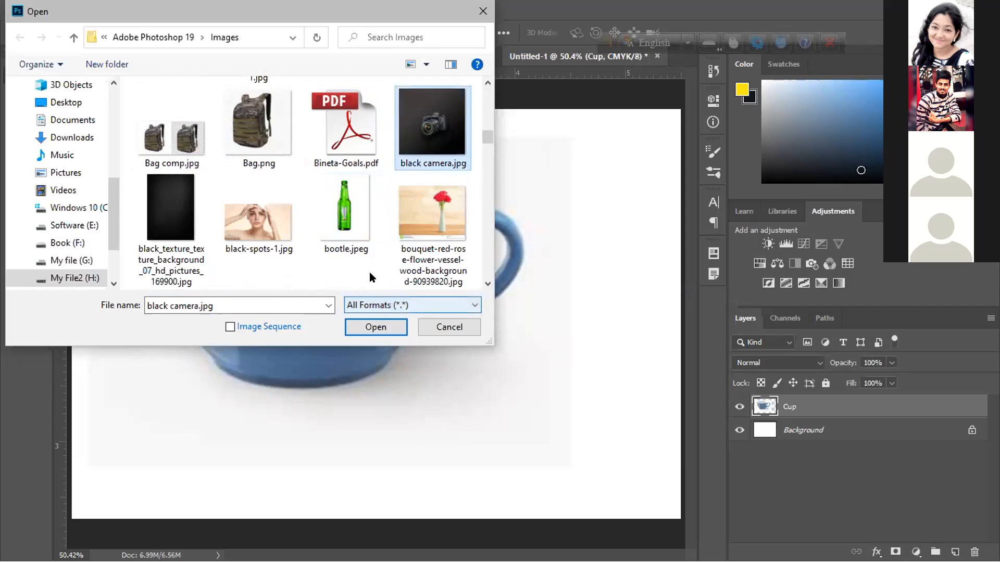
pyautogui.click(365, 245)
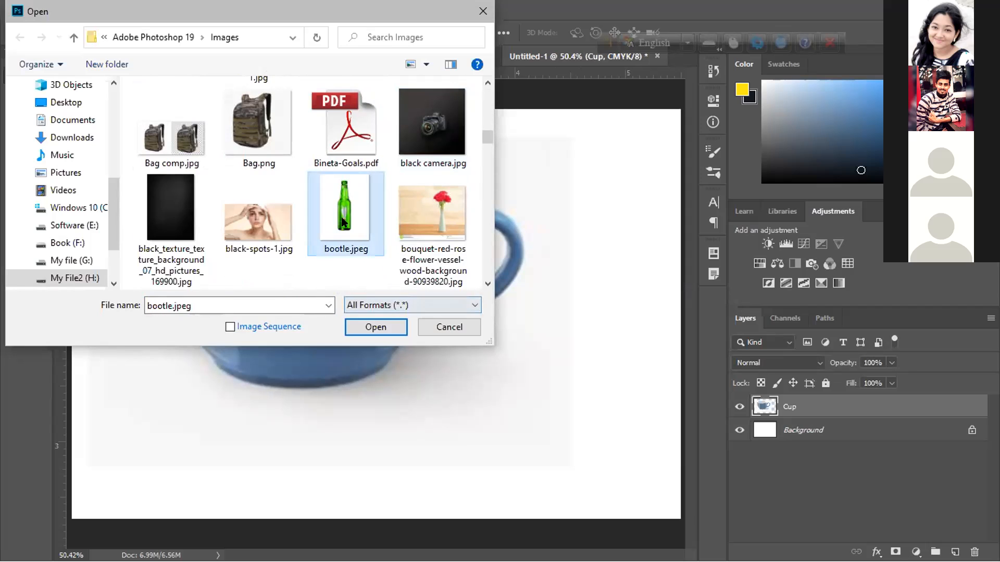
pyautogui.click(375, 324)
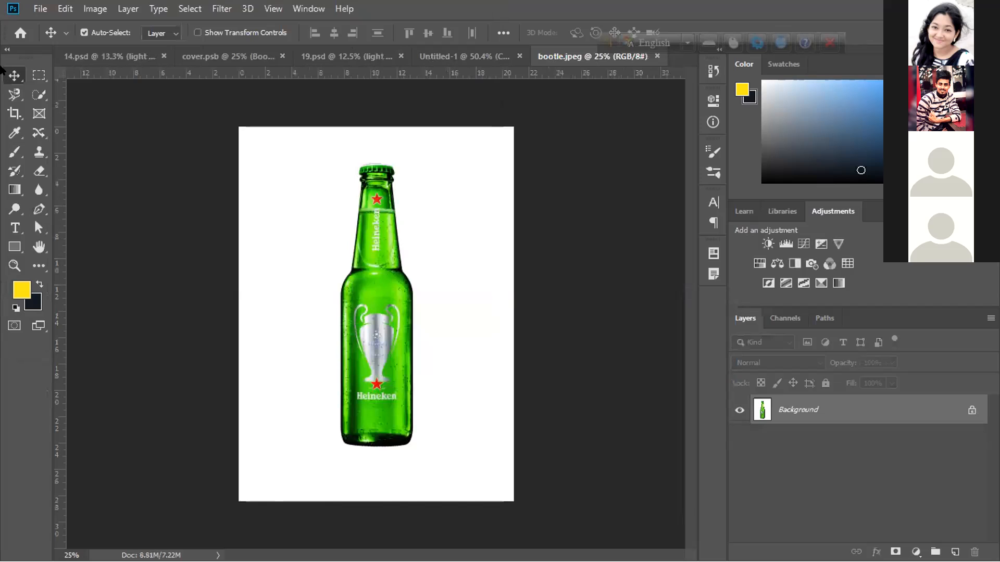
# Trace the bottle's left edge with the Pen tool in Shape mode, from near the base to the curved shoulder, about 62 by 844 px.
pyautogui.click(37, 211)
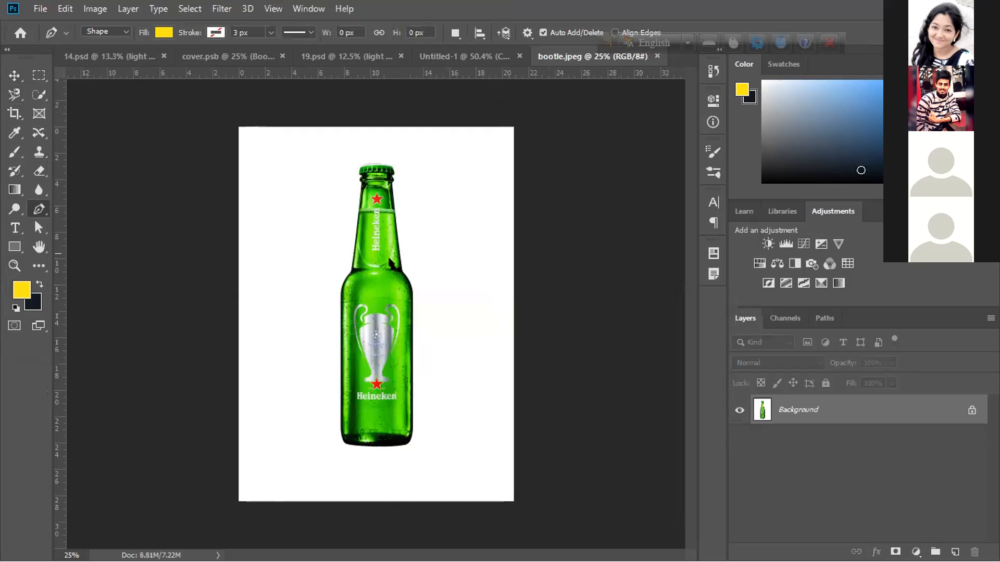
pyautogui.scroll(3, 391, 263)
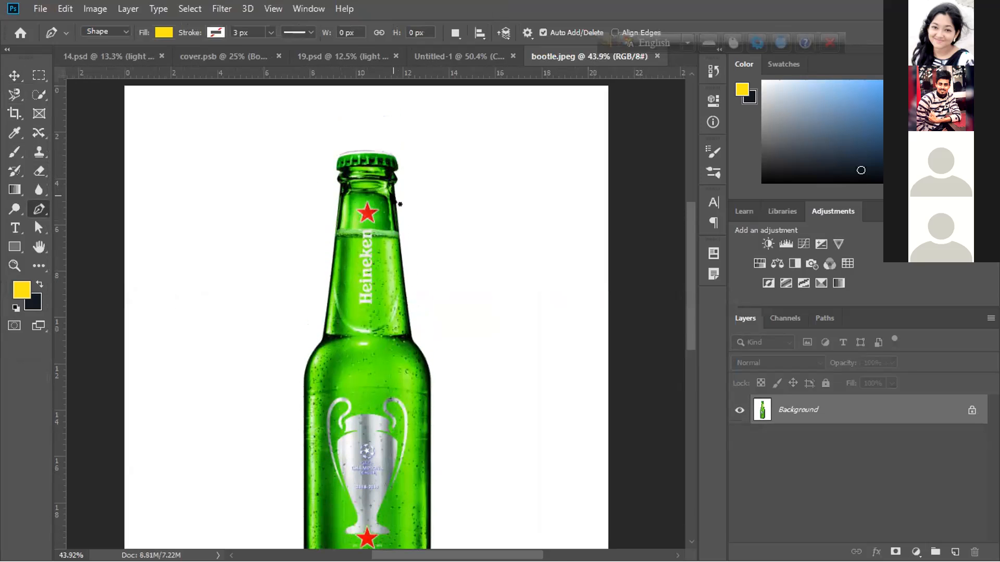
pyautogui.scroll(-5, 386, 248)
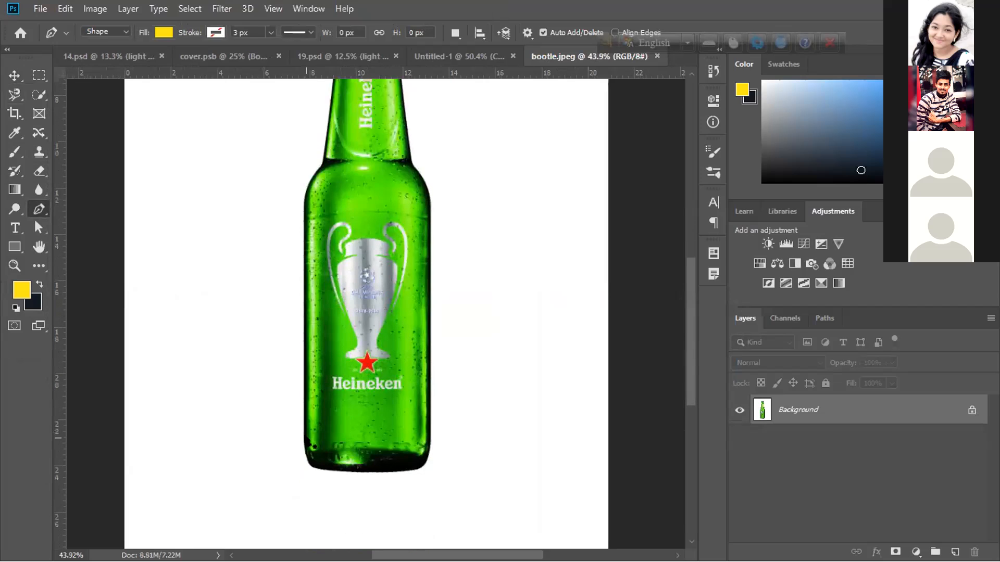
pyautogui.click(305, 439)
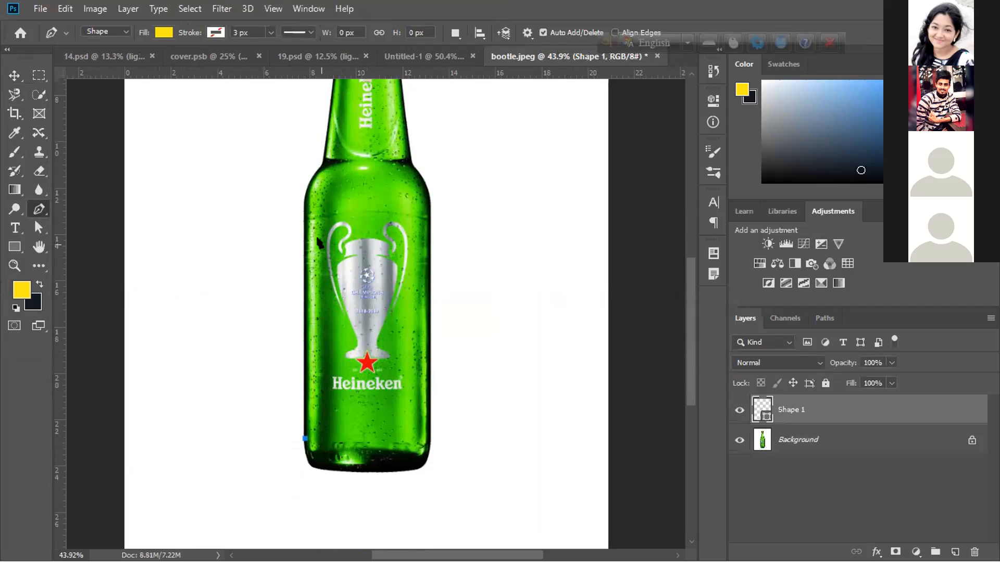
pyautogui.click(304, 220)
pyautogui.scroll(1, 301, 217)
pyautogui.moveTo(324, 201); pyautogui.dragTo(348, 190)
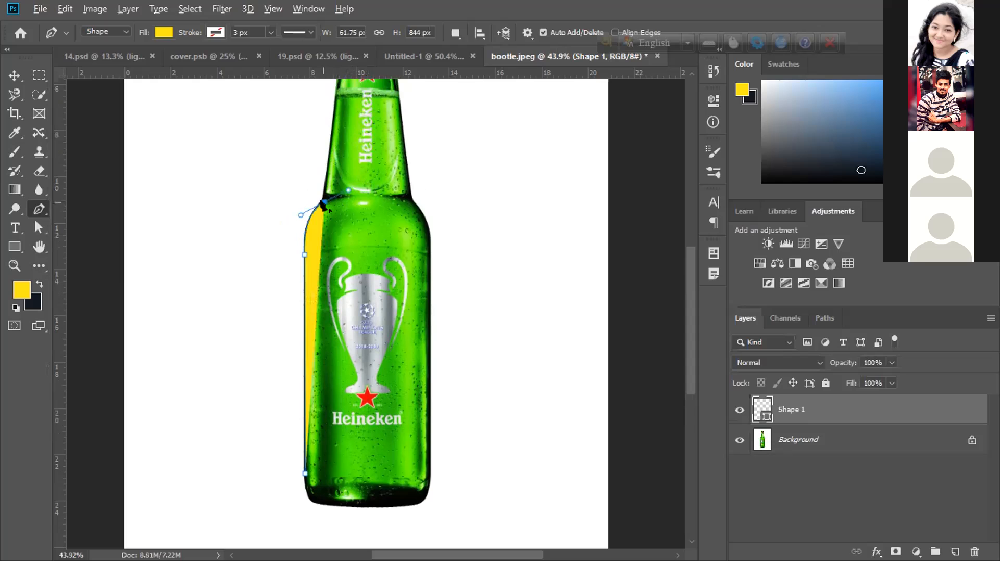
# Set the Pen tool's drawing mode to Path.
pyautogui.scroll(1, 324, 185)
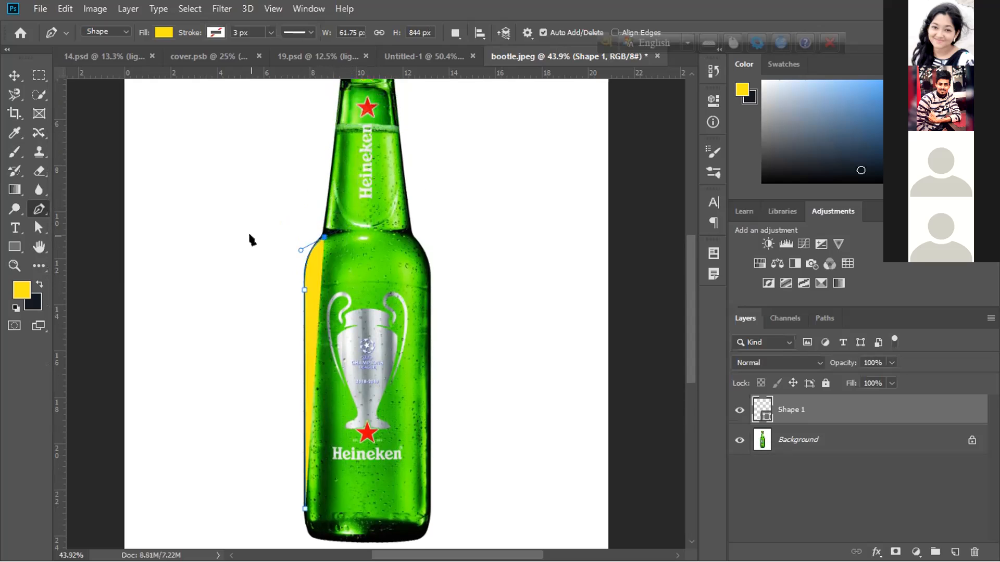
pyautogui.click(124, 31)
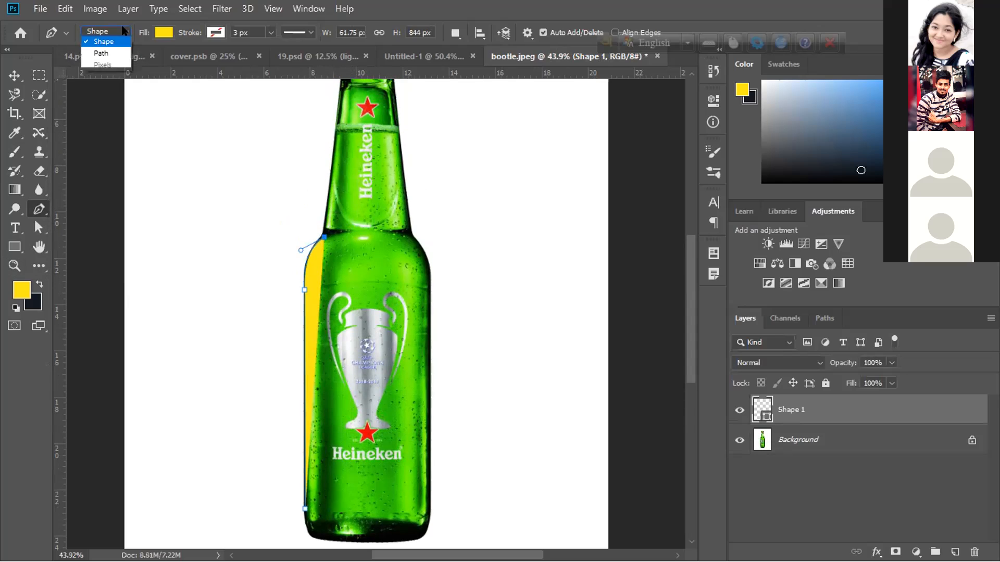
pyautogui.click(121, 50)
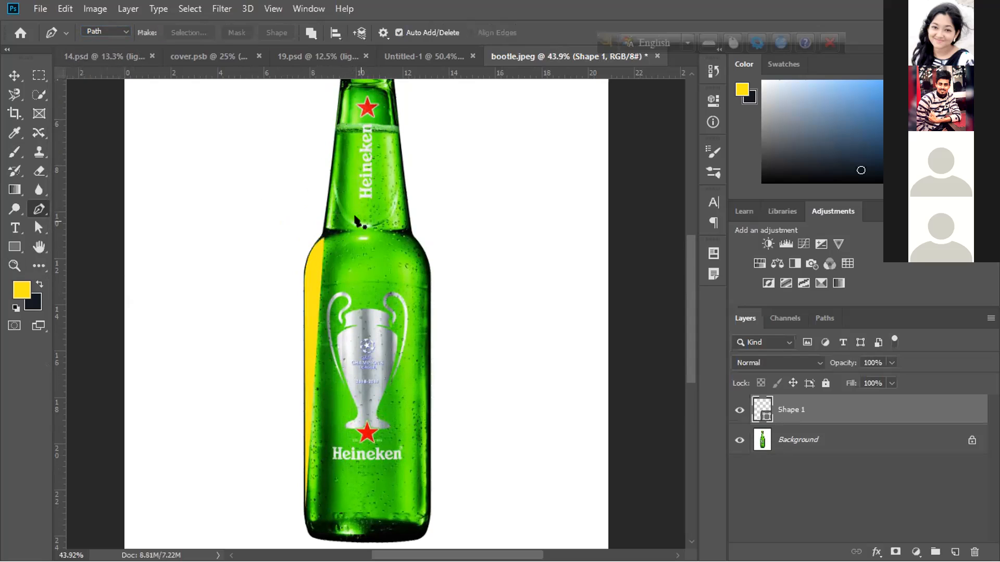
# Undo the shoulder trace and try retracing the bottle's left edge up to the curved shoulder on the Shape 1 layer.
pyautogui.scroll(1, 125, 264)
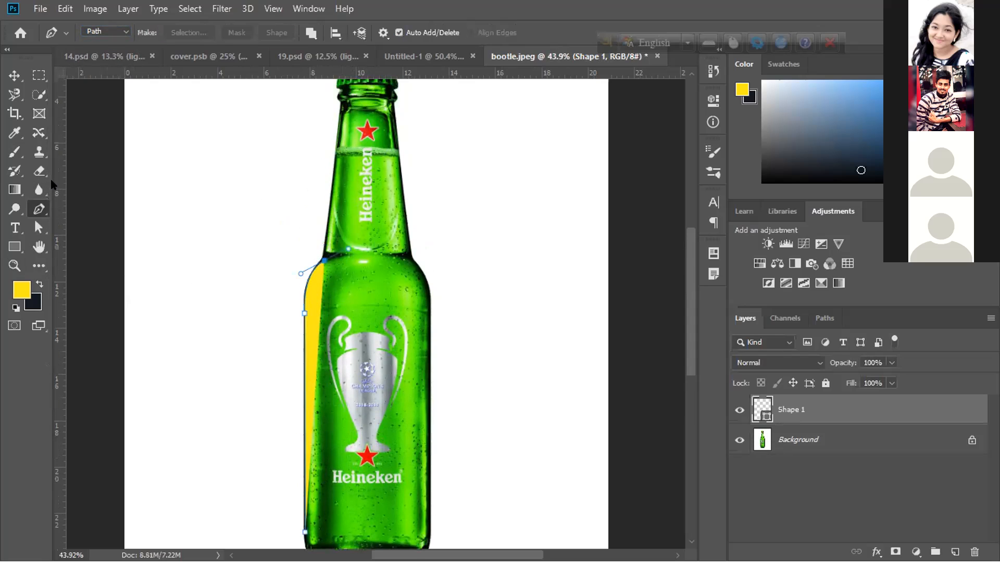
pyautogui.hotkey('ctrl', 'z')
pyautogui.hotkey('ctrl', 'z')
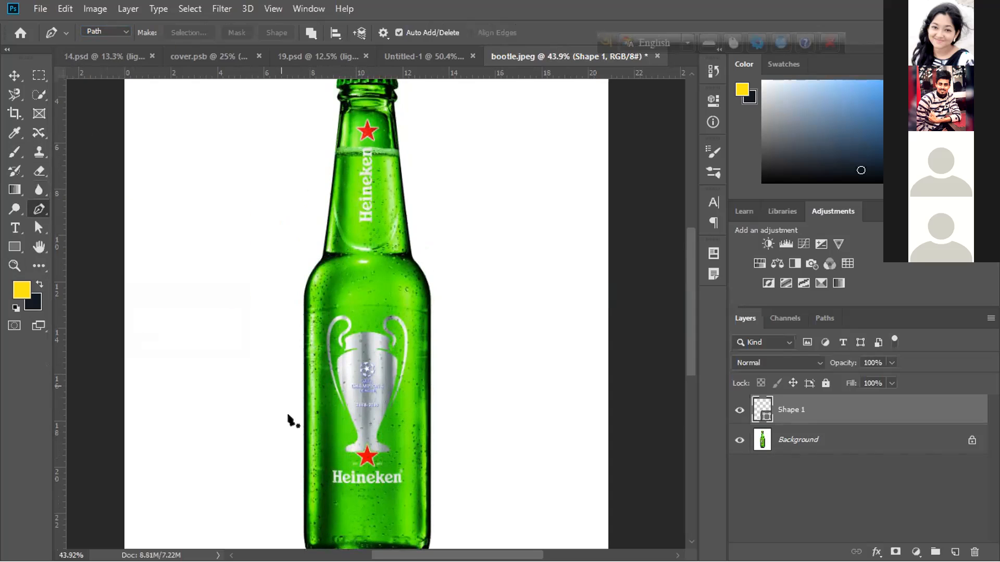
pyautogui.scroll(-2, 302, 457)
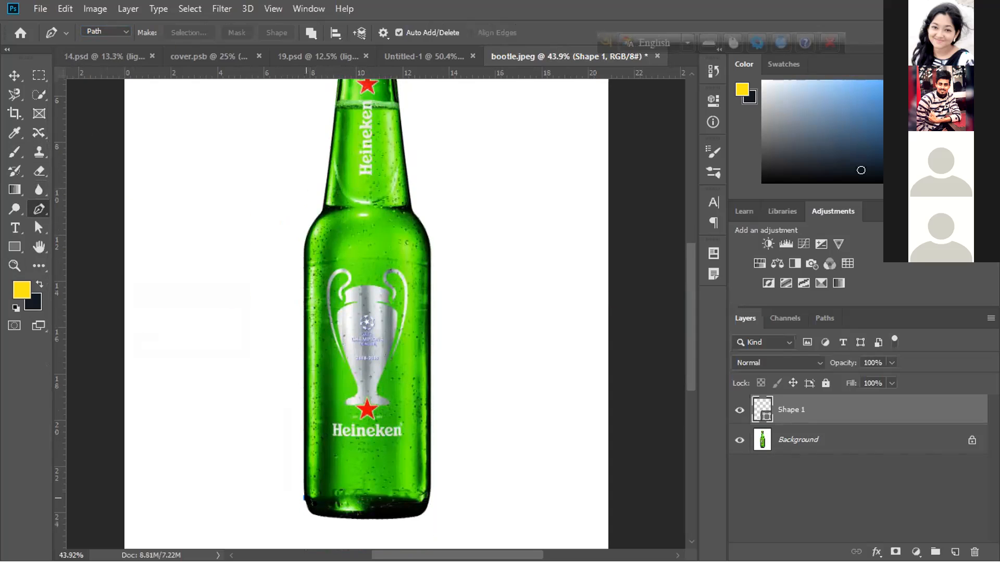
pyautogui.click(302, 253)
pyautogui.scroll(1, 302, 253)
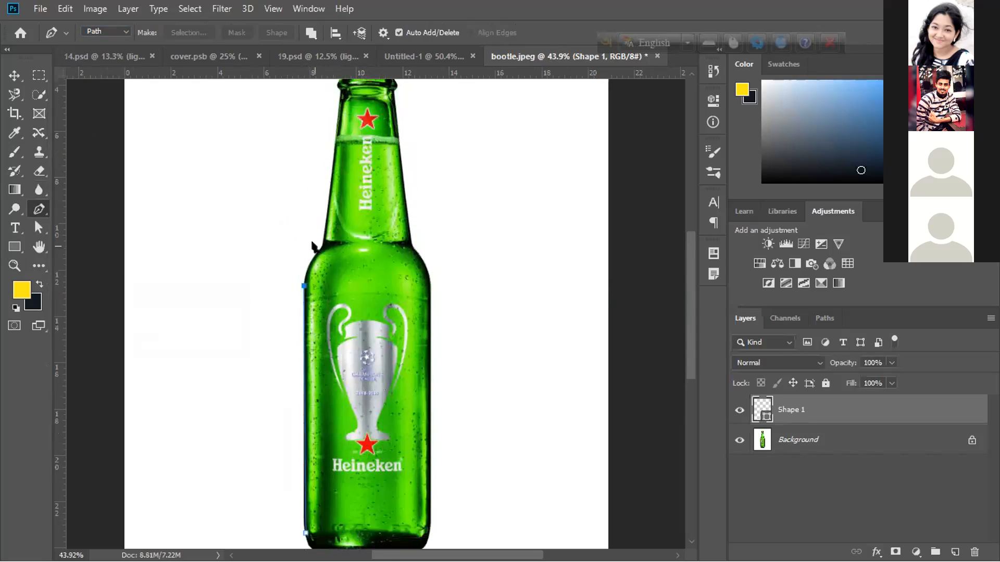
pyautogui.click(325, 249)
pyautogui.moveTo(325, 249); pyautogui.dragTo(339, 242)
pyautogui.scroll(1, 325, 286)
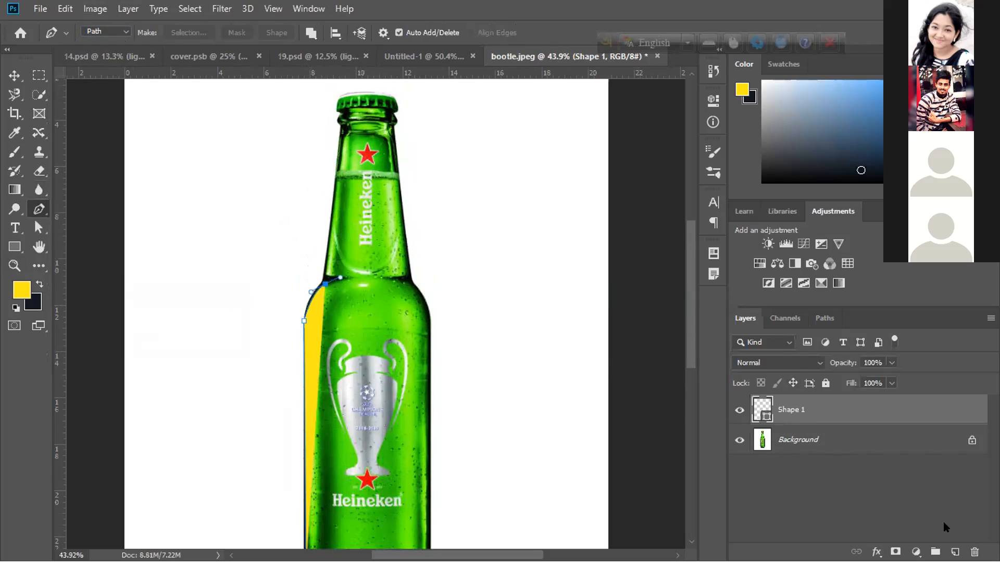
# Delete the Shape 1 layer.
pyautogui.click(975, 552)
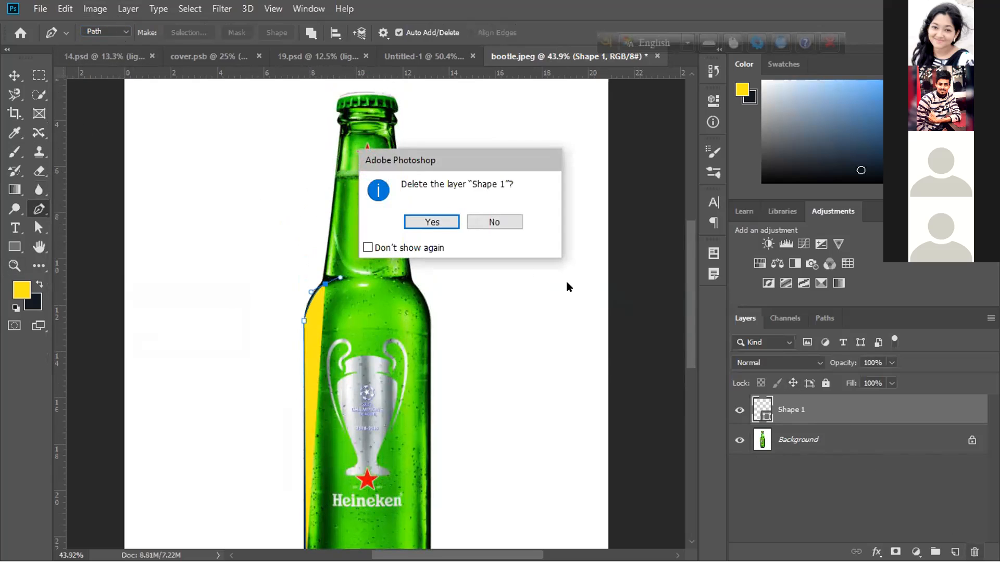
pyautogui.click(449, 226)
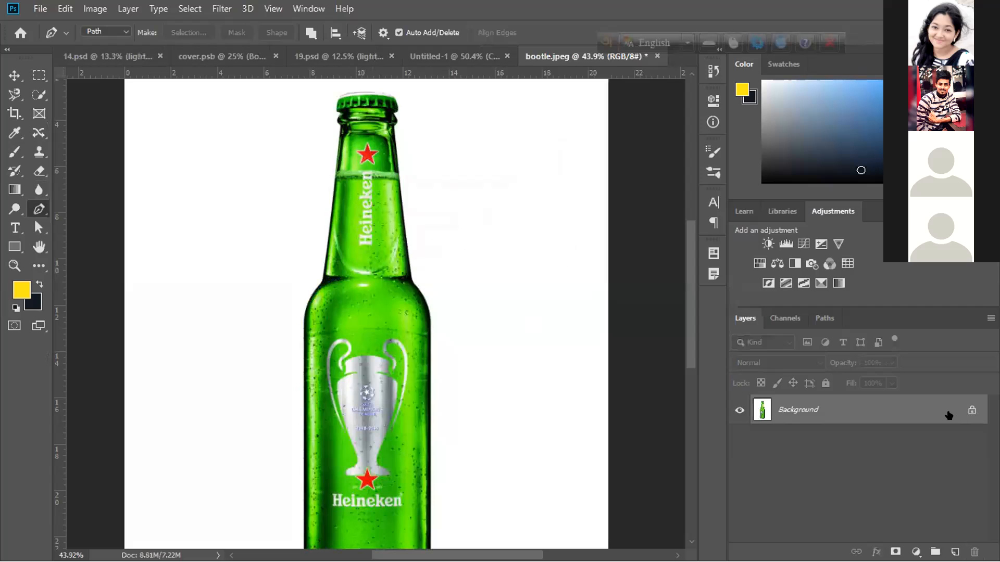
# Duplicate the Background layer, unlock the original, and make the duplicate the active layer.
pyautogui.hotkey('ctrl', 'j')
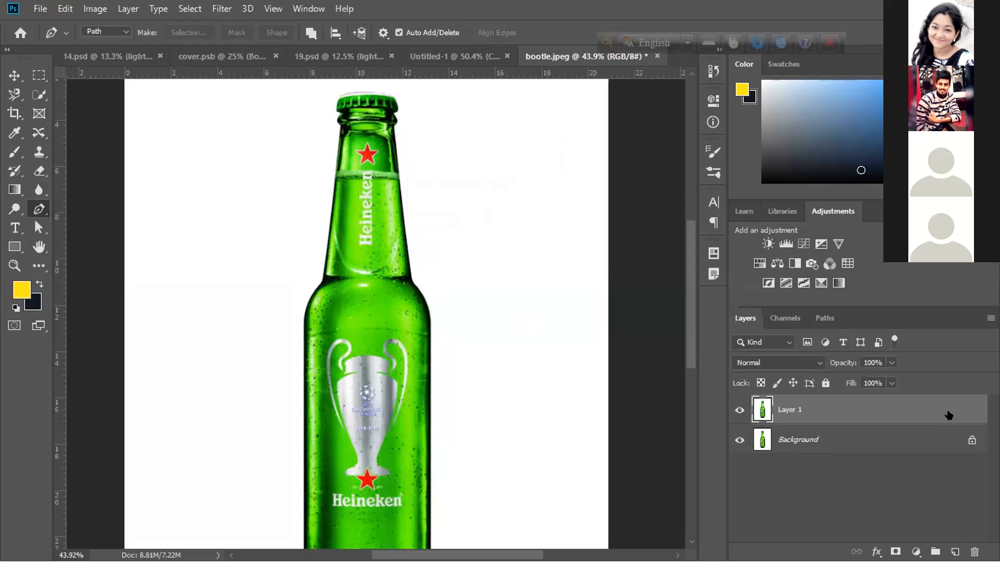
pyautogui.click(971, 440)
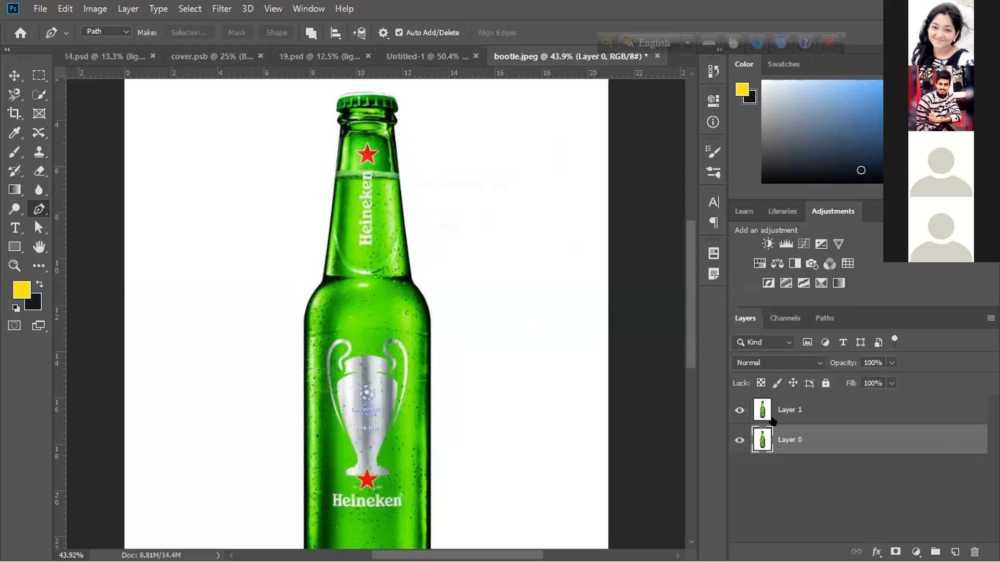
pyautogui.click(758, 409)
# Trace the bottle's body on Layer 1 with the Pen tool in Path mode, around both shoulders, the sides and the base.
pyautogui.scroll(-3, 217, 312)
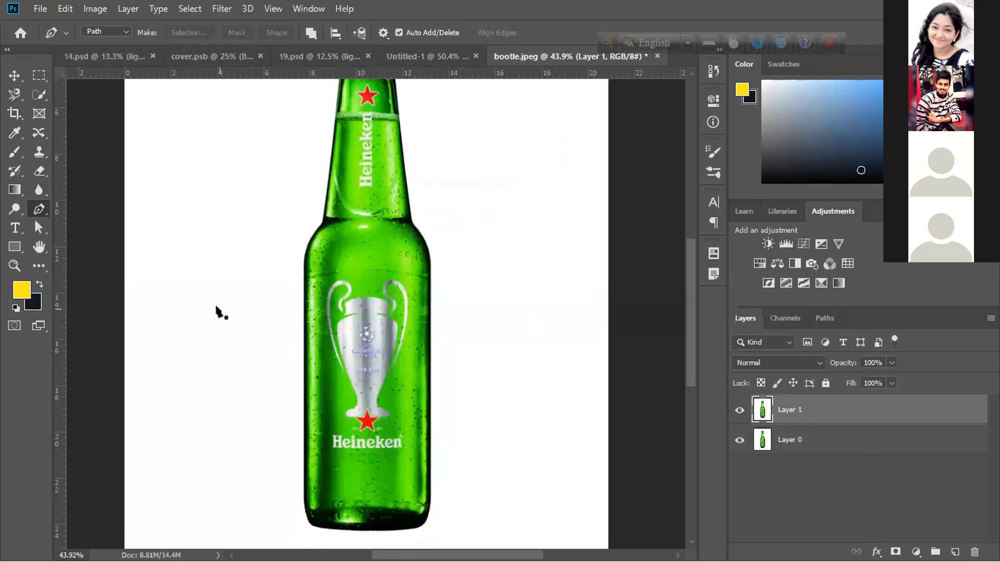
pyautogui.click(124, 30)
pyautogui.click(125, 30)
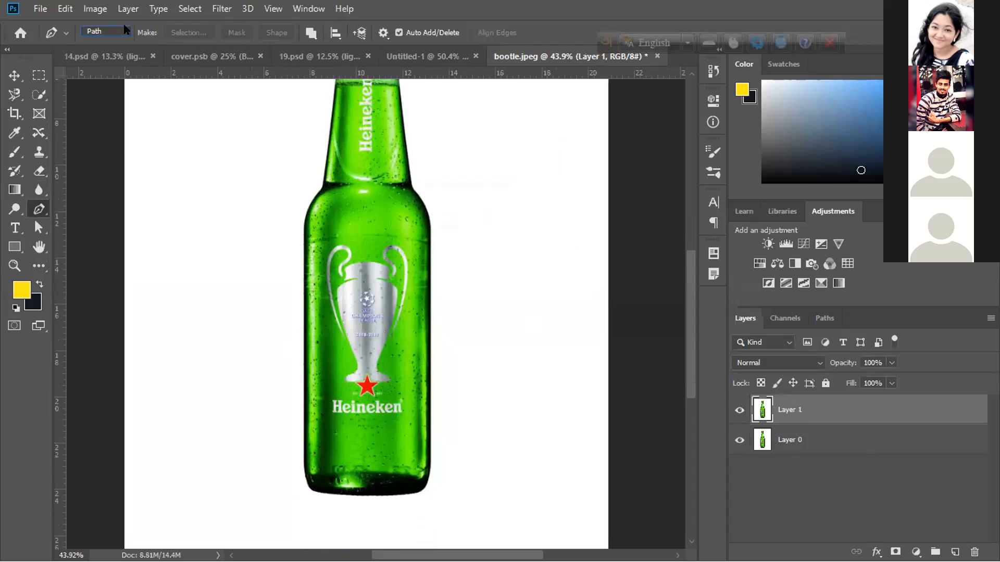
pyautogui.click(304, 472)
pyautogui.click(305, 216)
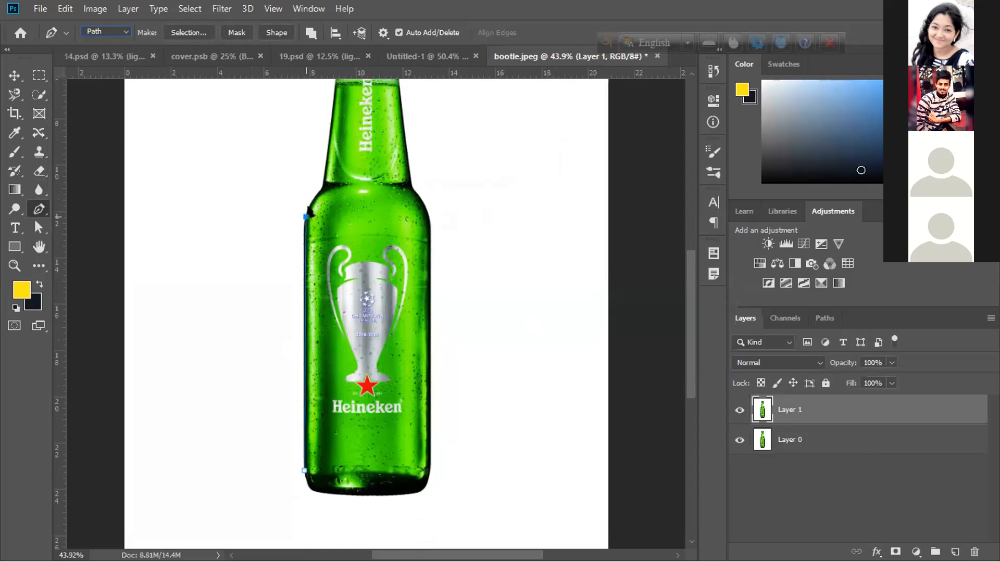
pyautogui.click(324, 189)
pyautogui.moveTo(336, 178); pyautogui.dragTo(342, 180)
pyautogui.moveTo(417, 196); pyautogui.dragTo(432, 218)
pyautogui.click(430, 466)
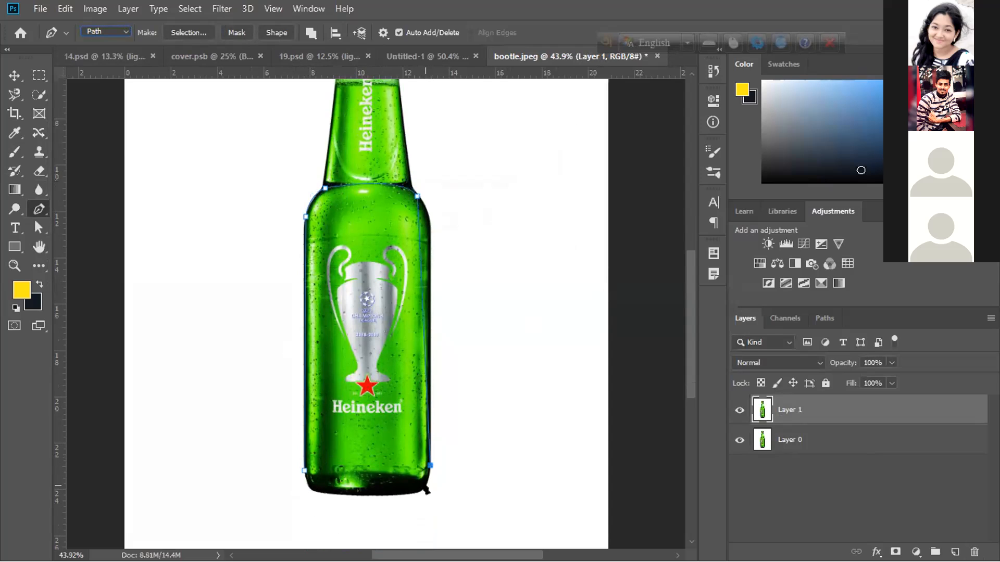
pyautogui.moveTo(424, 490); pyautogui.dragTo(421, 494)
pyautogui.click(318, 491)
# Convert the body path into a new anti-aliased selection with a feather radius of 0 pixels.
pyautogui.rightClick(356, 275)
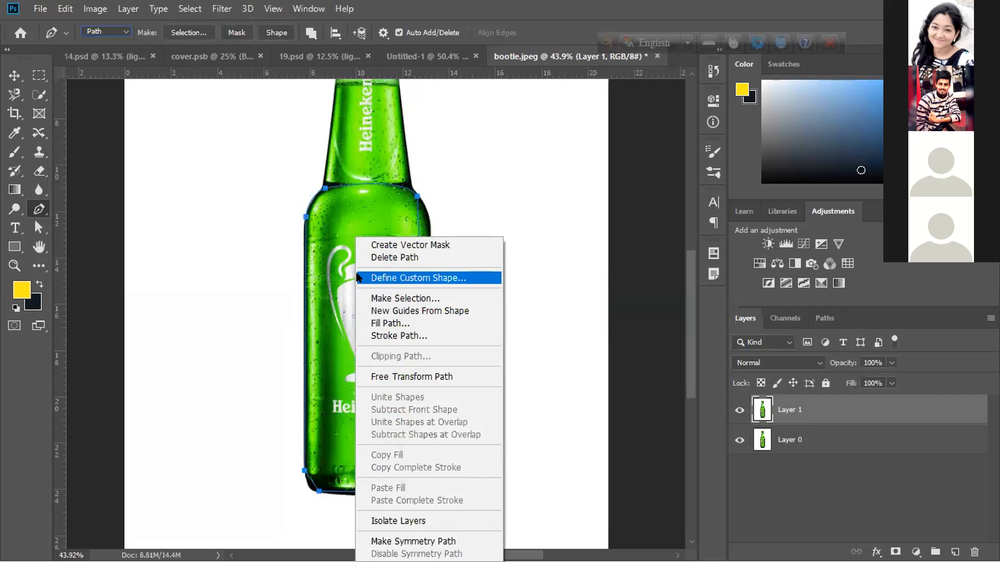
pyautogui.click(386, 298)
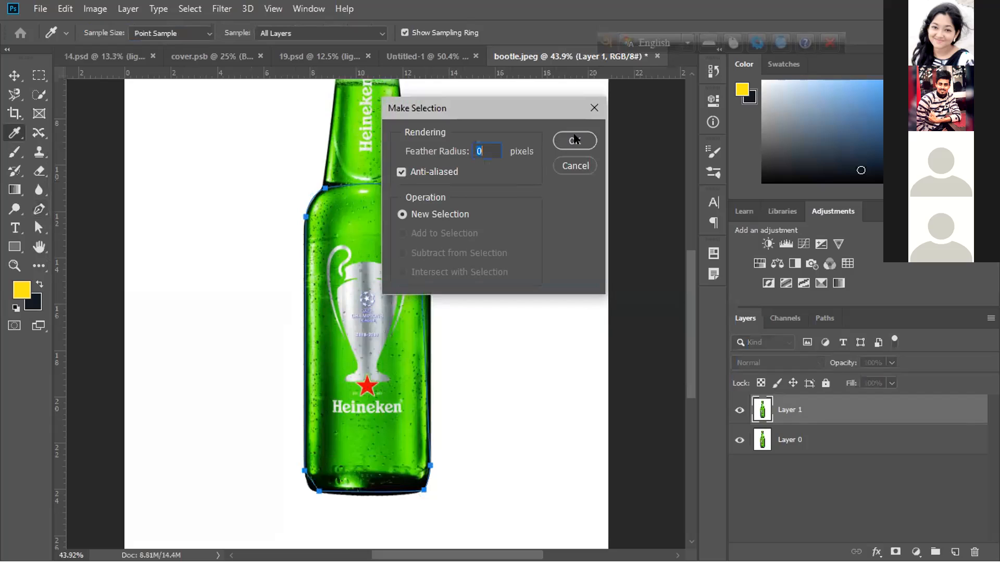
pyautogui.click(574, 140)
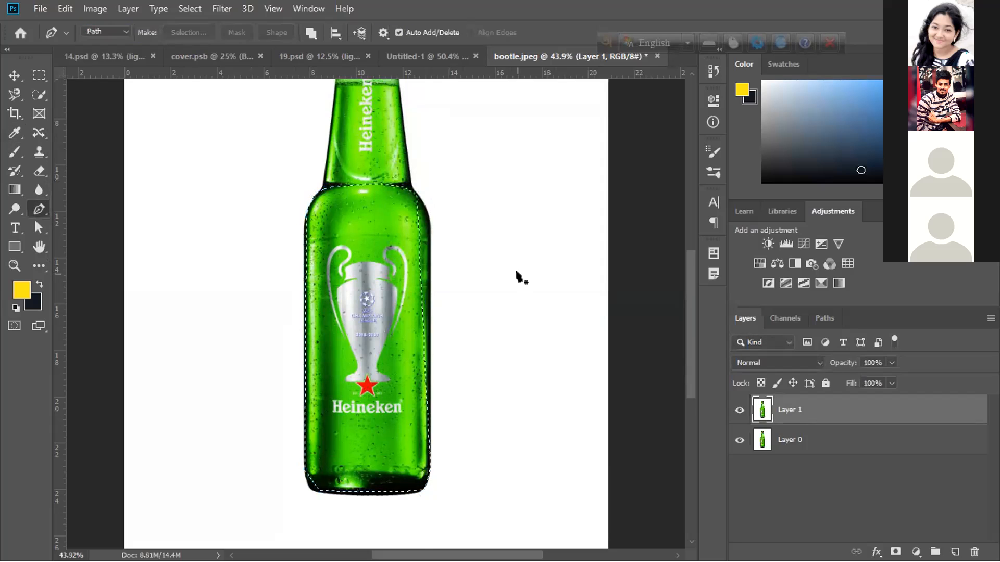
# Clear the selected bottle body and, after inverting the selection, the rest of Layer 1, hiding Layer 0 to inspect it.
pyautogui.scroll(2, 515, 276)
pyautogui.scroll(1, 516, 276)
pyautogui.scroll(-2, 516, 276)
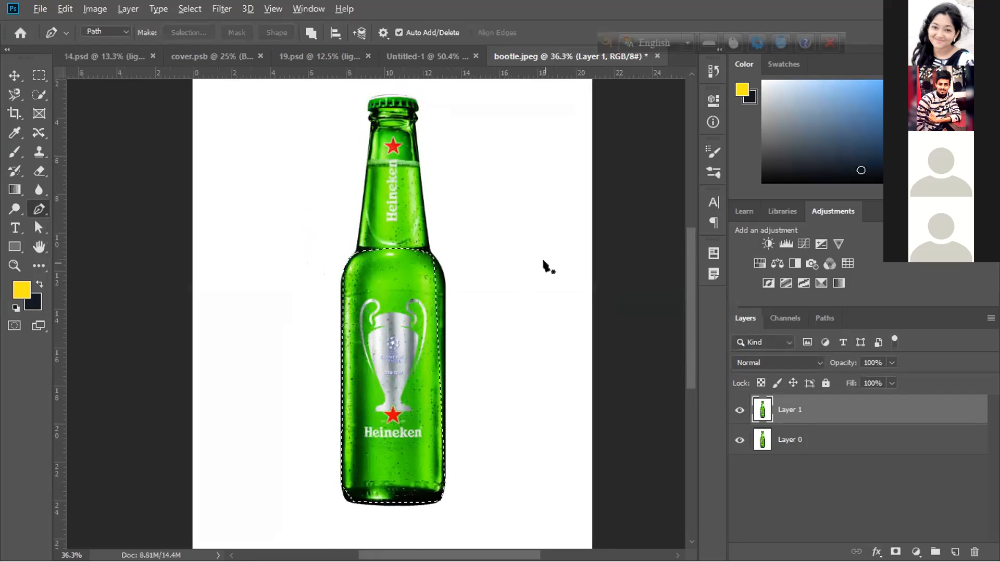
pyautogui.scroll(-1, 547, 276)
pyautogui.scroll(1, 547, 275)
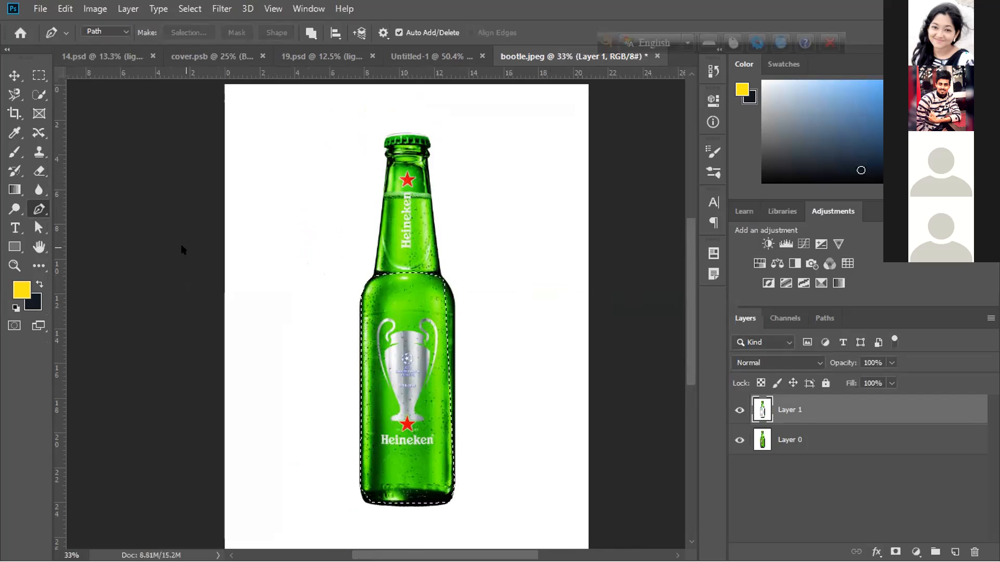
pyautogui.hotkey('ctrl', 'shift', 'i')
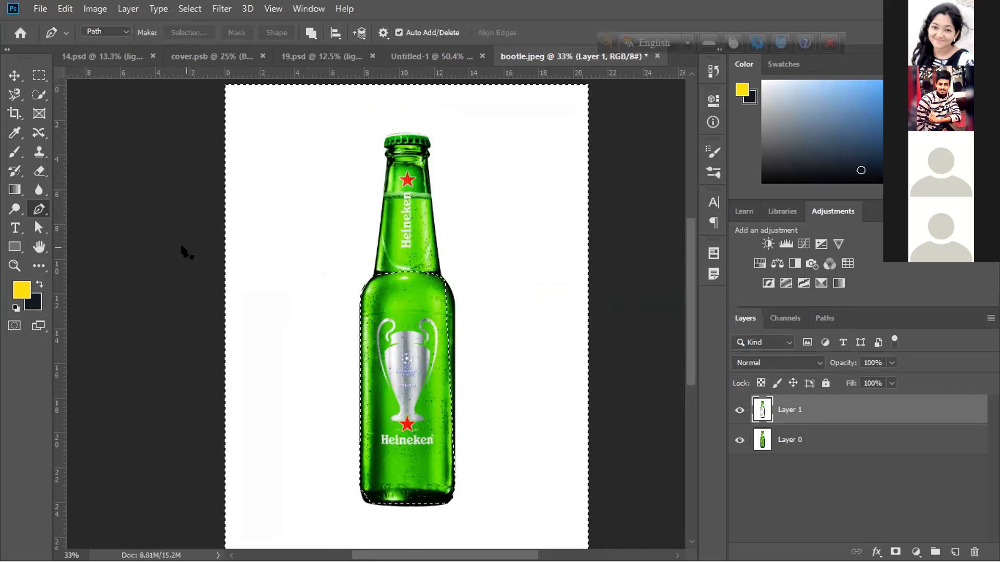
pyautogui.press('Delete')
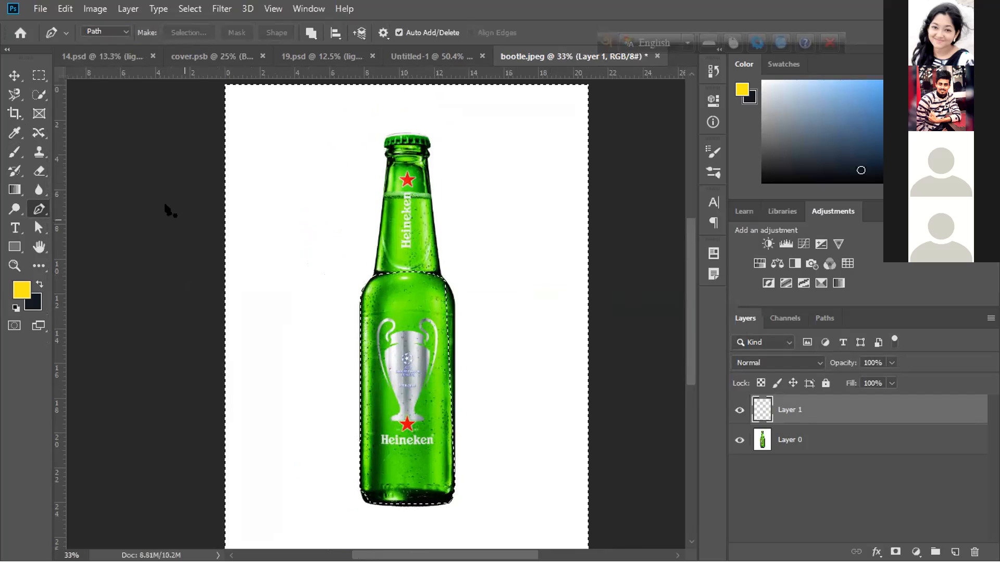
pyautogui.click(14, 75)
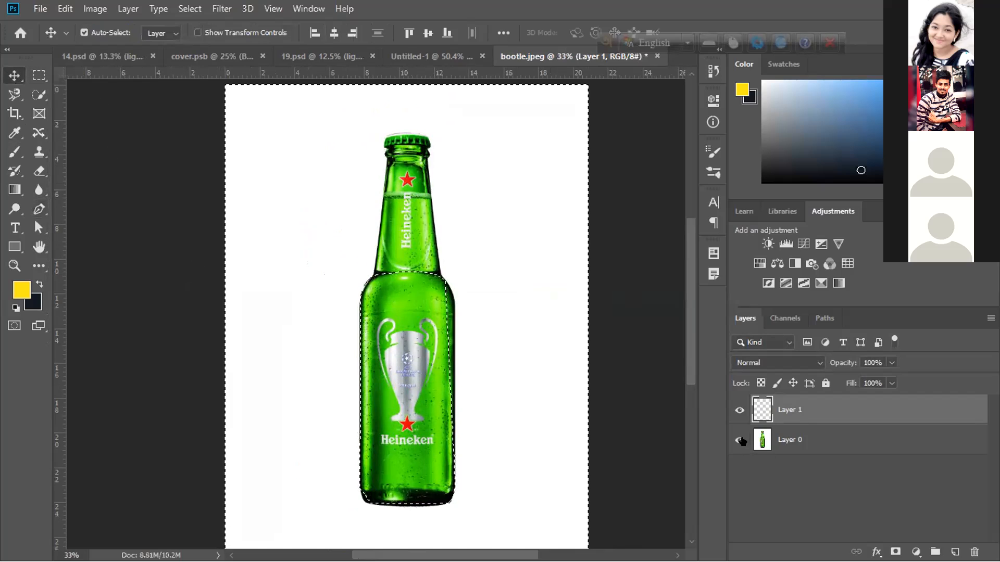
pyautogui.click(739, 441)
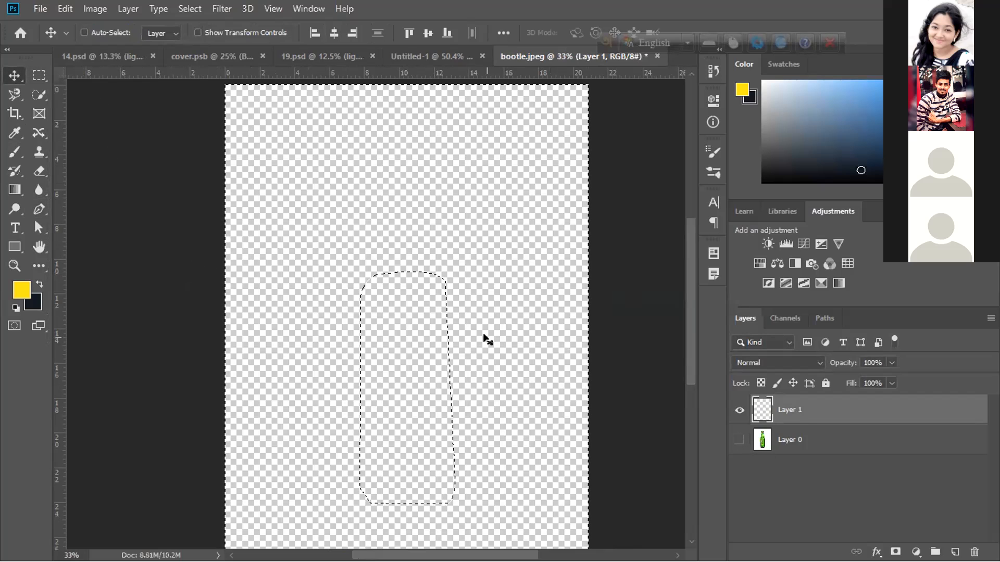
# Undo the last deletion, clear the inverted selection on Layer 1 again, and hide Layer 0 to inspect it.
pyautogui.hotkey('ctrl', 'z')
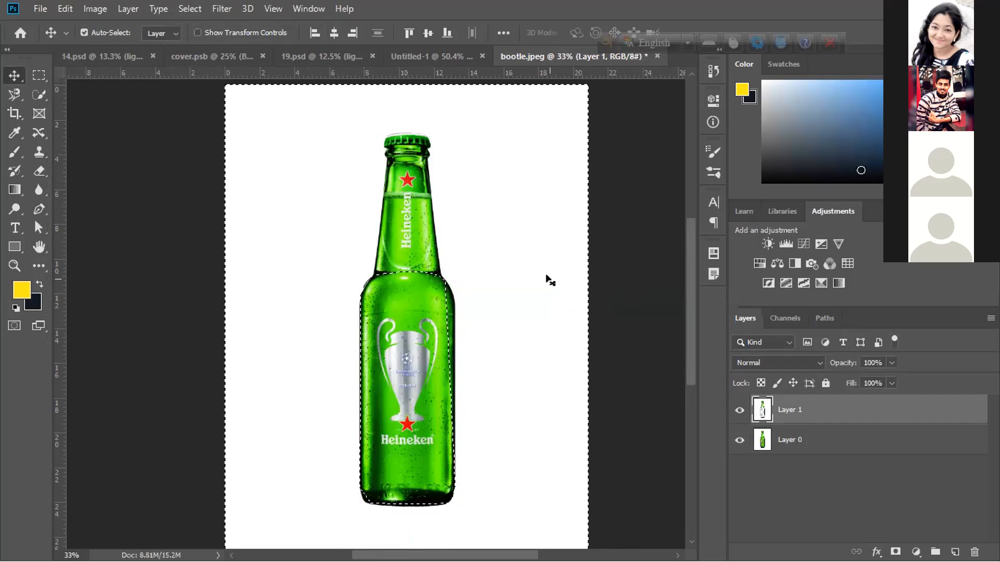
pyautogui.press('Delete')
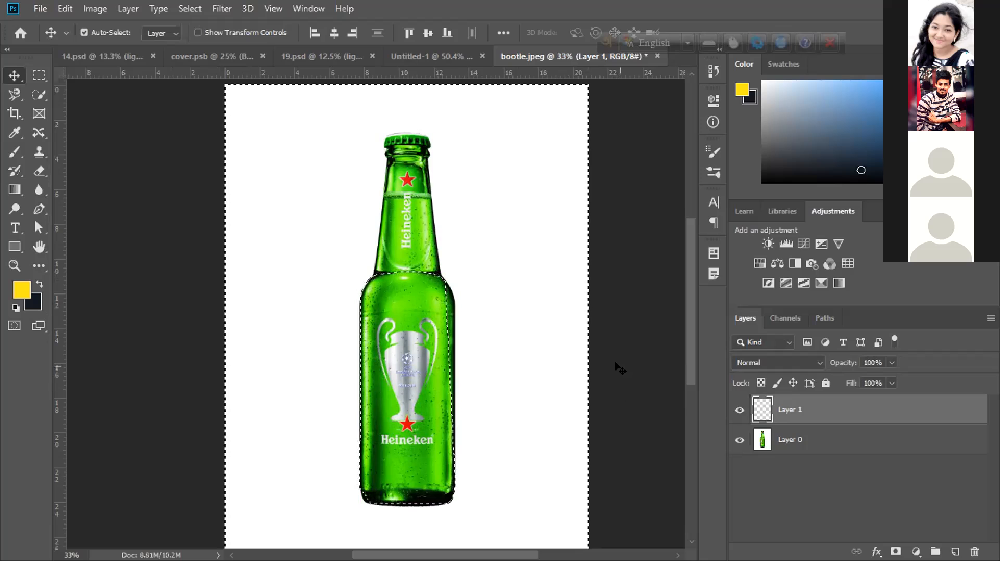
pyautogui.scroll(1, 619, 369)
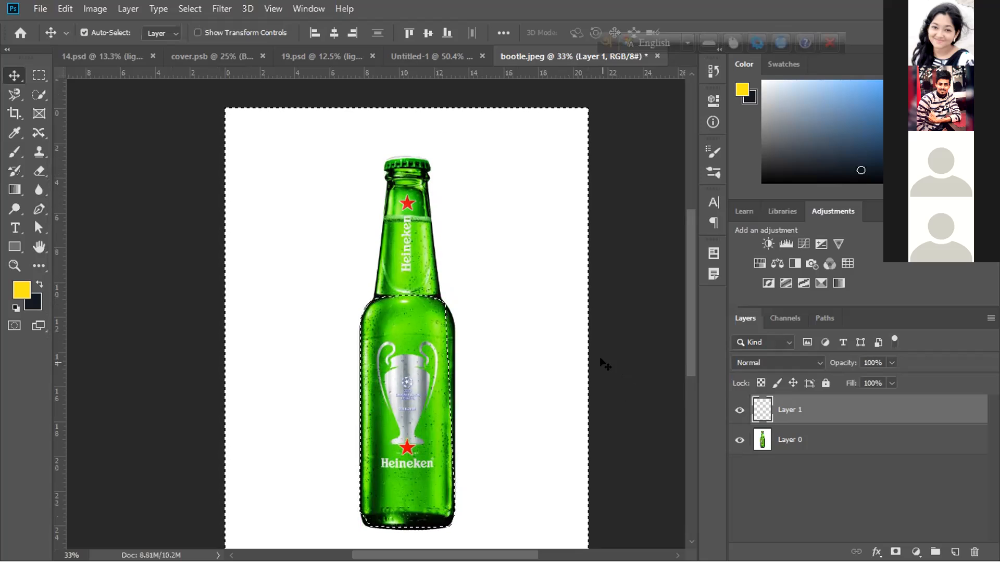
pyautogui.click(739, 440)
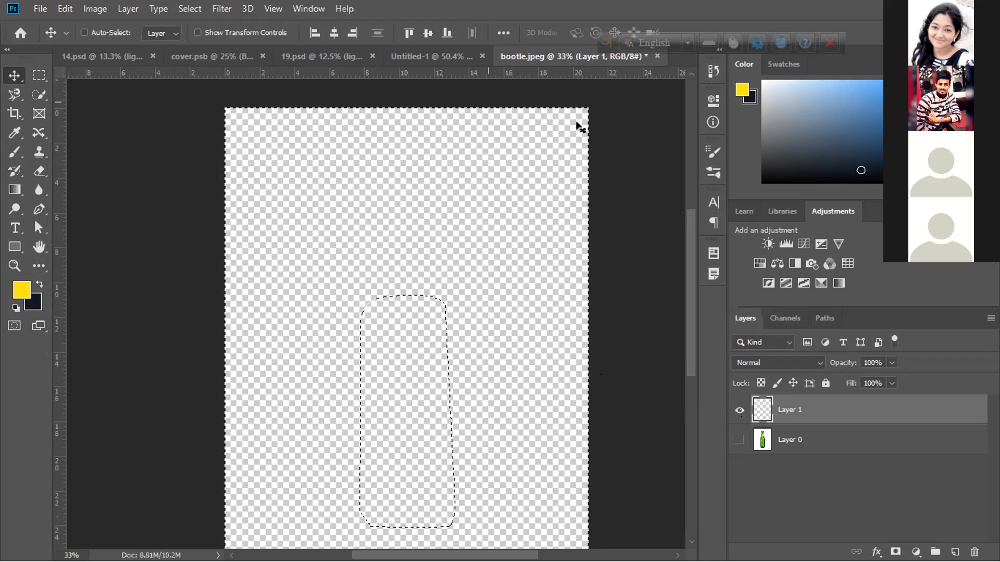
# Undo the outer area's deletion and the selection inversion, and hide Layer 0 to view Layer 1 without the bottle body.
pyautogui.hotkey('ctrl', 'z')
pyautogui.hotkey('ctrl', 'z')
pyautogui.hotkey('ctrl', 'z')
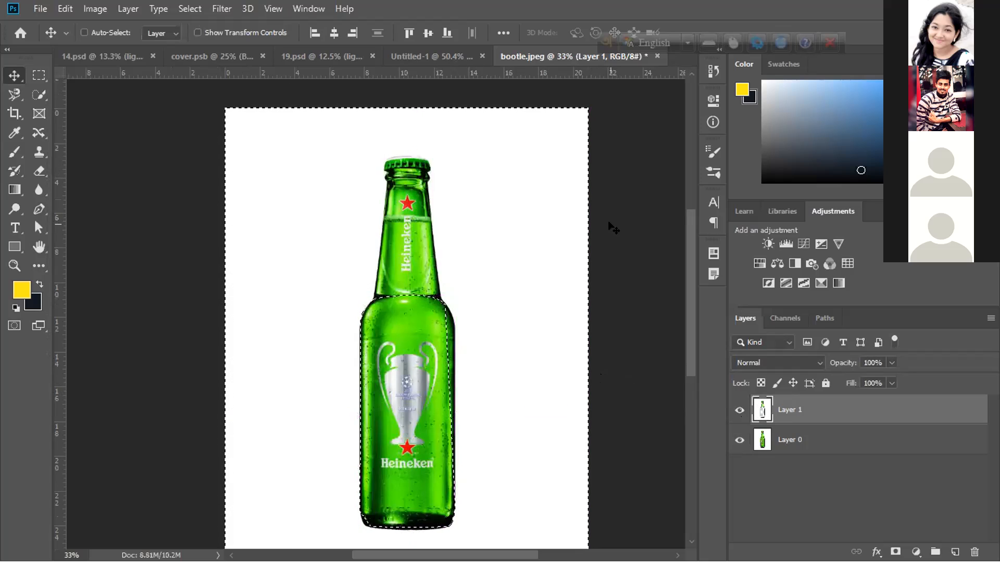
pyautogui.click(739, 440)
pyautogui.press('Delete')
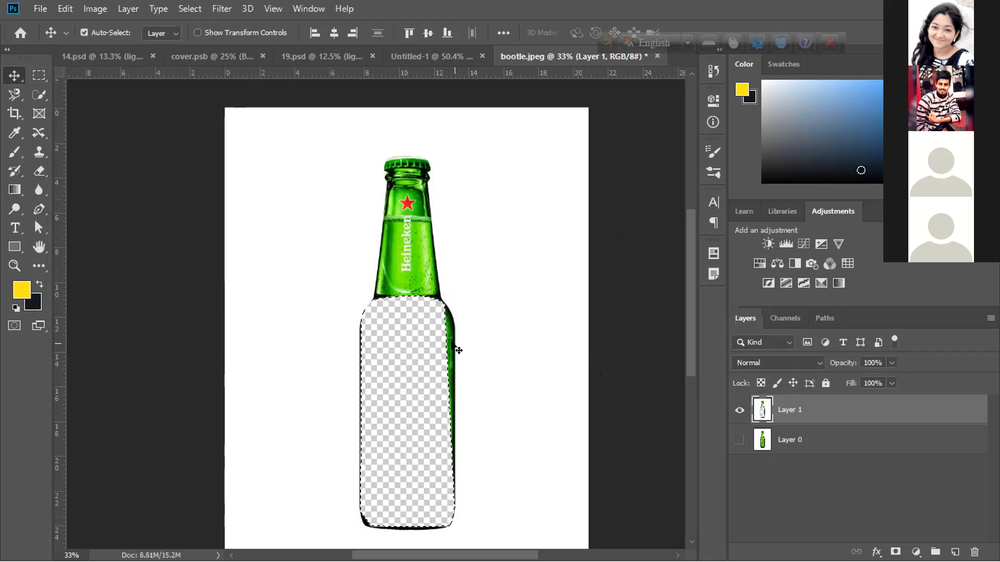
# Undo the bottle body's deletion on Layer 1 with Layer 0 hidden, and set Layer 1's blending mode to Dissolve.
pyautogui.hotkey('ctrl', 'z')
pyautogui.hotkey('ctrl', 'z')
pyautogui.click(739, 441)
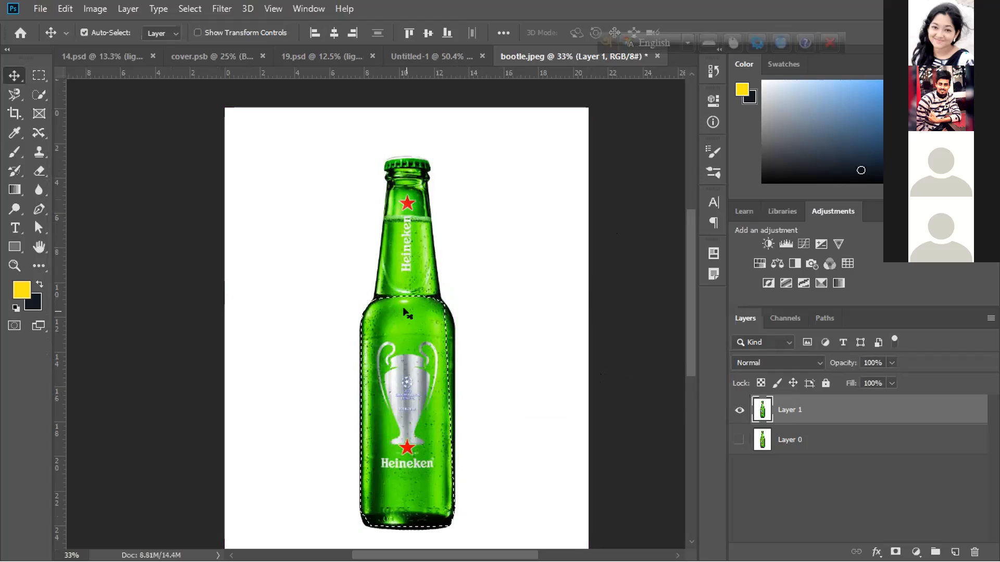
pyautogui.hotkey('shift', '+')
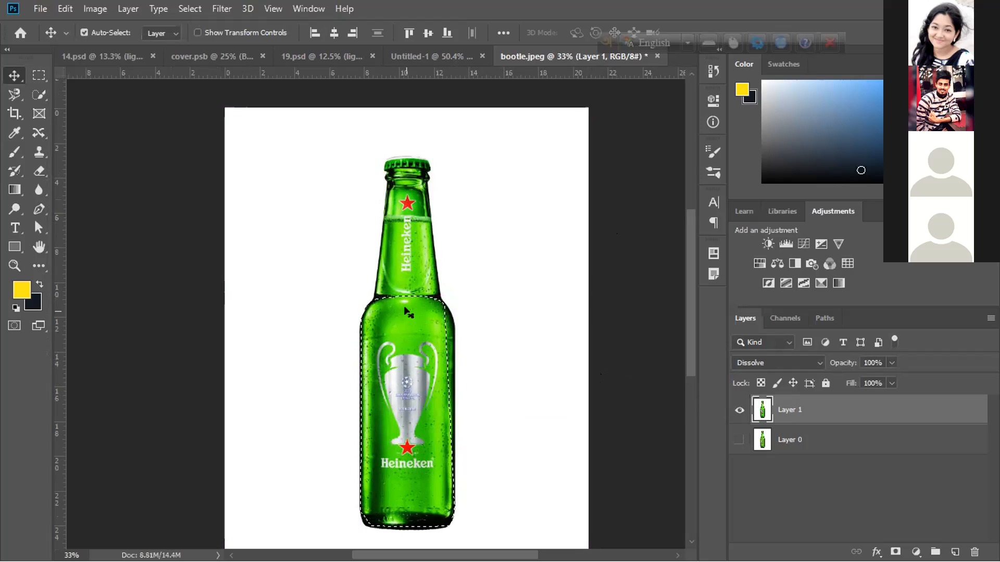